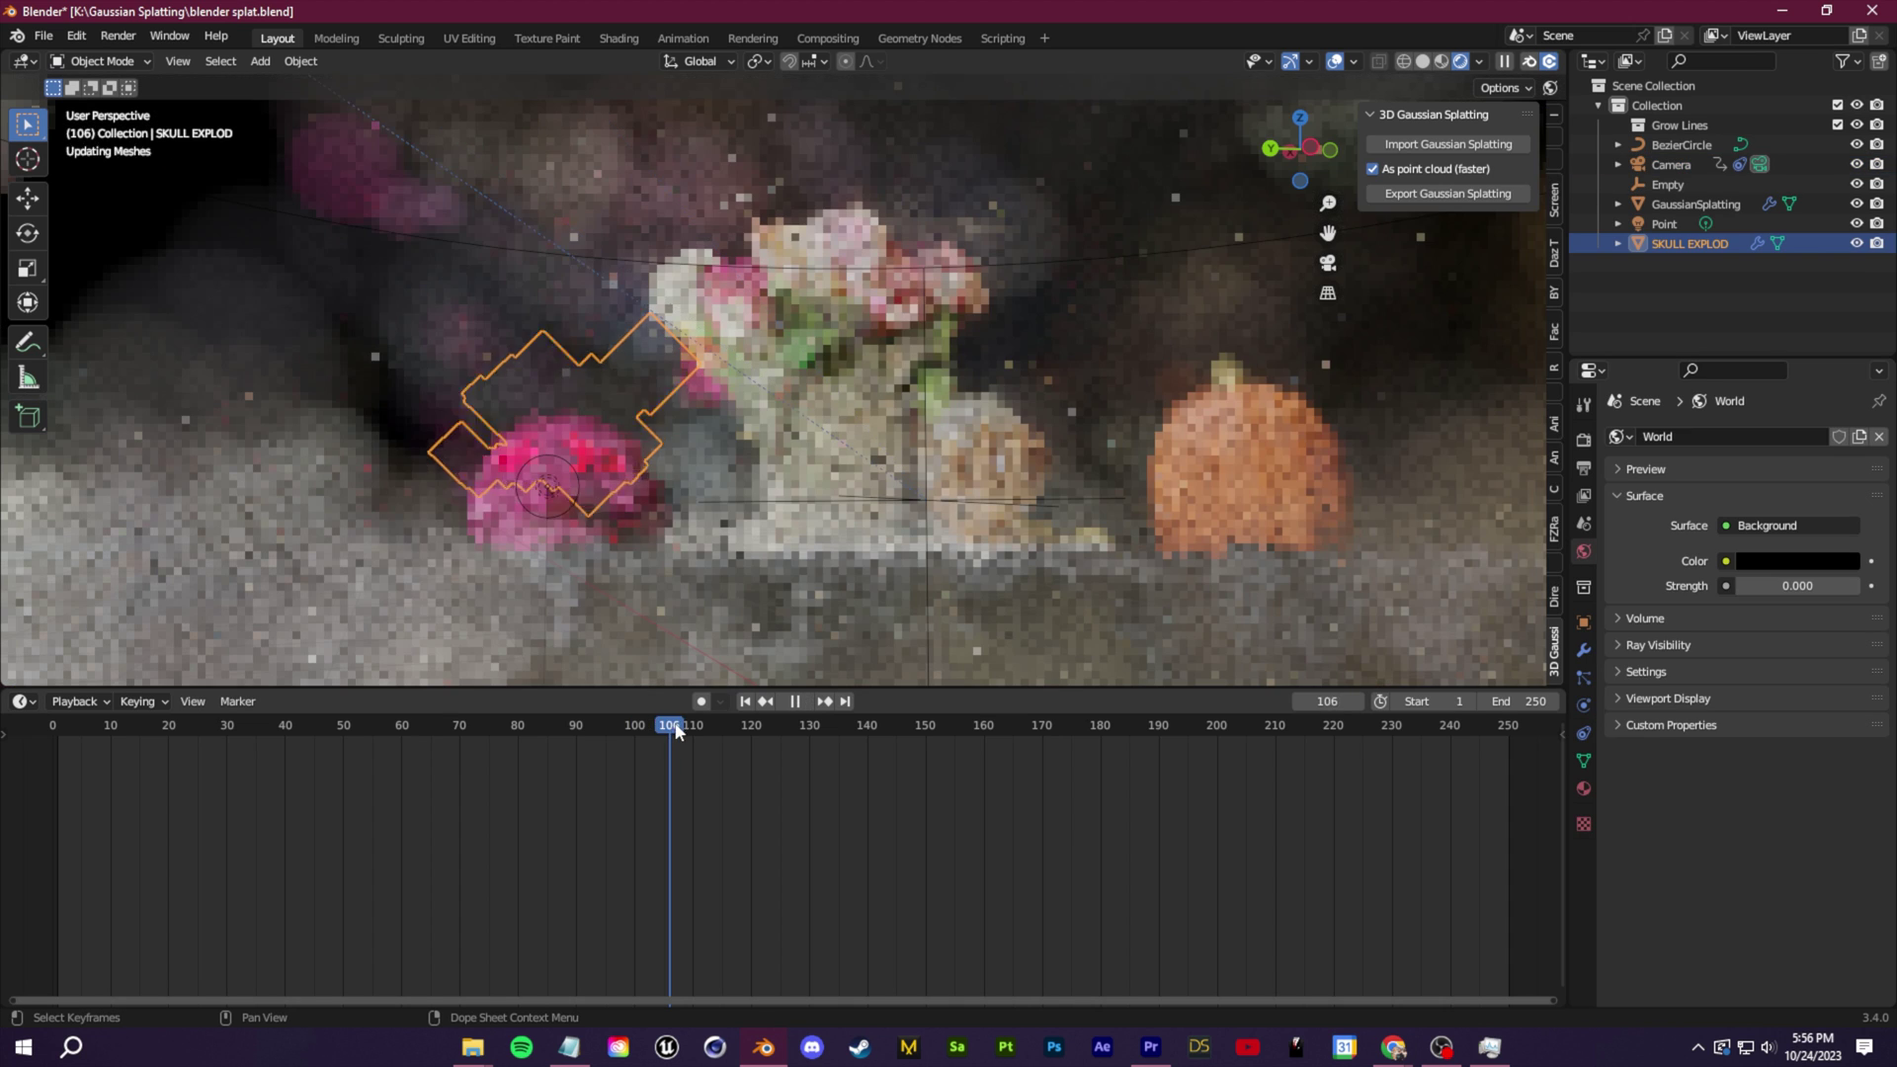
drag(665, 731, 701, 732)
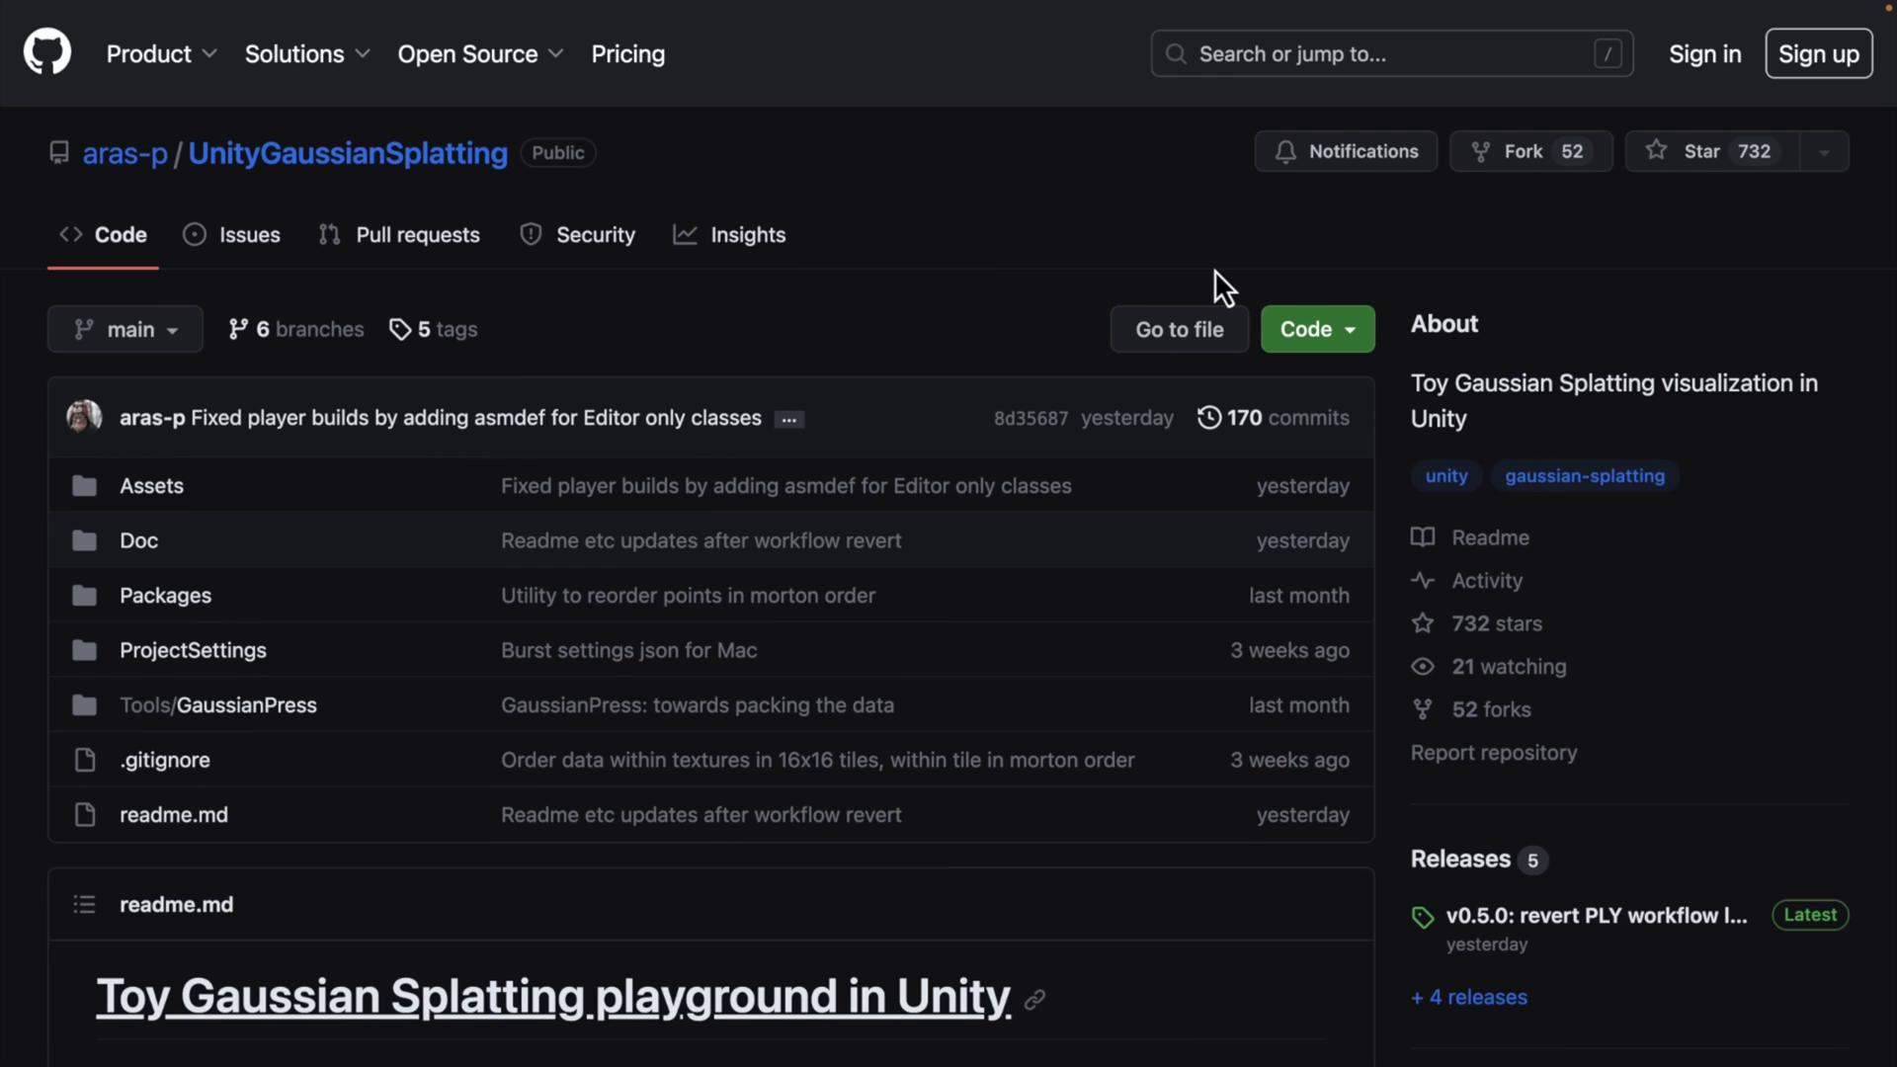
scroll(1214, 272, down, 5)
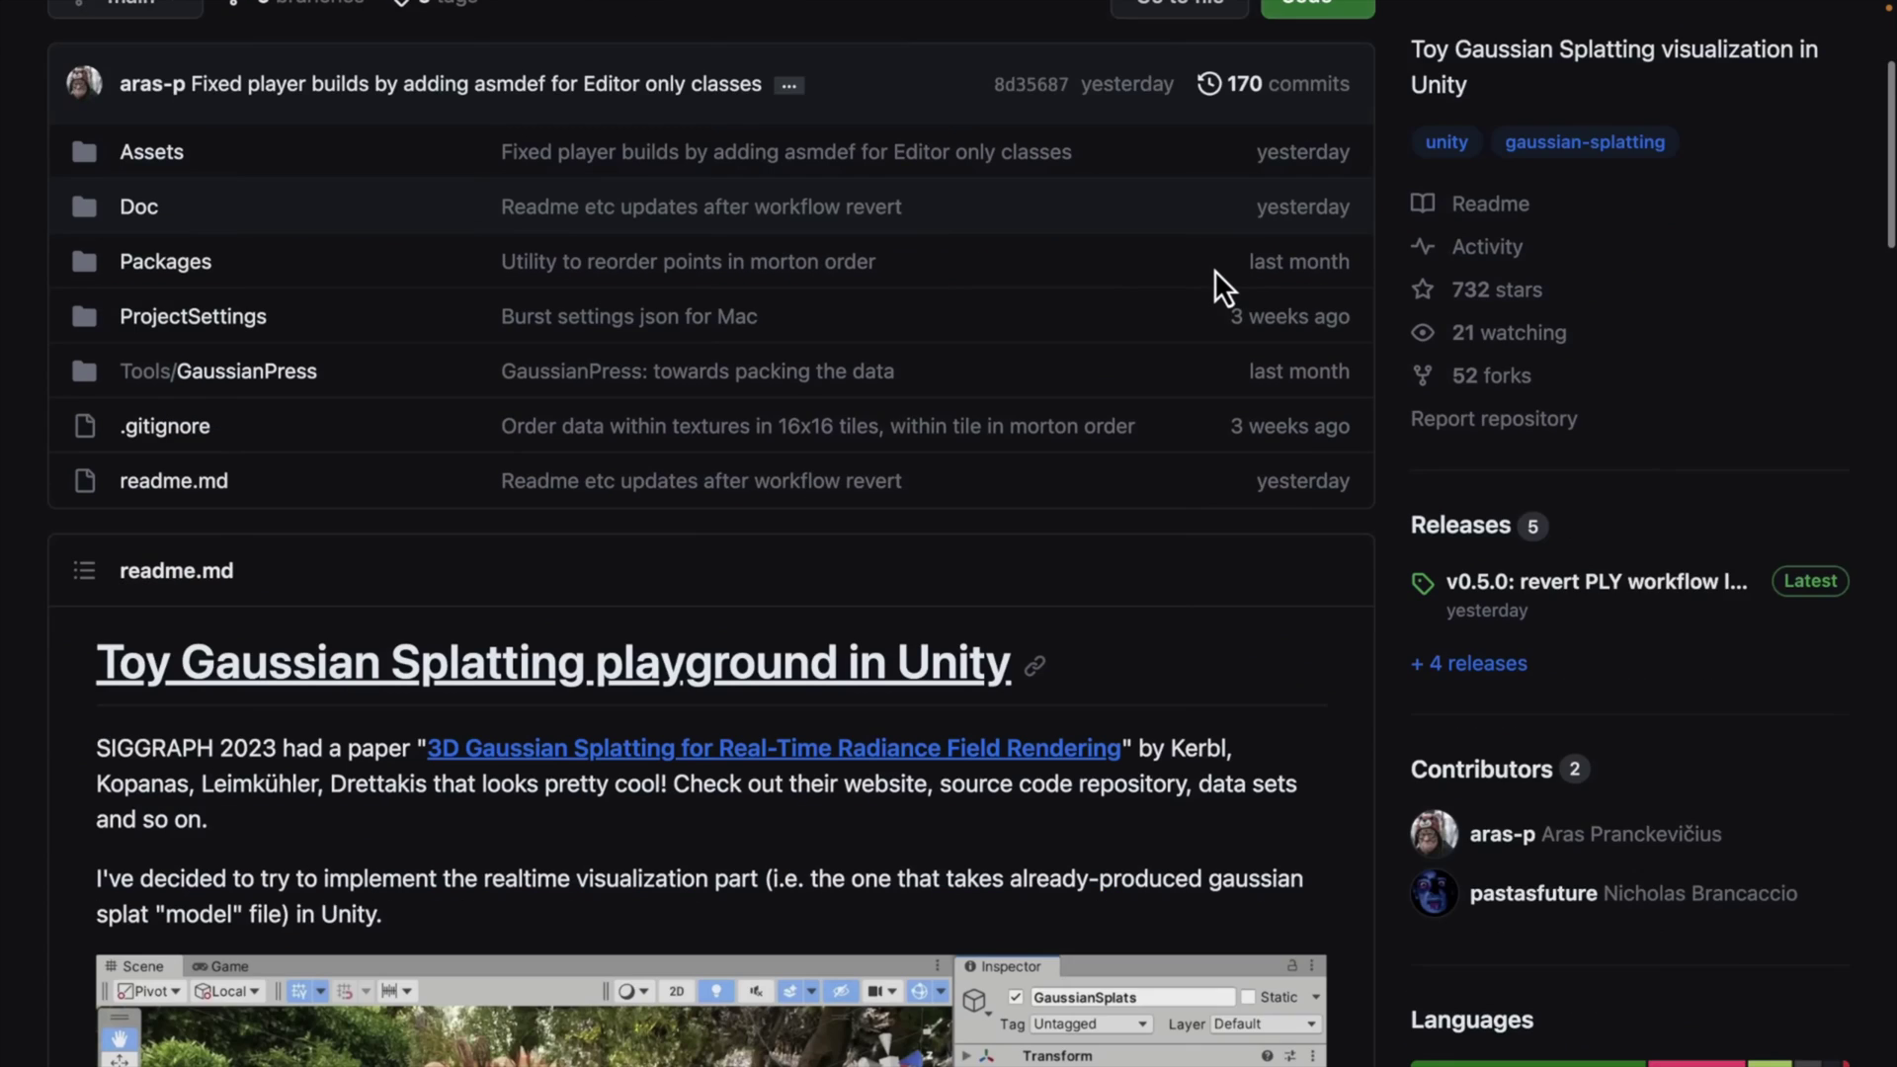
scroll(1214, 270, down, 6)
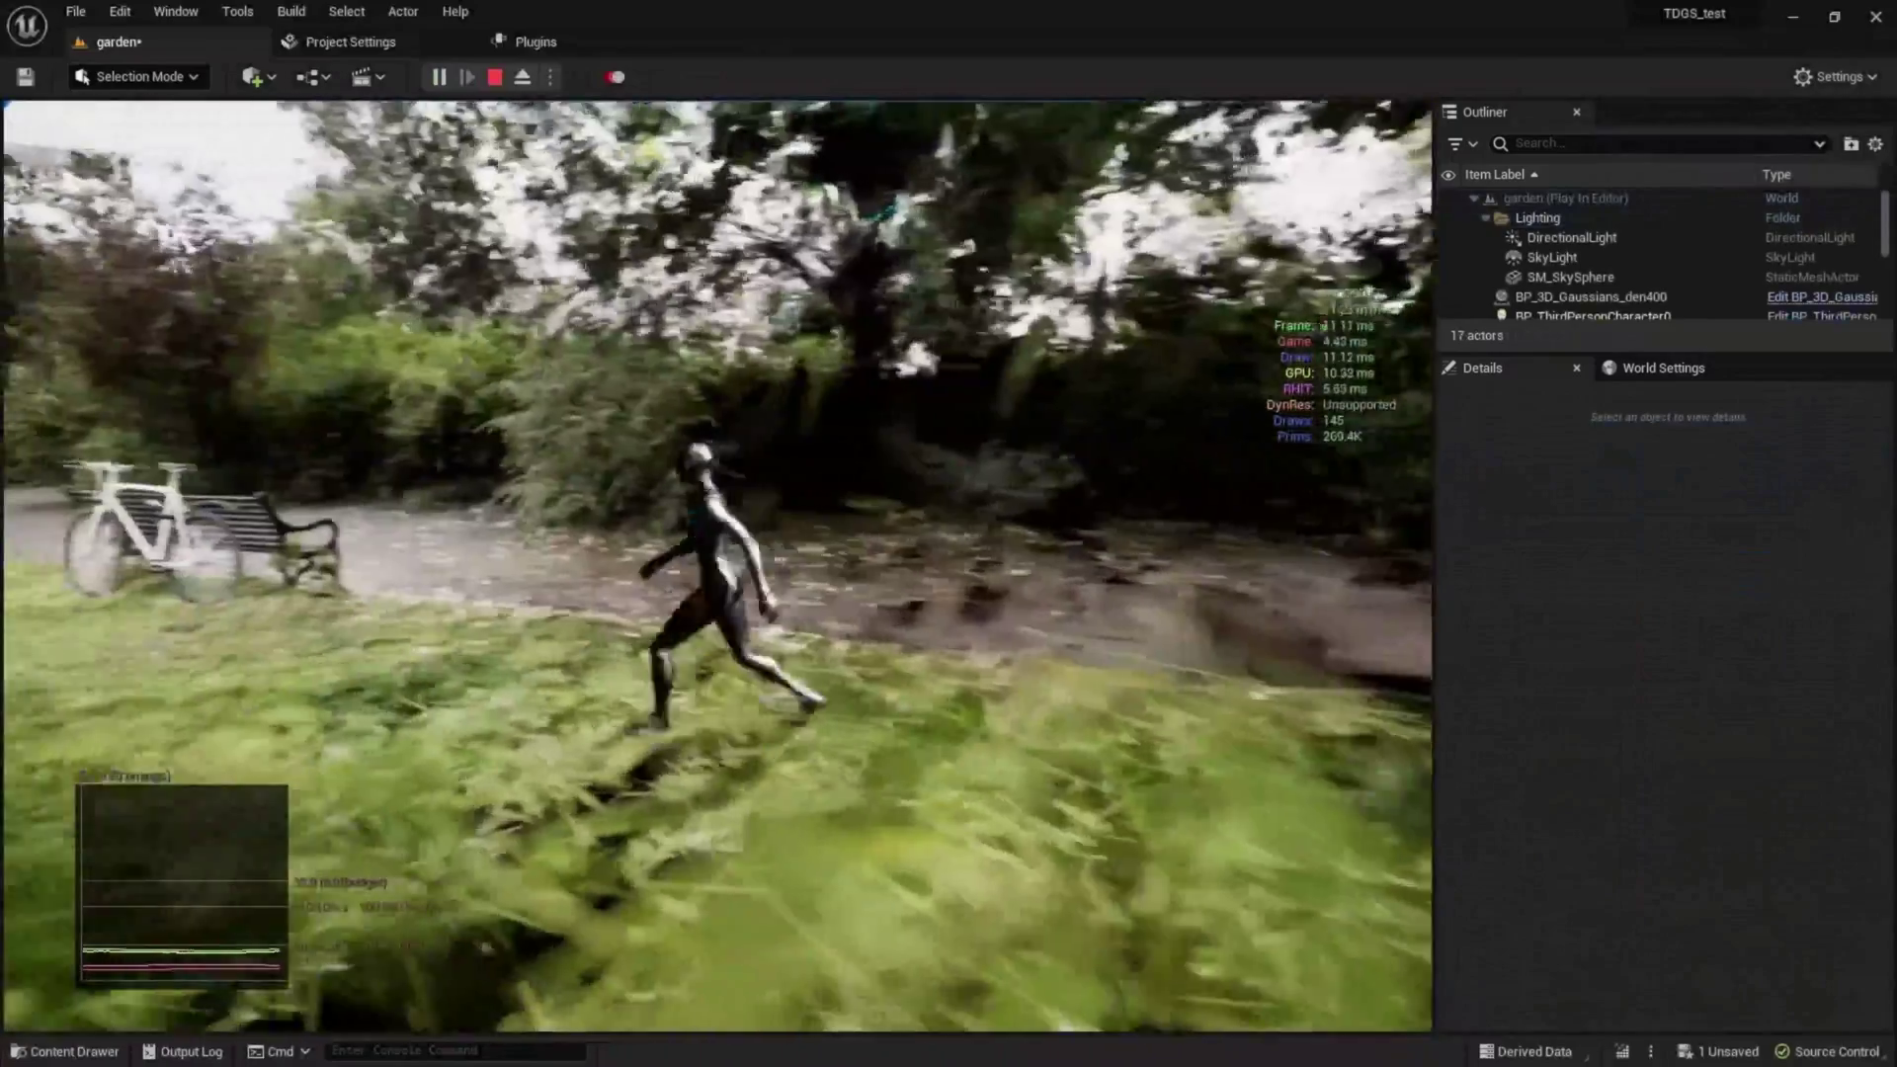
key(w)
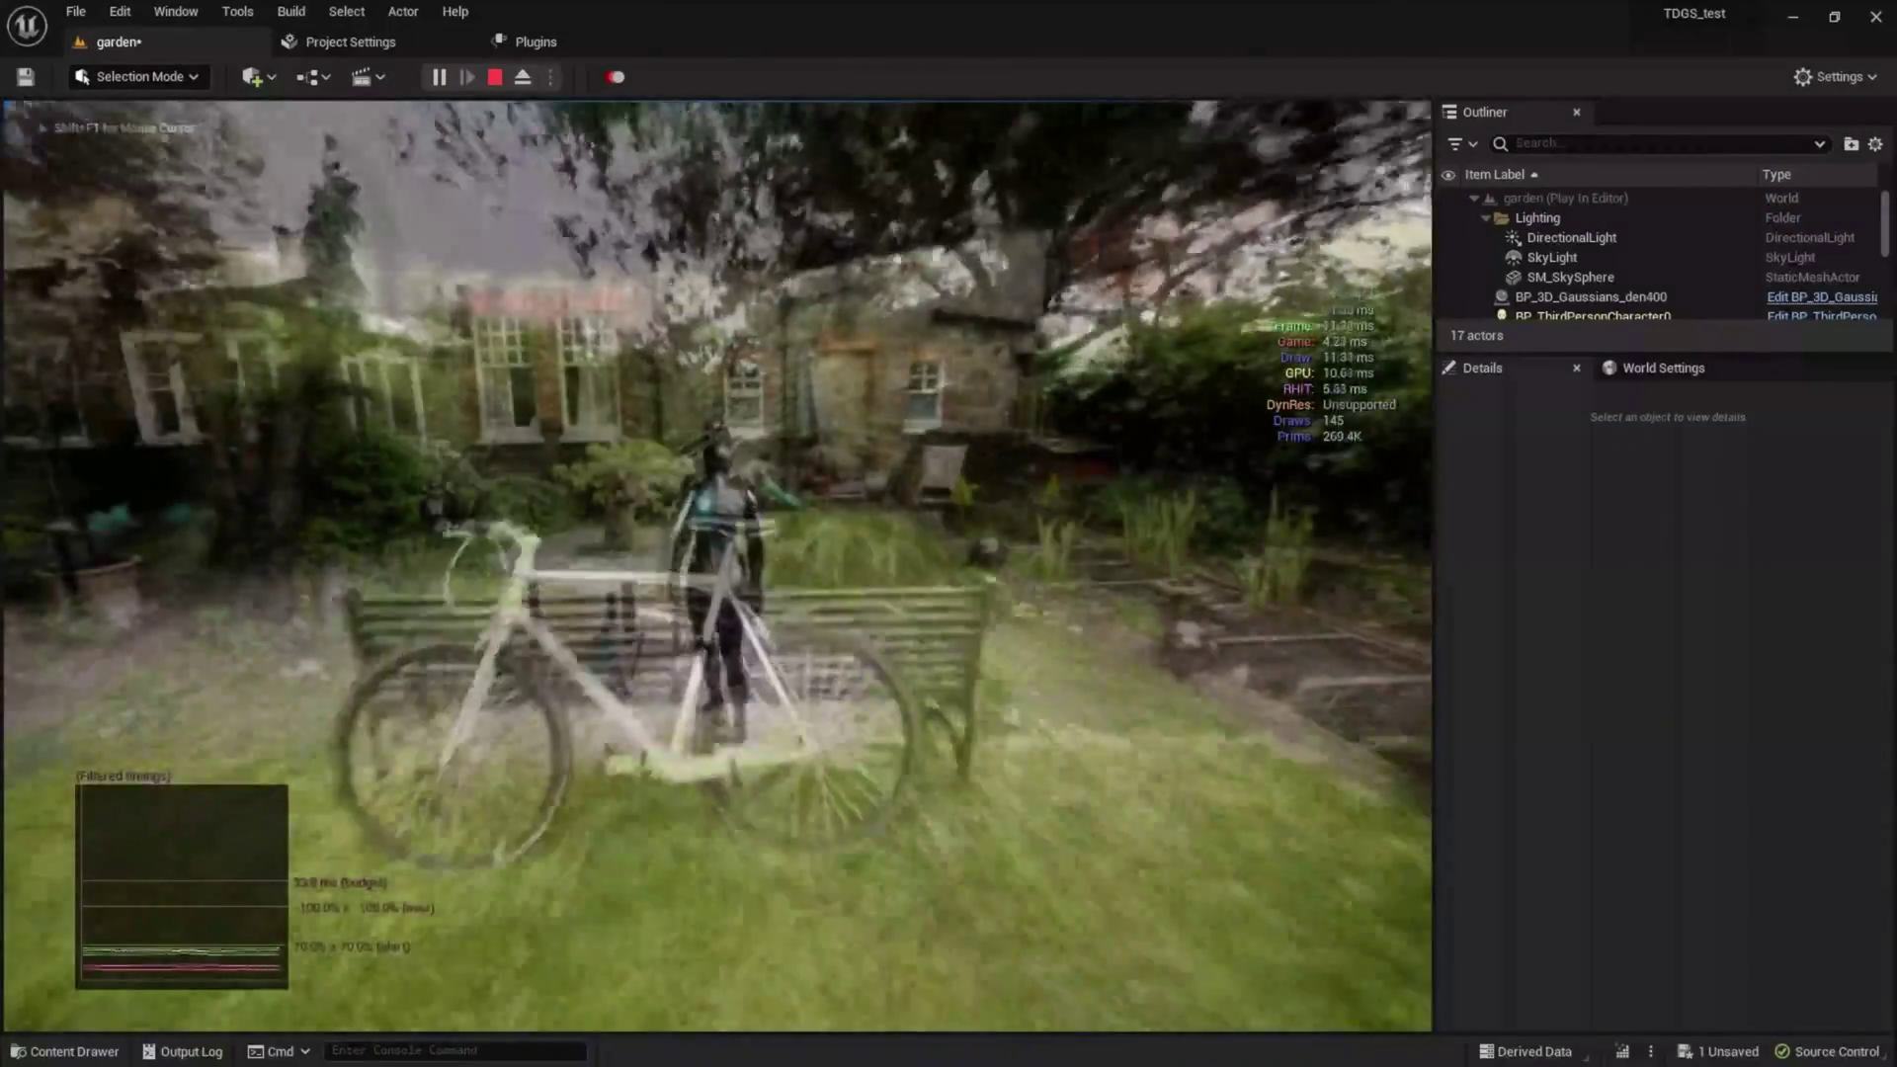
key(w)
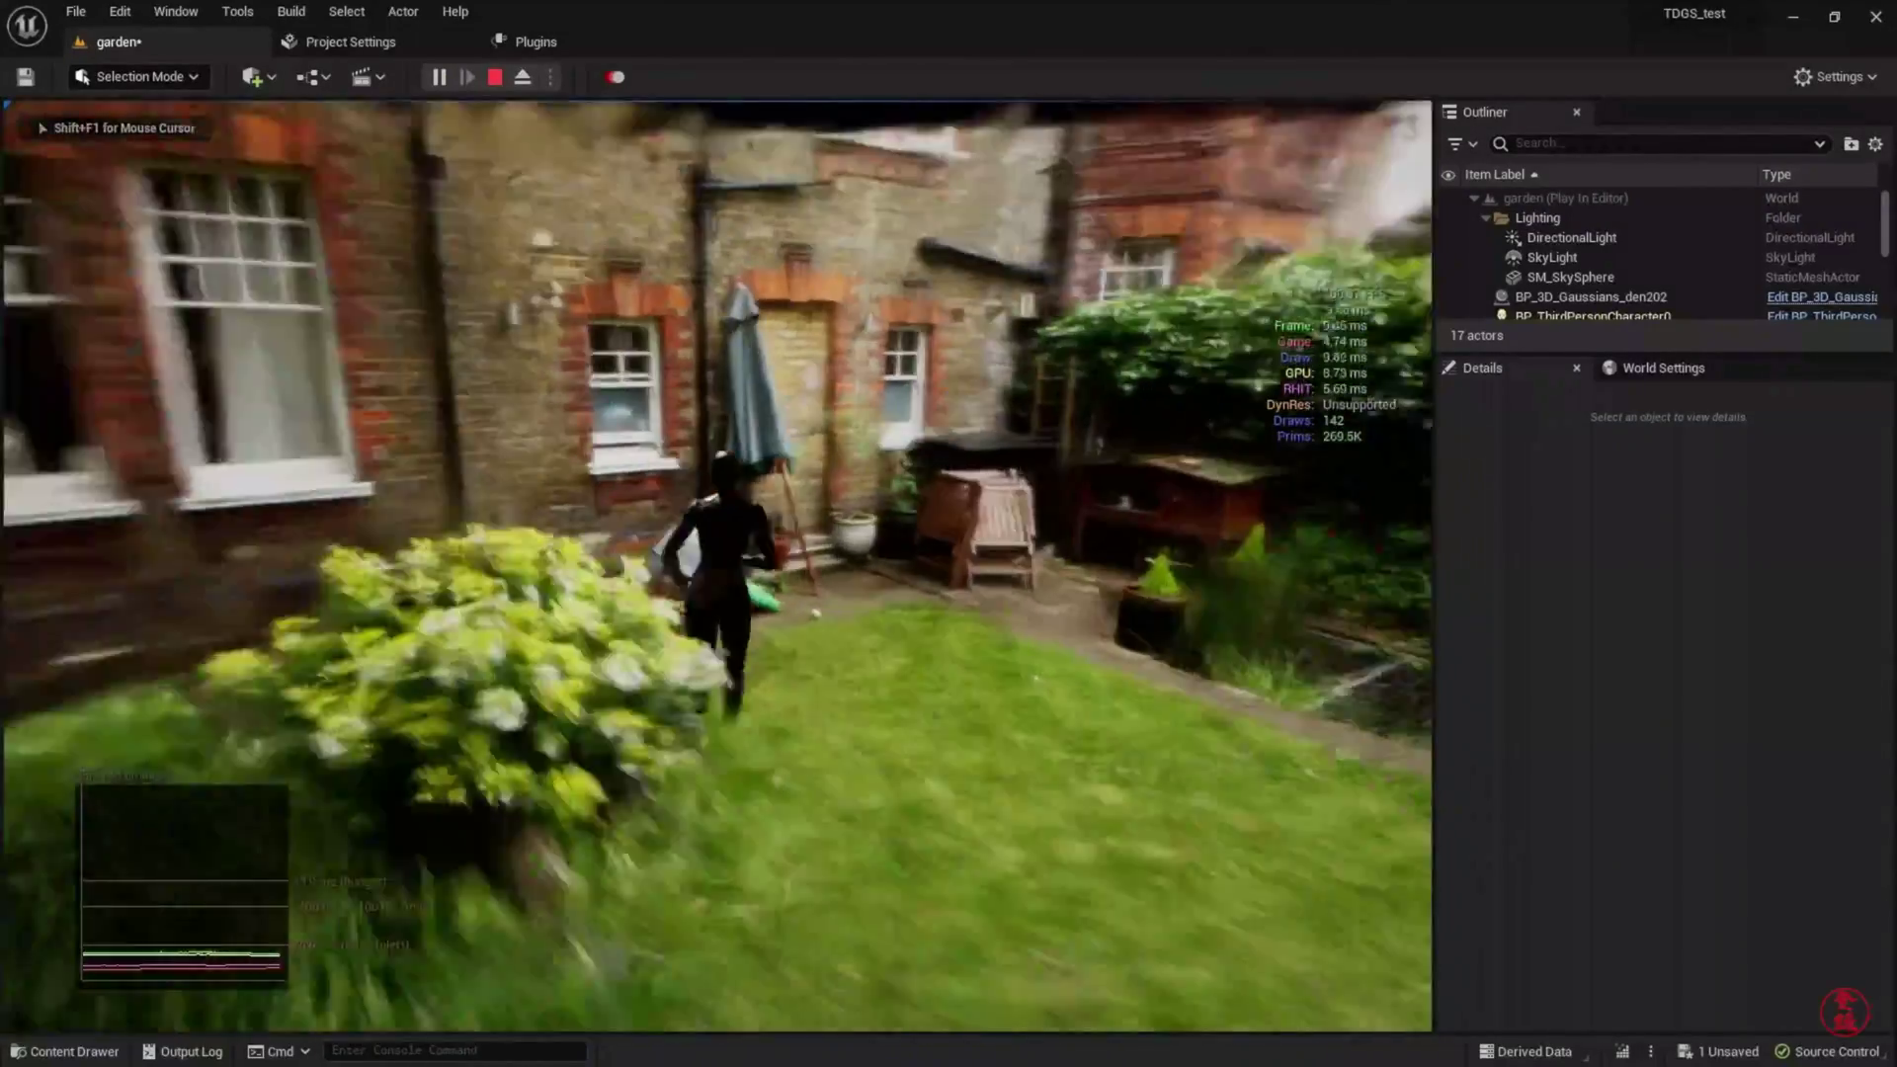
key(w)
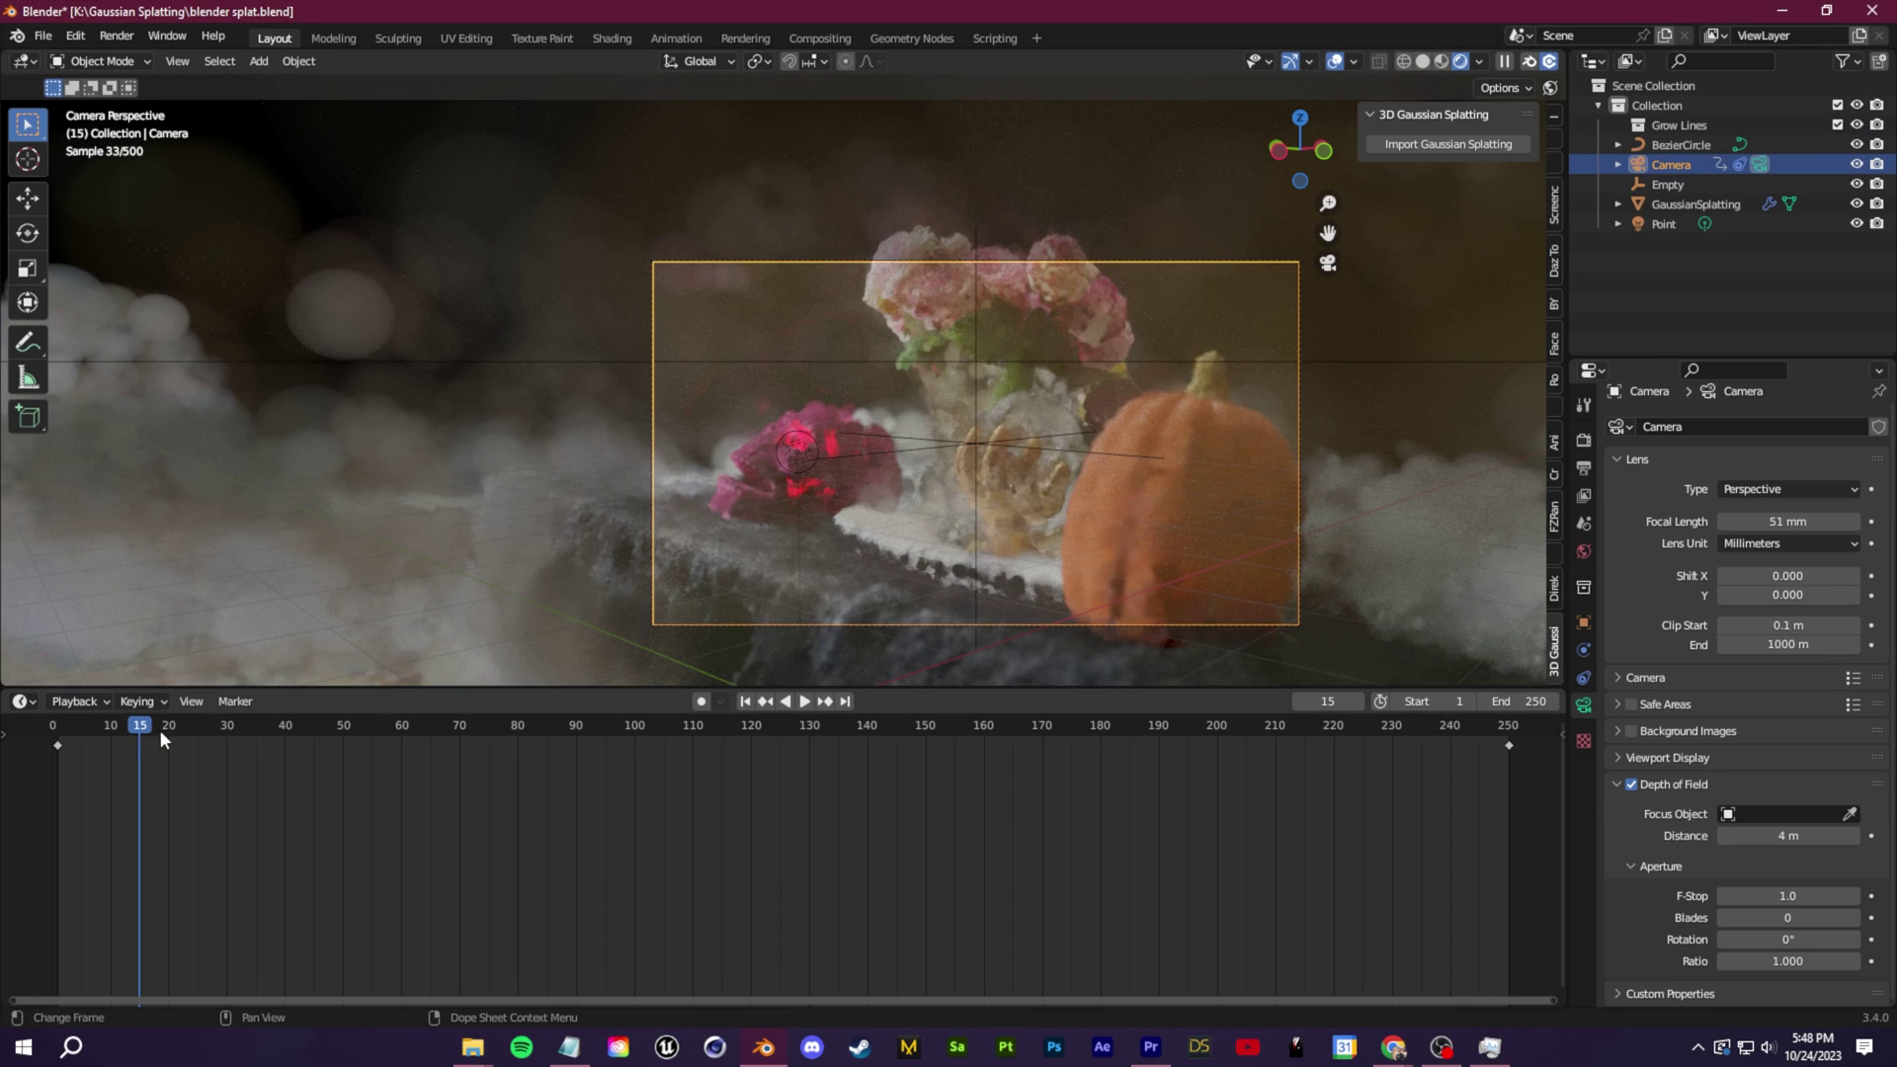
Review the camera animation around the Gaussian splat scene by scrubbing through its frames and playing it back
drag(161, 737, 371, 756)
key(space)
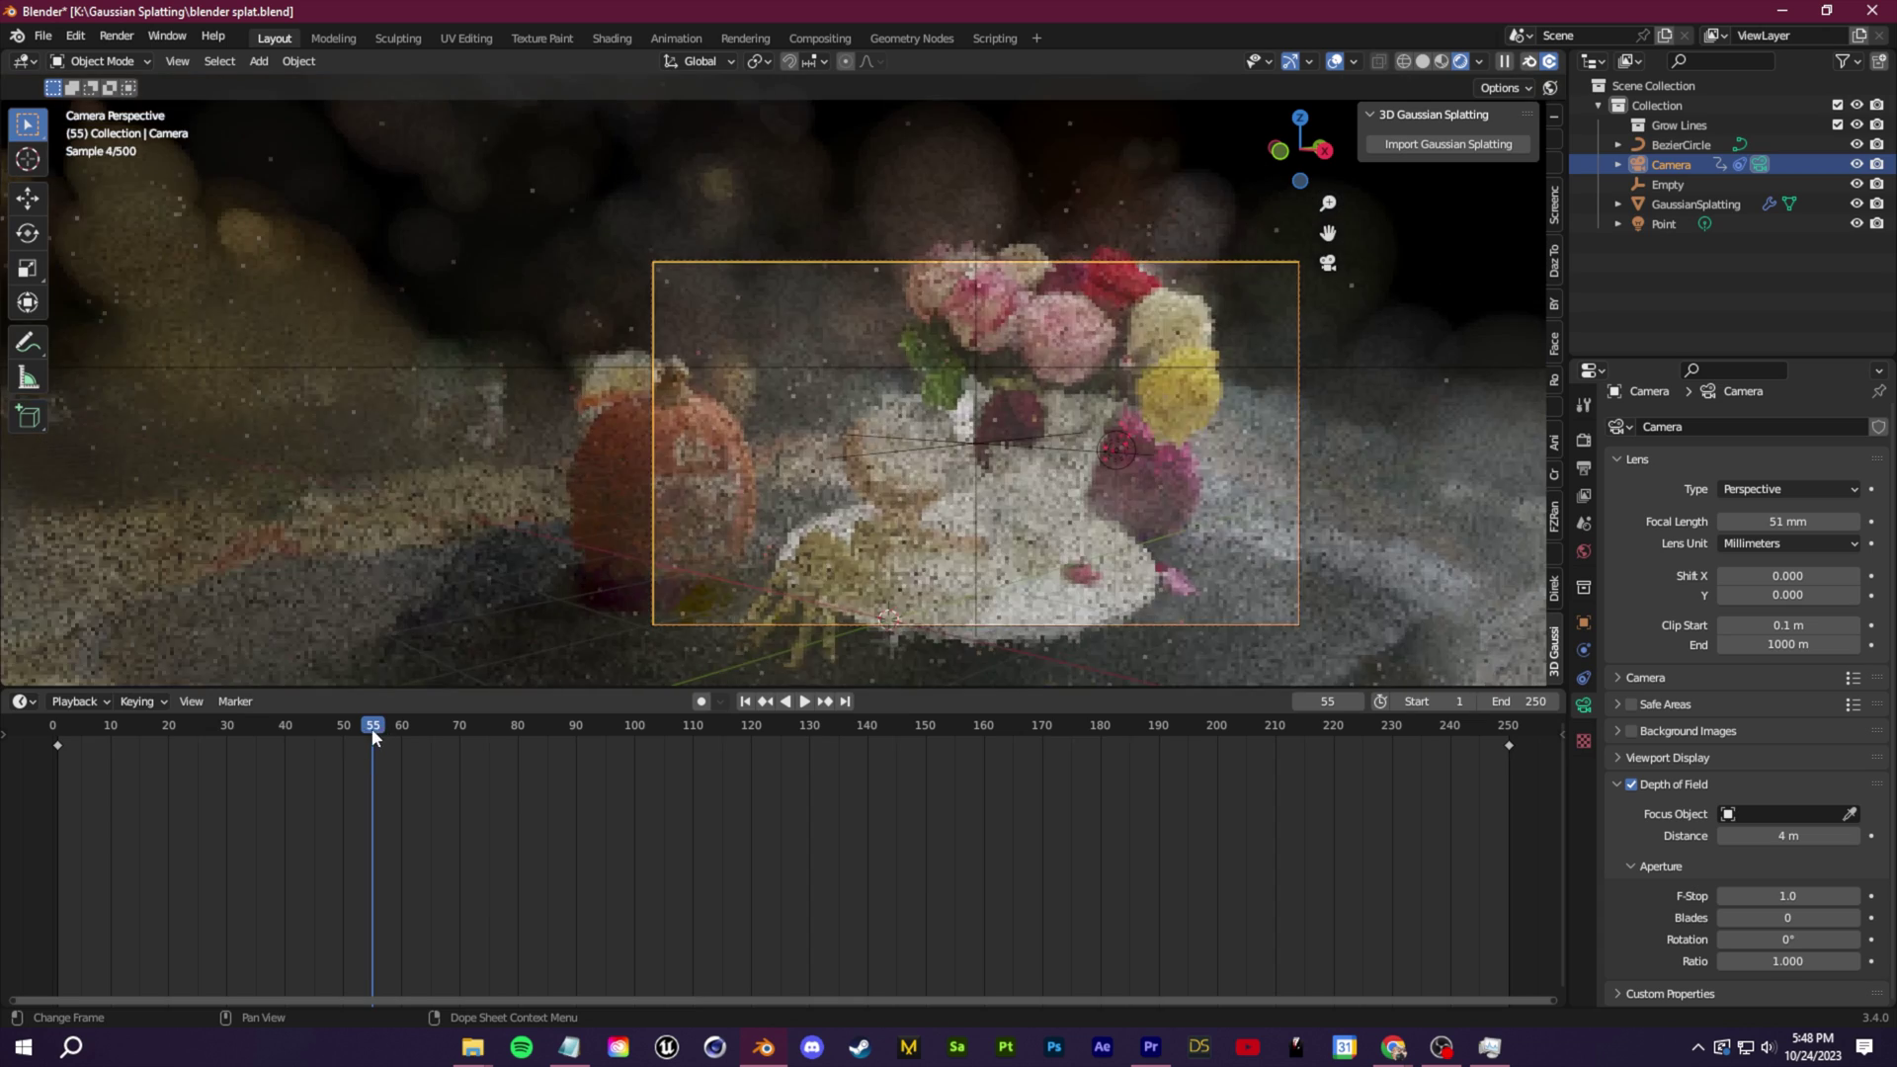
key(space)
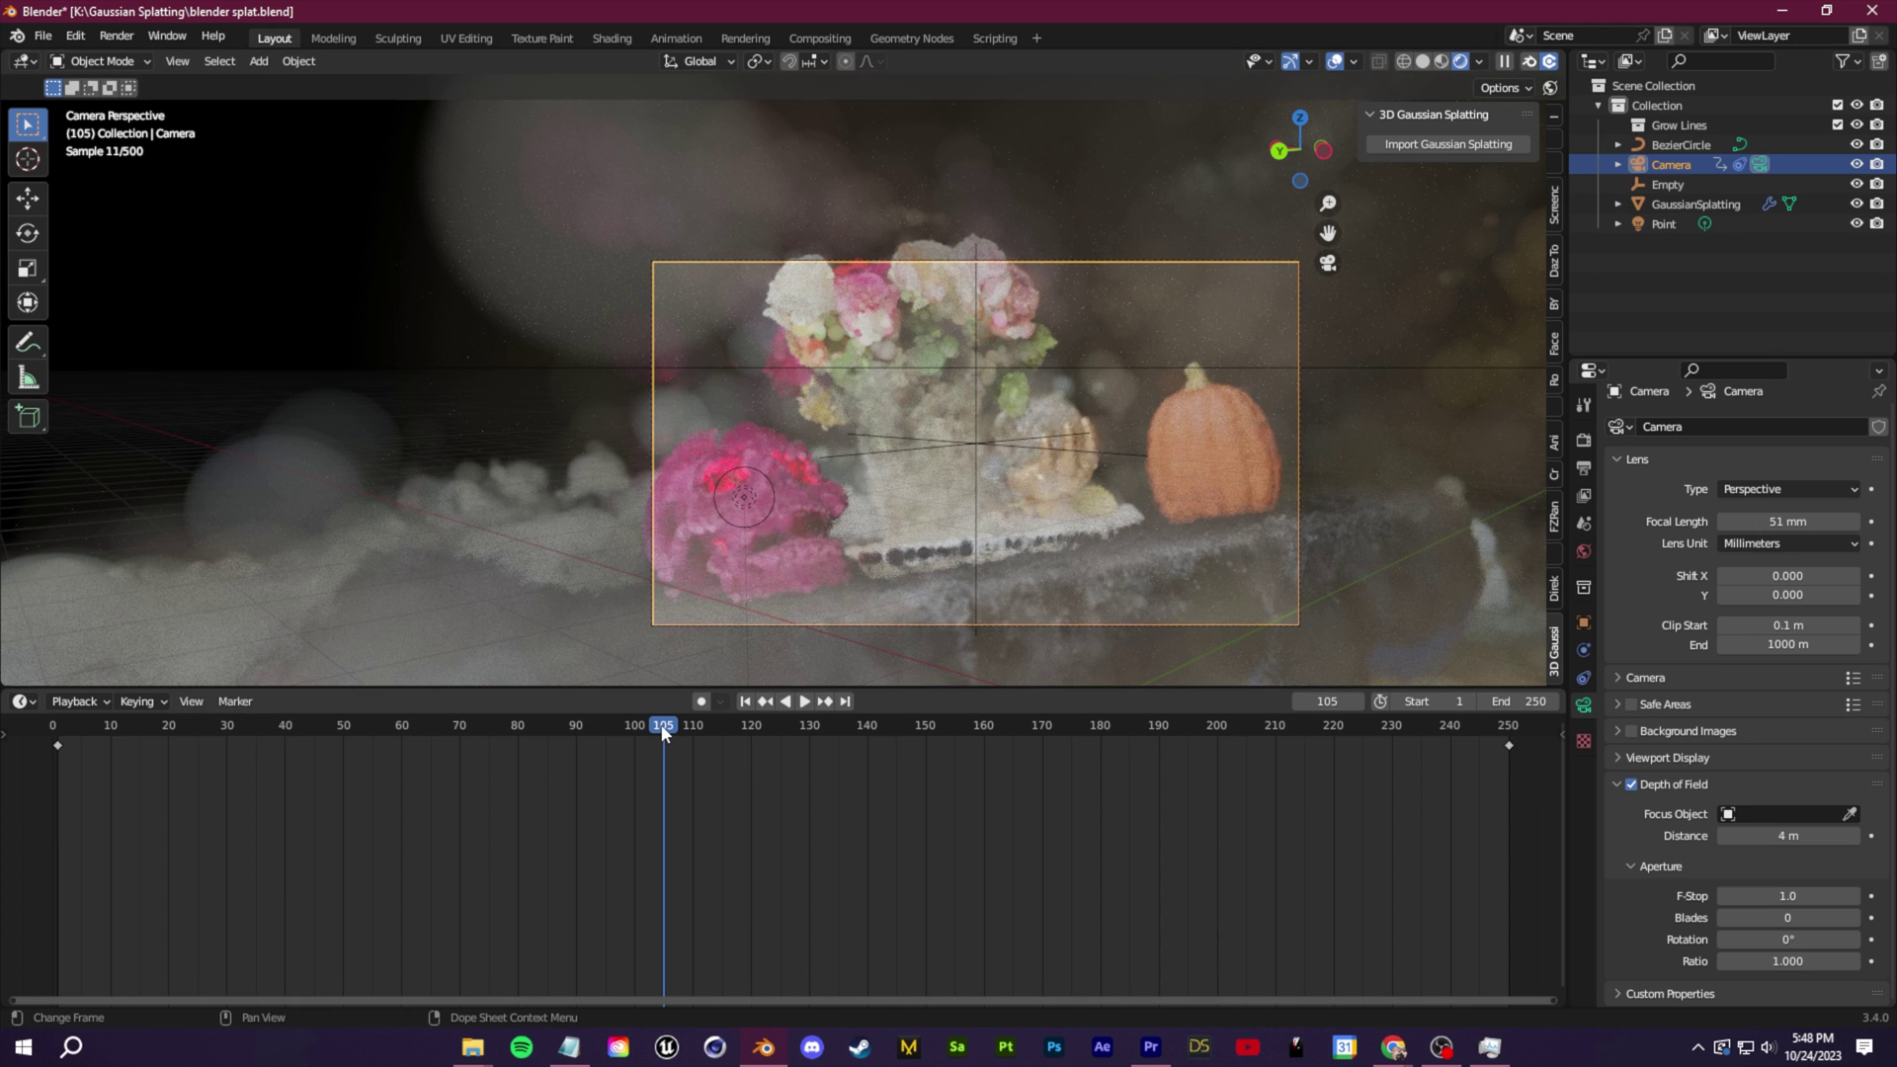
drag(663, 731, 755, 727)
key(space)
key(space)
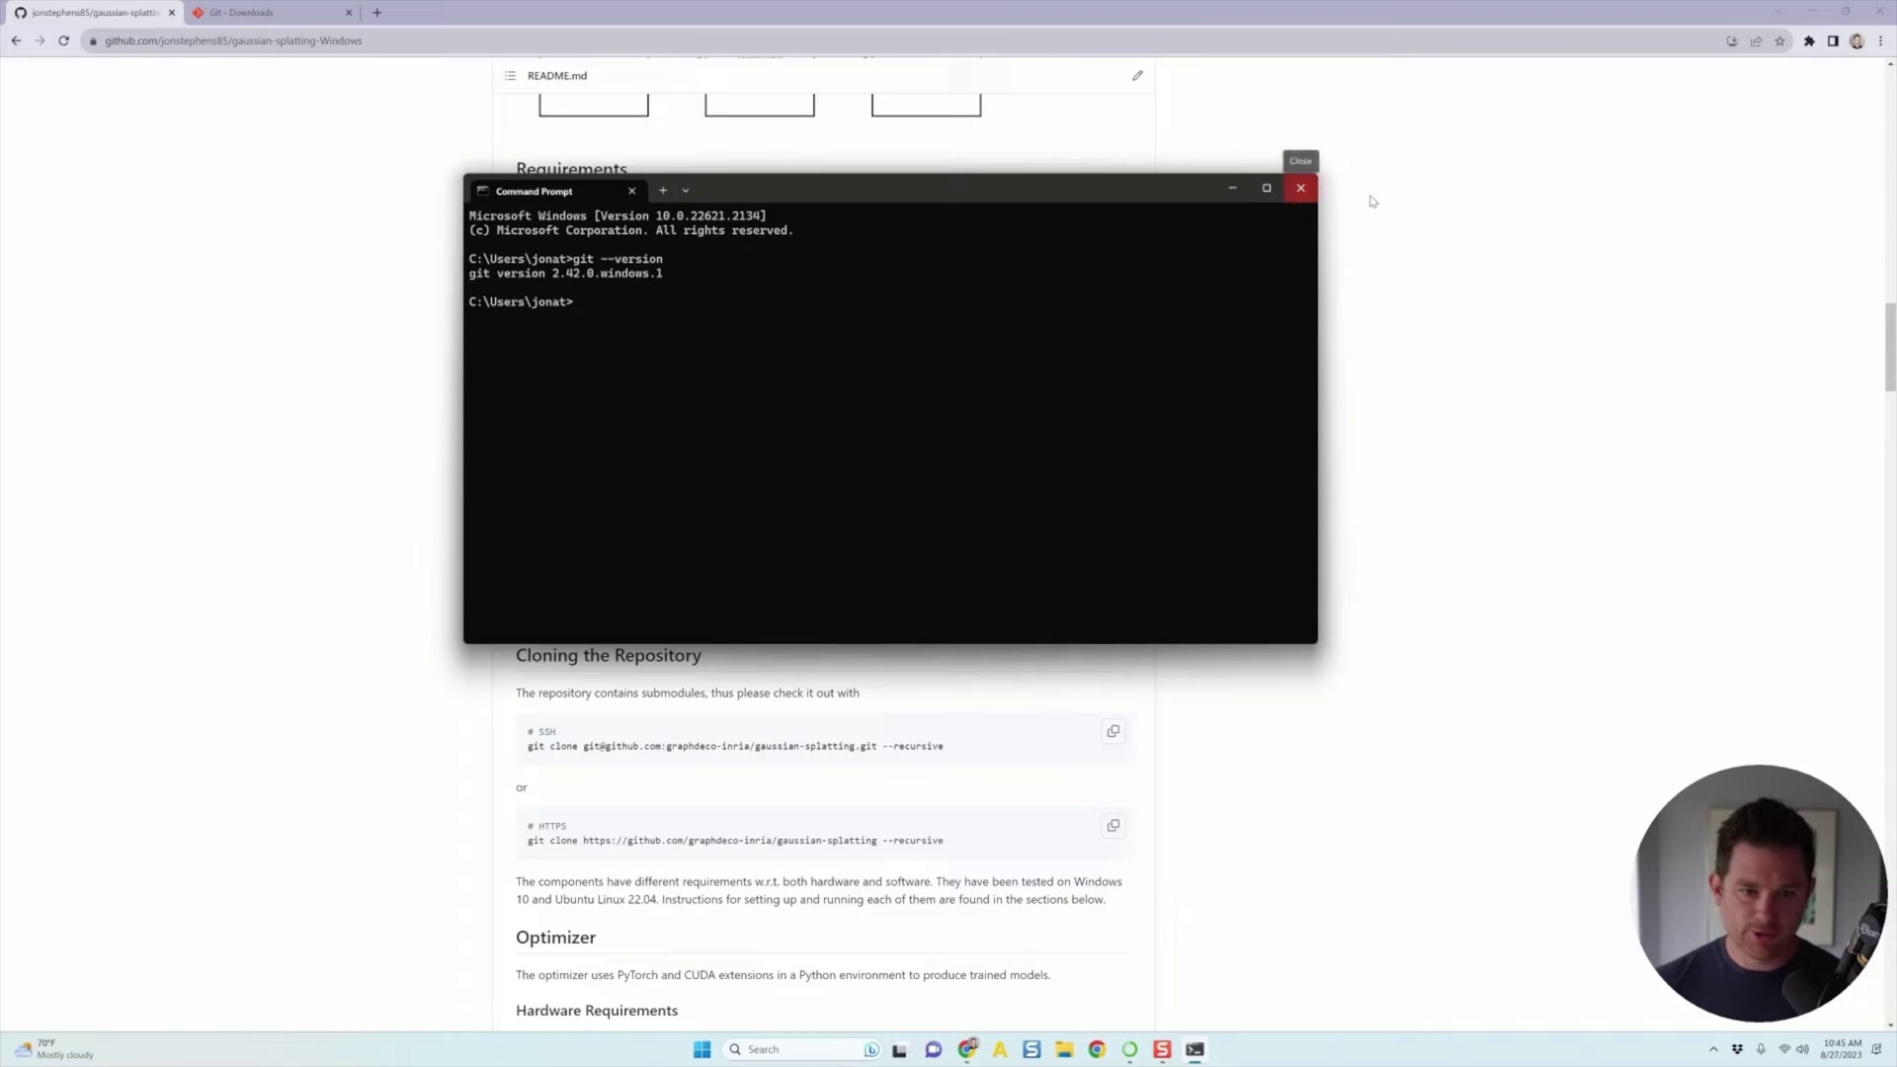
click(1416, 221)
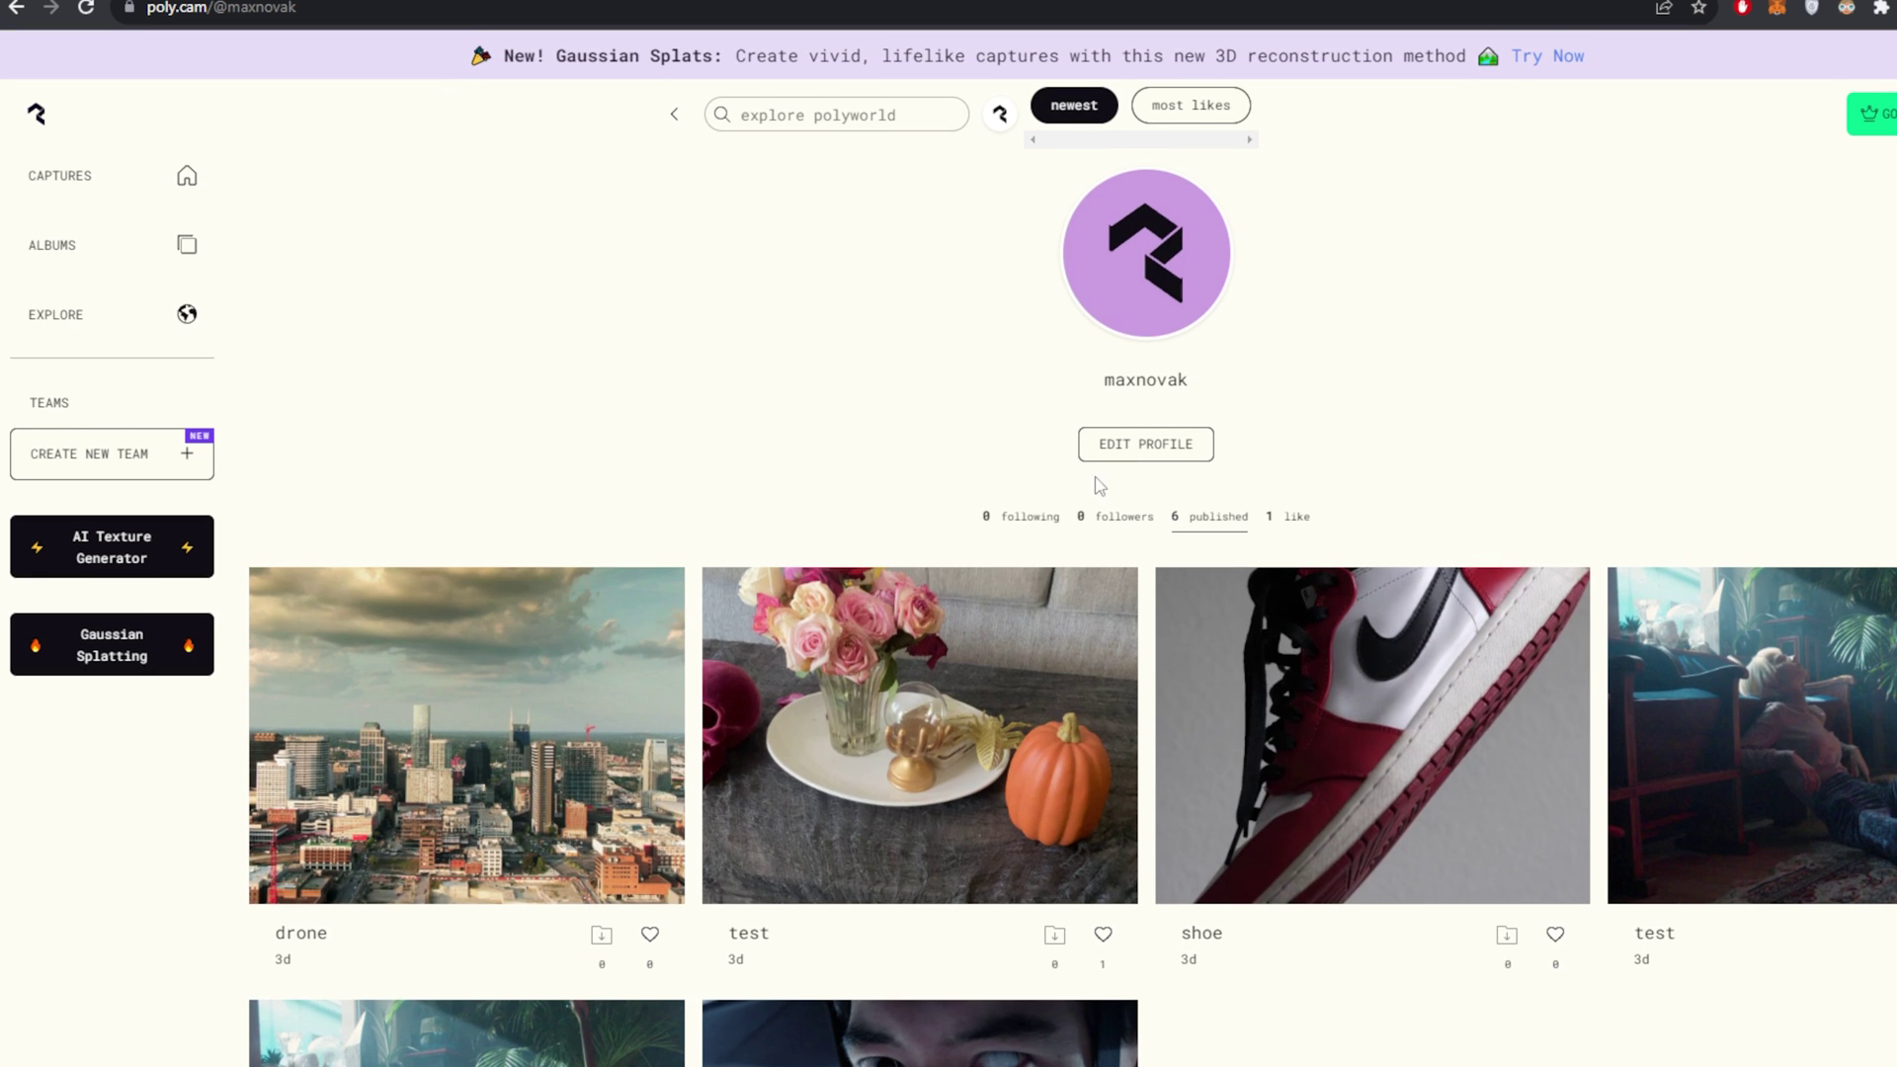
Open Polycam's Gaussian Splatting page and start creating a 3D Gaussian splat
scroll(1048, 489, down, 3)
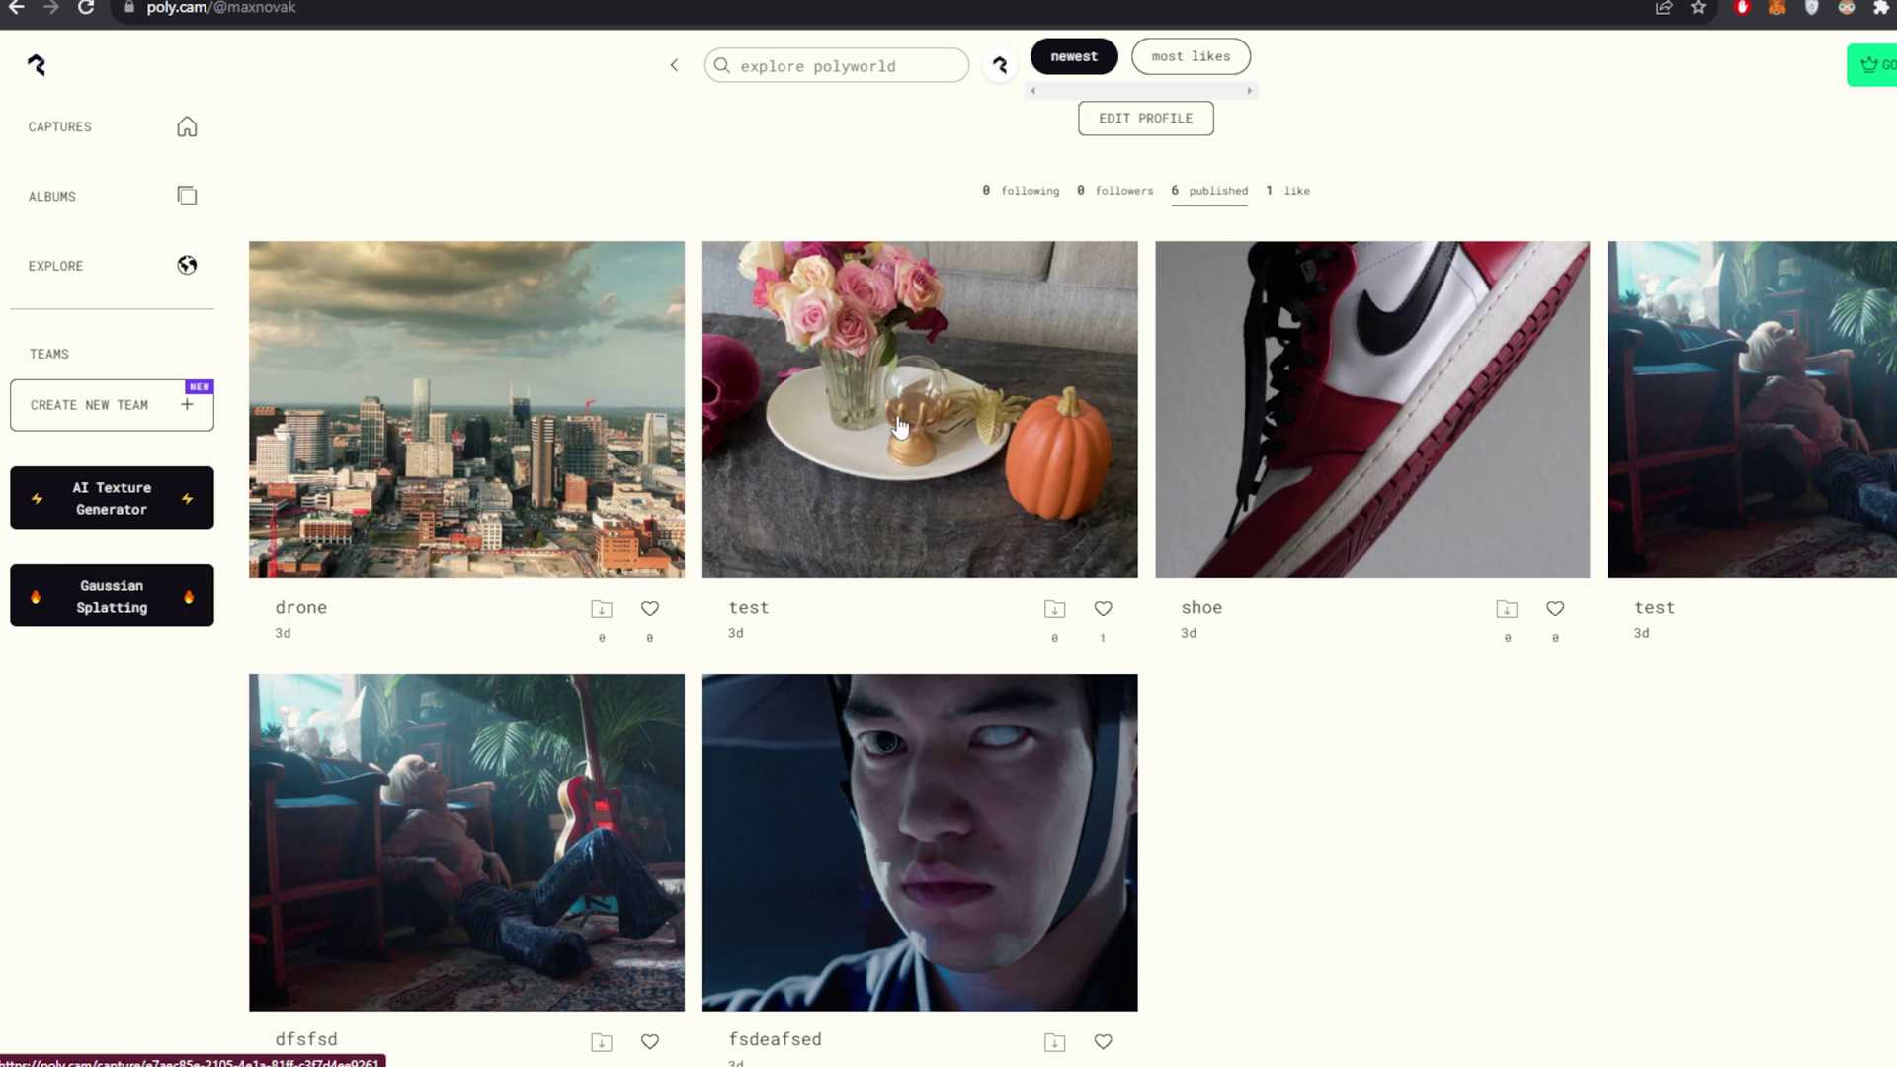
click(127, 603)
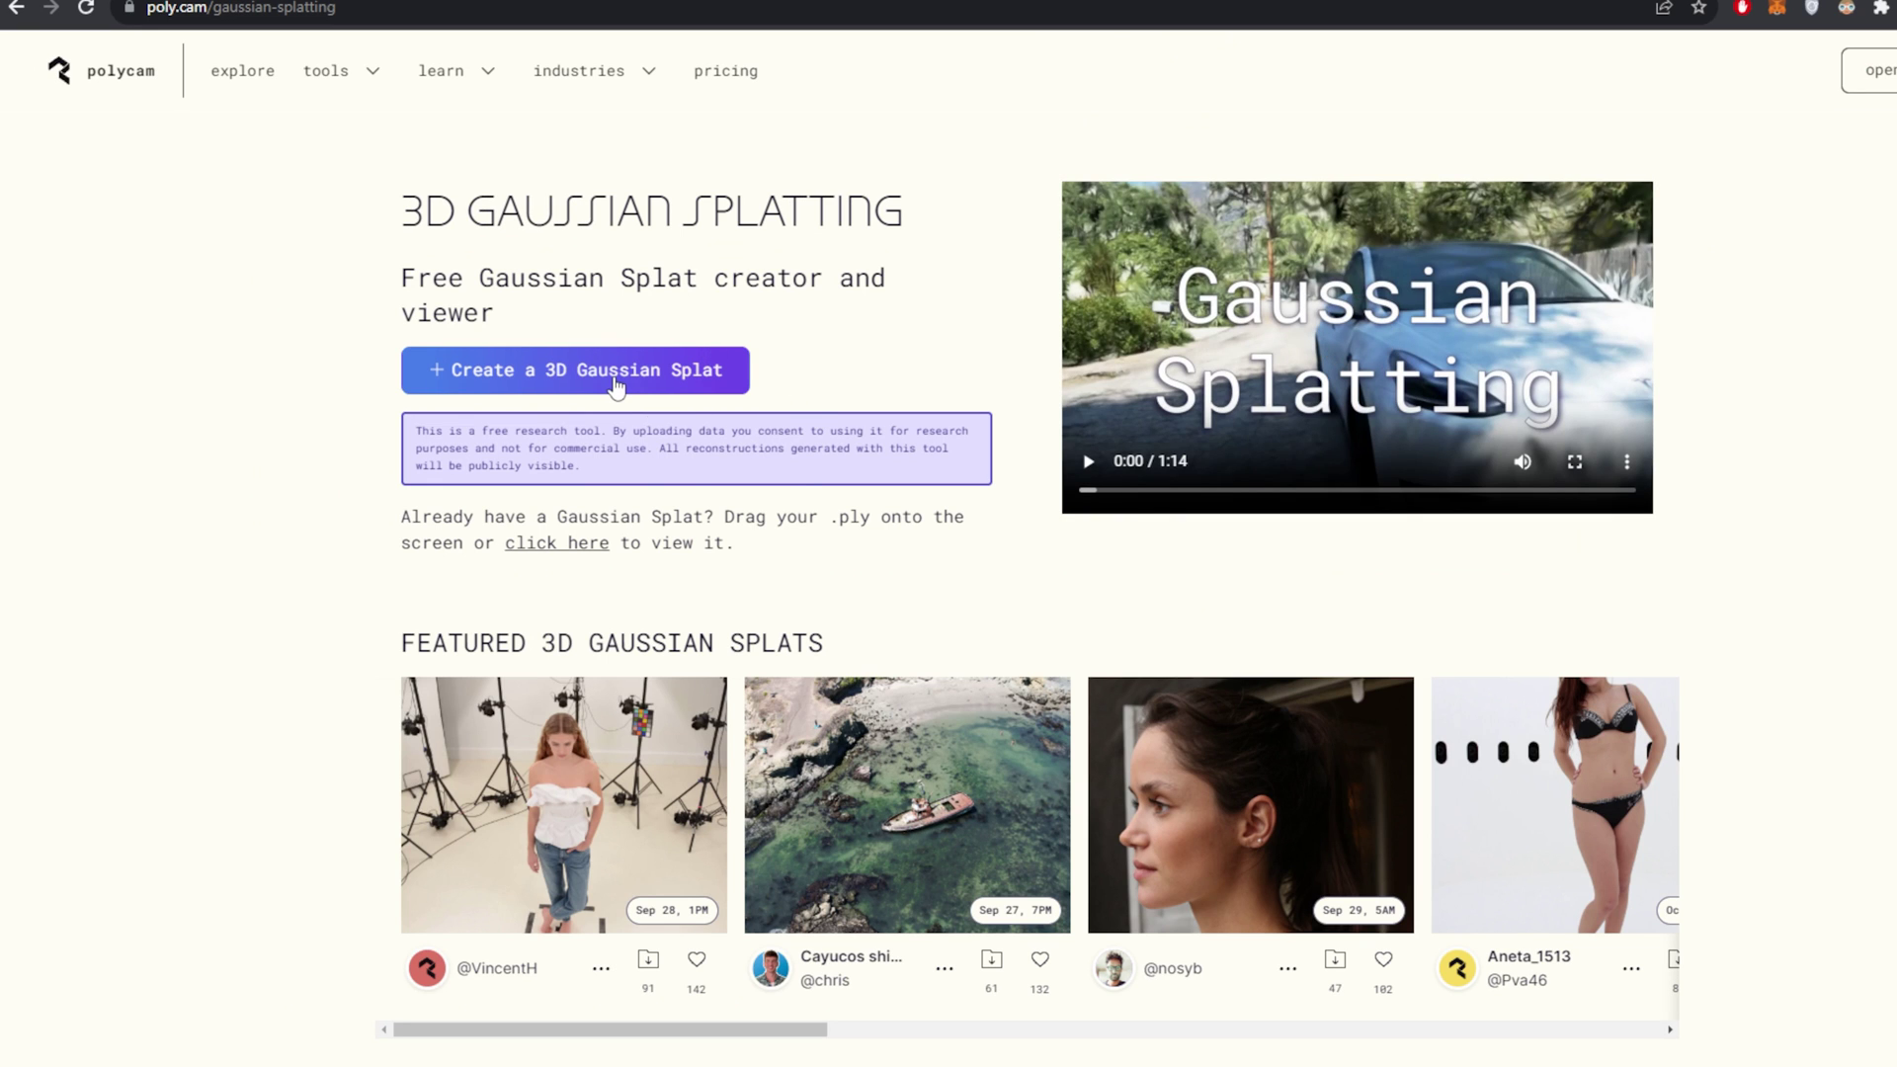
click(616, 383)
click(612, 377)
click(616, 383)
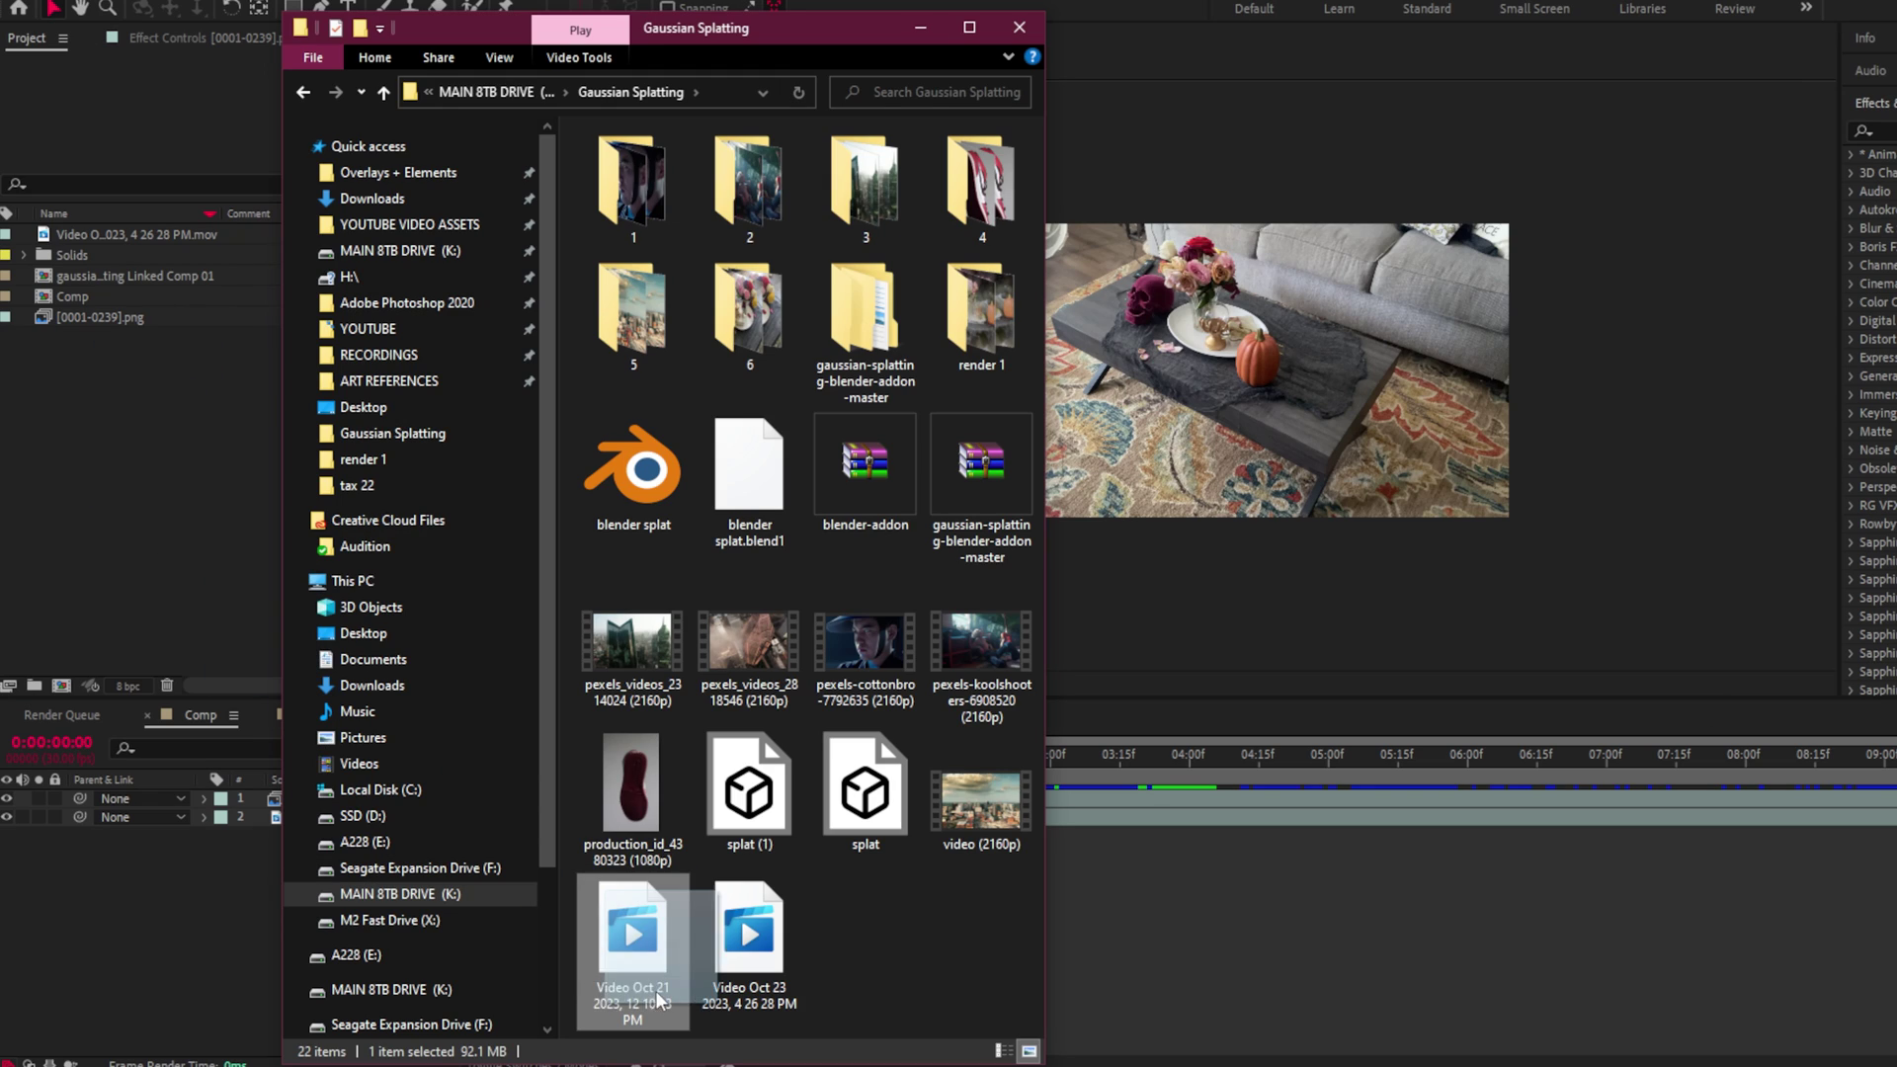
Import the Oct 21 2023, 12 10 13 PM video into After Effects, create a composition from it and scrub through the footage
drag(632, 934, 158, 506)
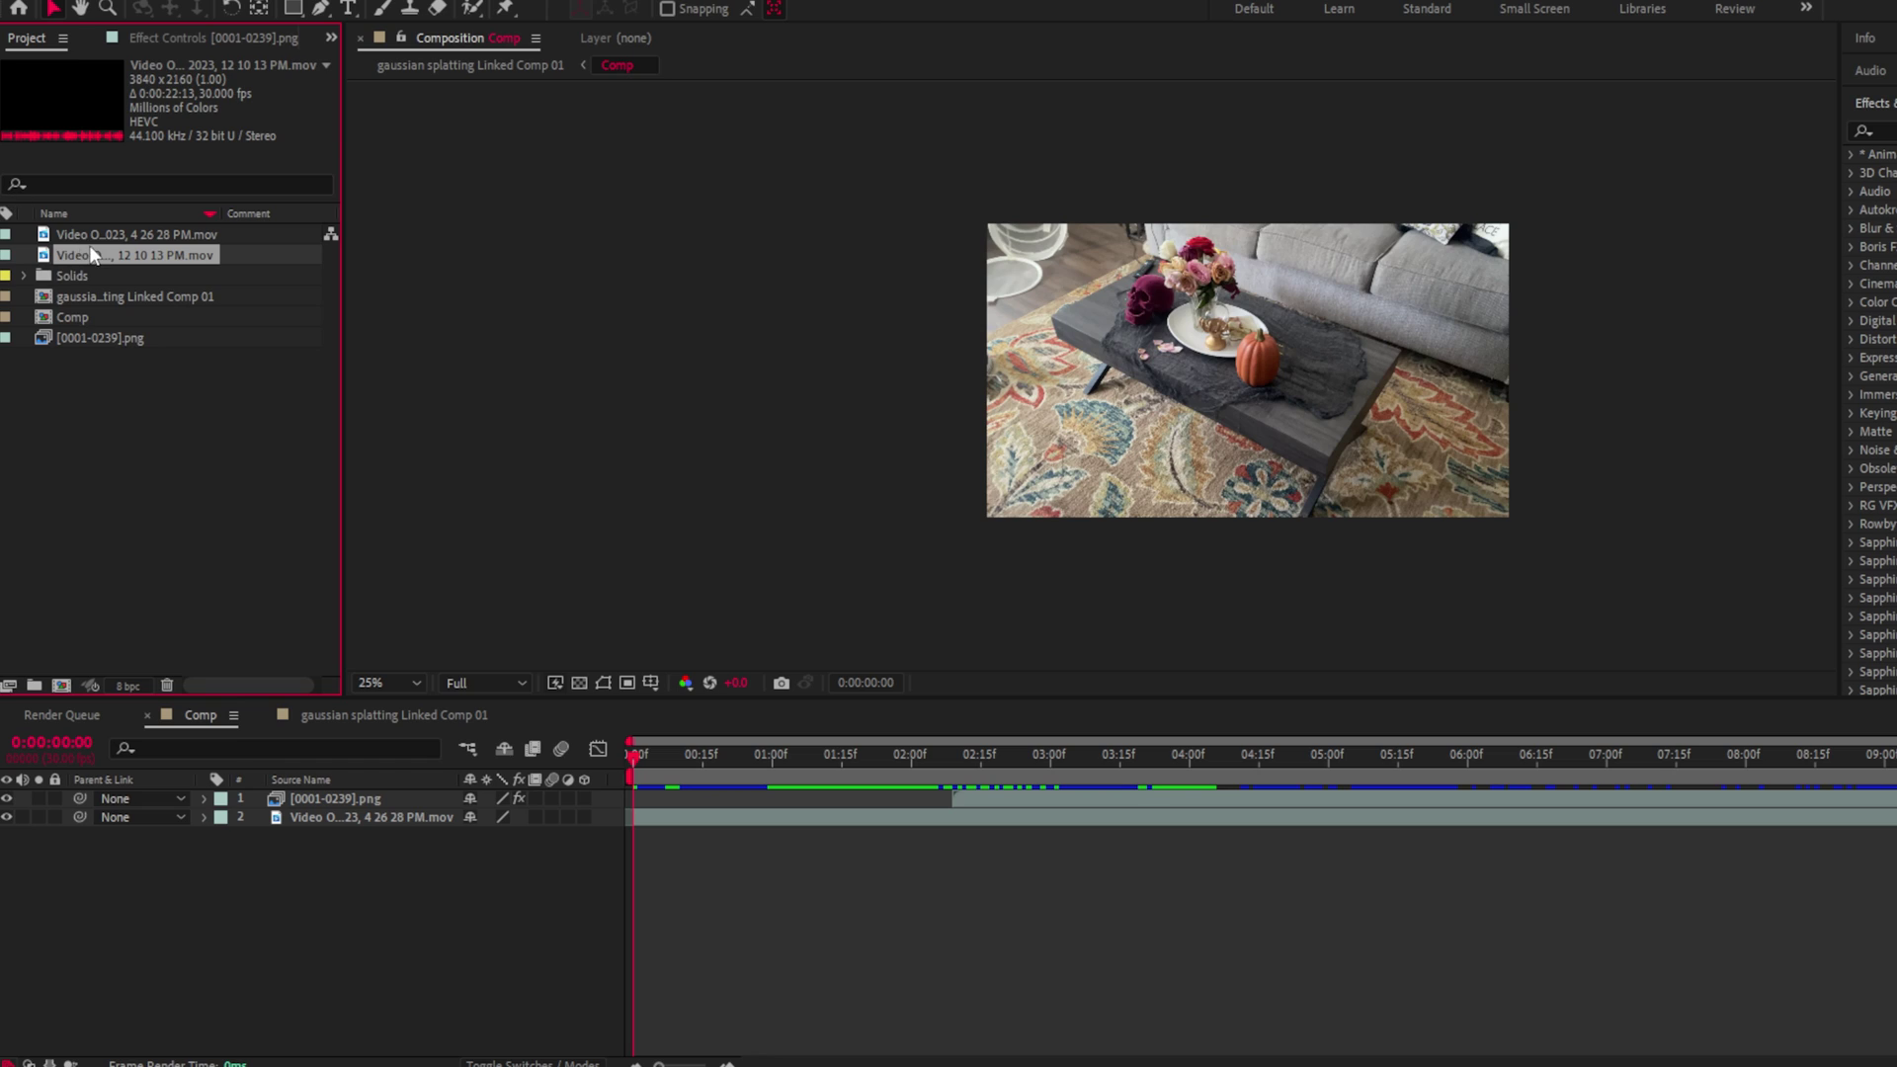
drag(62, 693, 62, 692)
drag(1075, 771, 1568, 774)
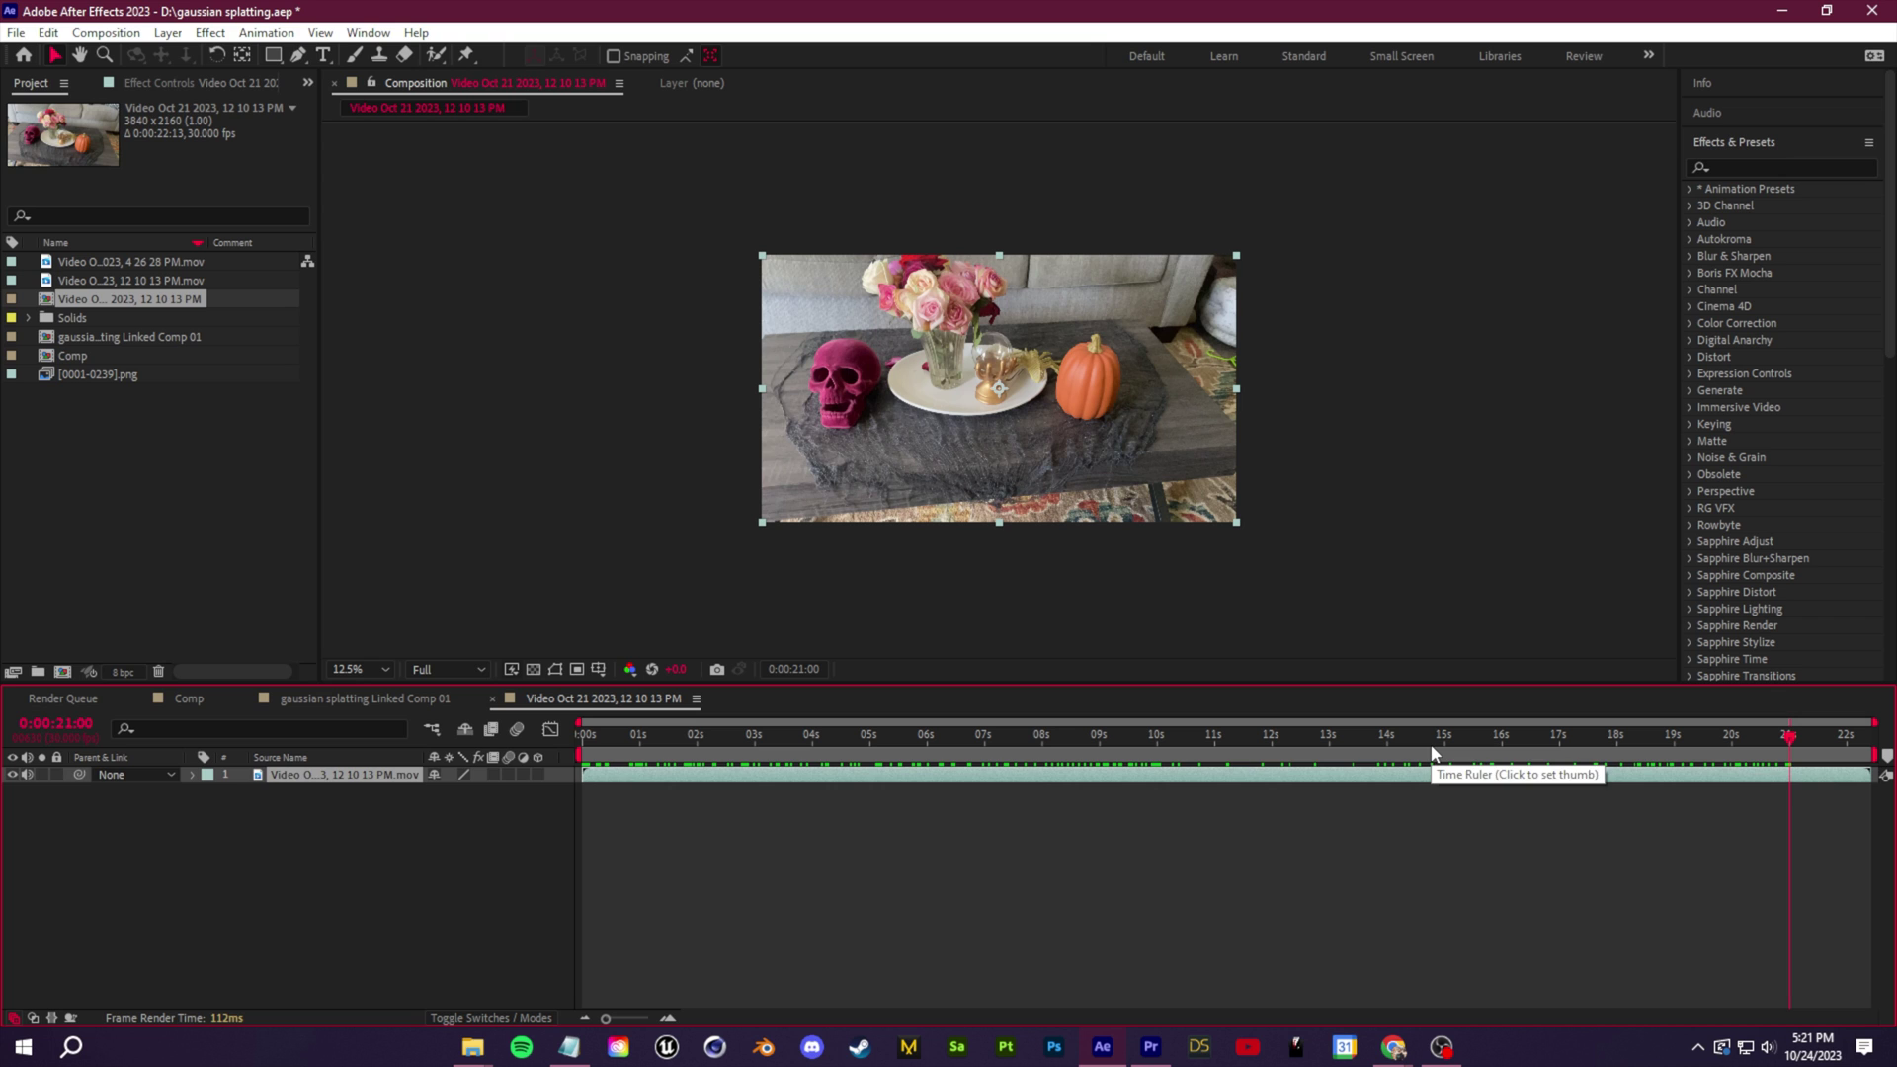
Add the Oct 21 video composition to the render queue
click(16, 31)
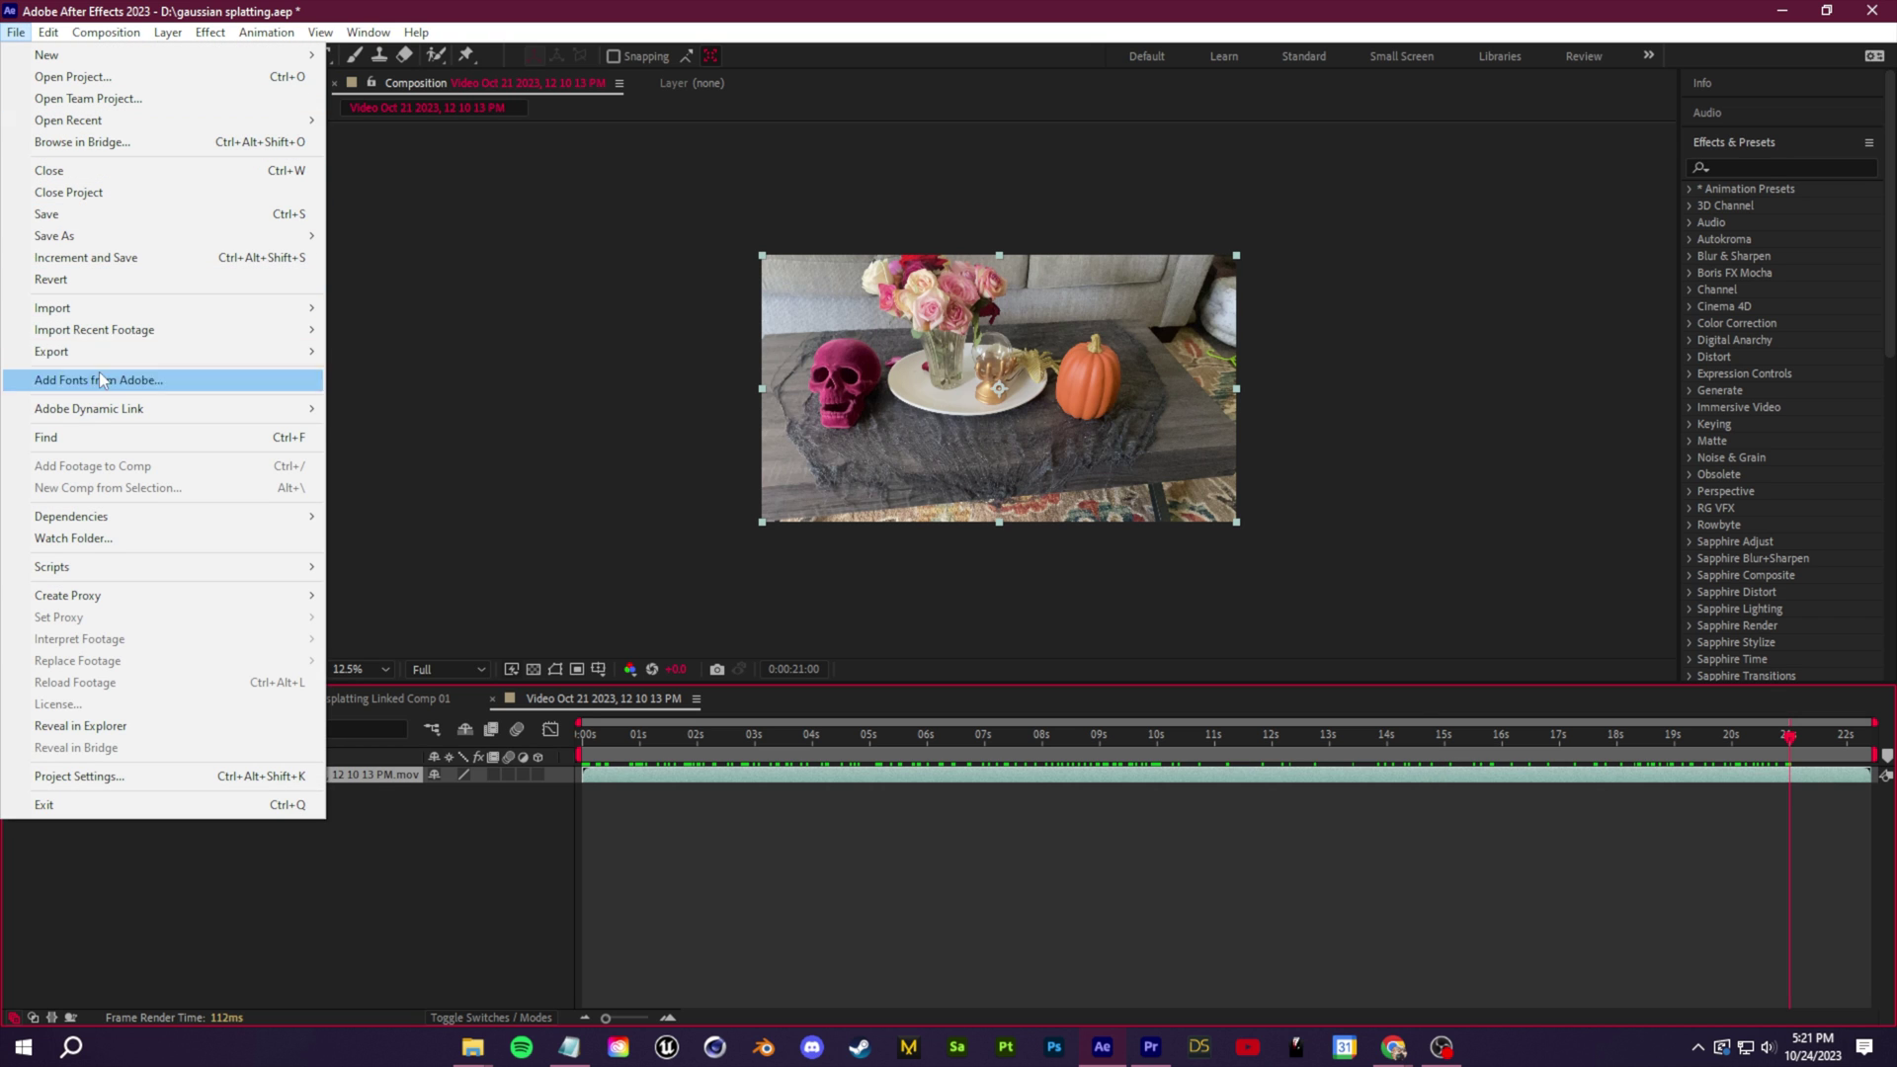
mouse_move(186, 358)
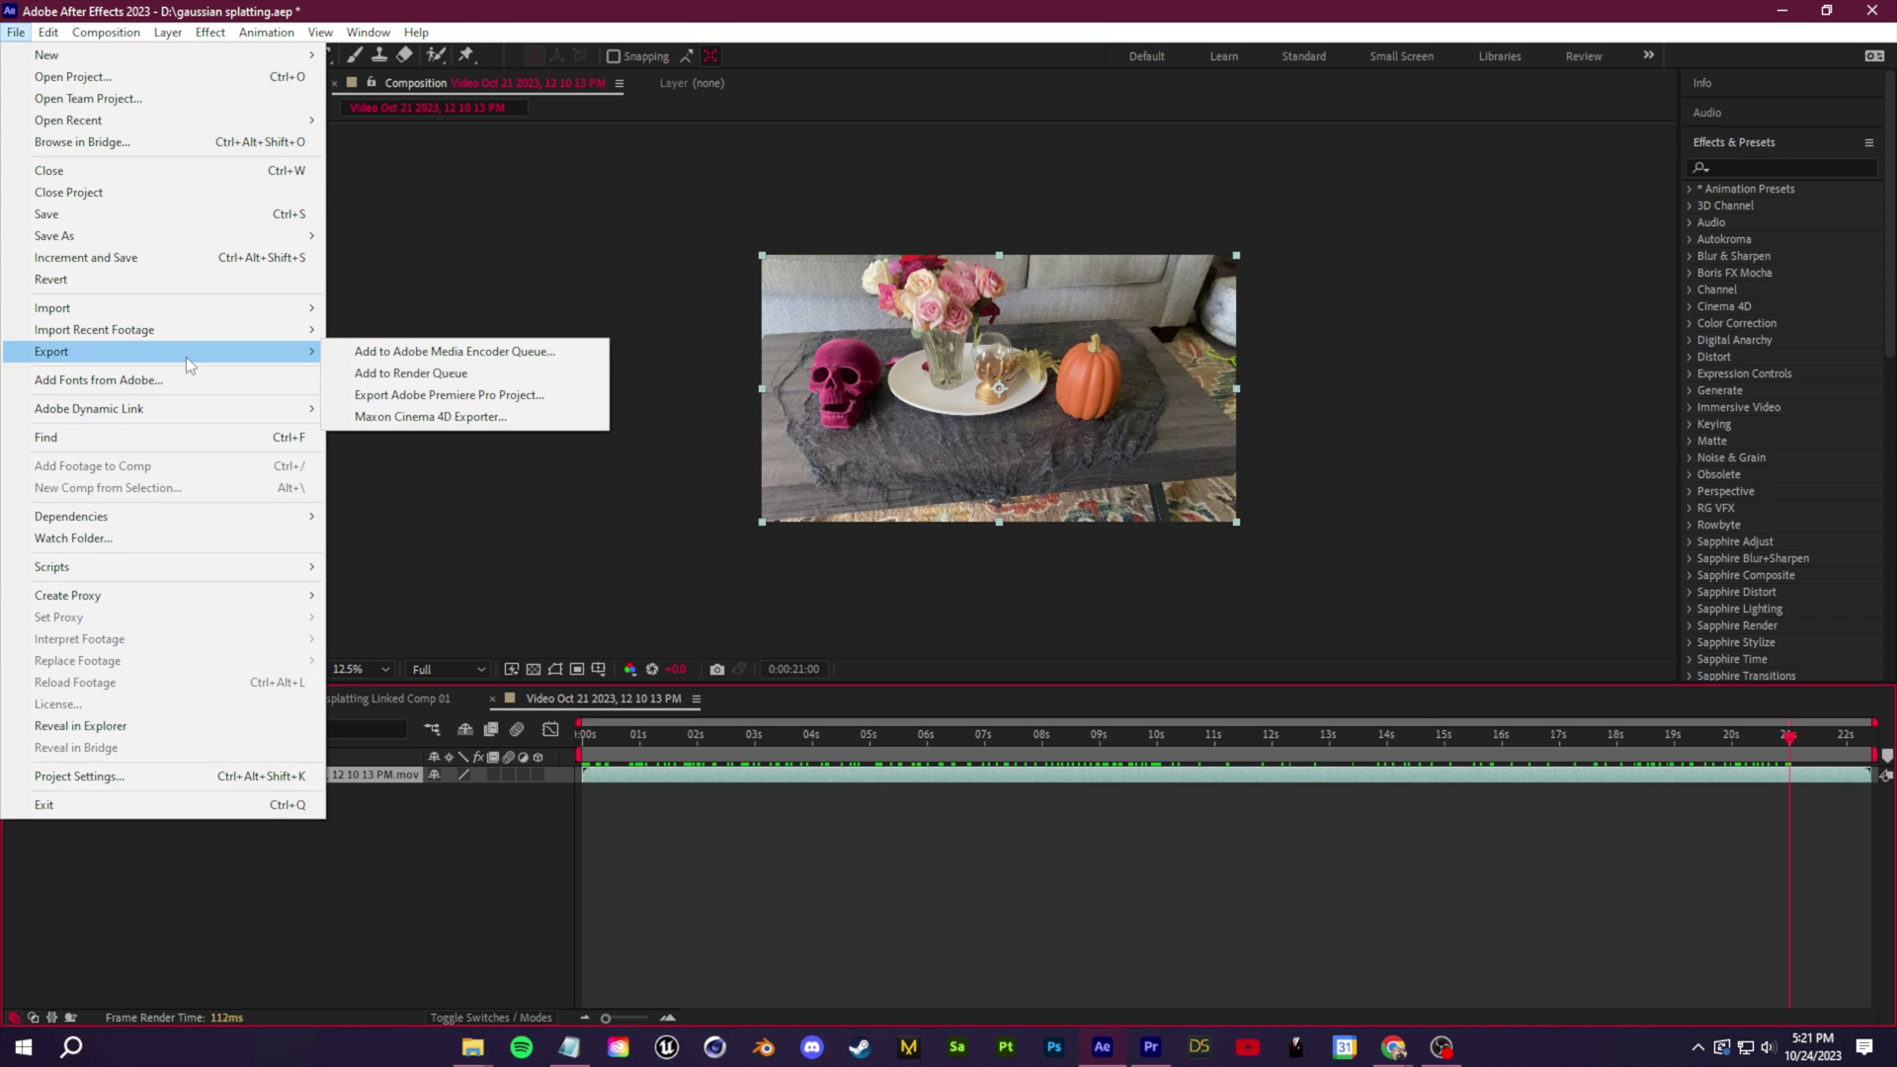
click(442, 375)
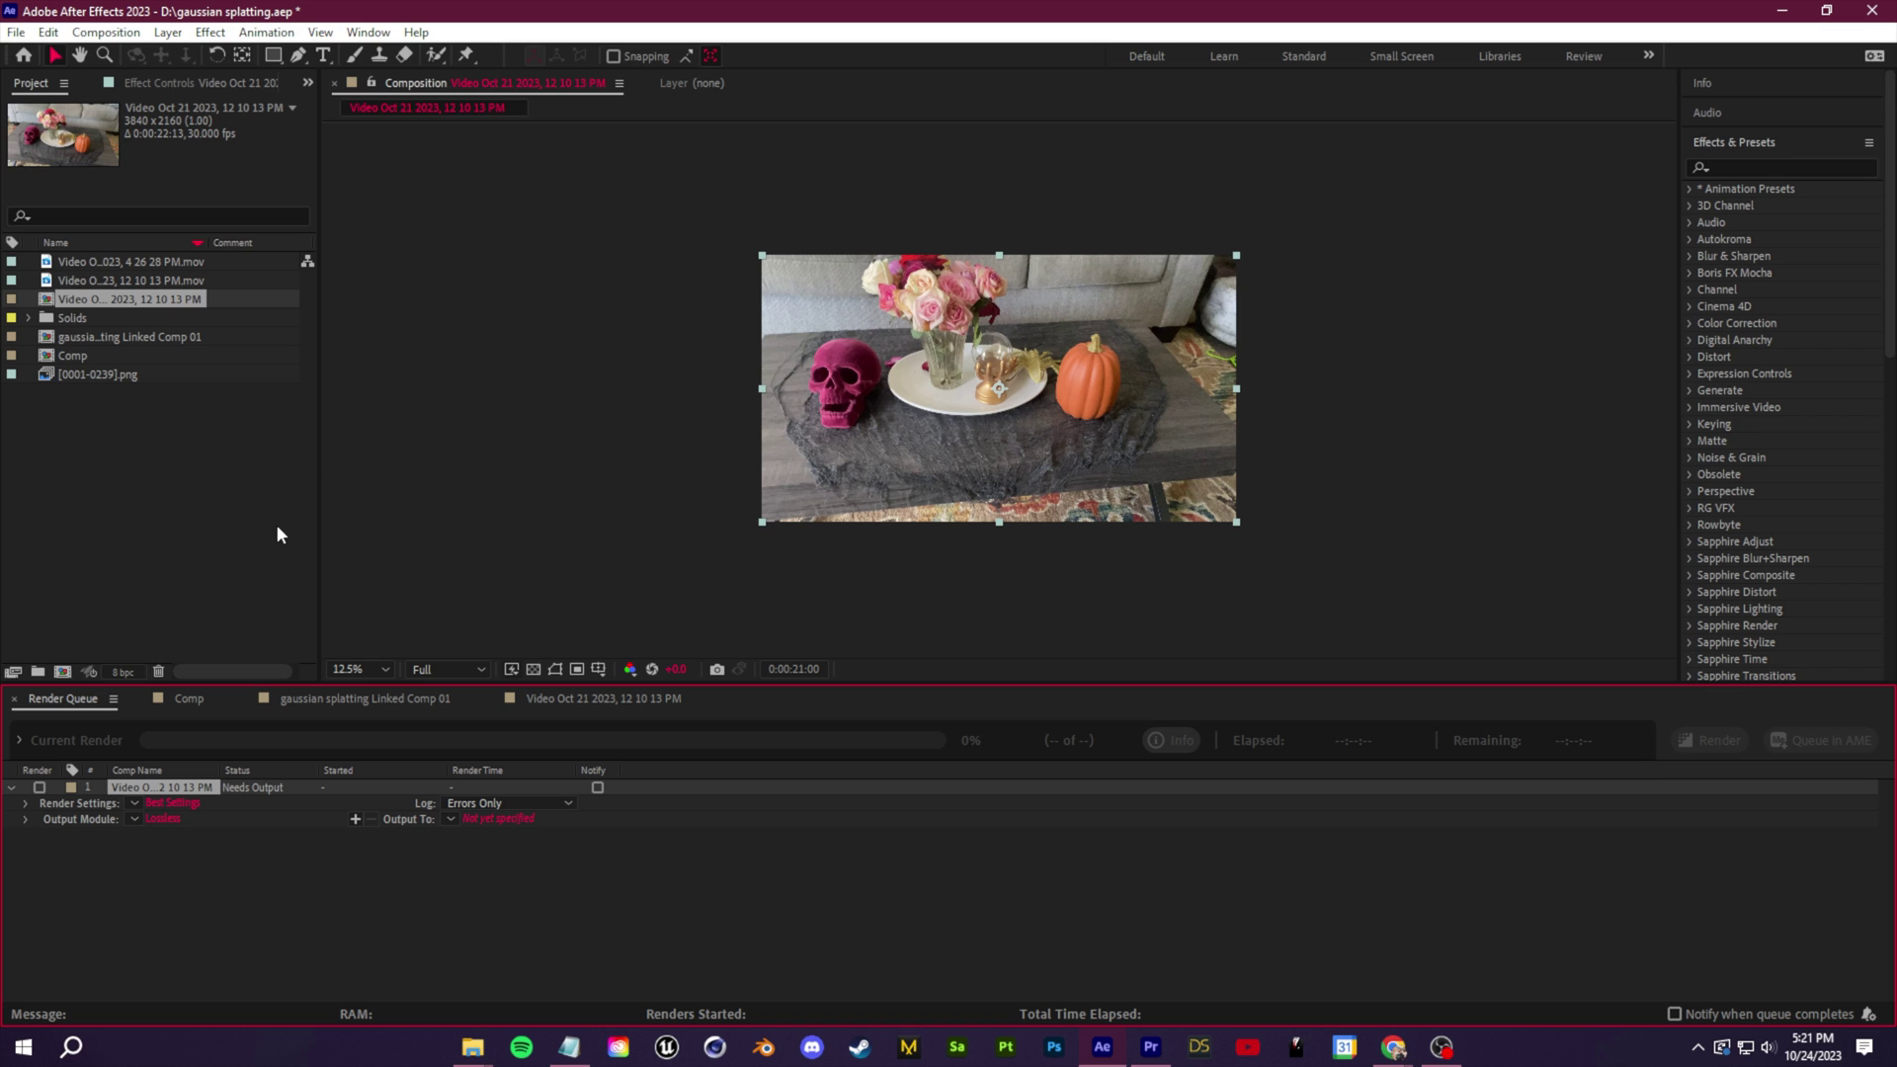
Set the queued composition's output module format to PNG Sequence
click(160, 820)
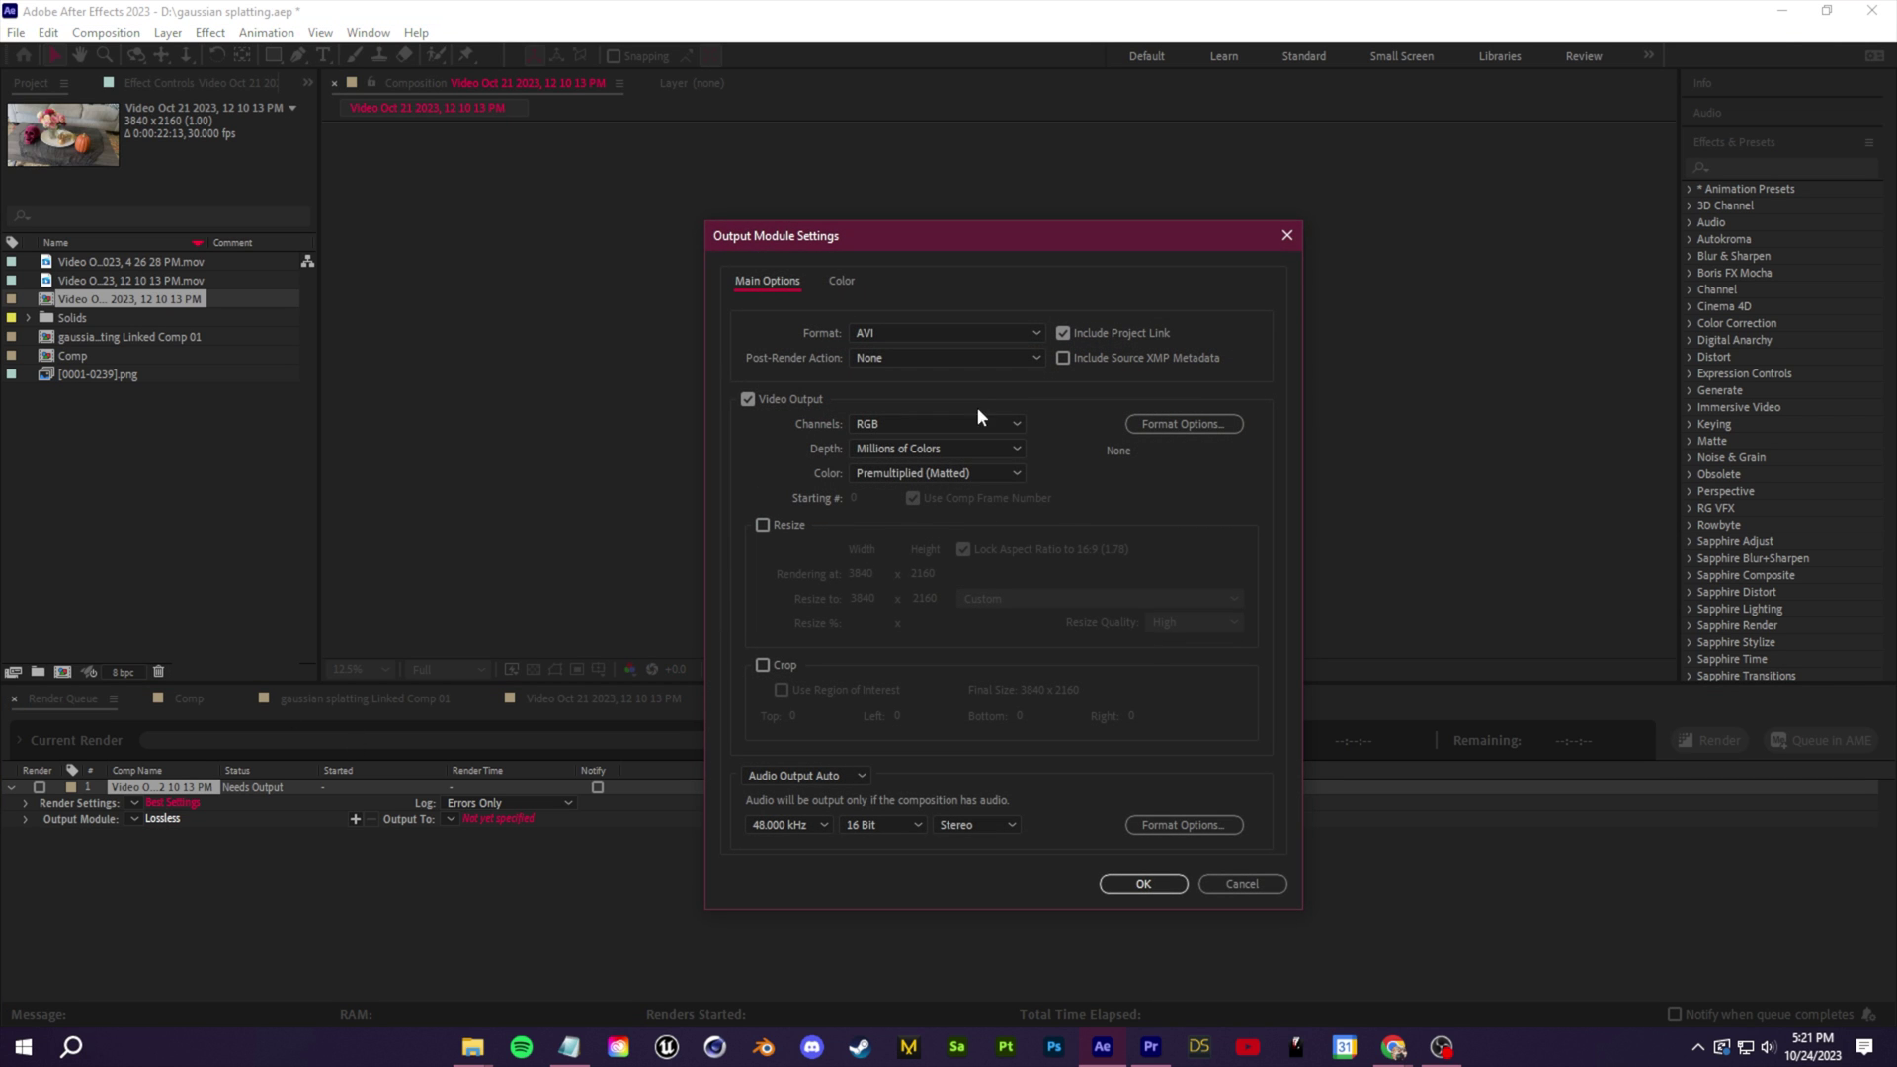
click(913, 333)
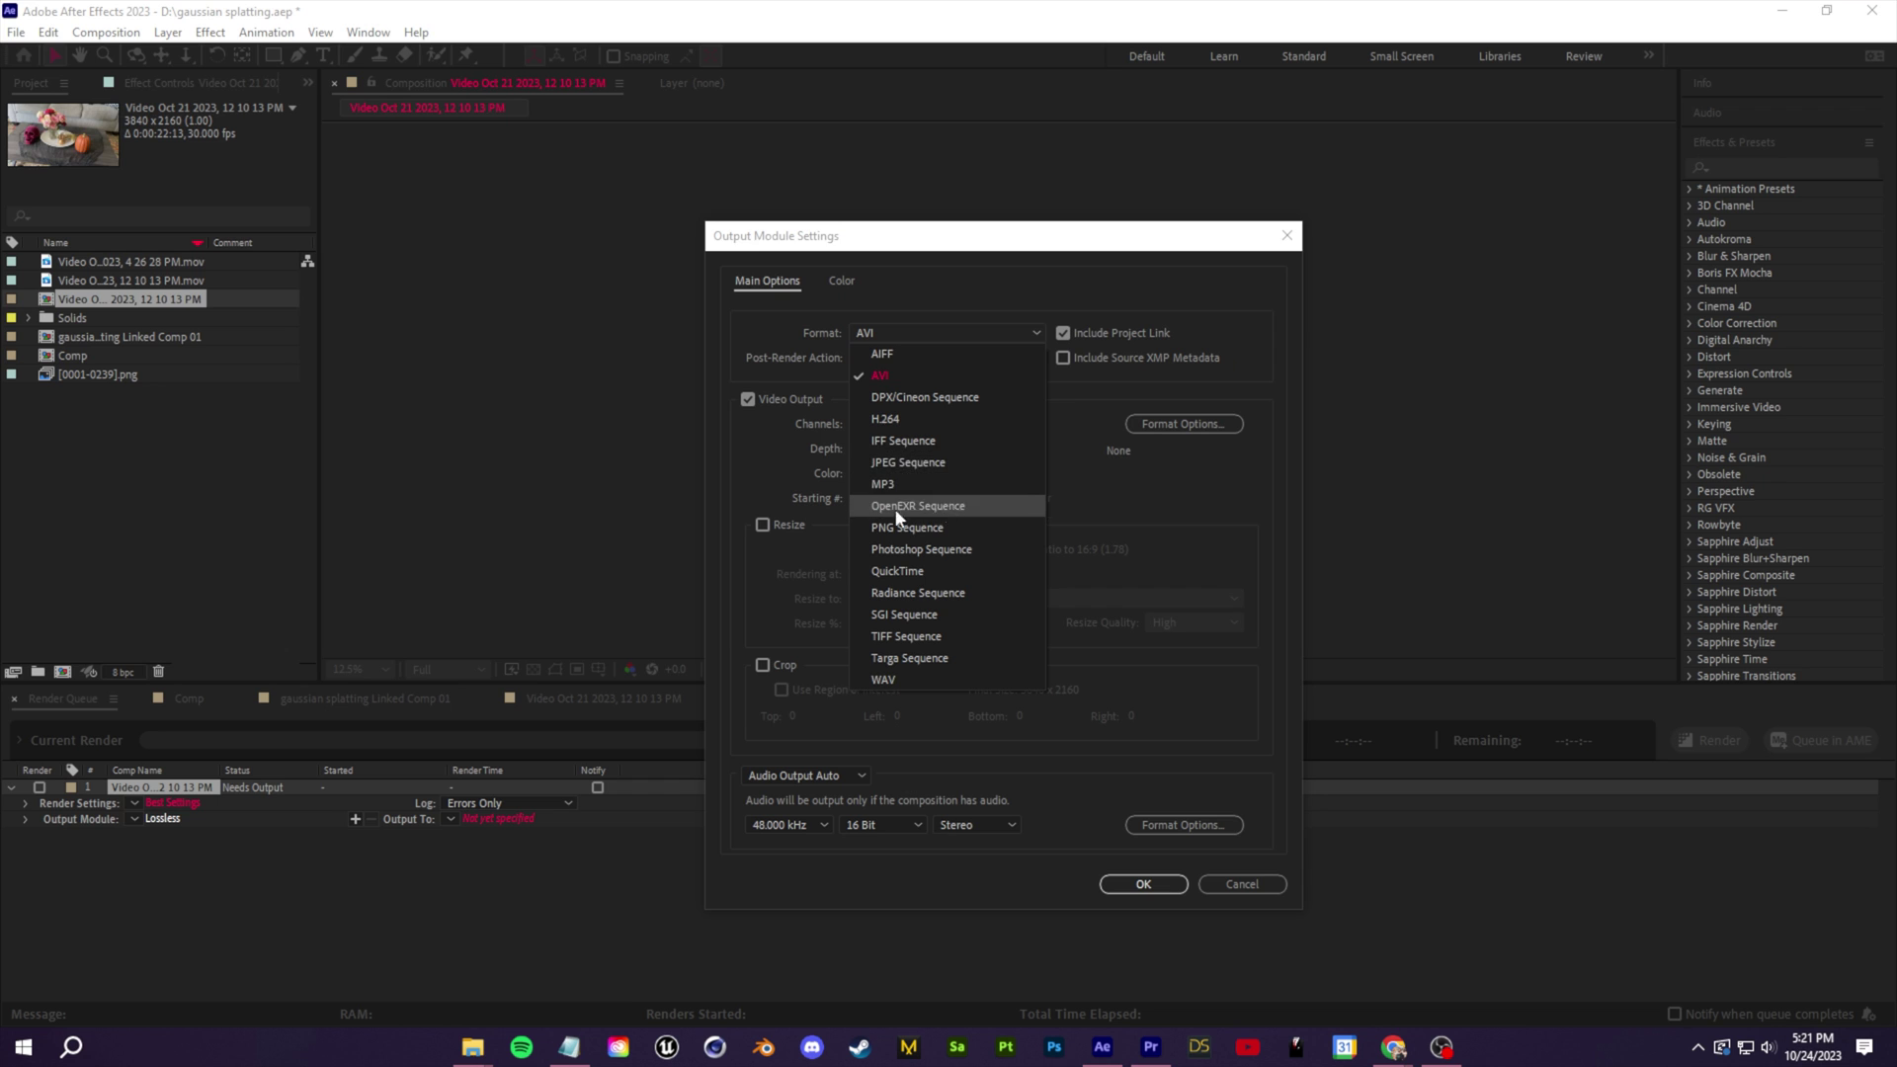
click(901, 497)
click(1138, 883)
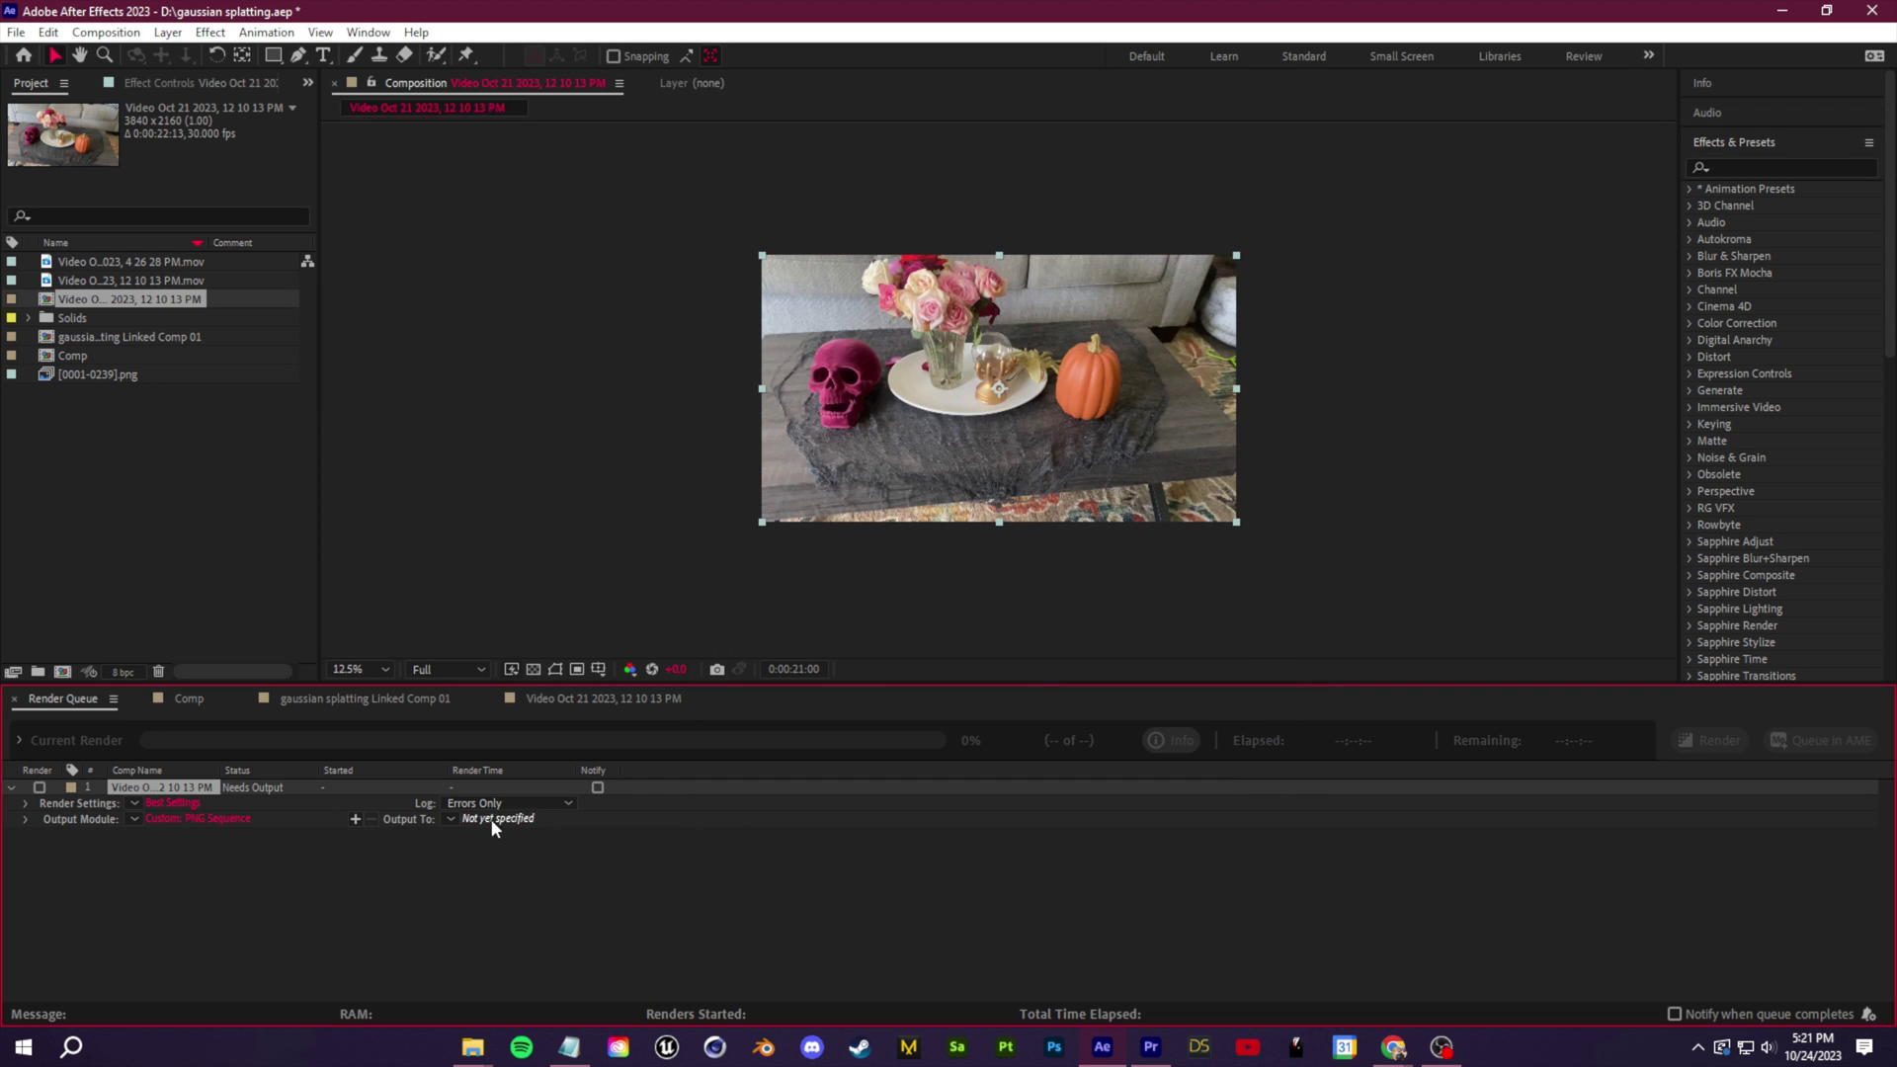
click(494, 818)
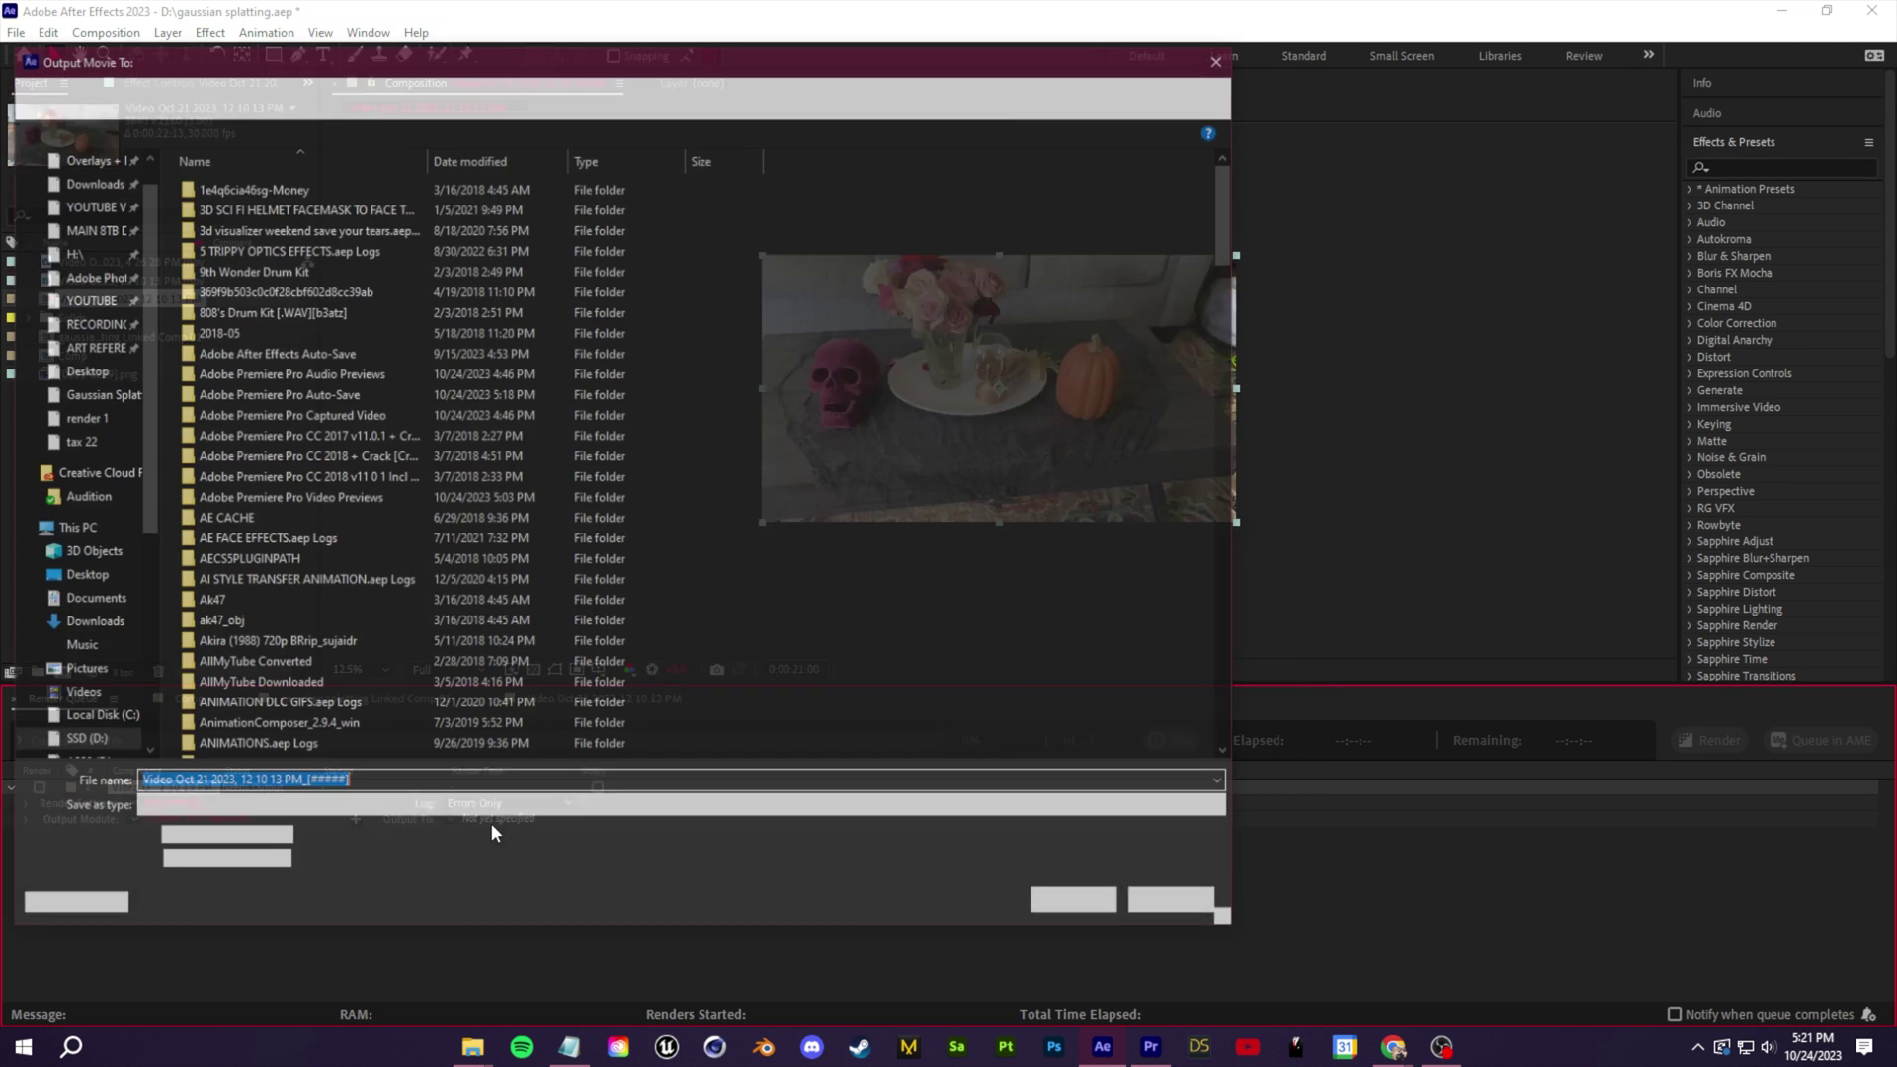
double_click(707, 205)
right_click(457, 410)
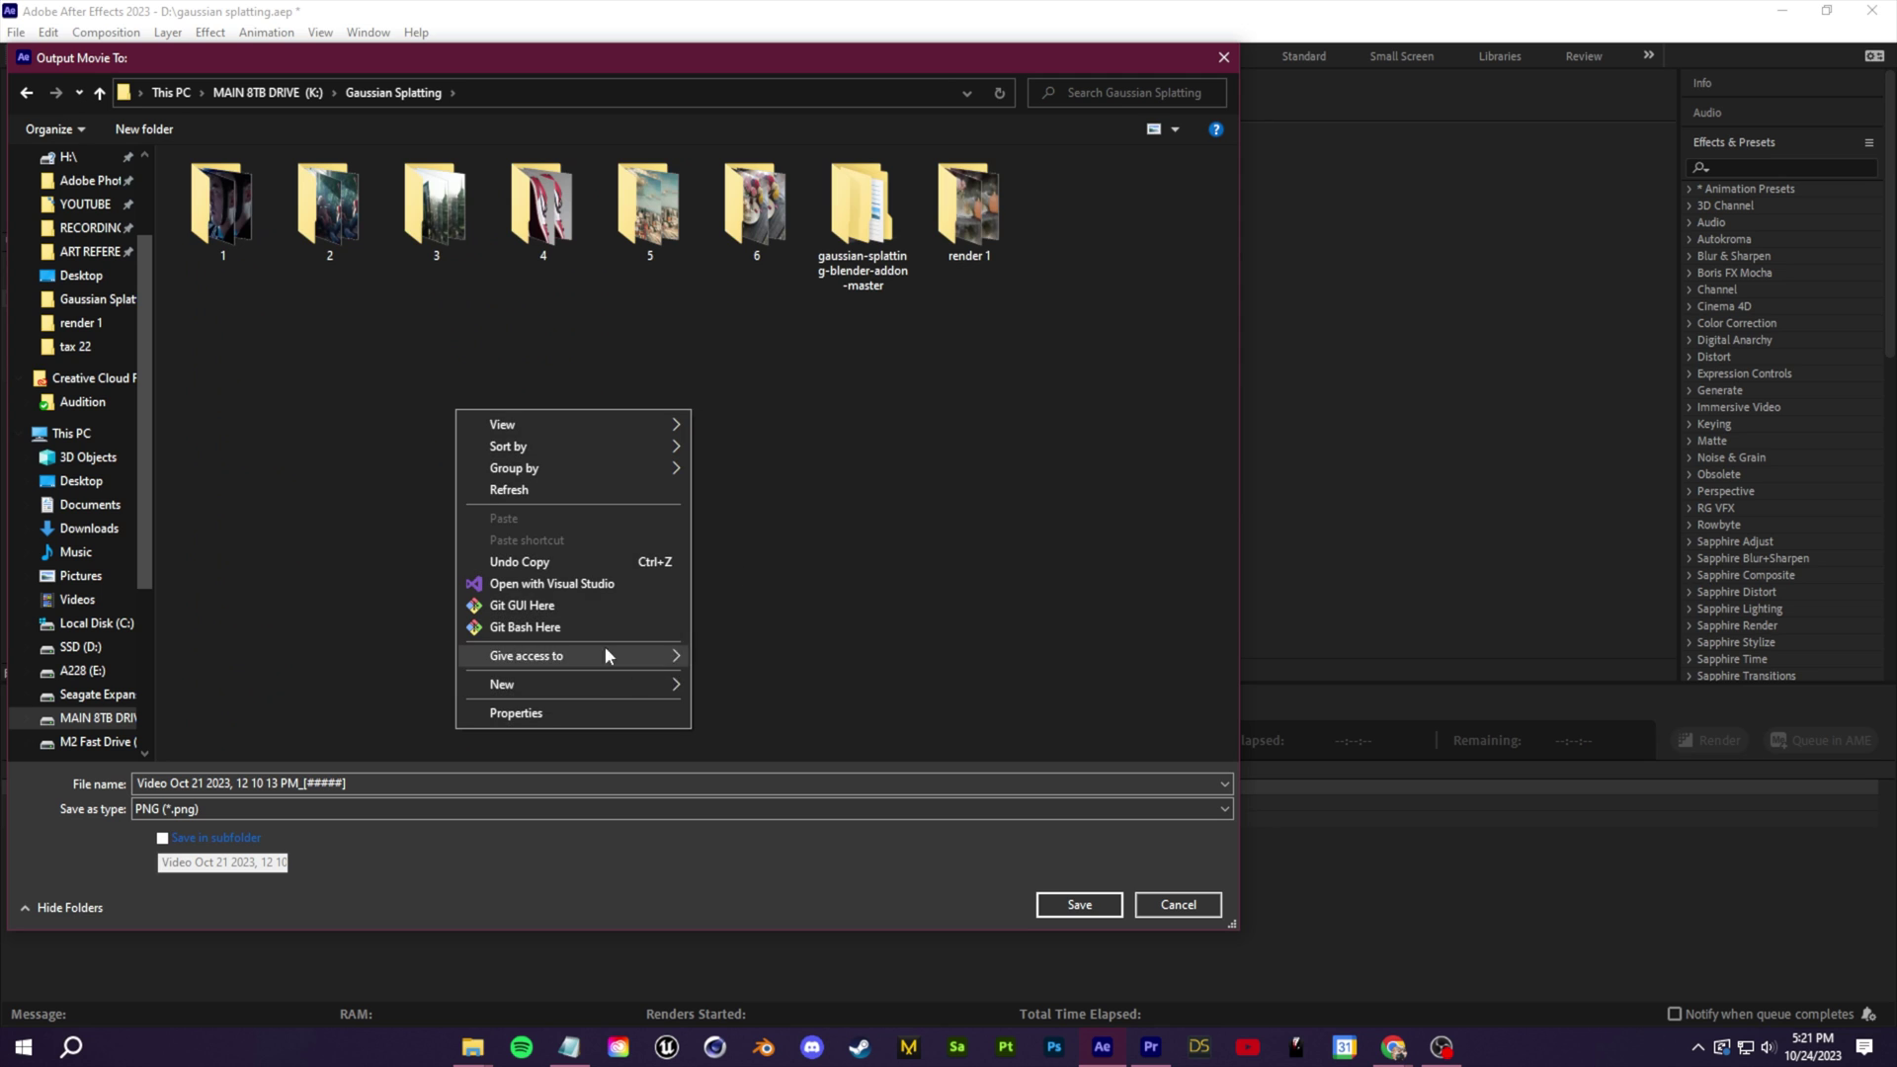
mouse_move(632, 684)
click(993, 514)
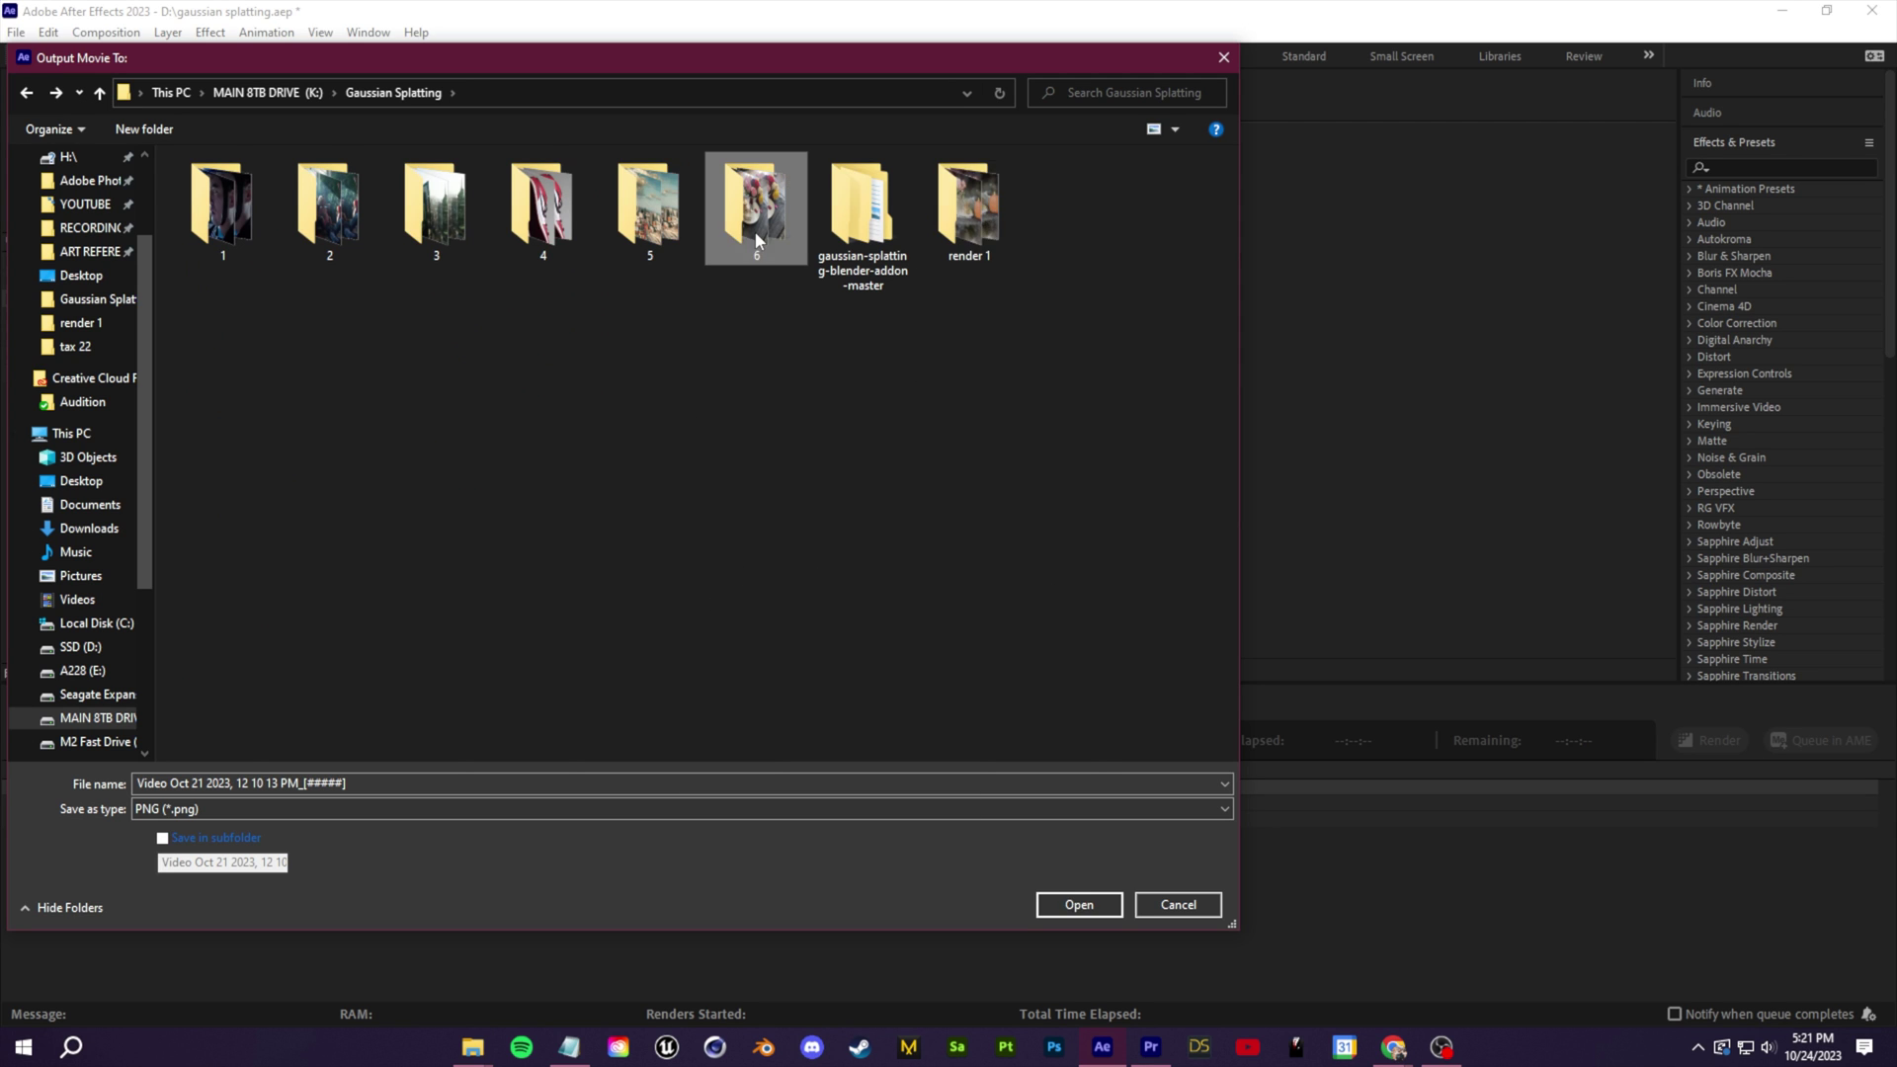
double_click(755, 212)
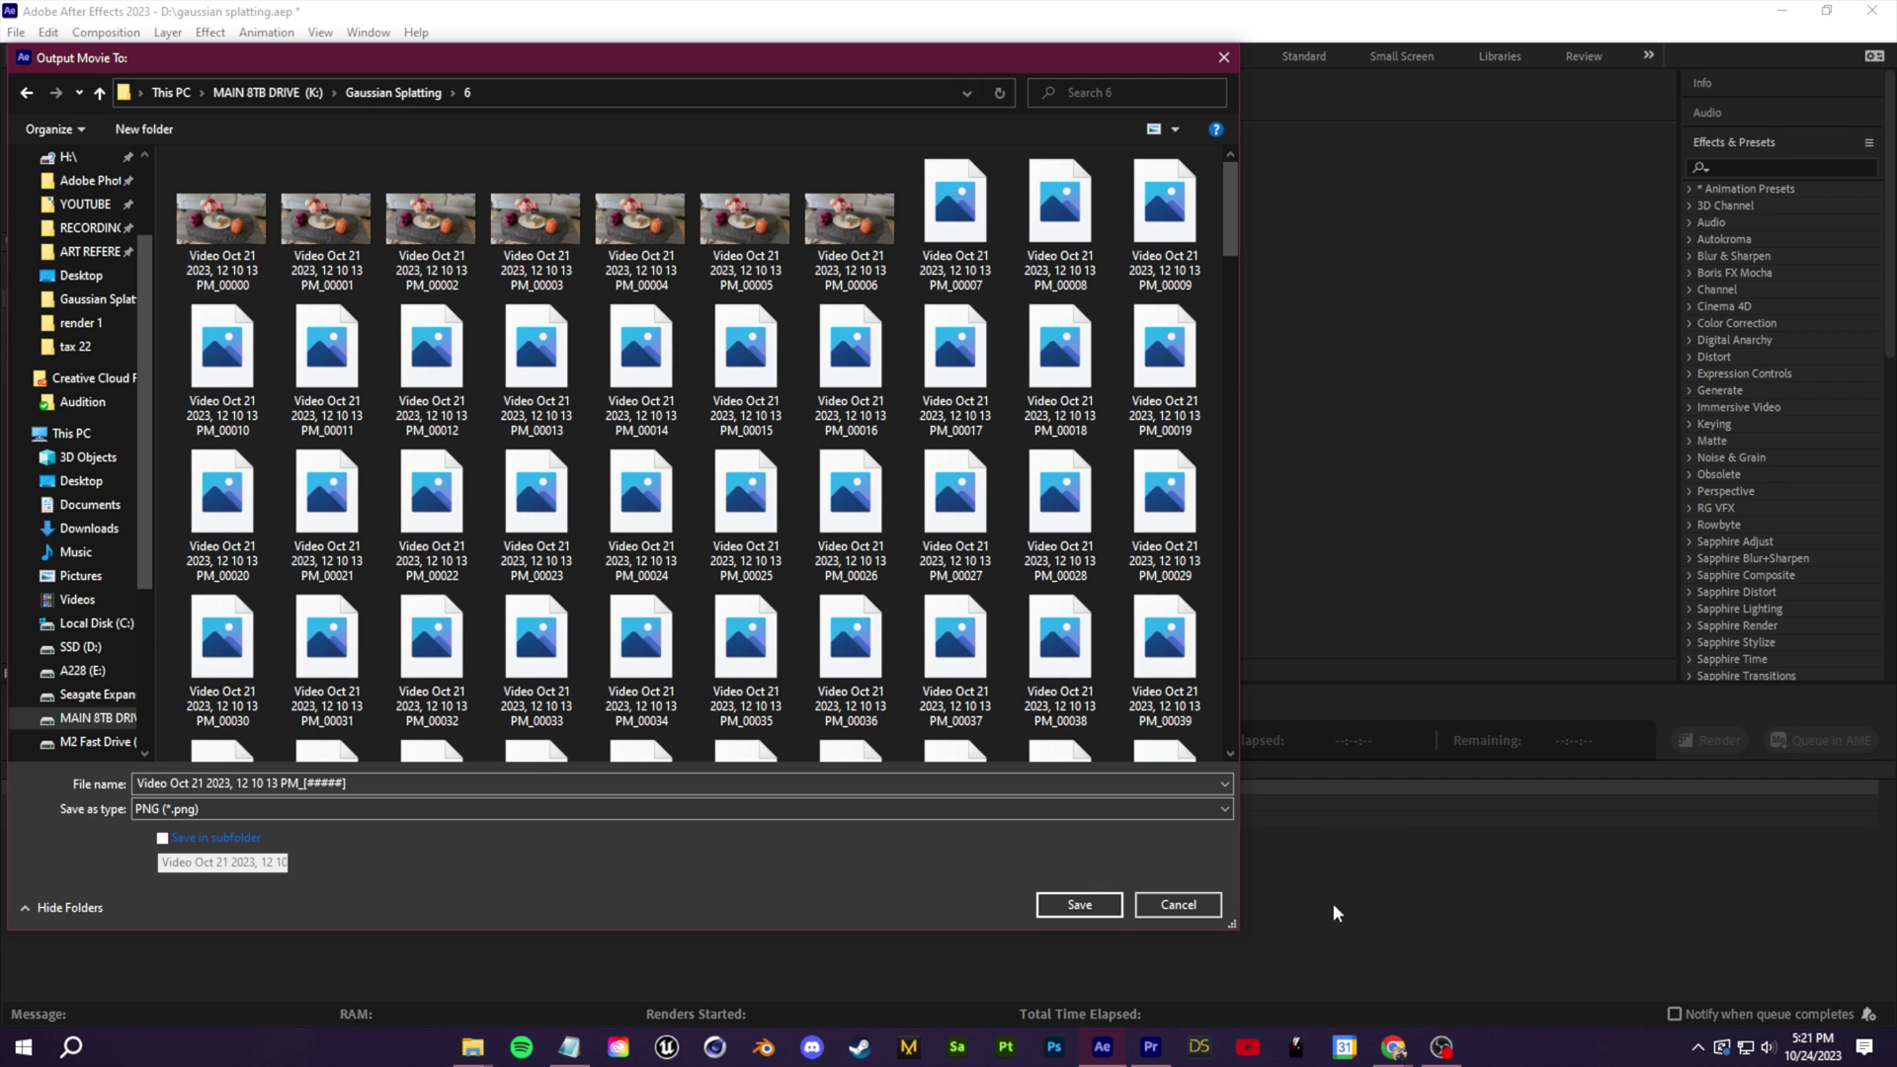
click(1178, 905)
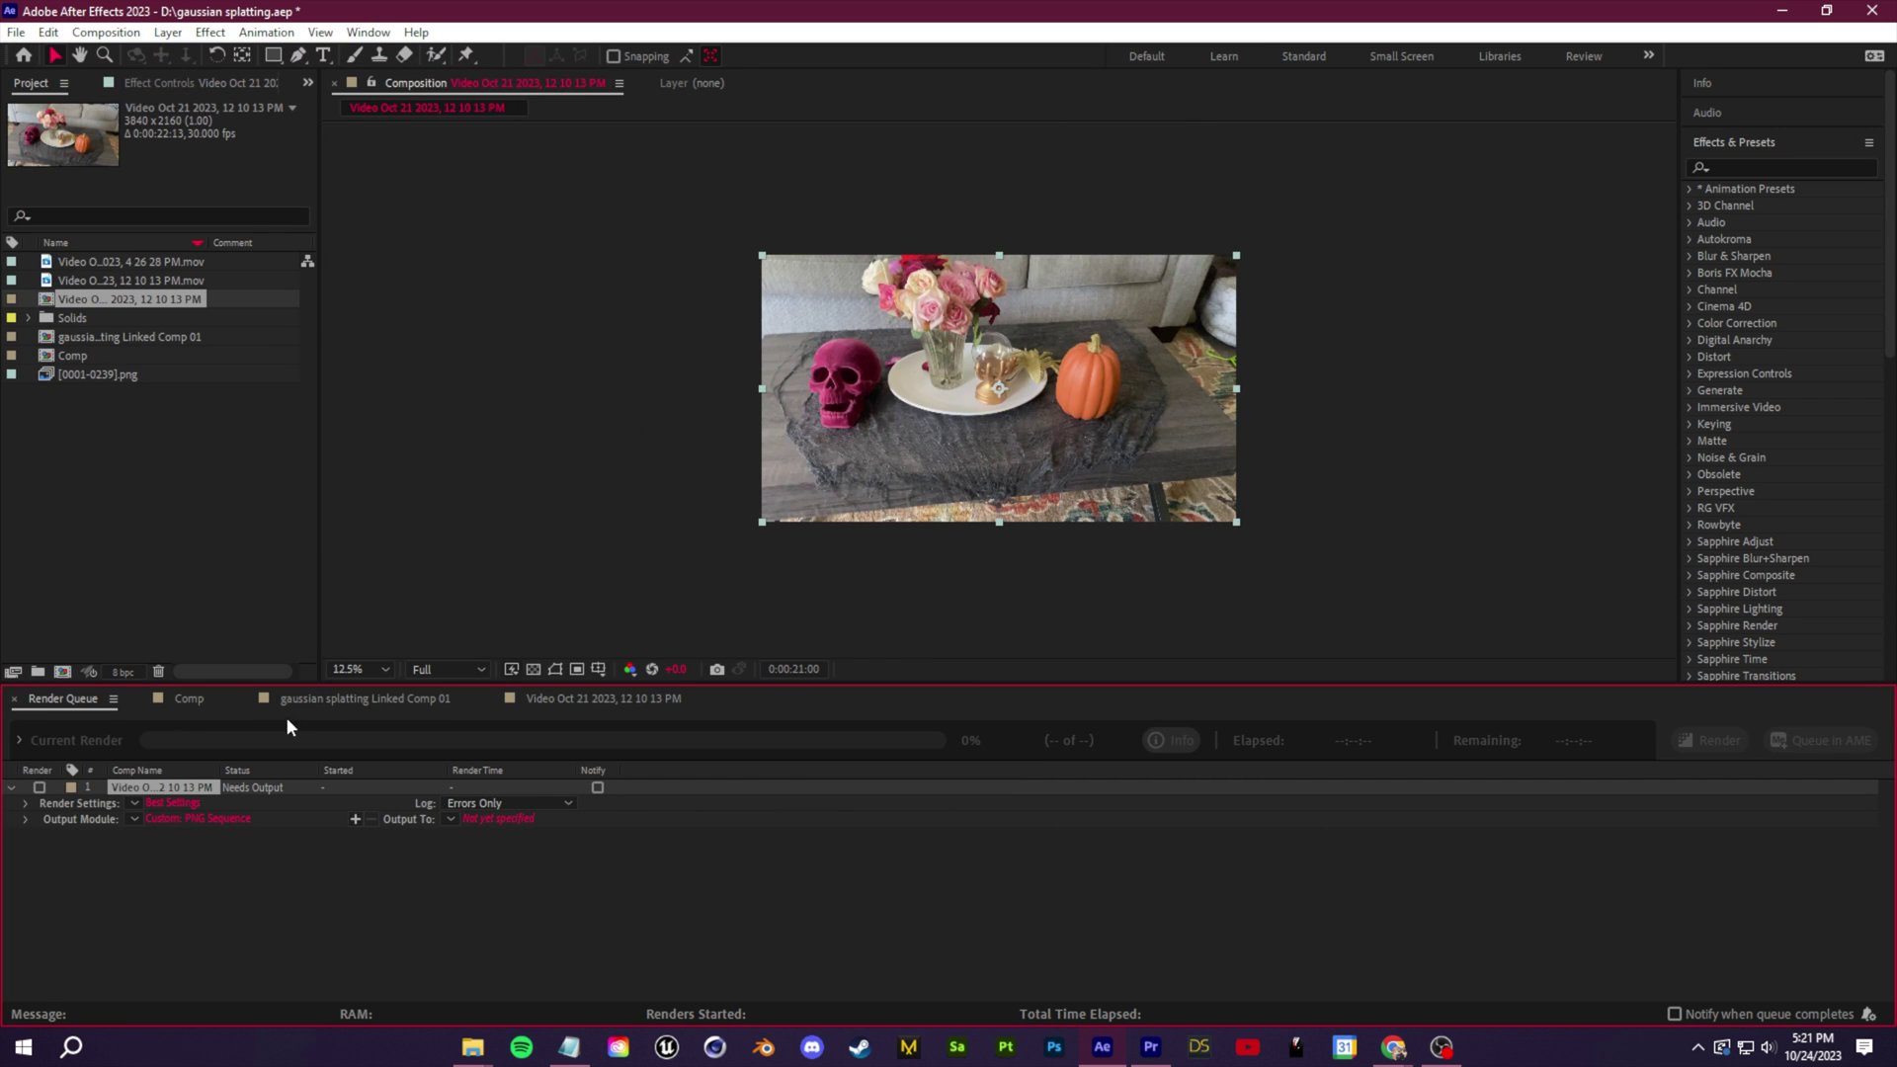
Return to the Oct 21 video composition's timeline and place the current time at 0:00:08:10
click(603, 698)
click(935, 767)
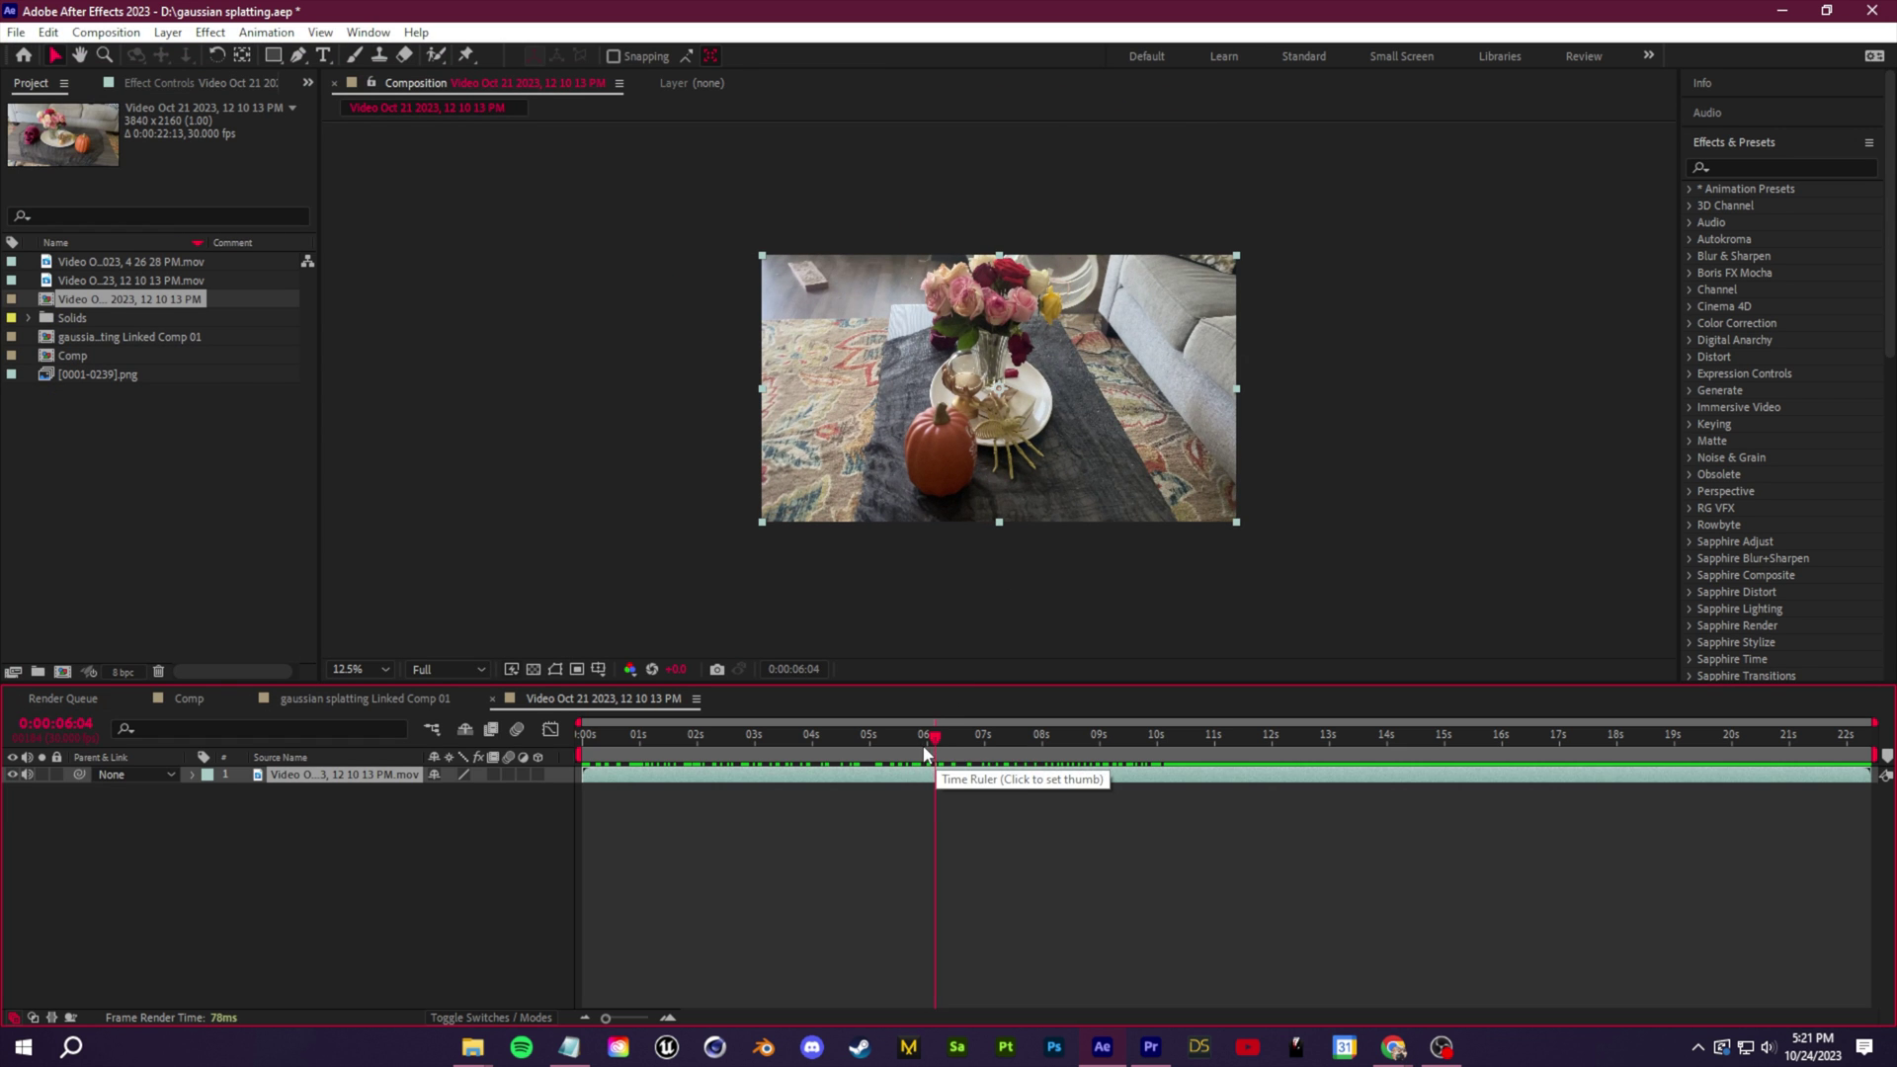
click(1092, 749)
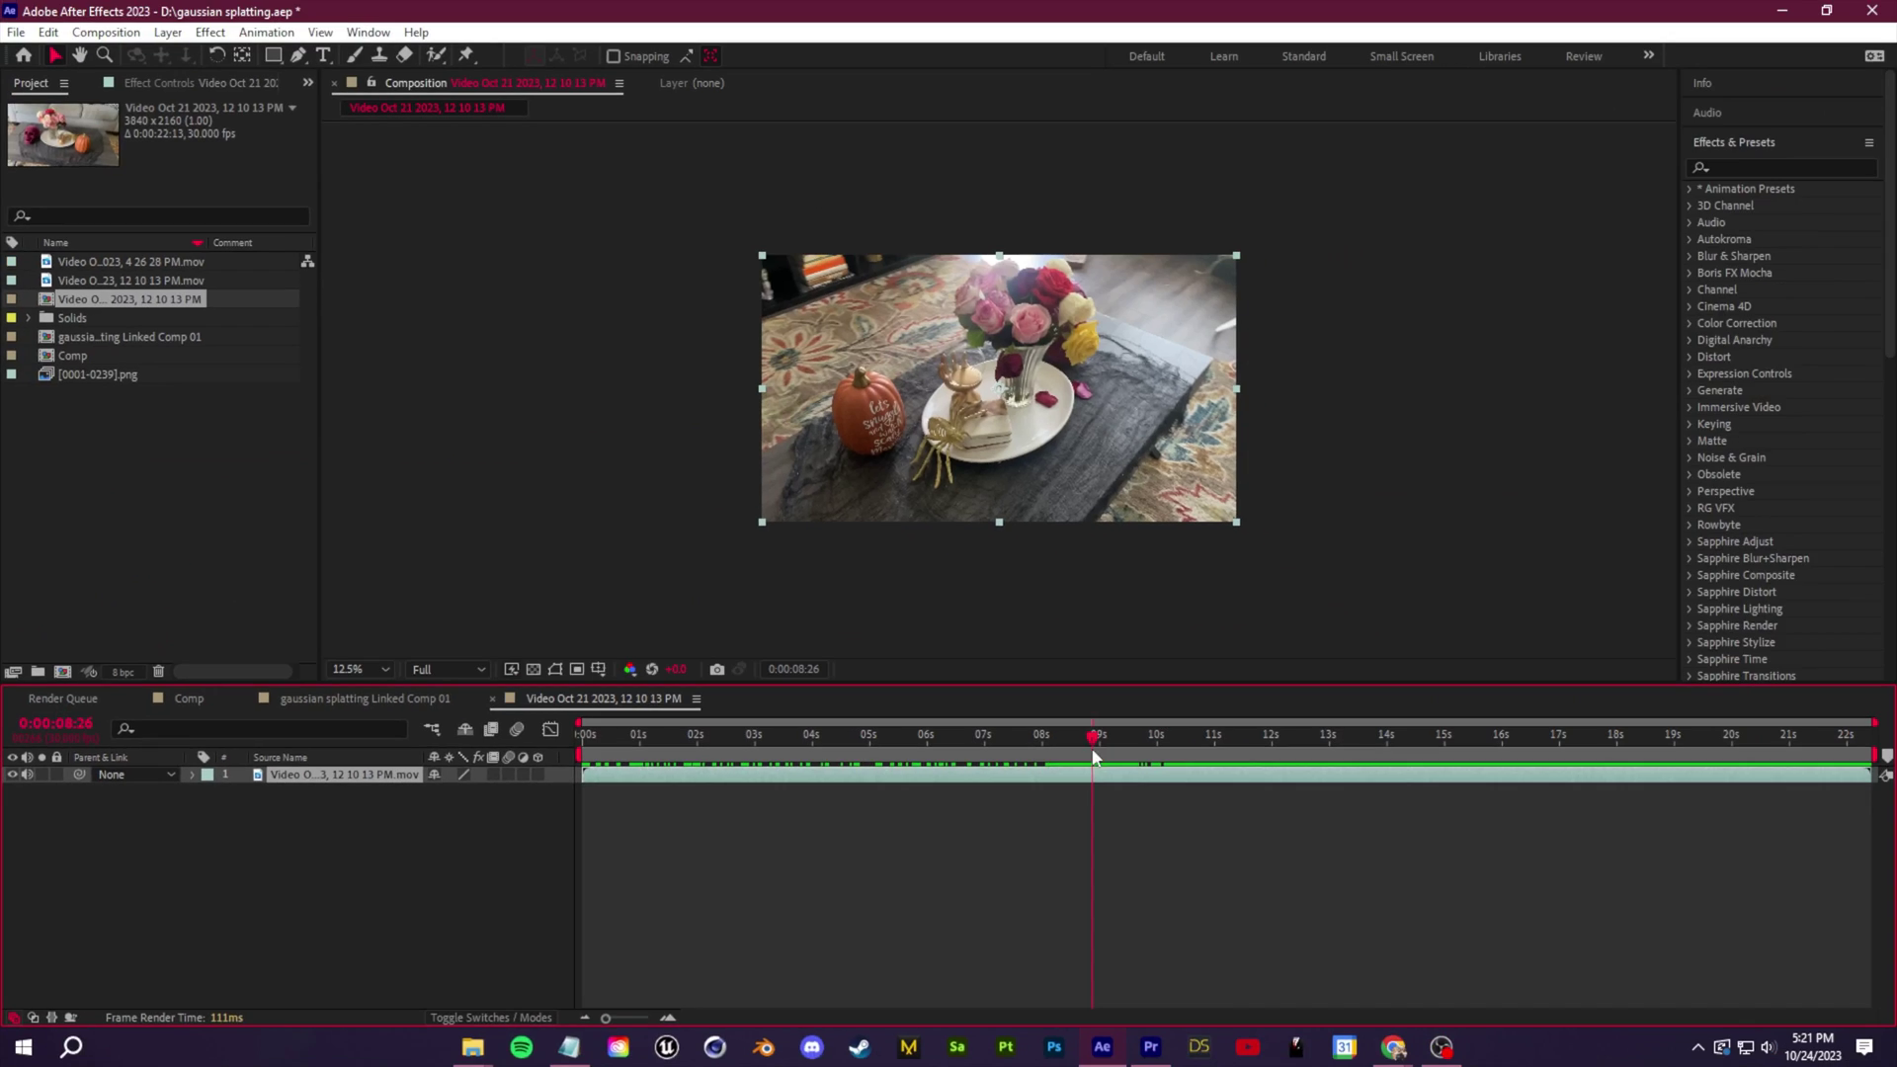
mouse_move(1093, 743)
mouse_down()
mouse_move(1038, 741)
mouse_move(1062, 743)
mouse_up()
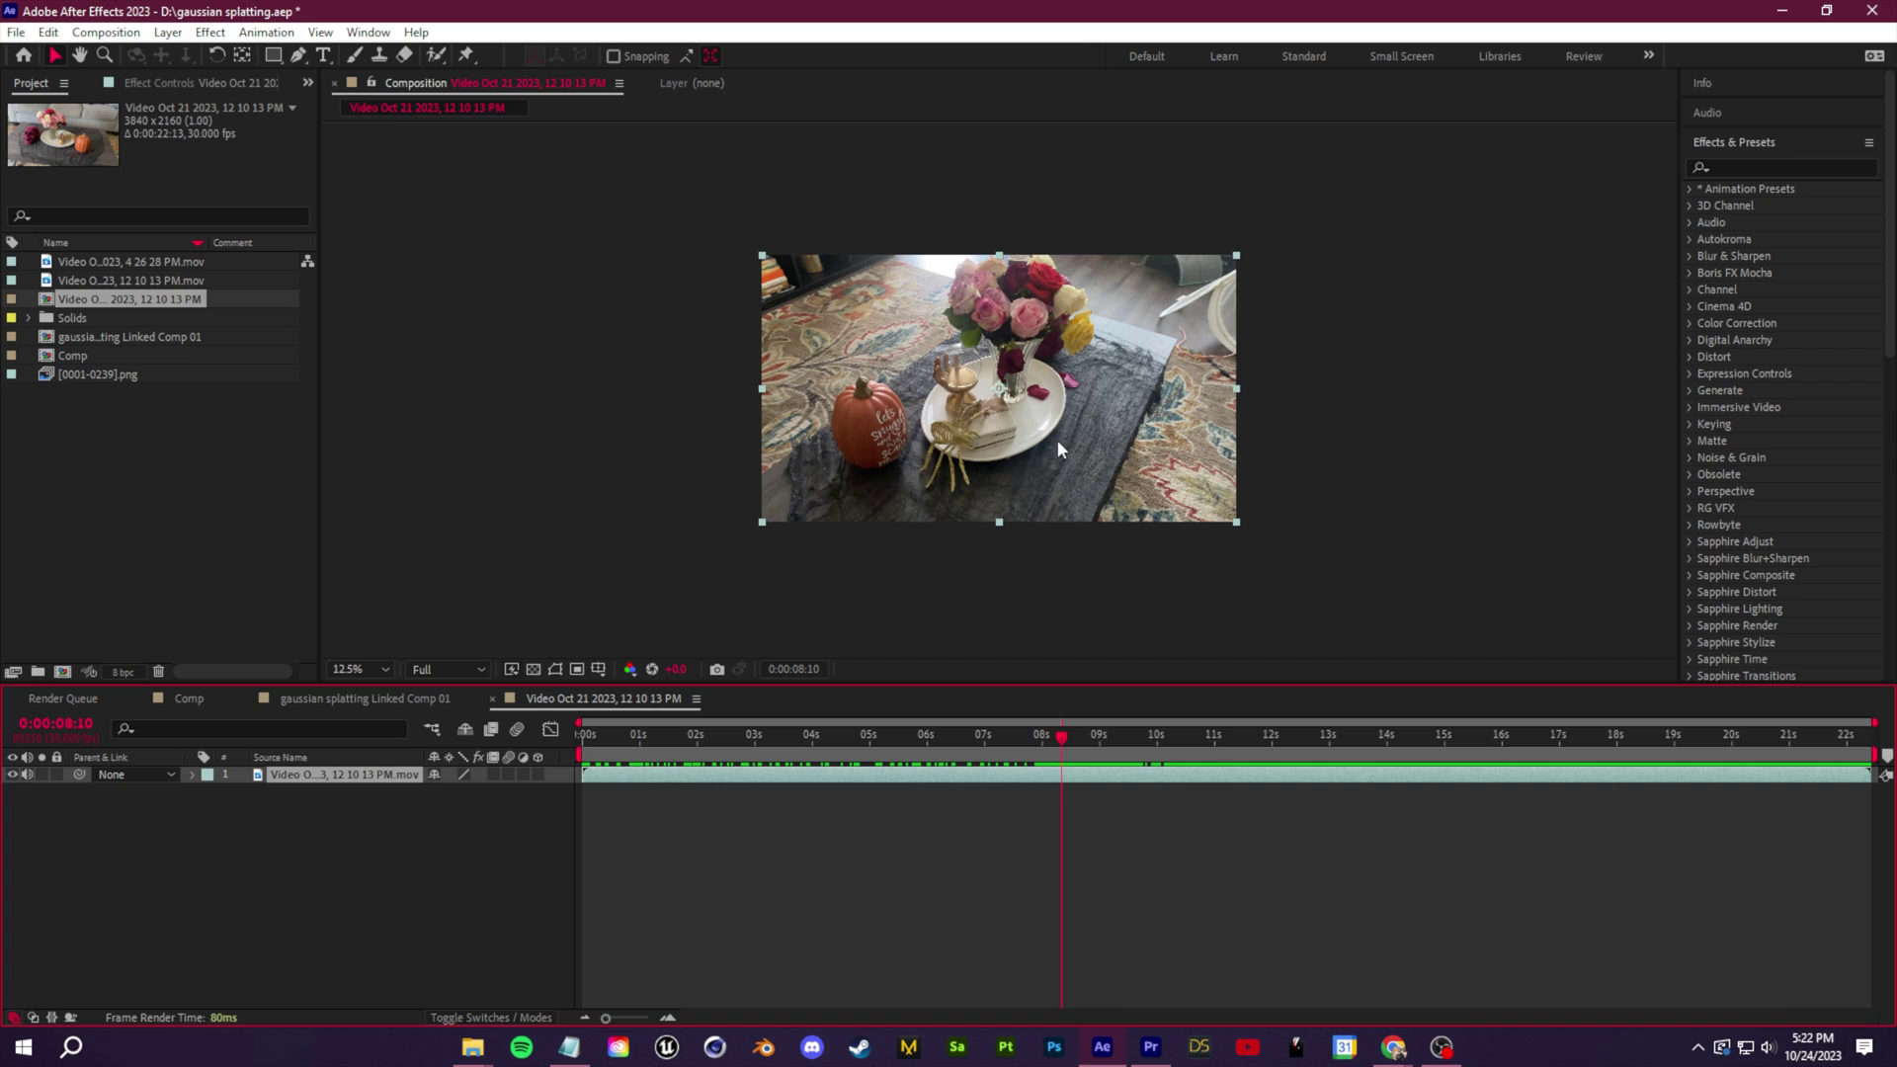
Enable time remapping on the video layer and move its last Time Remap keyframe to 0:00:08:10
right_click(308, 782)
mouse_move(425, 298)
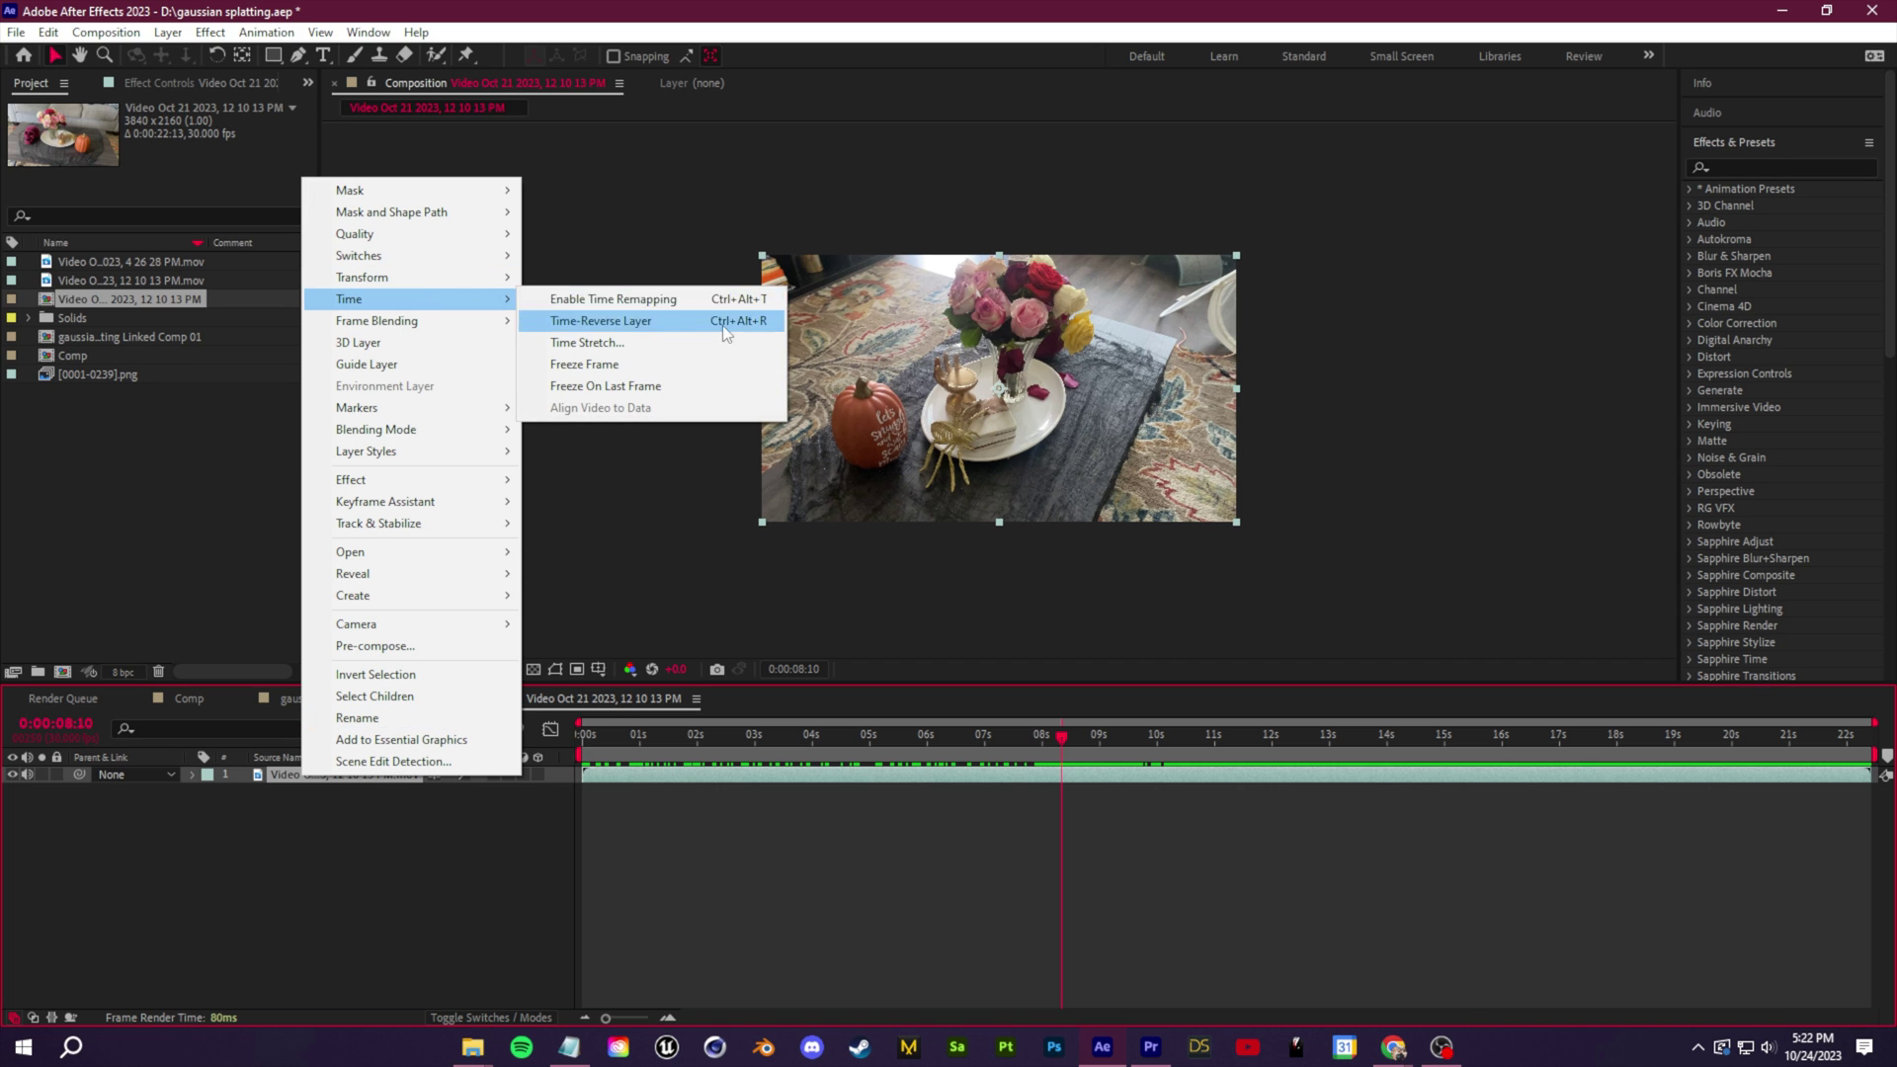
click(633, 299)
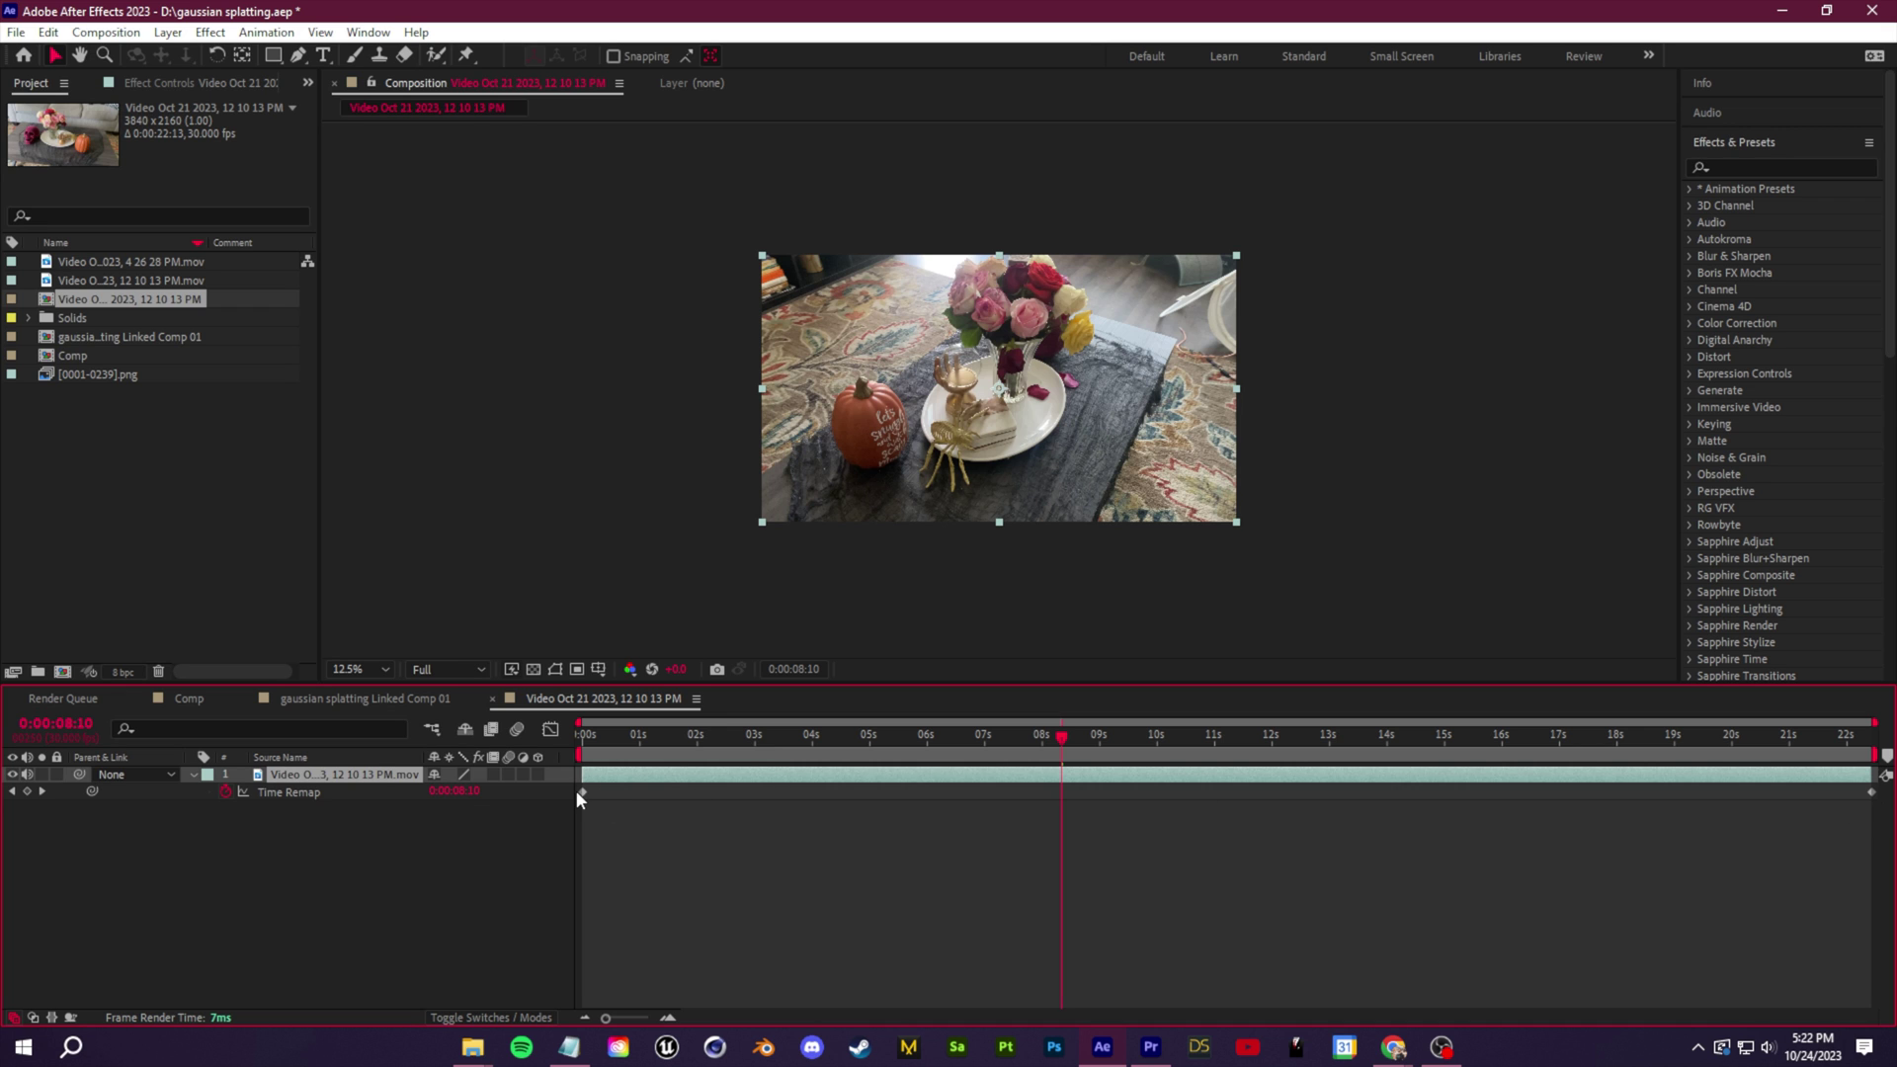
drag(1872, 793, 1063, 778)
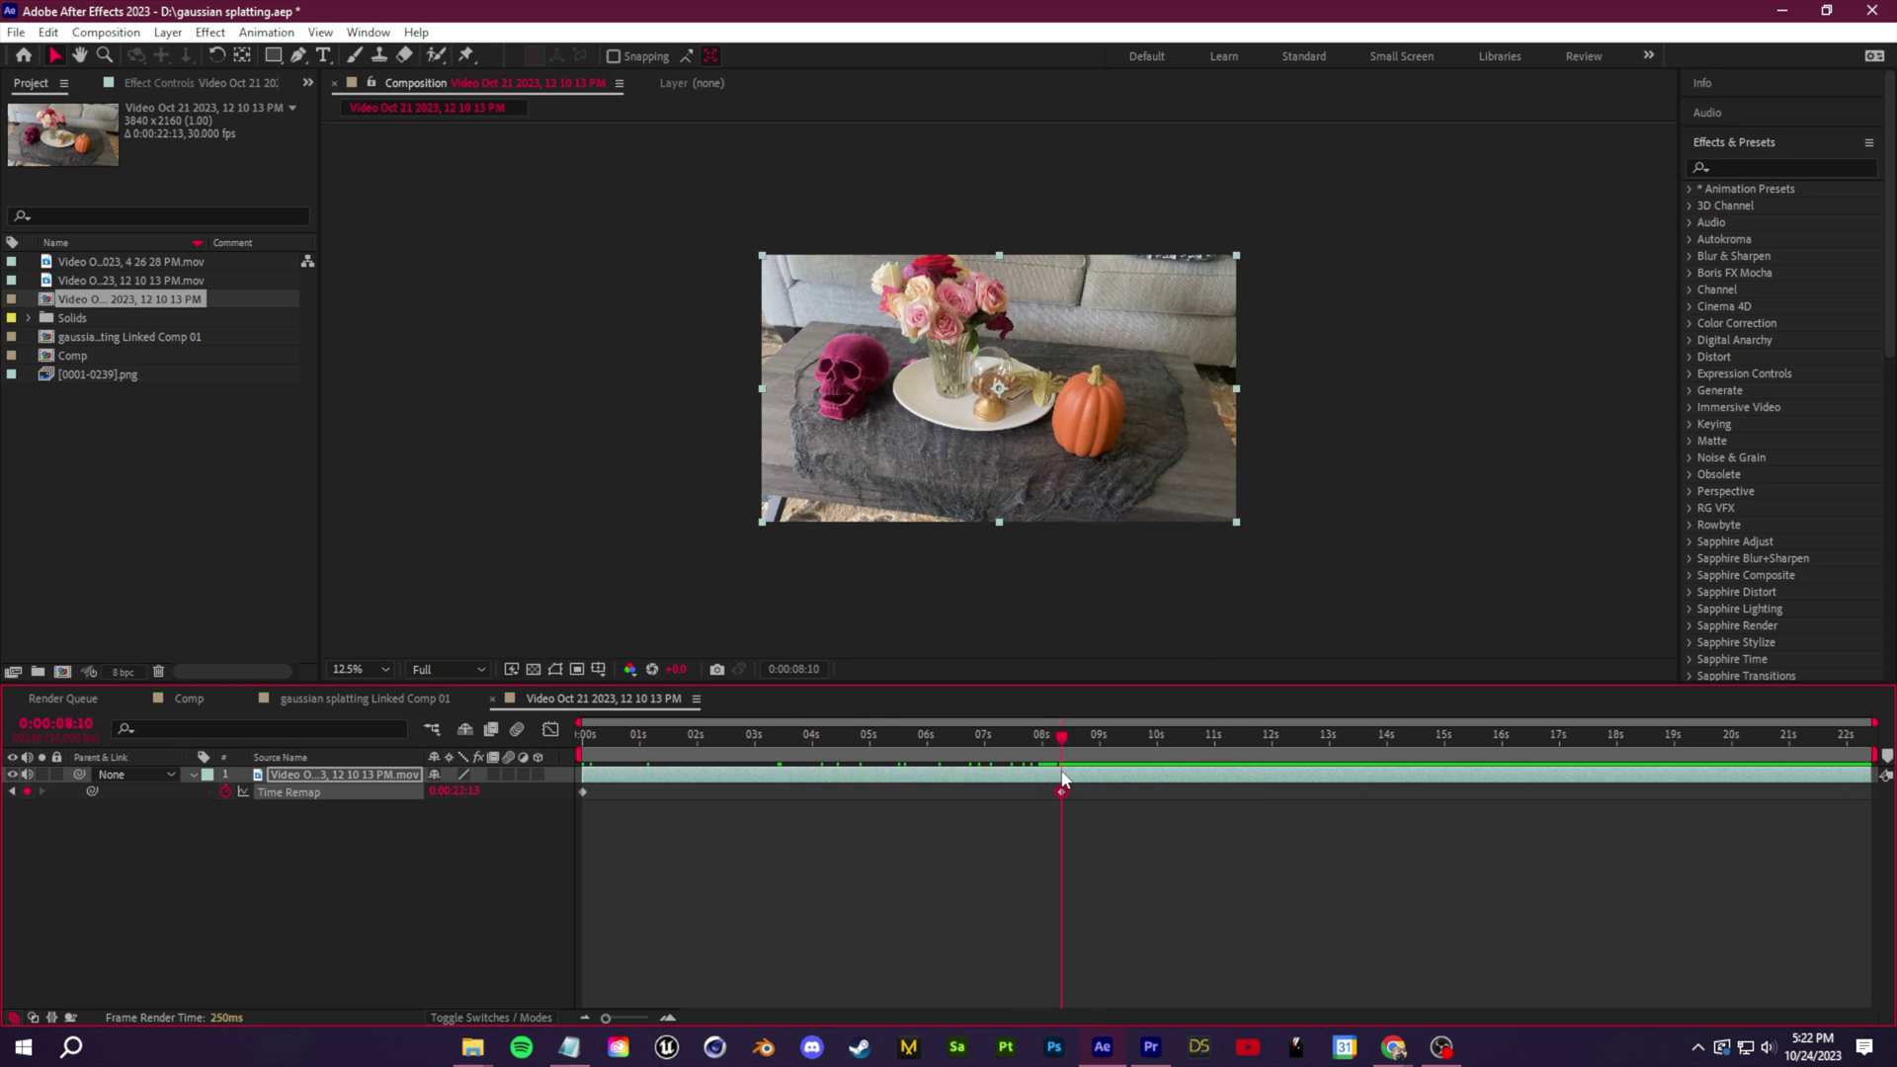
Shorten the composition's work area so it ends at the last Time Remap keyframe, and open the work area's options
drag(1880, 755, 1069, 757)
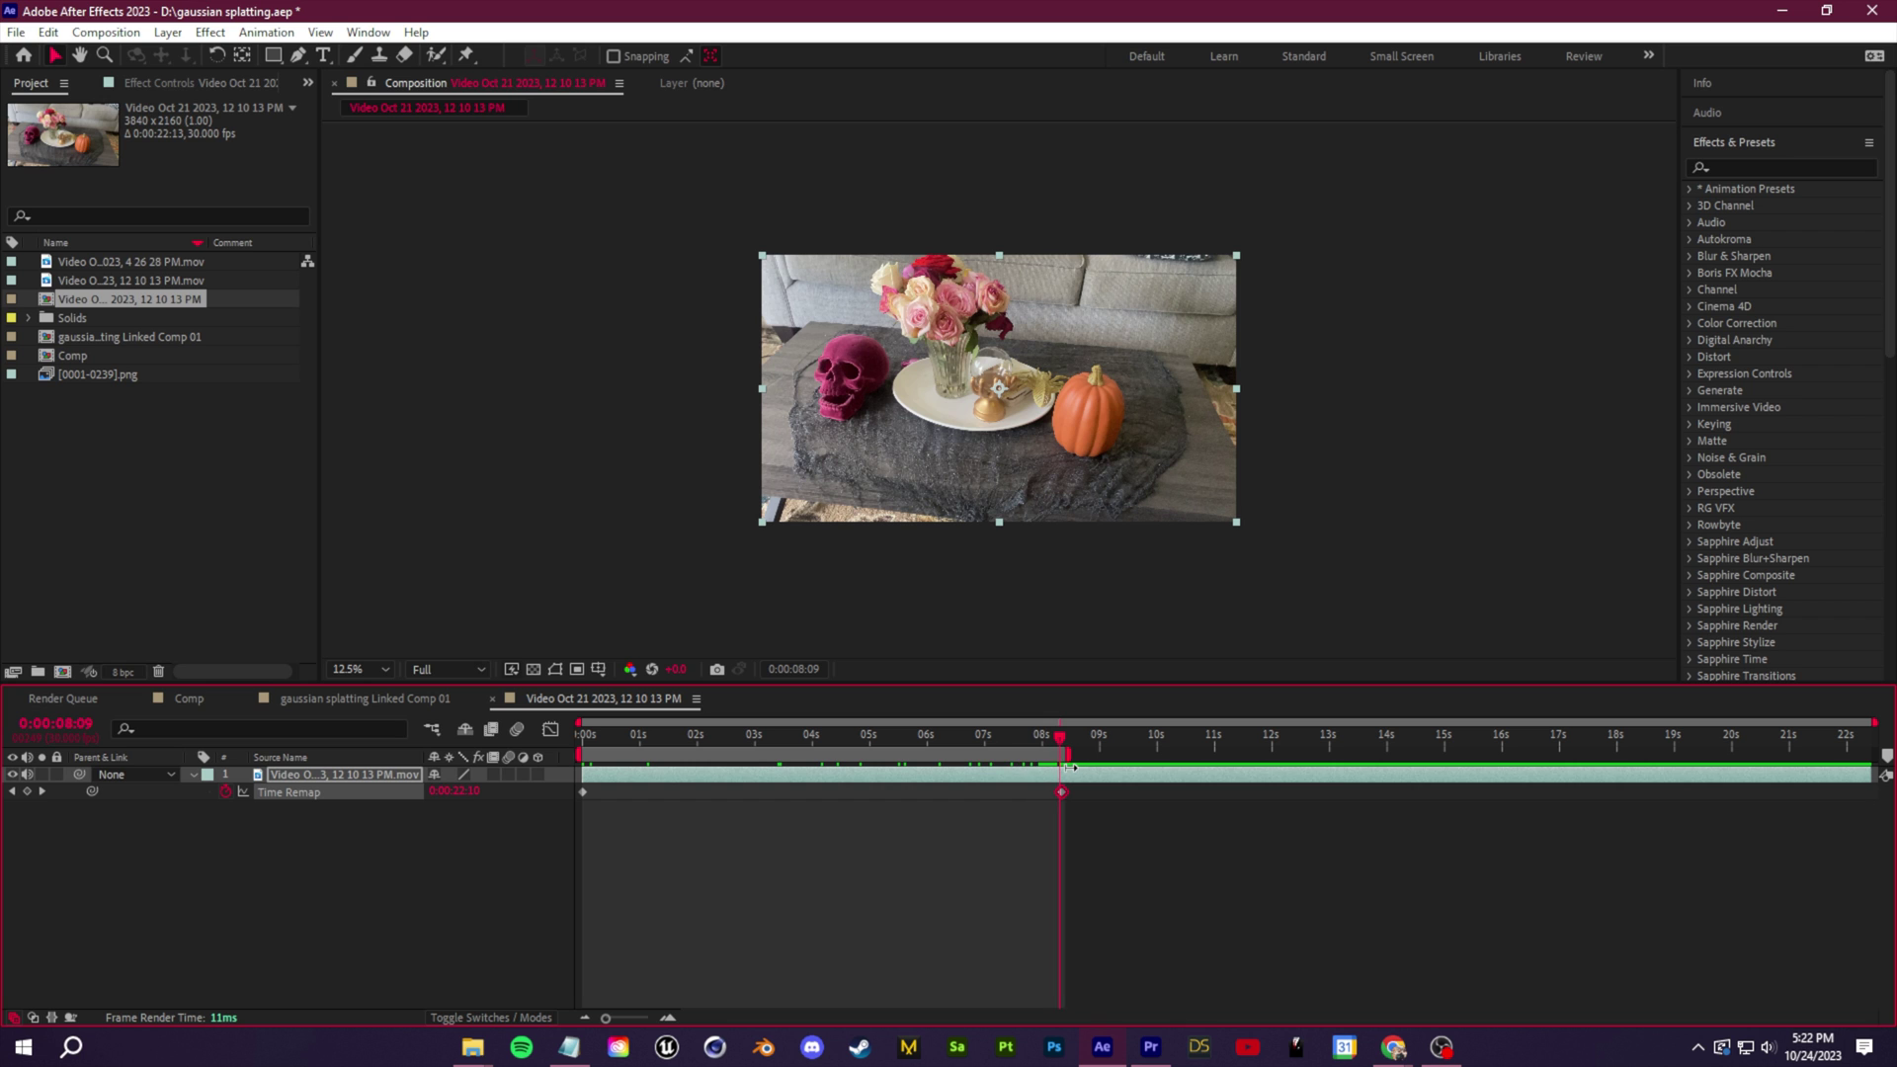
right_click(1047, 753)
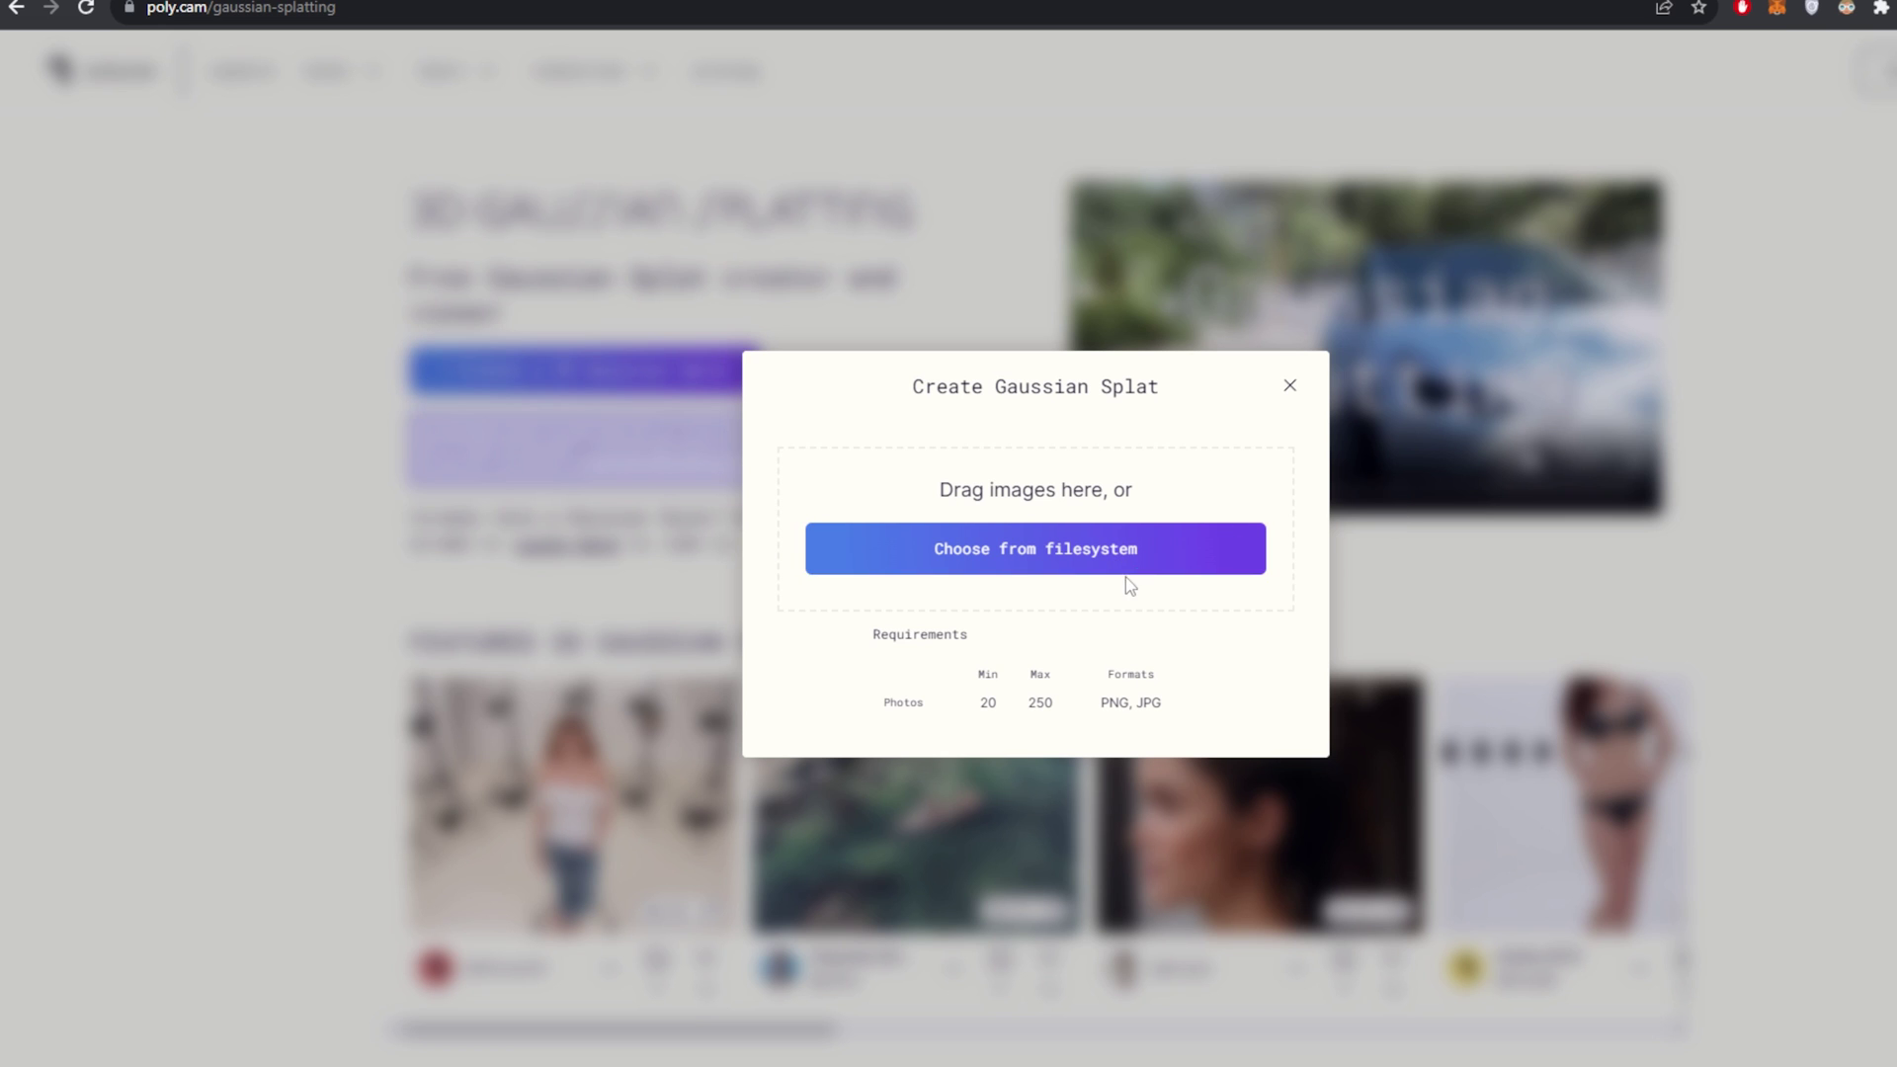
Try selecting all images in the Gaussian Splatting drive folder 6 for the Gaussian splat upload, and cancel the file selection
click(1101, 567)
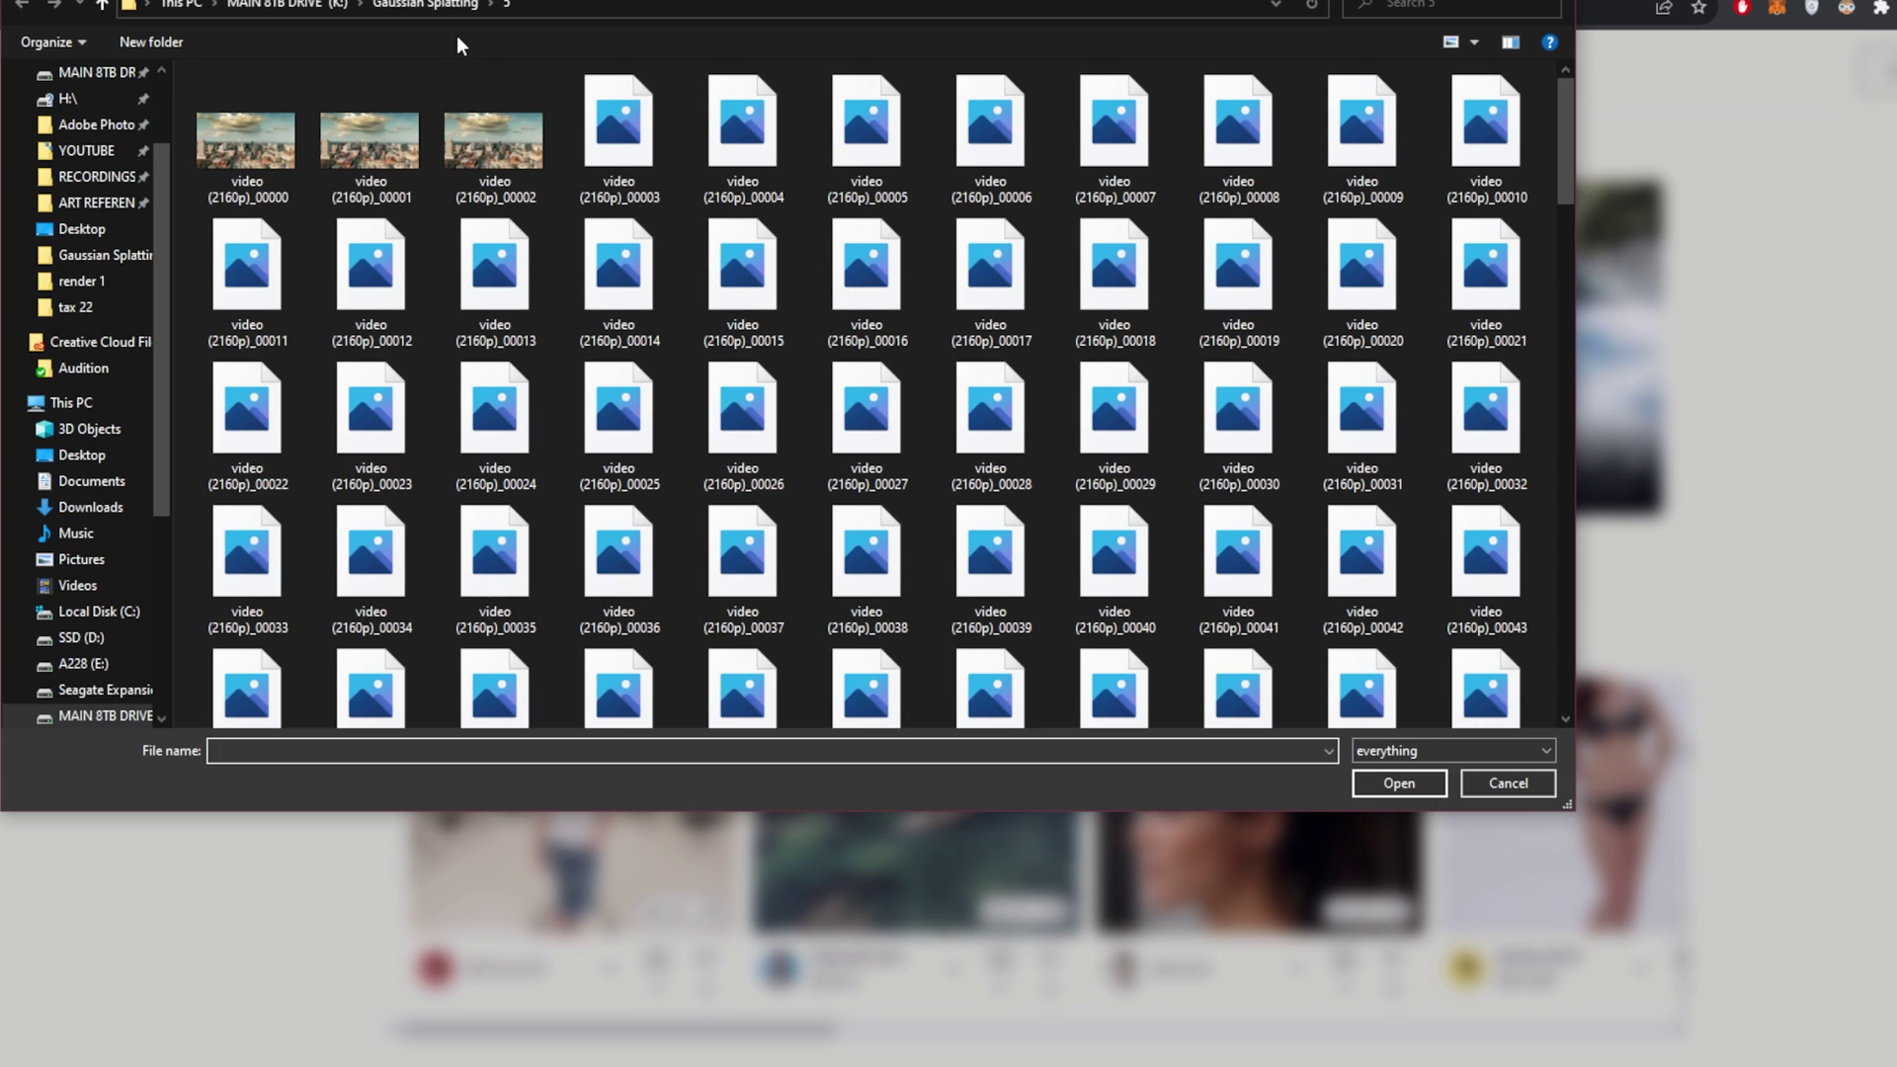
click(438, 6)
double_click(824, 128)
scroll(614, 394, down, 15)
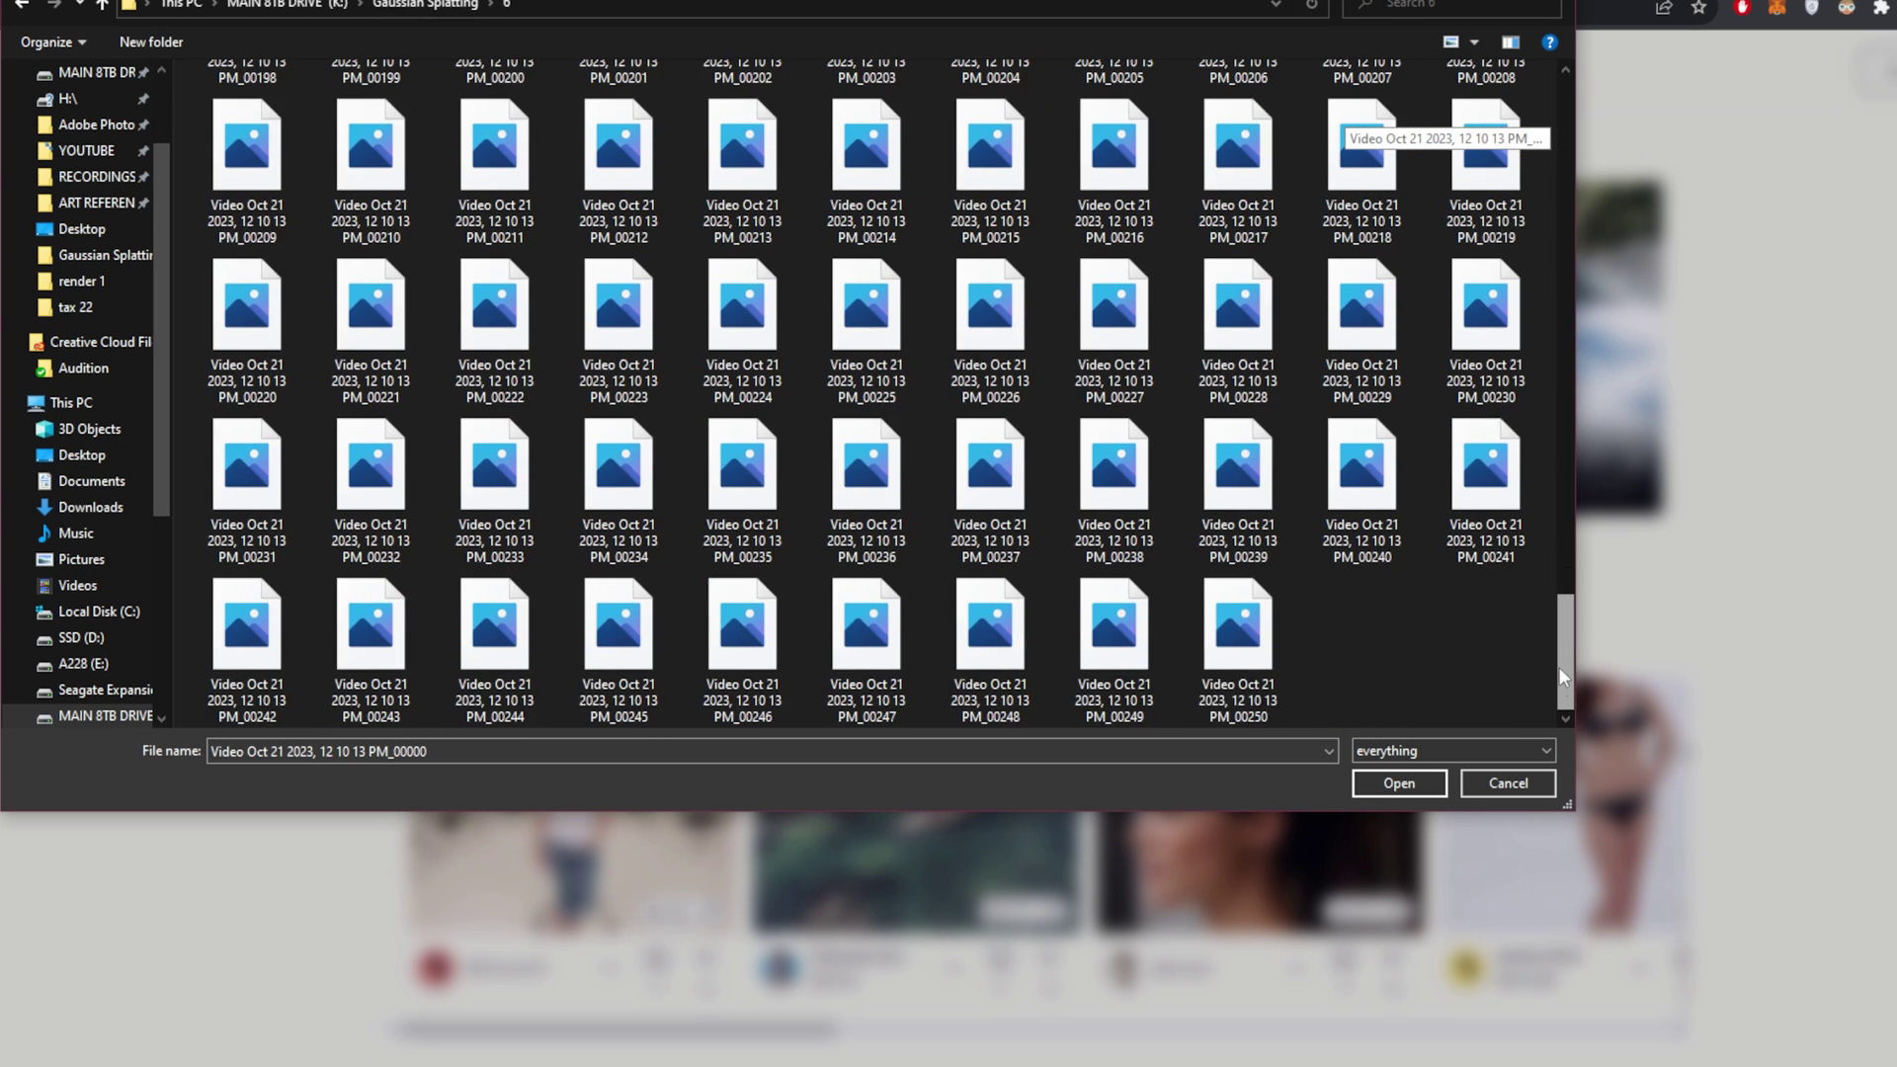
key(ctrl+a)
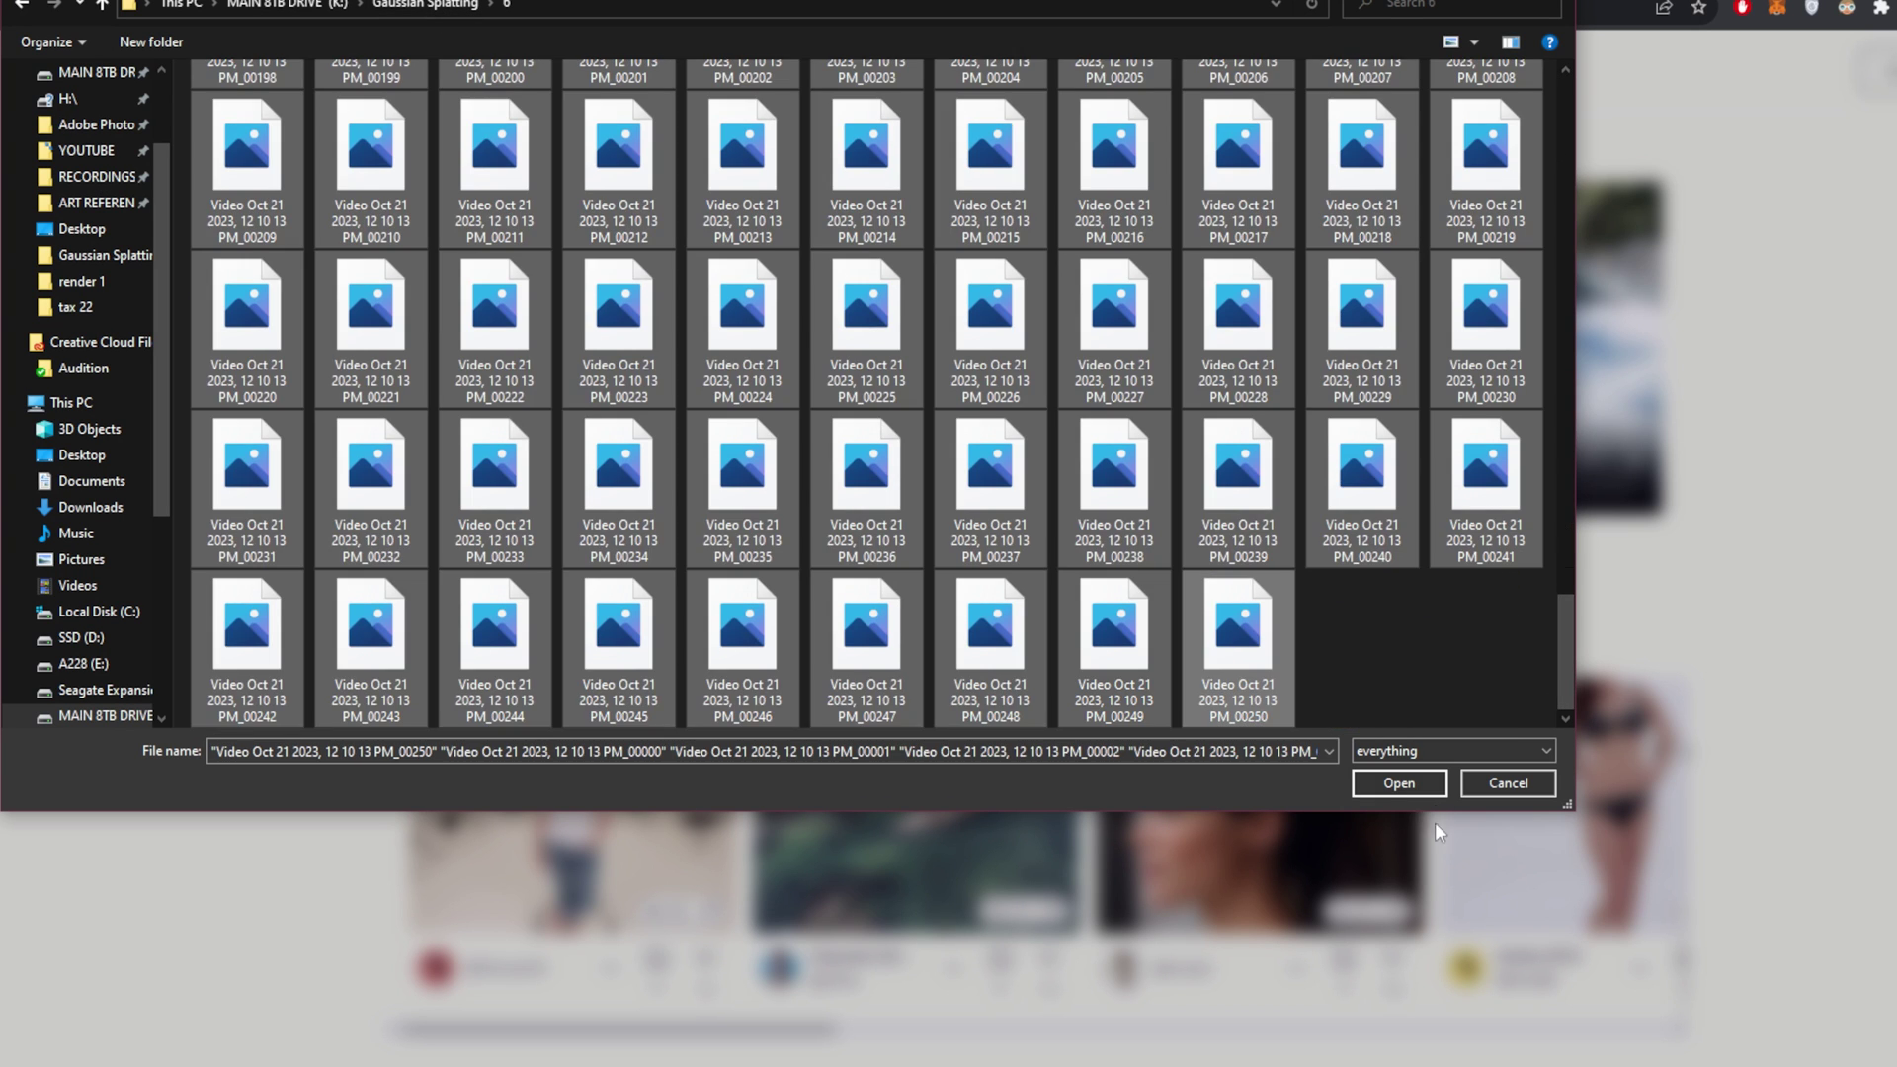
click(1535, 787)
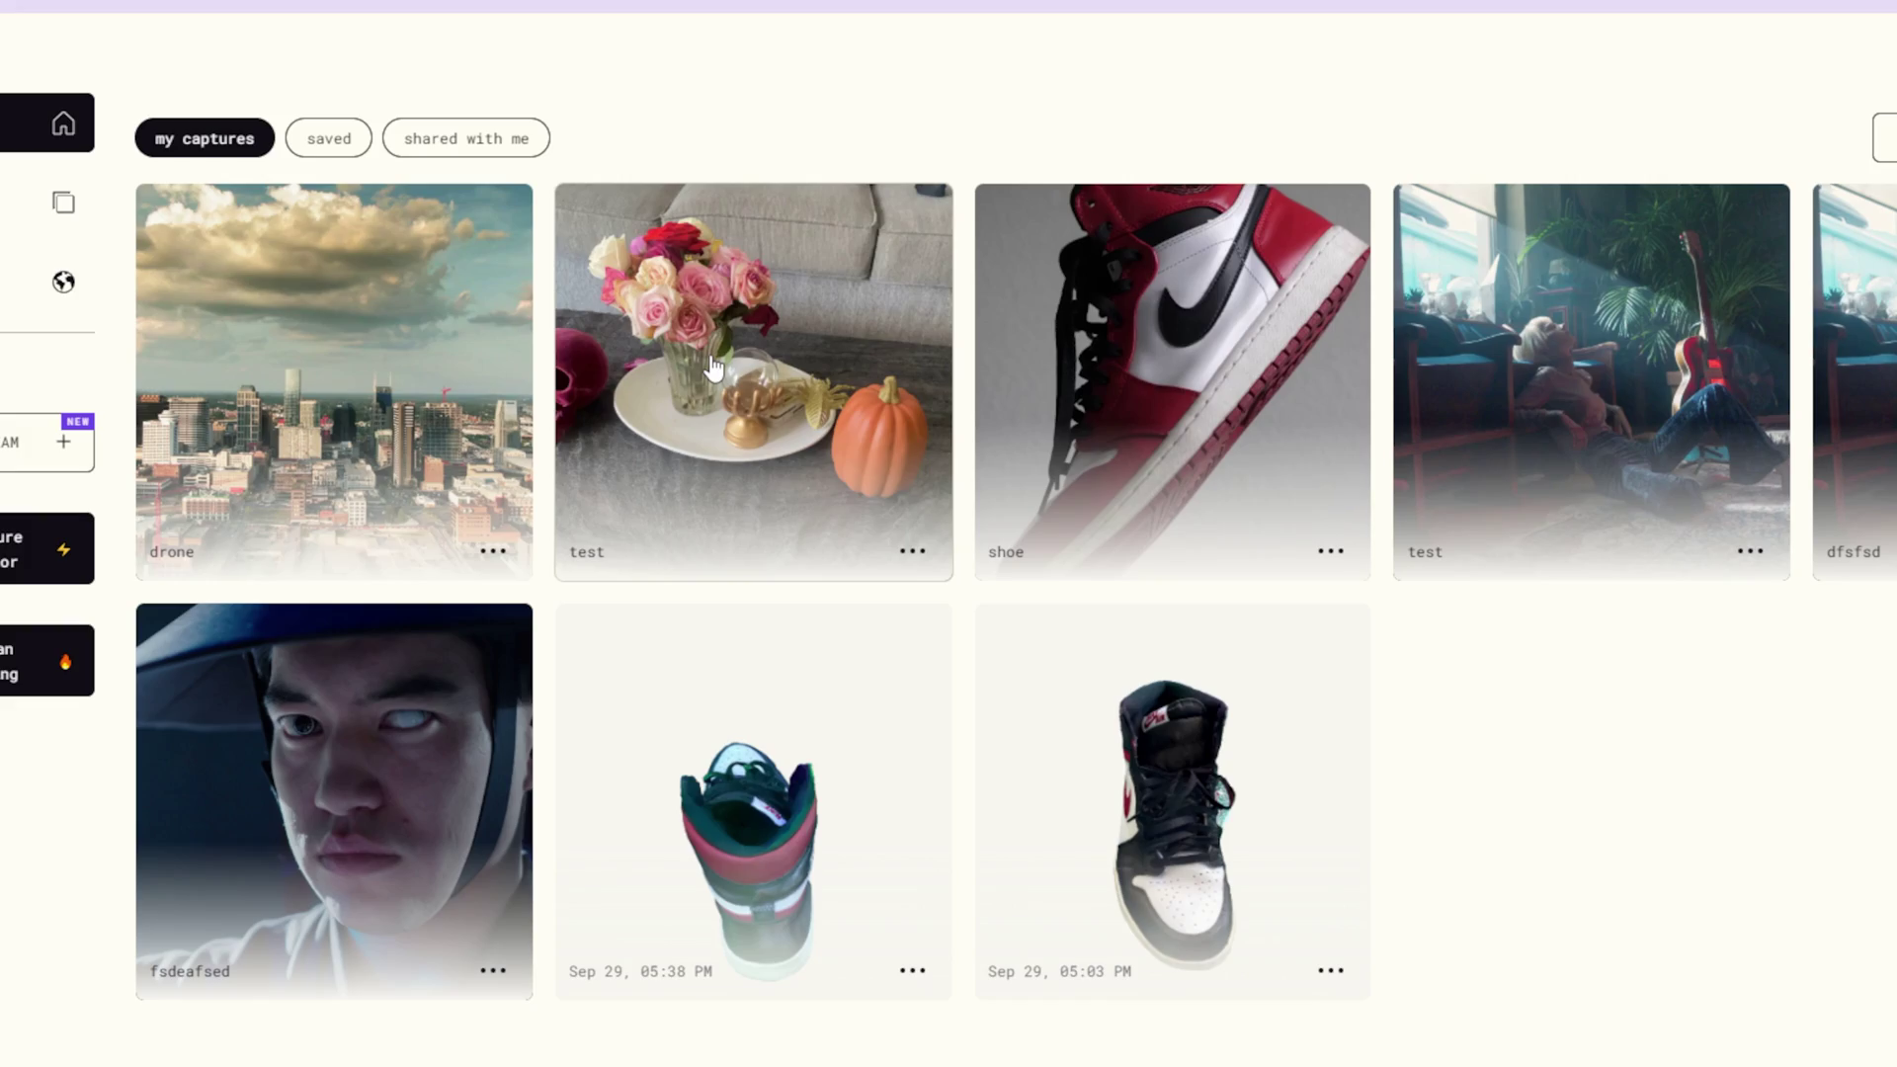
Open the "test" capture of the flowers and pumpkin and bring up its Splat PLY download options
click(711, 367)
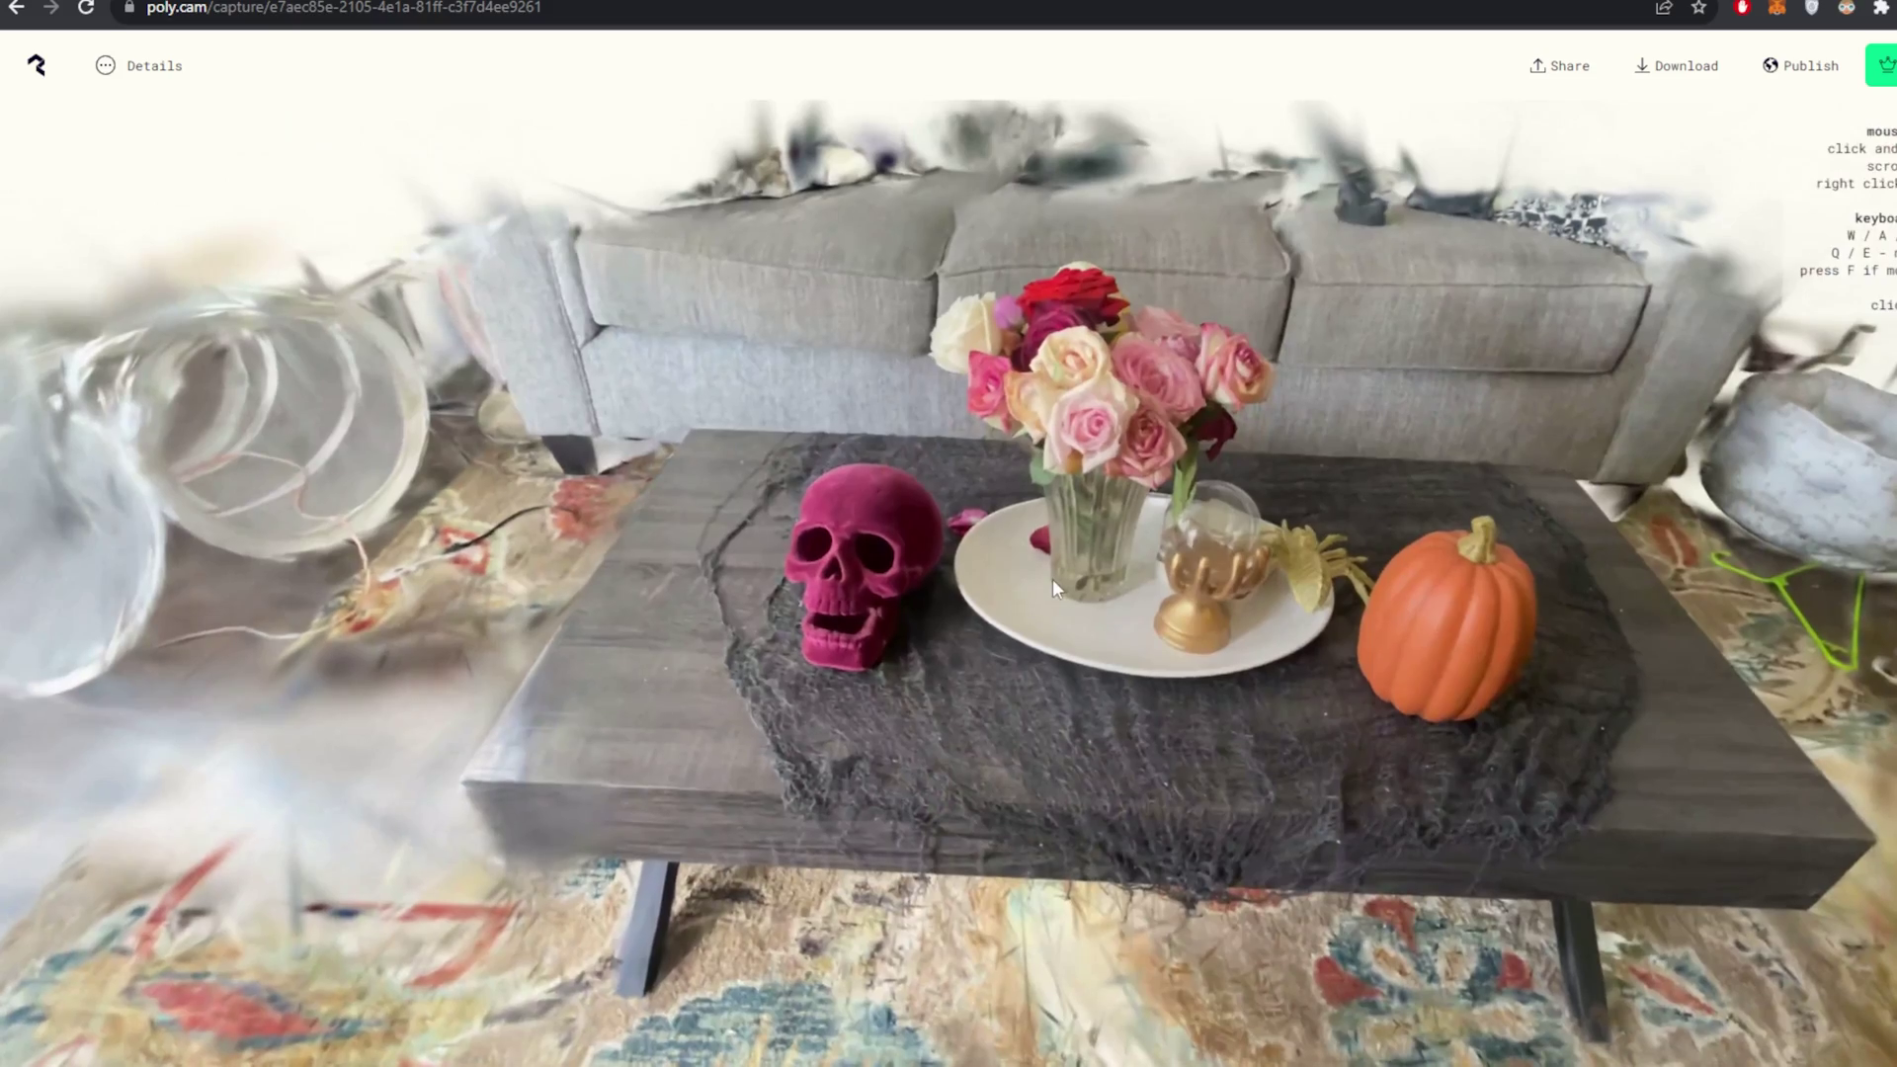
drag(1052, 579, 1057, 524)
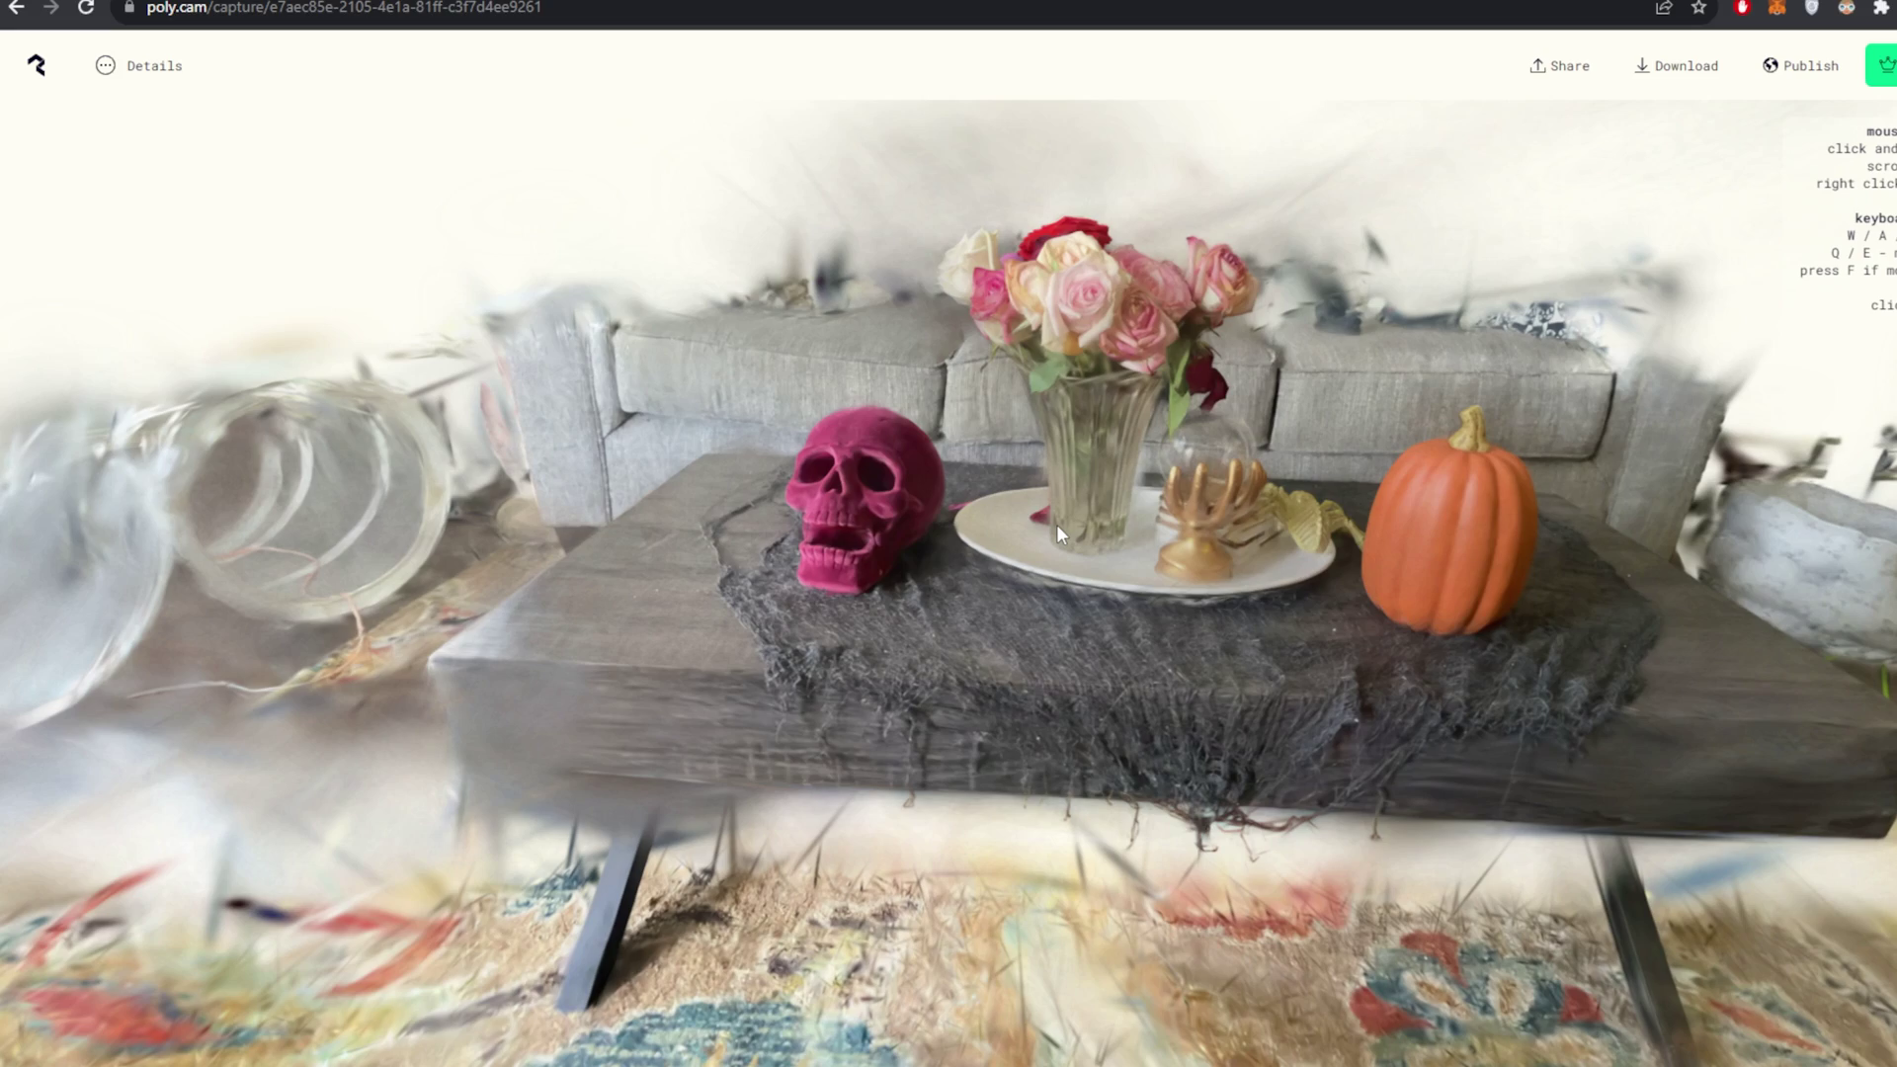
drag(1057, 523, 1173, 508)
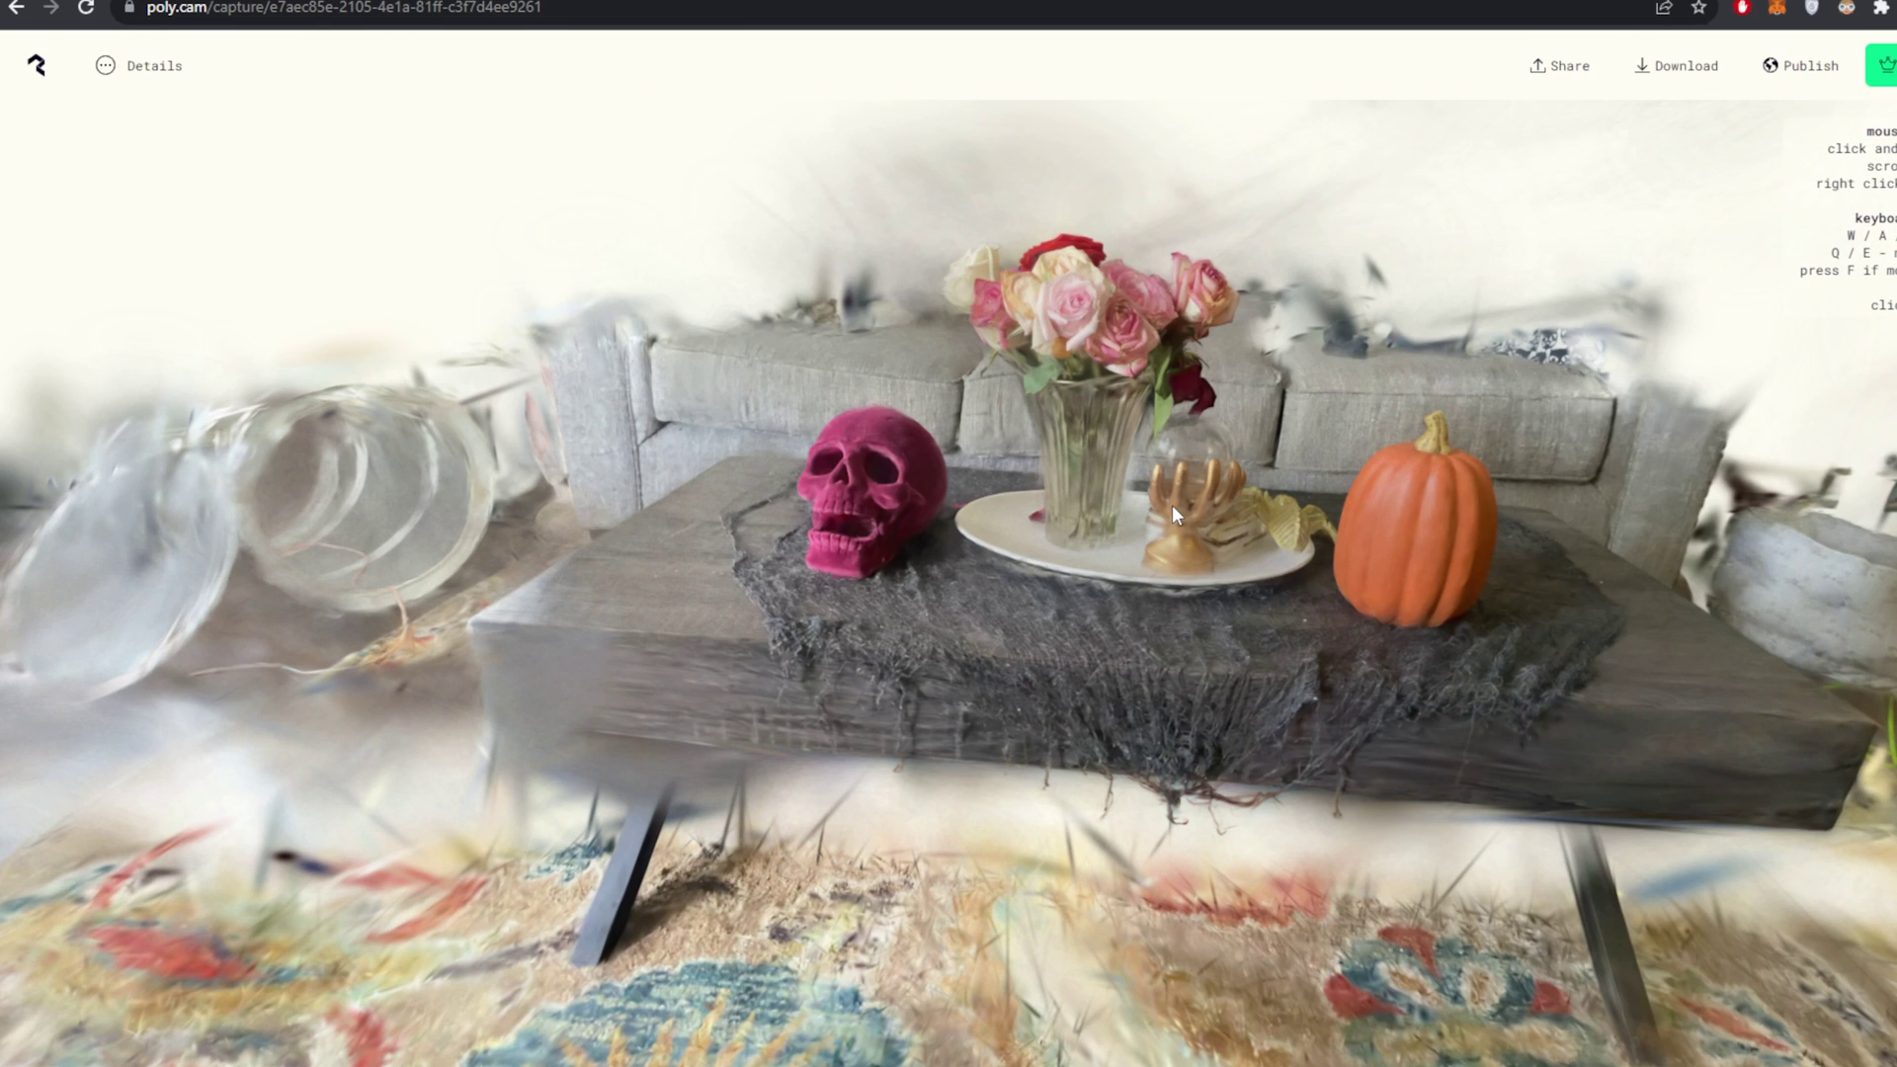
click(1666, 68)
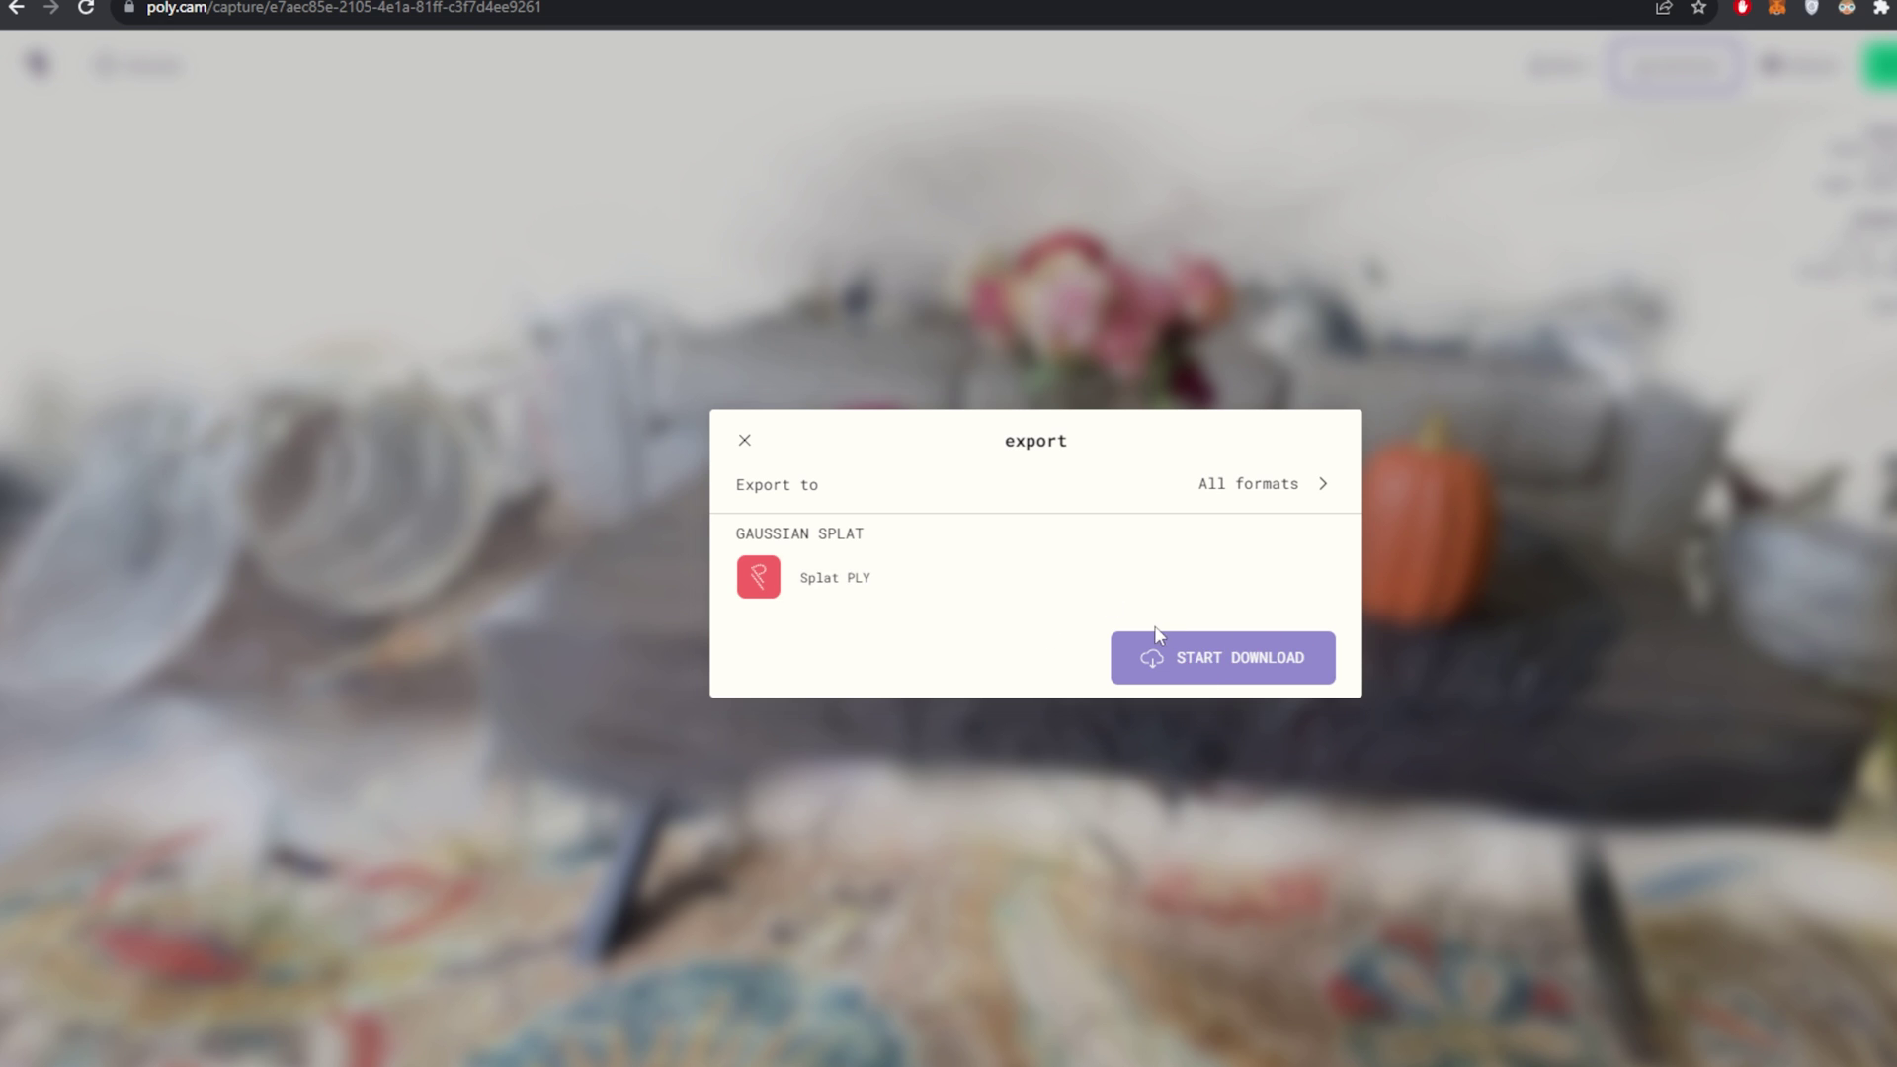
click(1067, 395)
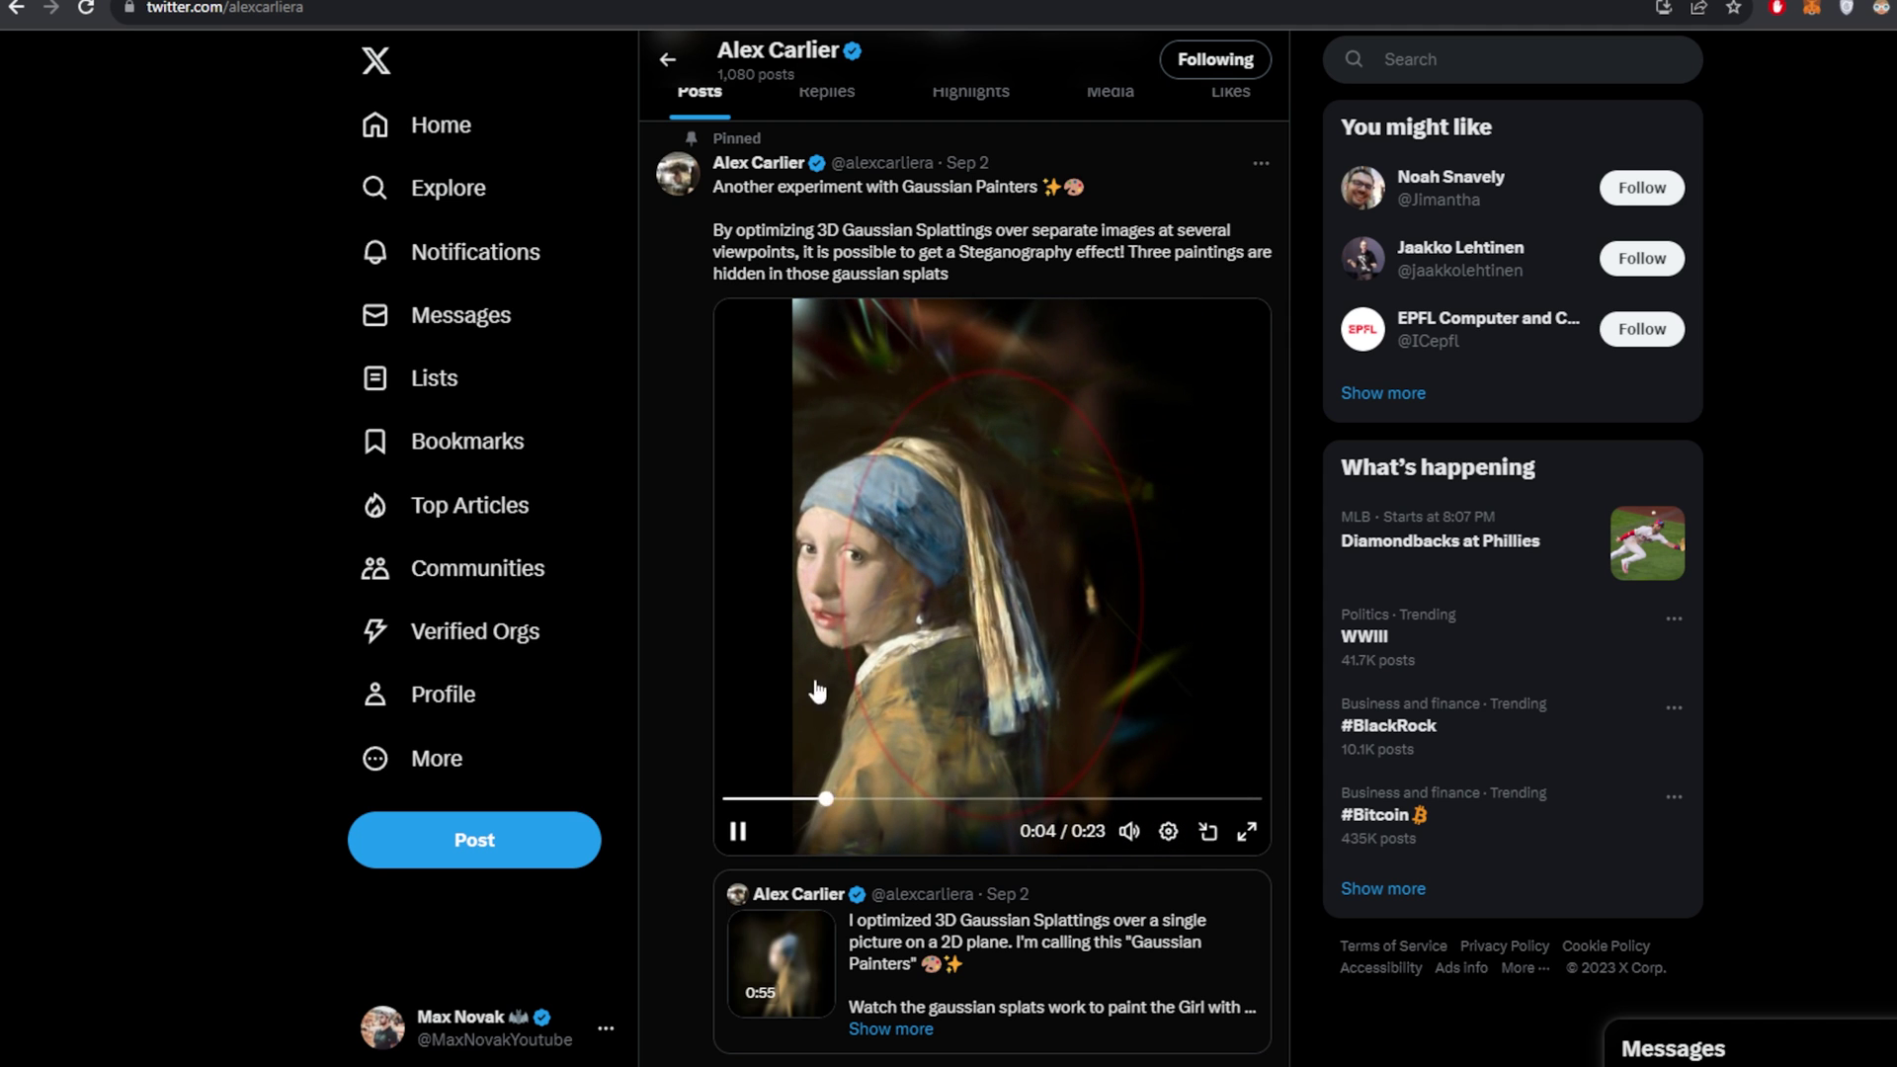
Download the ReshotAI gaussian-splatting-blender-addon repository from GitHub as a ZIP file
click(888, 800)
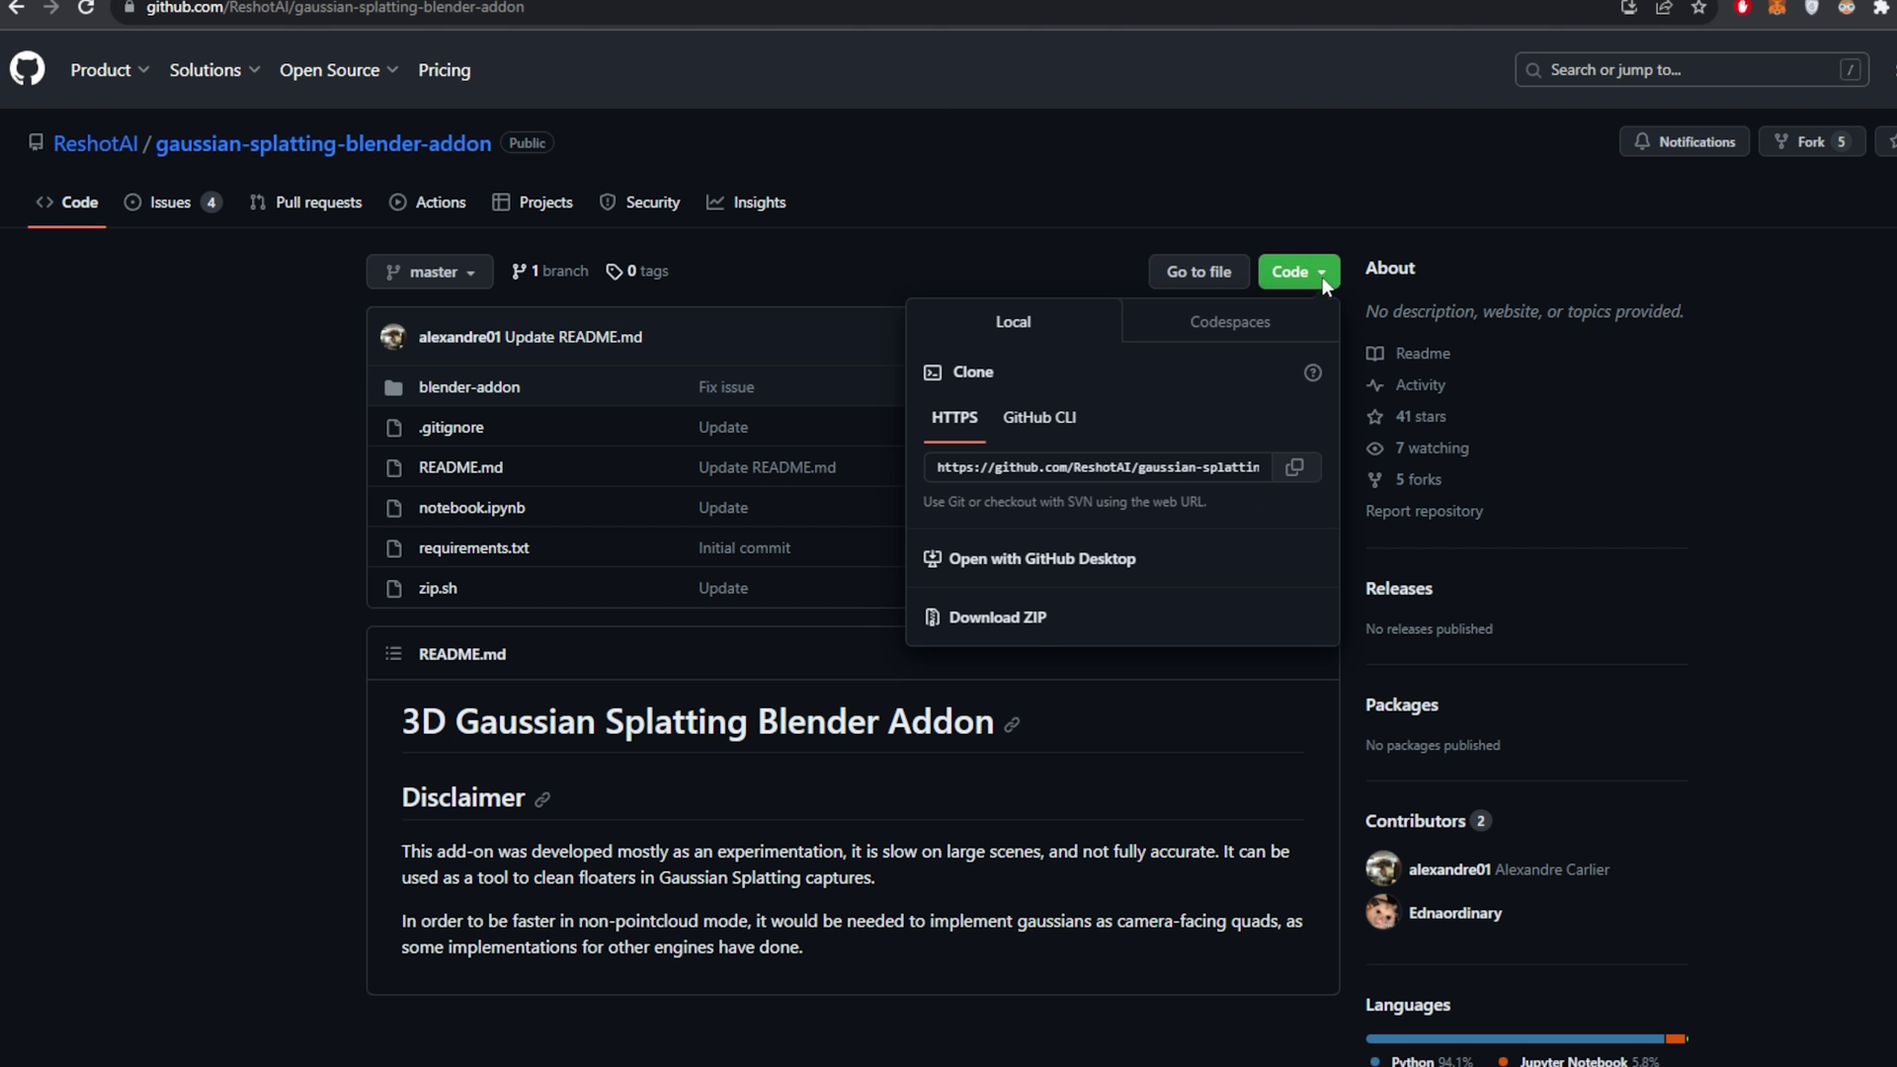
click(1026, 628)
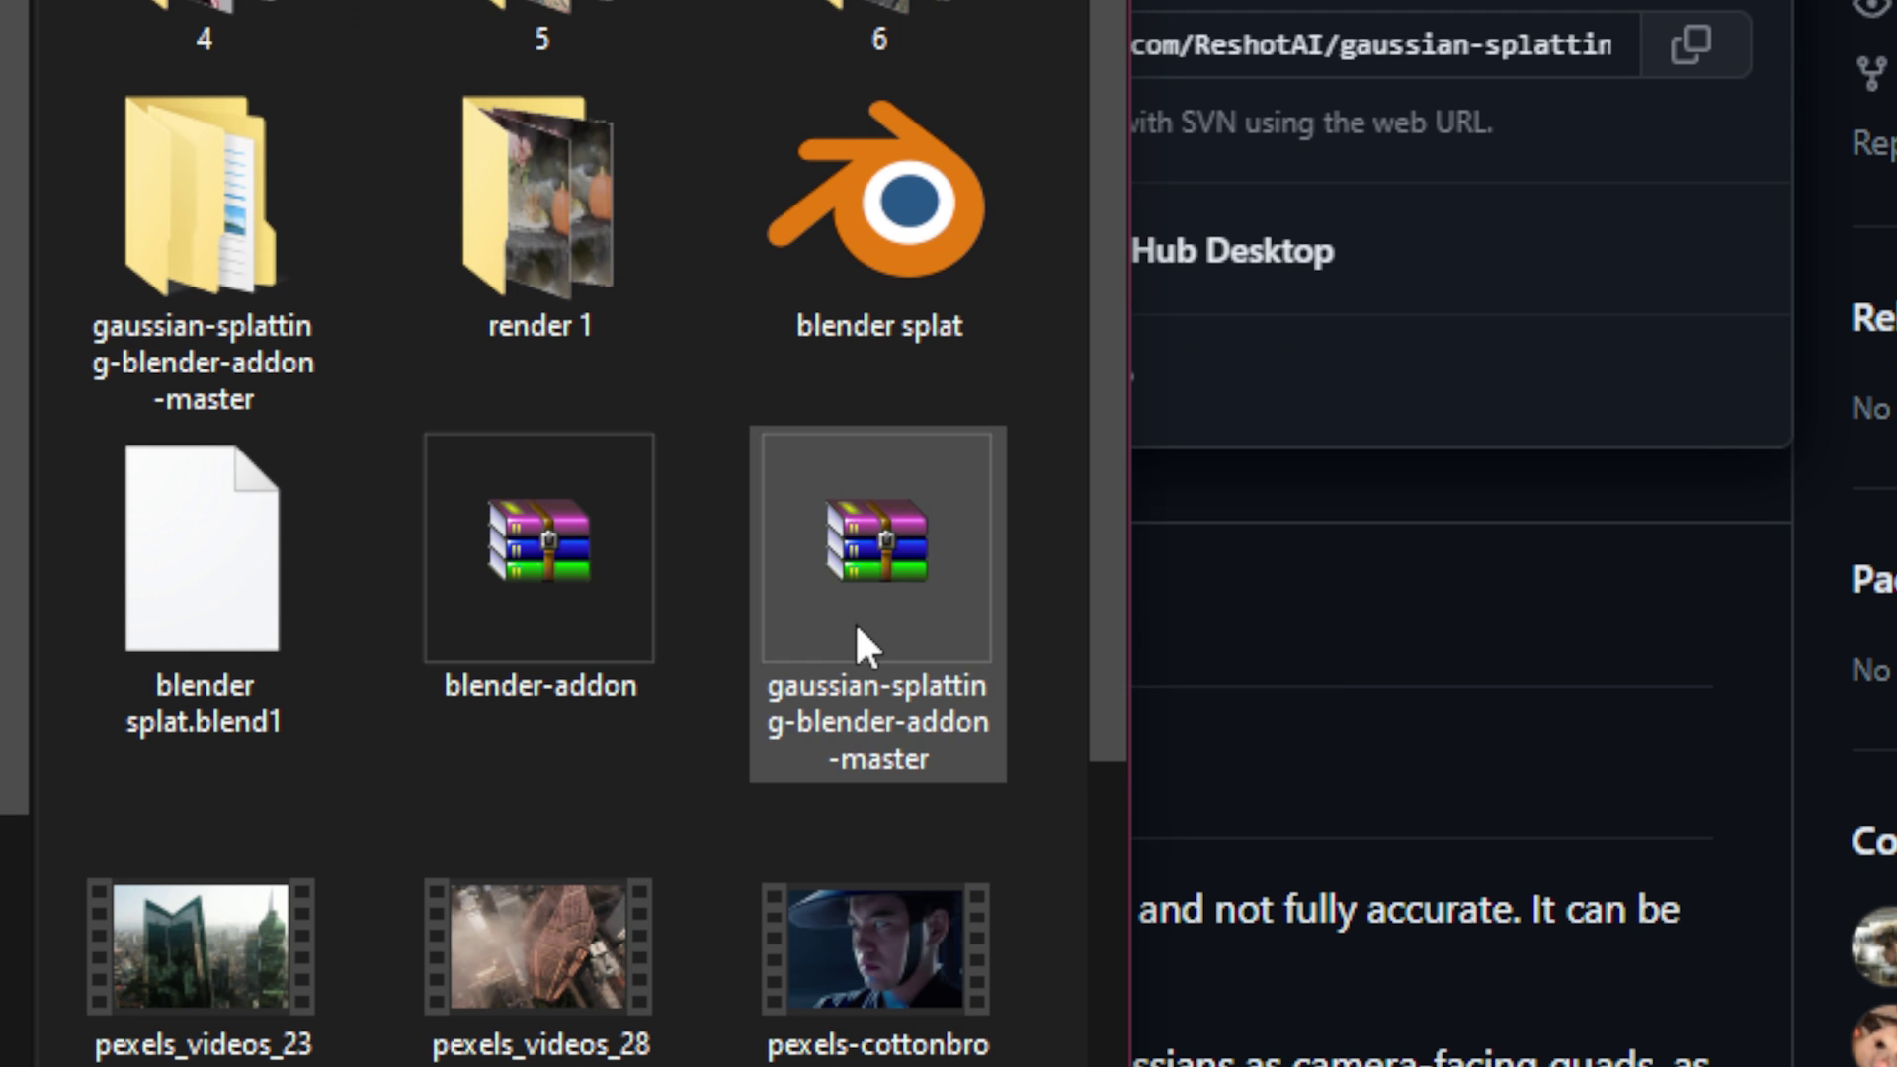
Switch to File Explorer and open the extracted repository folder inside the gaussian-splatting-blender-addon-master download folder
click(857, 642)
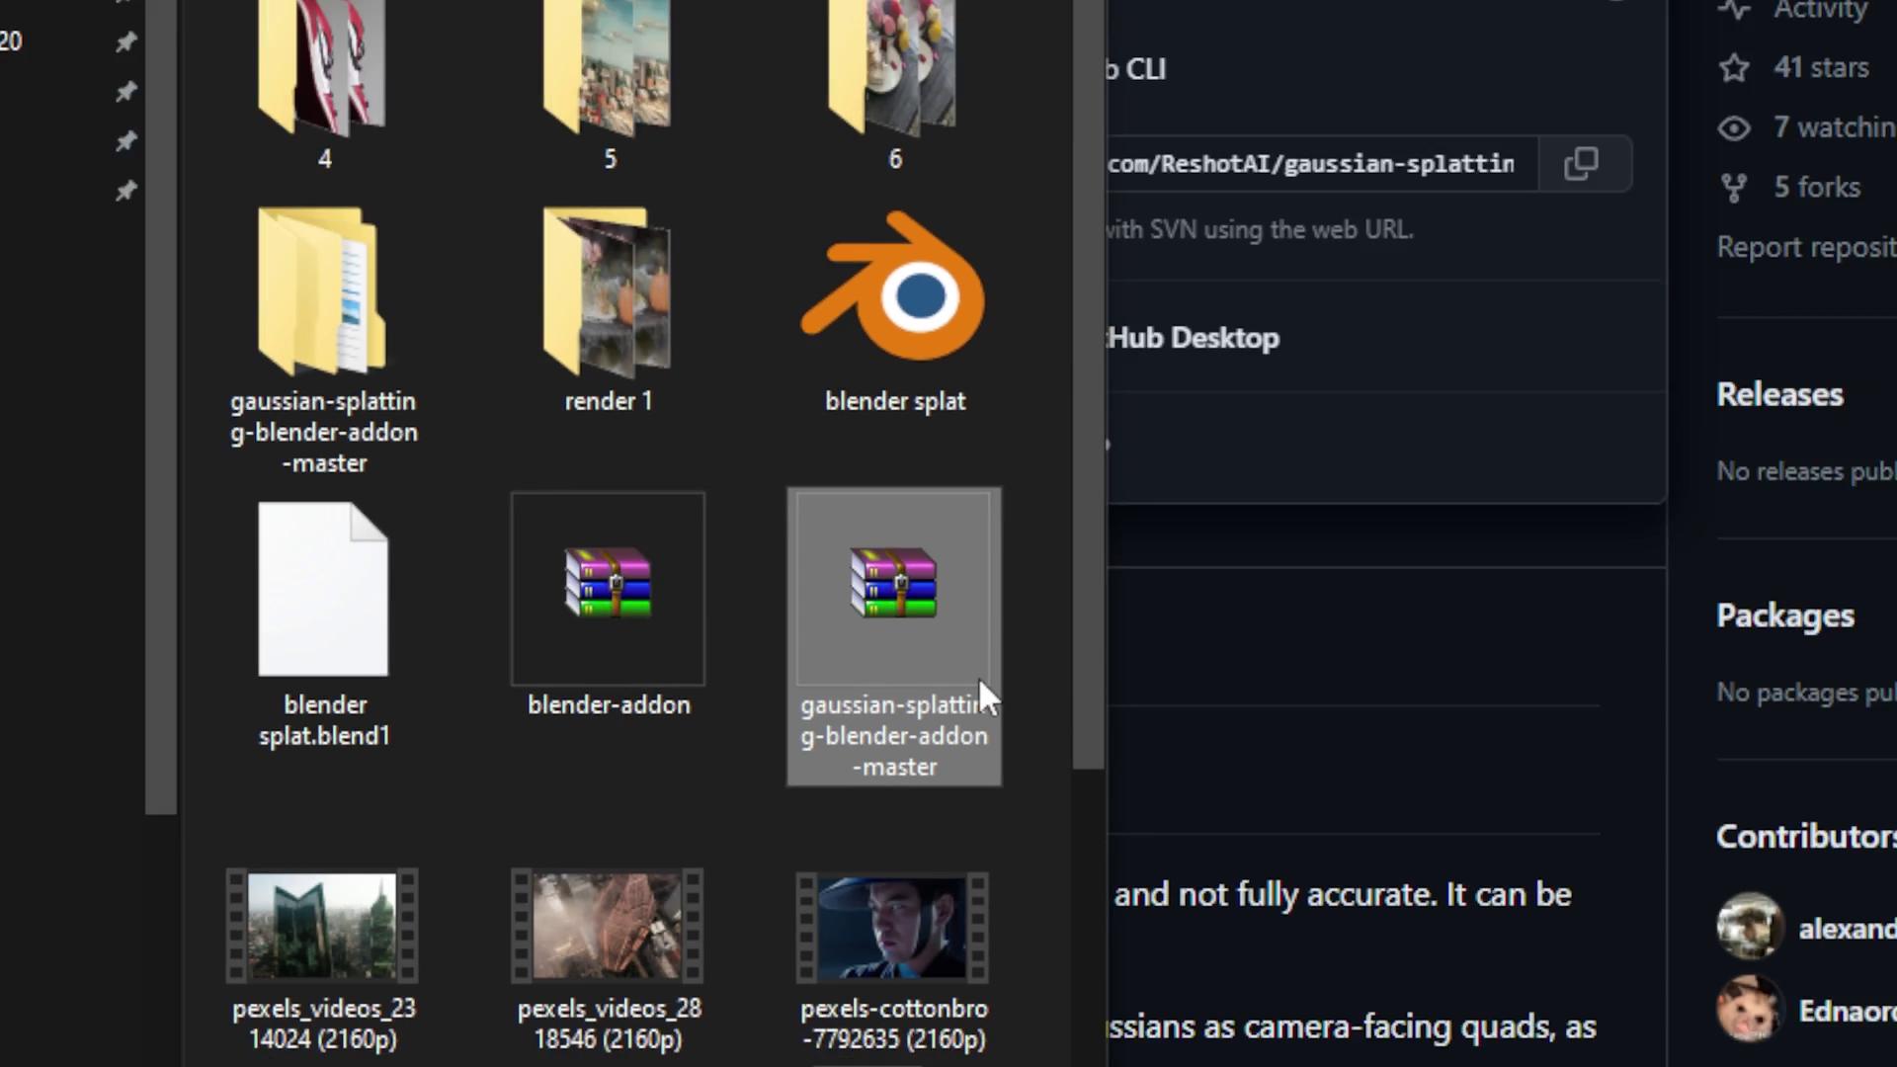
double_click(974, 648)
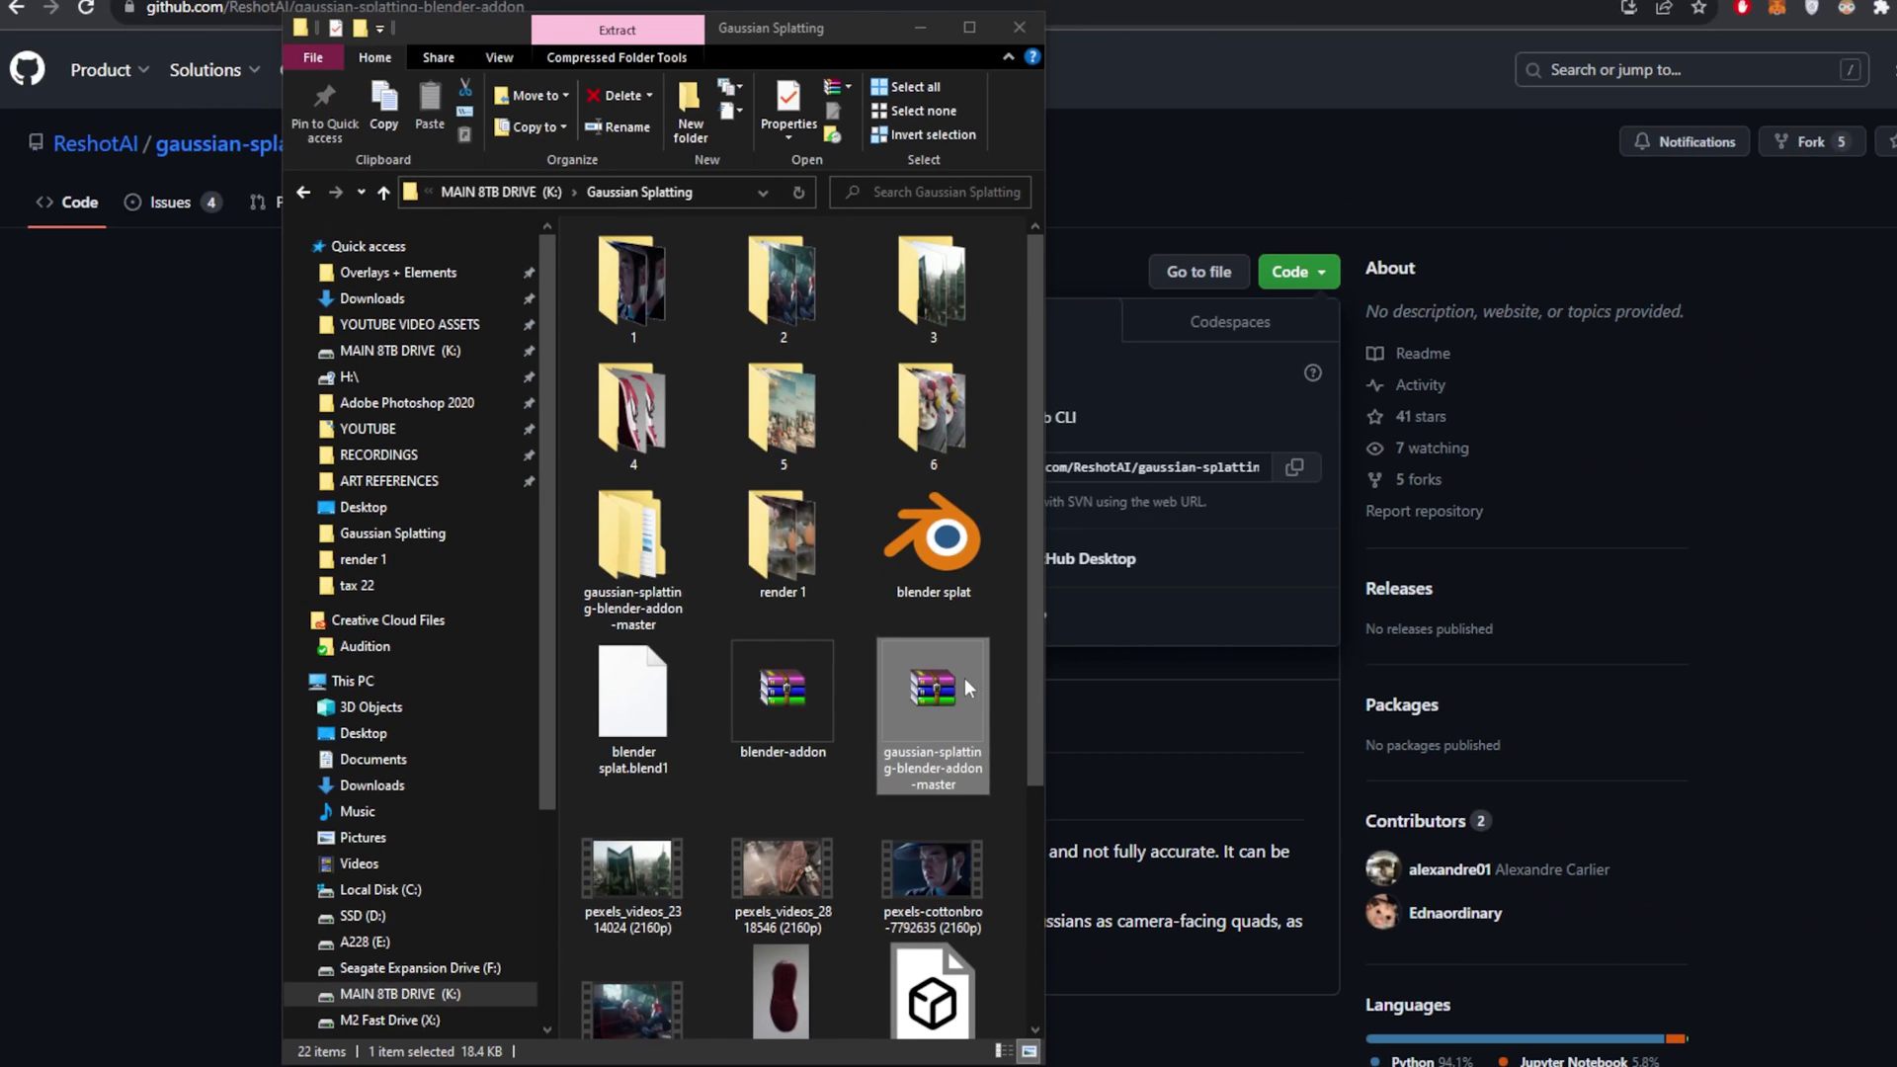
click(1388, 593)
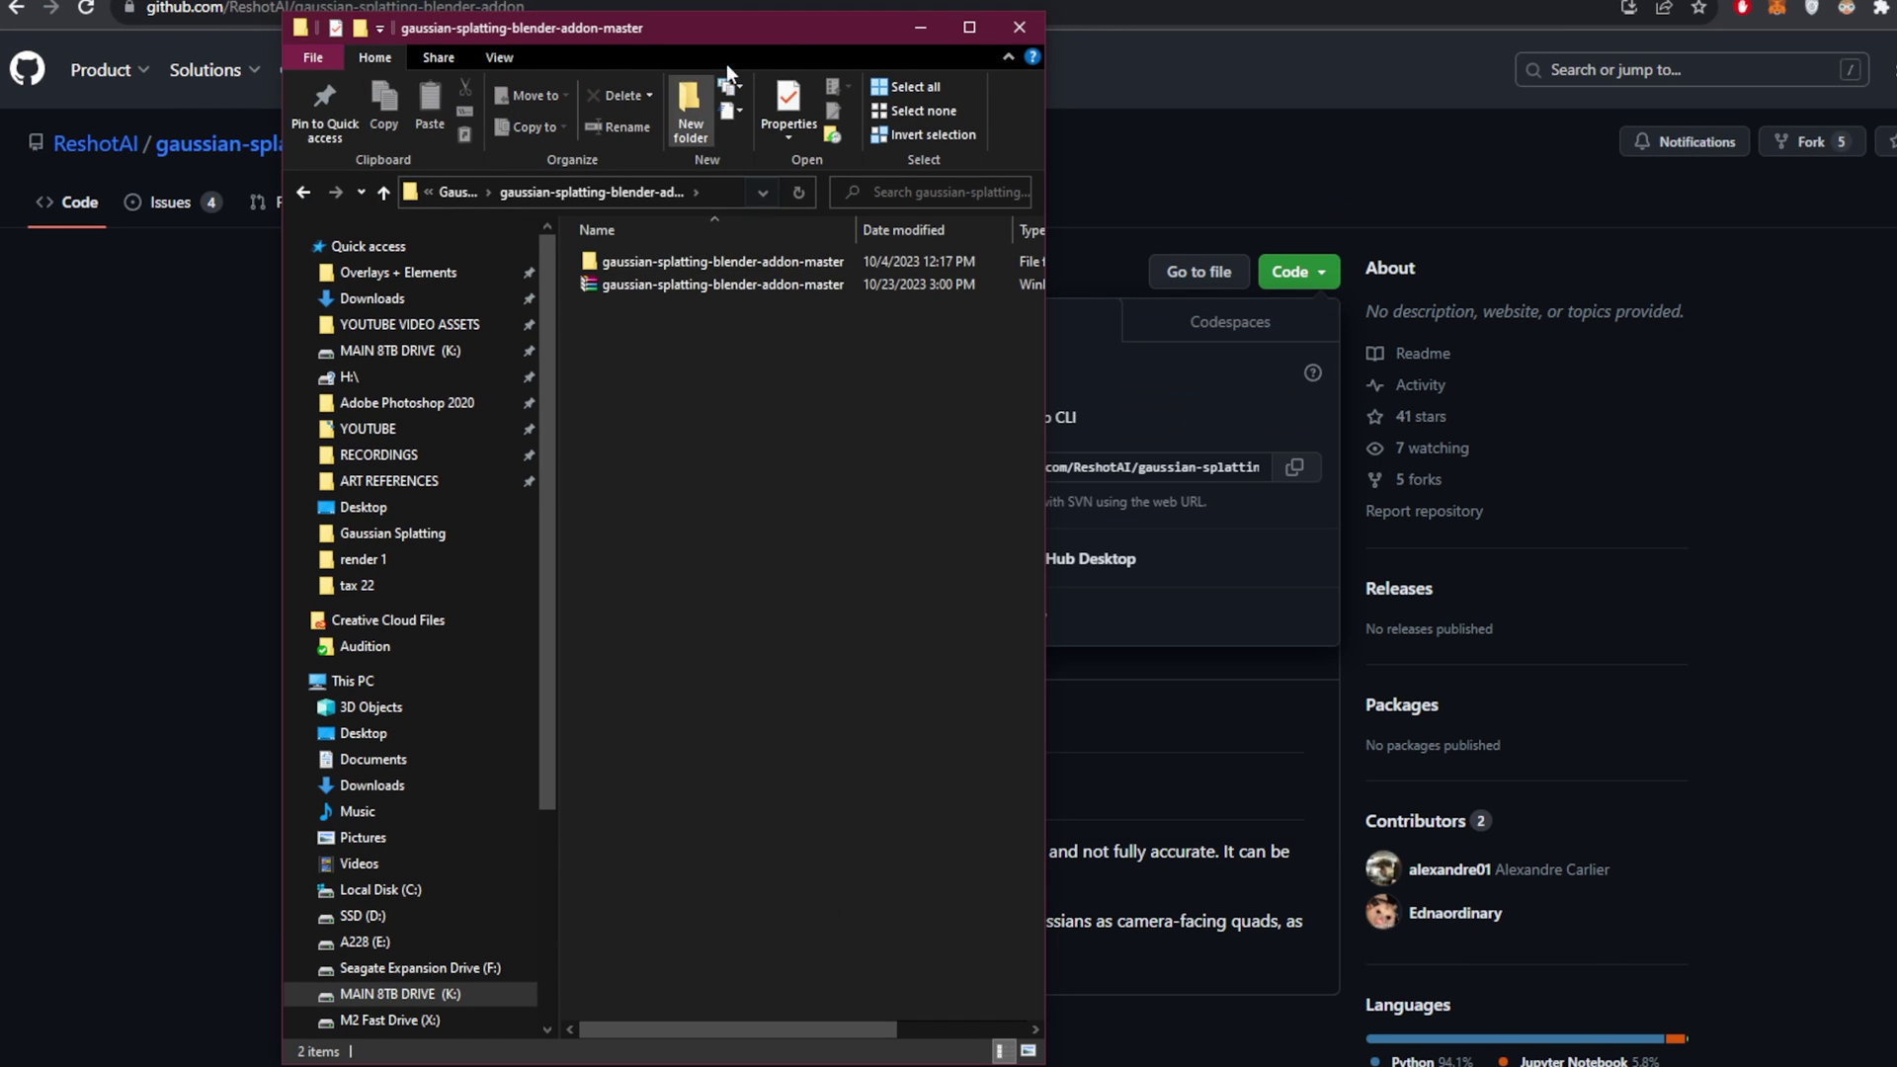
drag(726, 28, 726, 79)
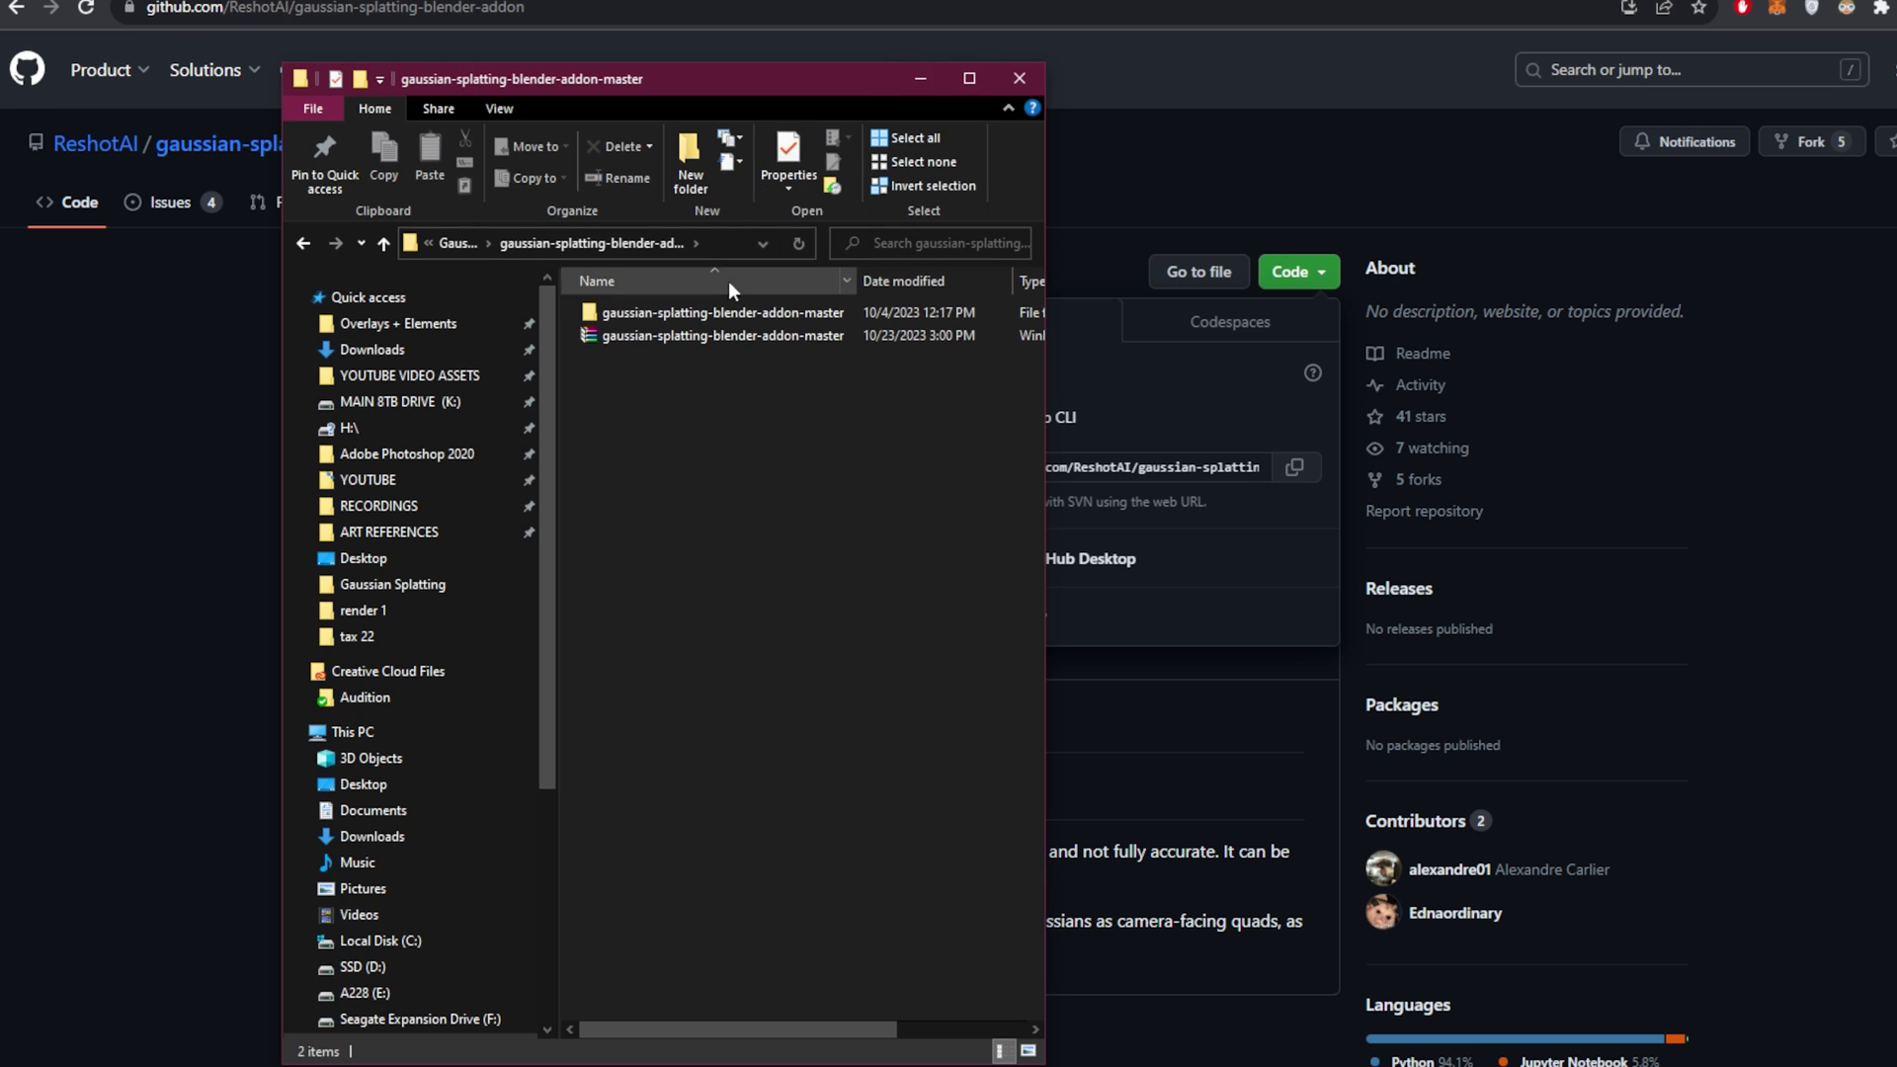
double_click(717, 312)
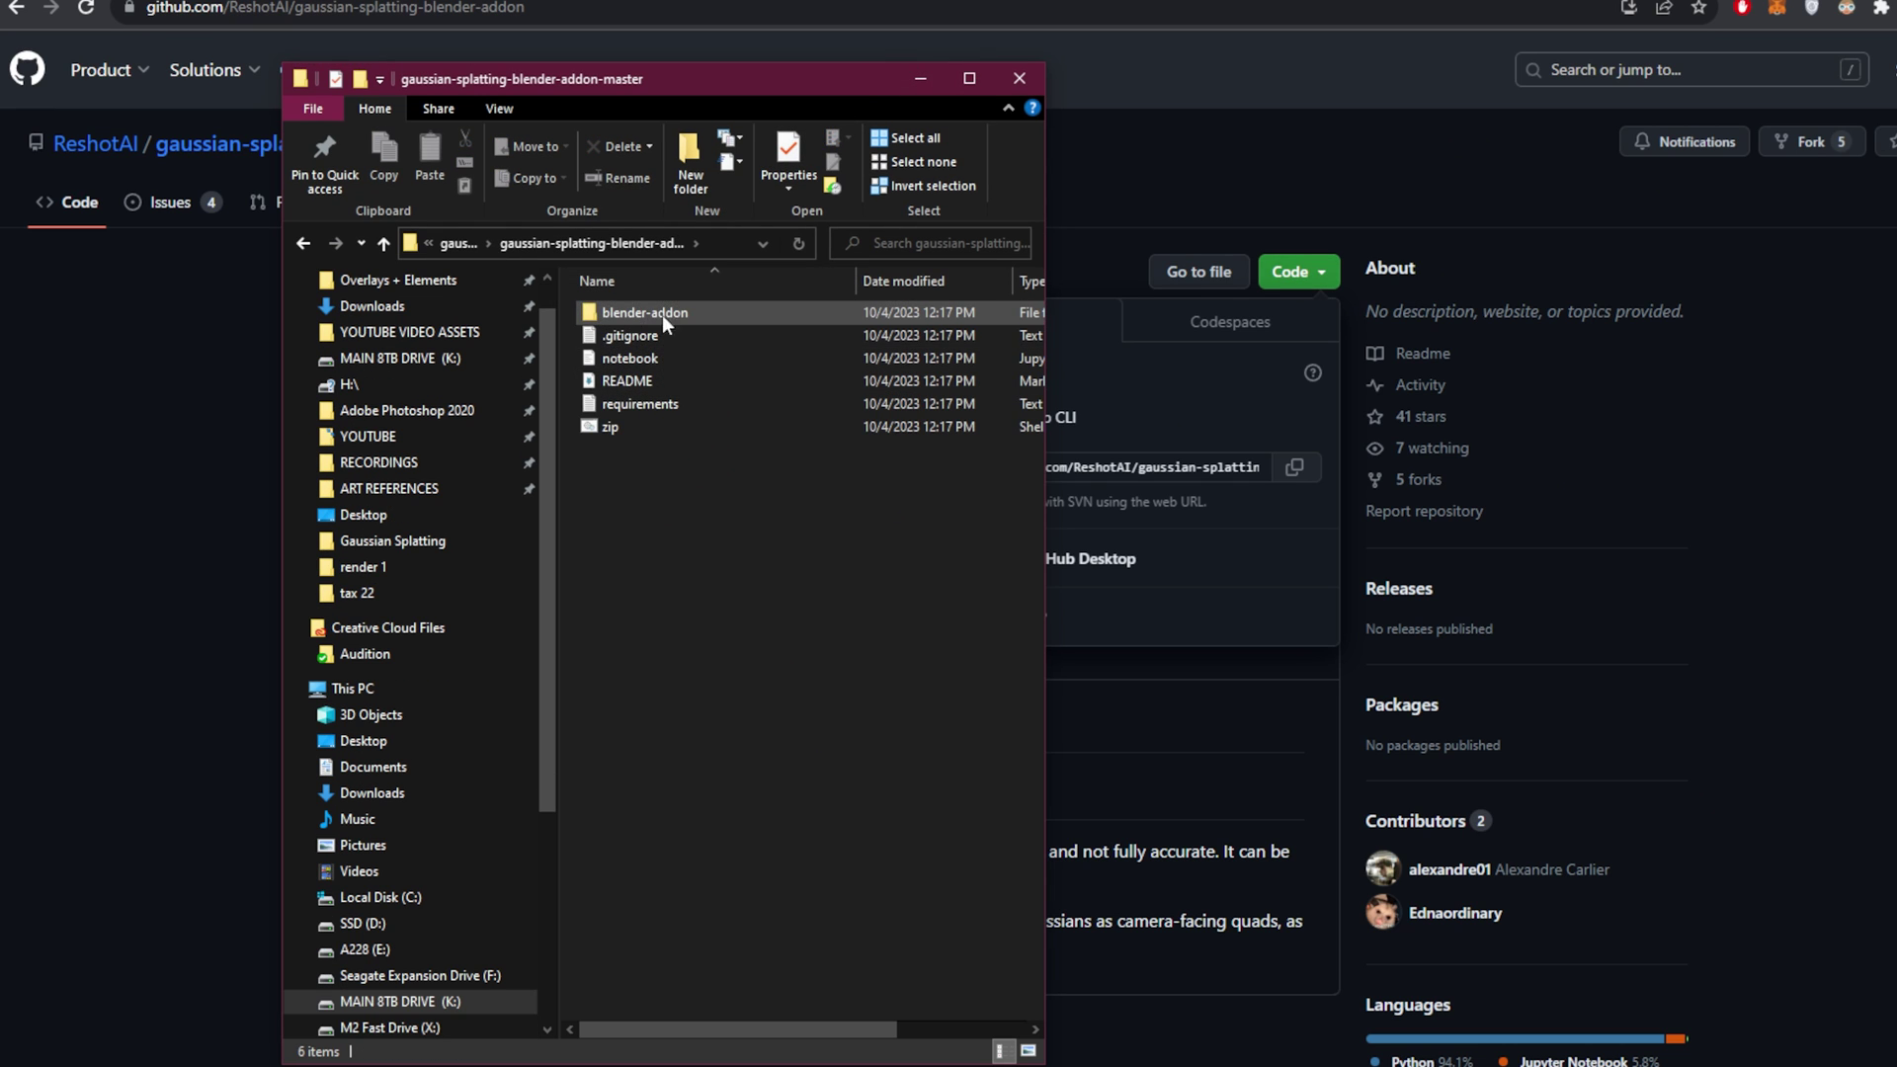
Look inside the blender-addon folder and return to the outer gaussian-splatting-blender-addon-master folder
double_click(671, 312)
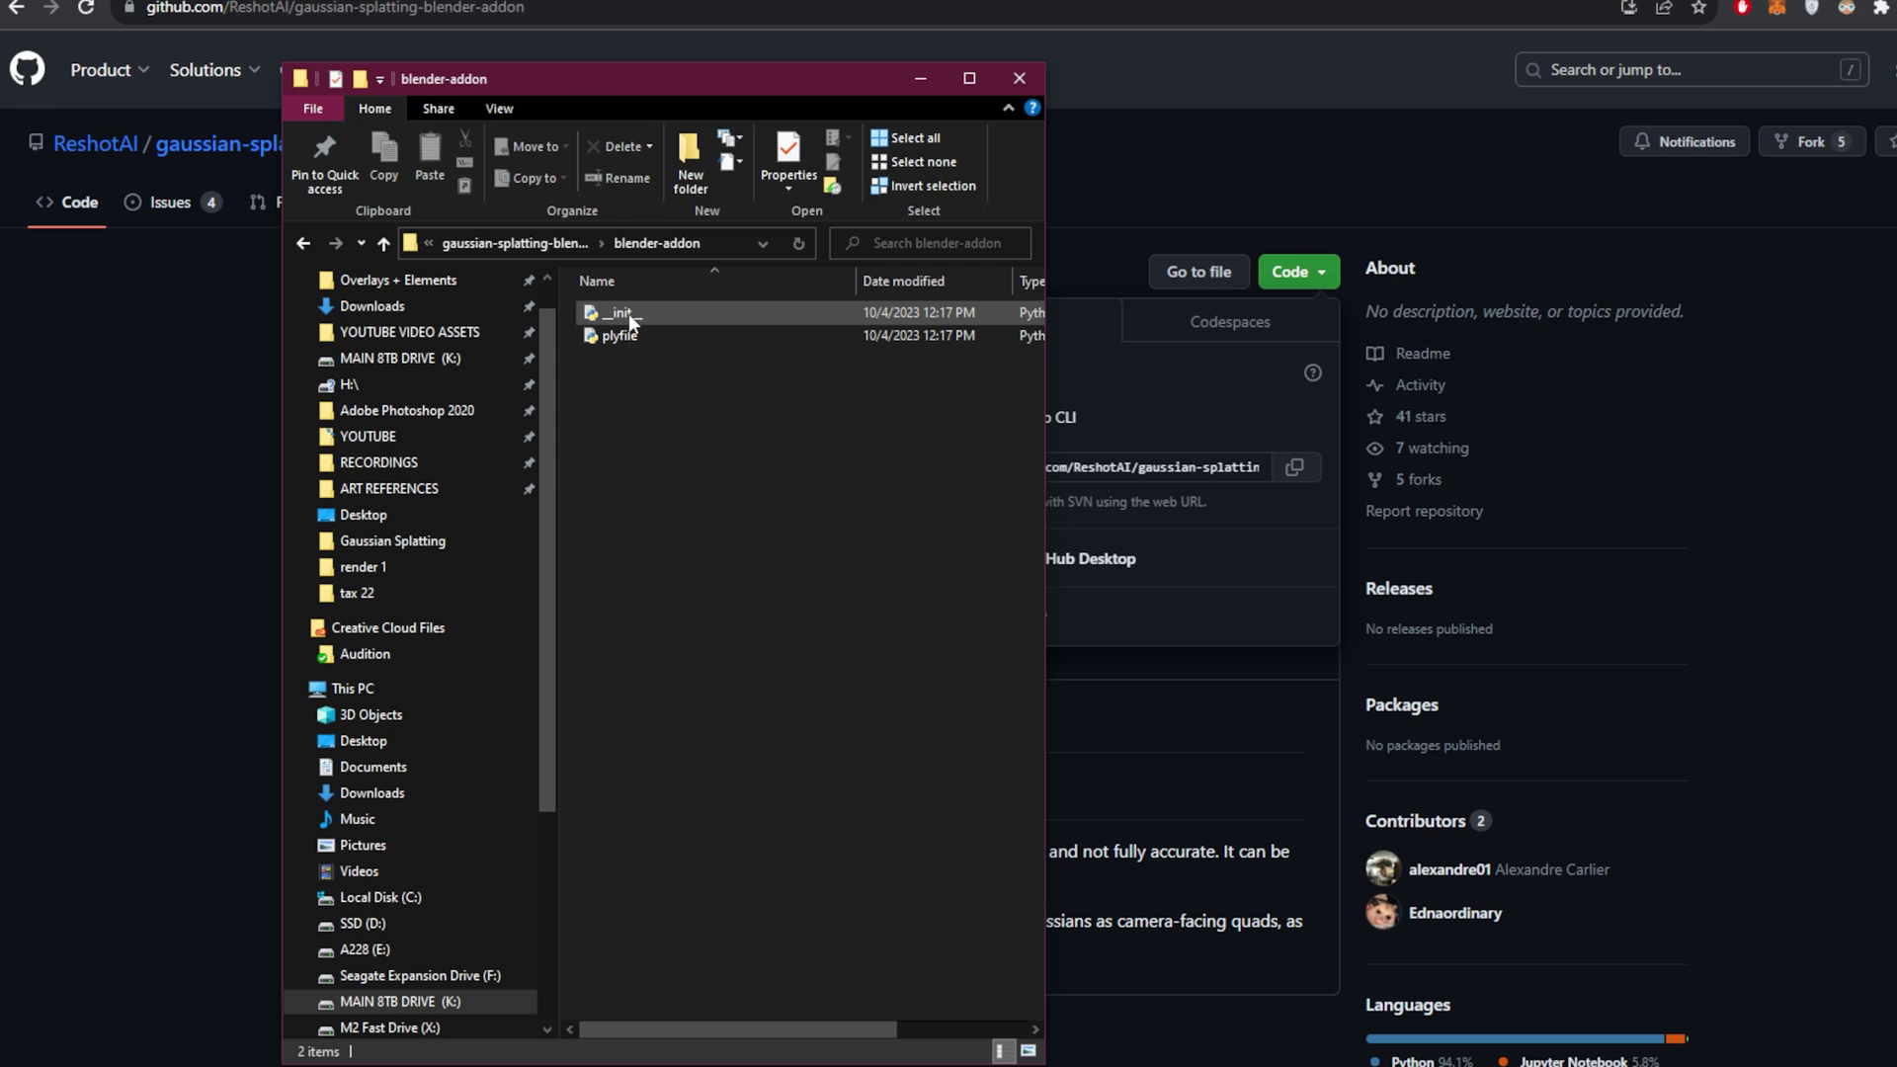
click(514, 243)
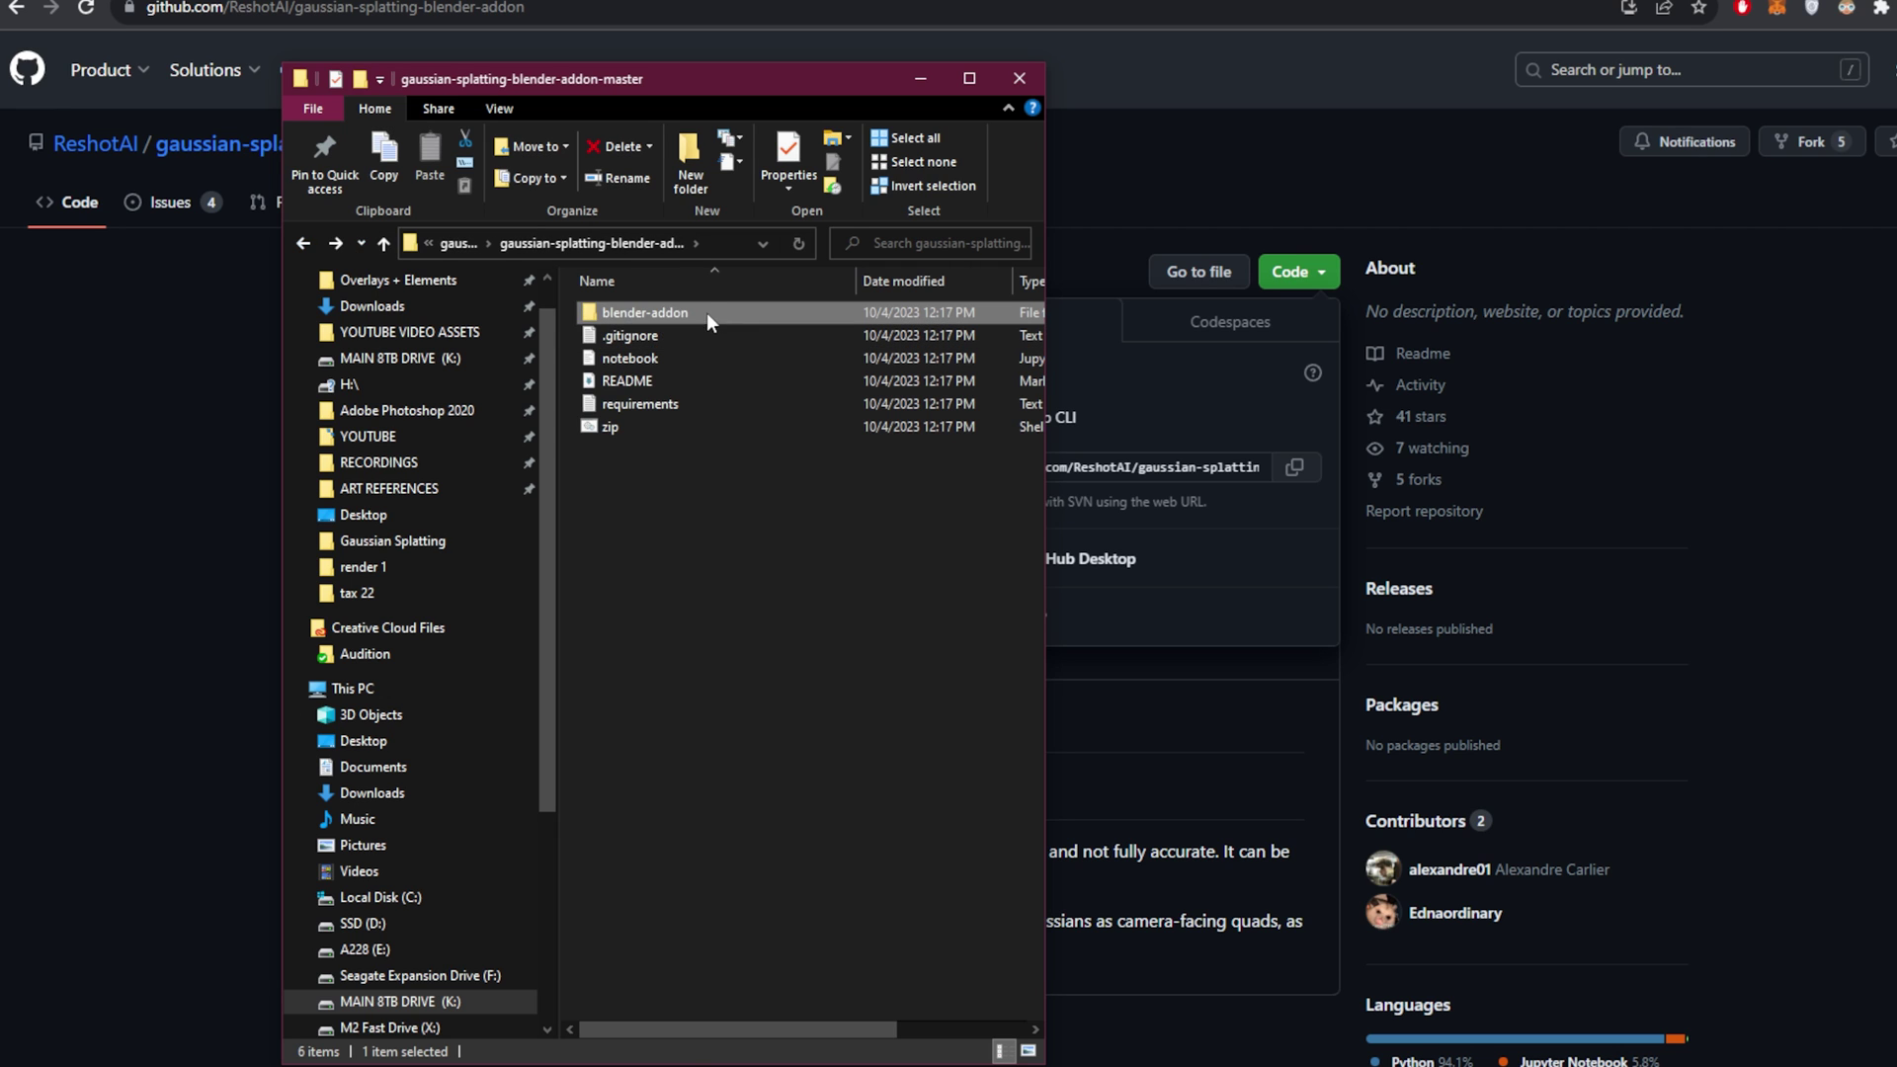
right_click(694, 306)
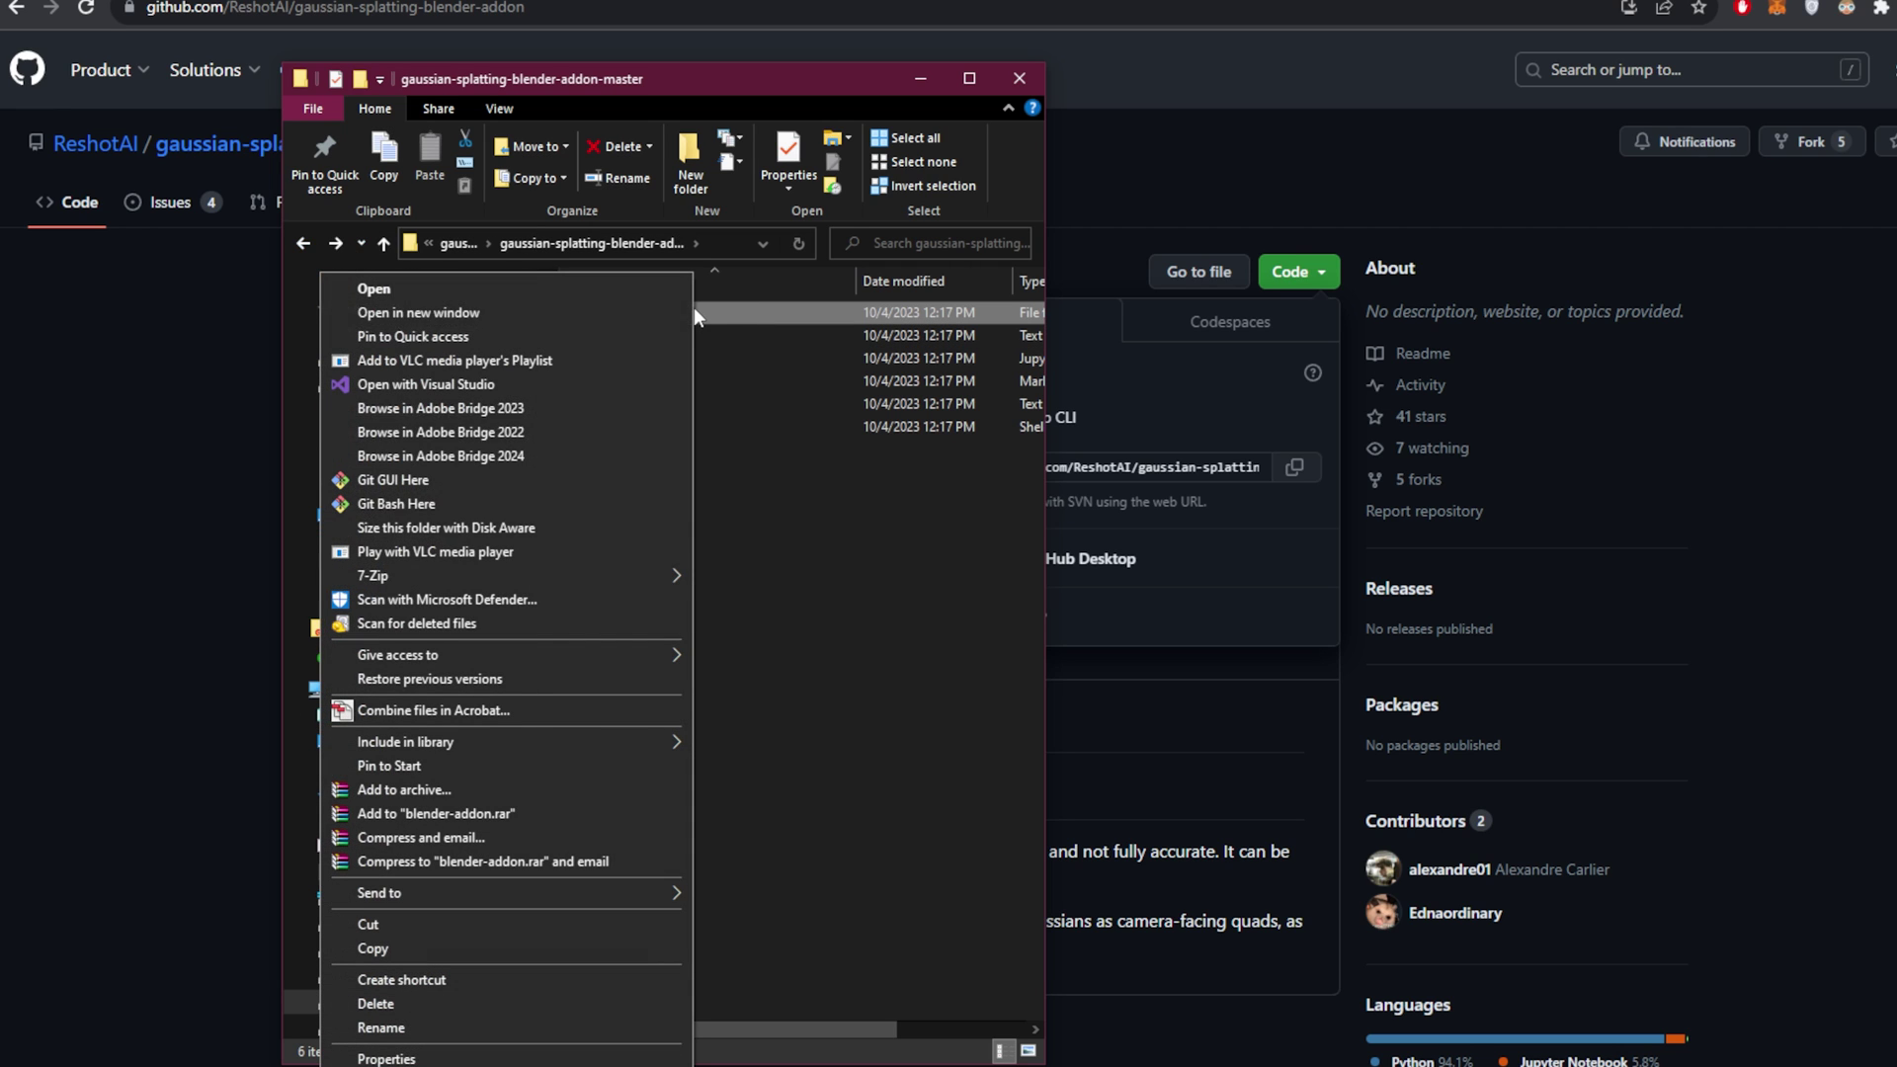
click(844, 316)
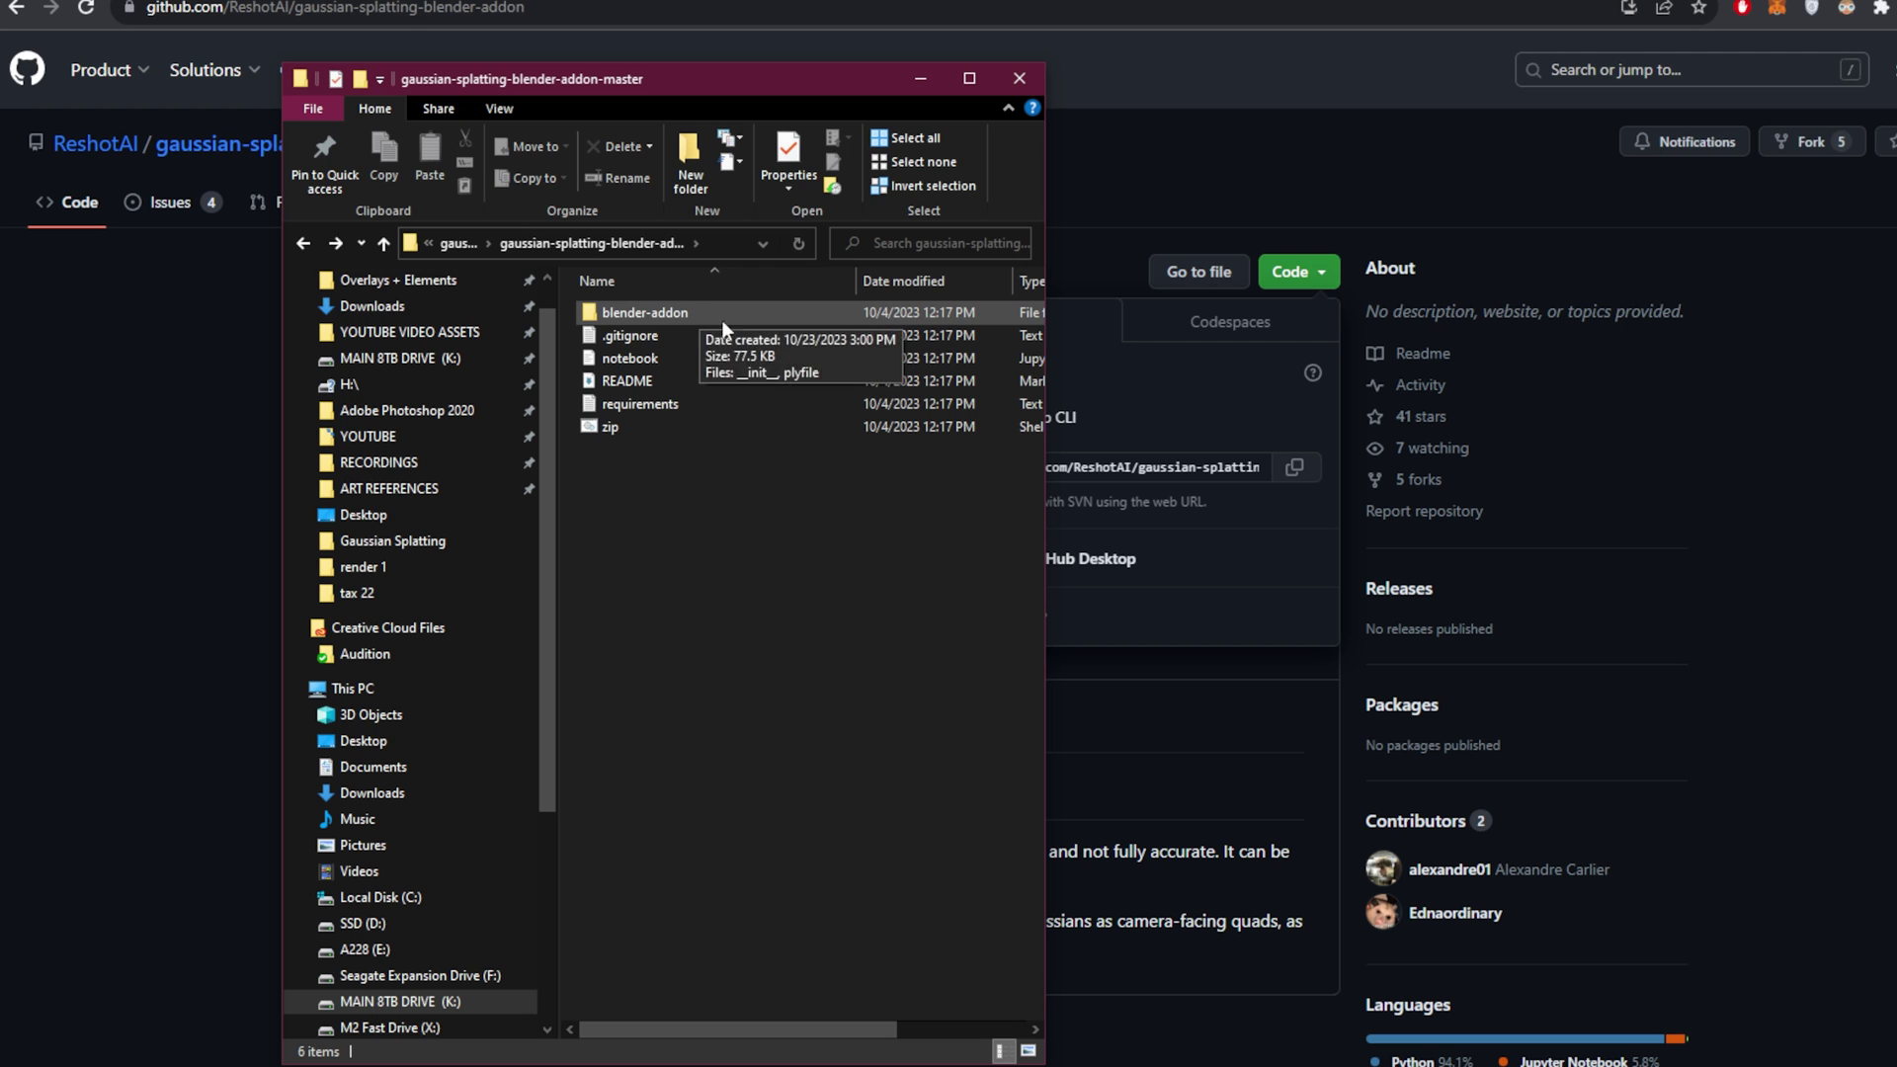
click(300, 245)
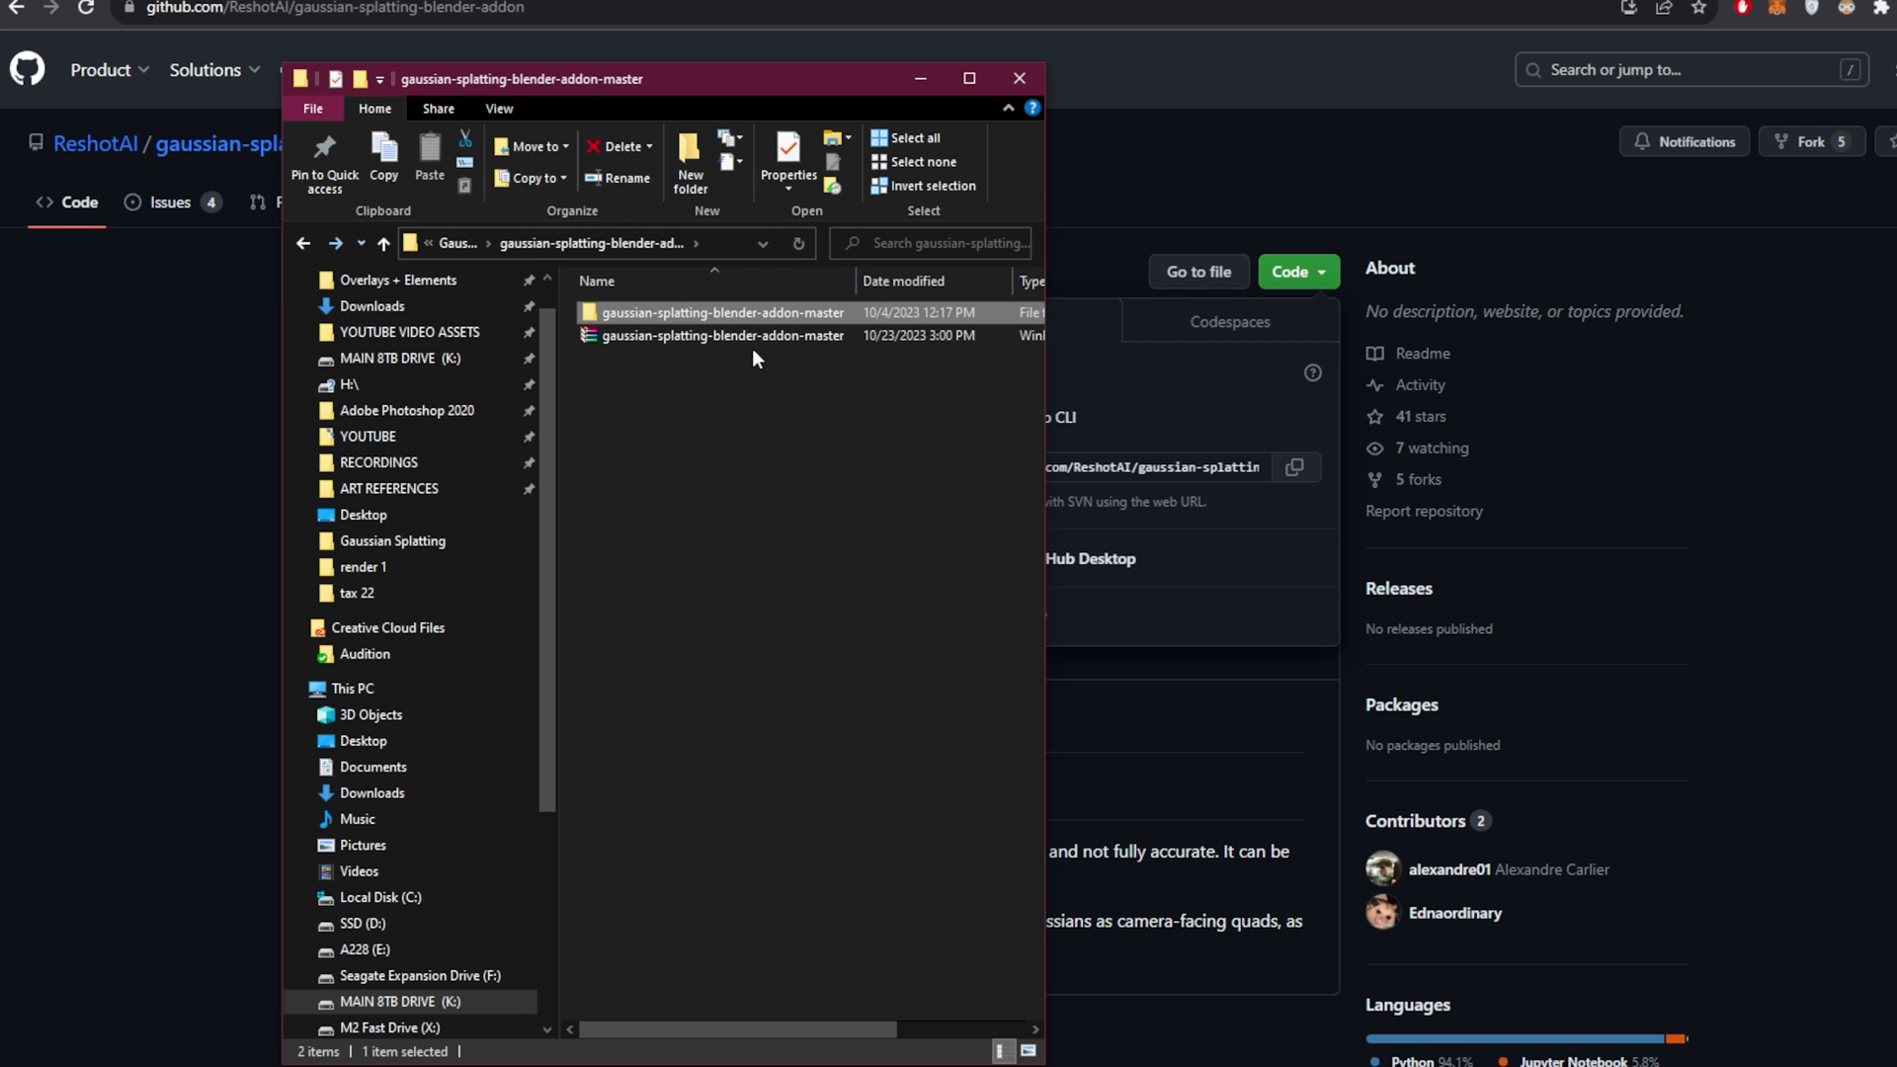
Compress the blender-addon folder of the extracted repository into blender-addon.zip
double_click(707, 312)
click(969, 78)
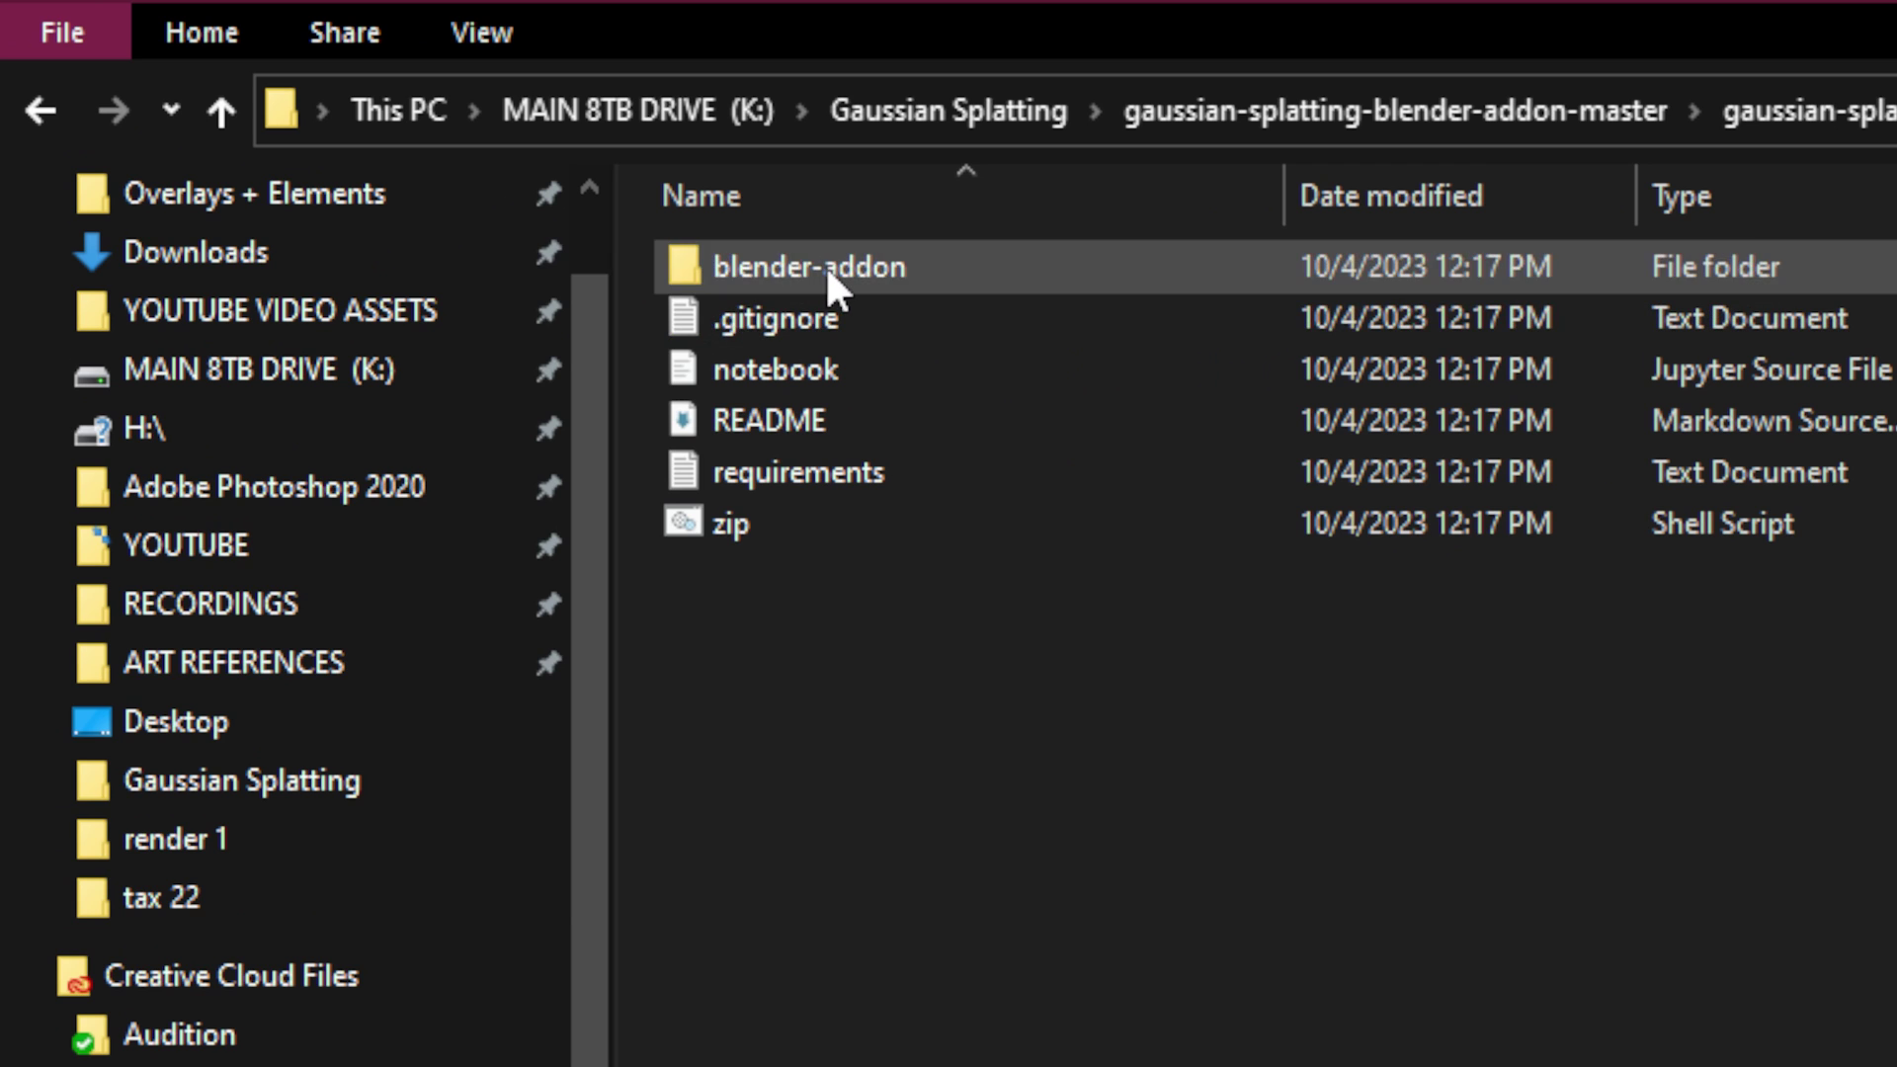
right_click(828, 265)
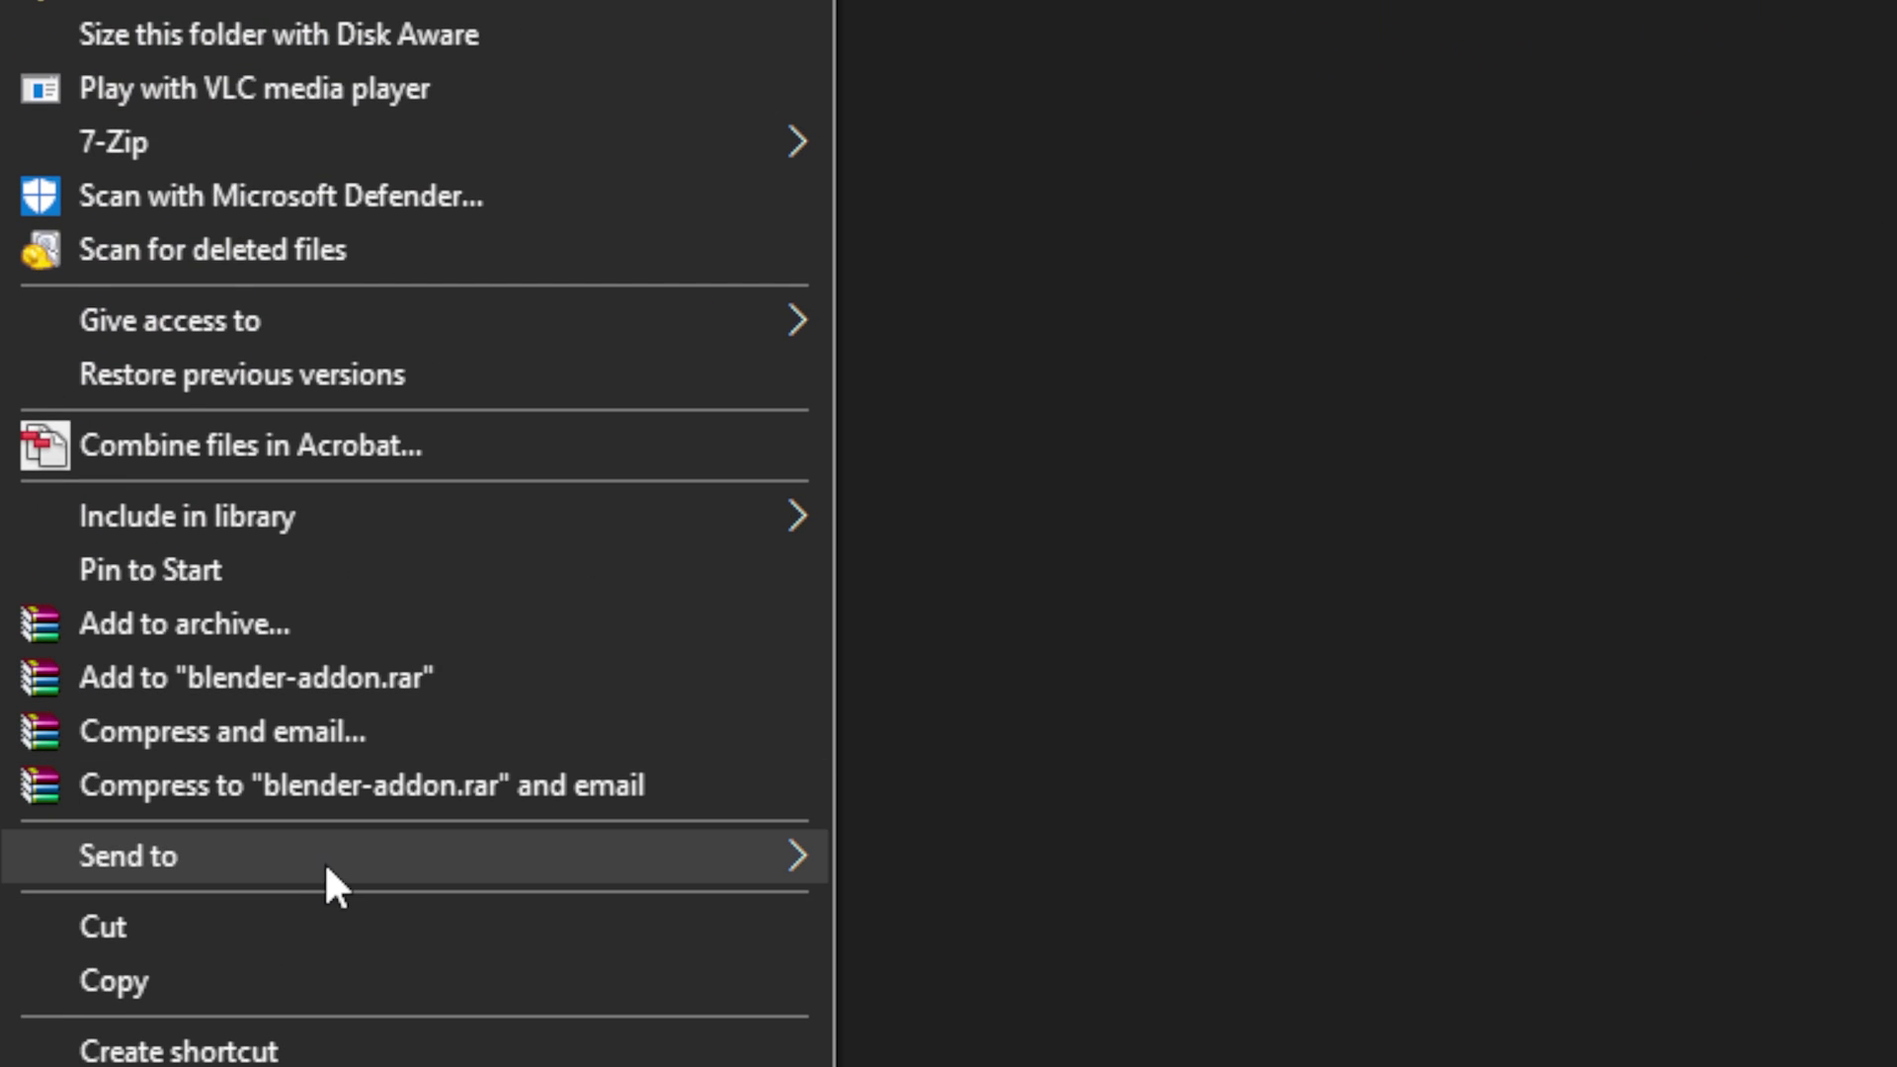
mouse_move(324, 862)
click(1136, 910)
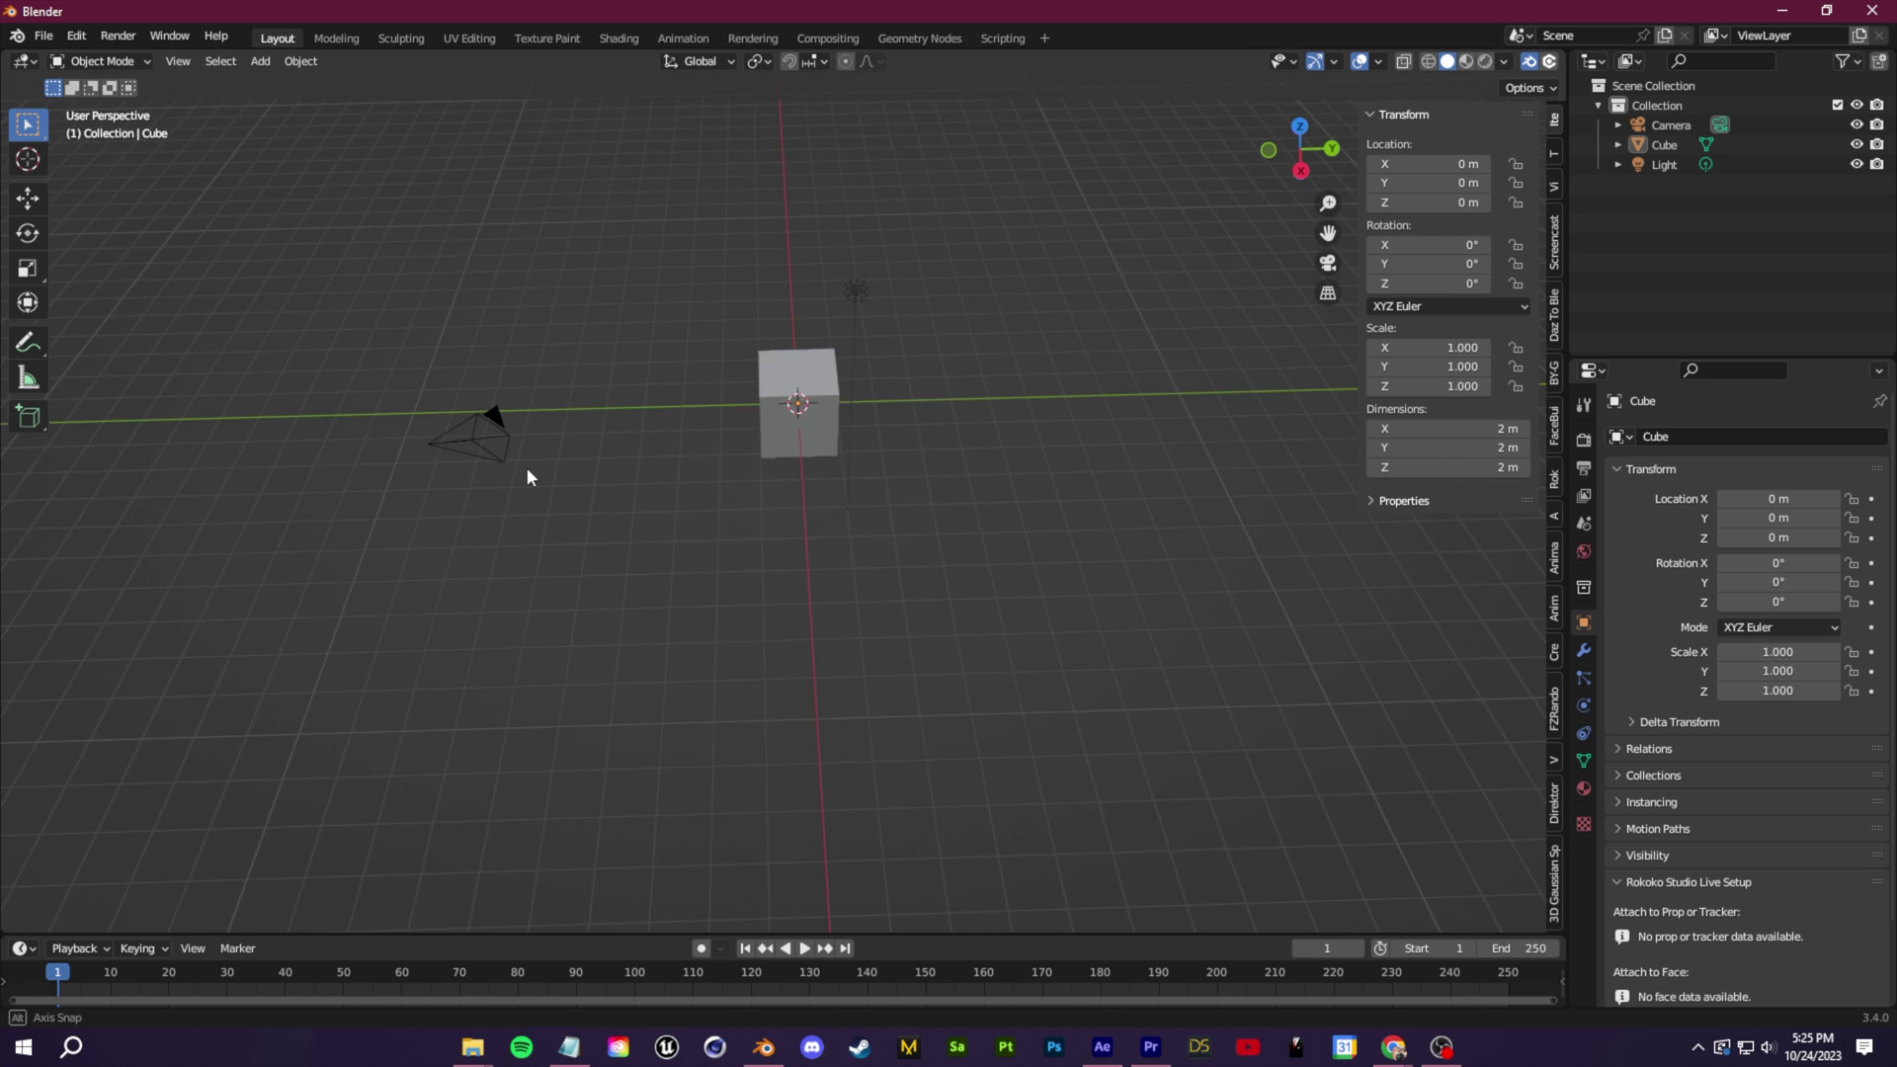
Switch to Blender and delete the default camera, cube and light
drag(317, 114, 1064, 741)
key(Delete)
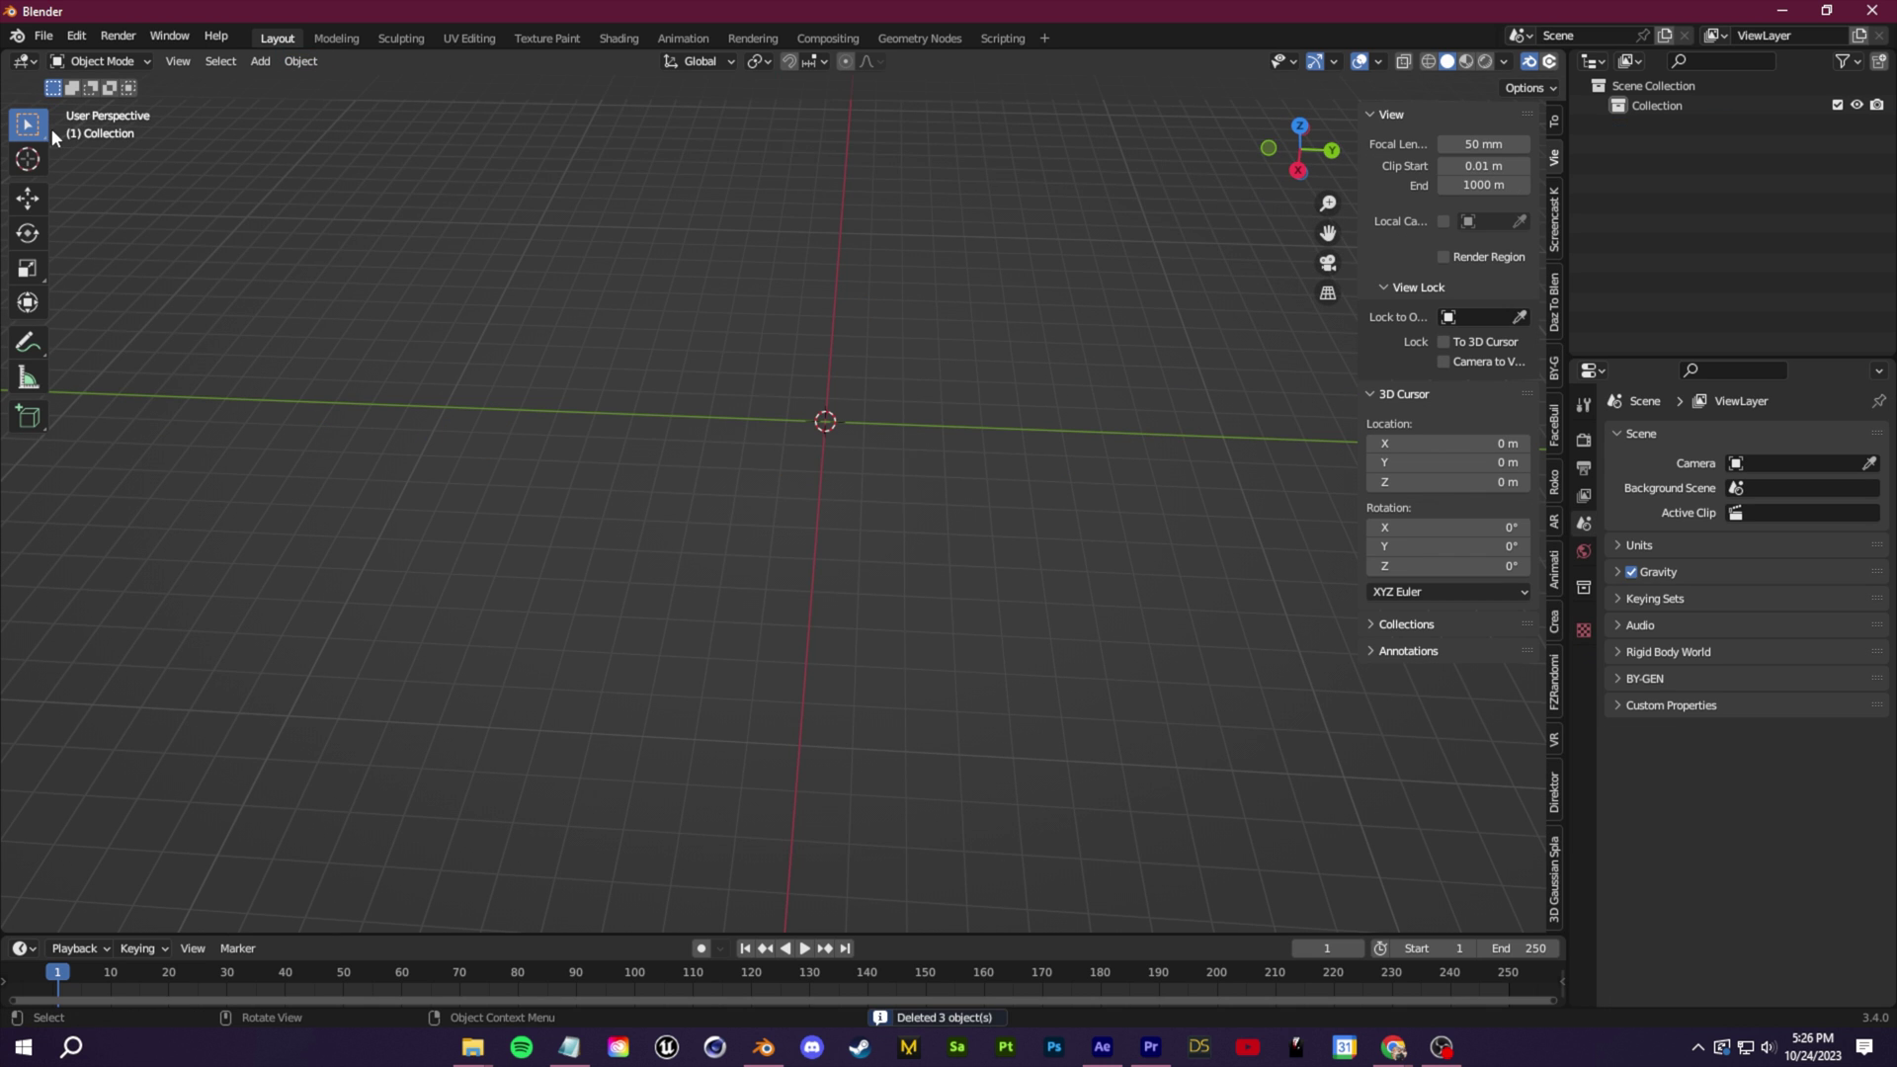
Install the add-on from blender-addon.zip in the inner gaussian-splatting-blender-addon-master folder through the add-on preferences
click(76, 35)
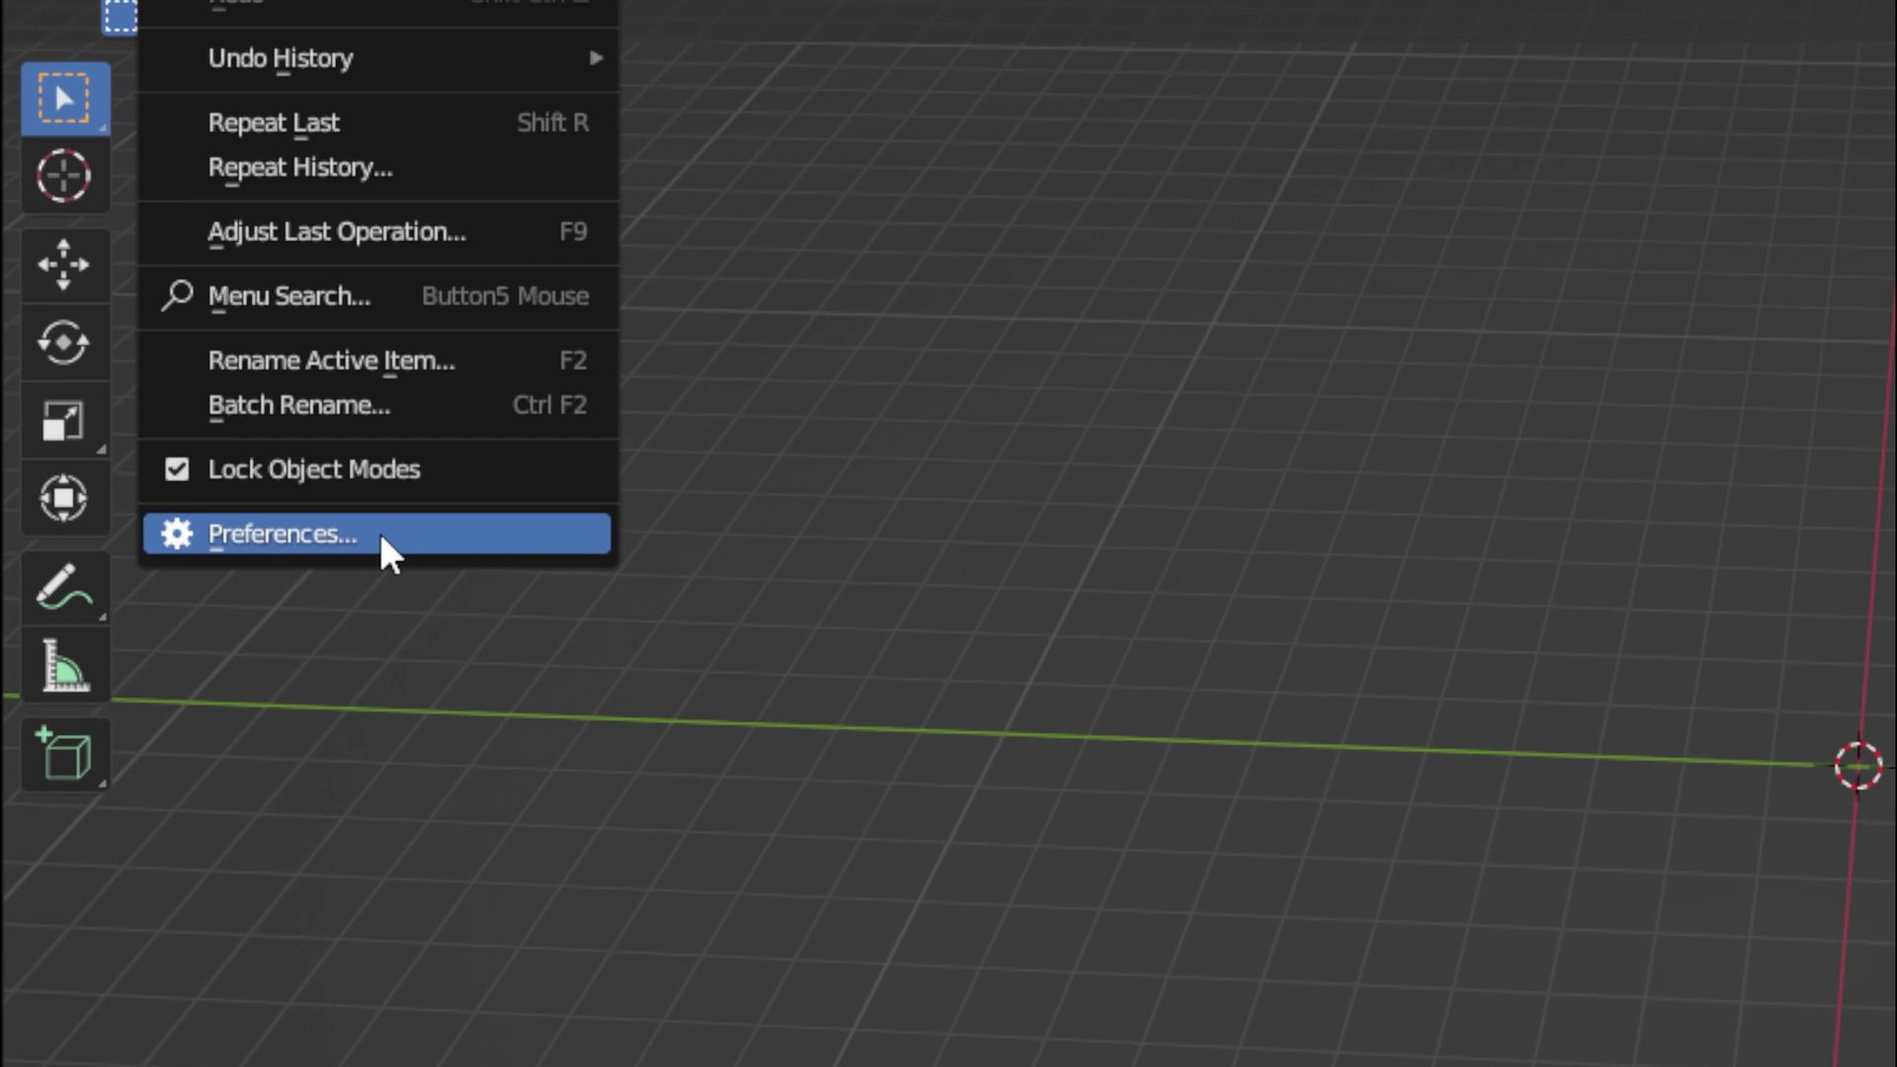
click(165, 324)
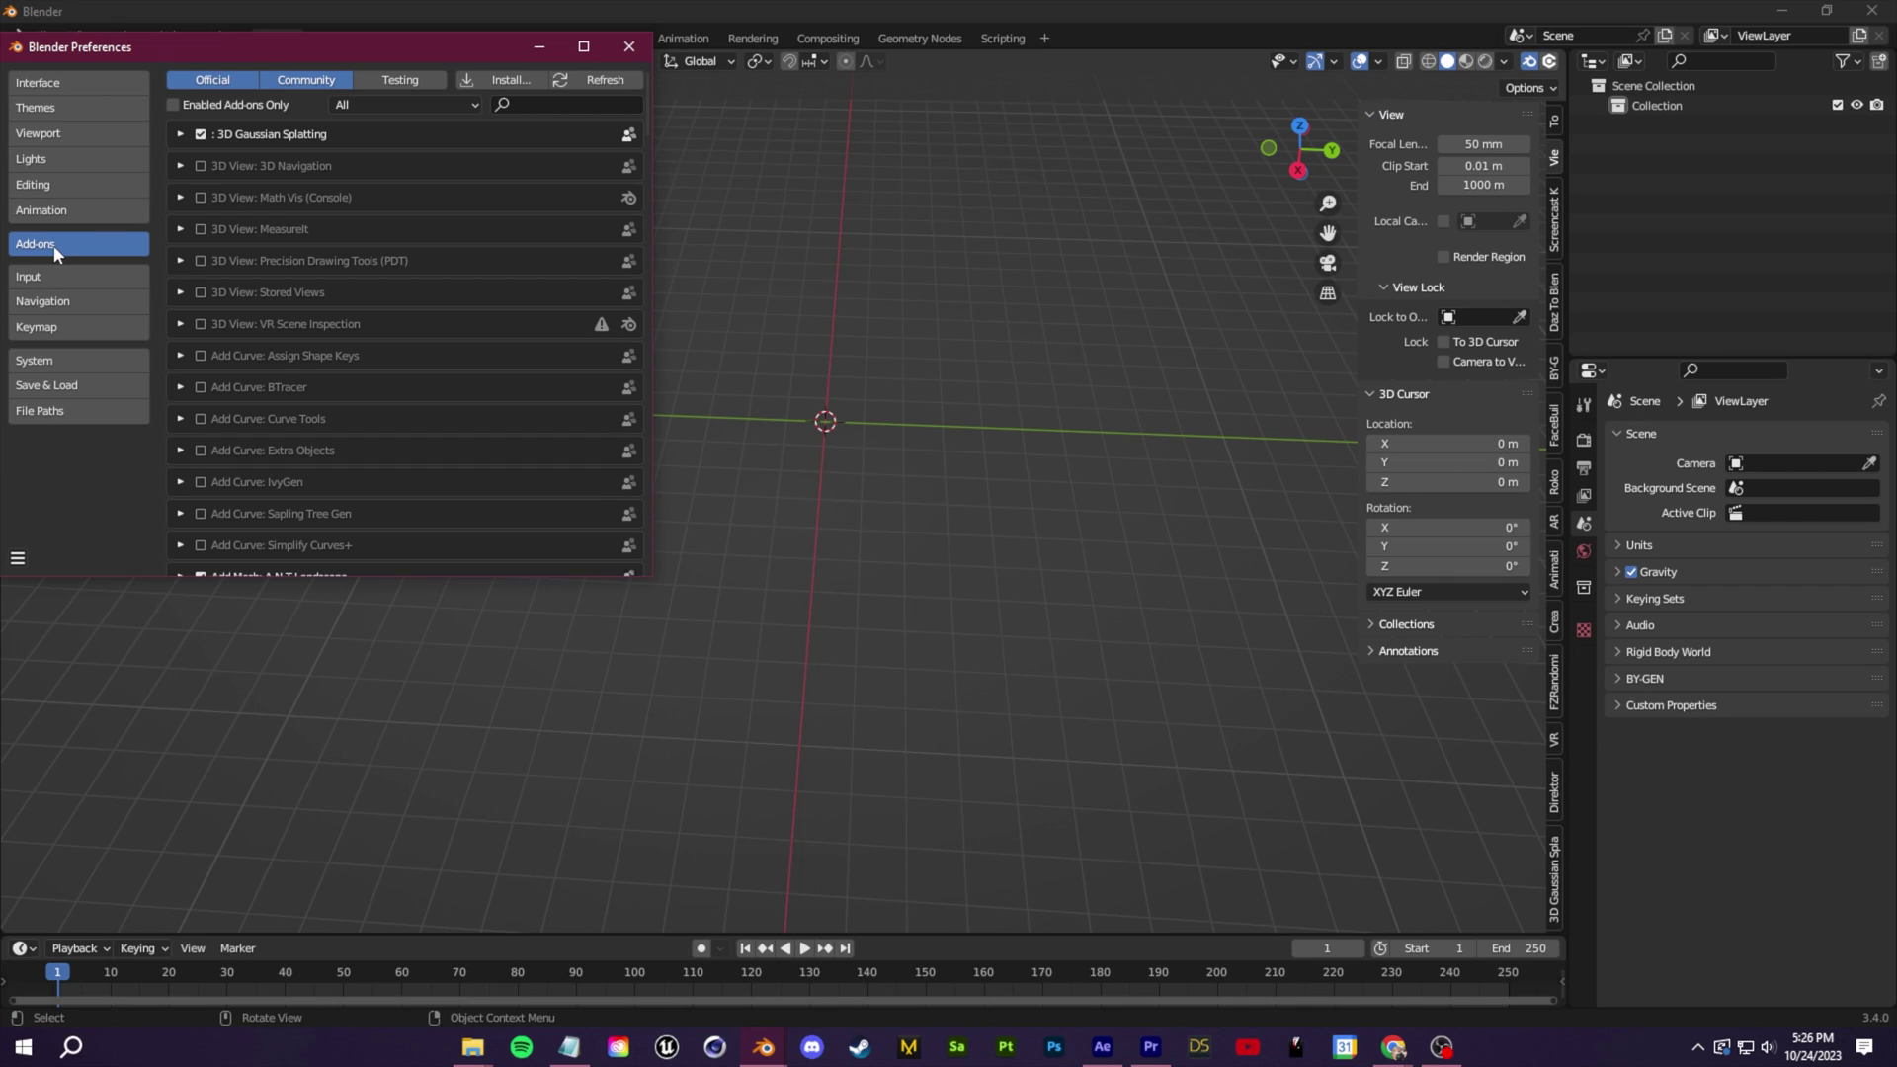
click(497, 80)
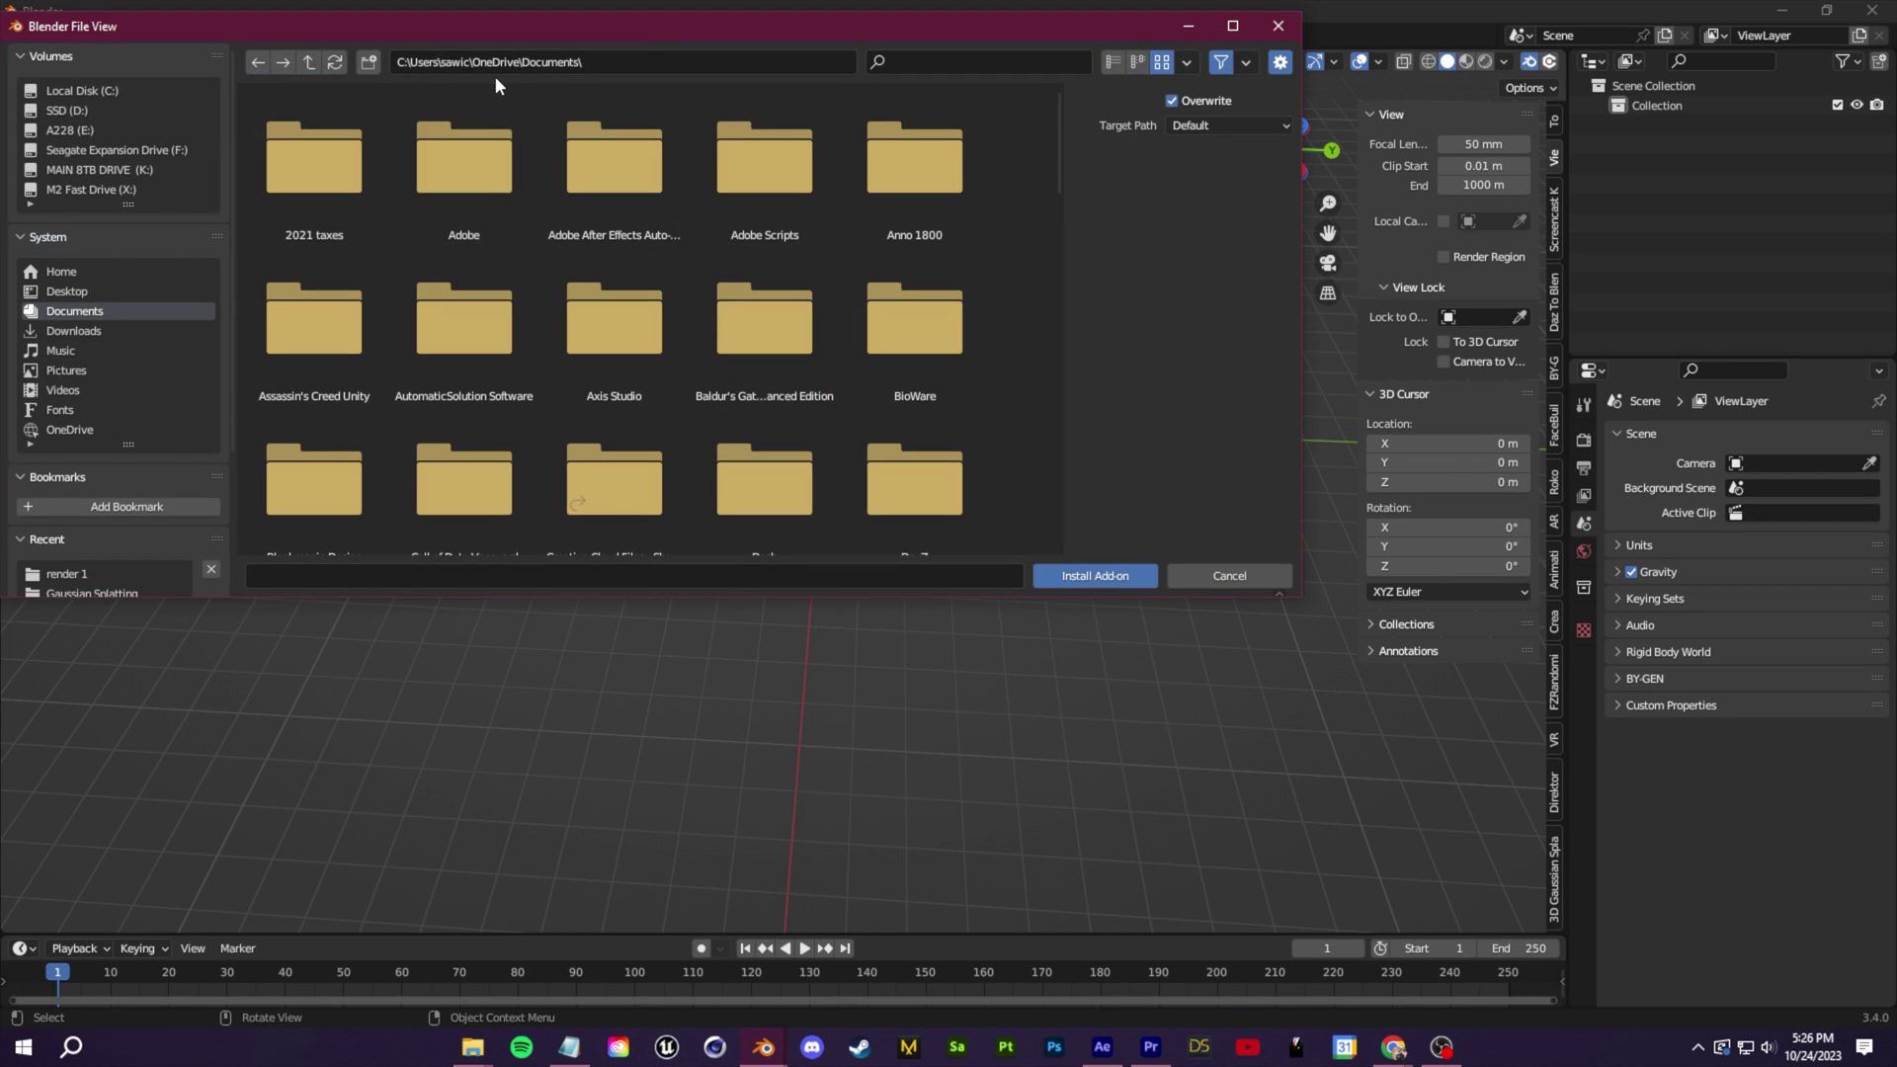
click(122, 594)
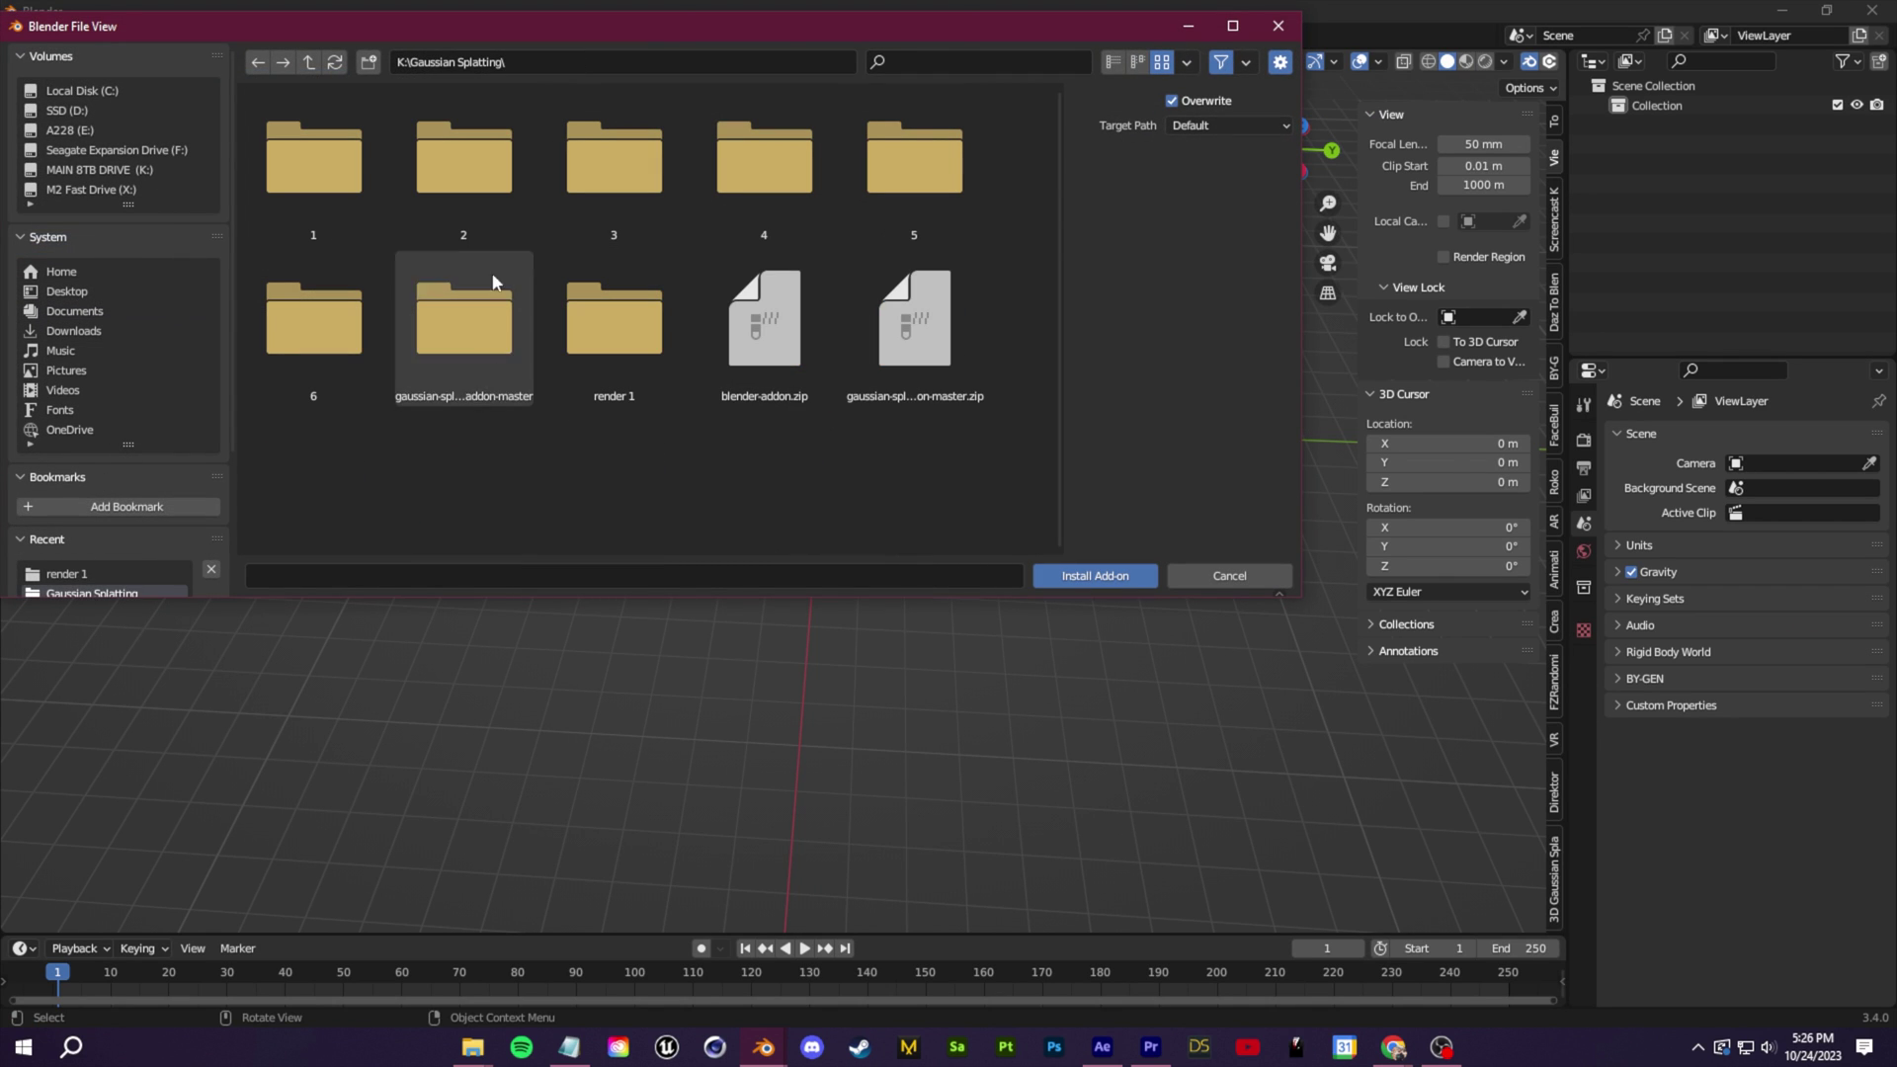
double_click(463, 326)
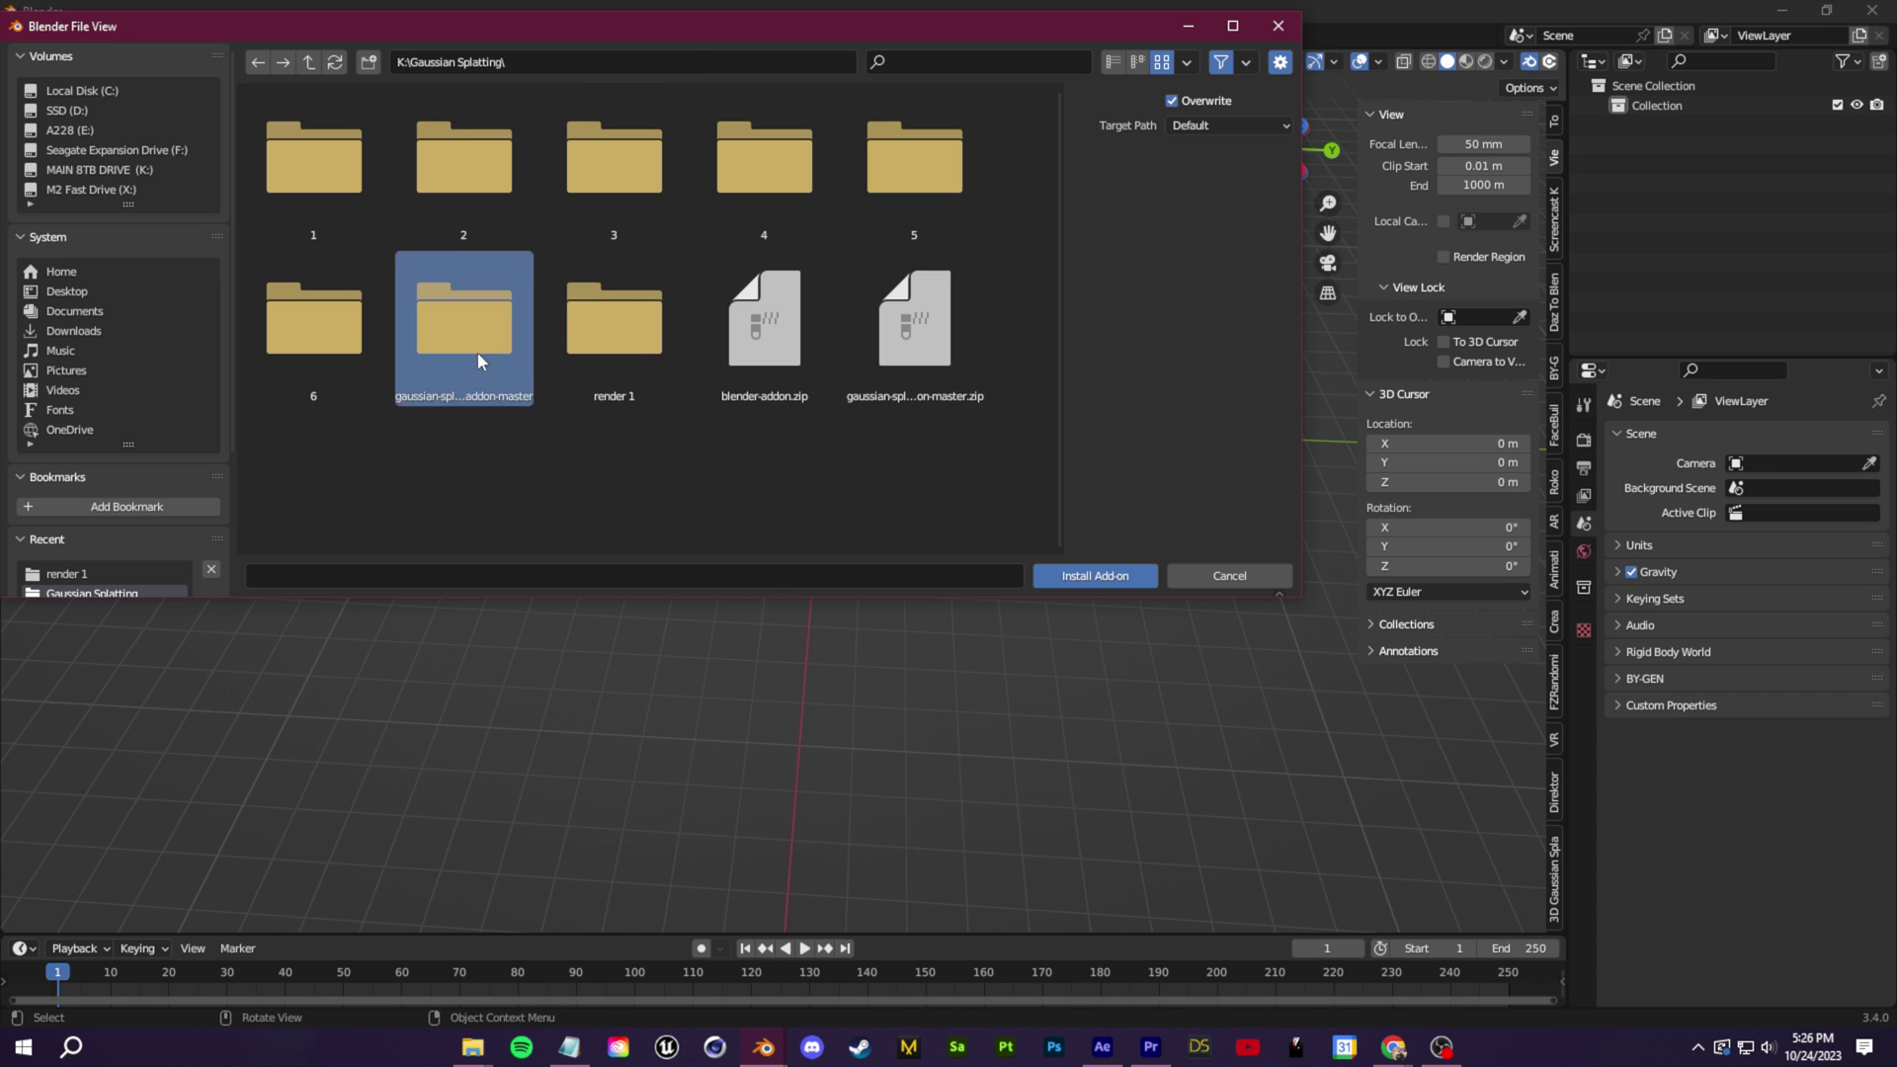
double_click(306, 172)
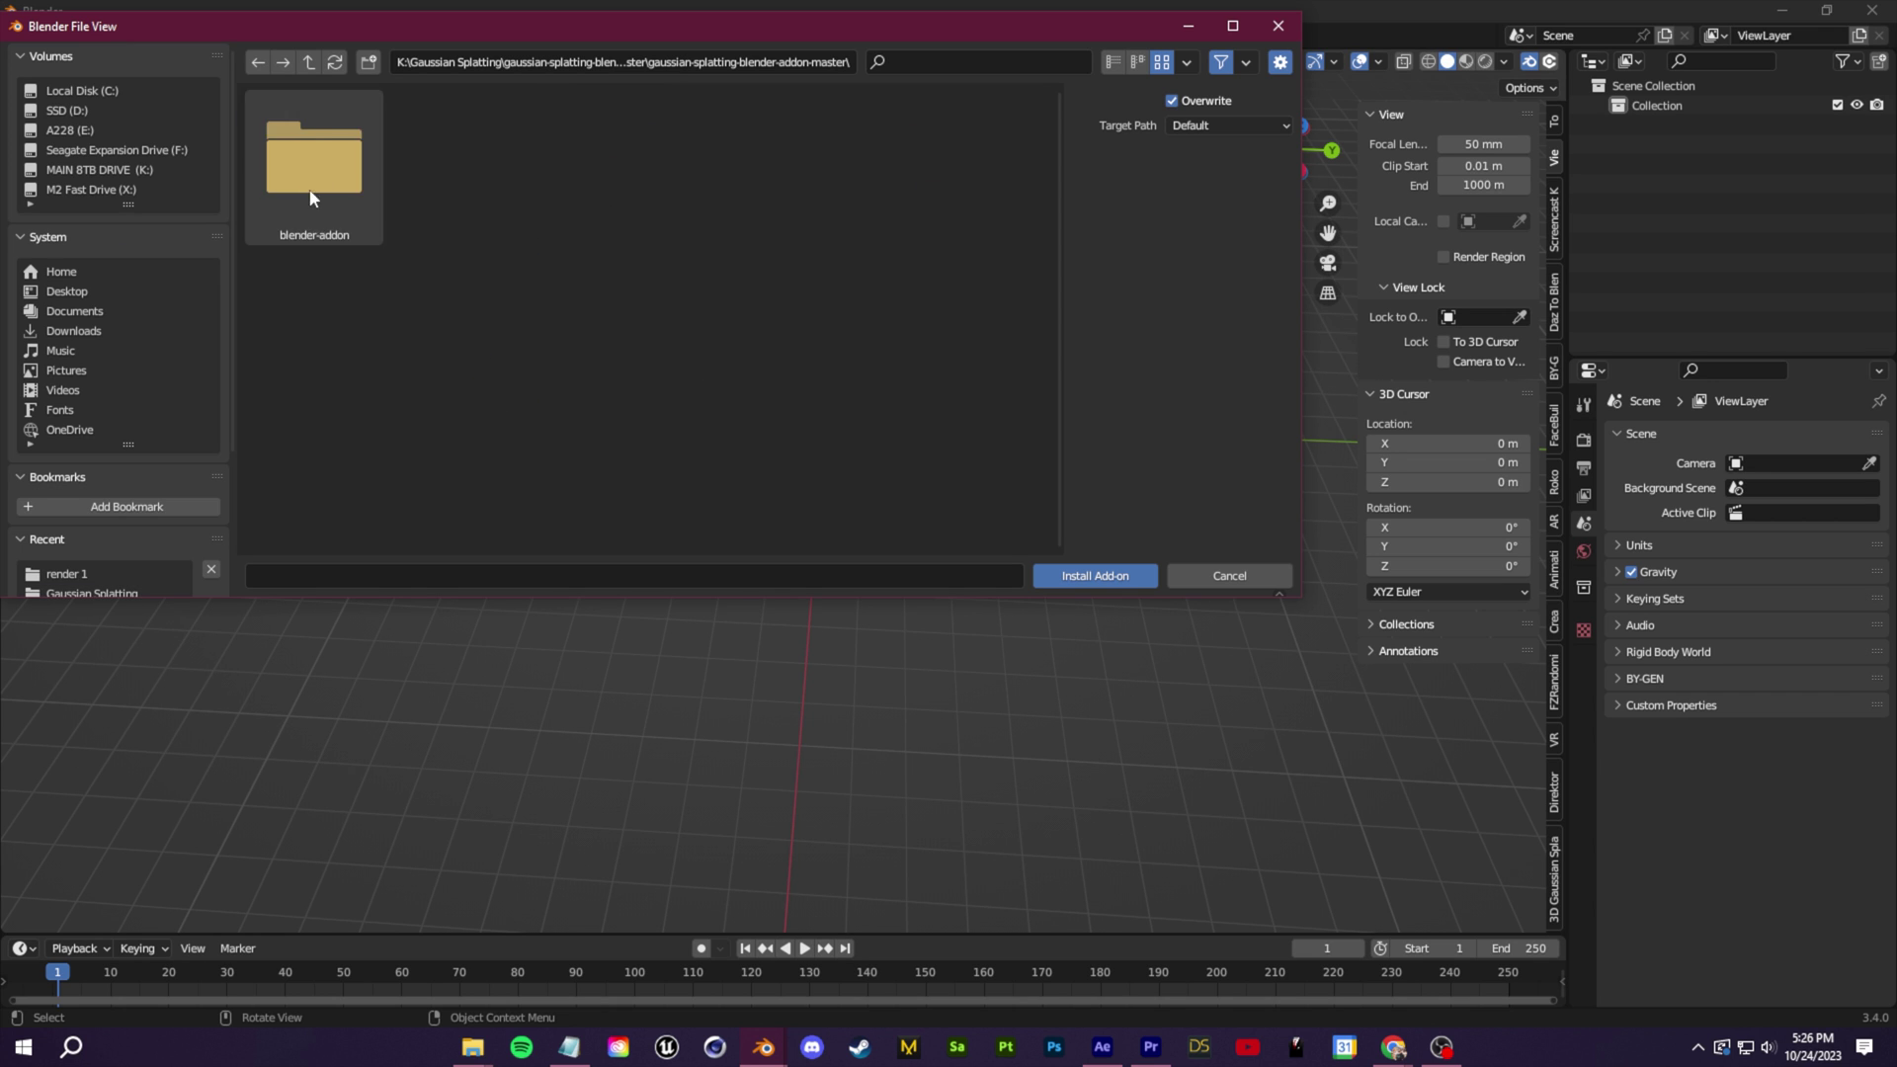
click(474, 181)
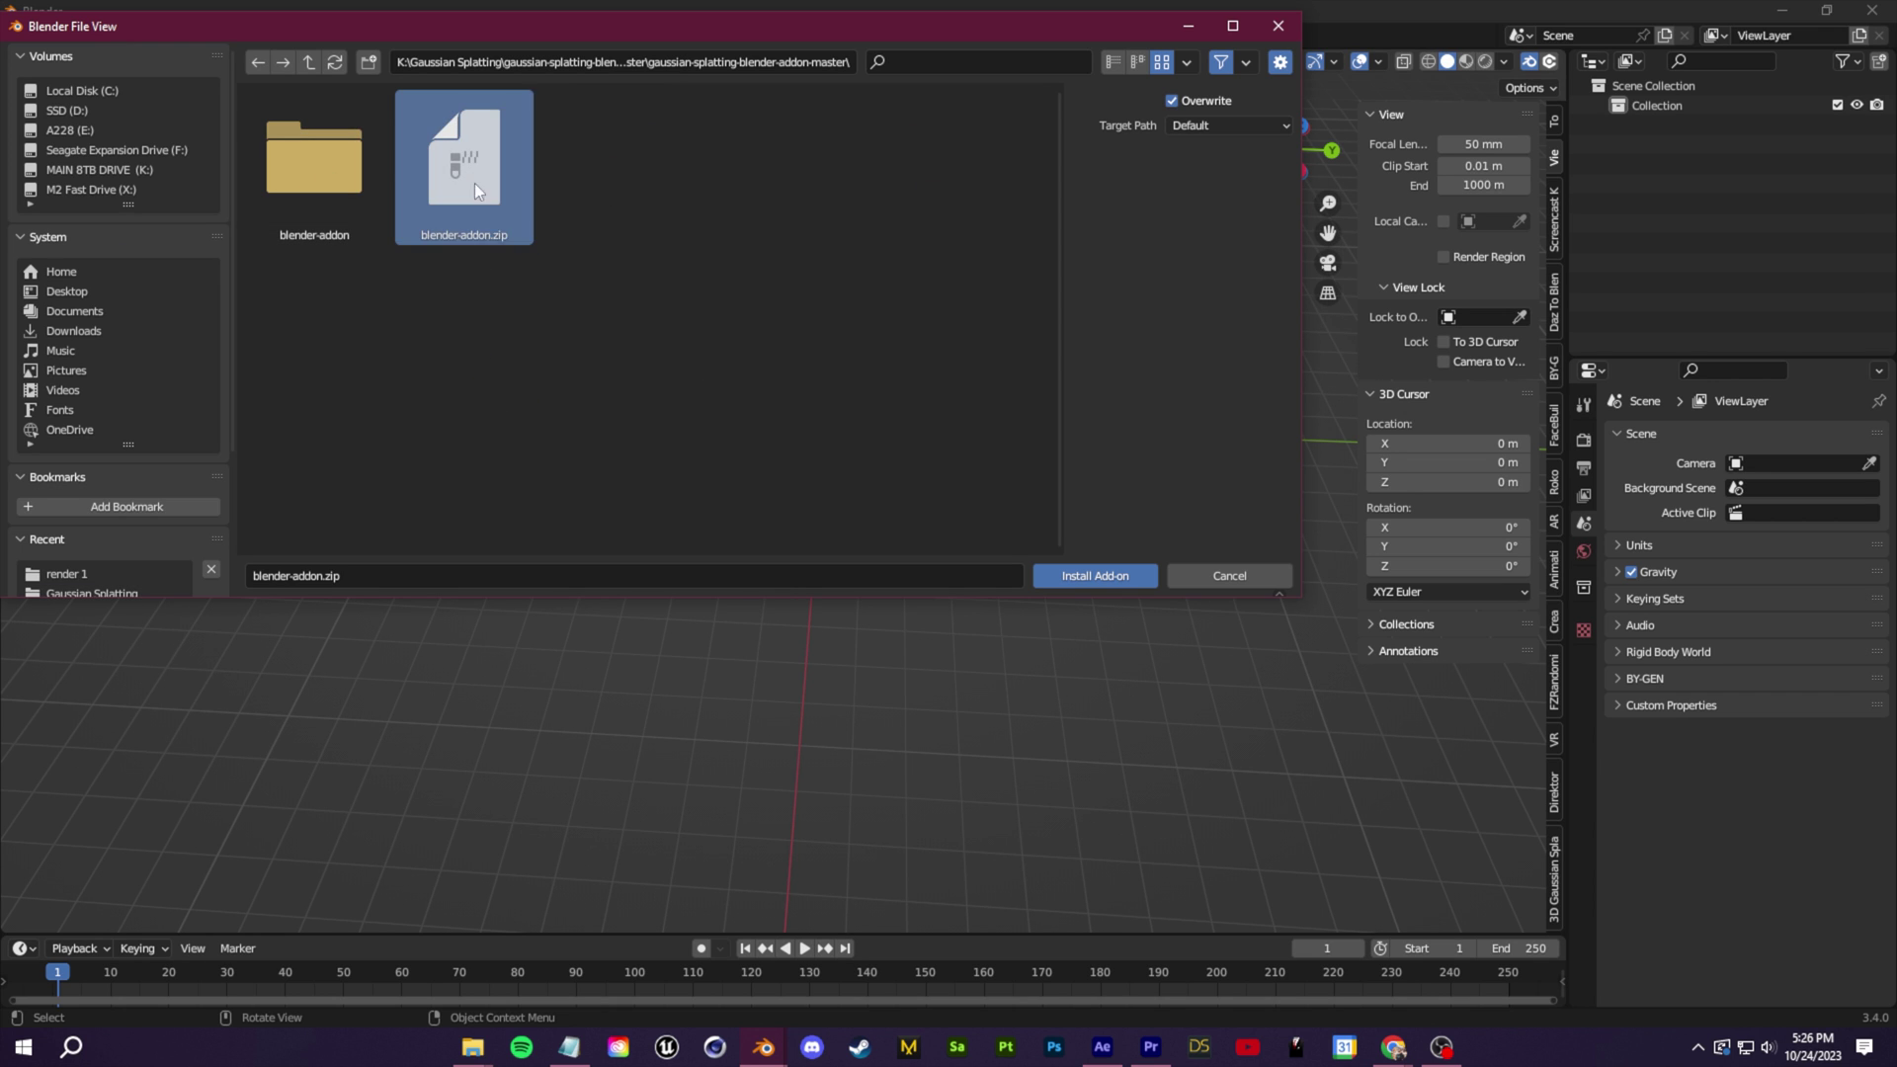
click(1130, 576)
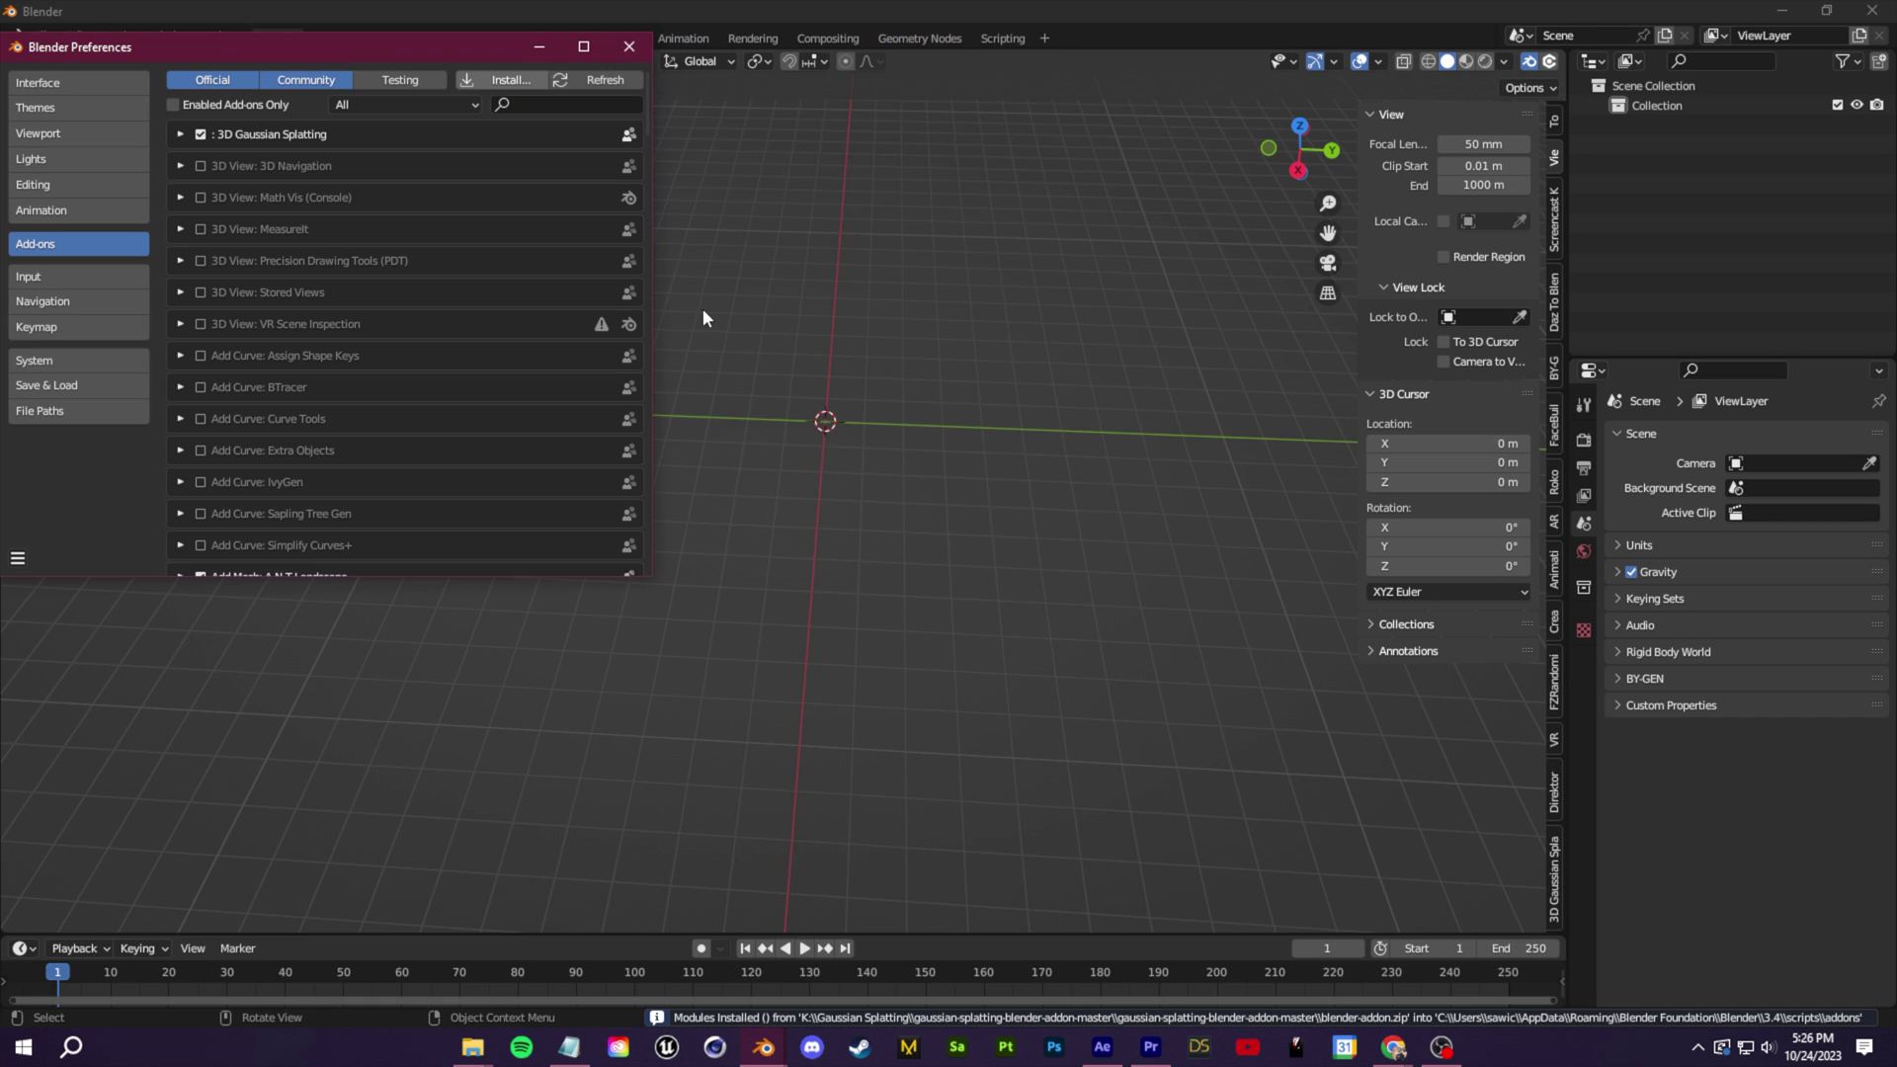
Search the add-ons for "gaussian"
click(561, 103)
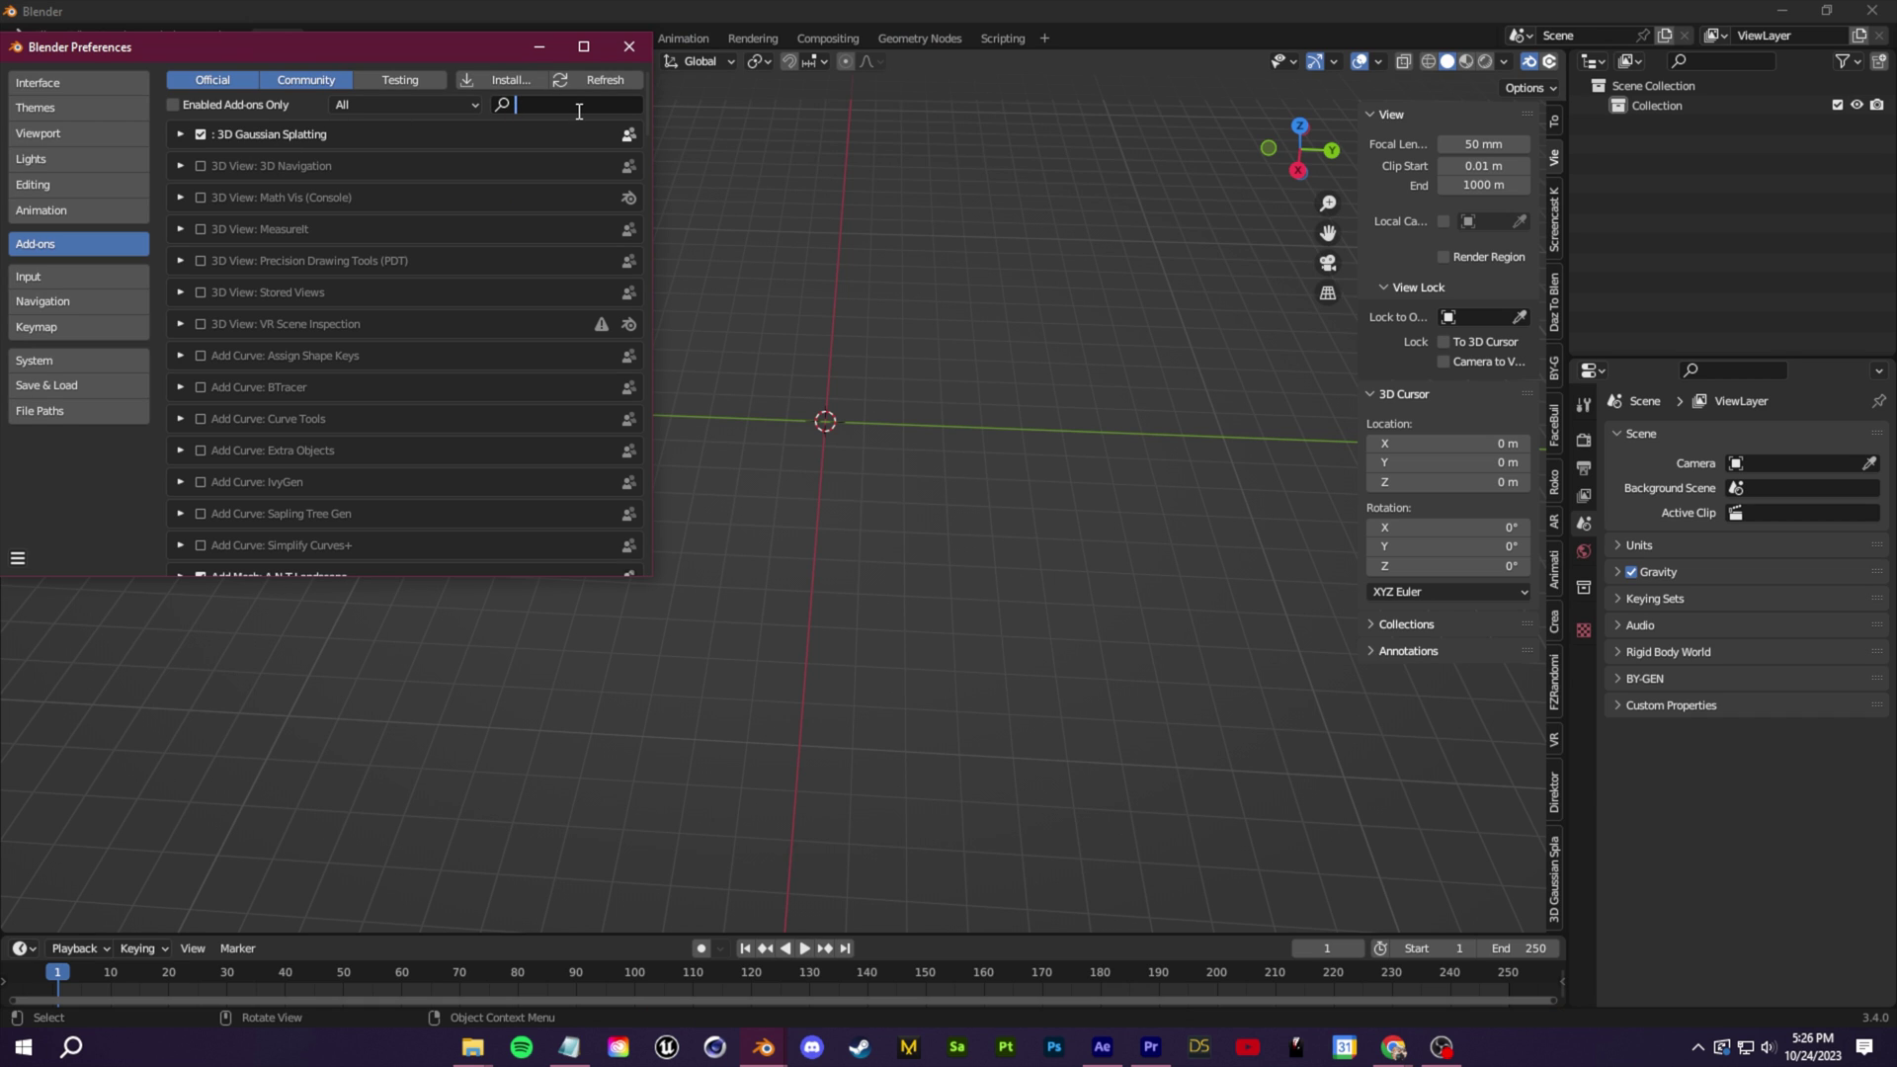
text(gaussian)
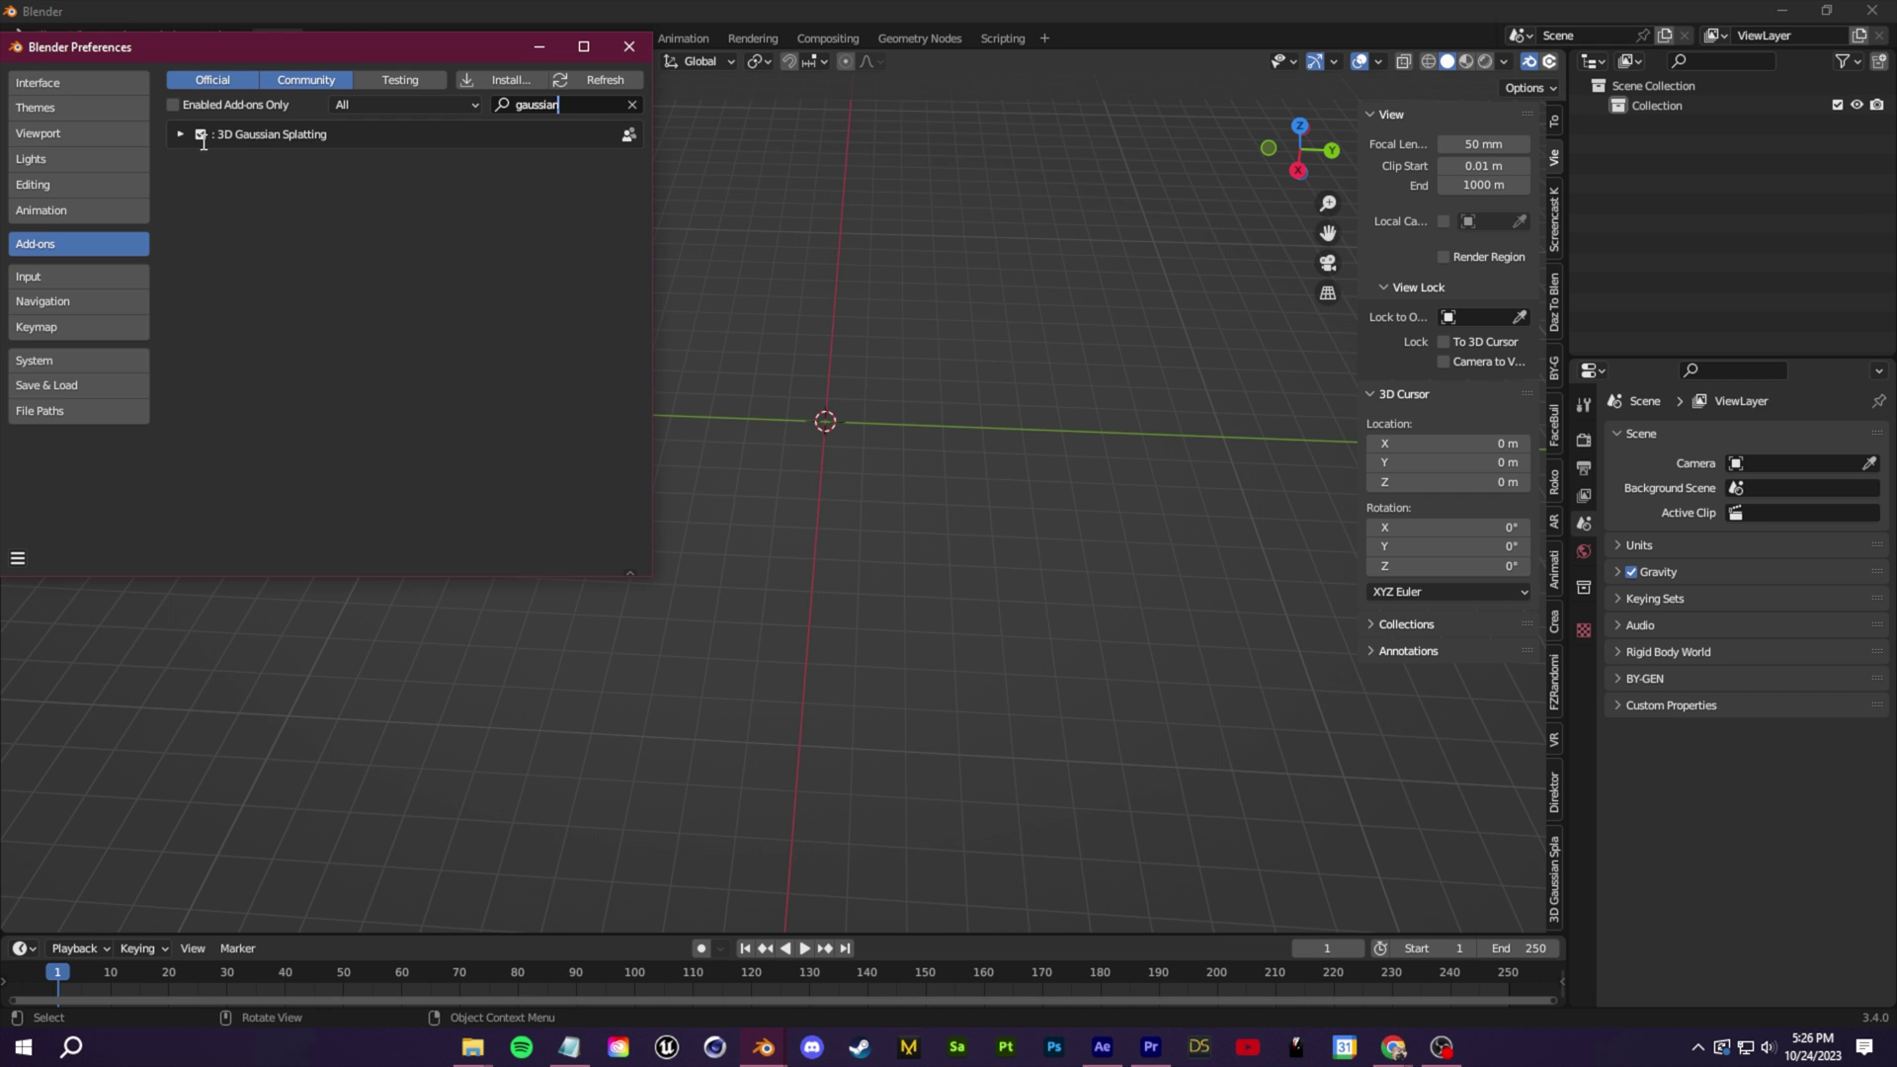
Close the preferences and import splat (1).ply from the Gaussian Splatting folder with the 3D Gaussian Splatting add-on
click(628, 45)
scroll(1559, 894, down, 1)
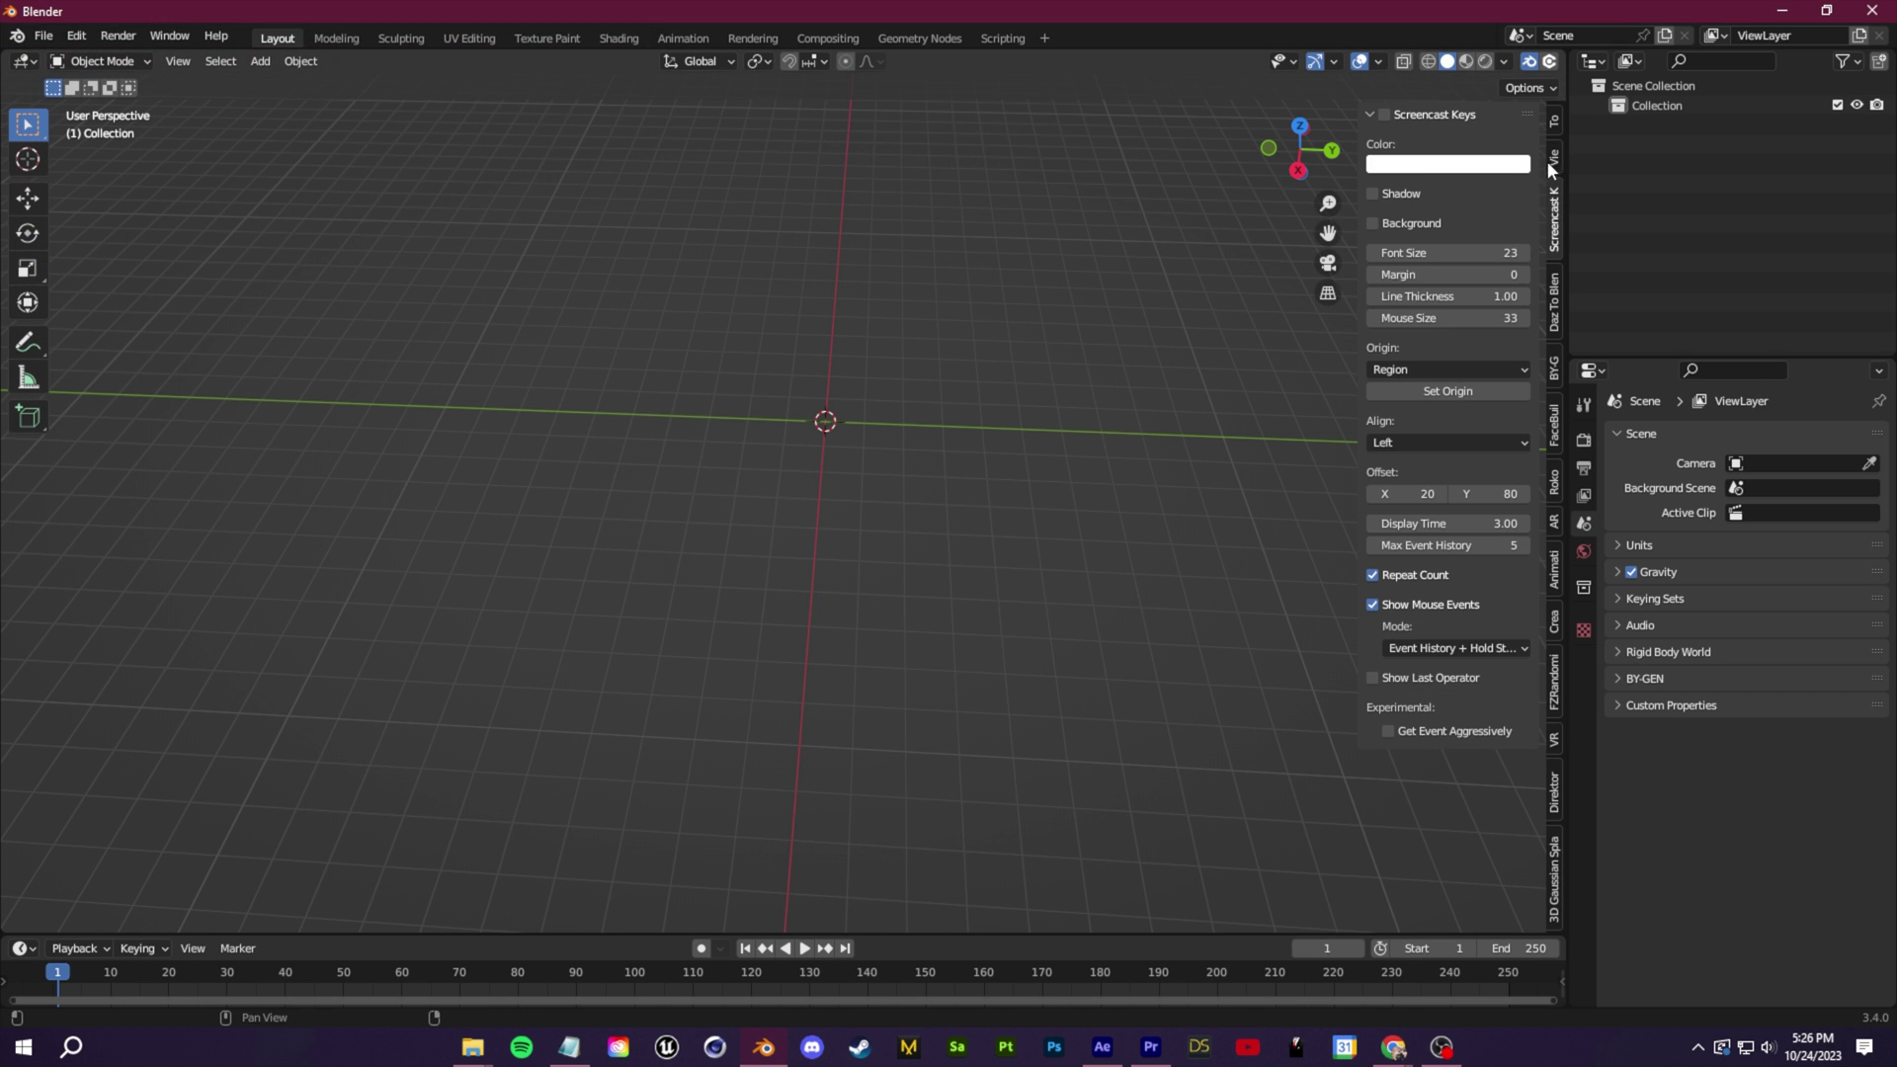
scroll(1556, 905, down, 11)
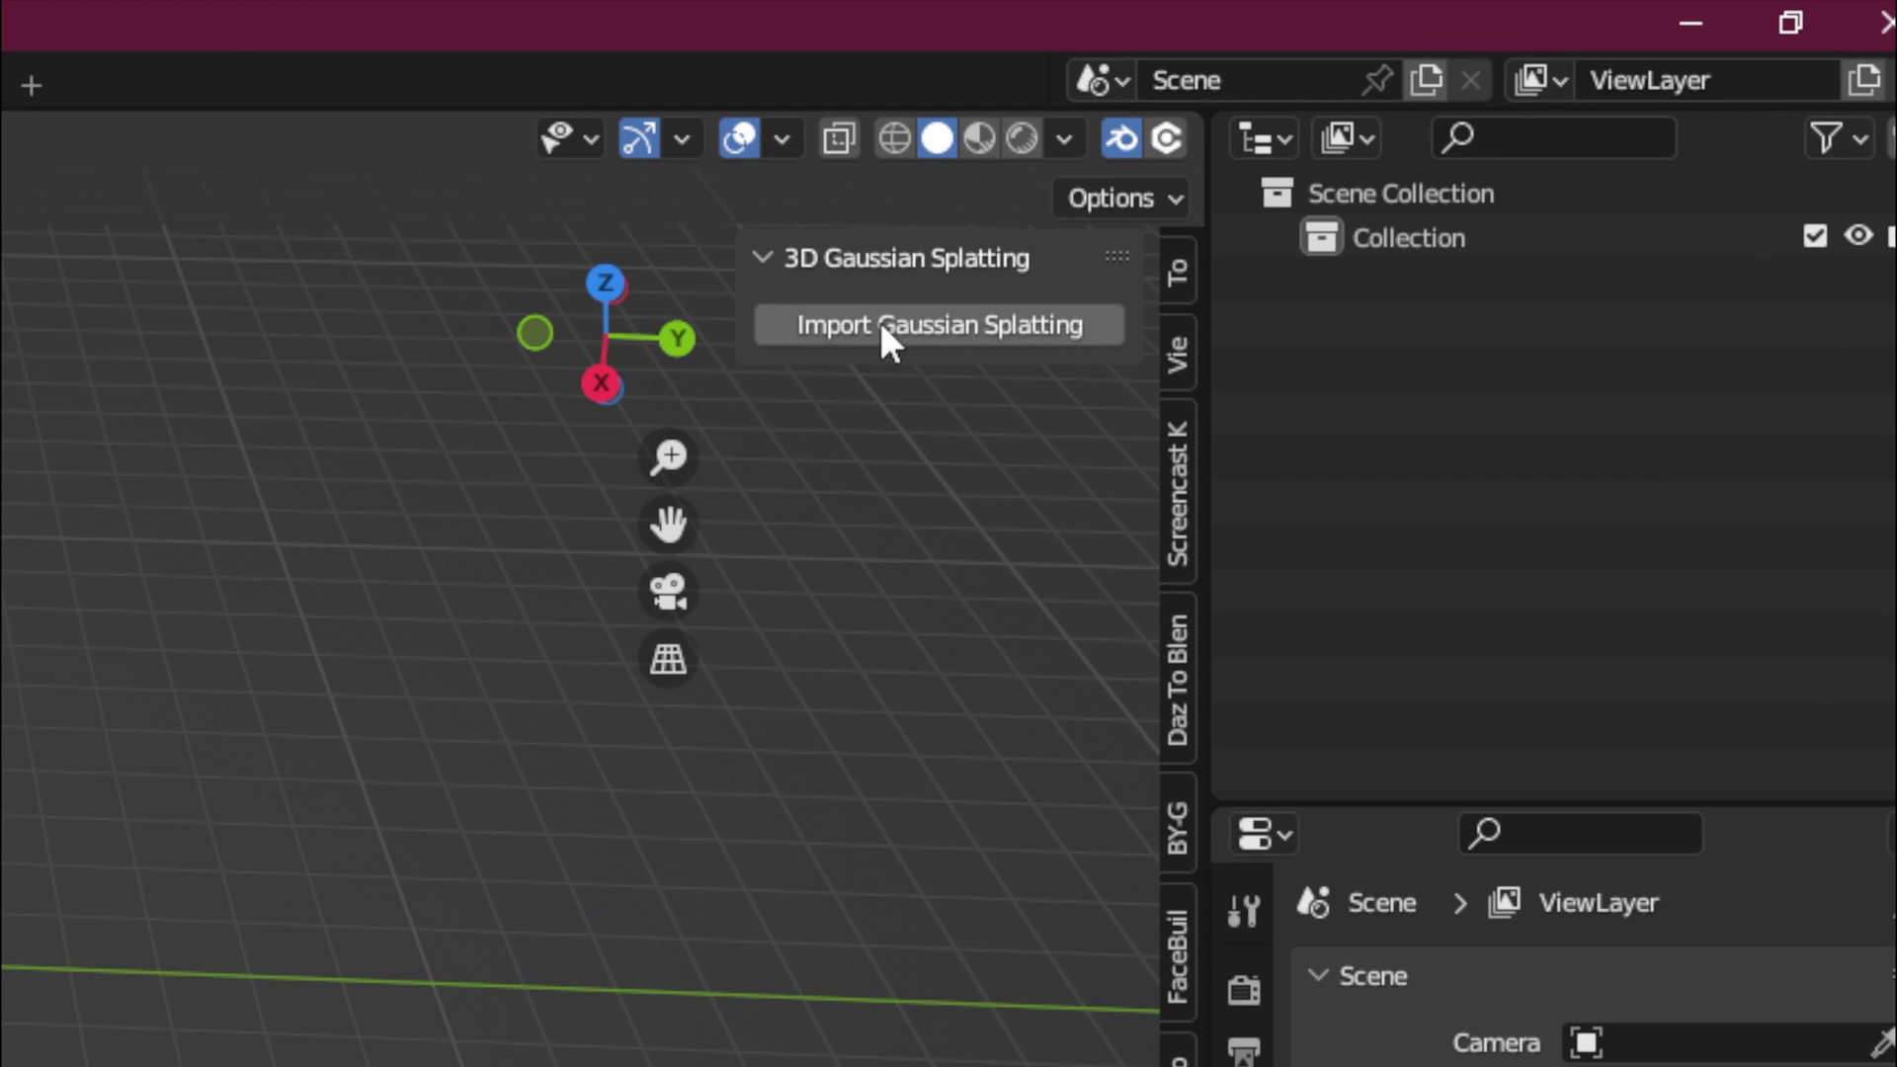
click(977, 327)
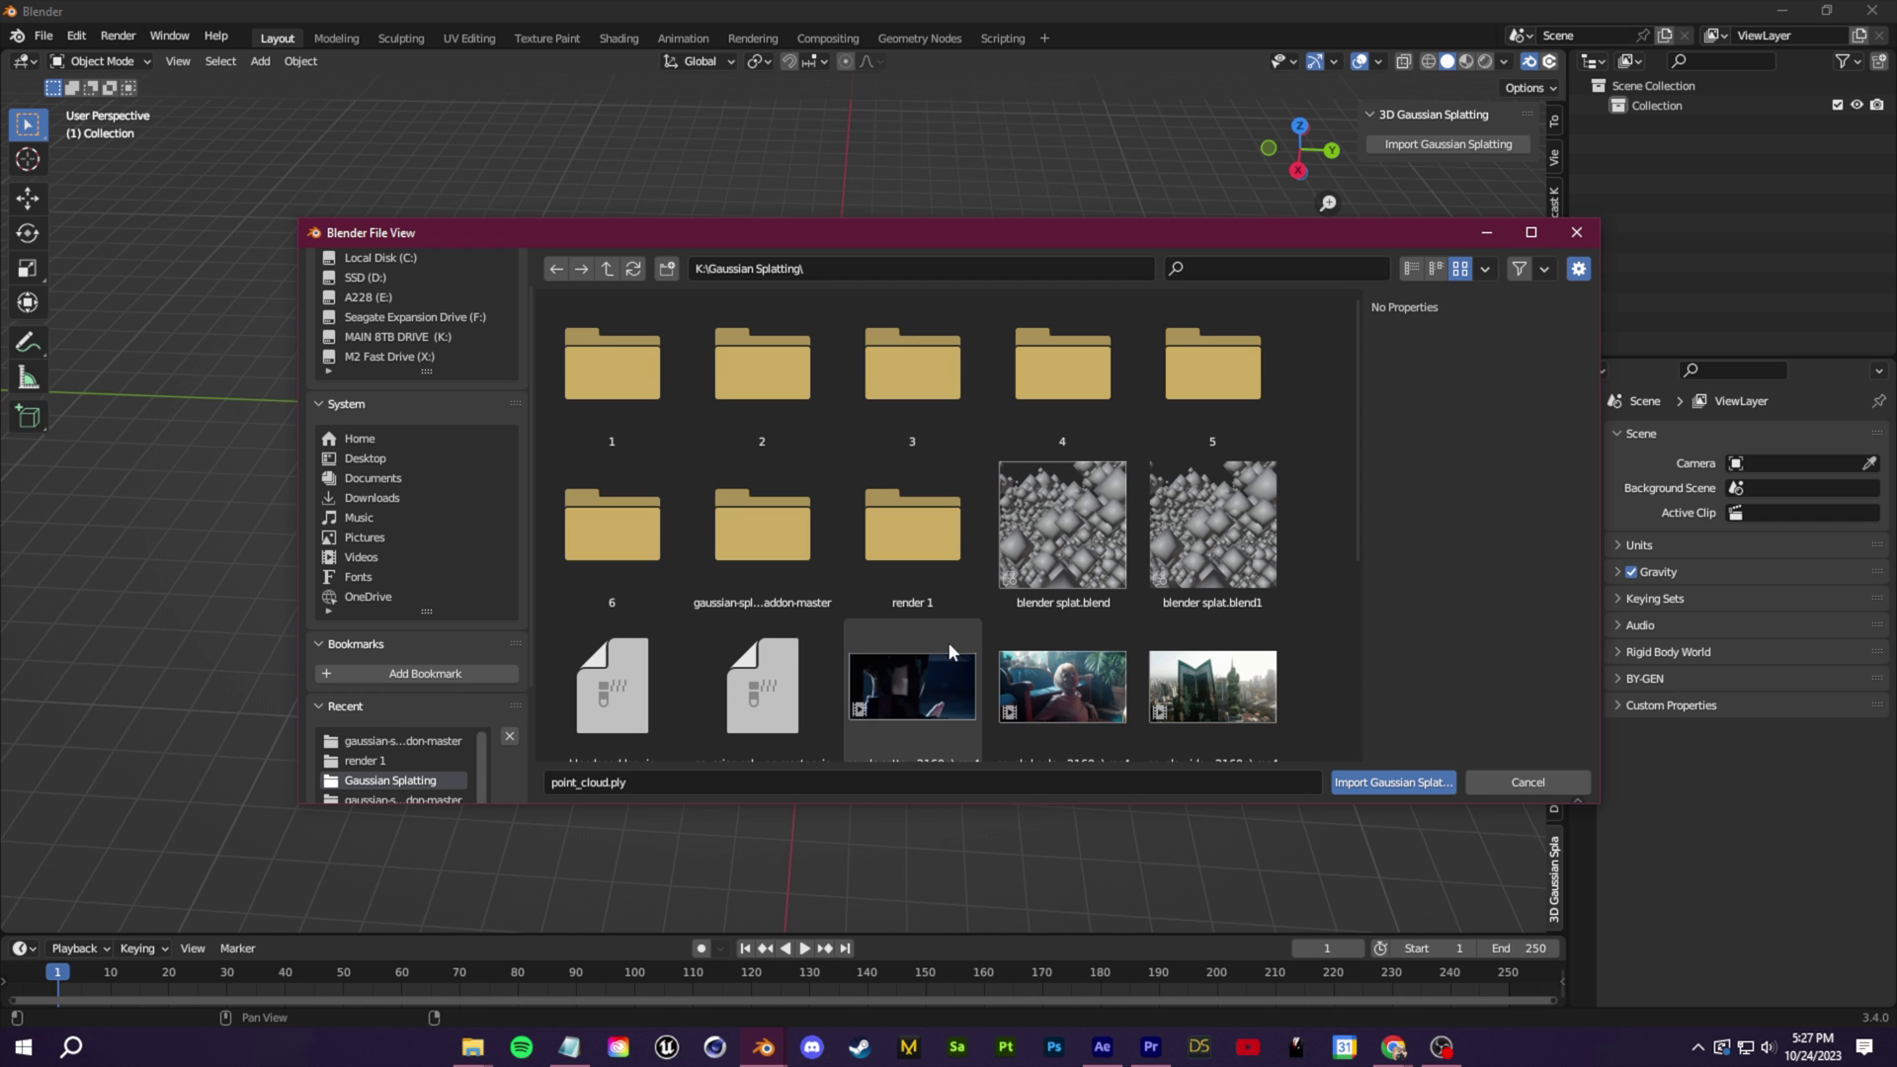
scroll(937, 633, down, 3)
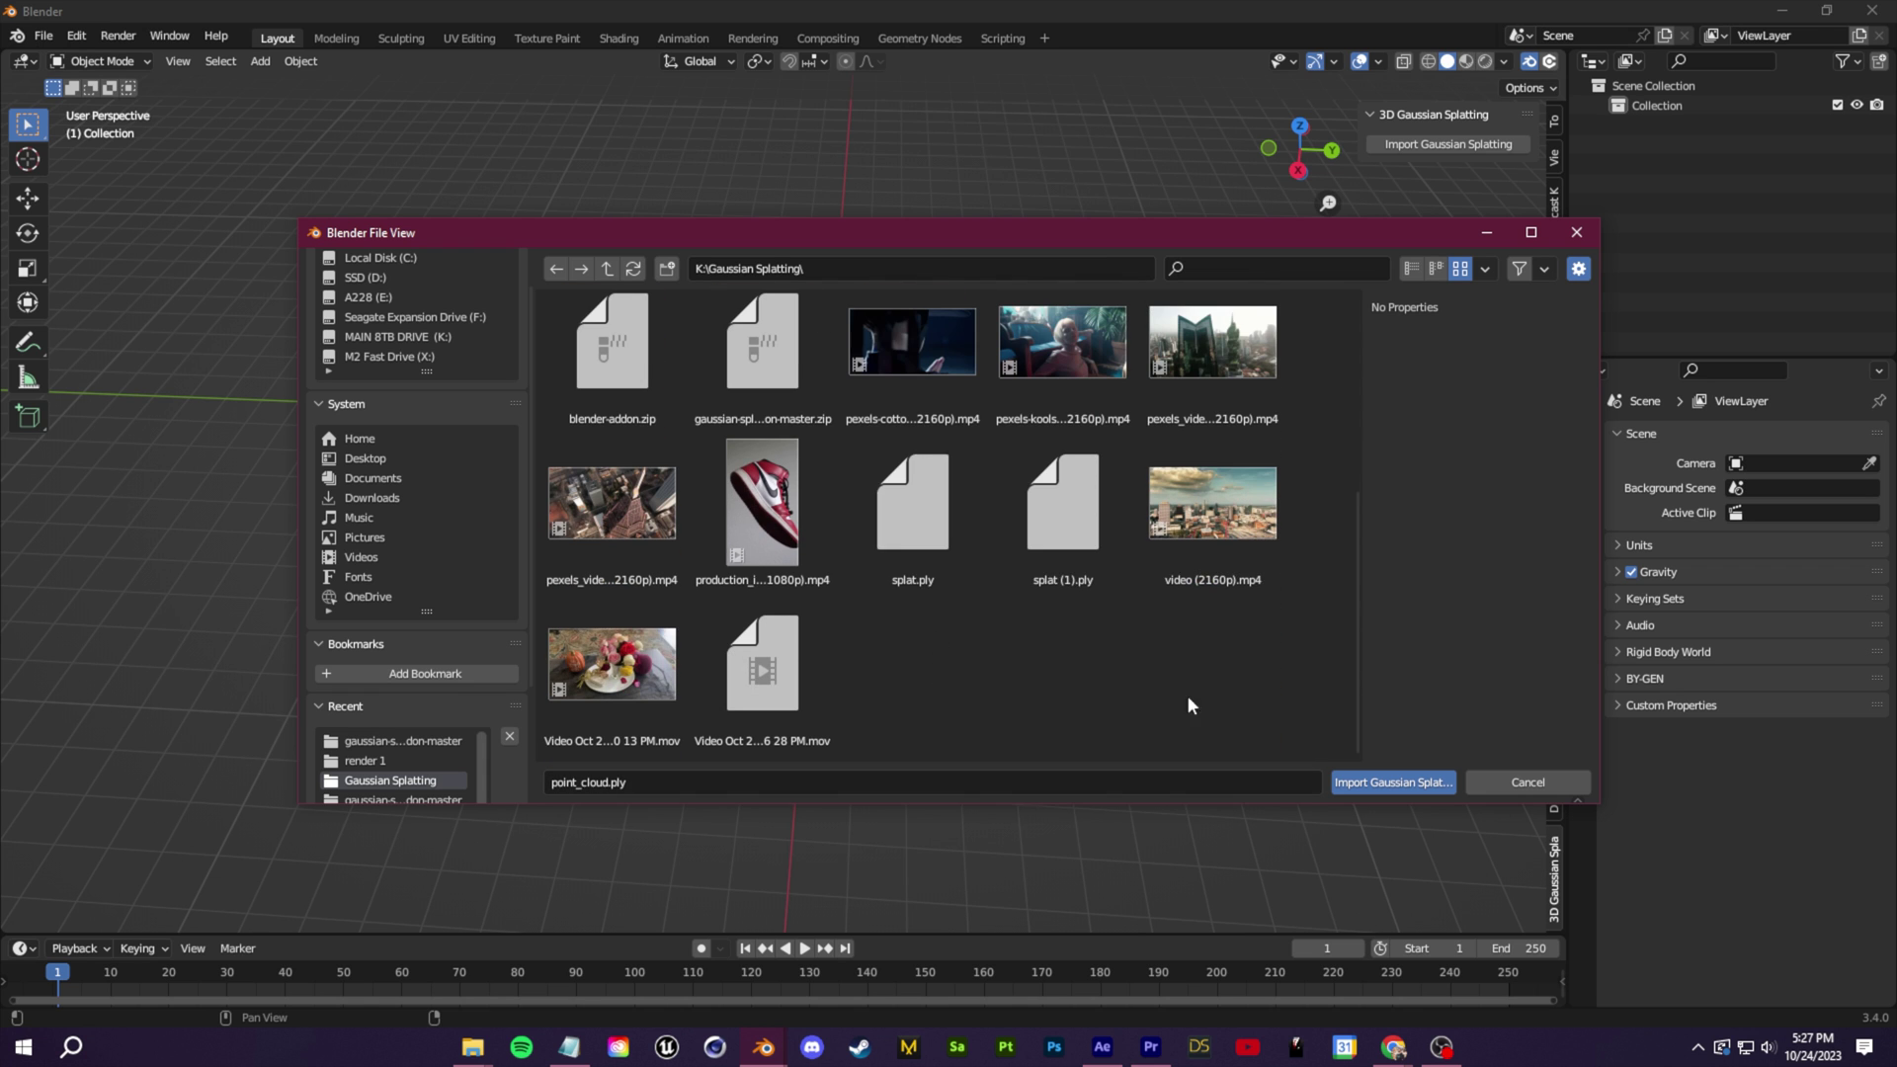
click(1124, 583)
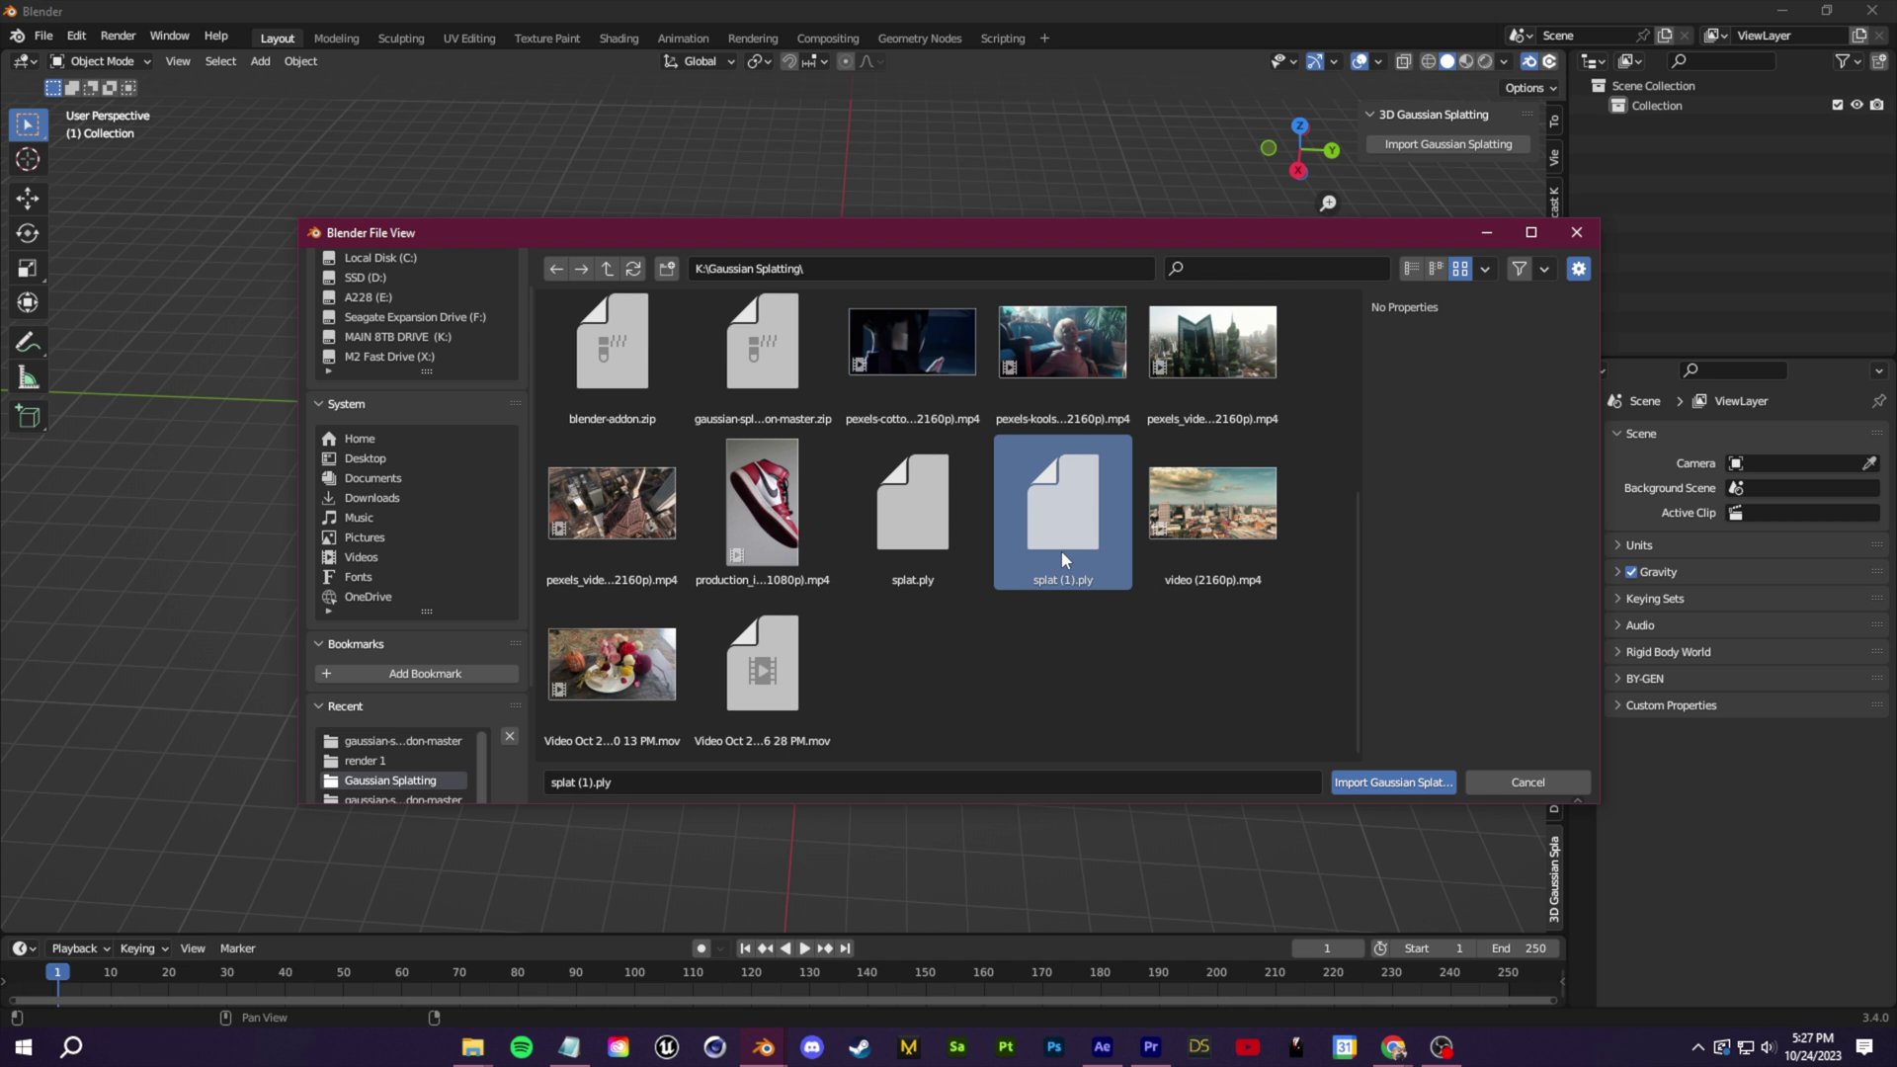
click(1401, 782)
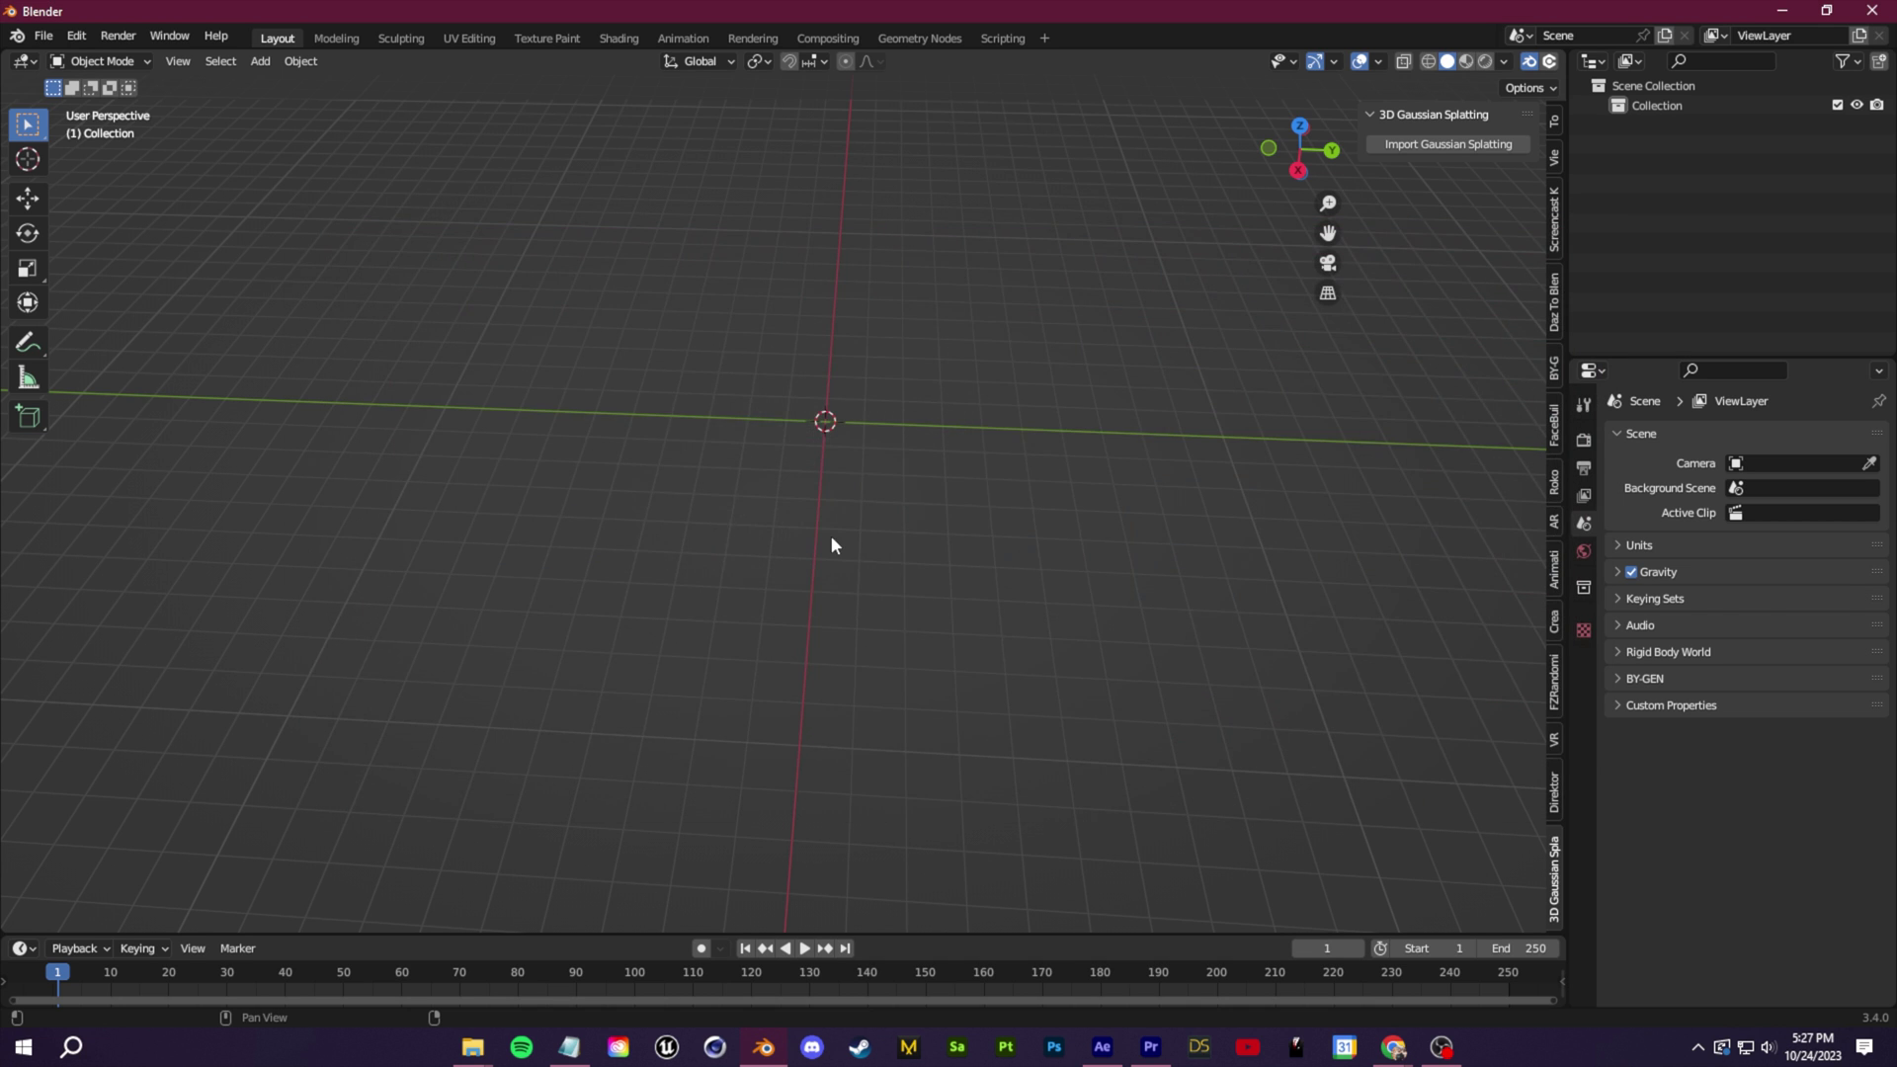
Set the imported splat's X rotation to 0°
click(1791, 562)
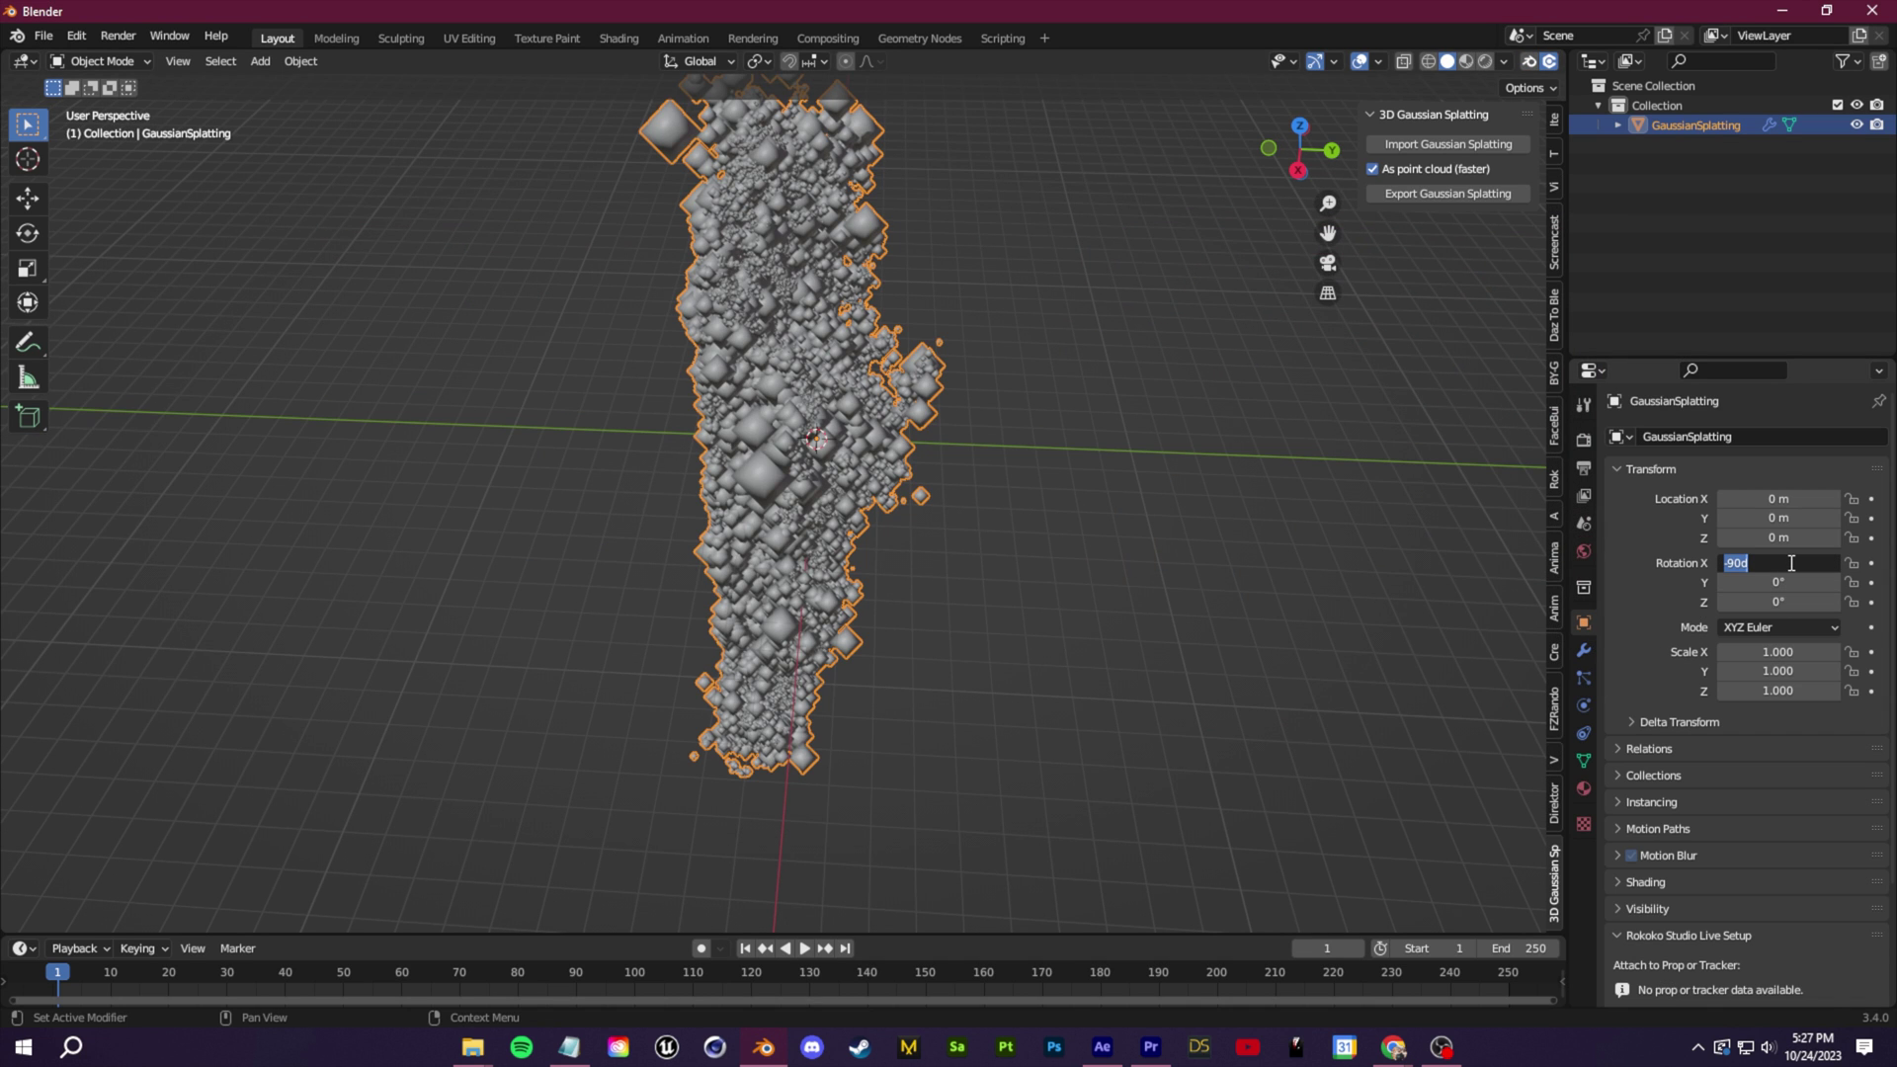
text(0)
key(Return)
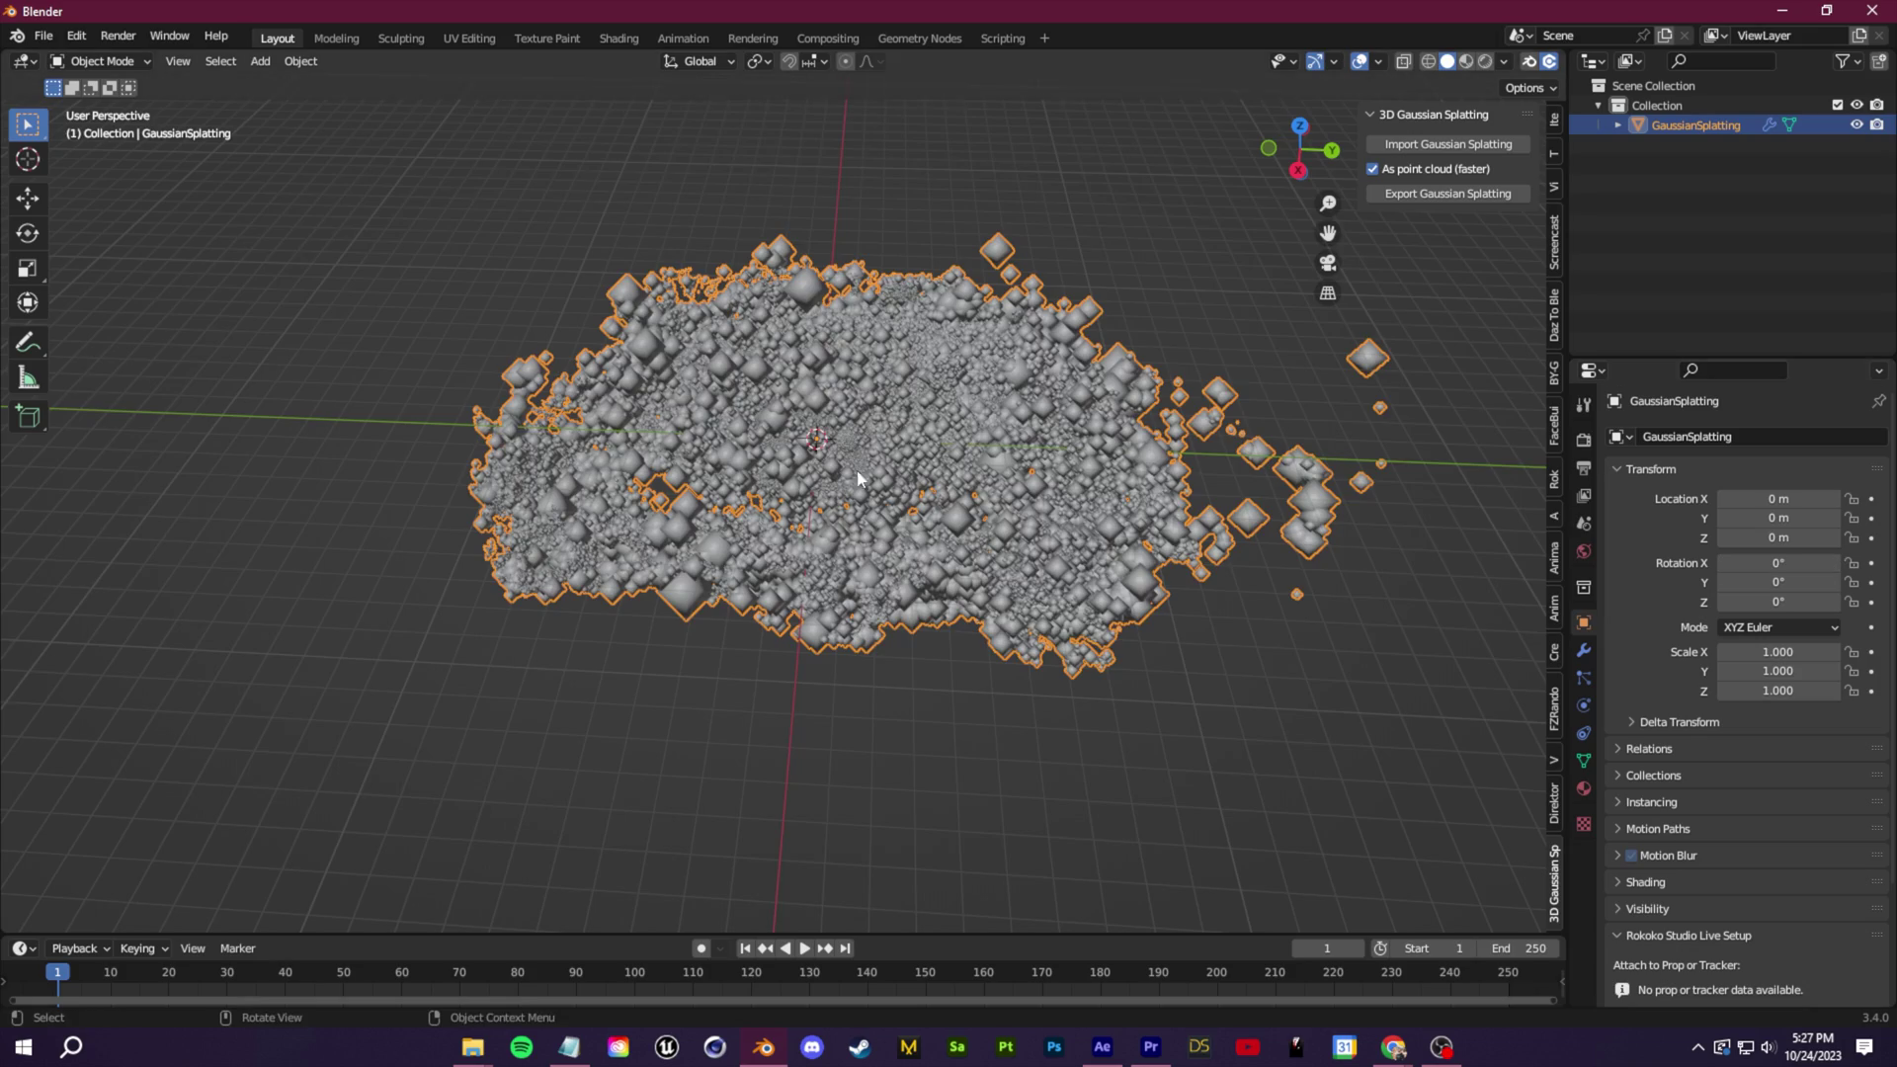
scroll(751, 475, up, 3)
middle_drag(751, 474, 790, 516)
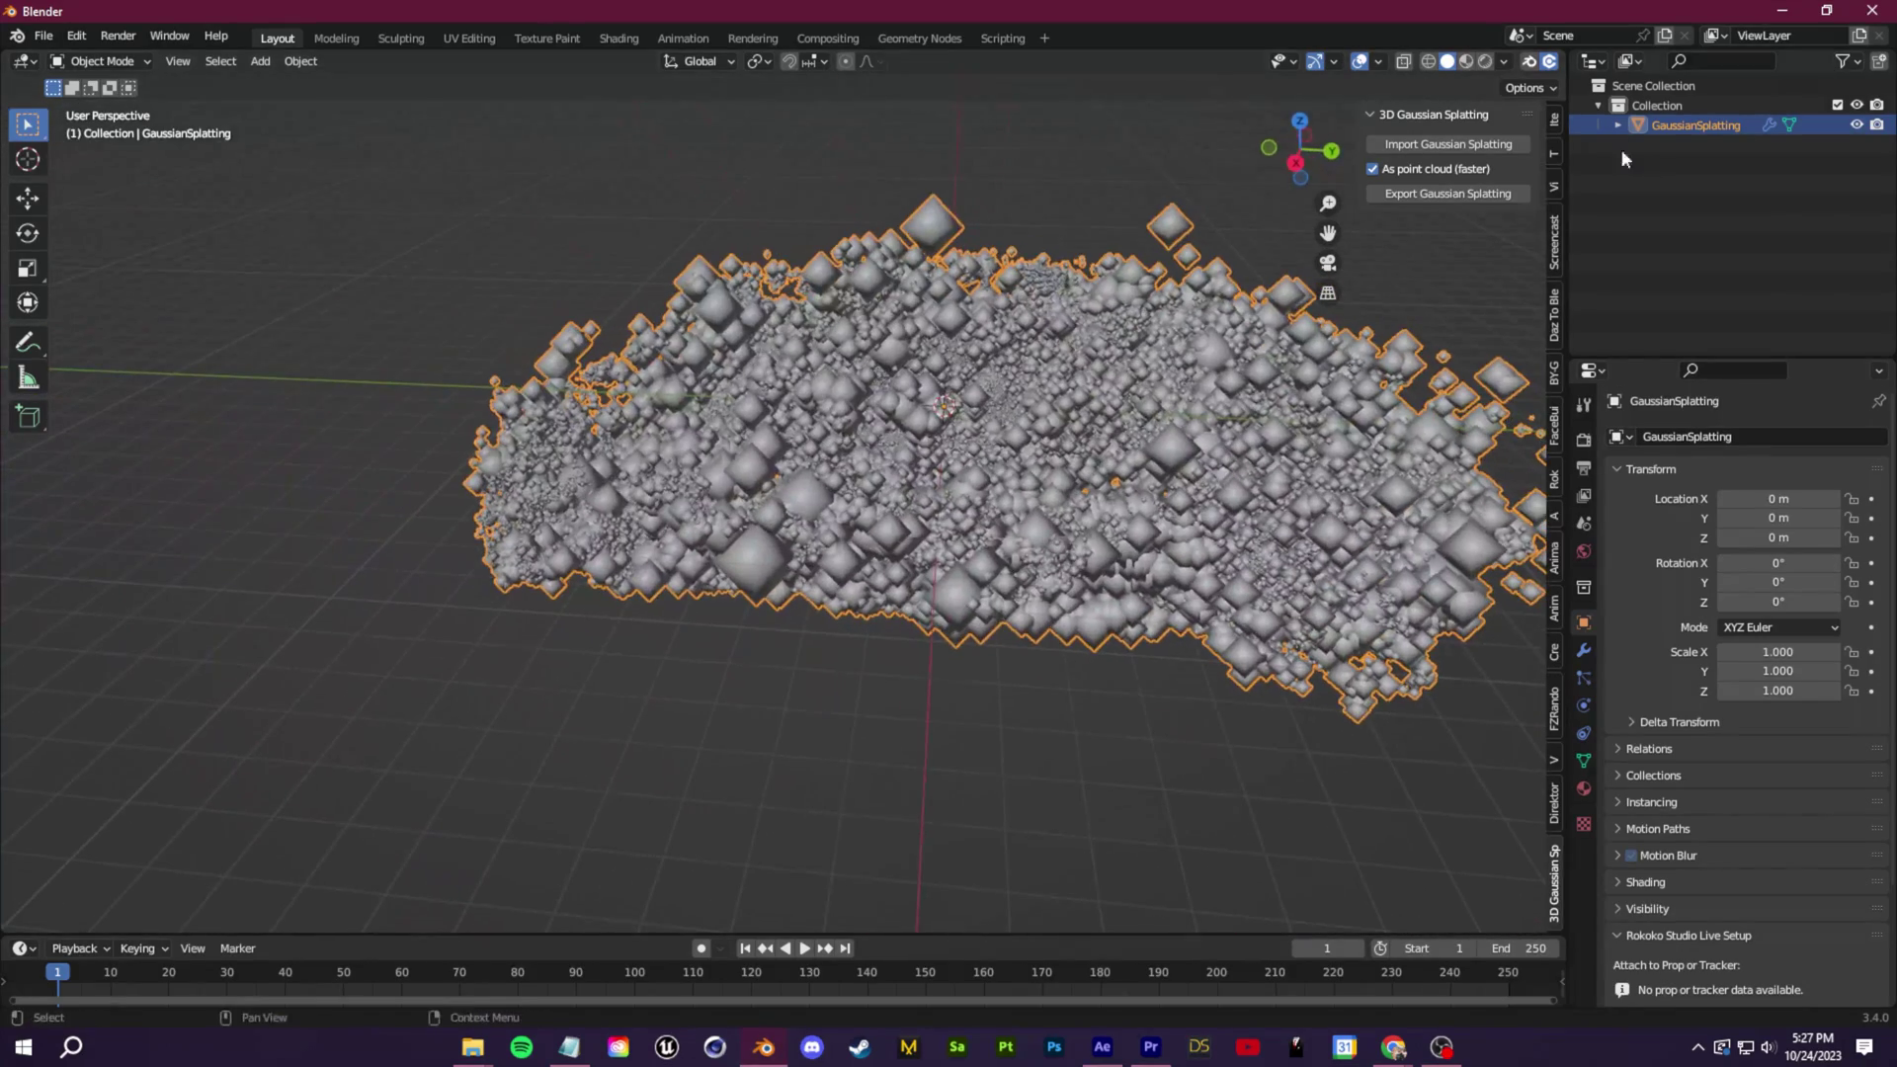
Switch the viewport to rendered shading and try Eevee as the render engine
click(1486, 62)
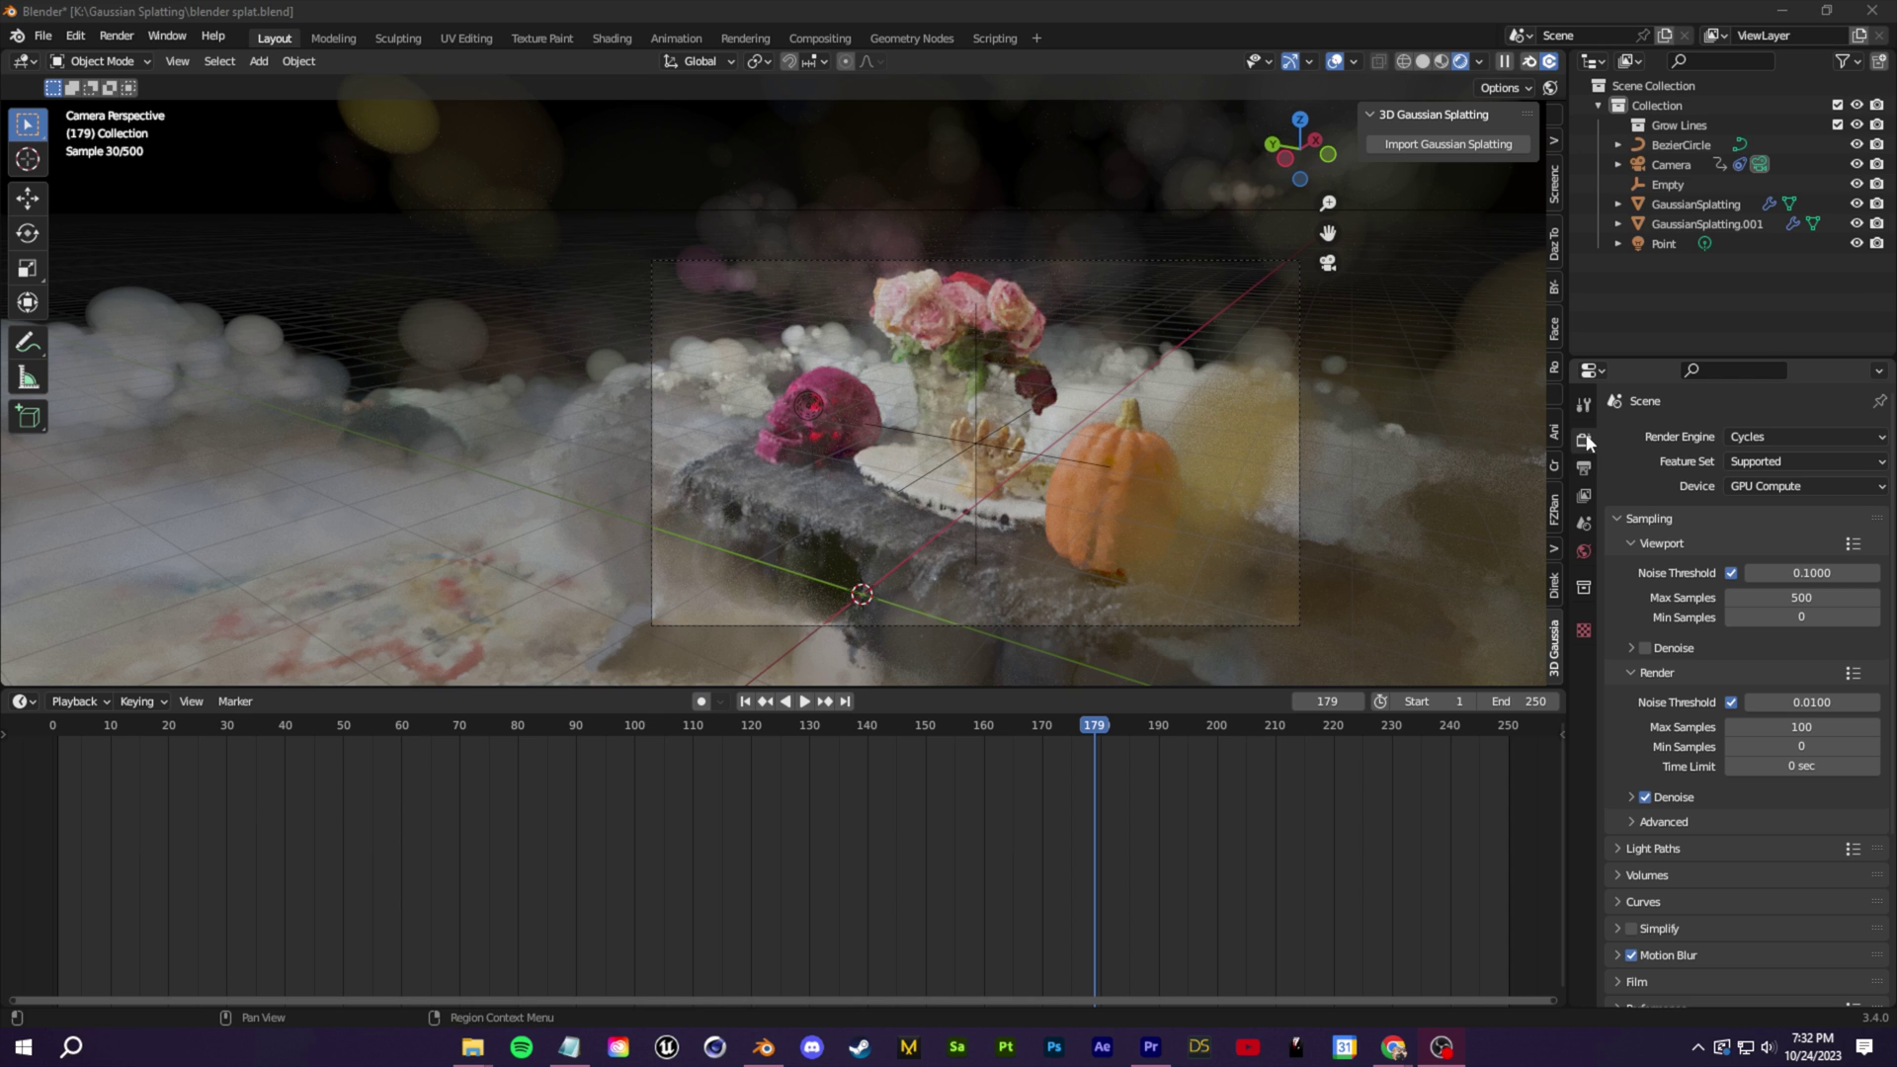
click(1833, 436)
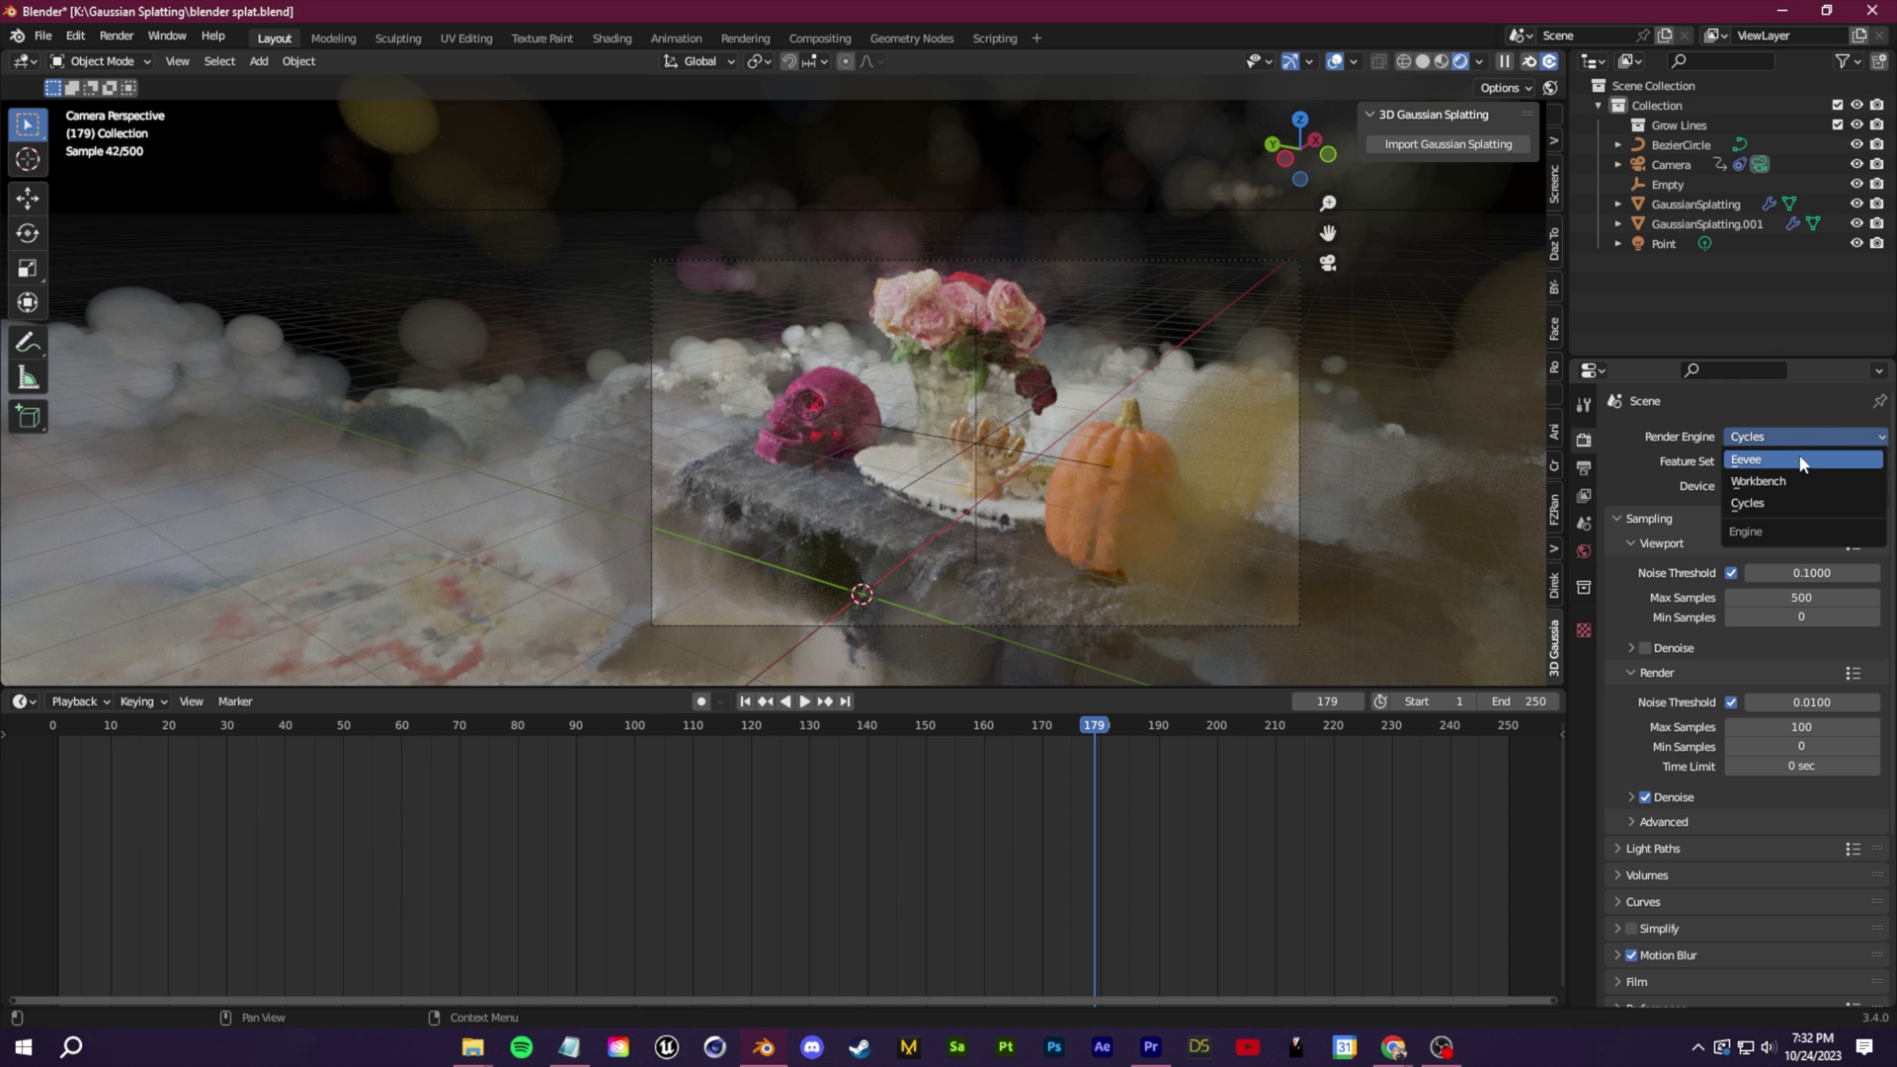
click(1746, 460)
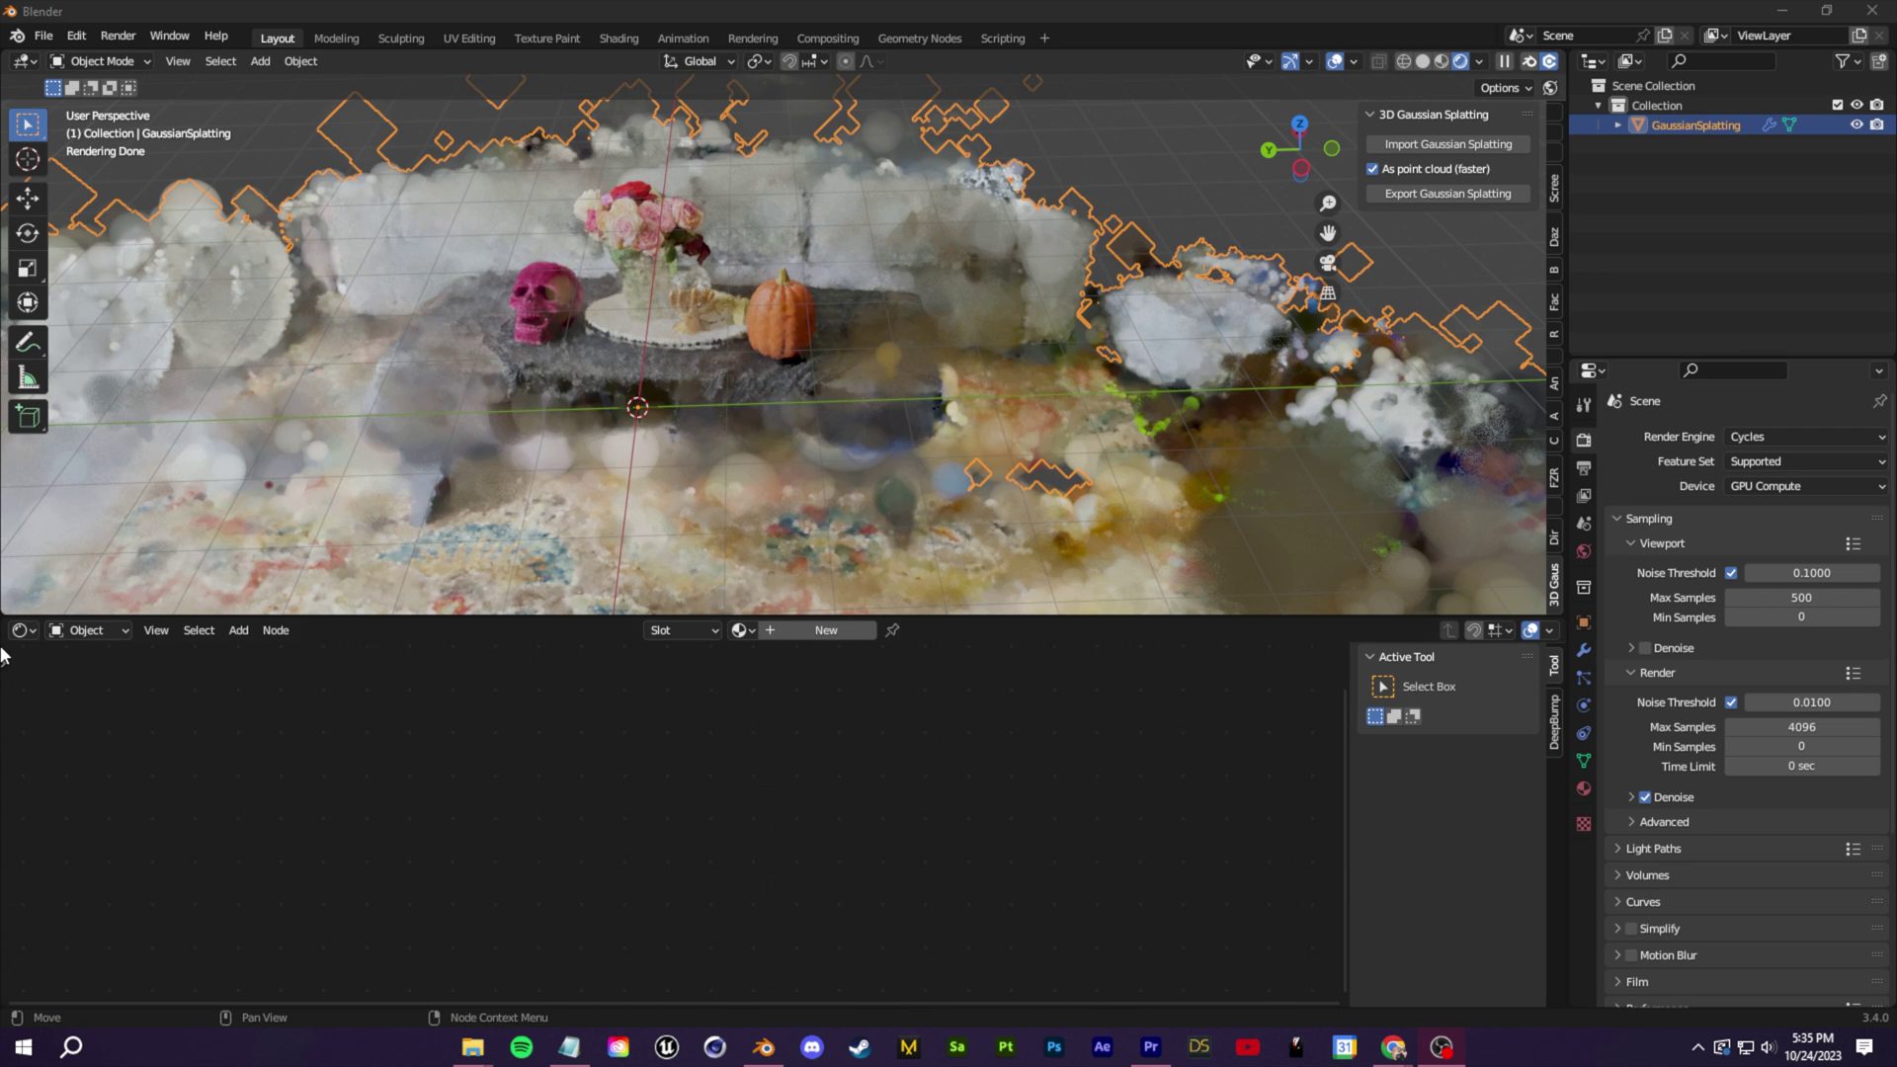
Show the splat's geometry node tree in the lower editor and examine its nodes up to the Group Output
key(shift+F3)
middle_drag(753, 830, 832, 810)
scroll(830, 812, up, 5)
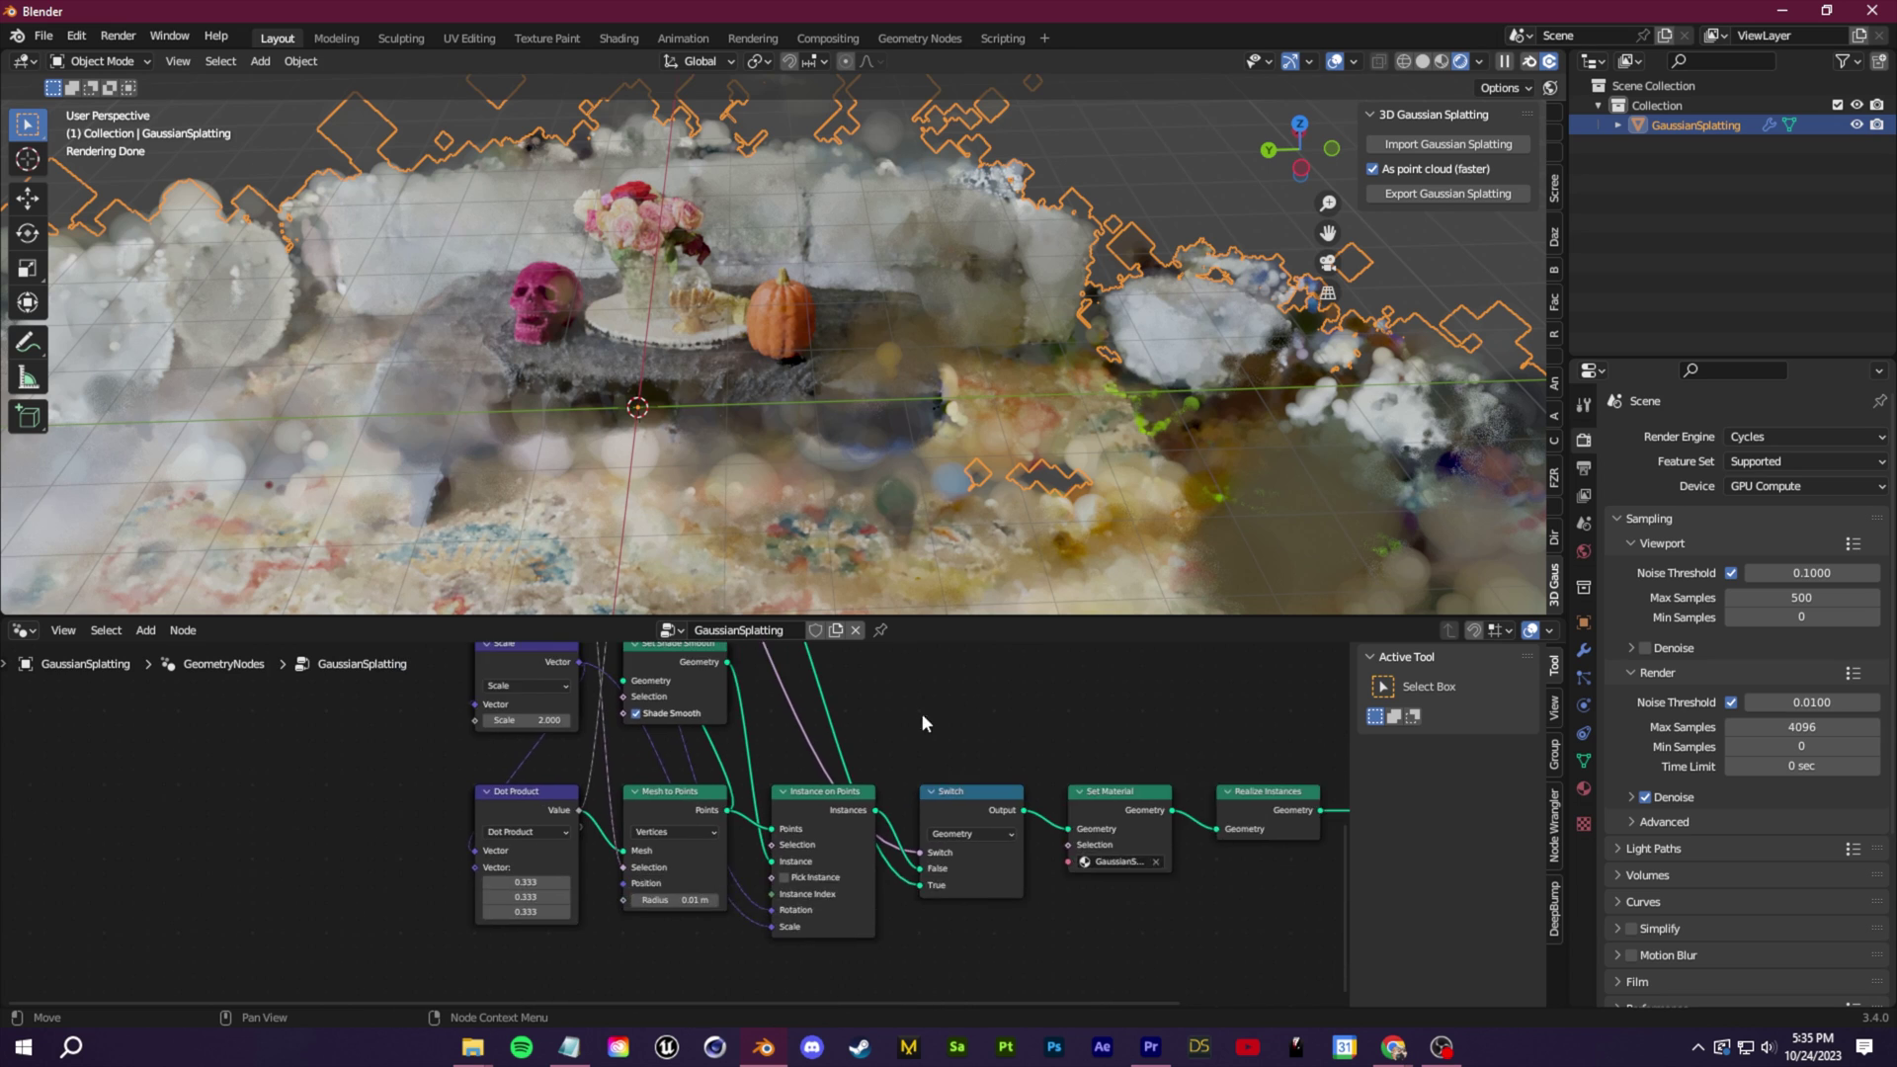
middle_drag(741, 977, 657, 963)
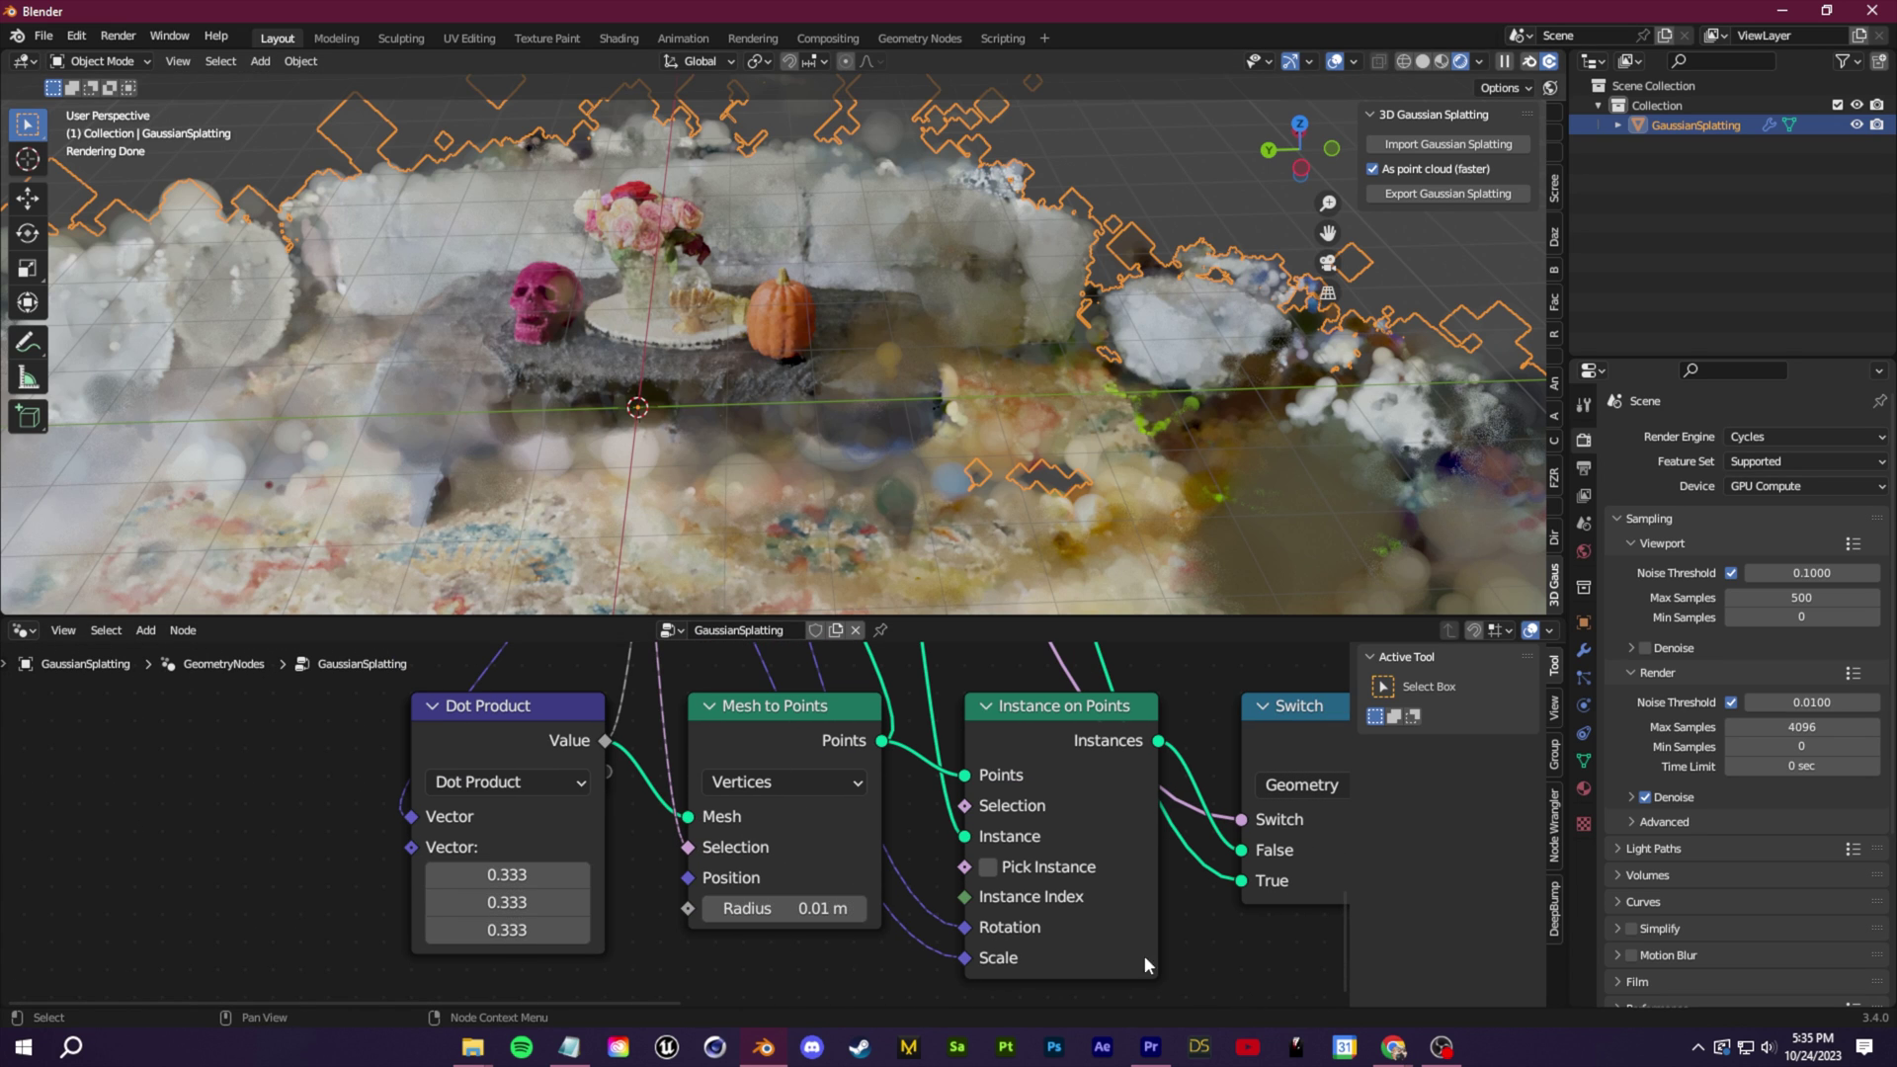
middle_drag(1146, 964, 762, 960)
scroll(773, 957, down, 4)
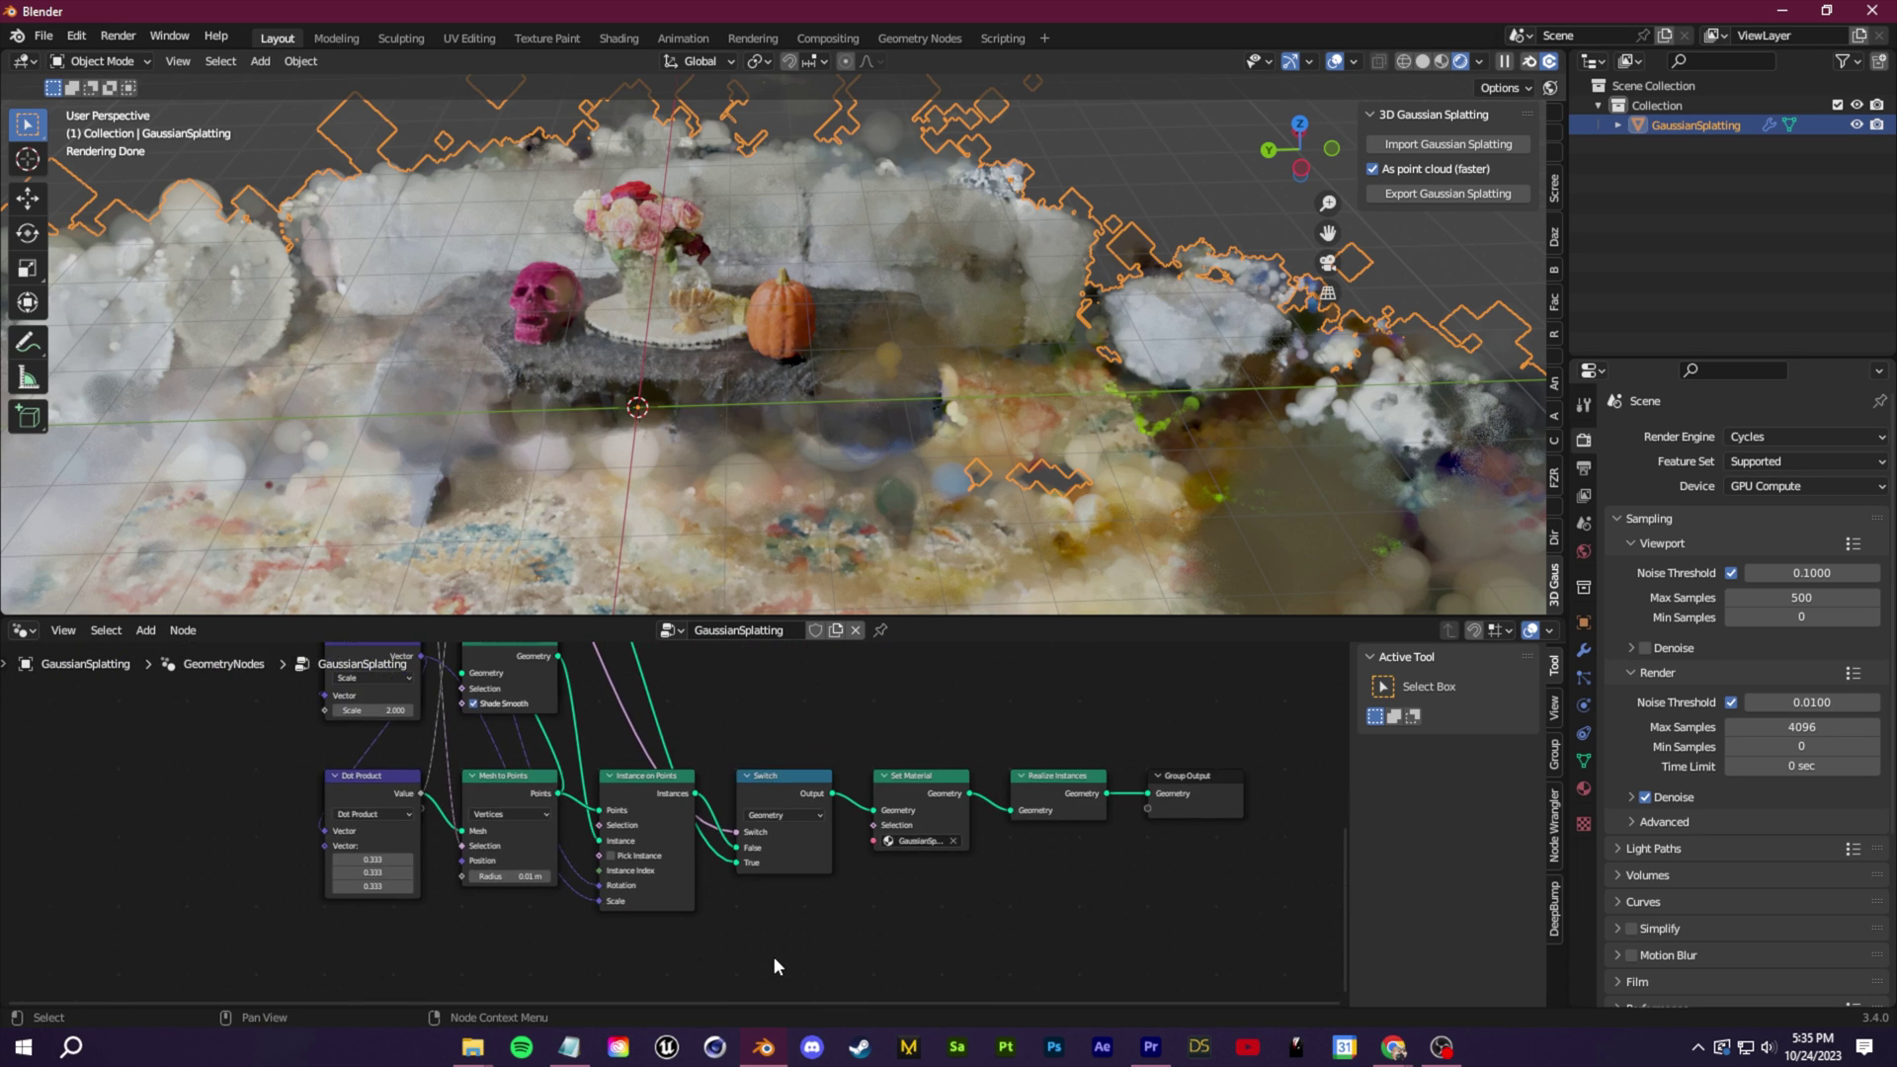
click(23, 633)
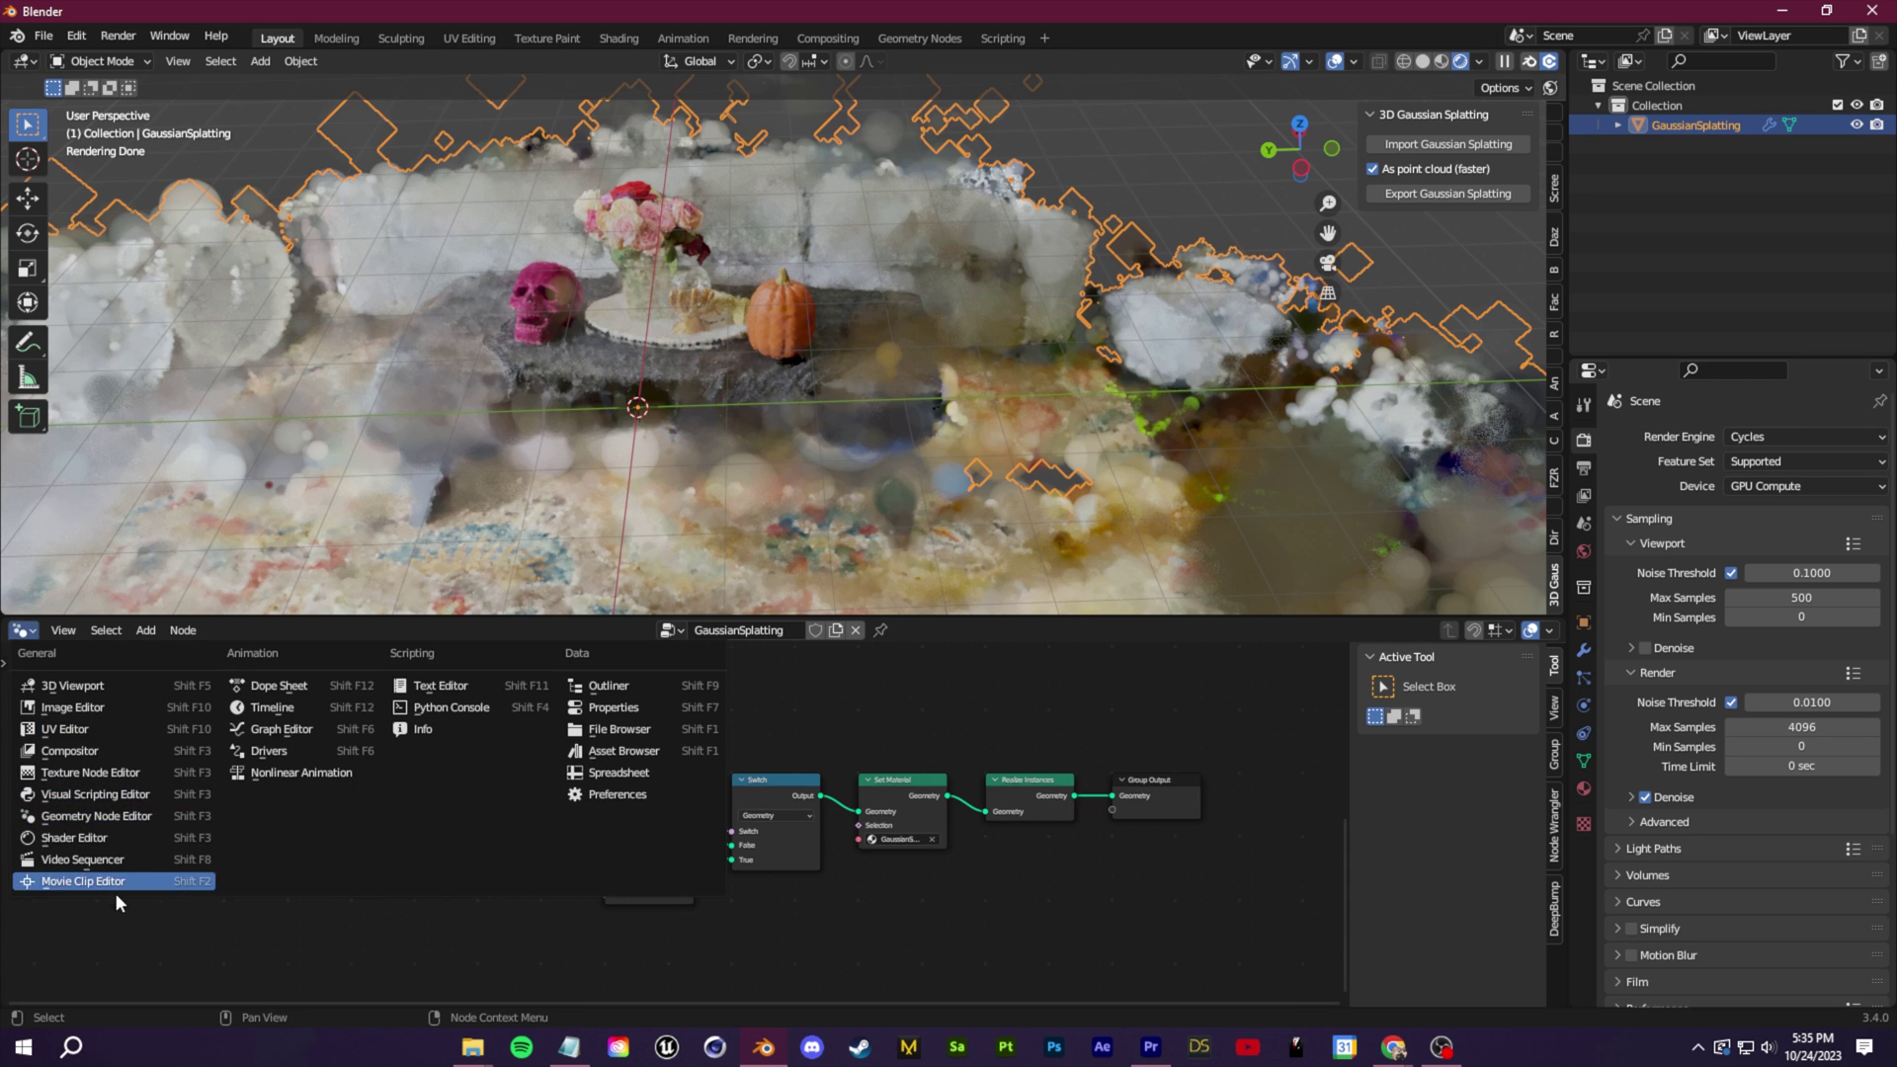
click(41, 818)
scroll(885, 790, down, 3)
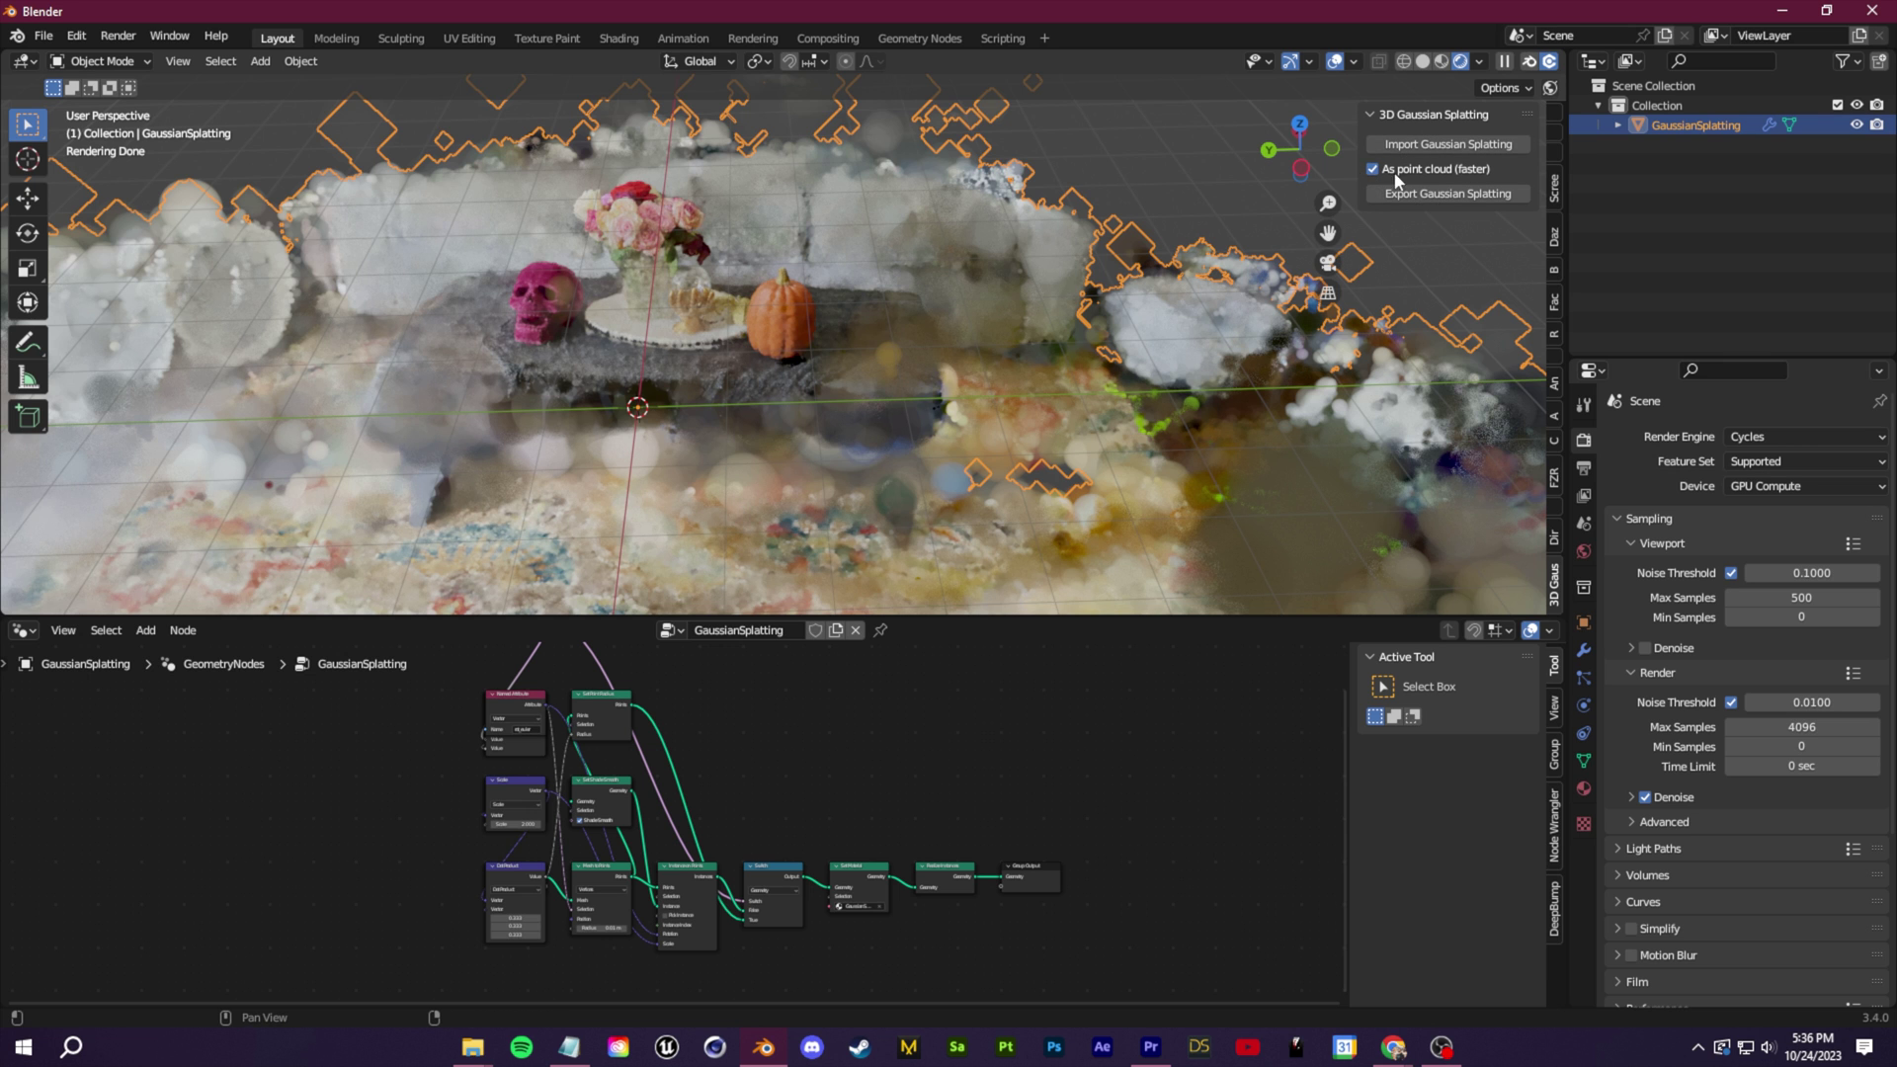
scroll(587, 299, up, 3)
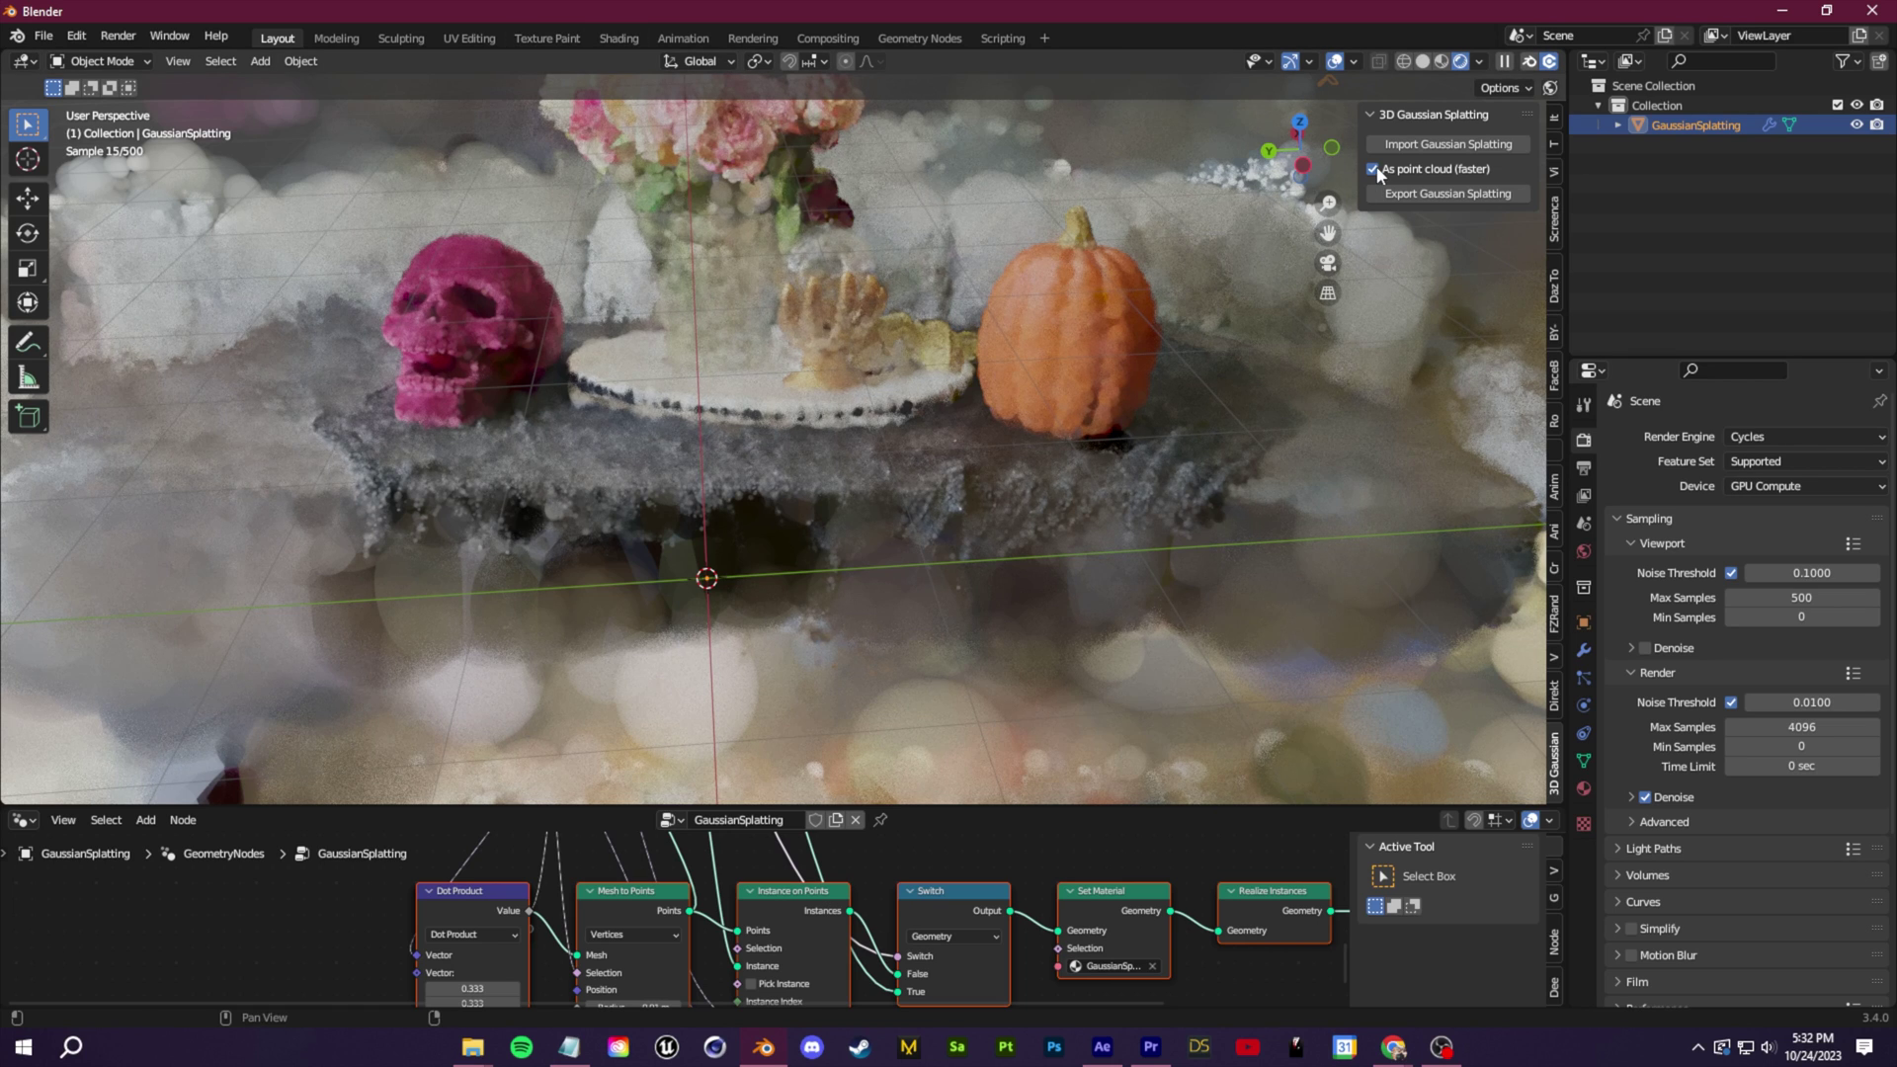
click(546, 8)
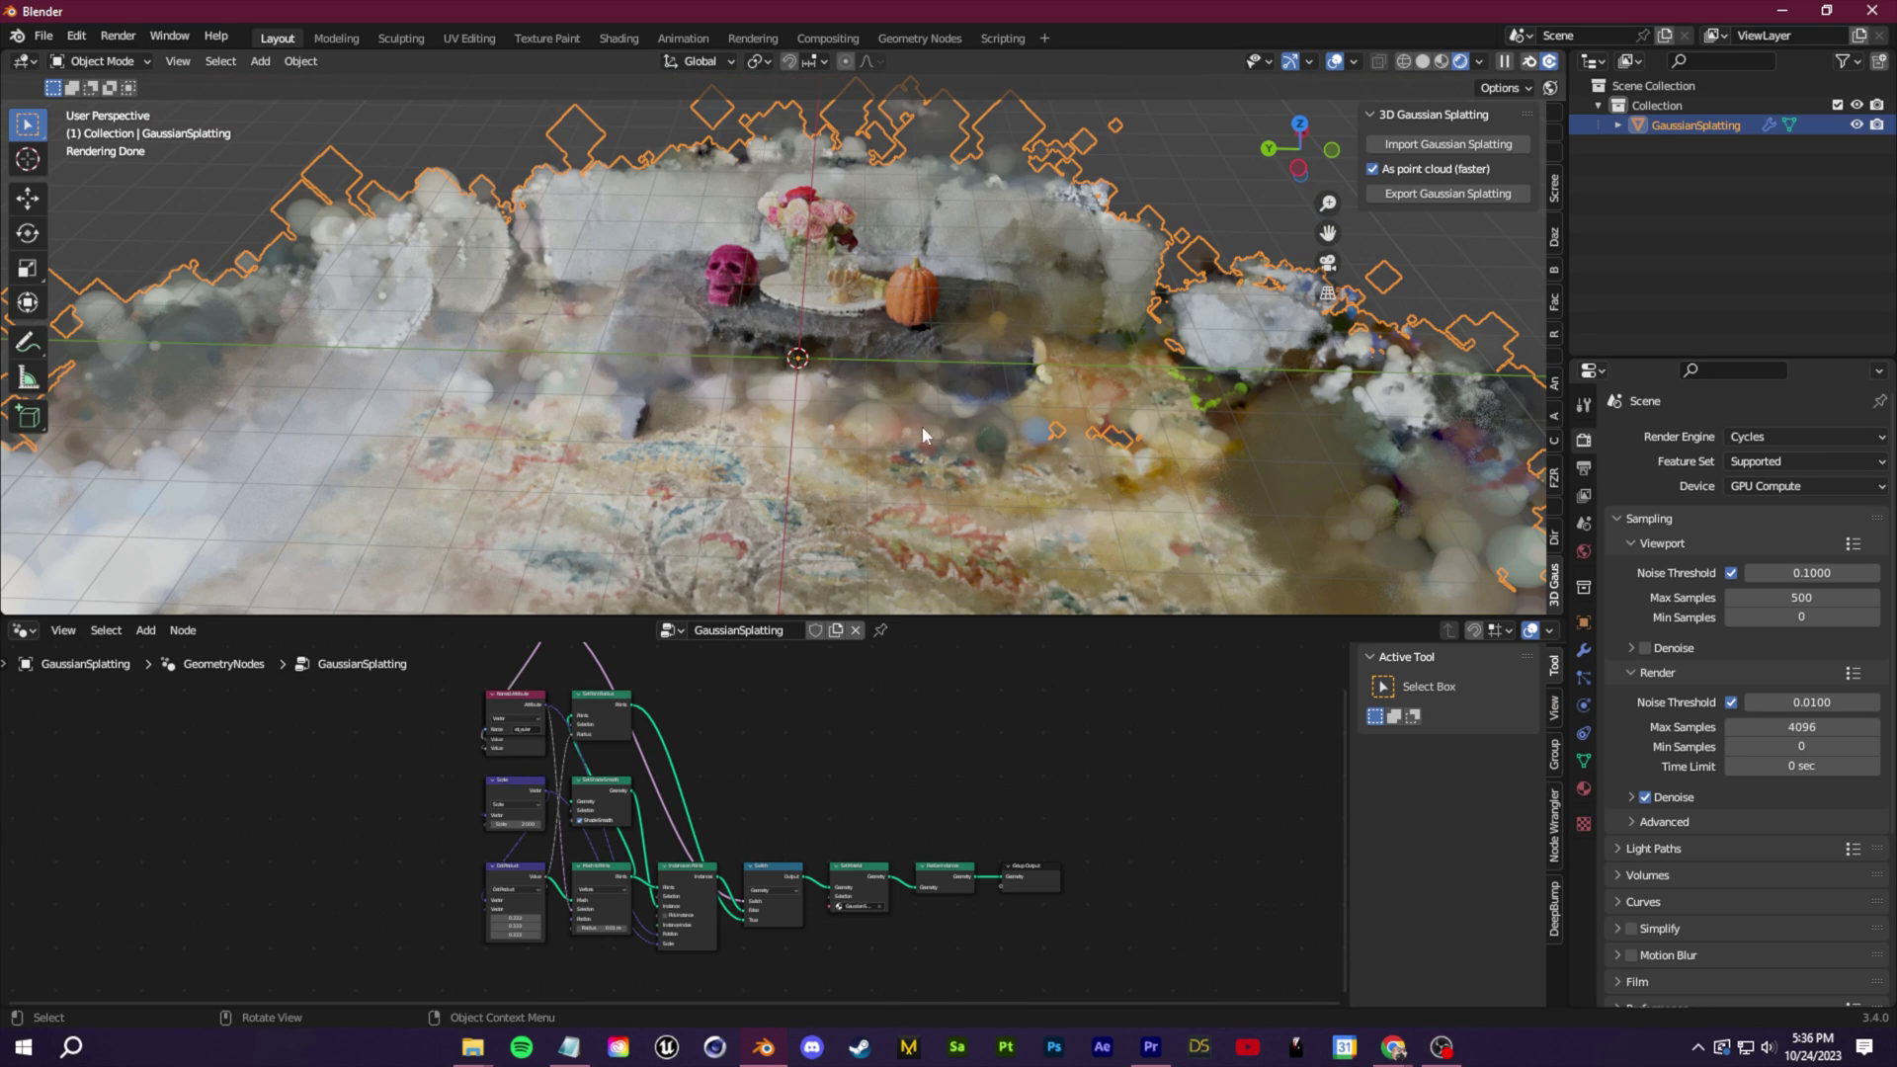
Add a point light and move it beside the pink skull, to about X 0.39 m, Y 1.28 m, Z 1.50 m
click(1188, 150)
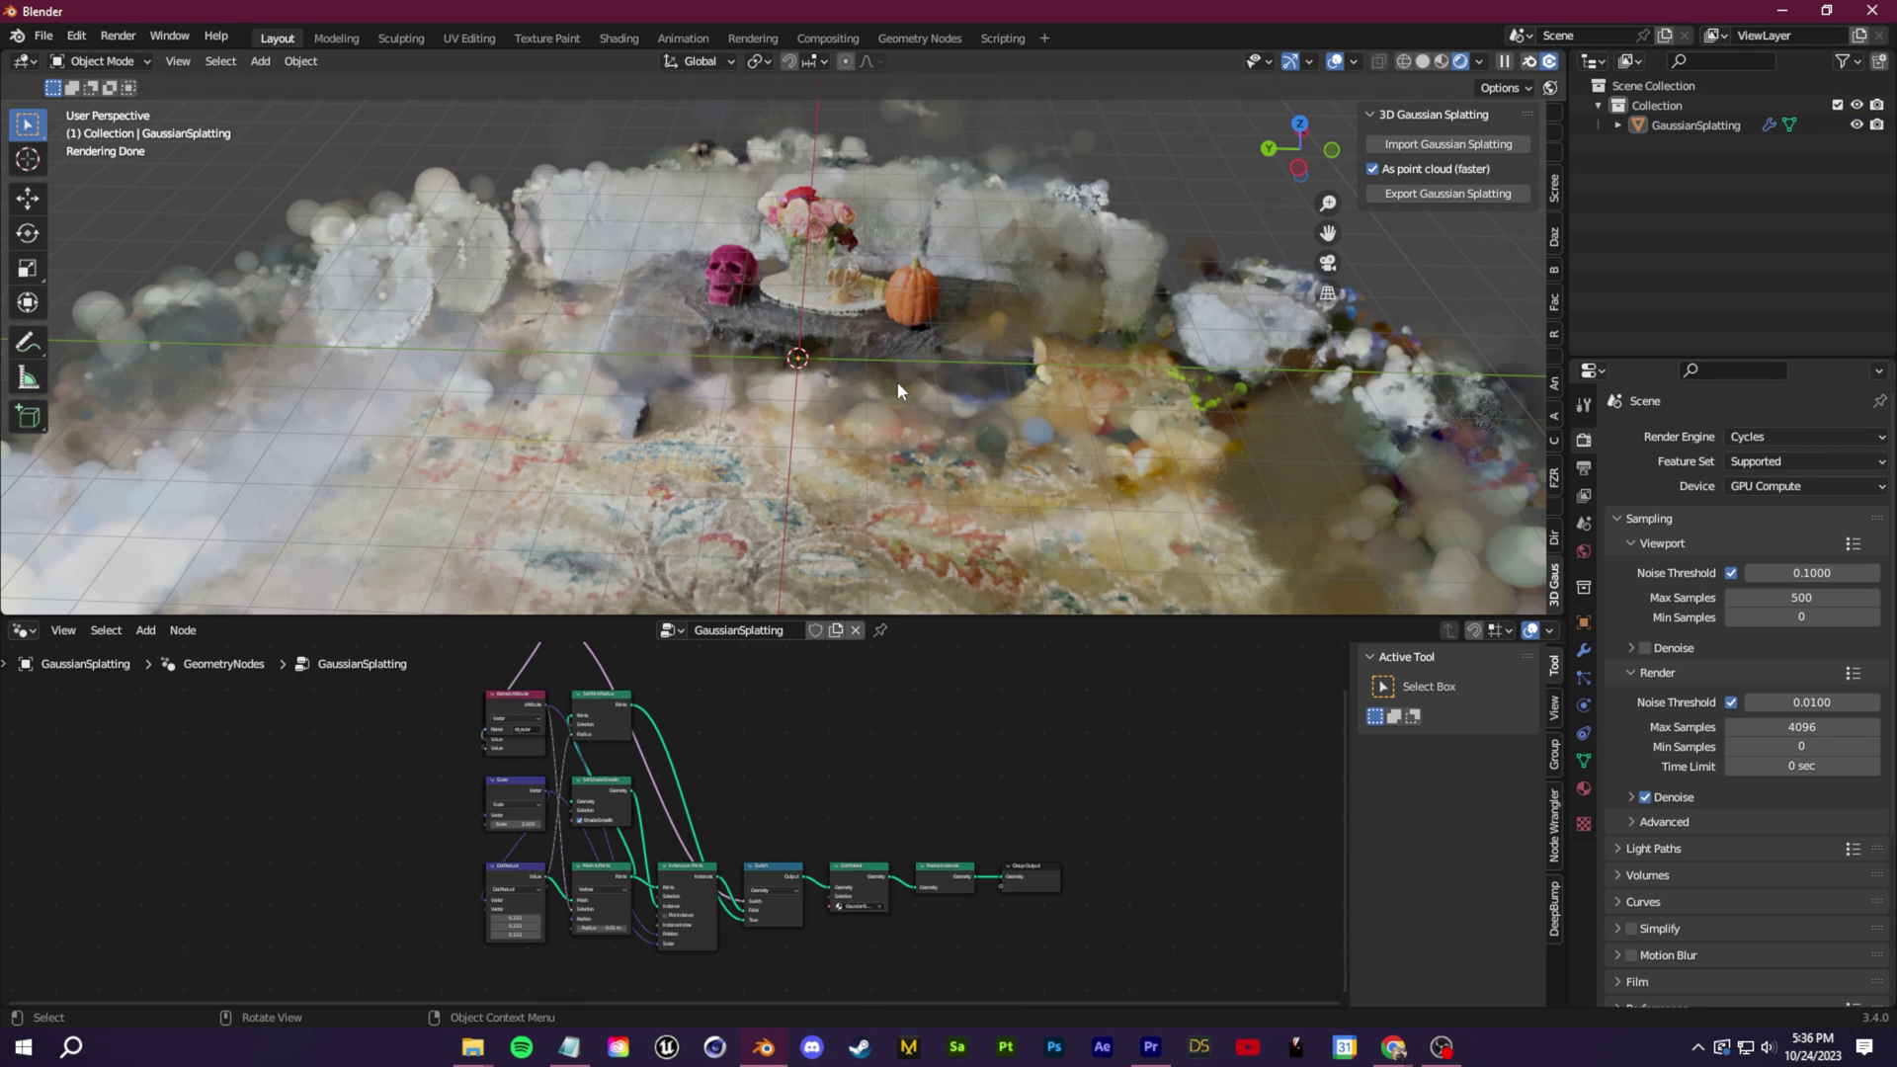
key(shift+a)
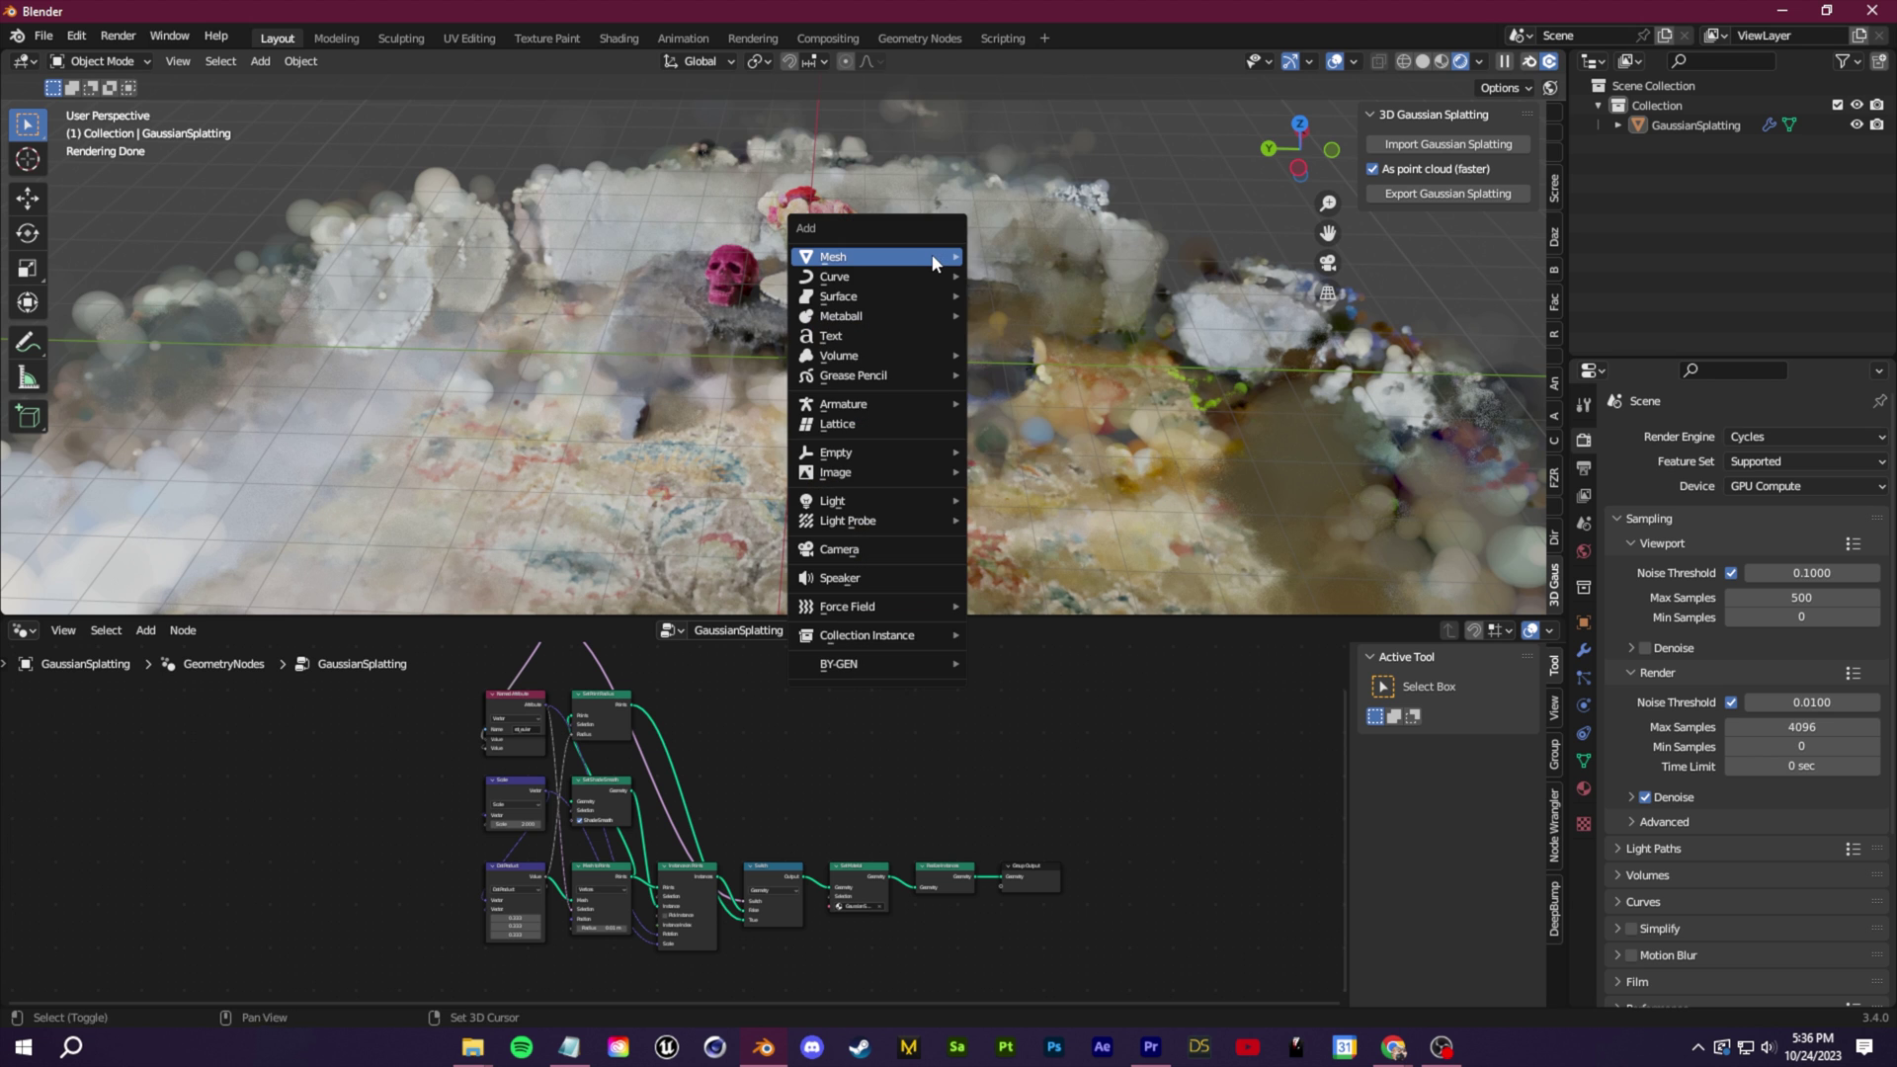
mouse_move(934, 262)
mouse_move(896, 506)
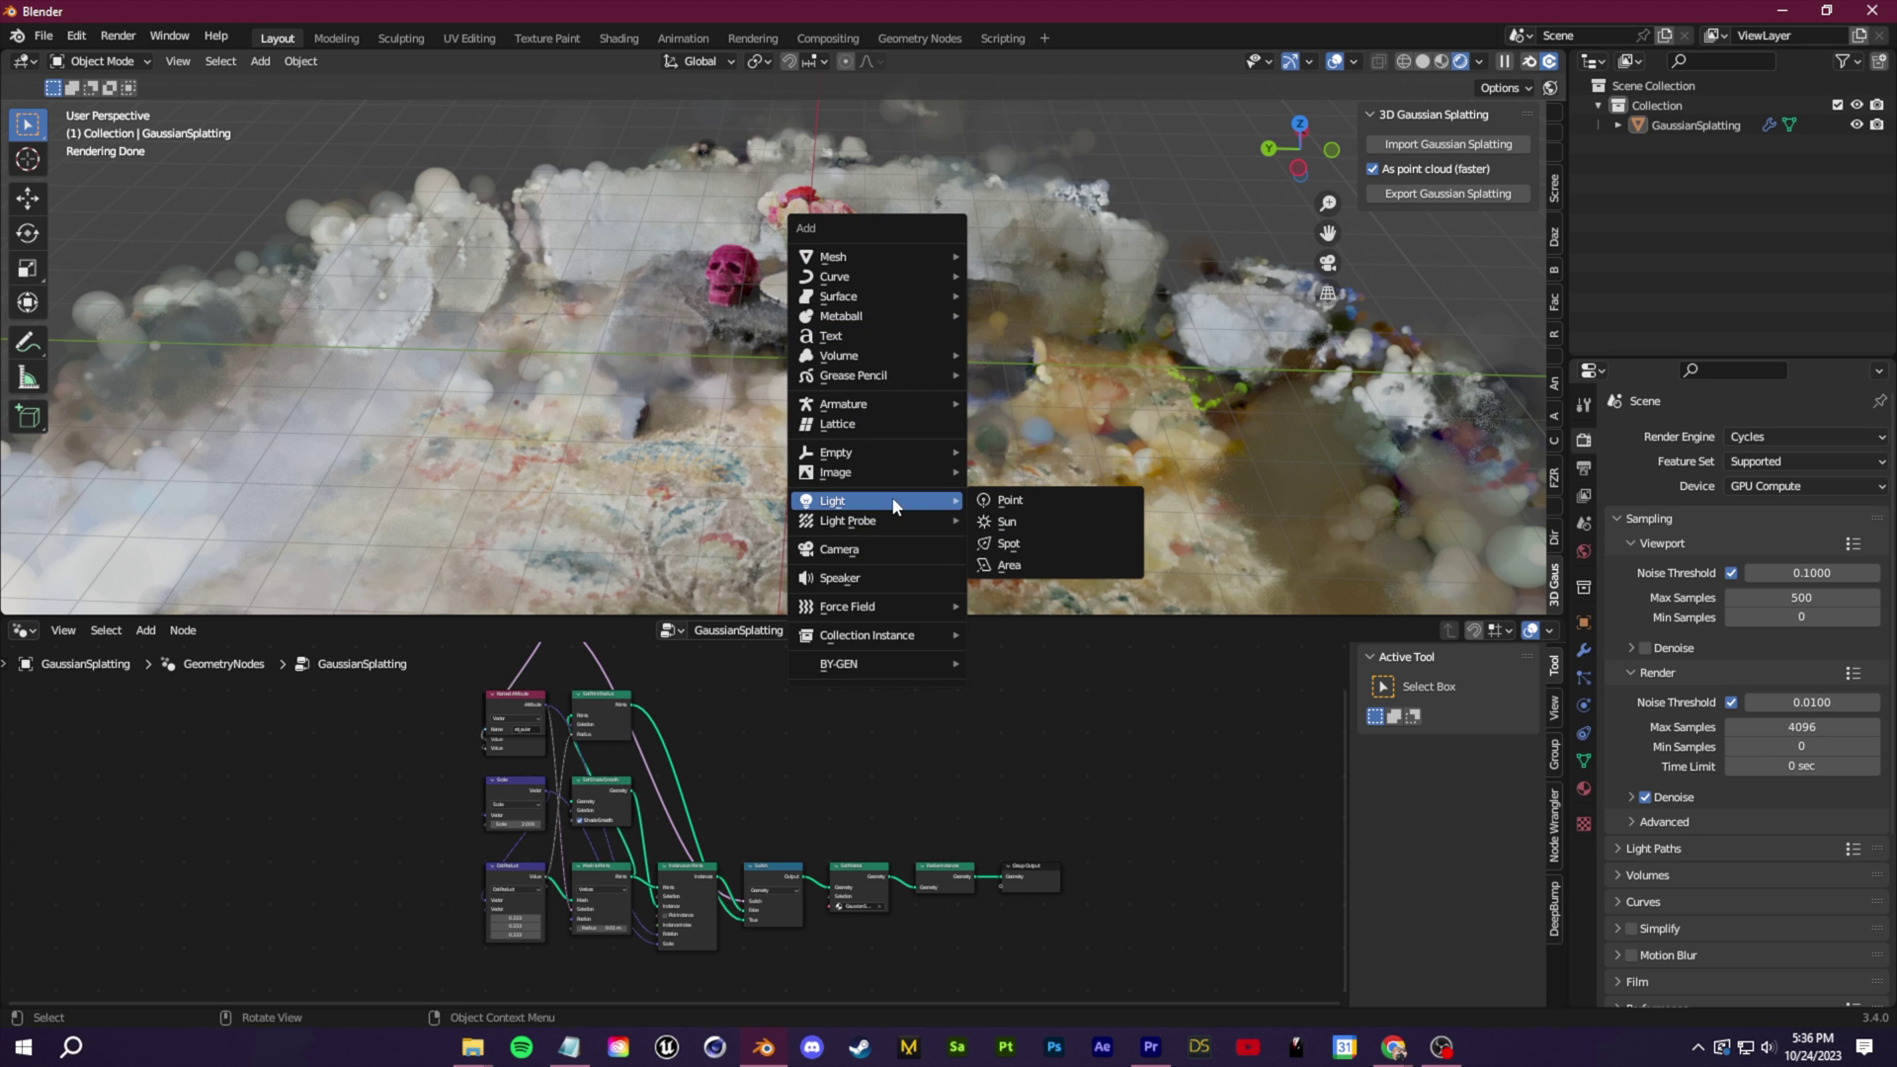
click(1034, 501)
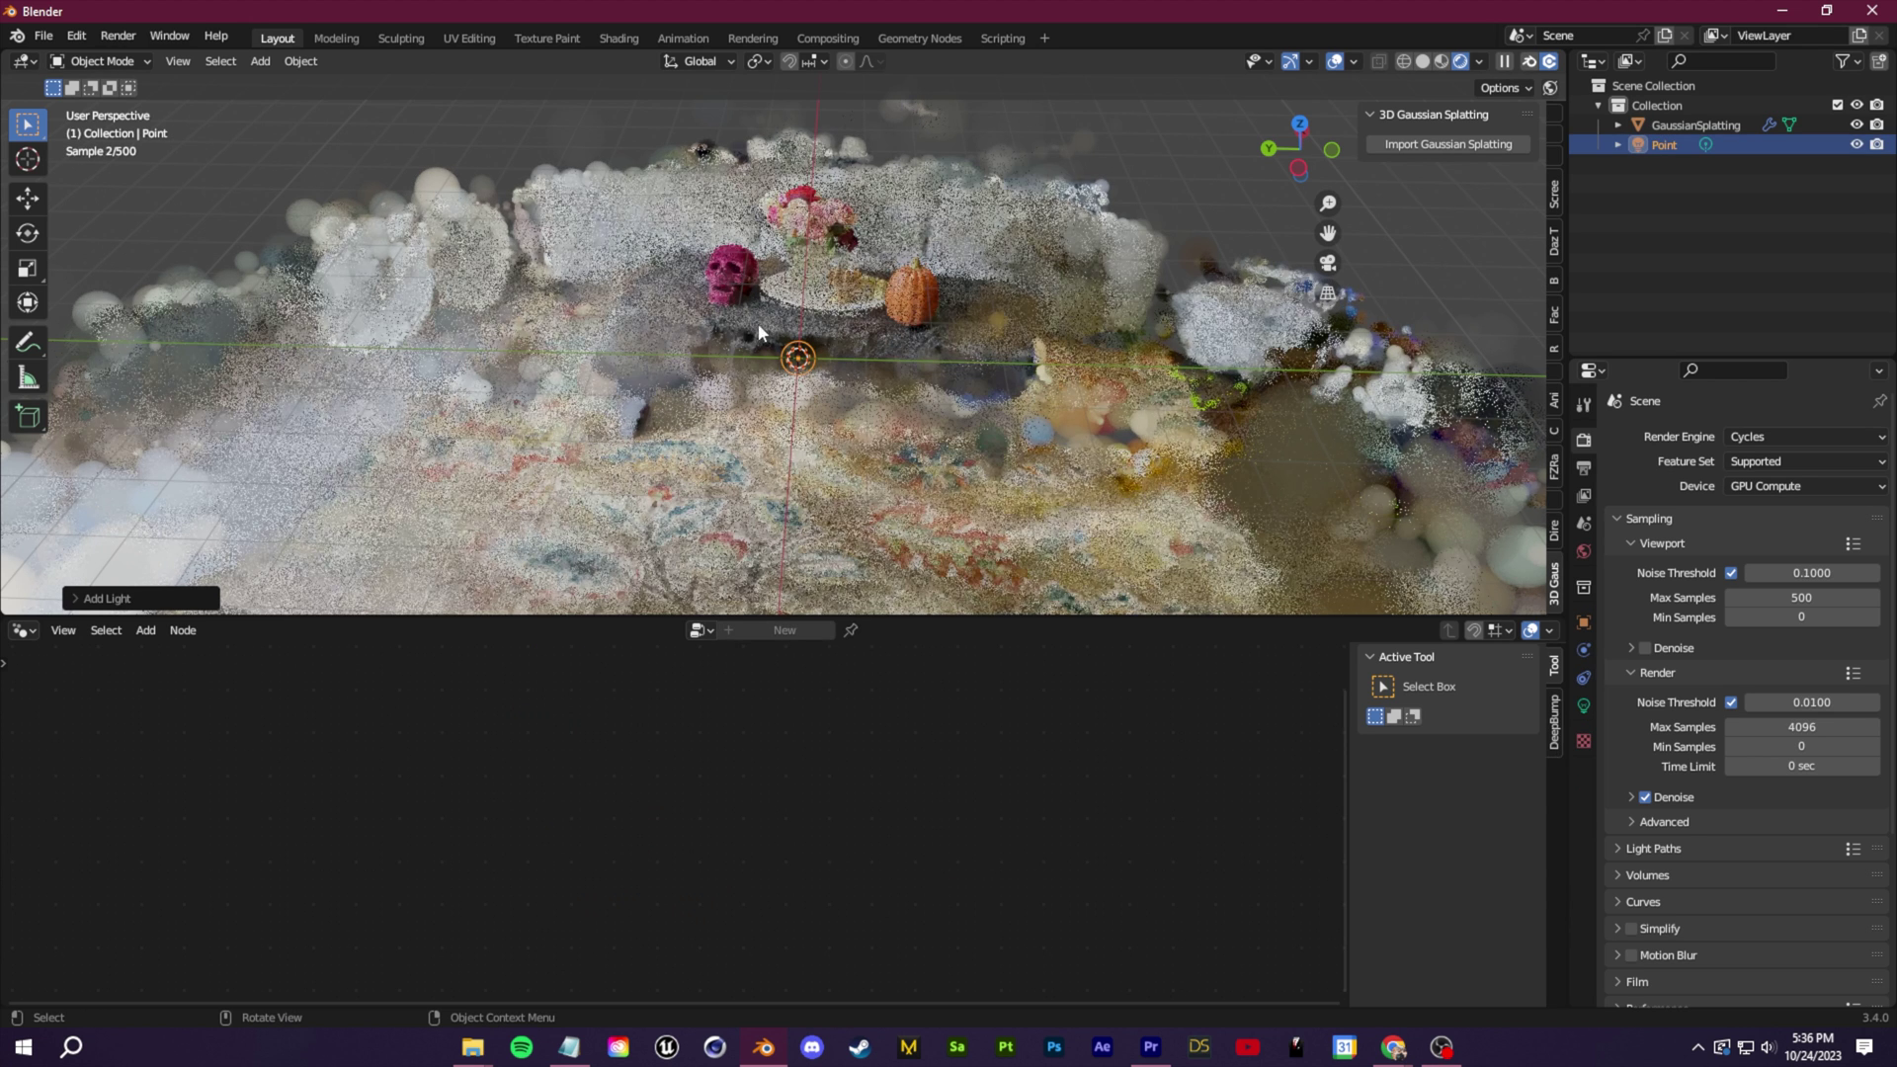
key(g)
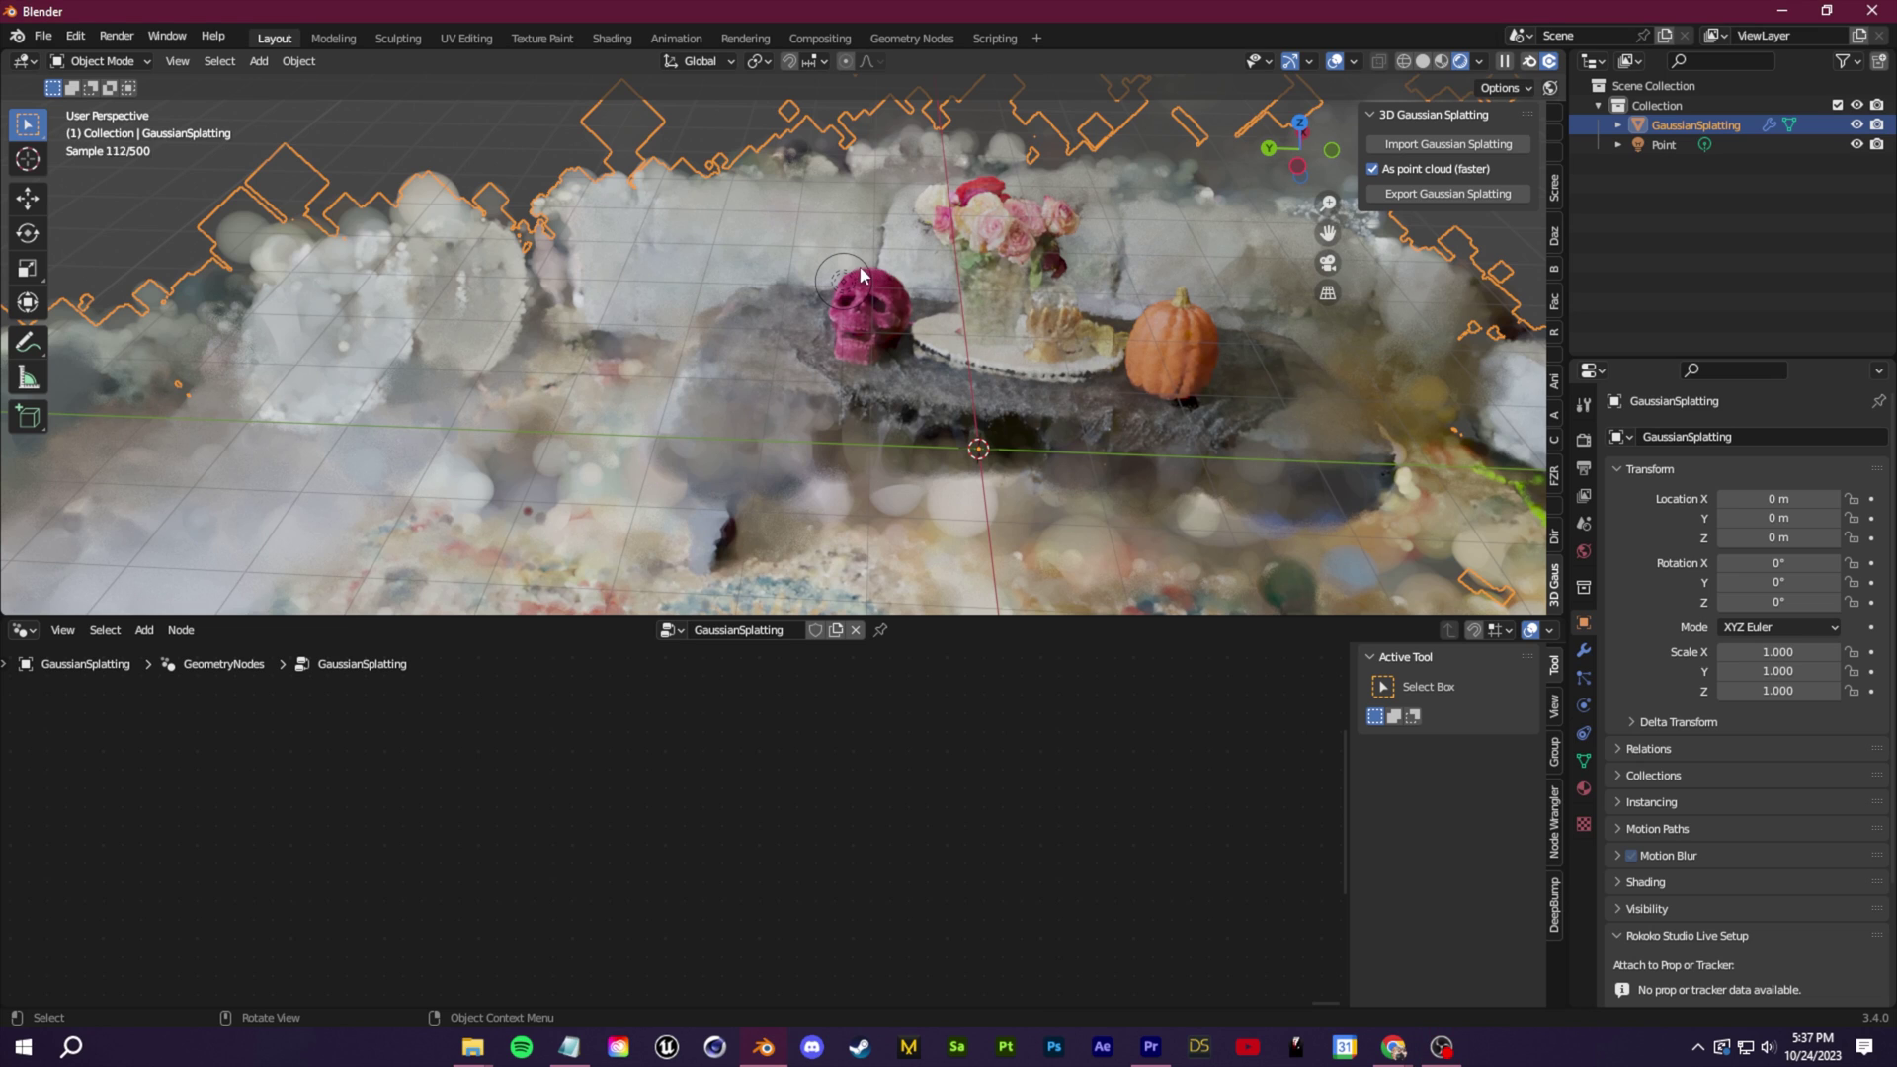
click(848, 262)
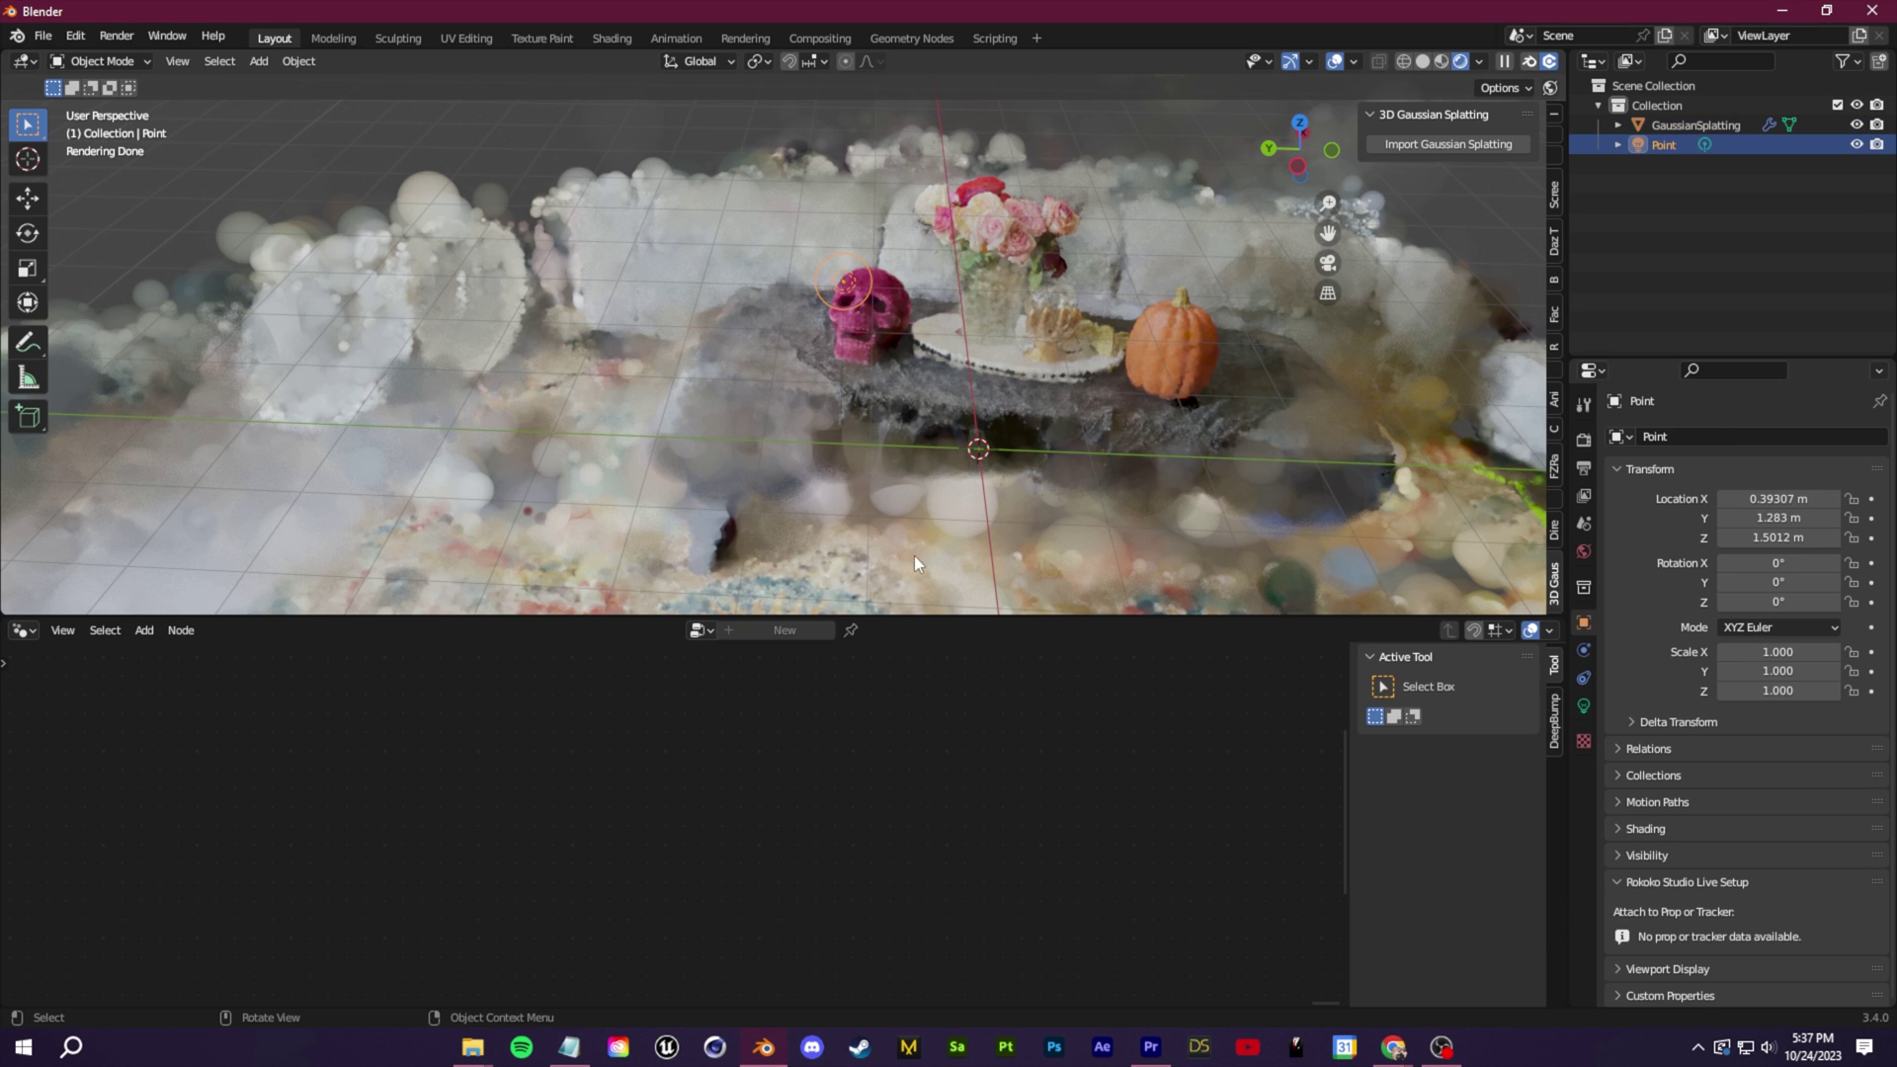
Open the splat's GaussianSplatting material in the Shader Editor and adjust the Specular value of its Principled BSDF
click(588, 341)
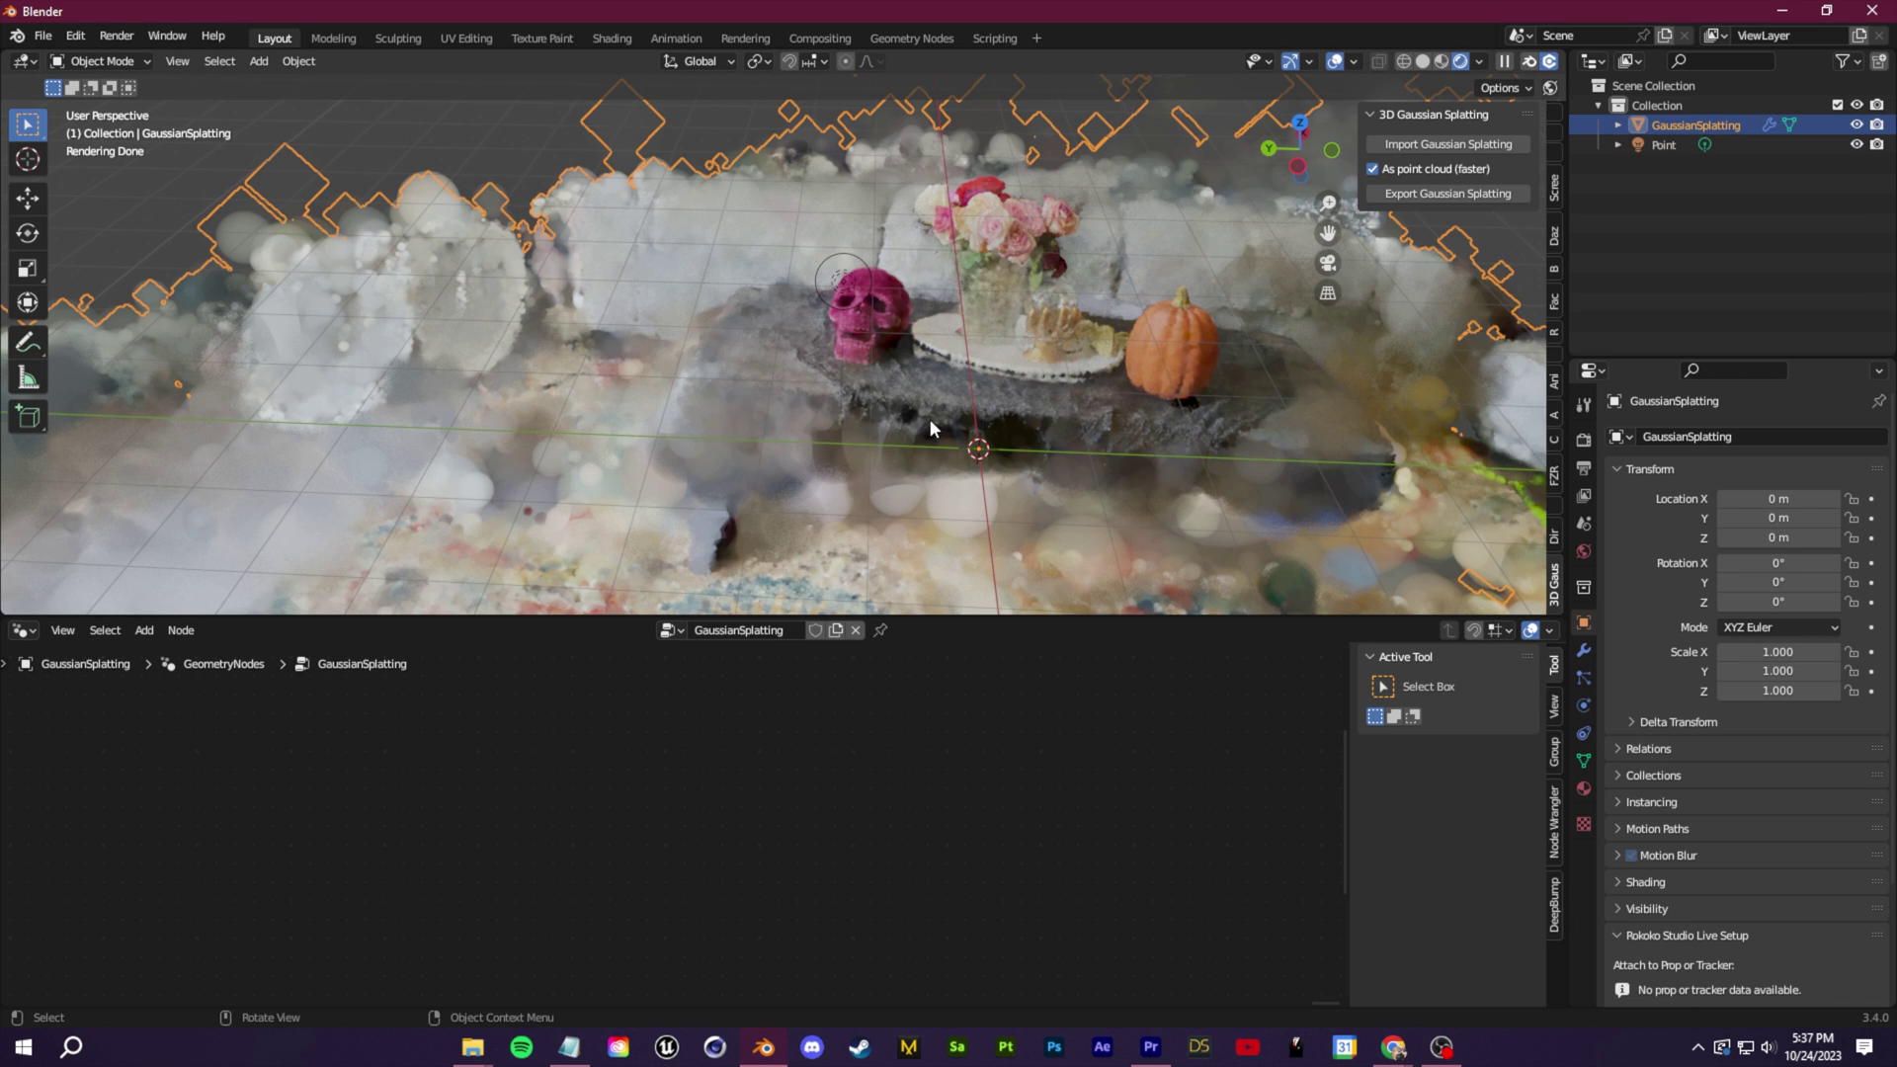
click(24, 630)
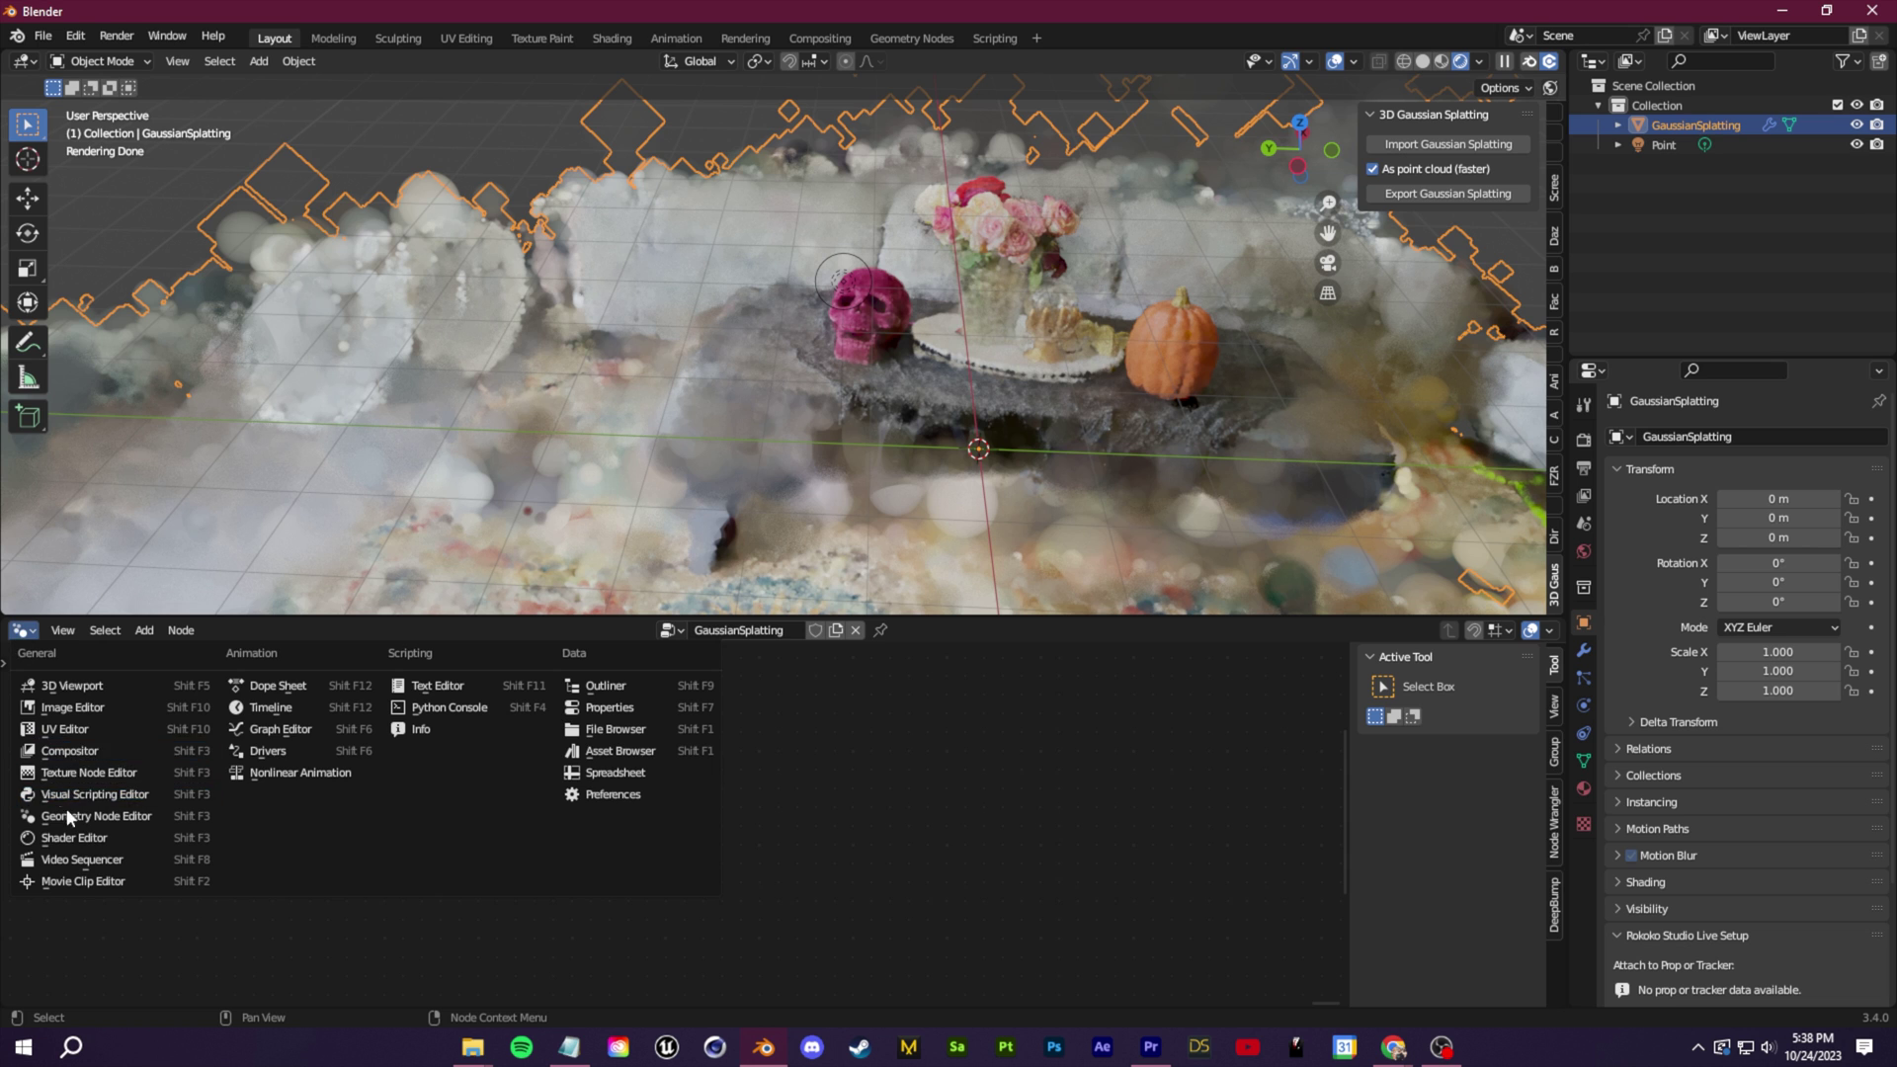
click(81, 839)
scroll(678, 743, down, 8)
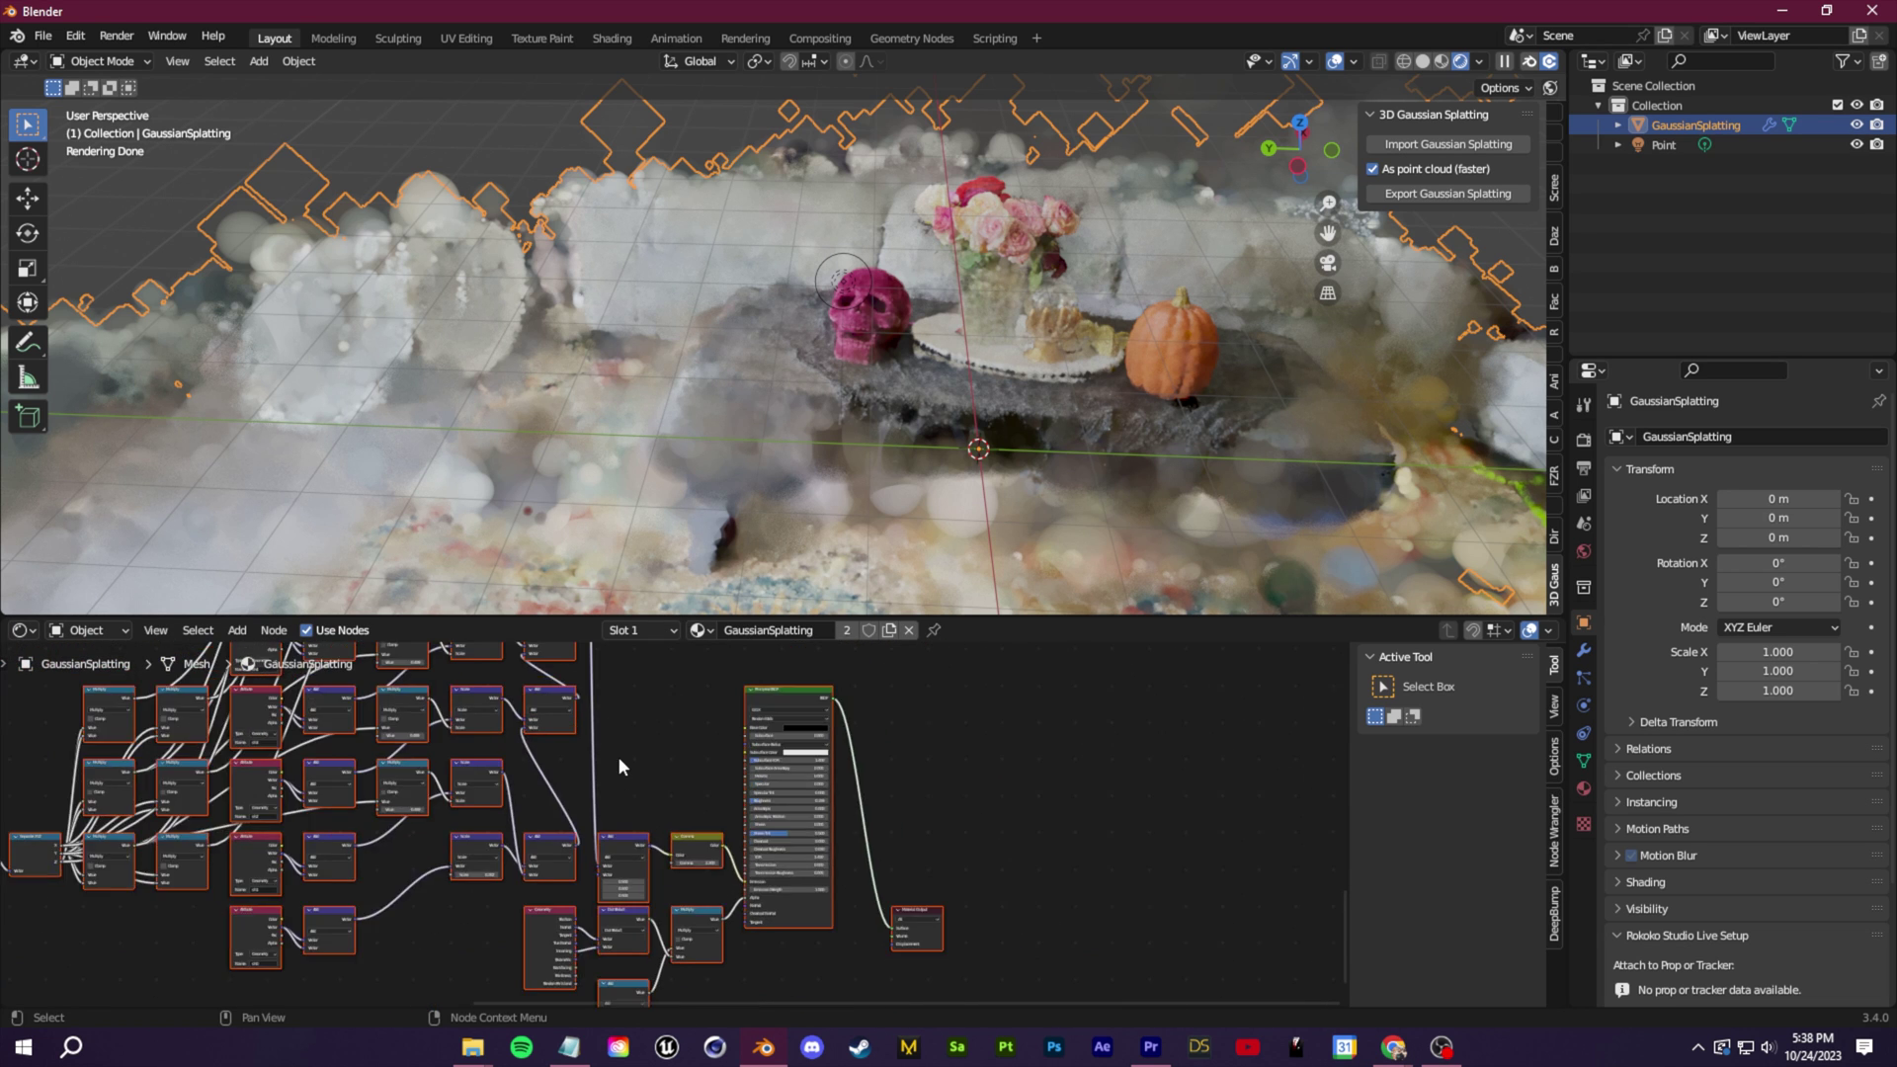
middle_drag(449, 797, 509, 829)
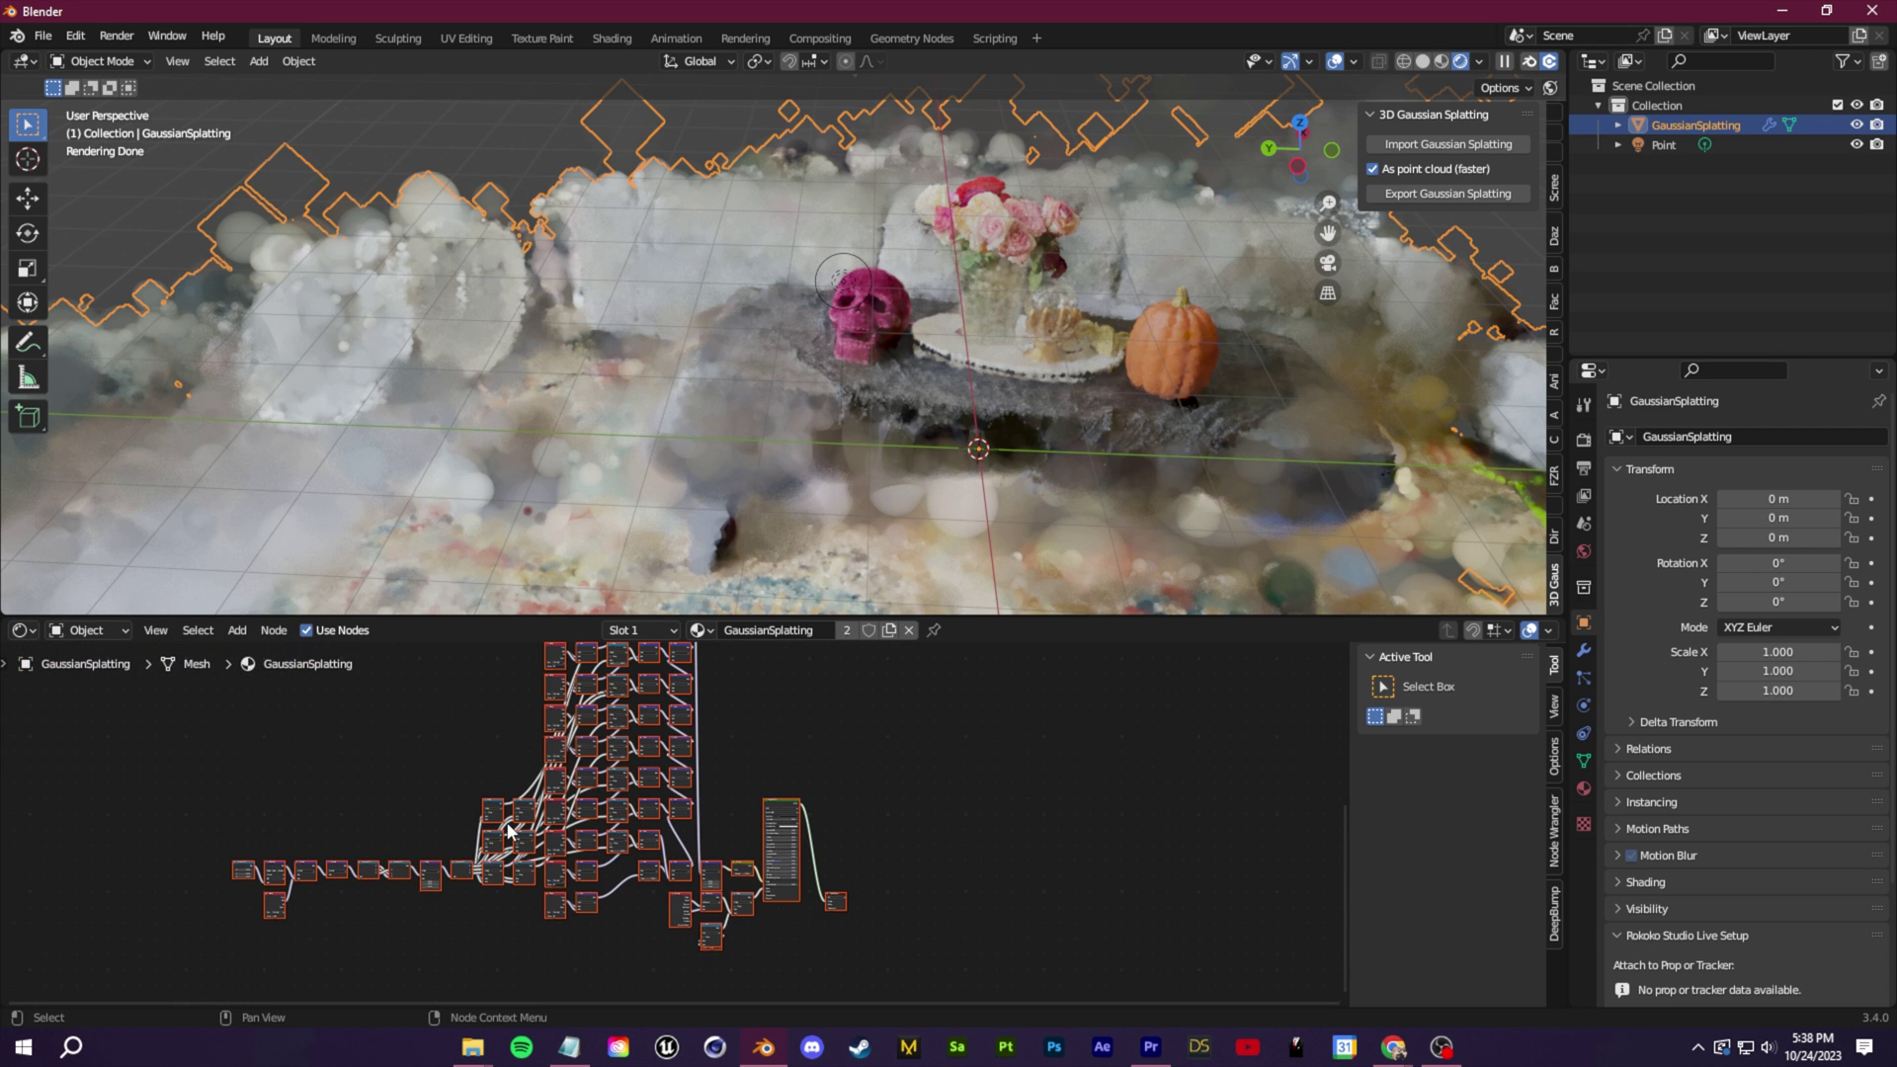
scroll(1015, 881, up, 8)
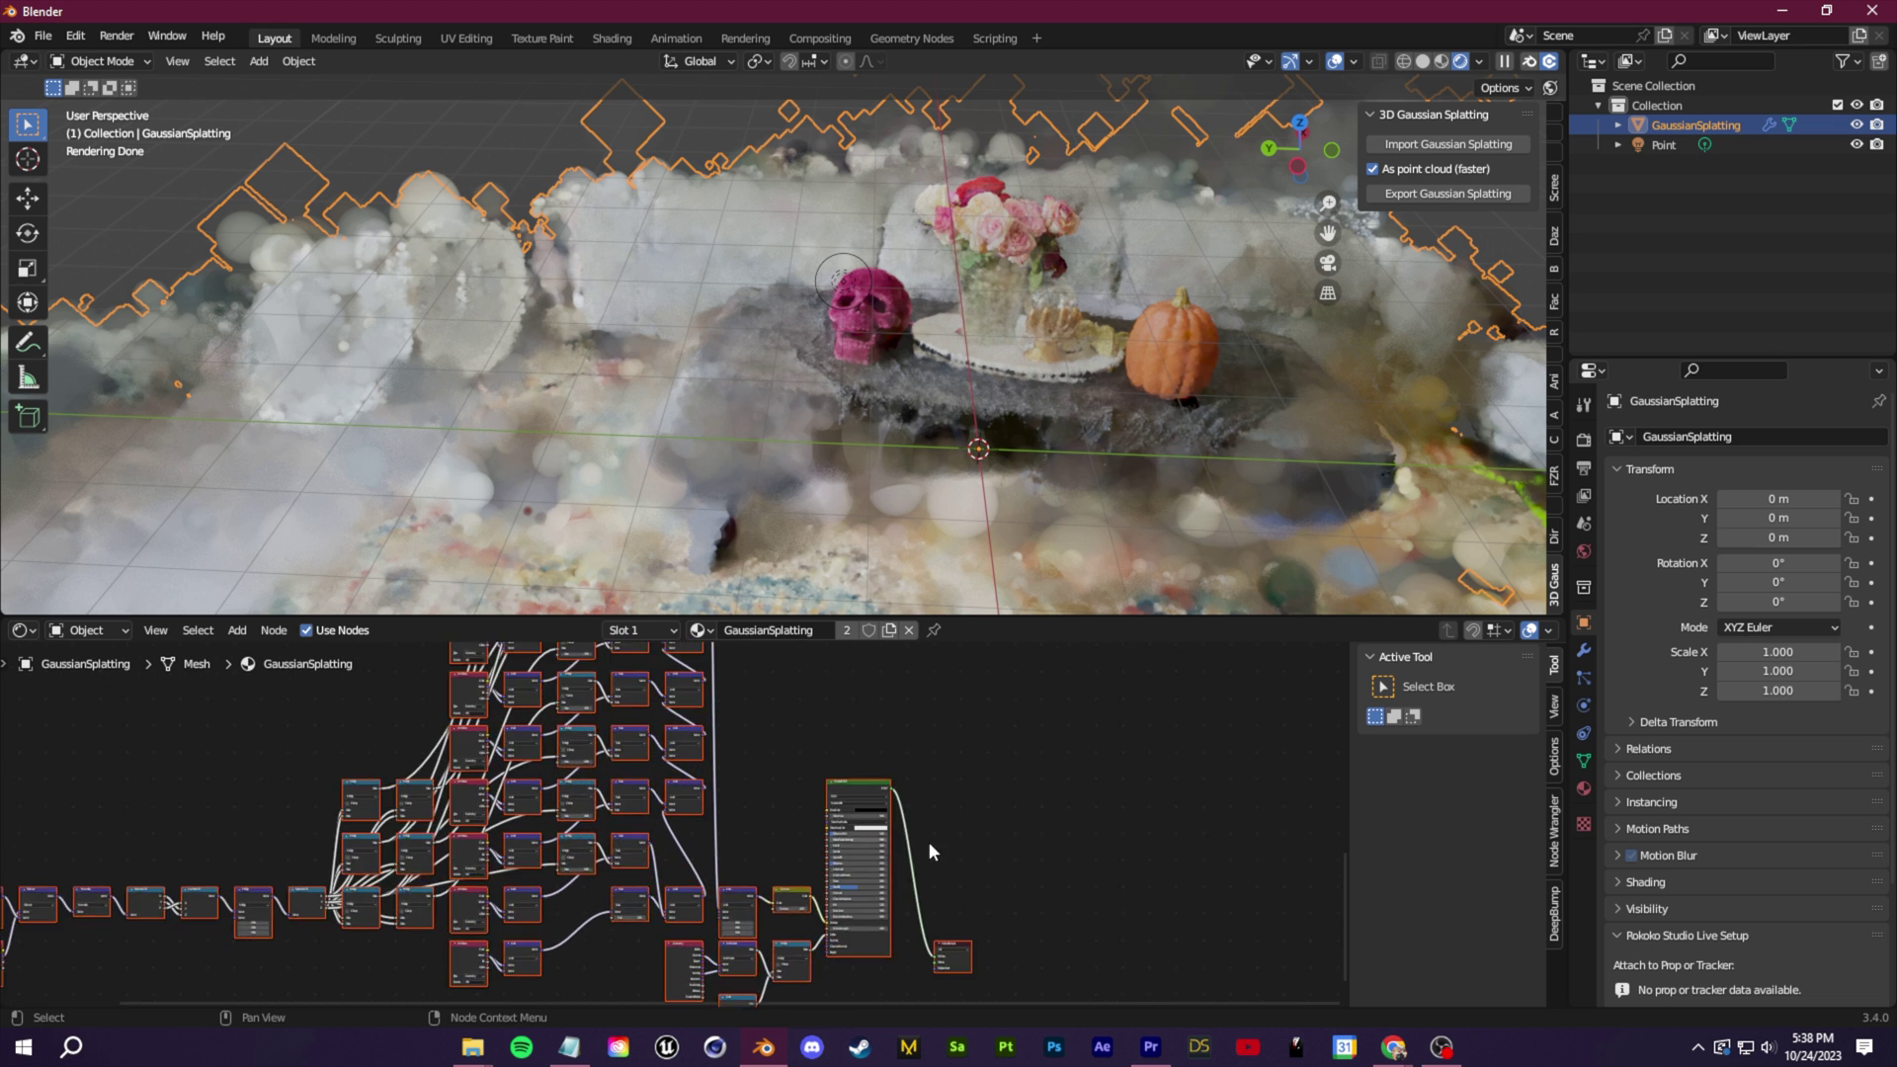
scroll(713, 681, down, 2)
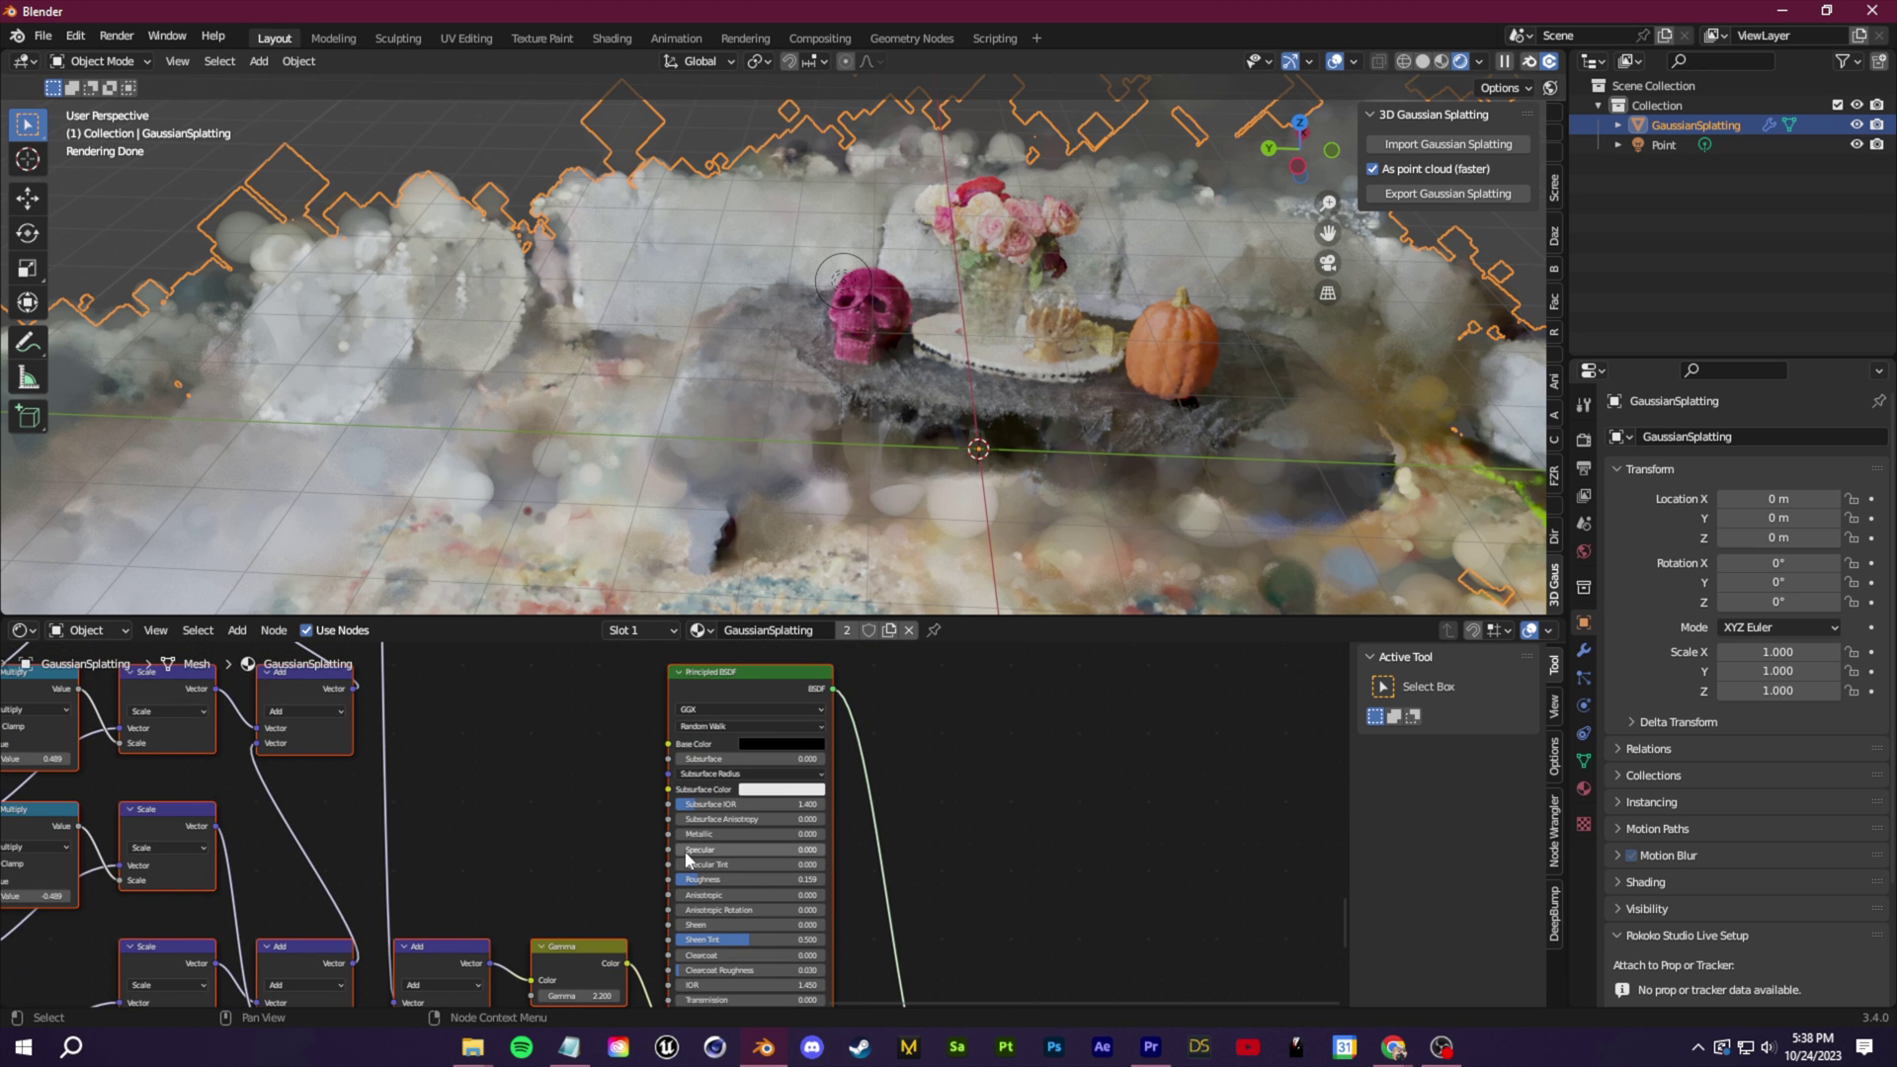
drag(688, 858, 753, 858)
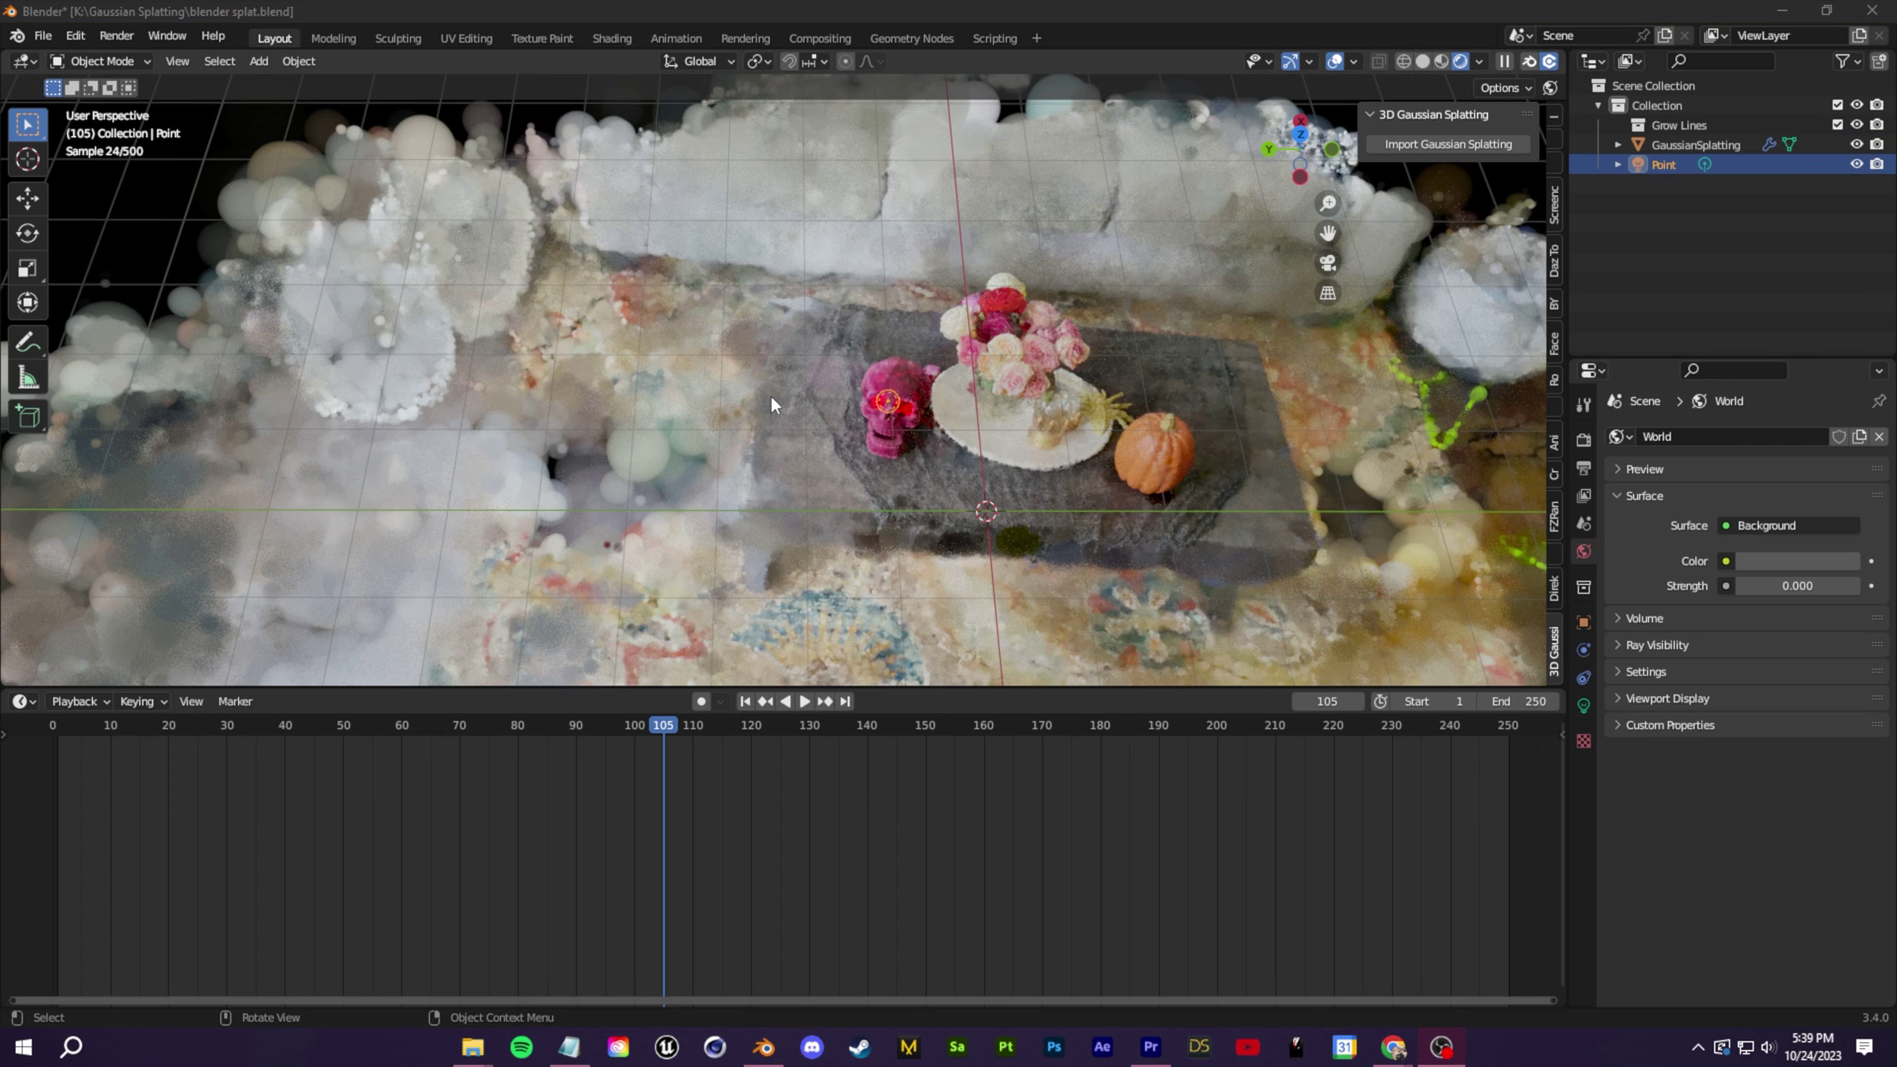
click(588, 306)
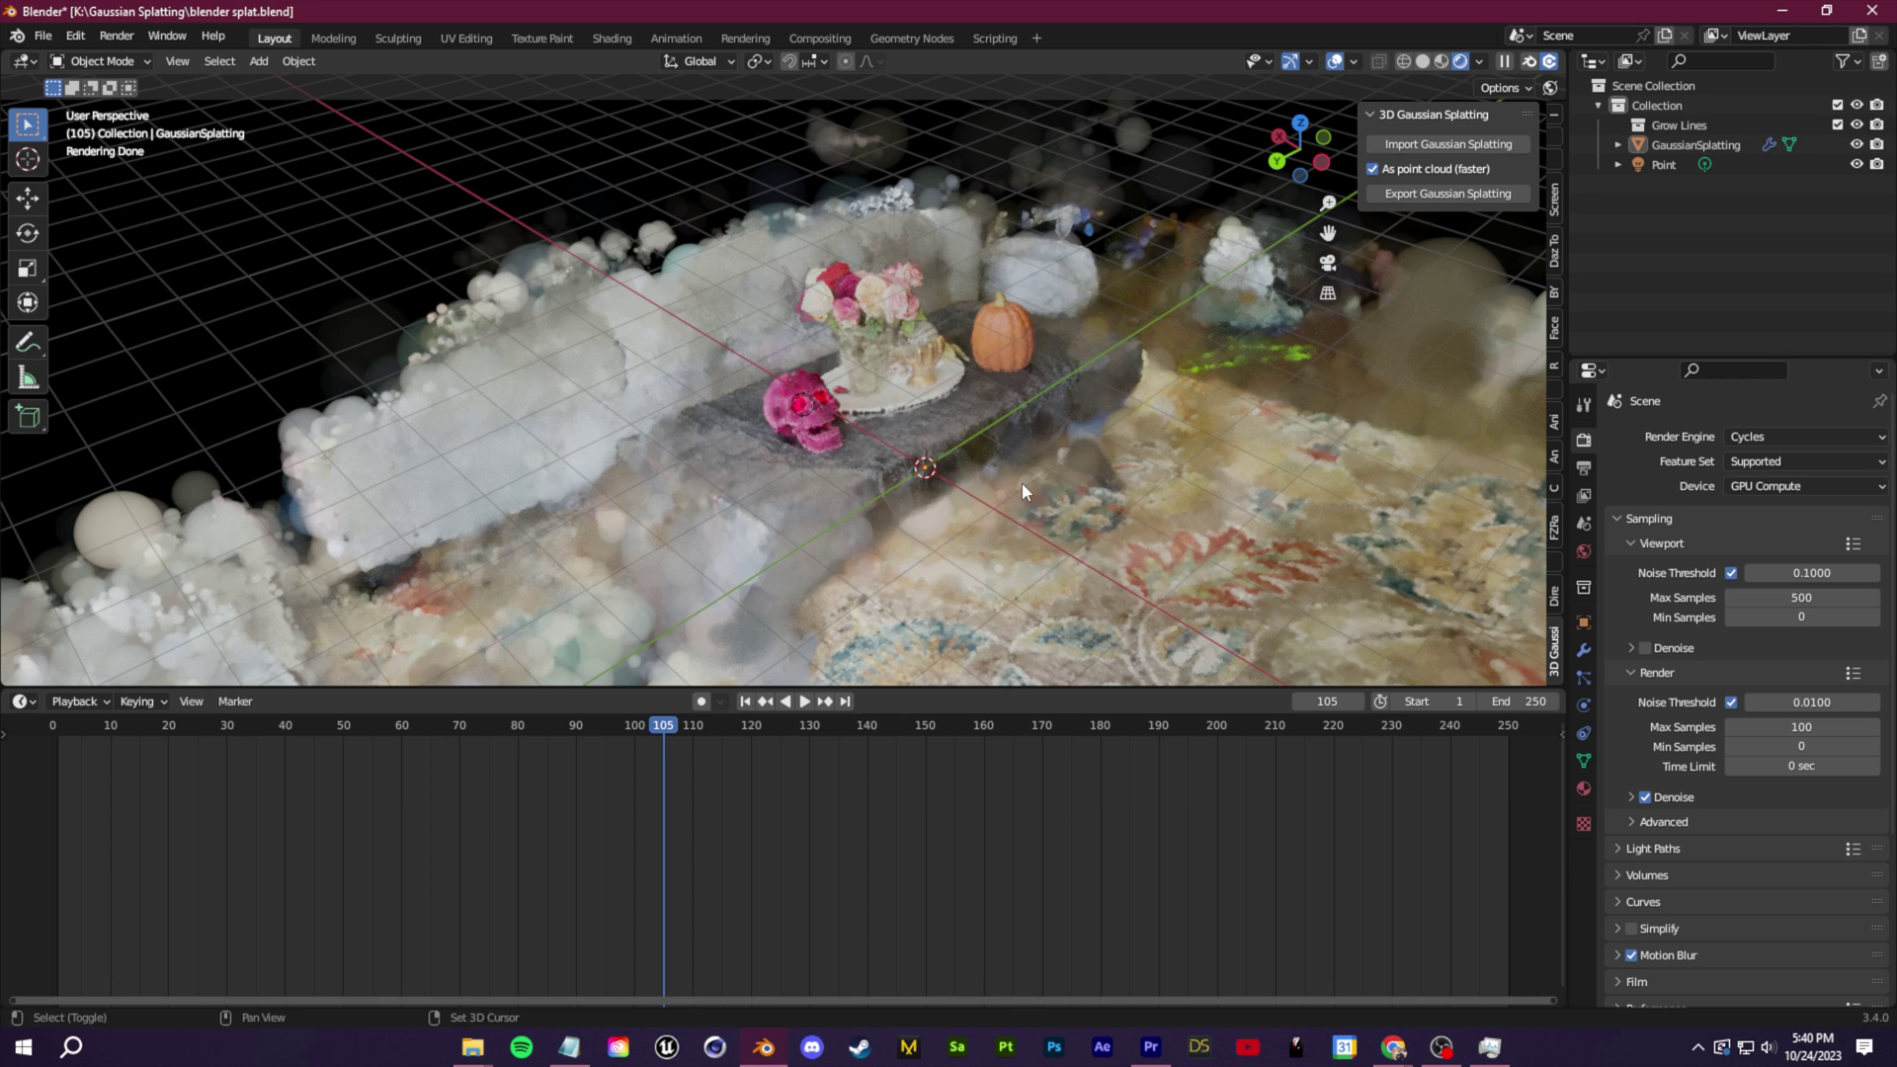
right_click(1022, 482)
key(Escape)
Add a Bezier circle curve, scale it up and move it so that it encircles the table with the skull and flowers
middle_drag(889, 408, 753, 499)
key(Delete)
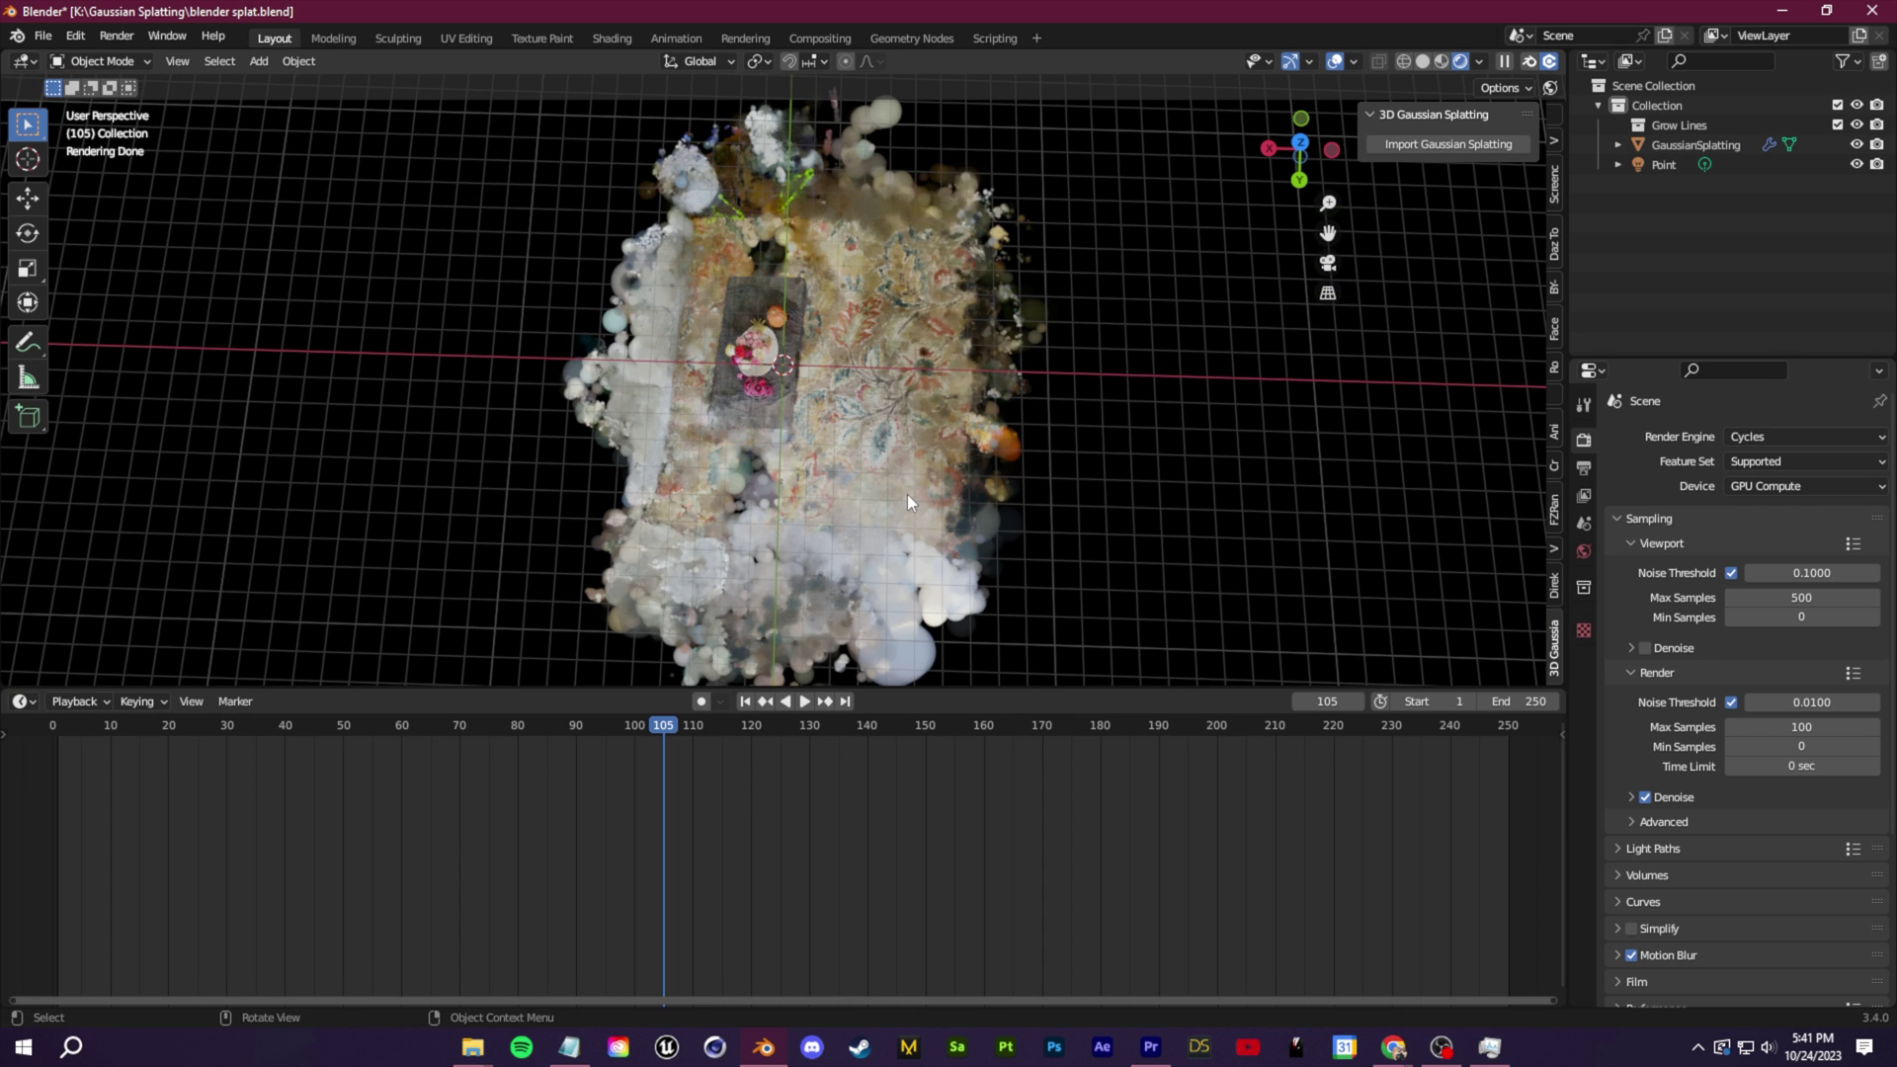
key(shift+a)
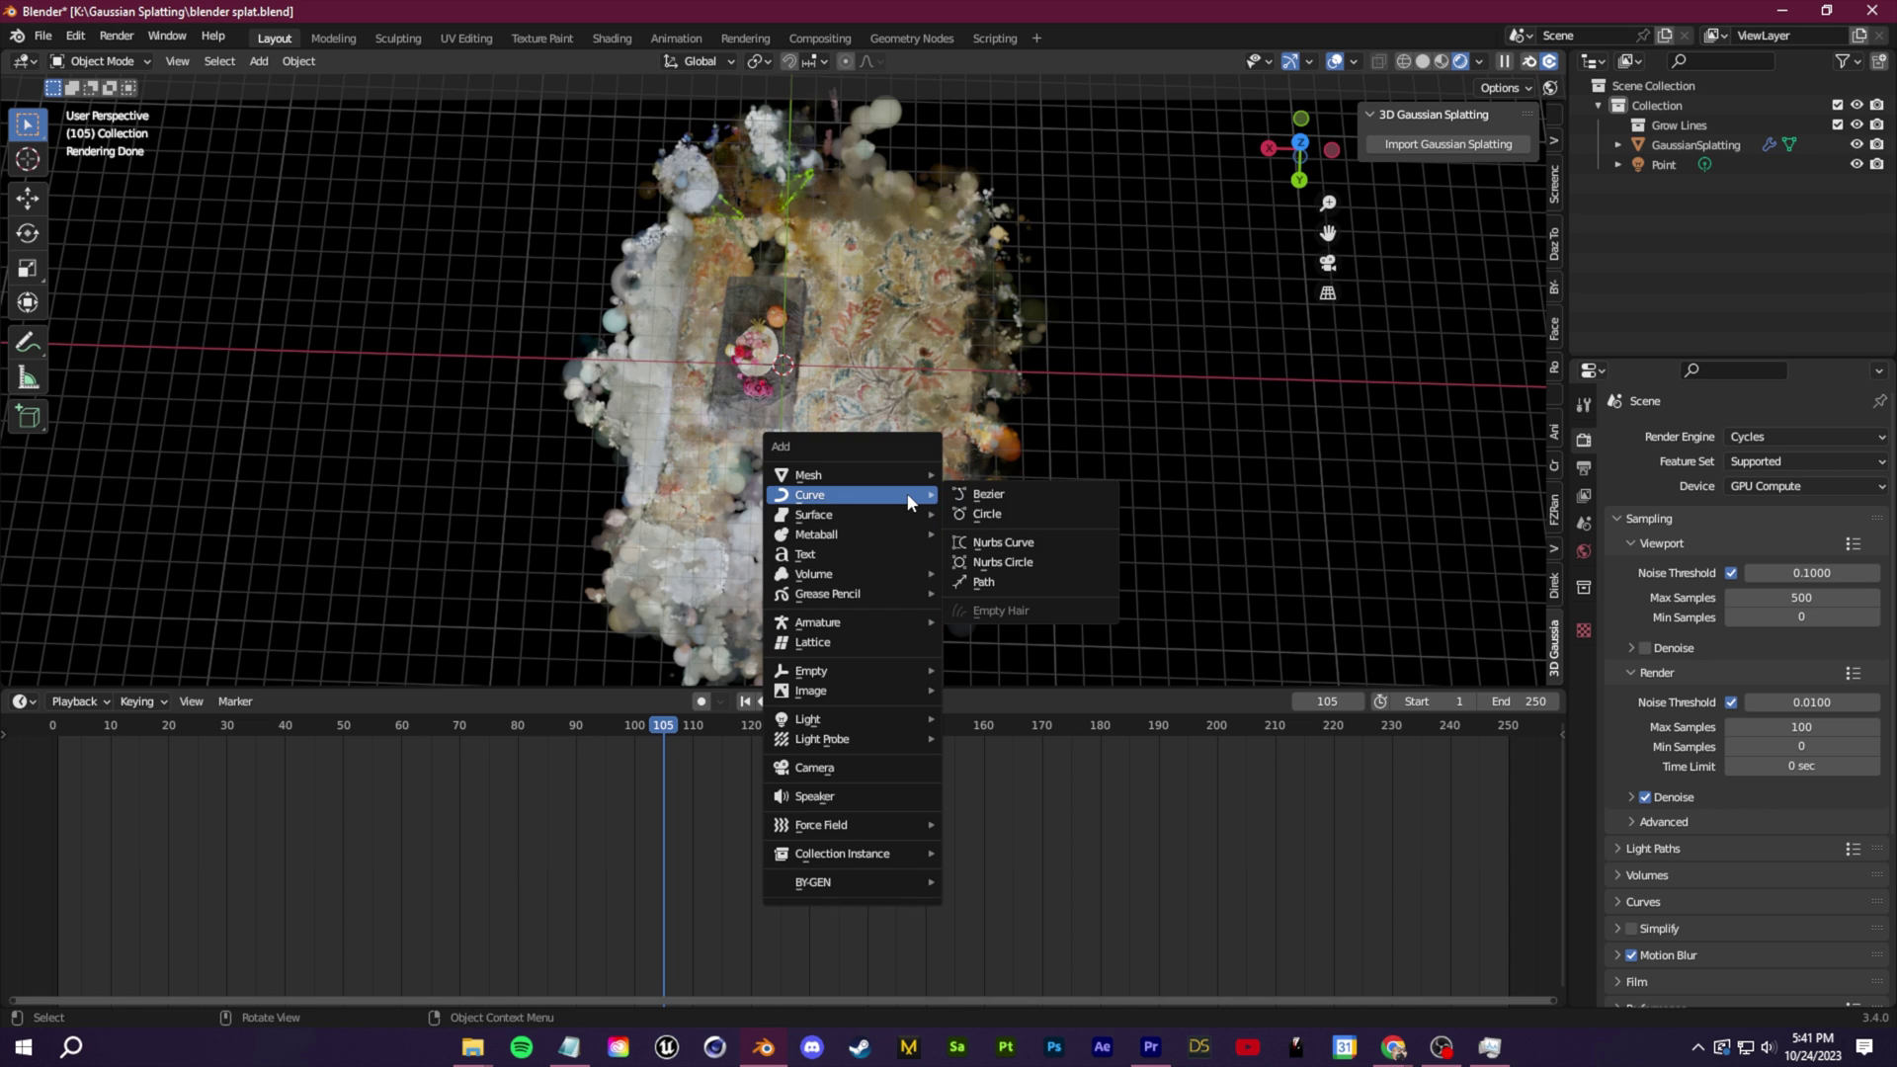
click(1001, 515)
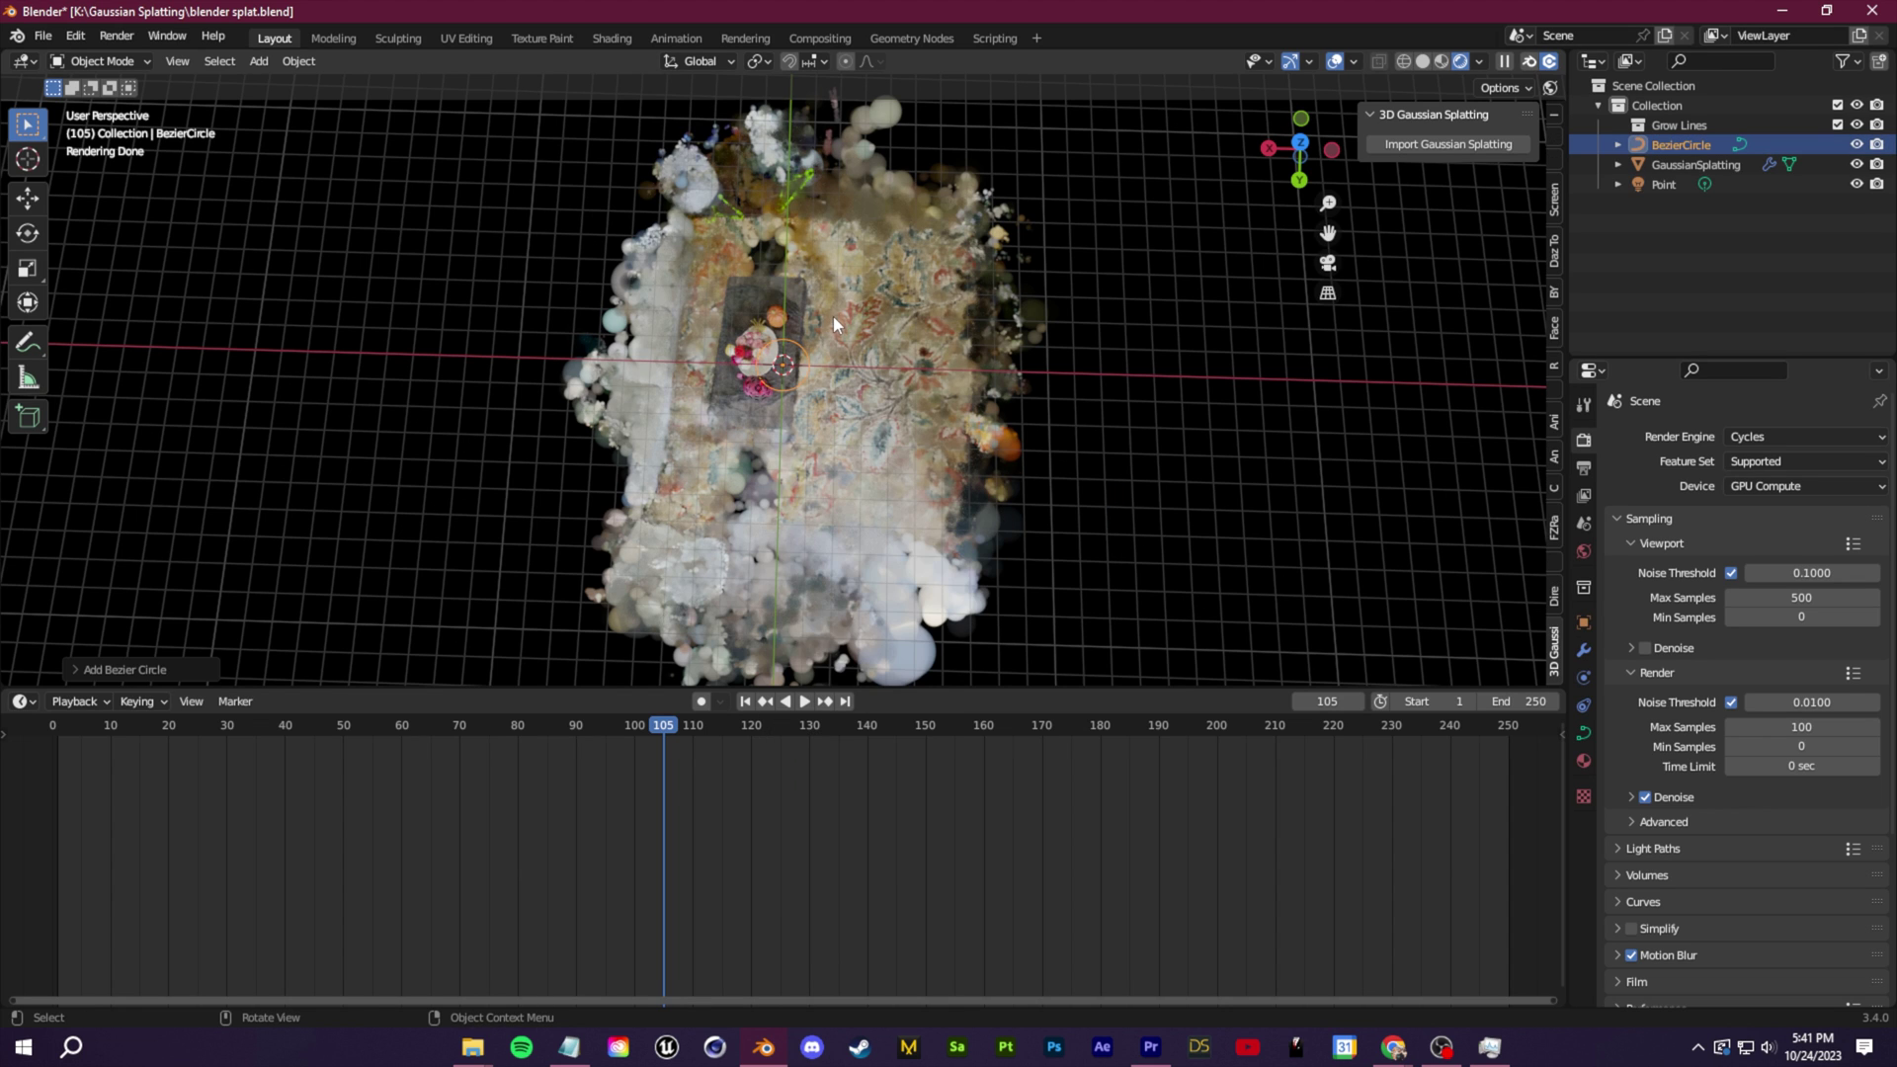
key(s)
click(1085, 253)
key(g)
click(881, 294)
Add a camera to the scene
key(shift+a)
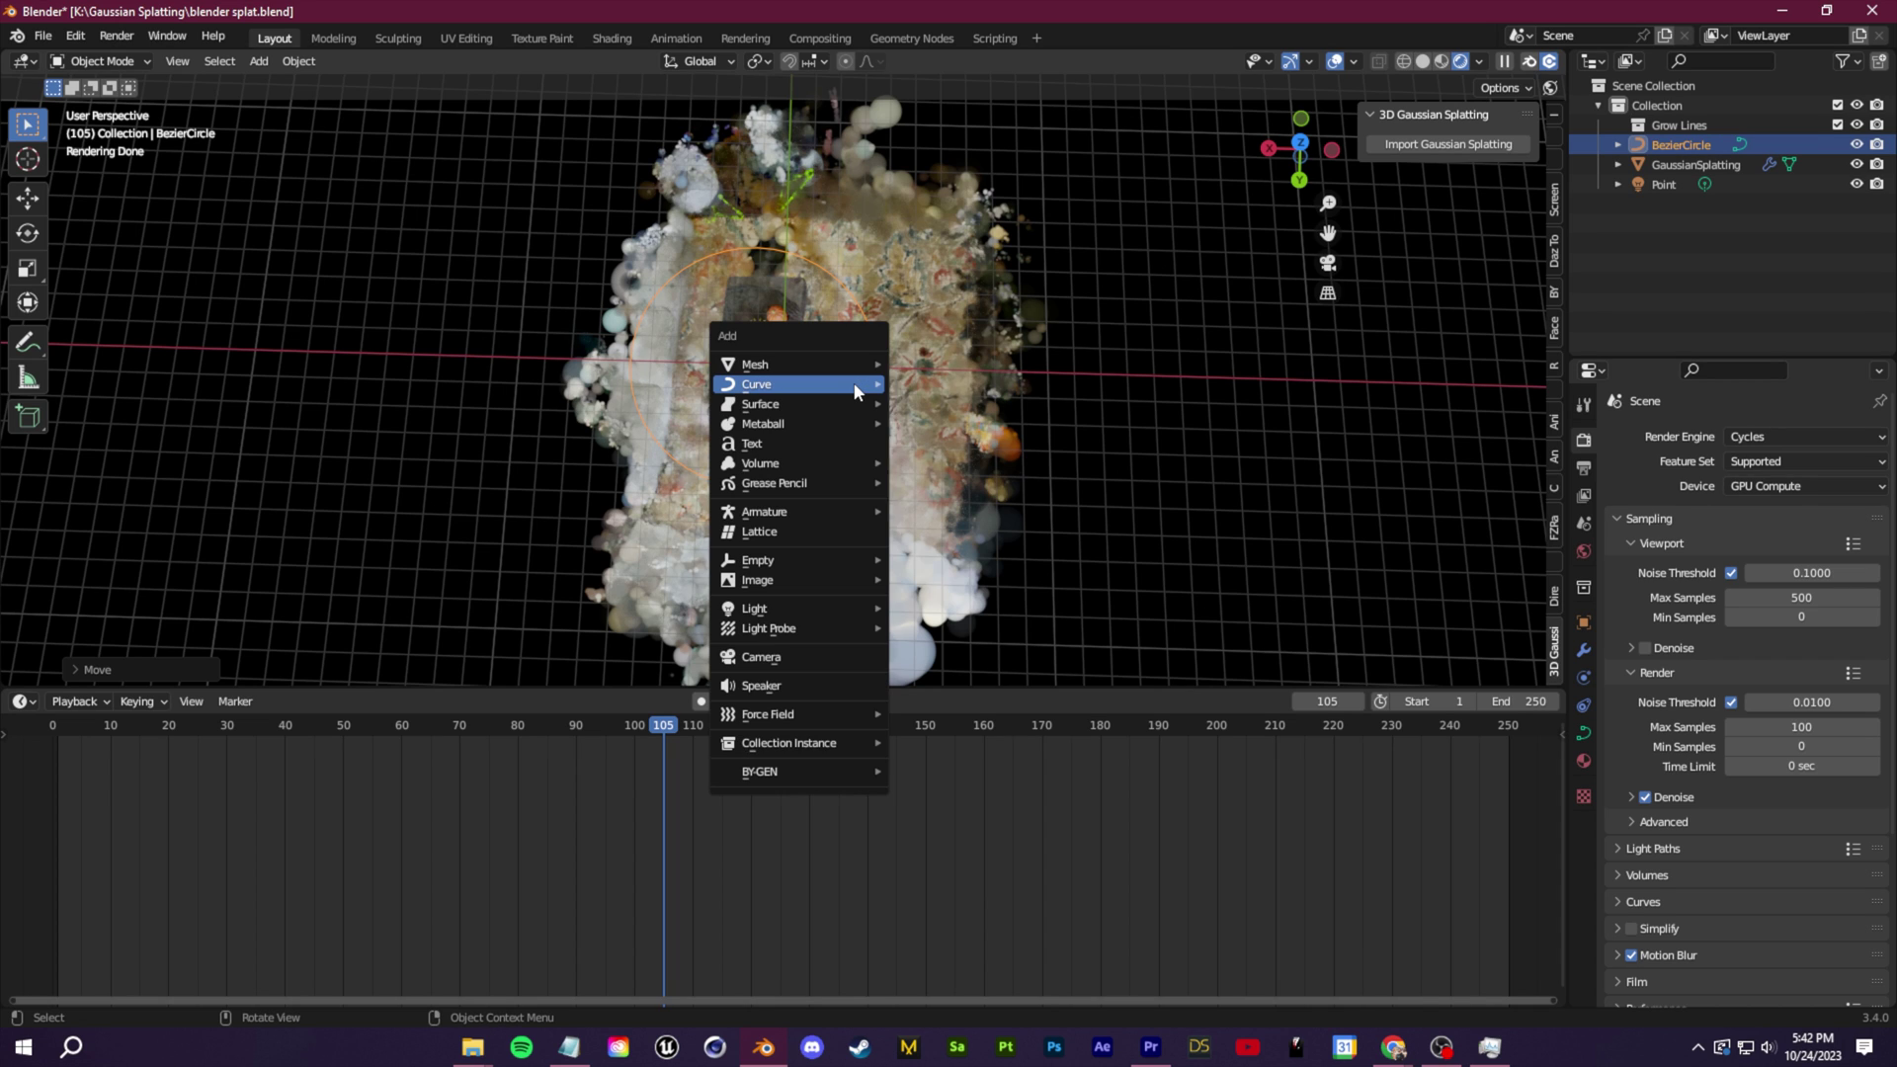
mouse_move(856, 386)
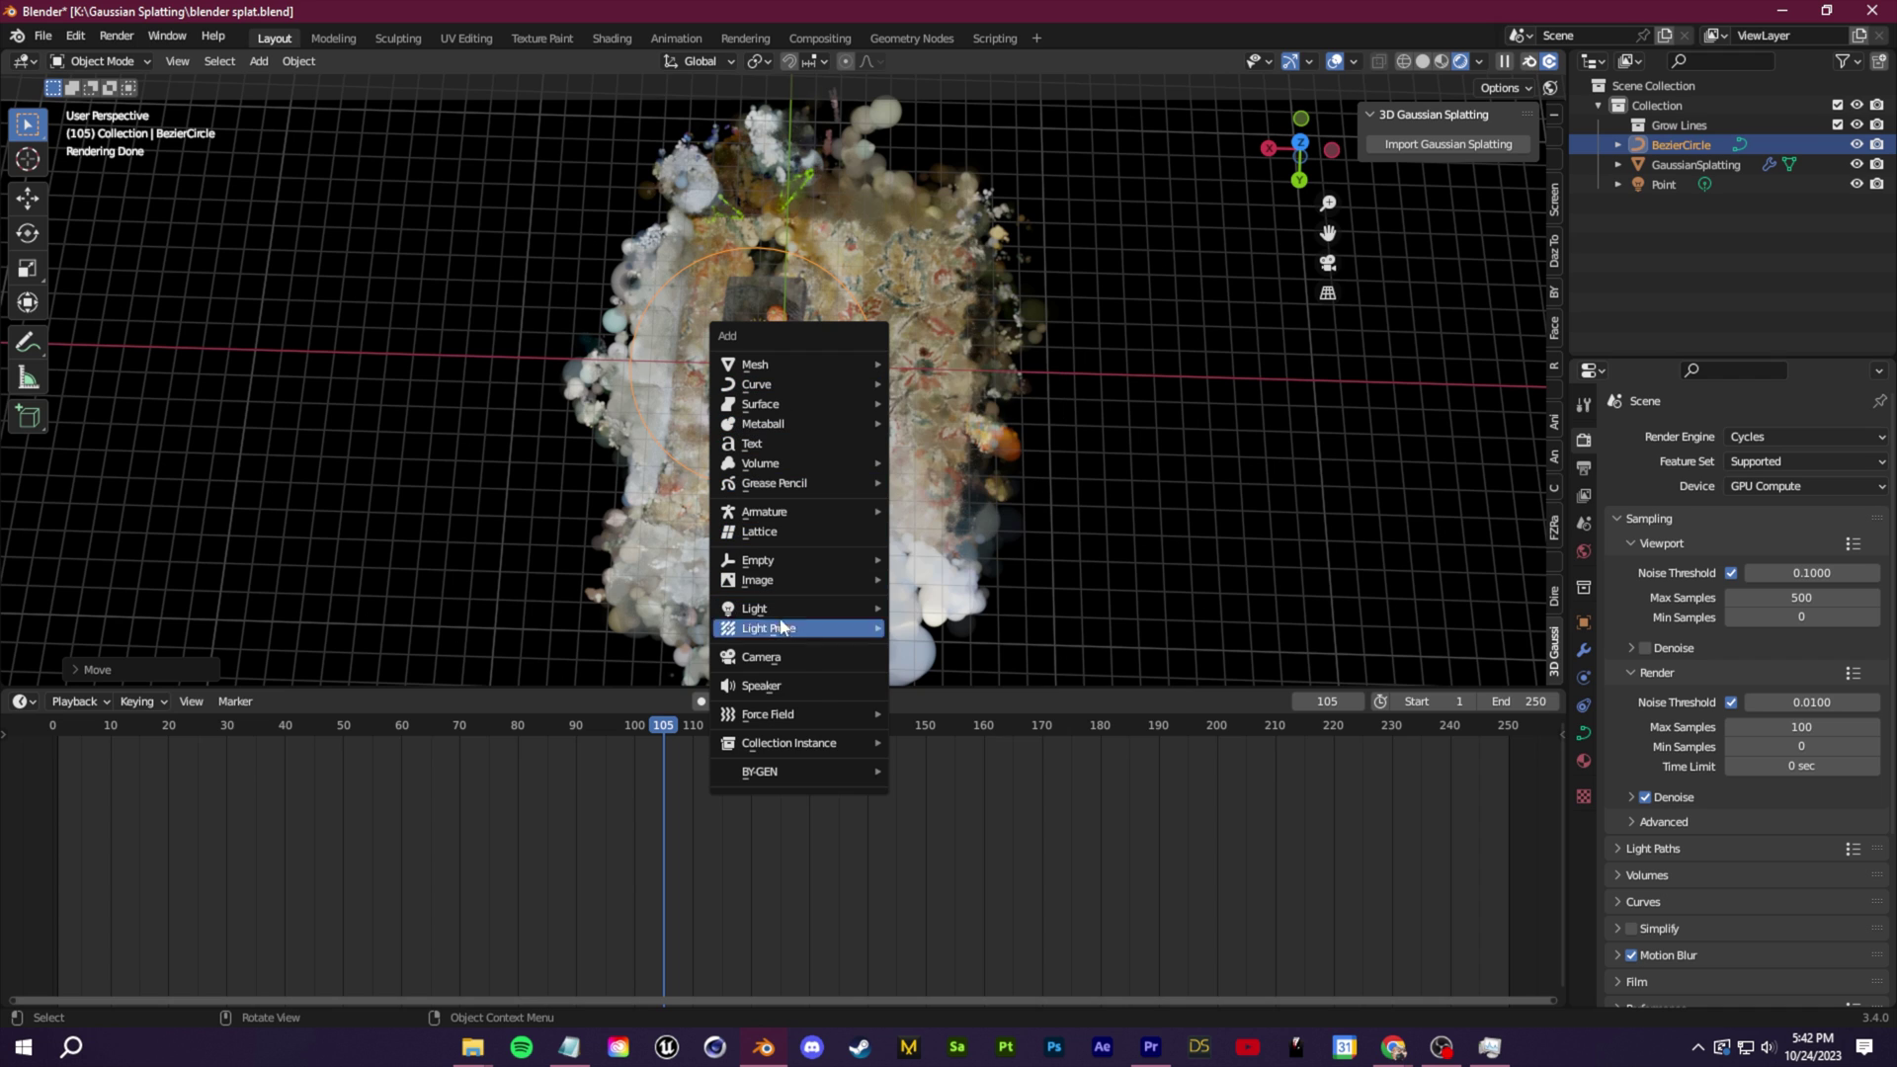
click(804, 657)
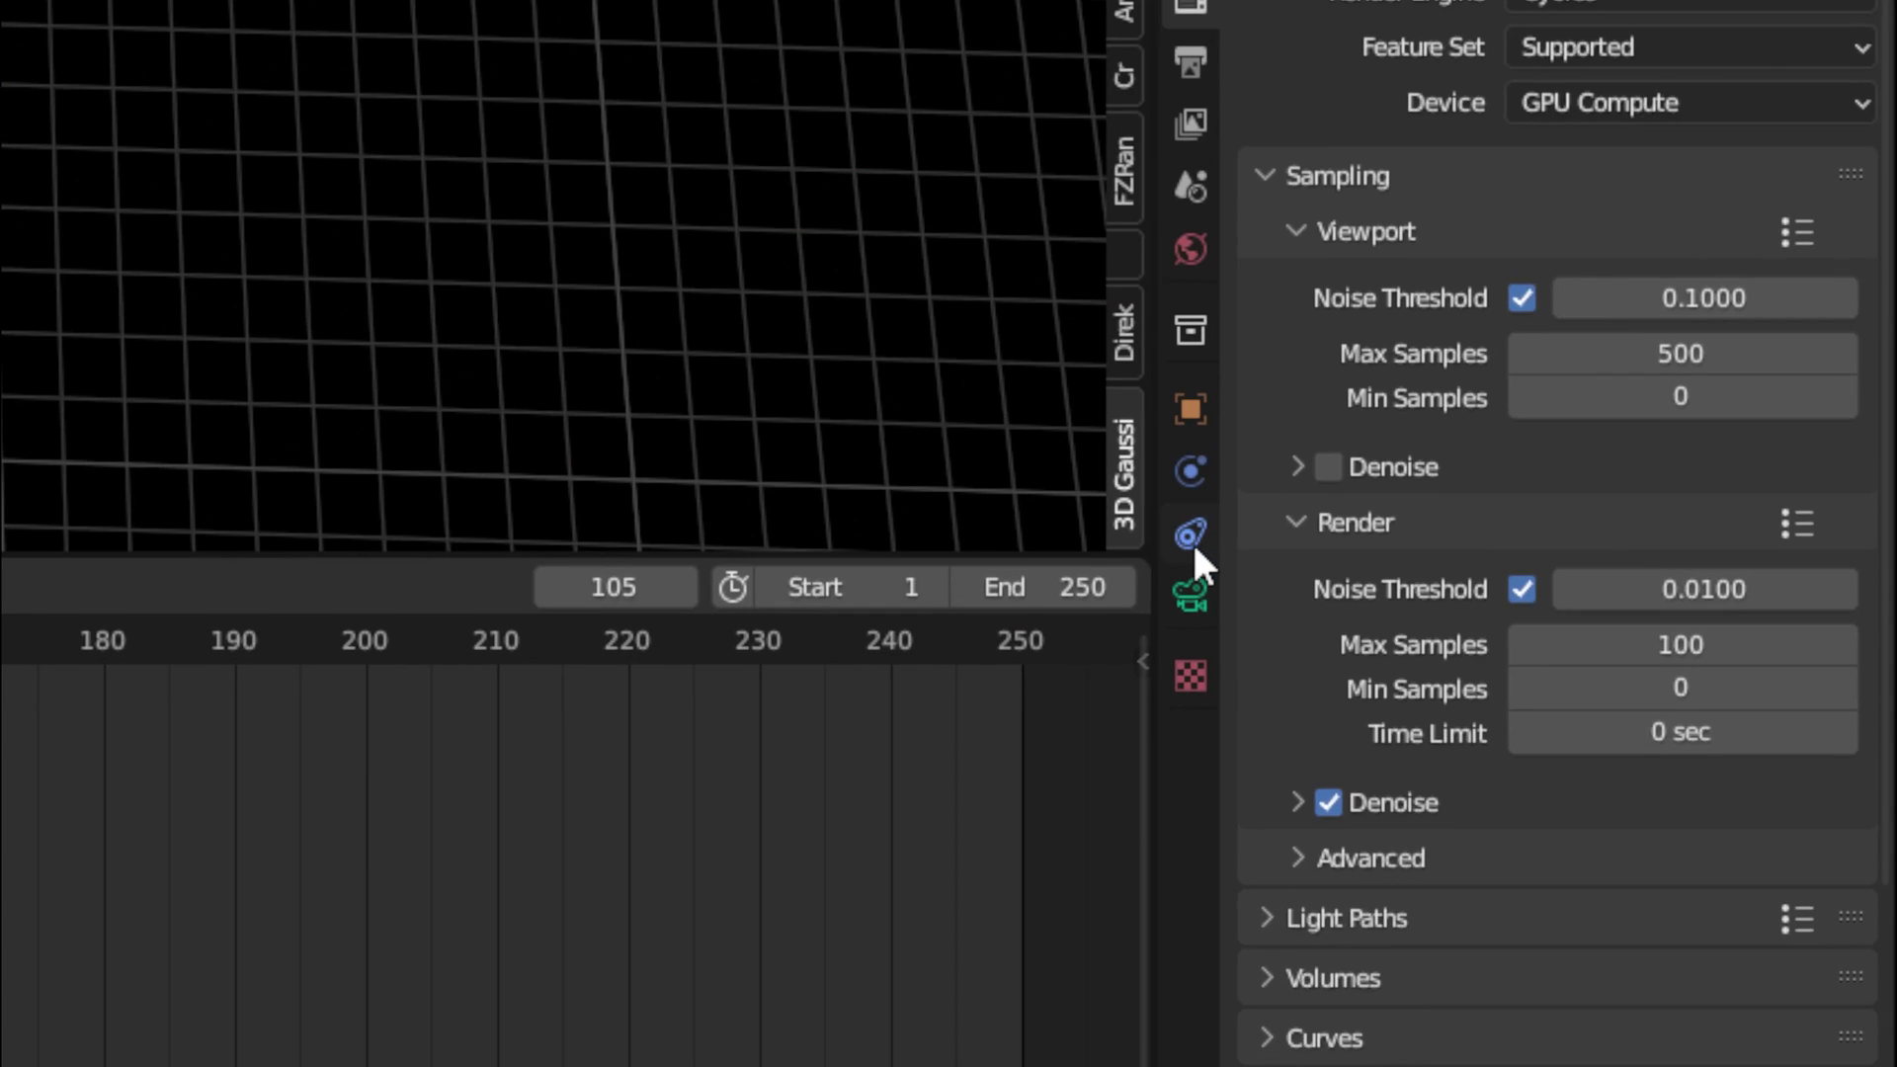
Give the camera a Follow Path constraint with BezierCircle as its target
click(1584, 678)
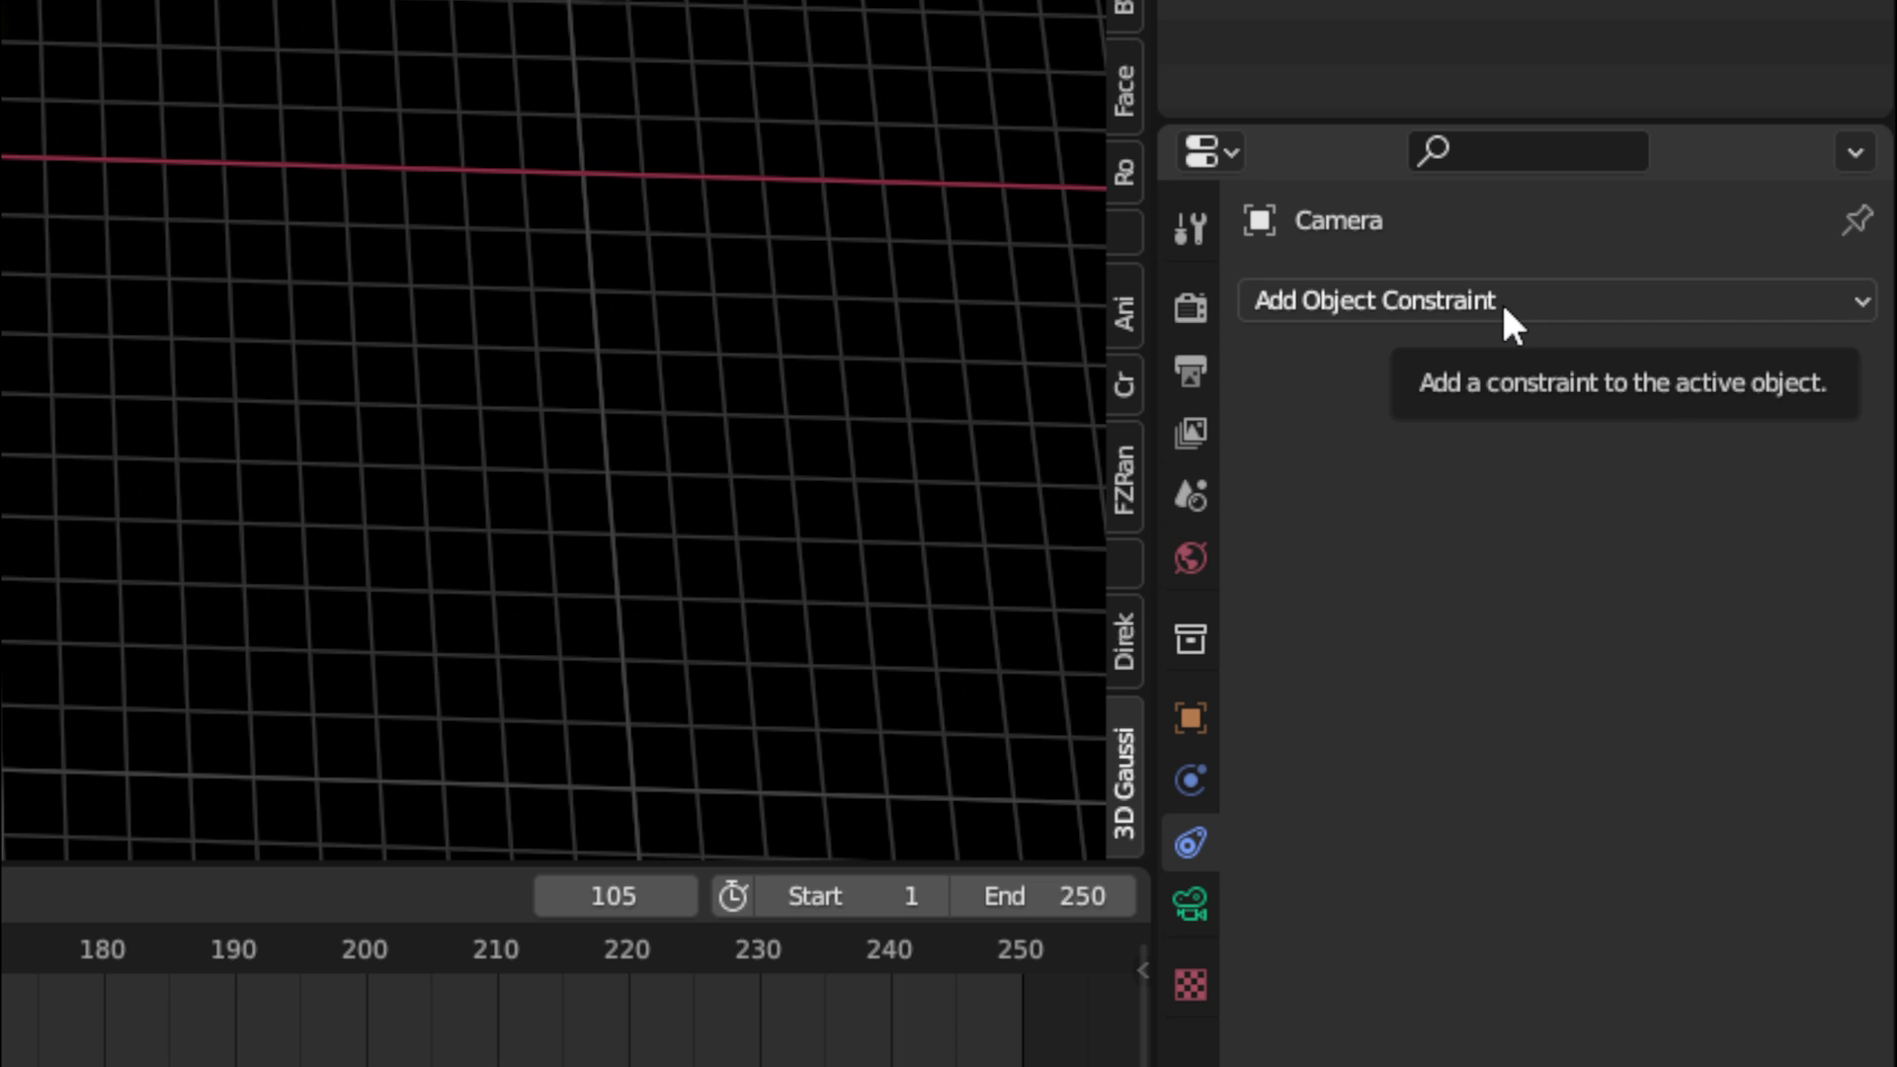
click(1502, 301)
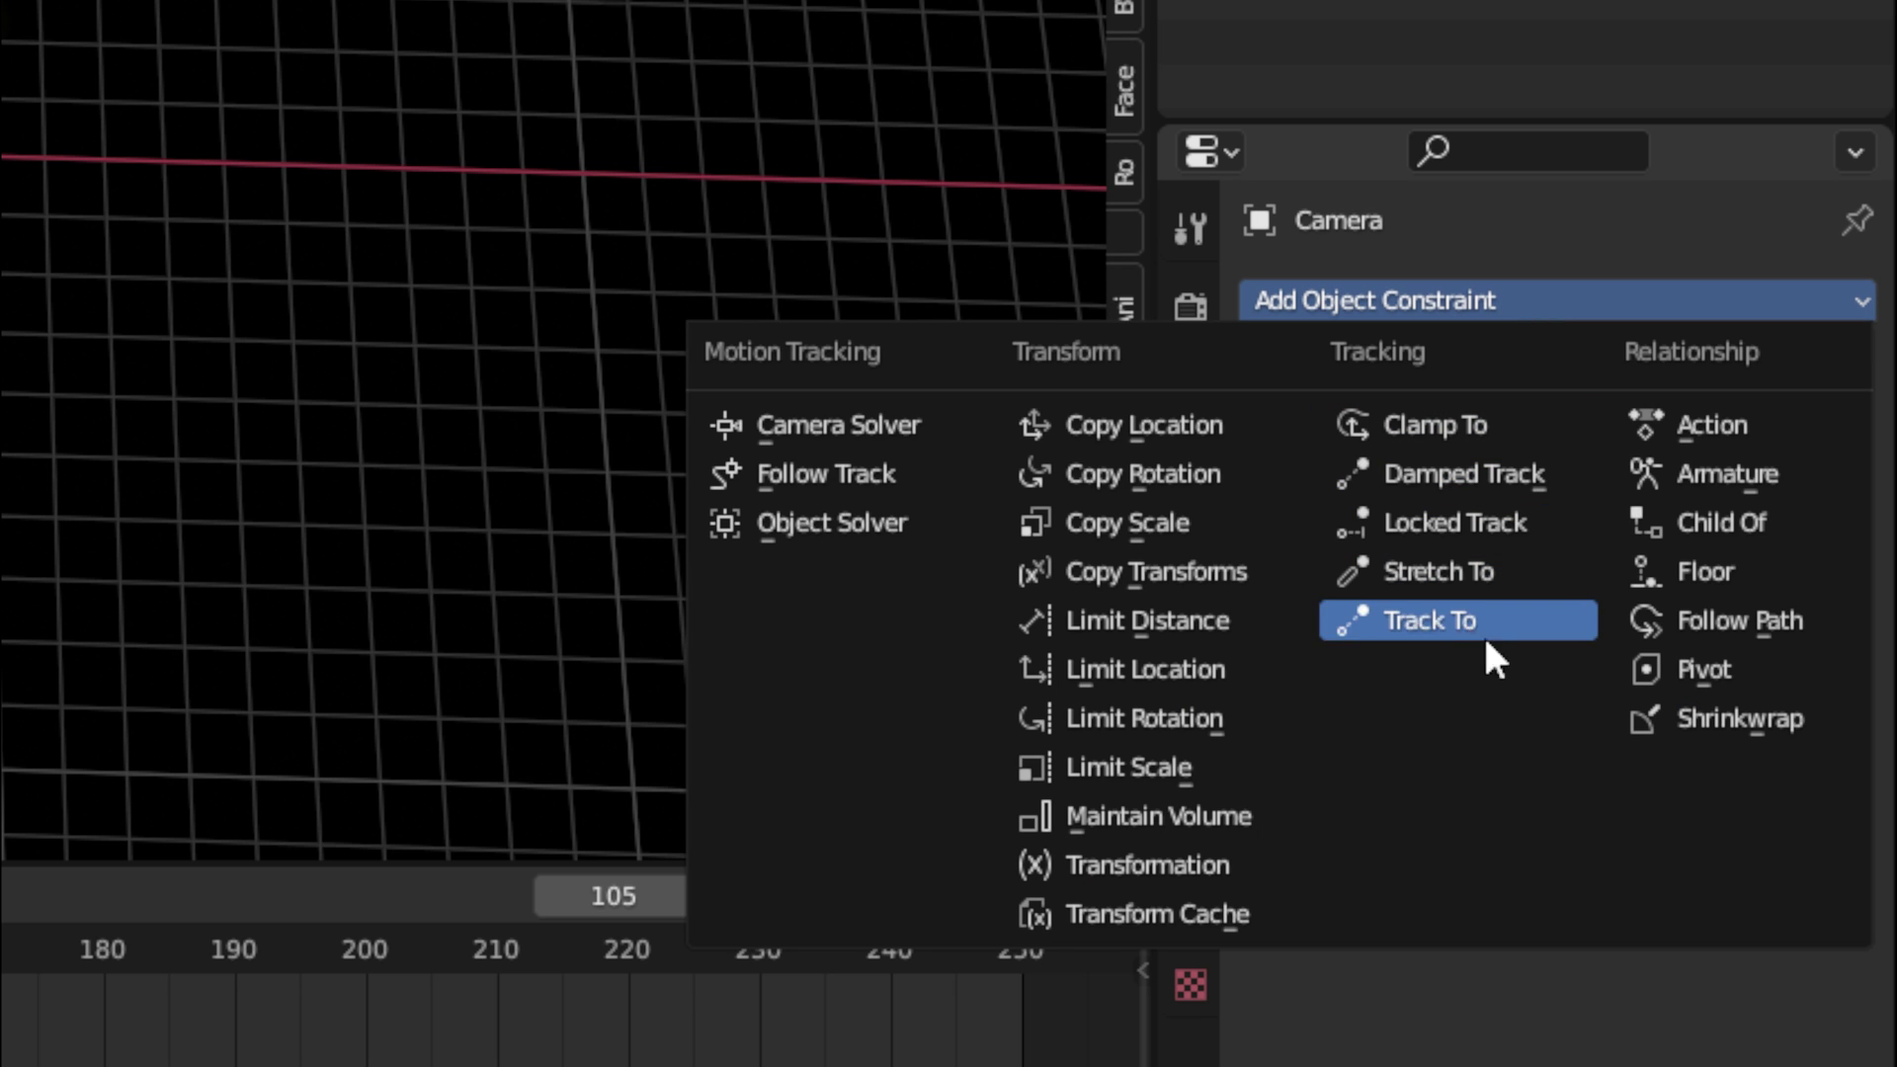
click(1721, 619)
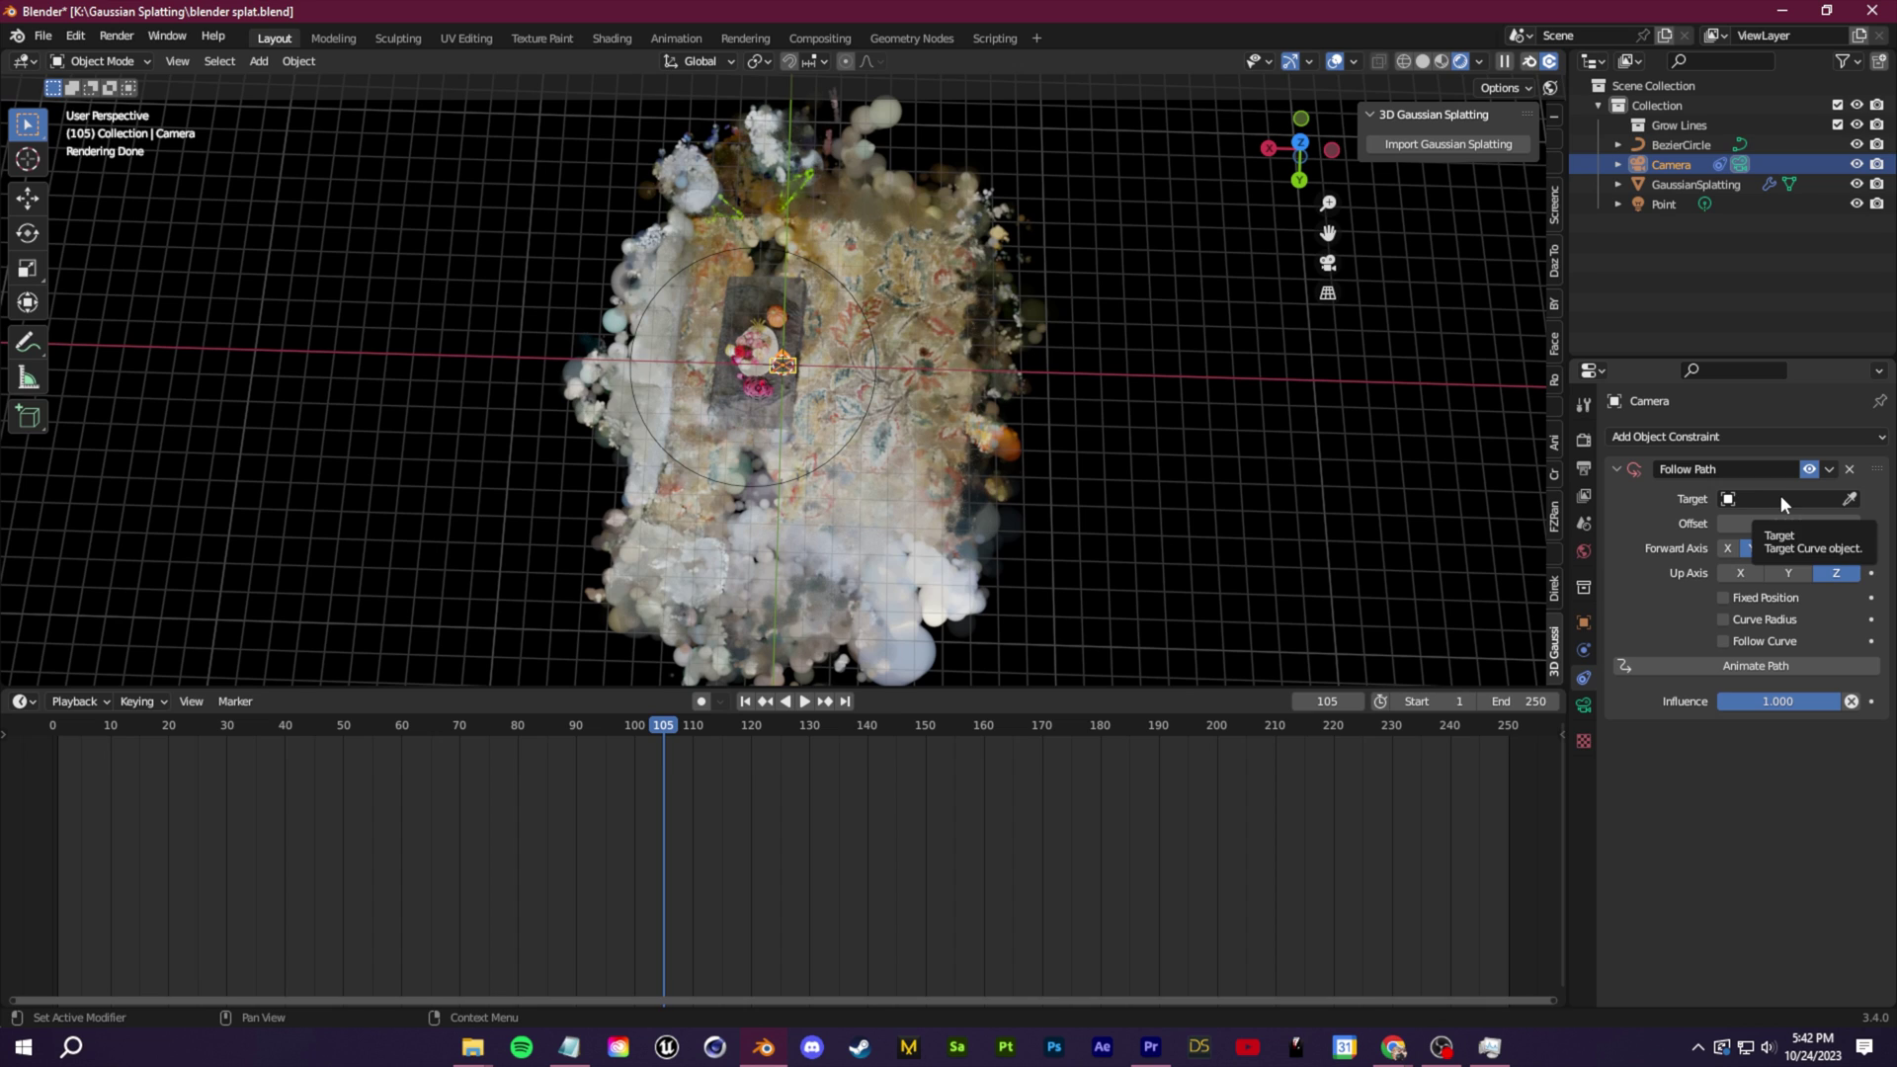
click(1804, 497)
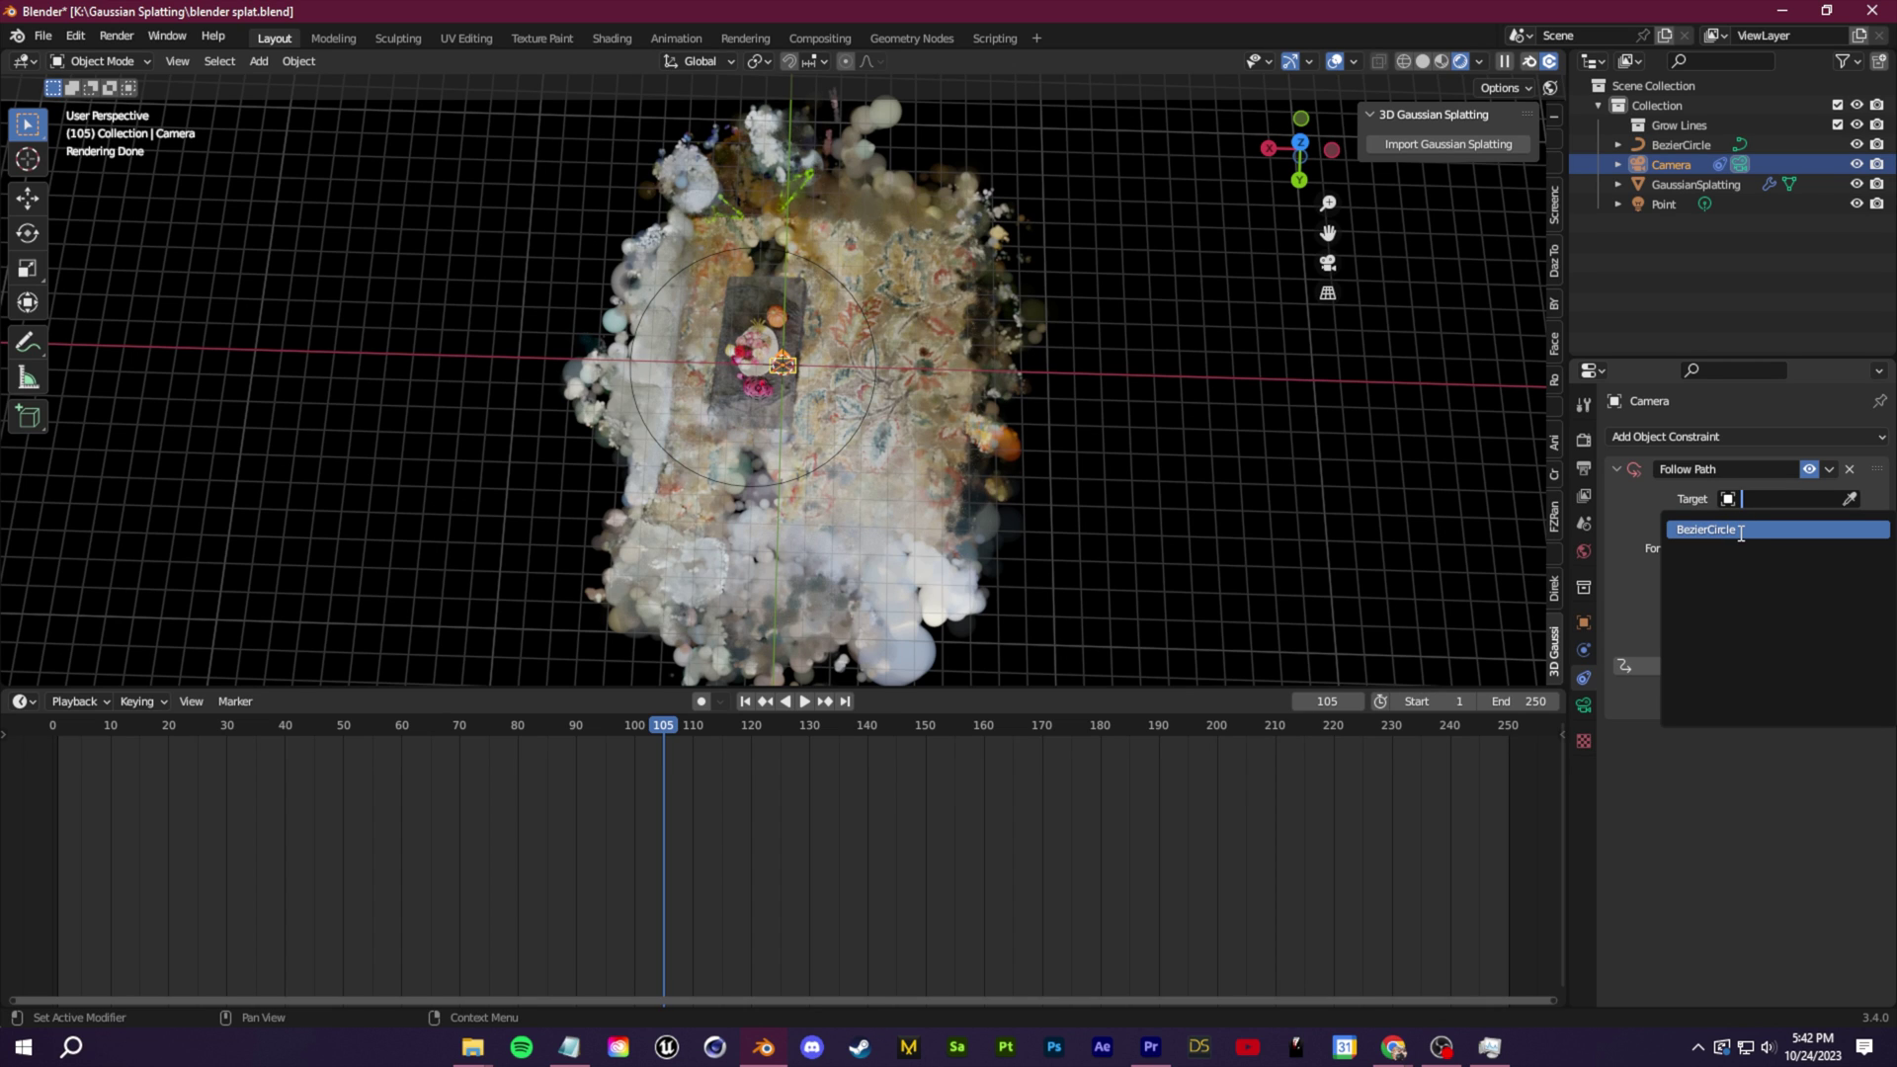
click(1783, 530)
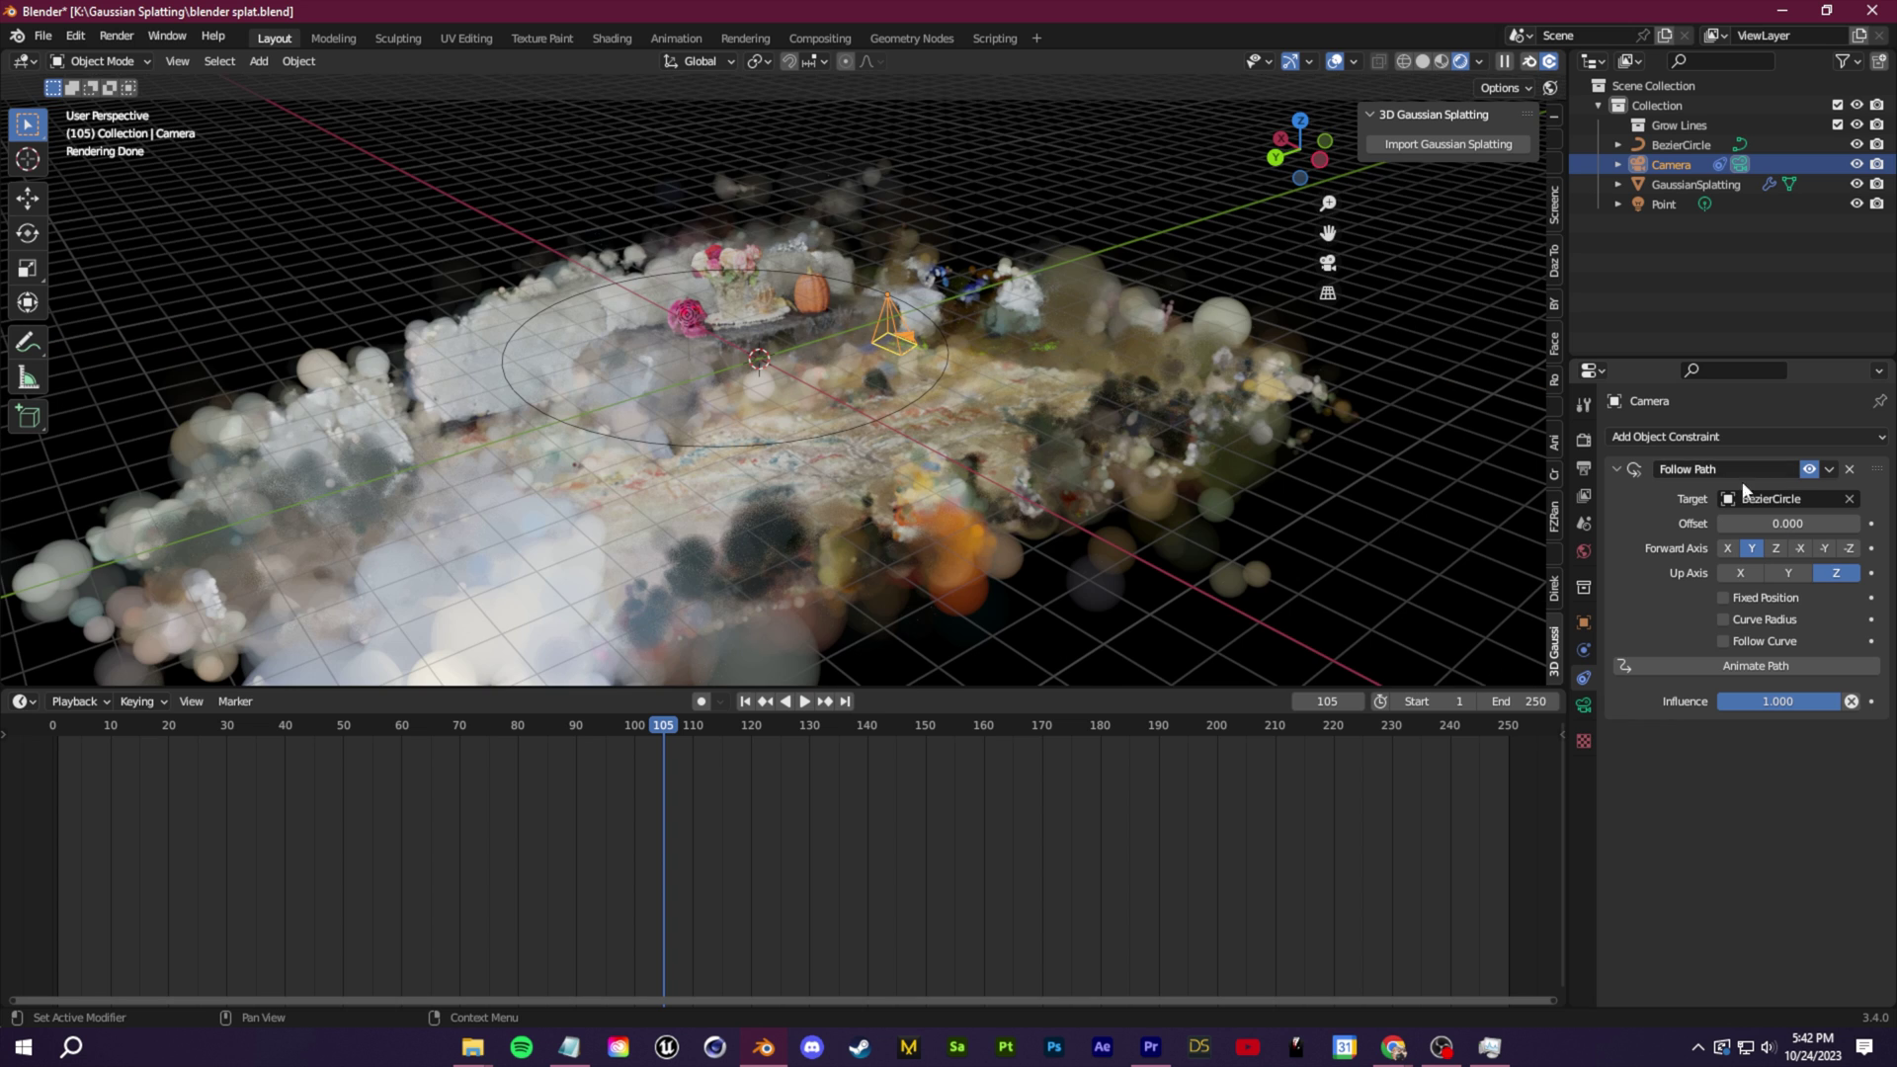
Slide the camera along the circle with the Follow Path offset and rotate it to about 84.2° on X and -49.5° on Z
mouse_move(1763, 524)
mouse_down()
mouse_move(1882, 523)
mouse_move(1764, 524)
mouse_up()
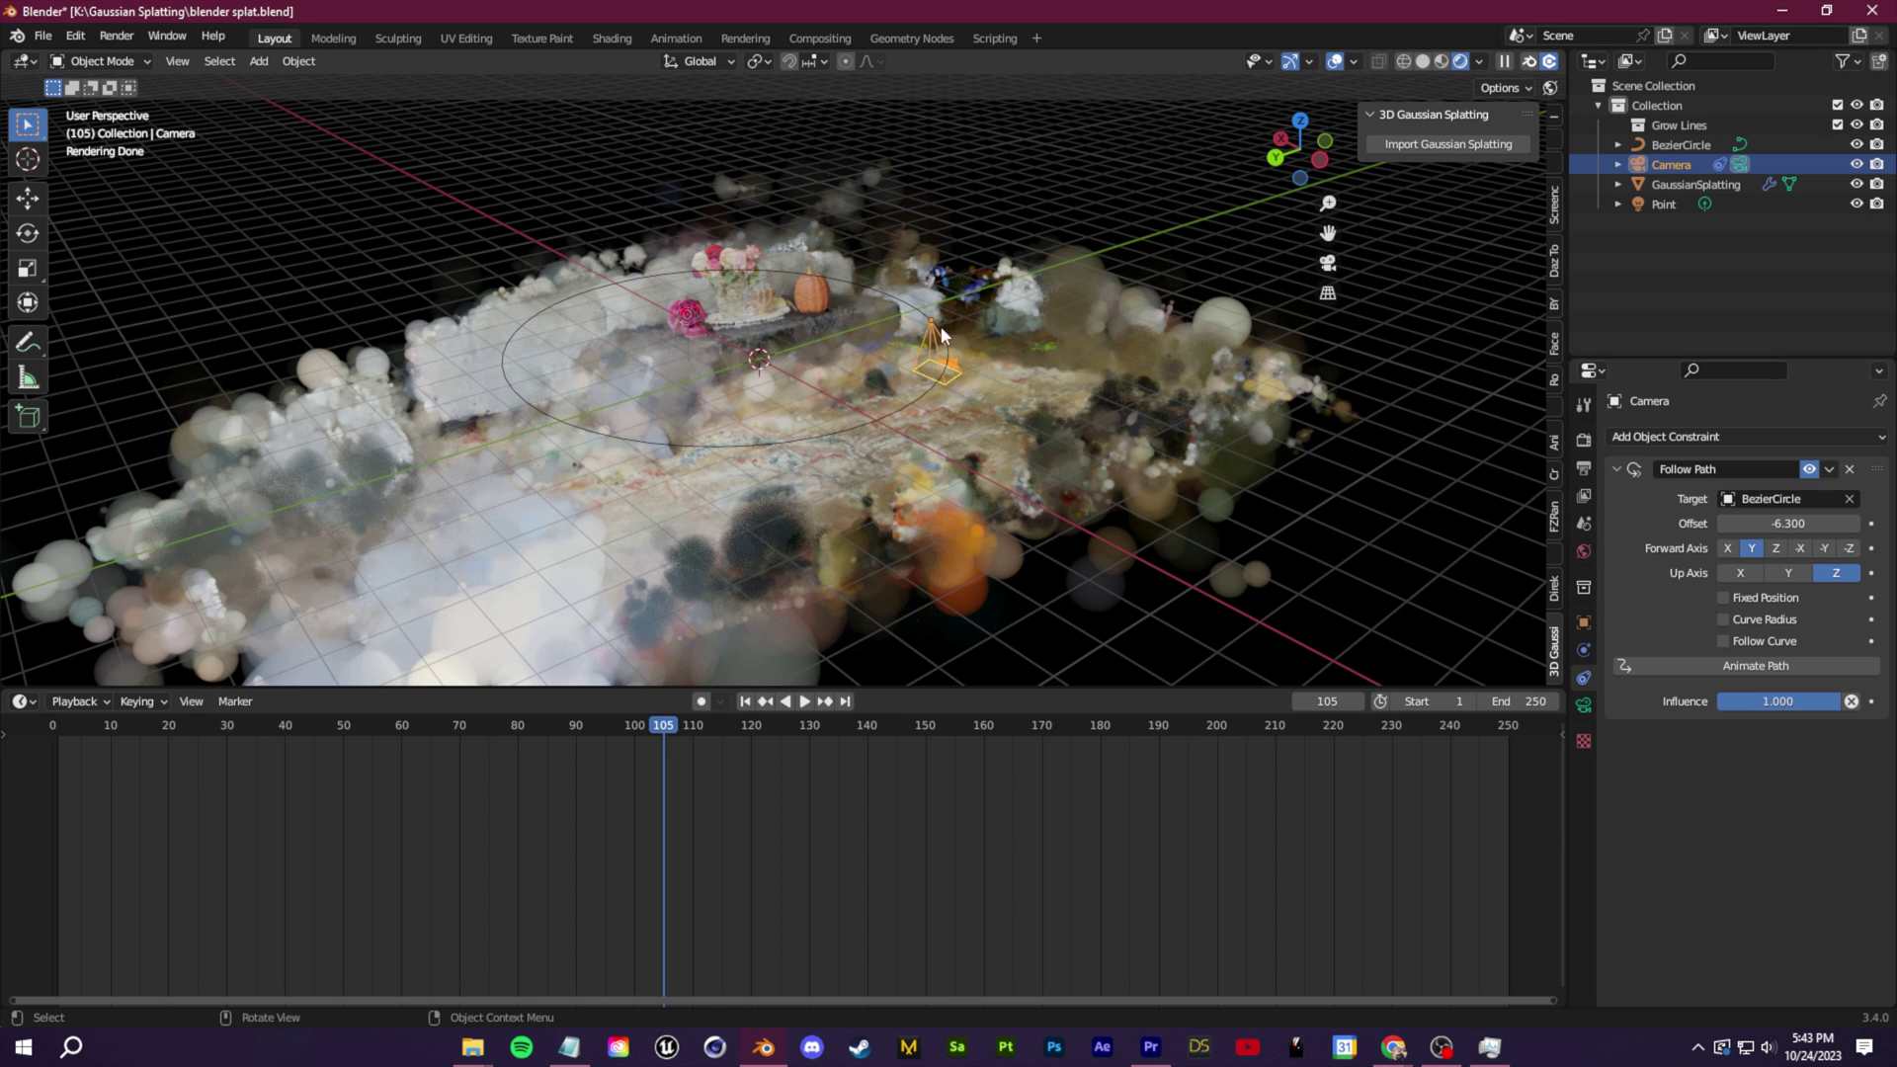
click(1584, 623)
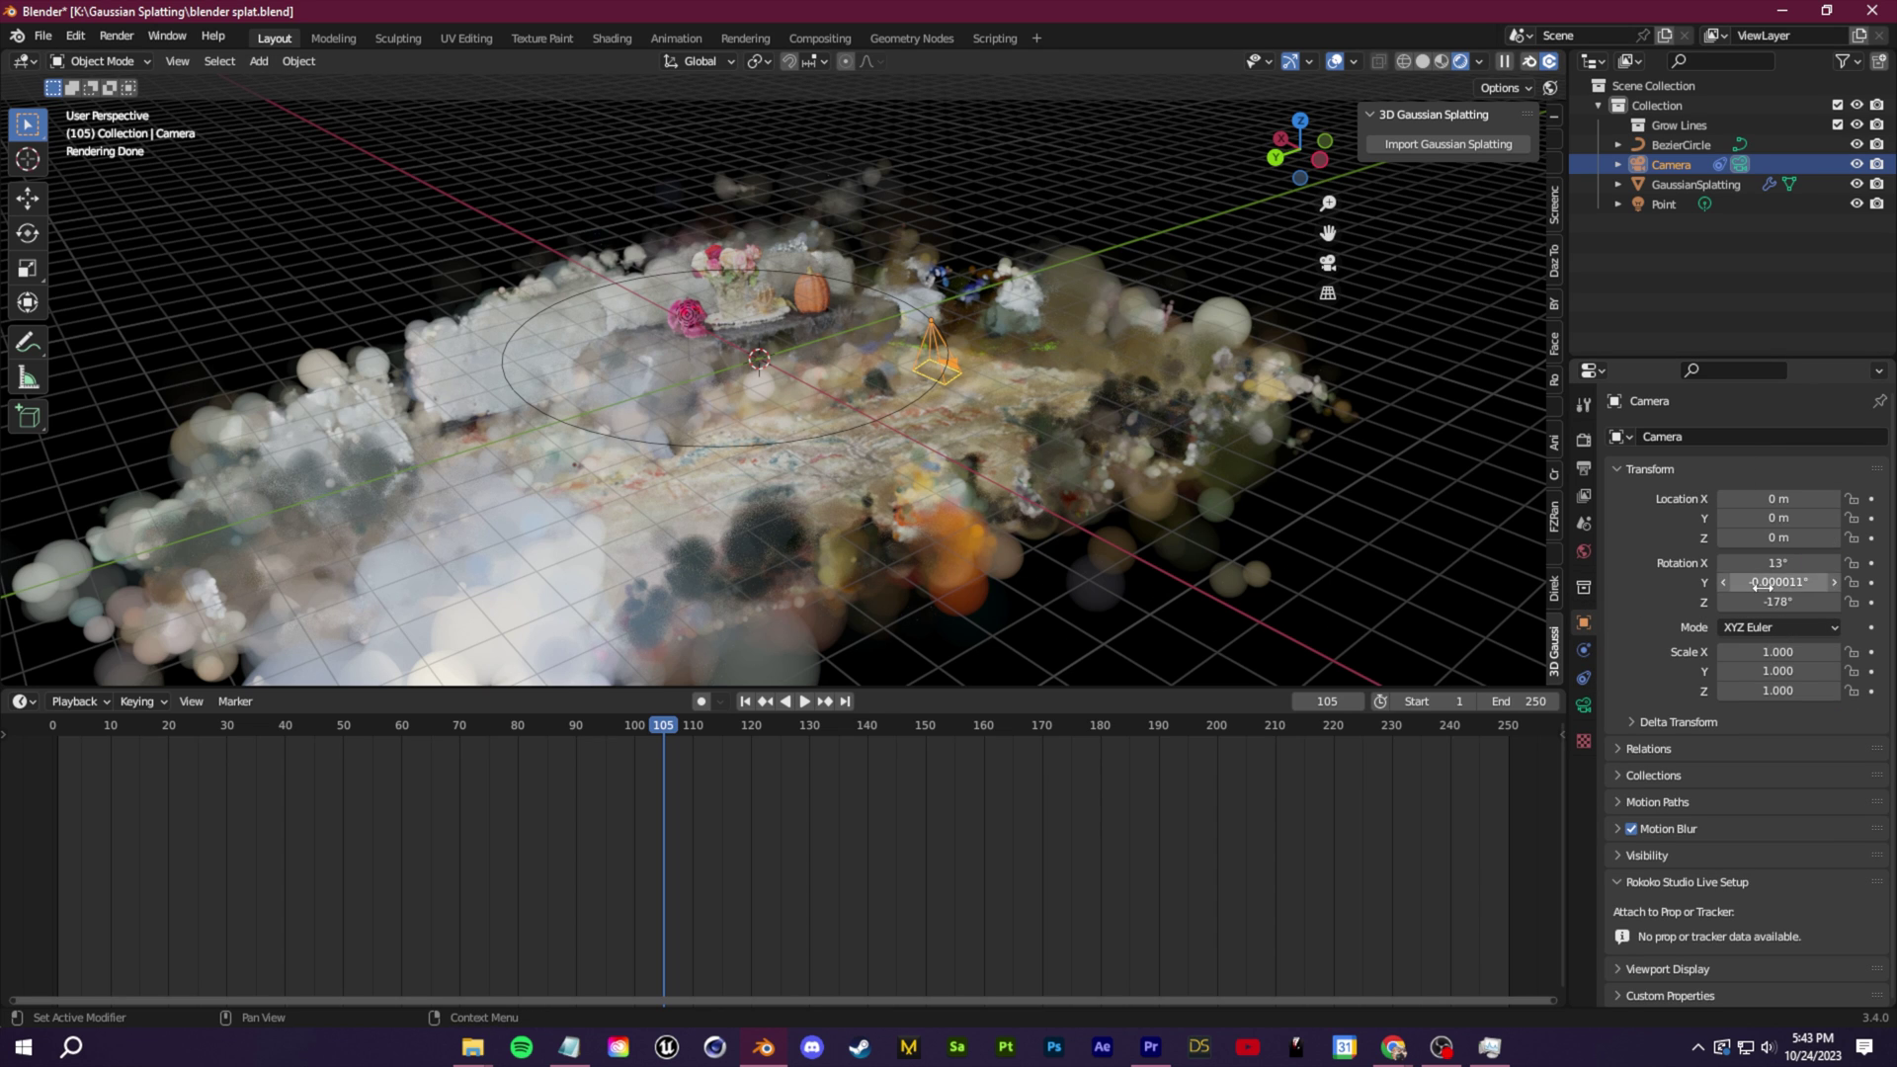
drag(1759, 562, 1828, 602)
click(1329, 265)
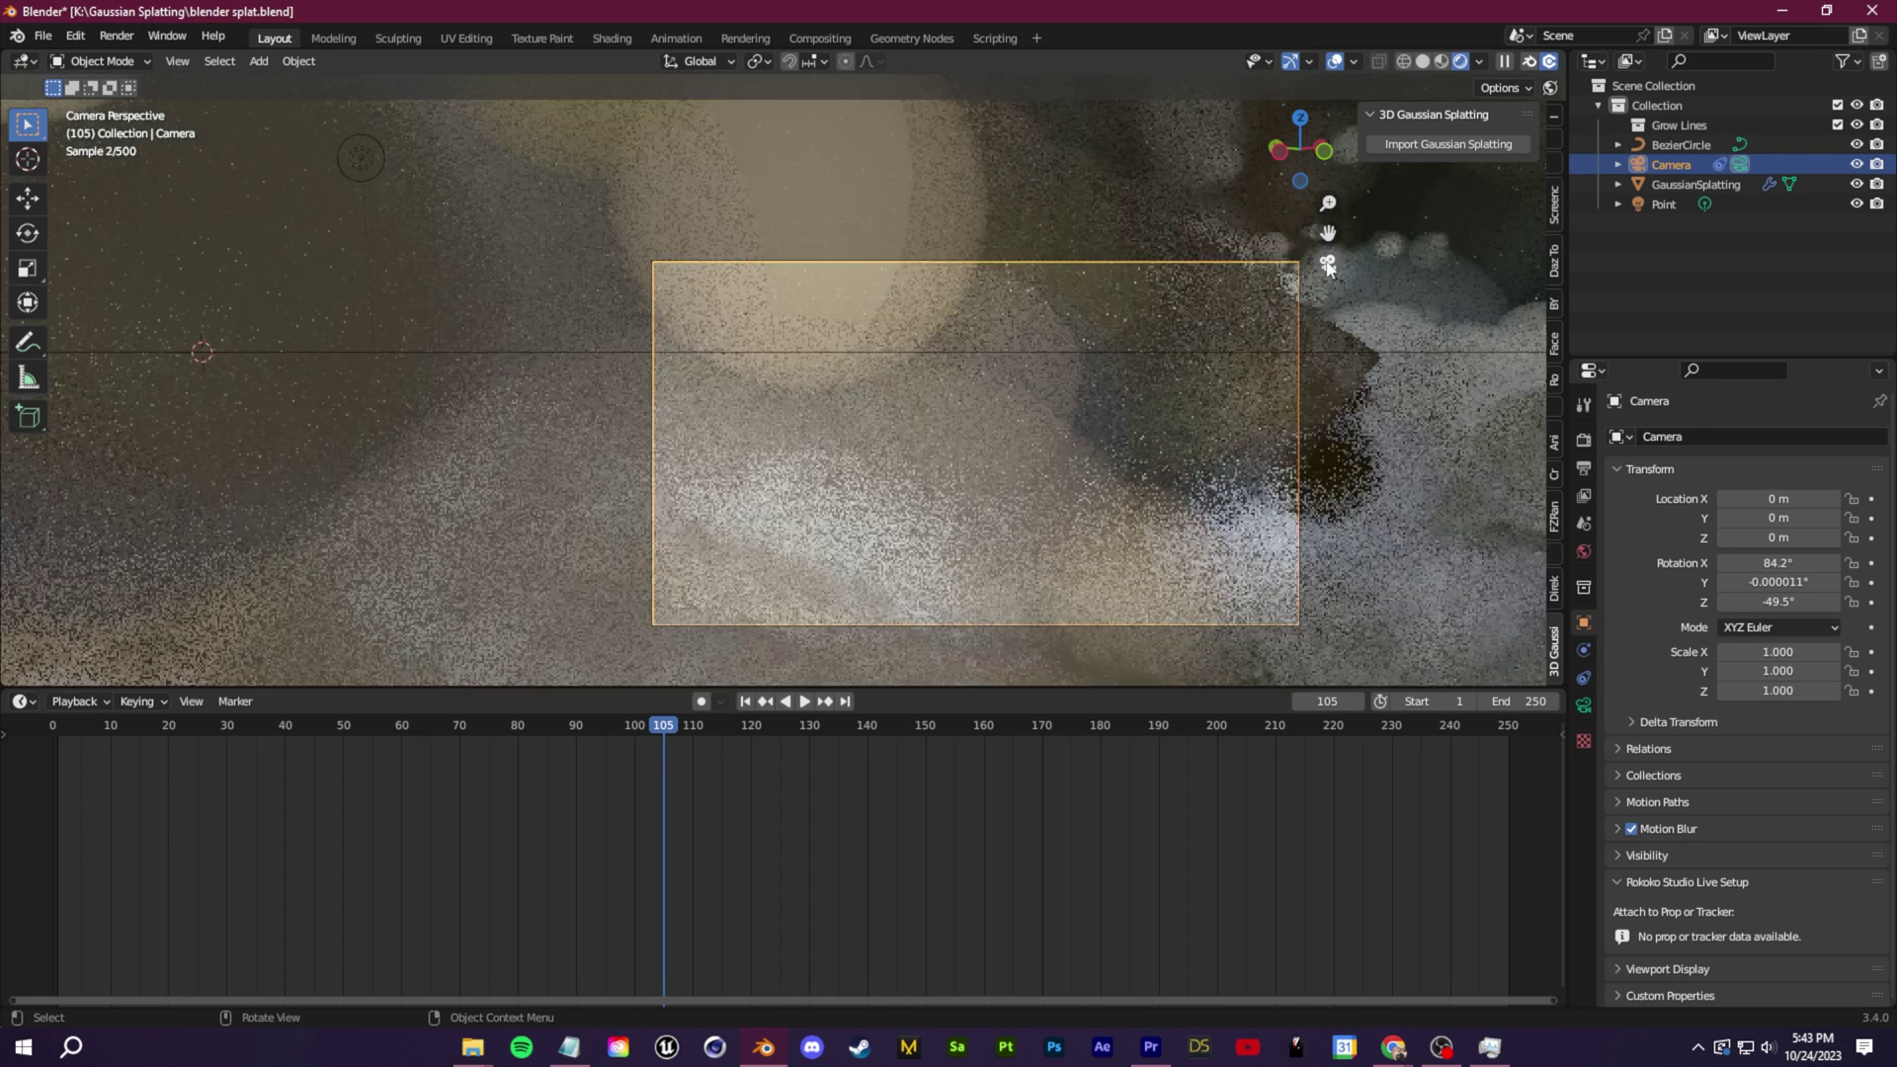
middle_drag(980, 347, 1041, 435)
scroll(1041, 435, down, 8)
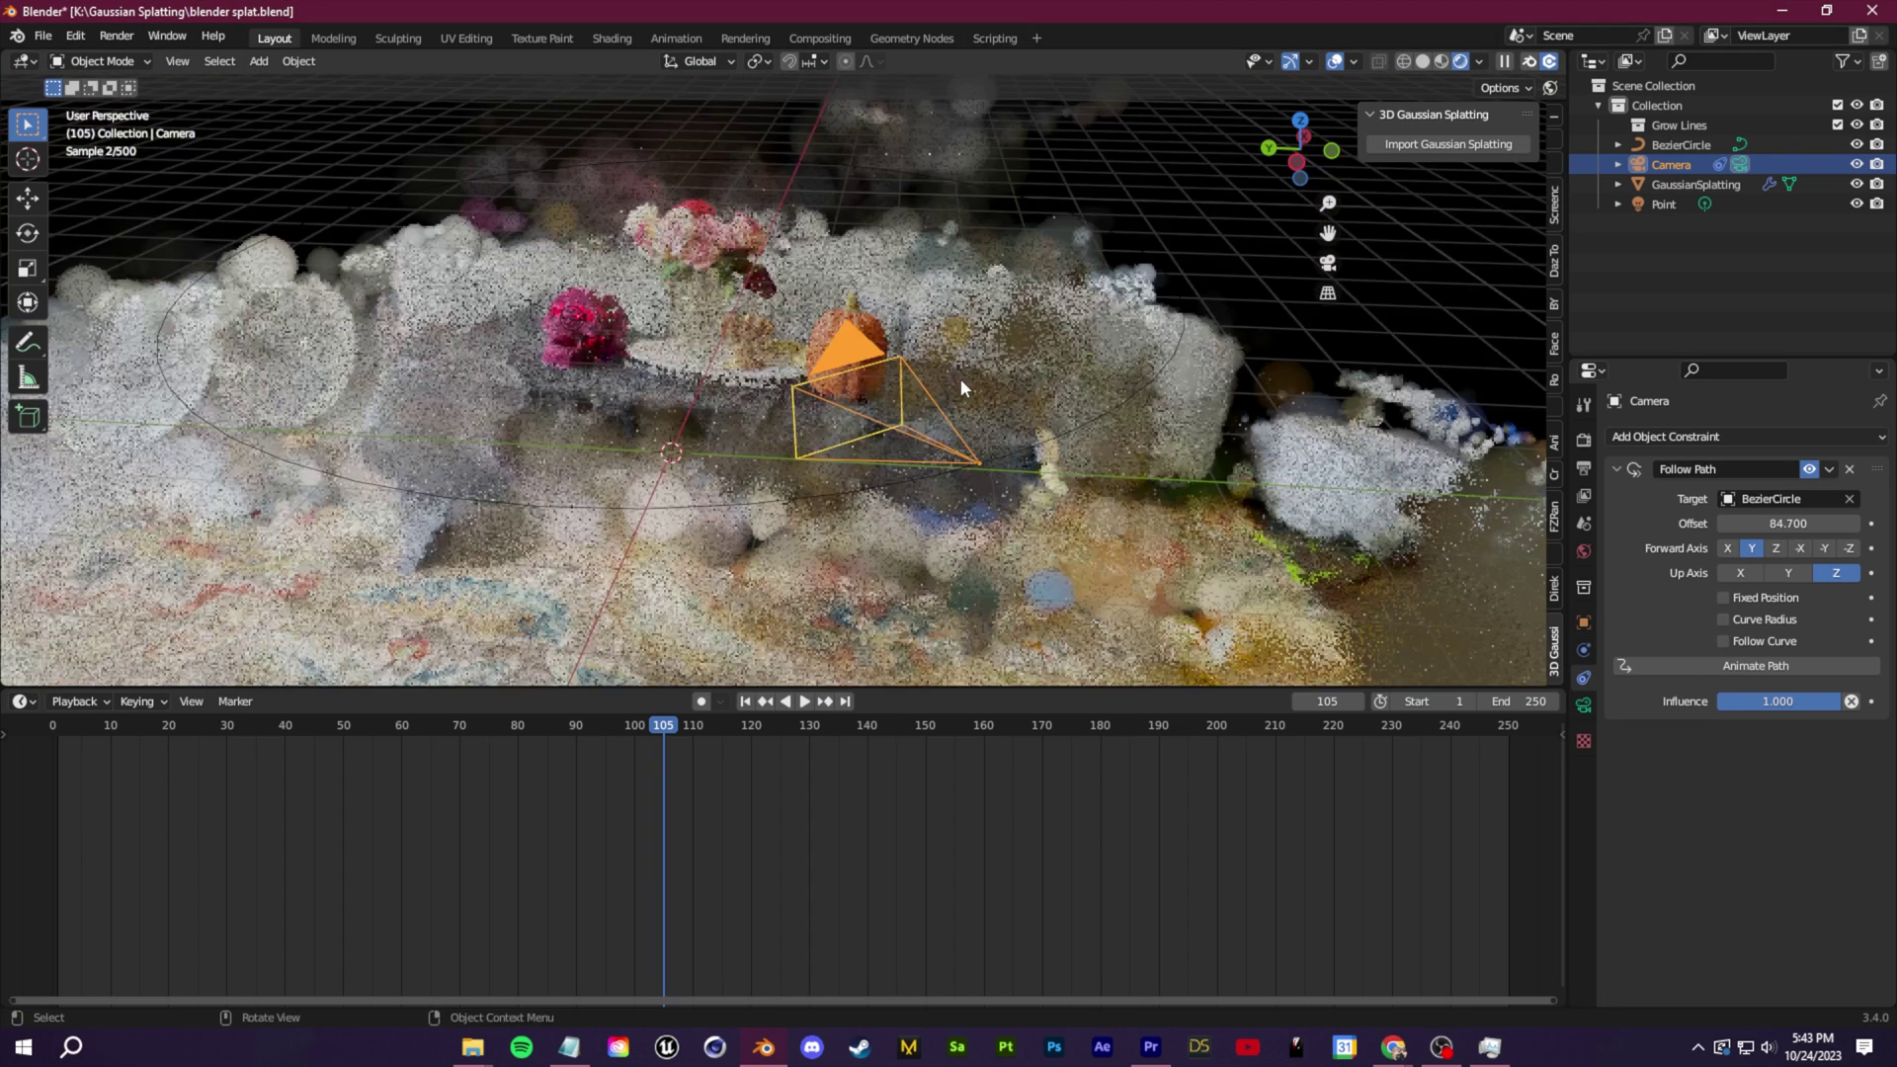
middle_drag(961, 378, 1028, 425)
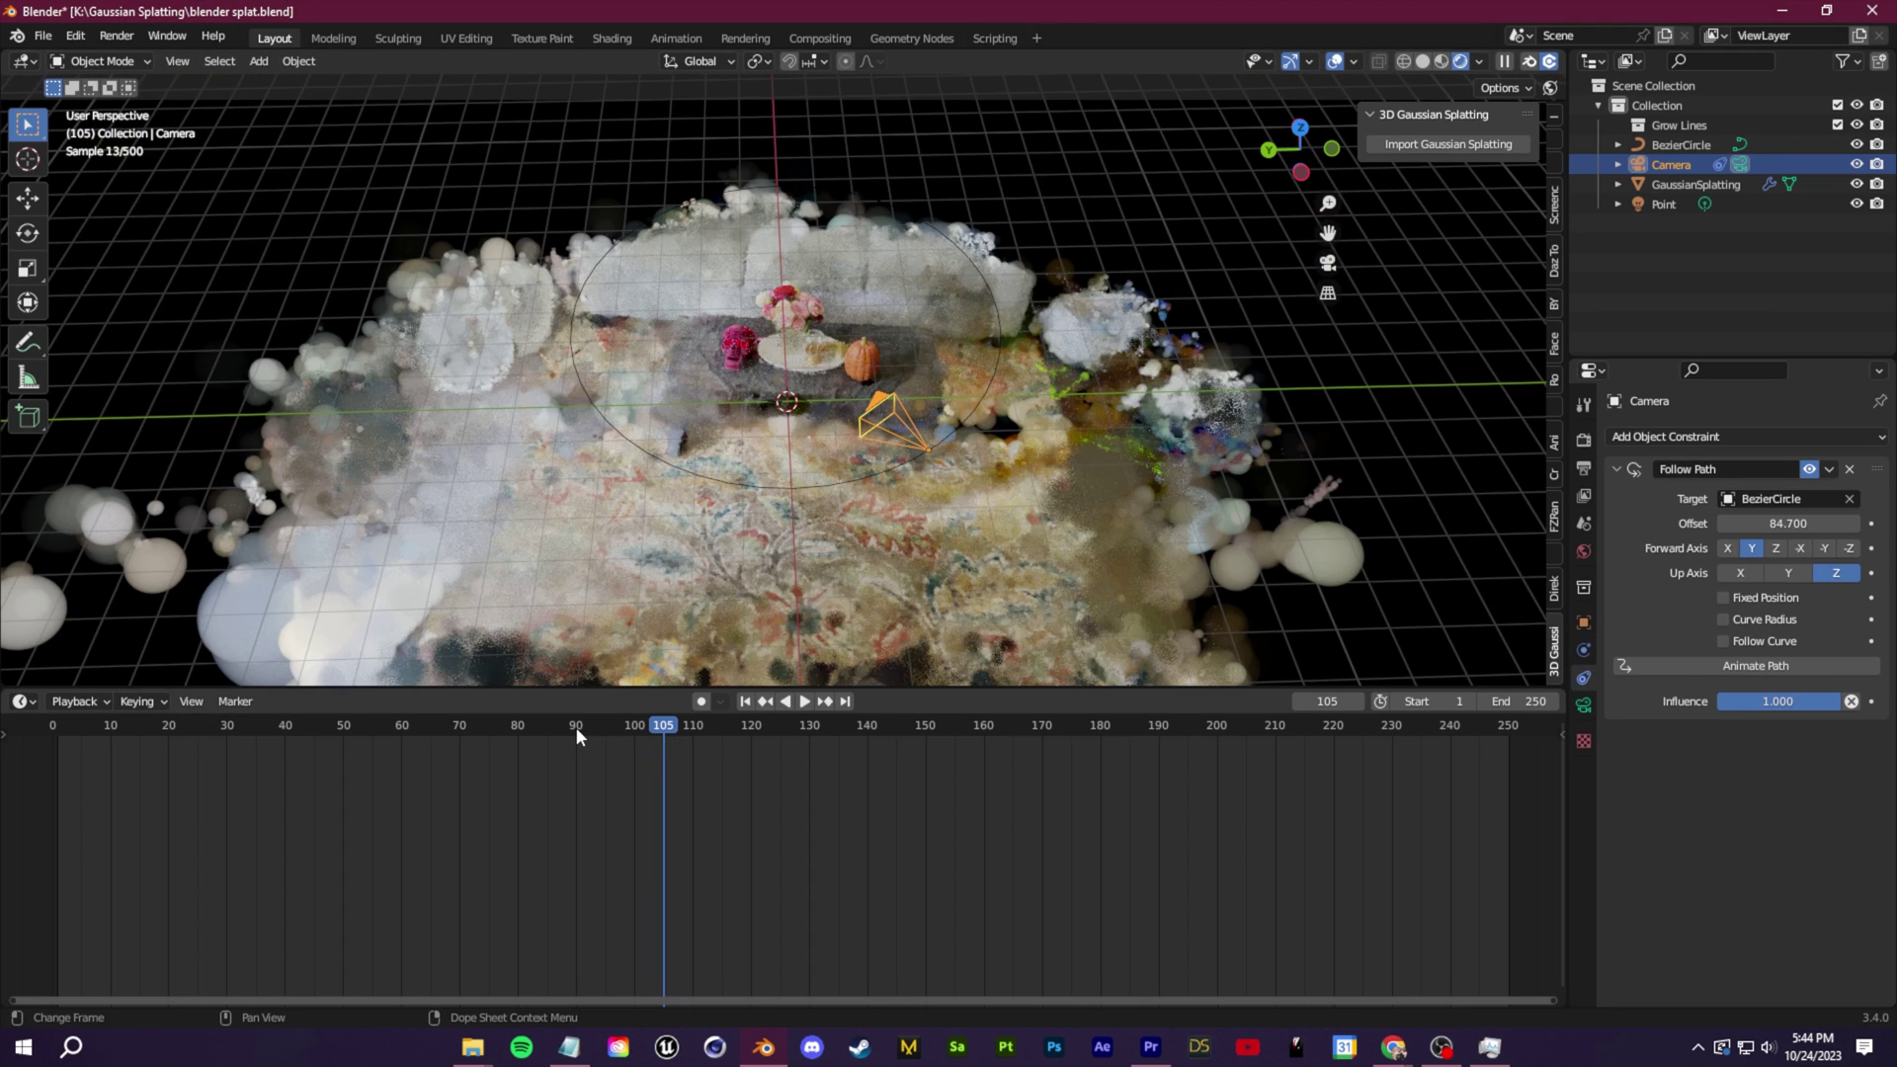
Keyframe the camera's Follow Path offset at 84.7 on frame 1 and 291.6 on frame 250
click(326, 739)
key(space)
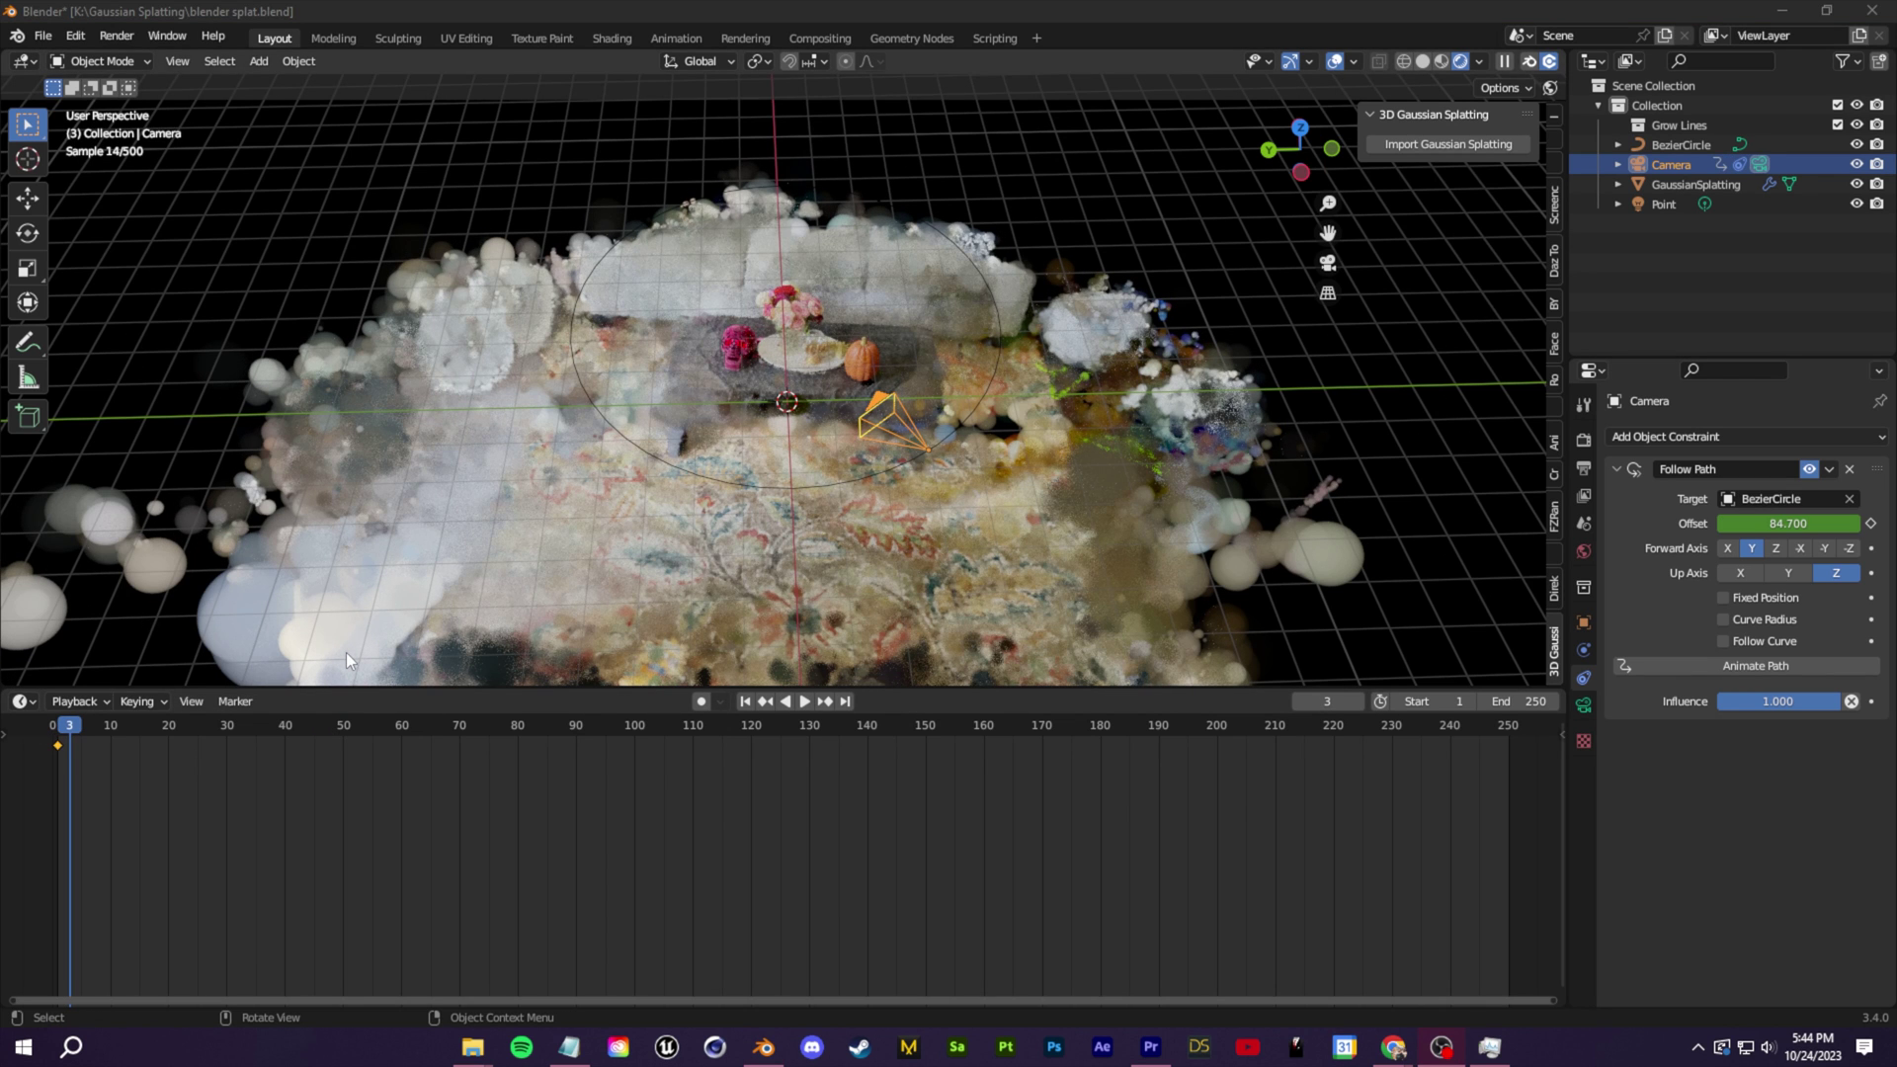
click(676, 741)
key(space)
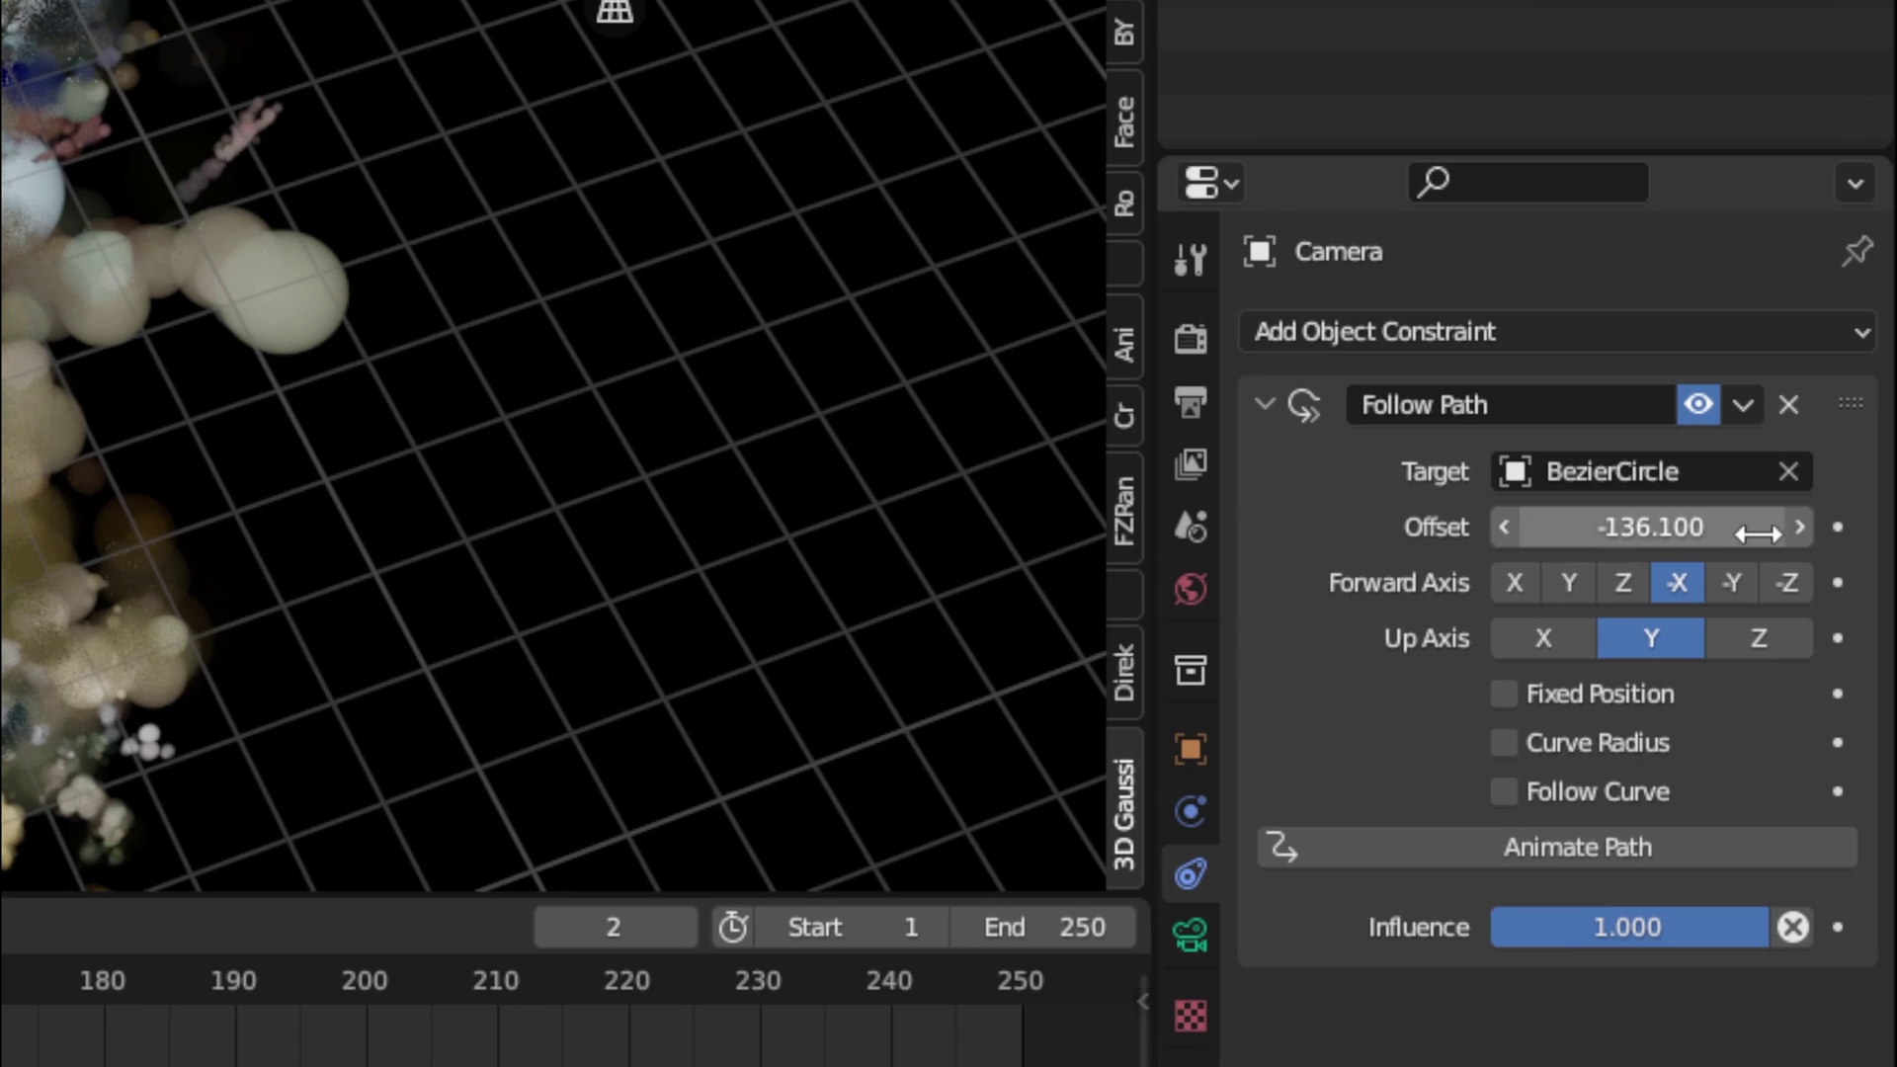
click(1837, 527)
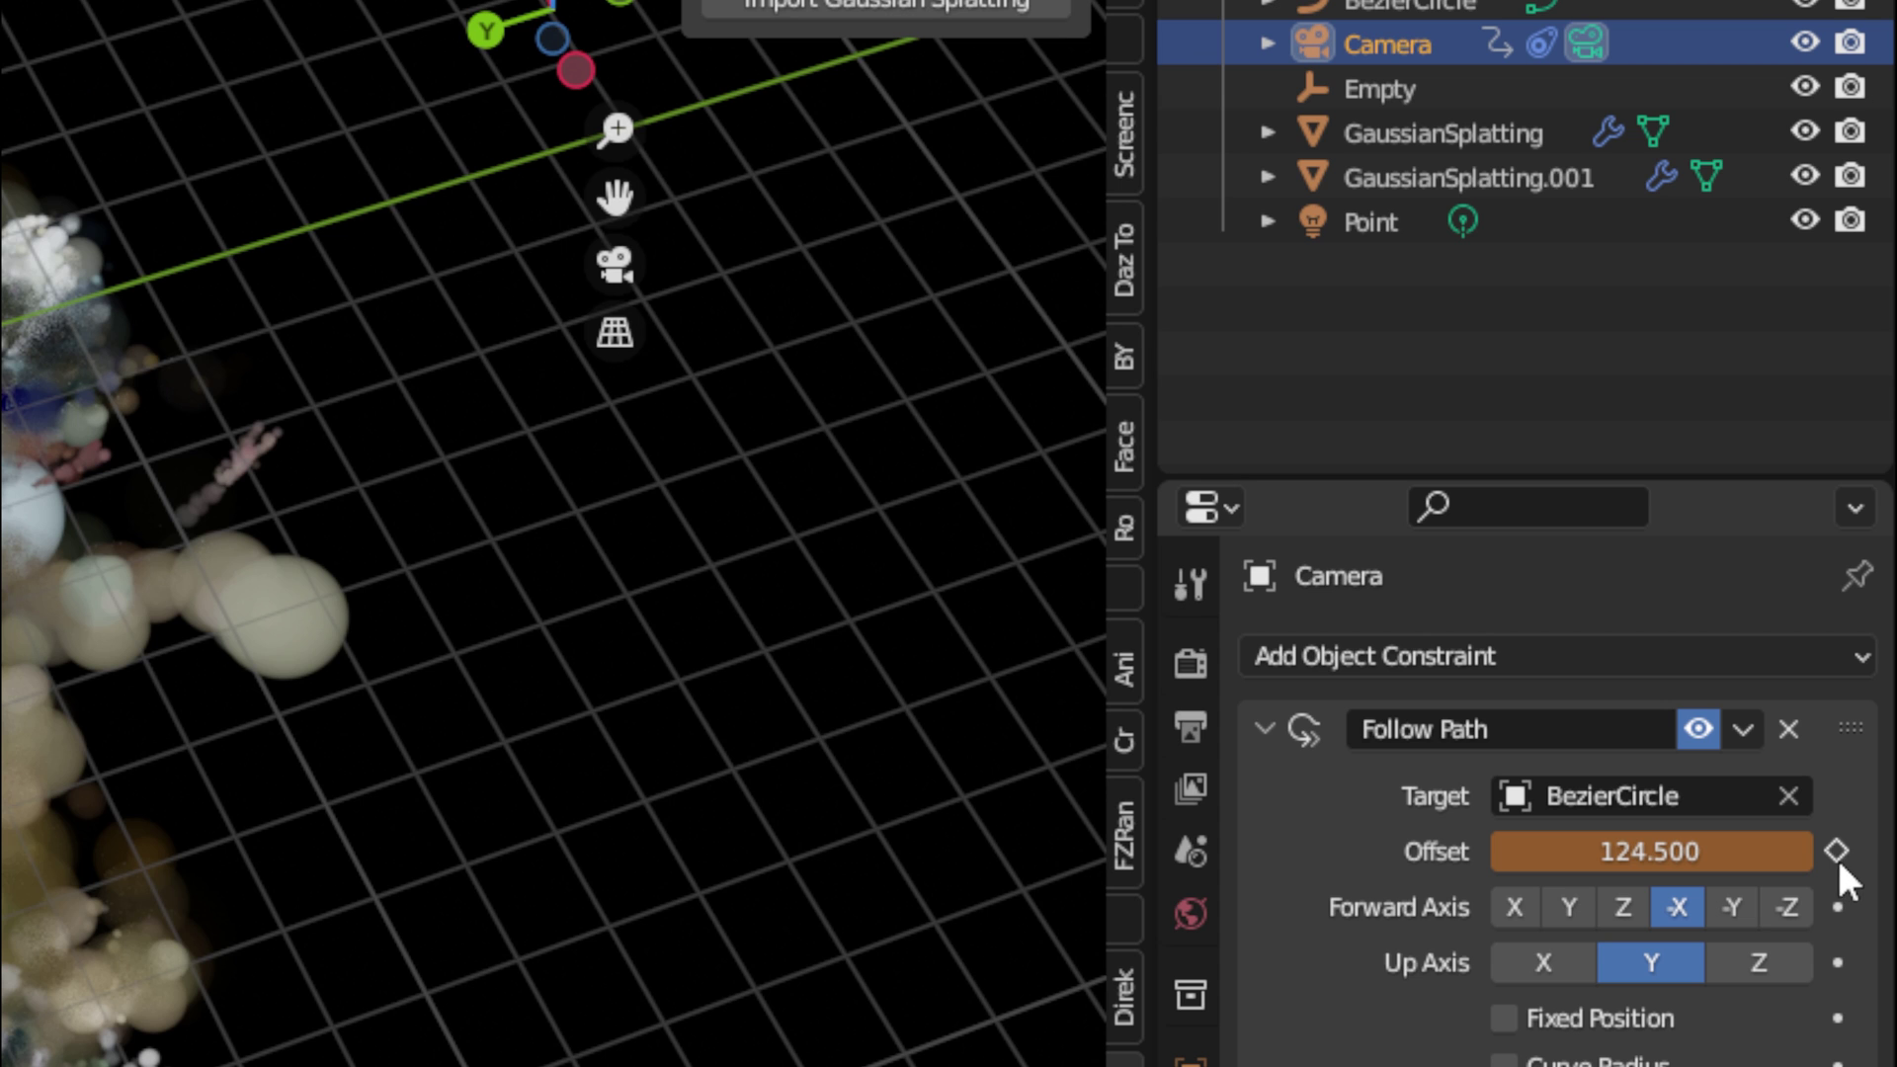
click(1873, 524)
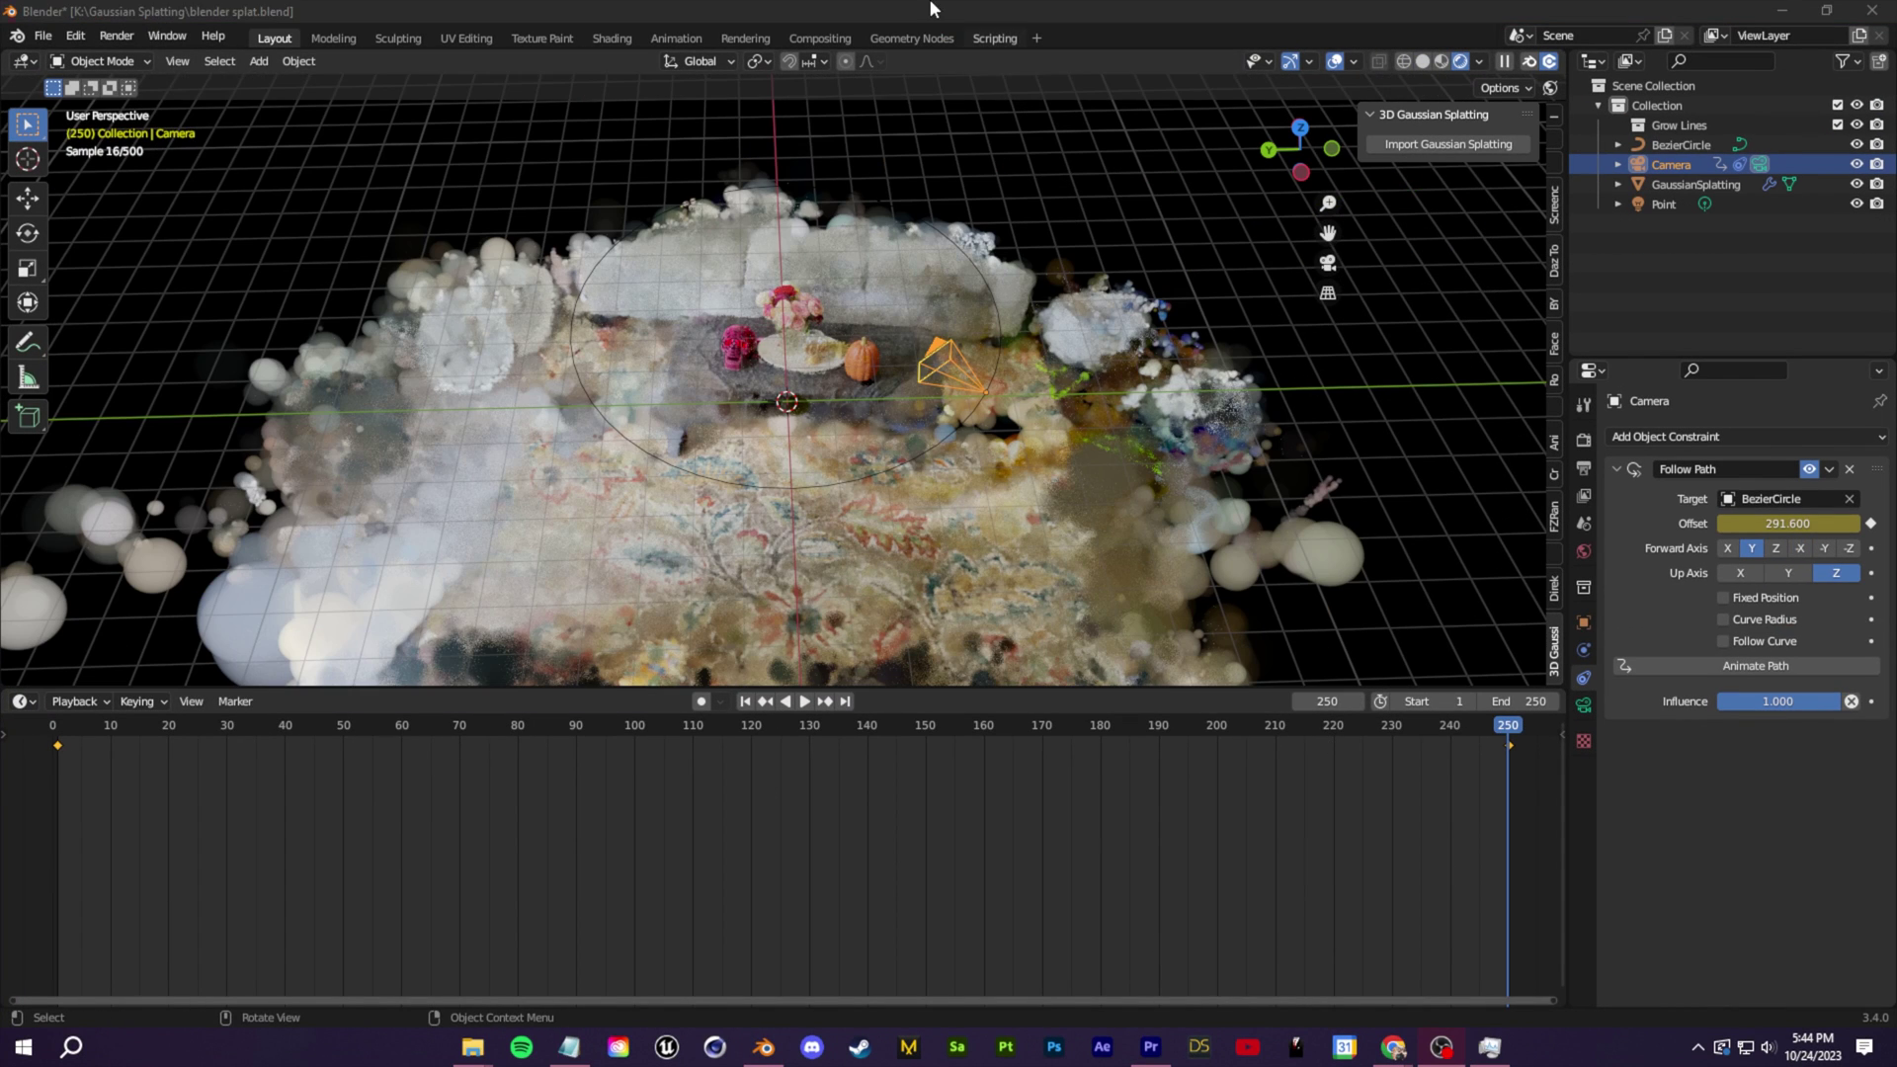
click(932, 9)
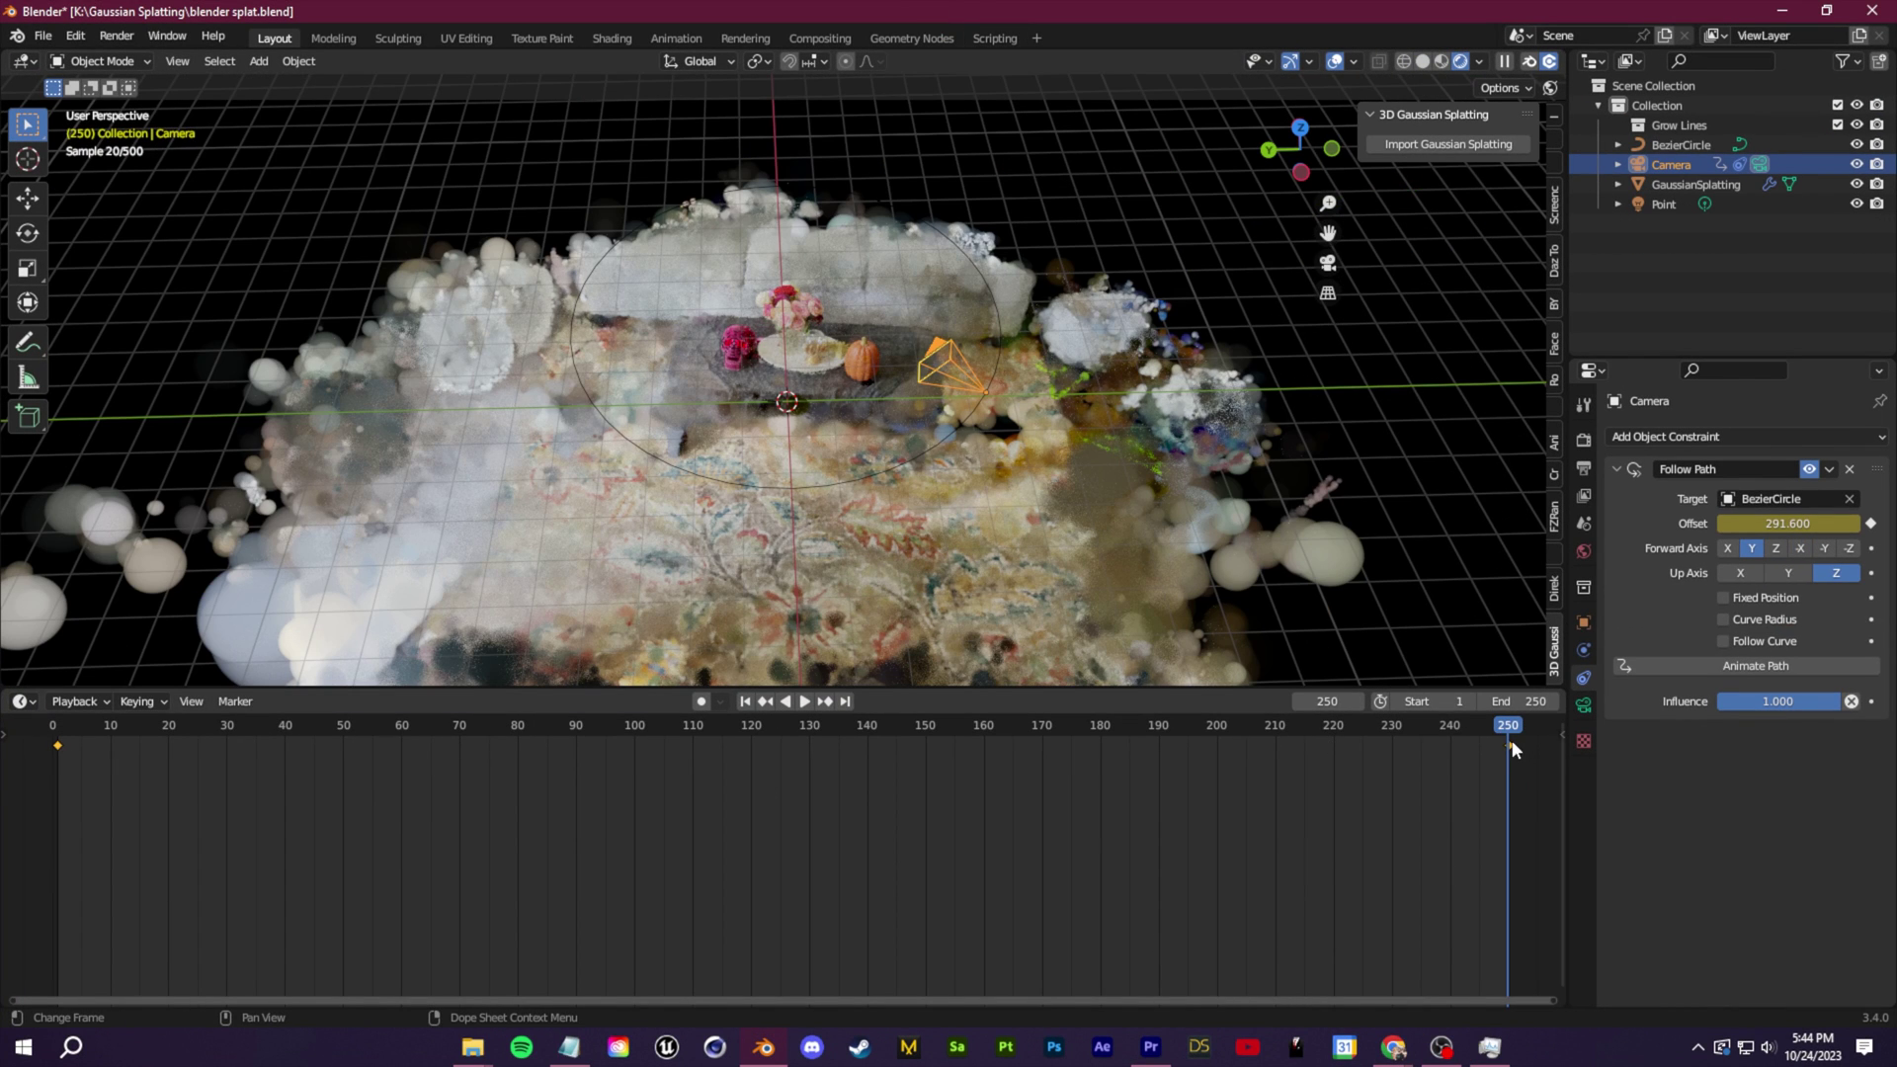
Play and scrub the animation from the start to check the camera's travel around the circle
drag(944, 751, 57, 736)
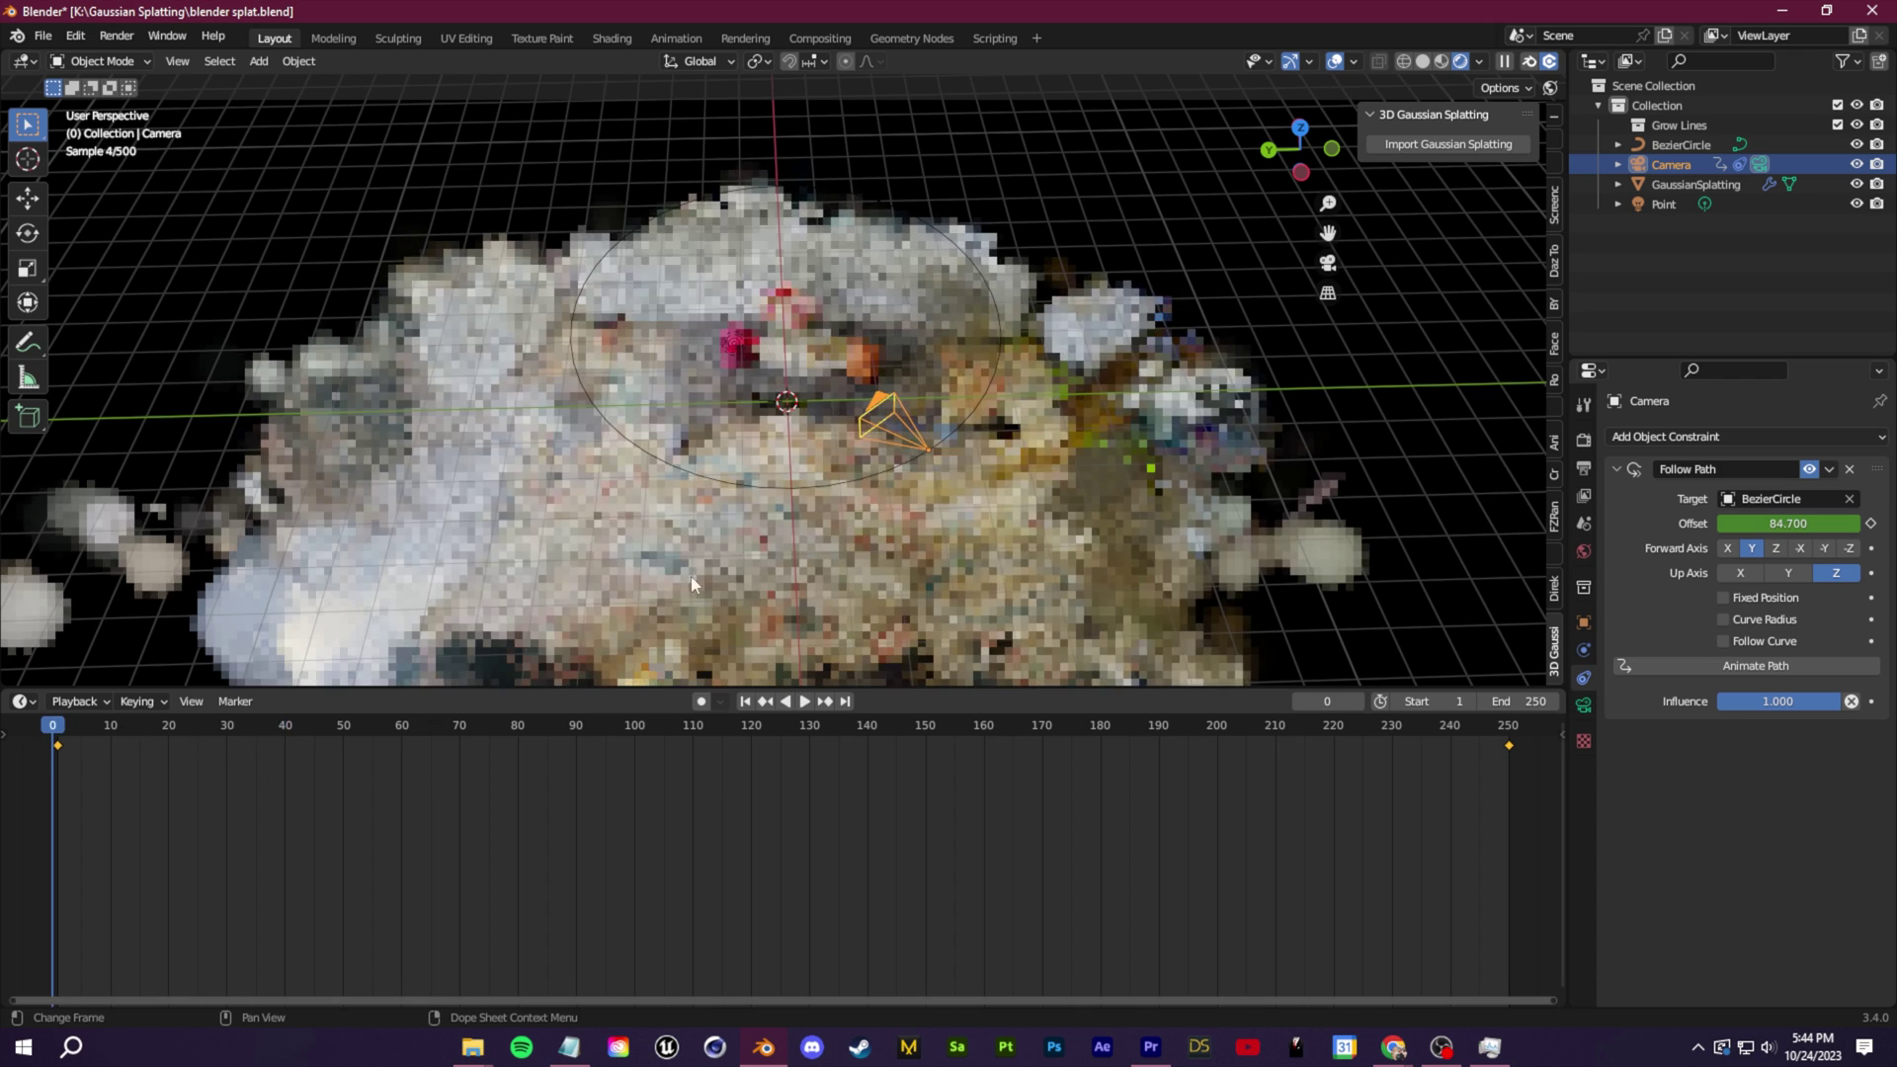
key(space)
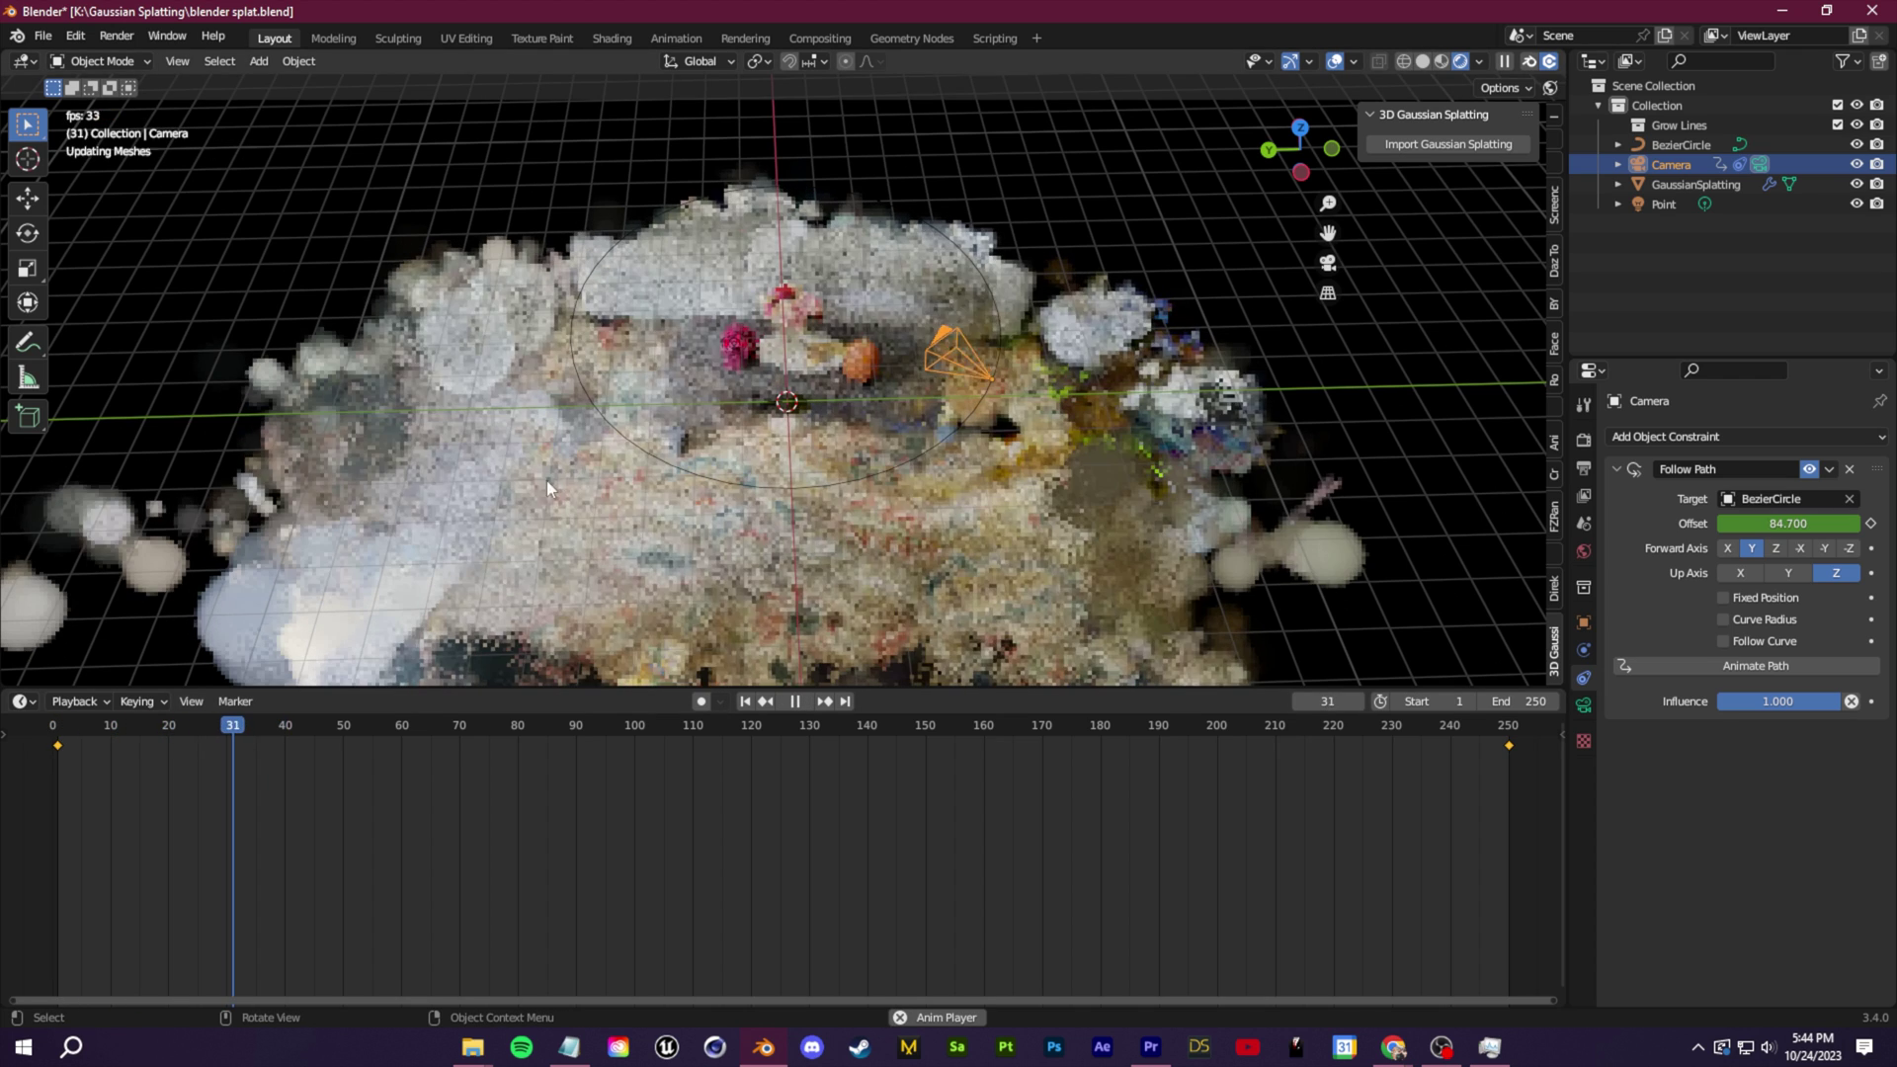
key(space)
click(1393, 726)
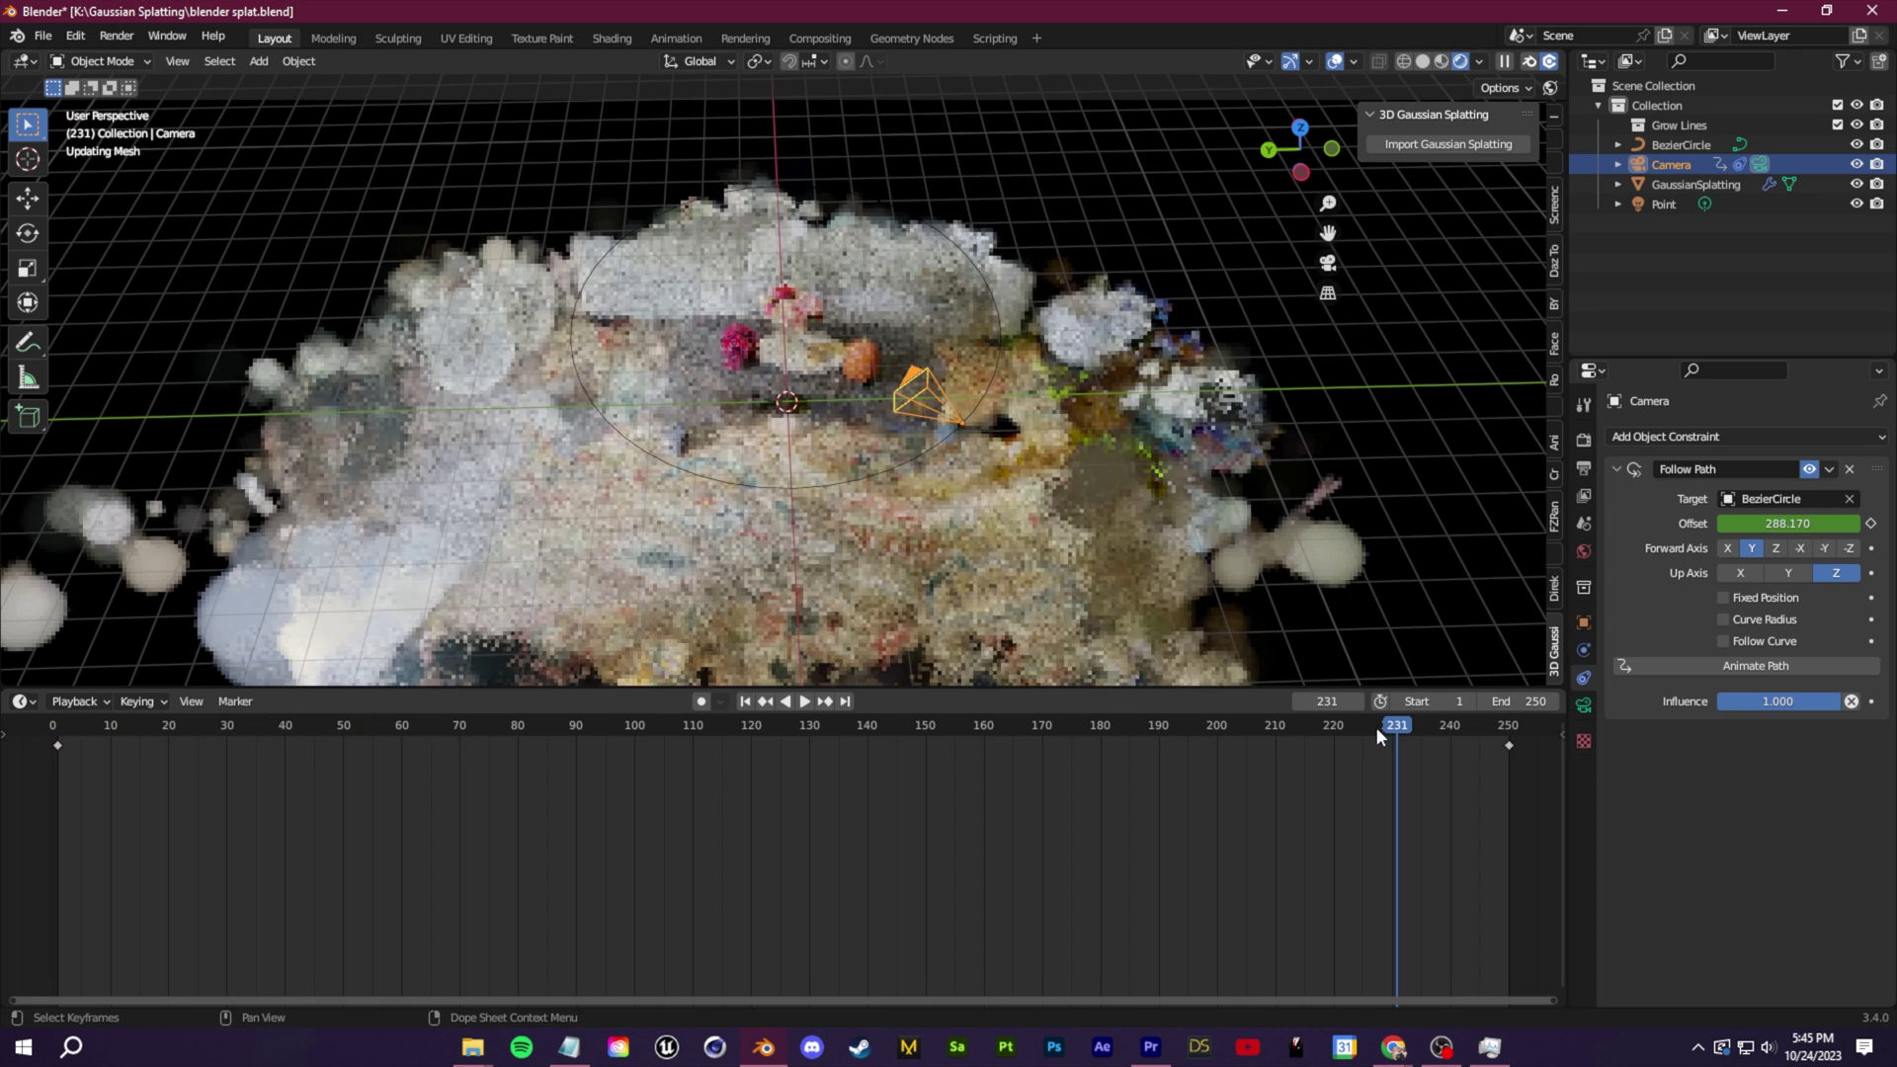
drag(1249, 727, 867, 773)
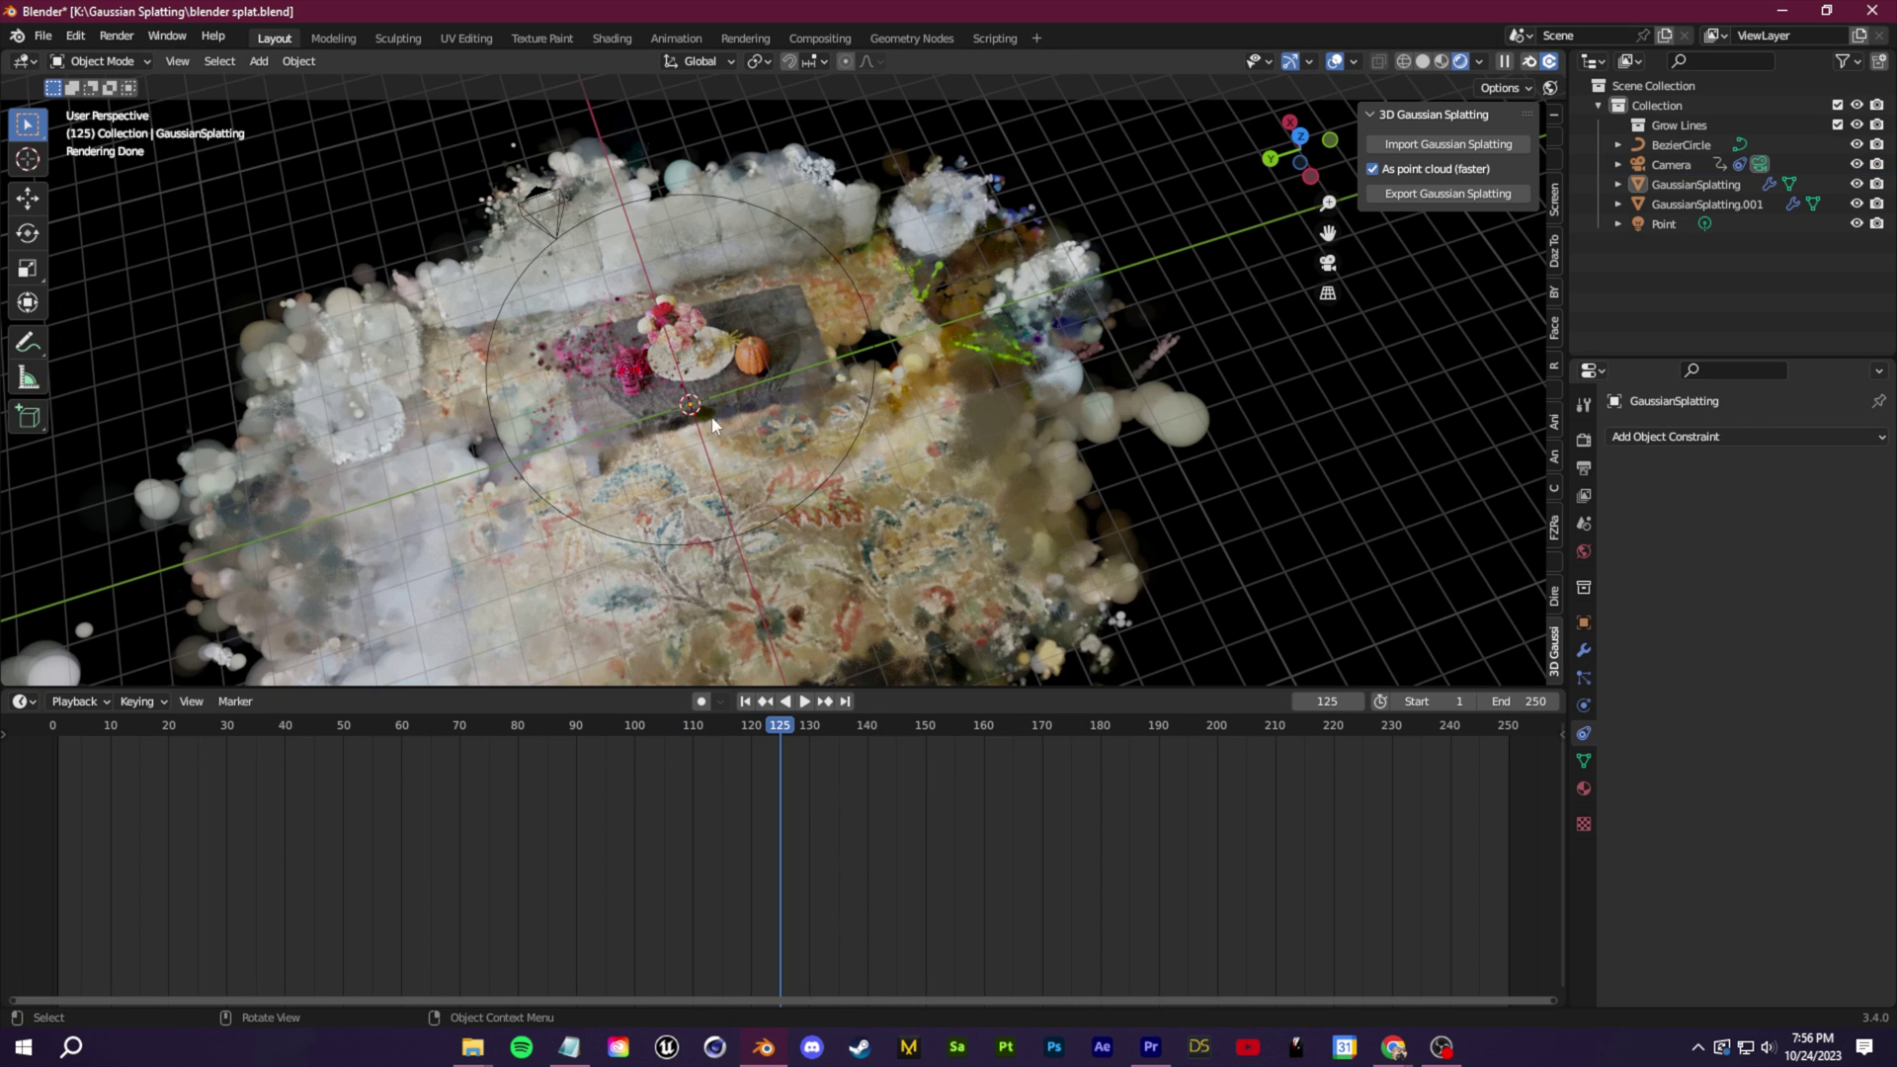
Add a Plain Axes empty and move it onto the table beside the flowers and pumpkin
key(shift+a)
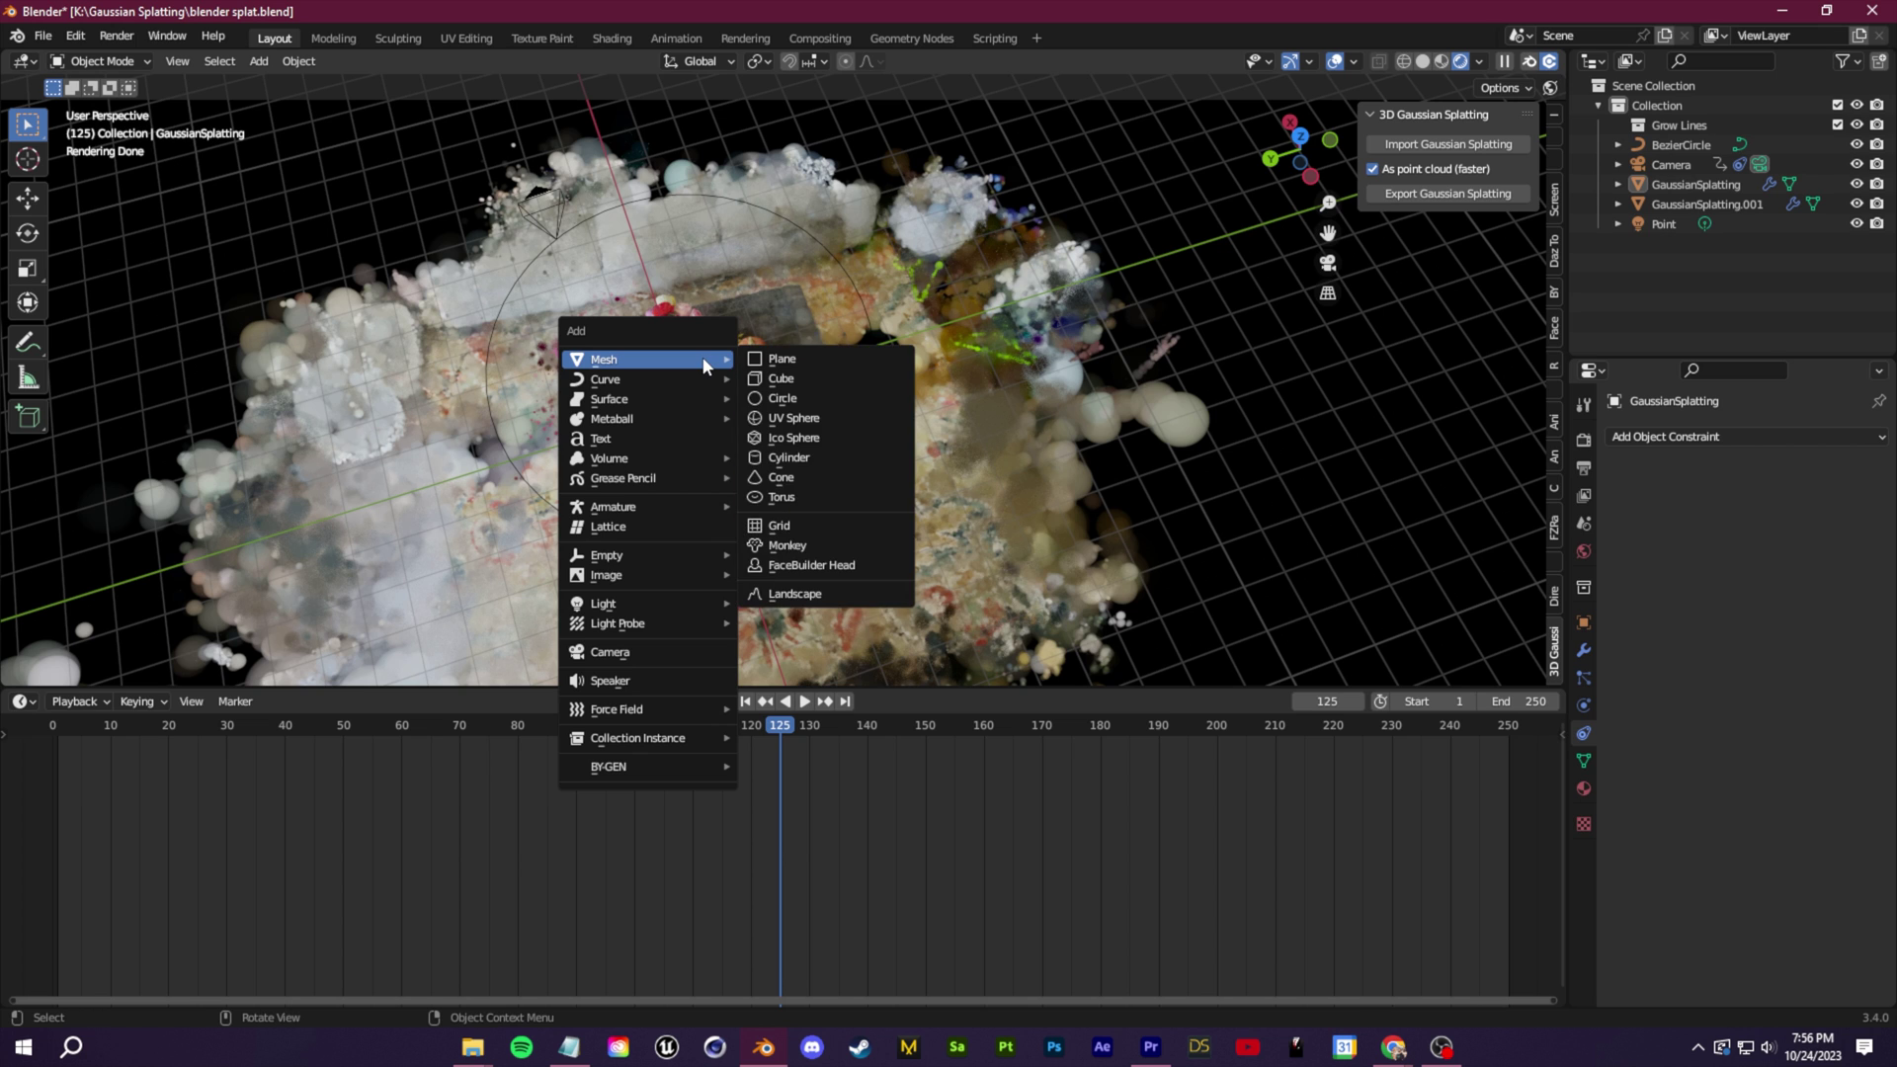
mouse_move(643, 561)
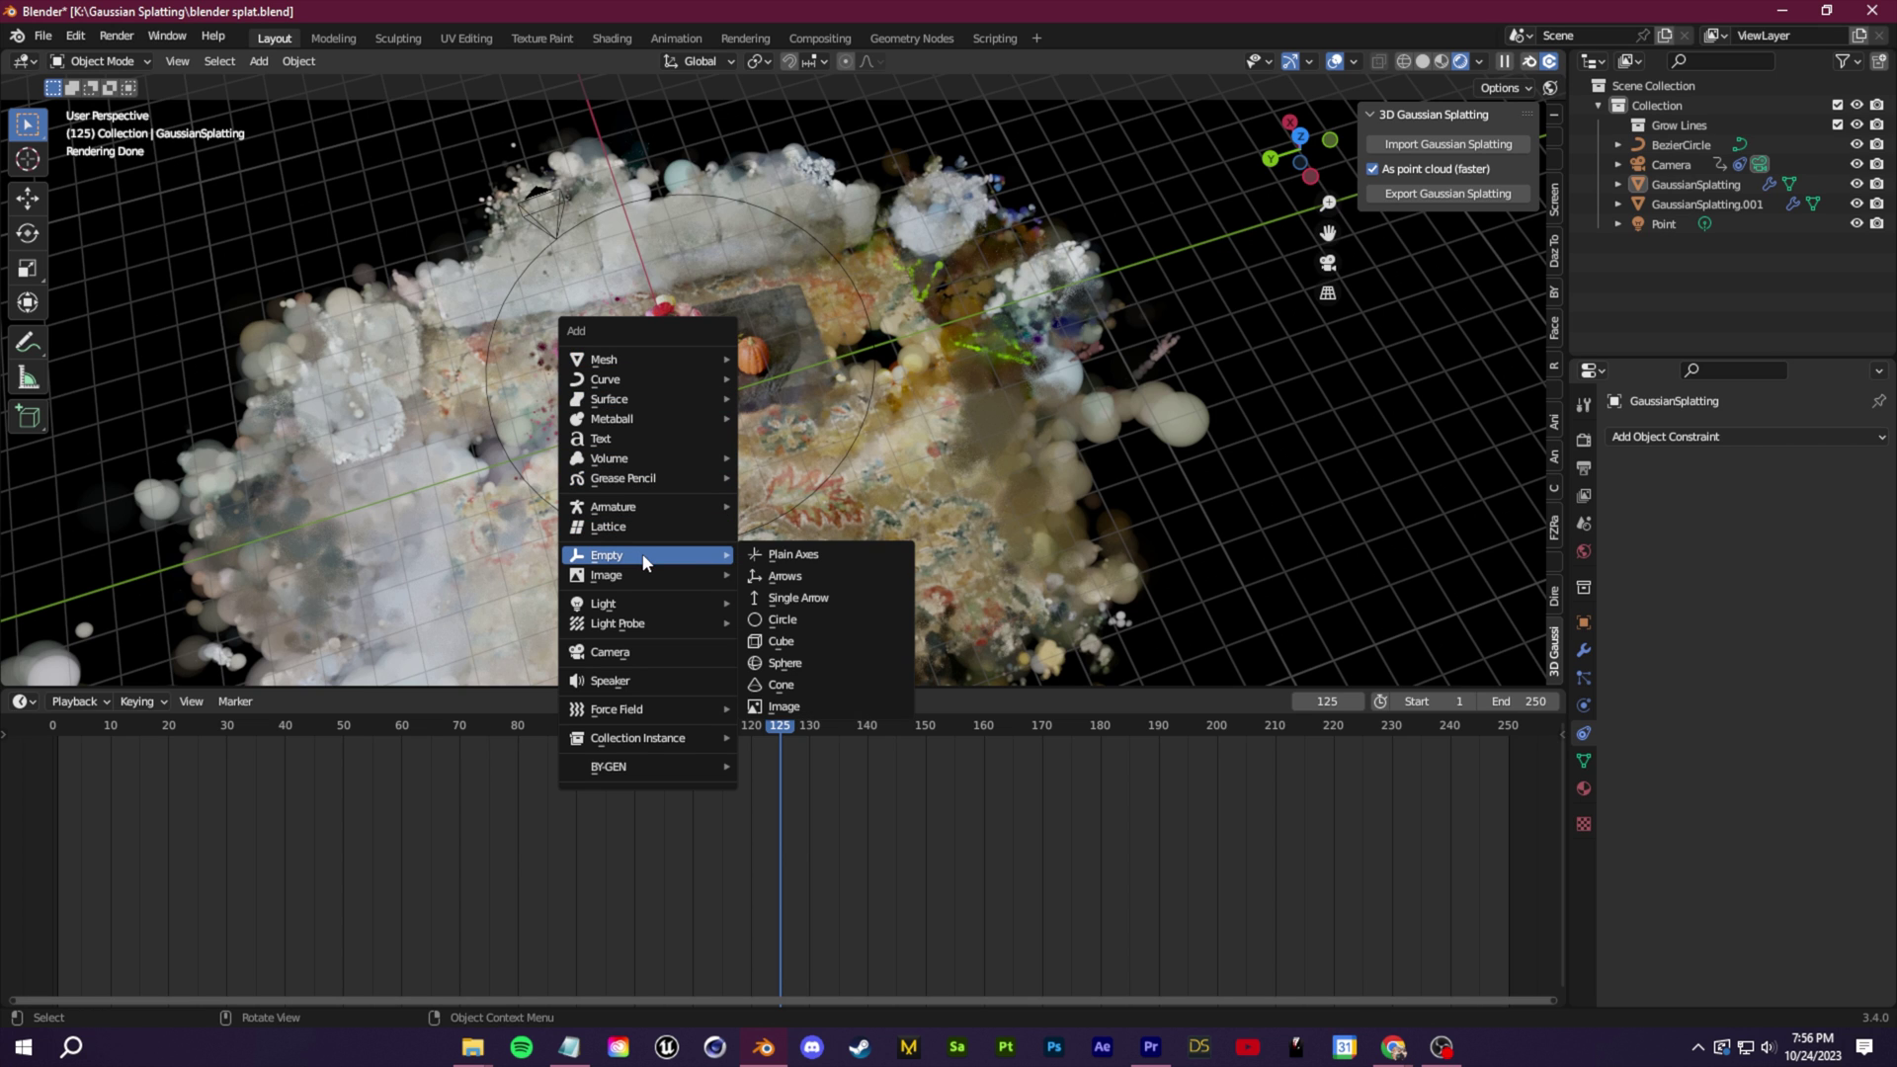
click(810, 555)
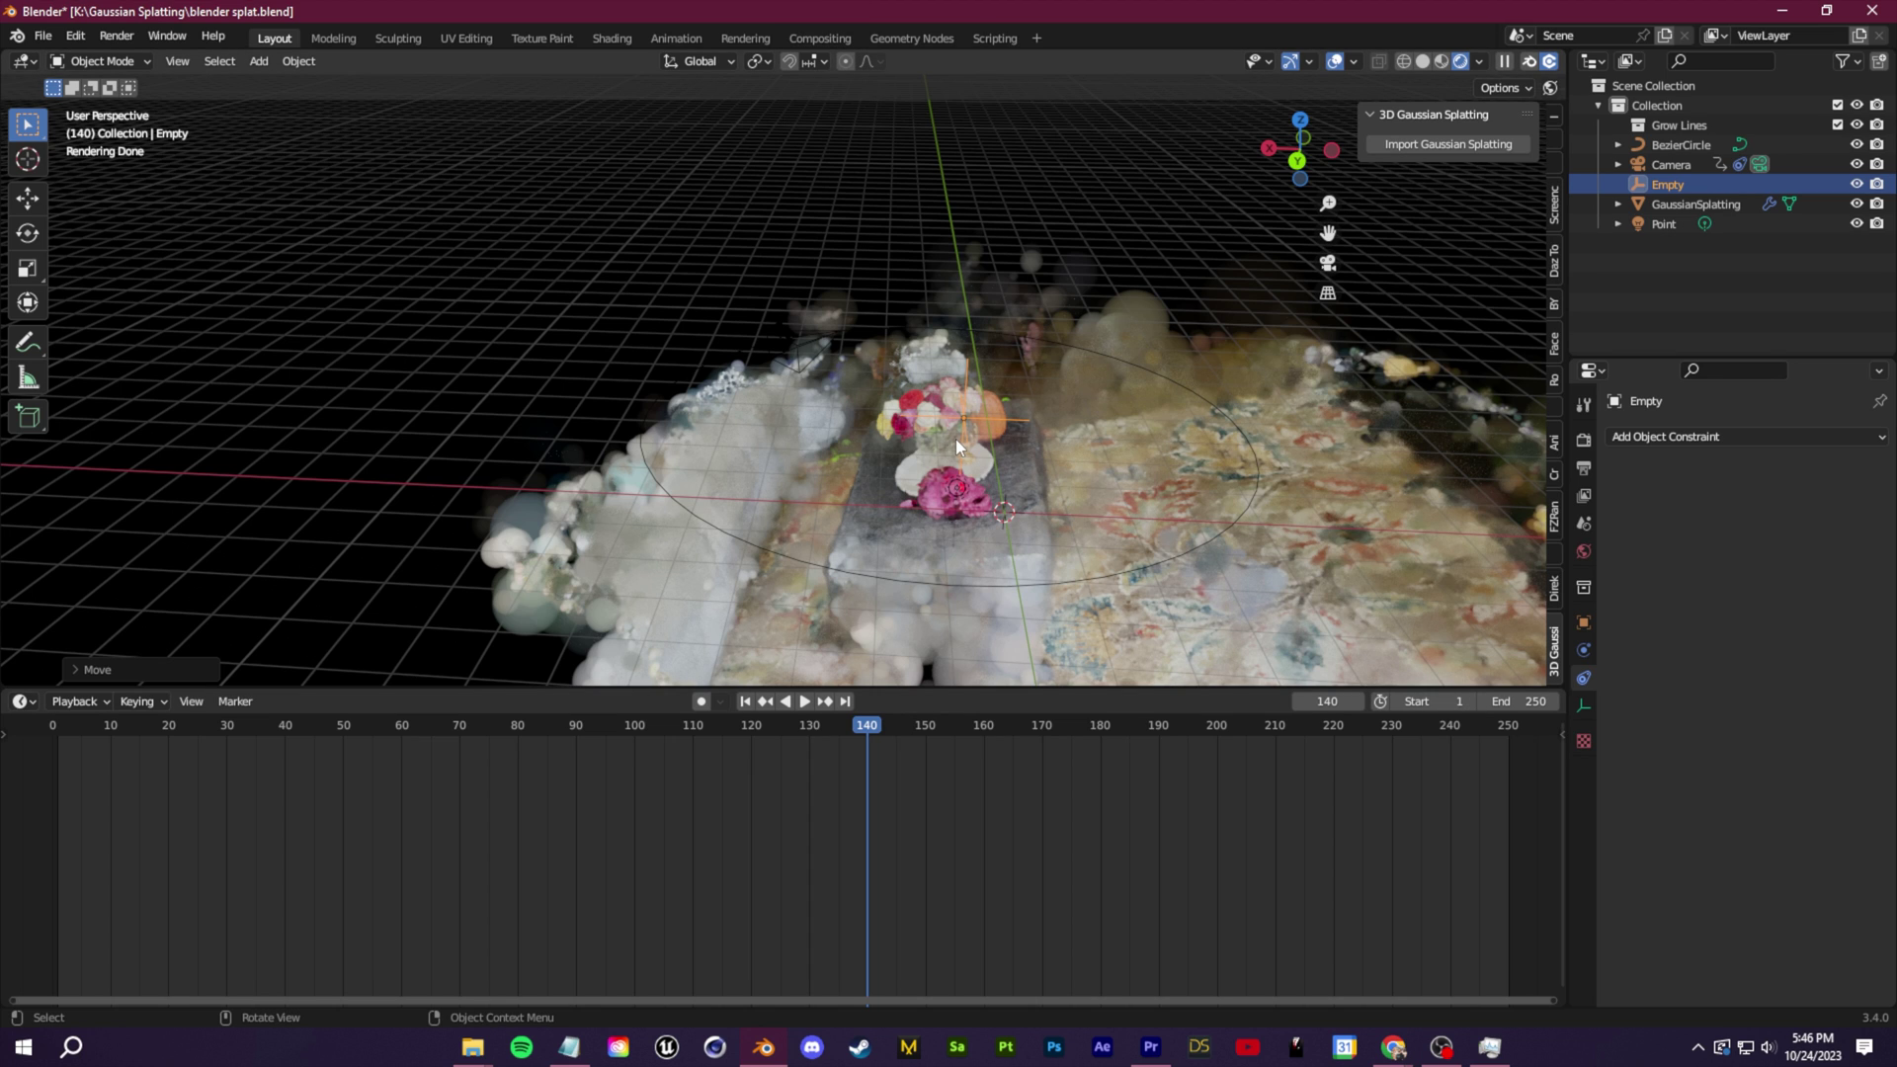
Add a Track To constraint to the camera with Empty as its target and preview the animation
click(1689, 167)
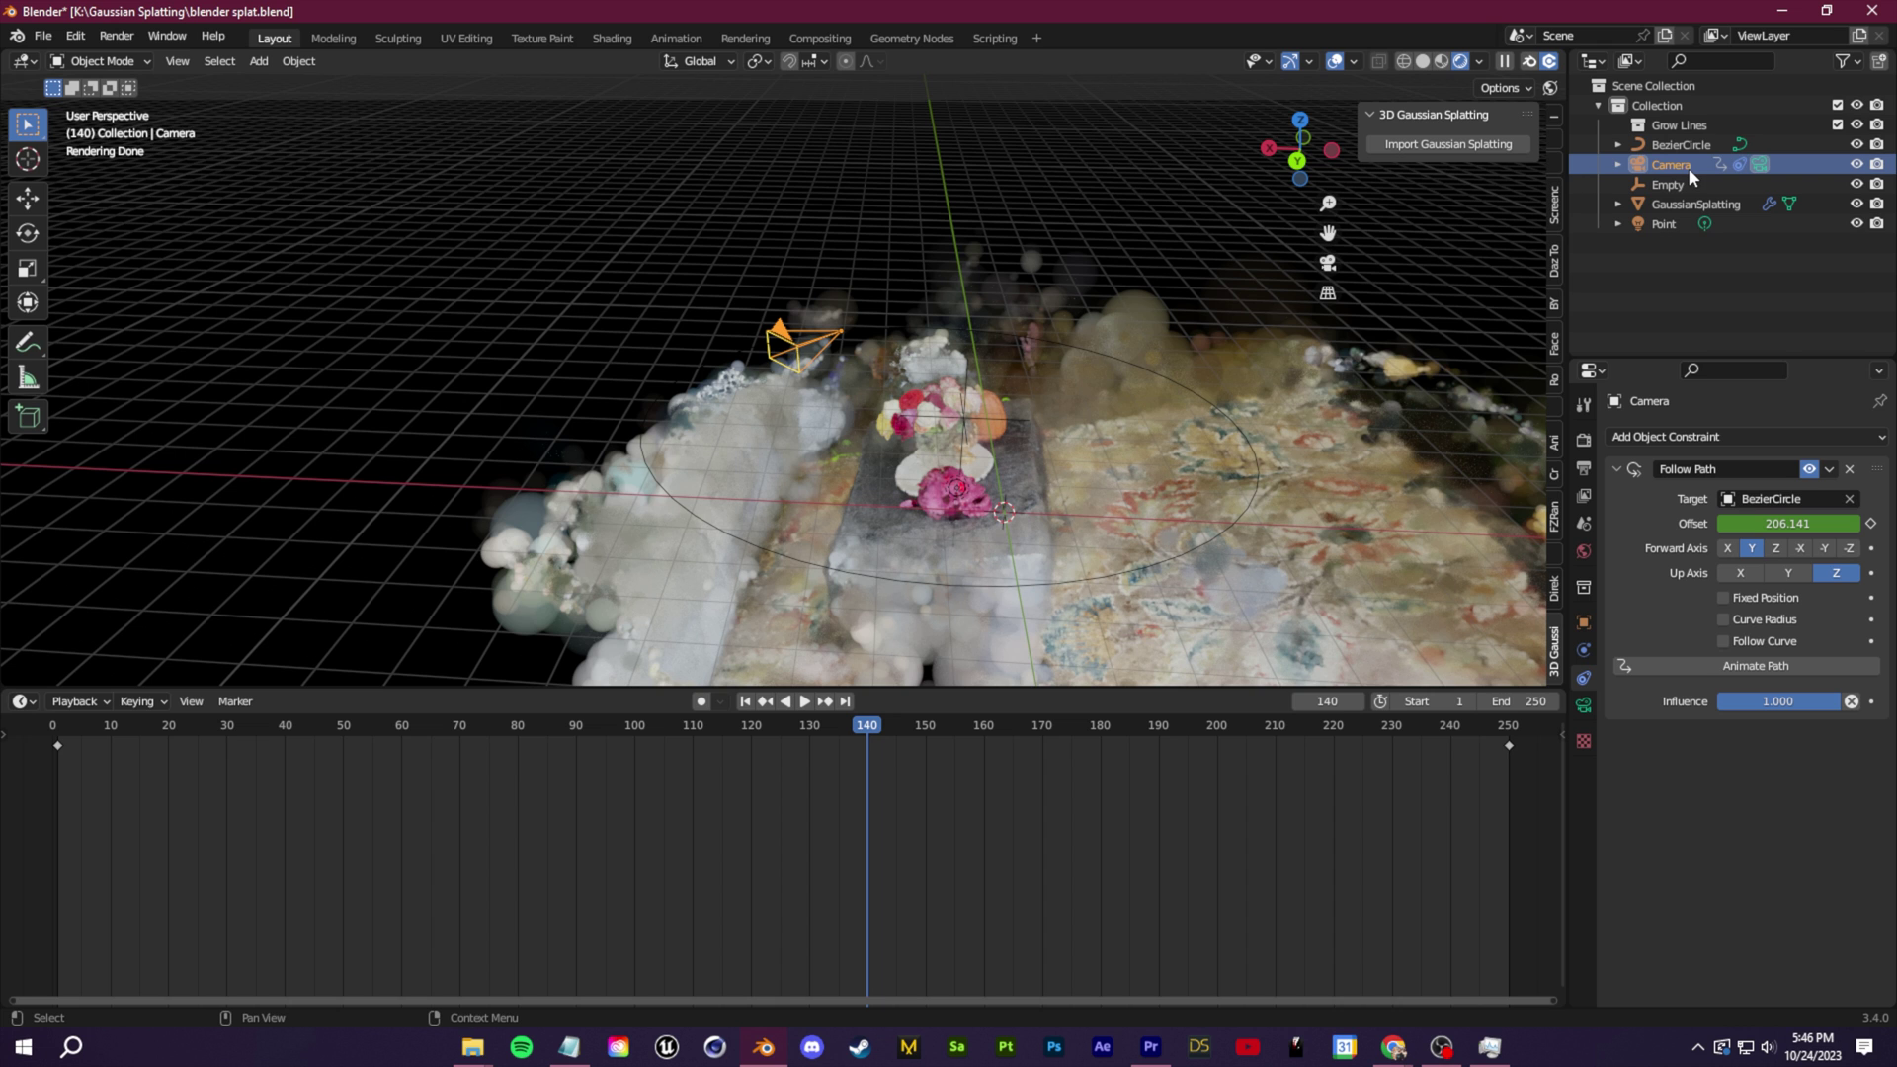
click(1741, 439)
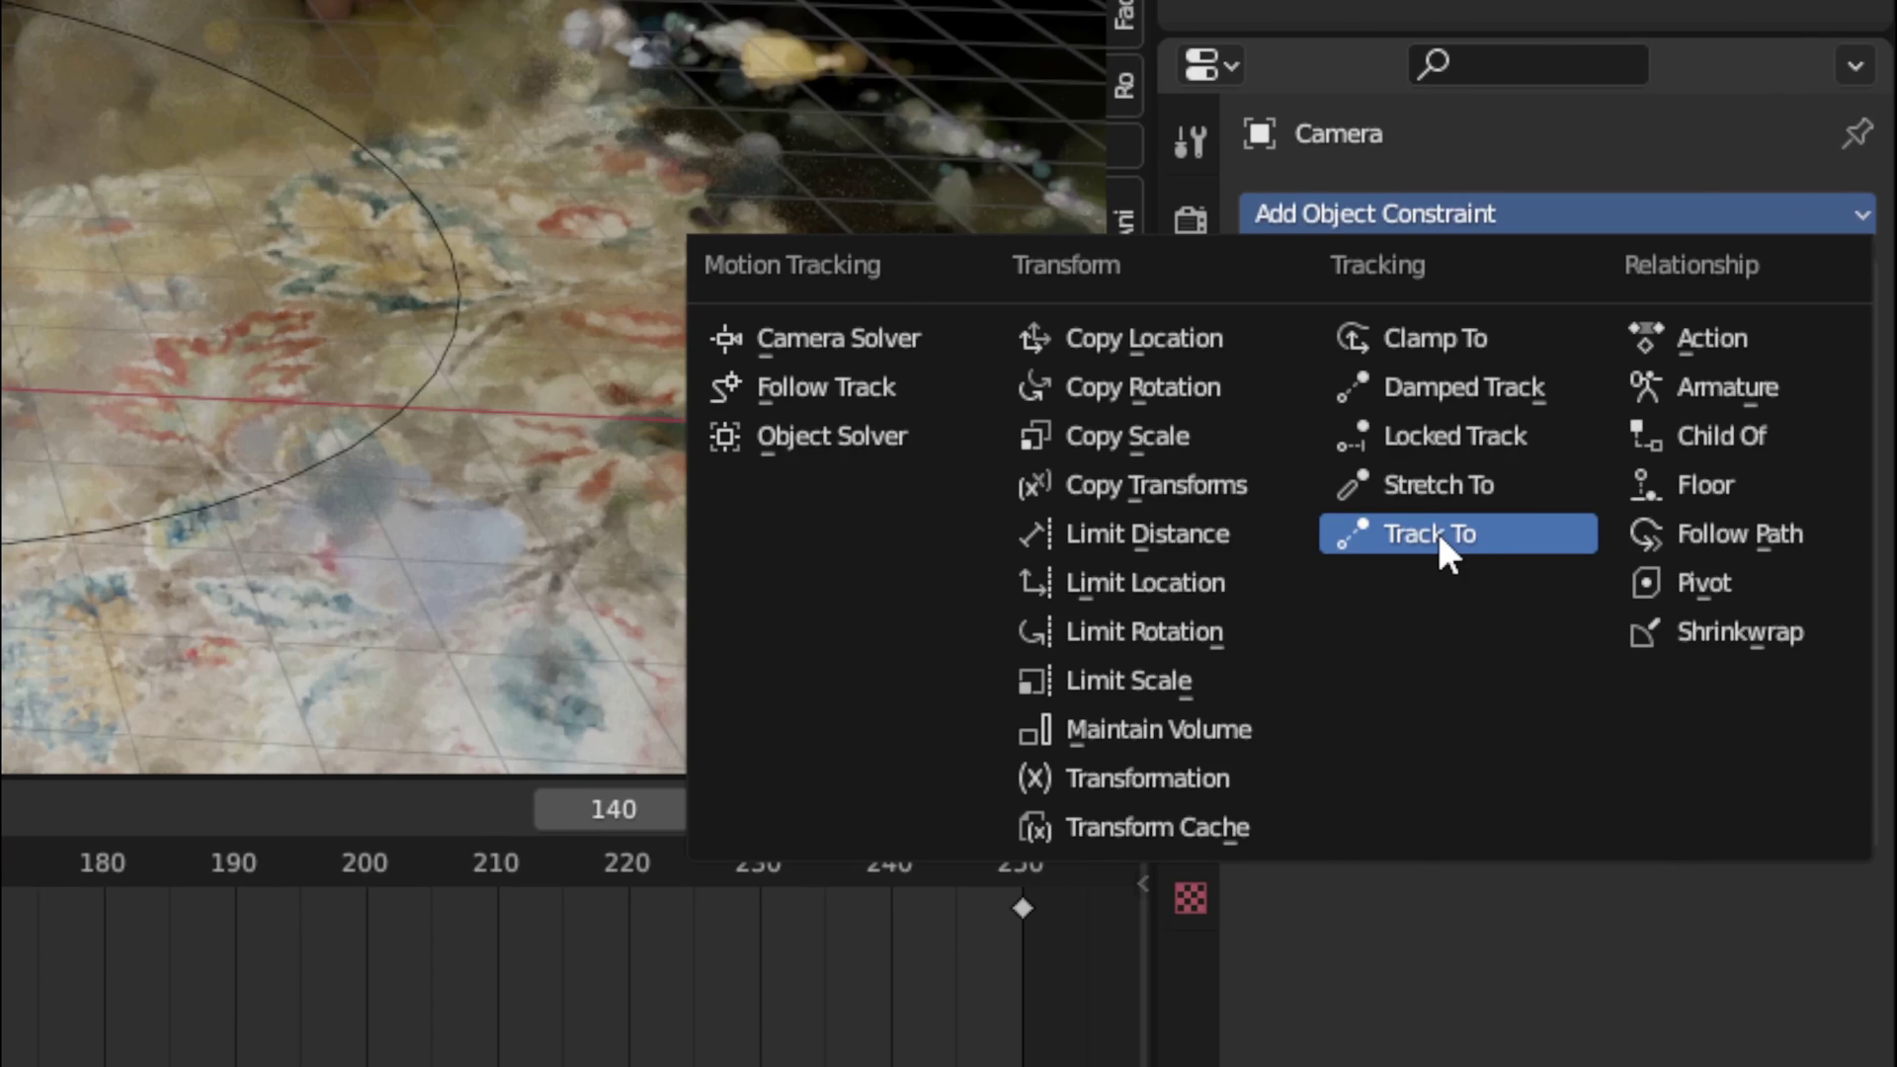
click(1699, 581)
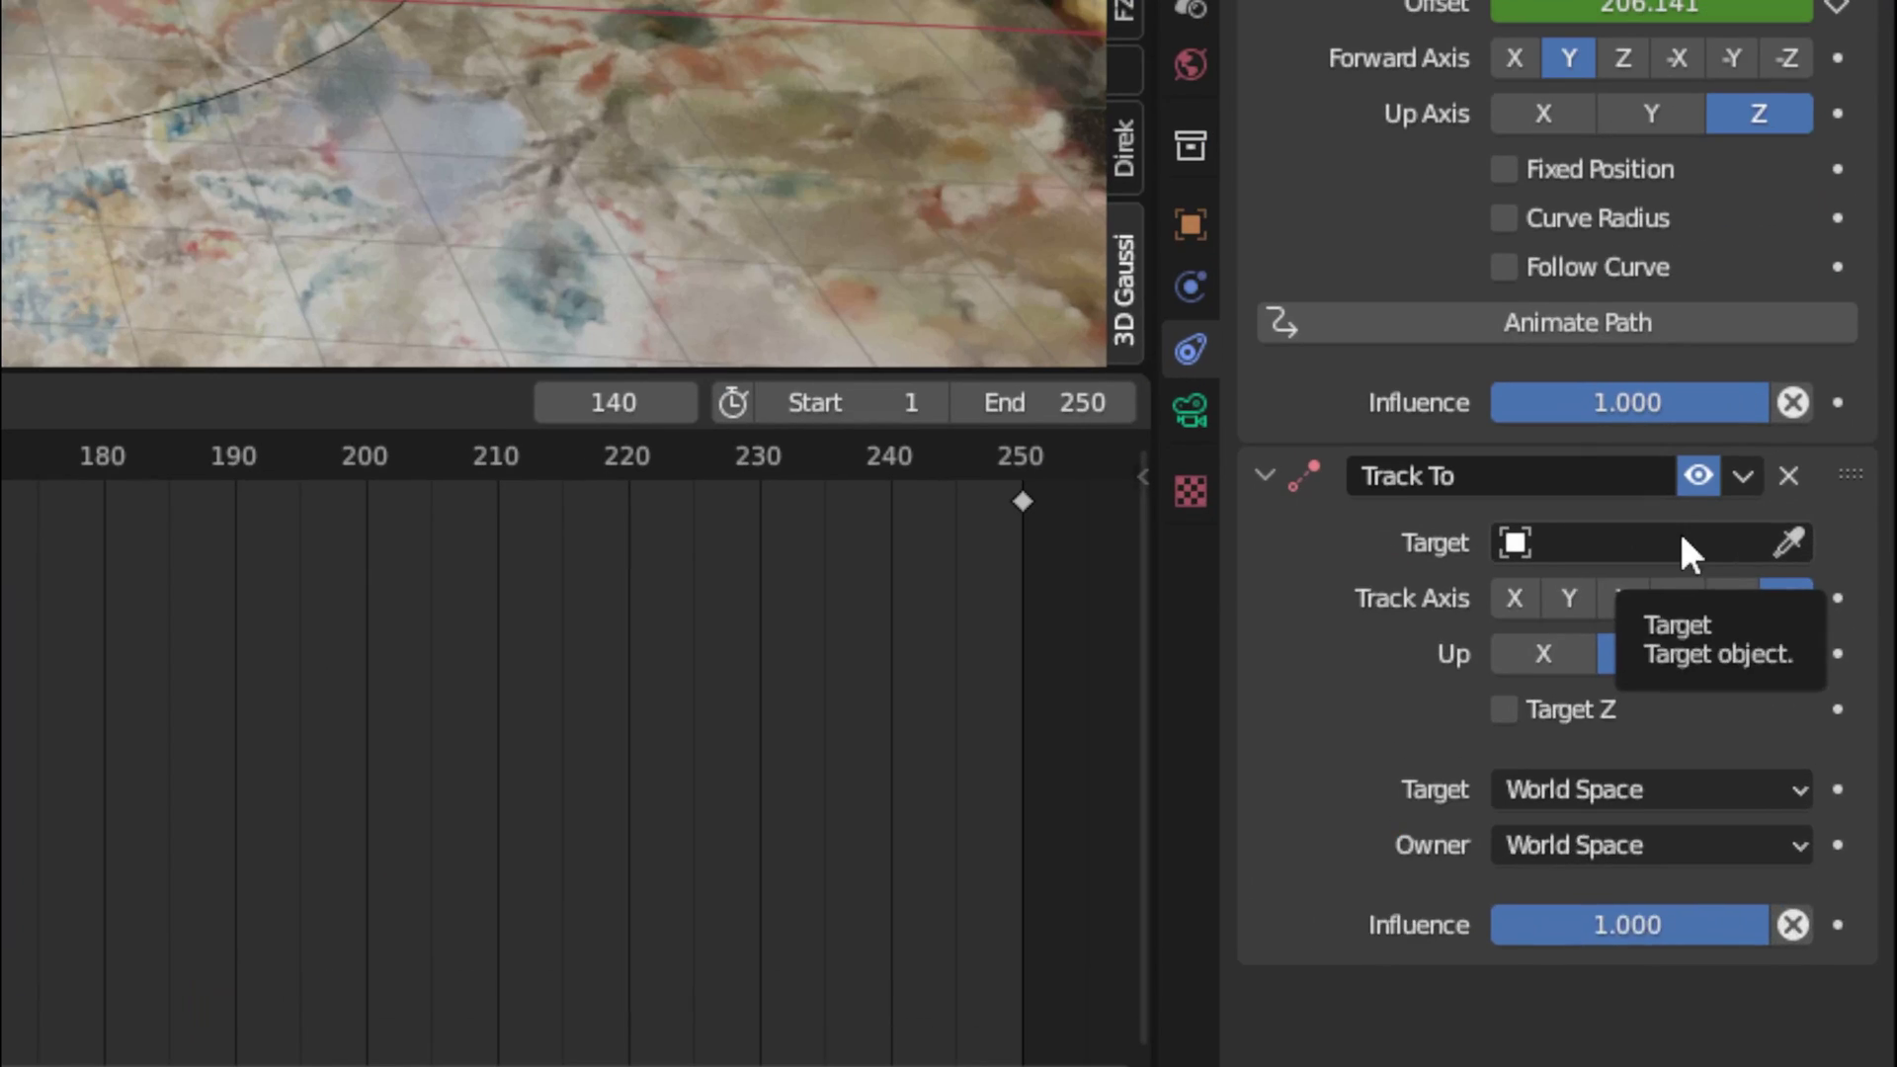
click(1800, 763)
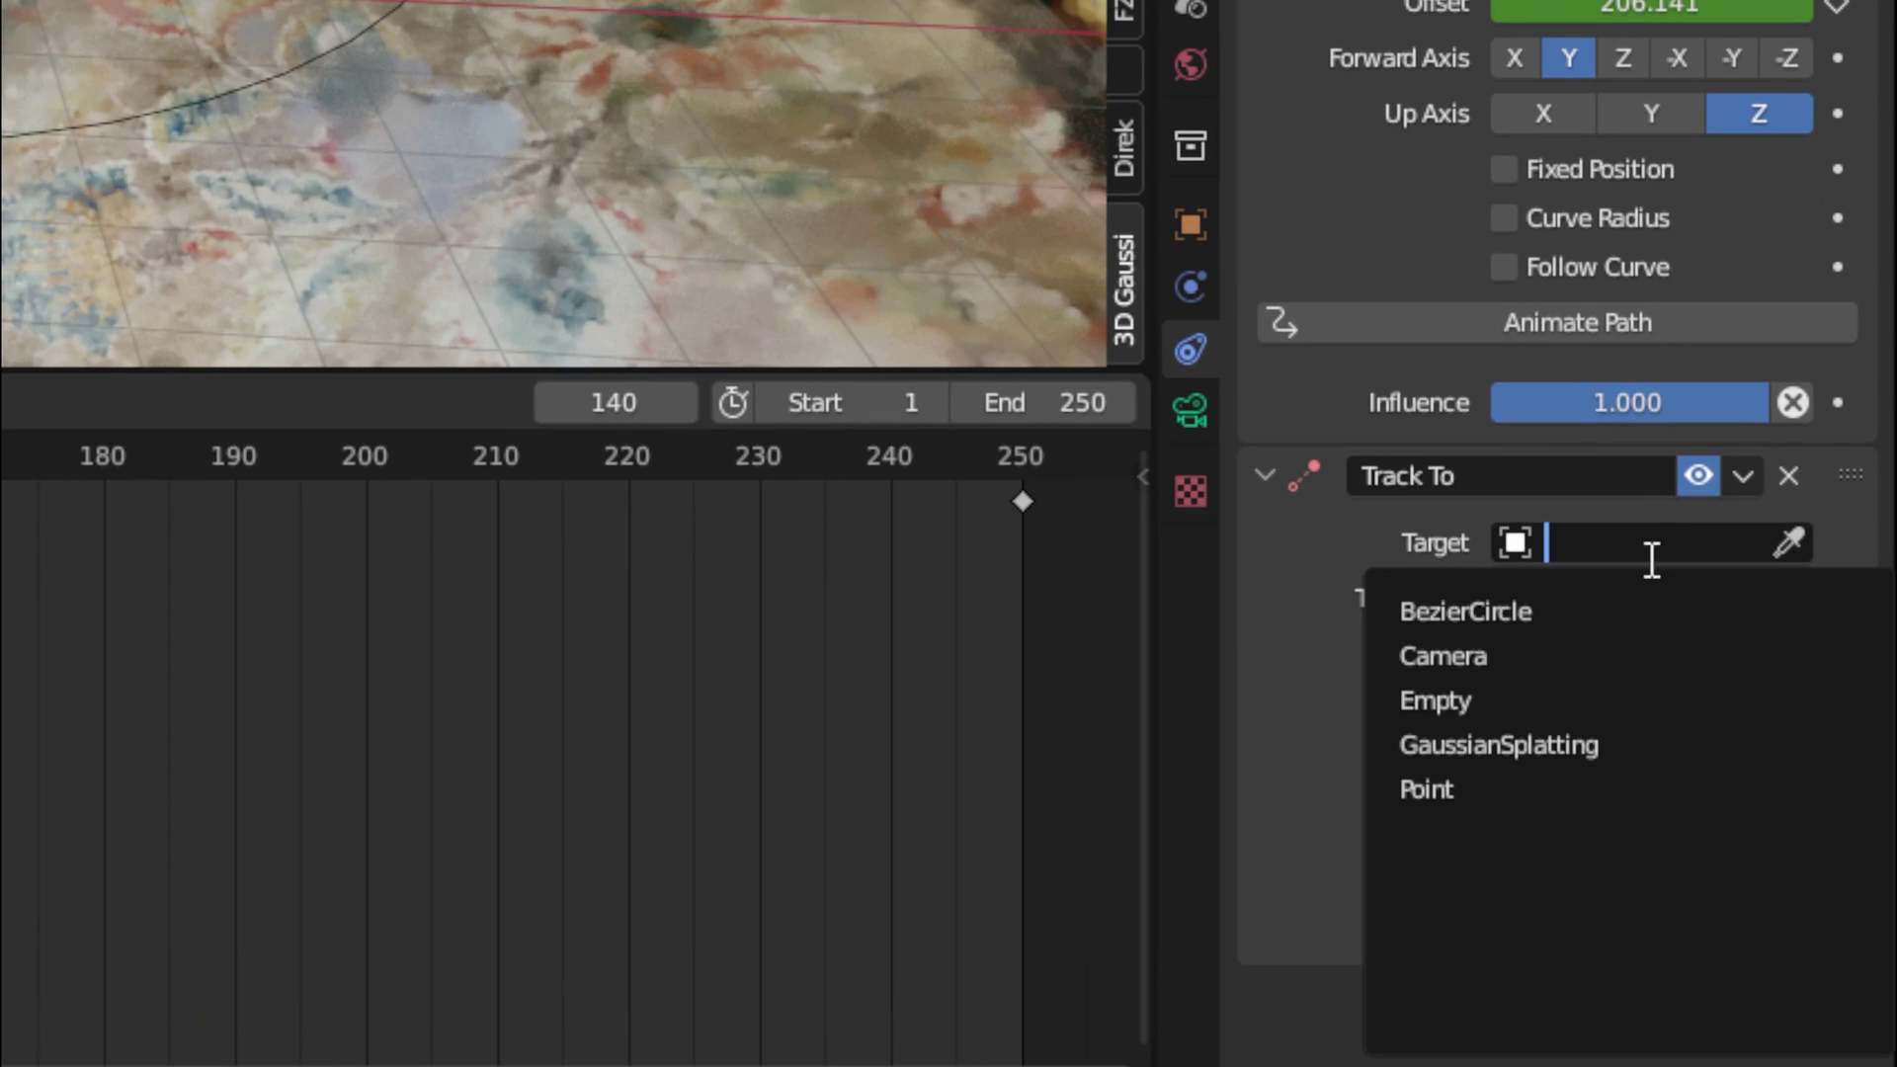
click(1497, 697)
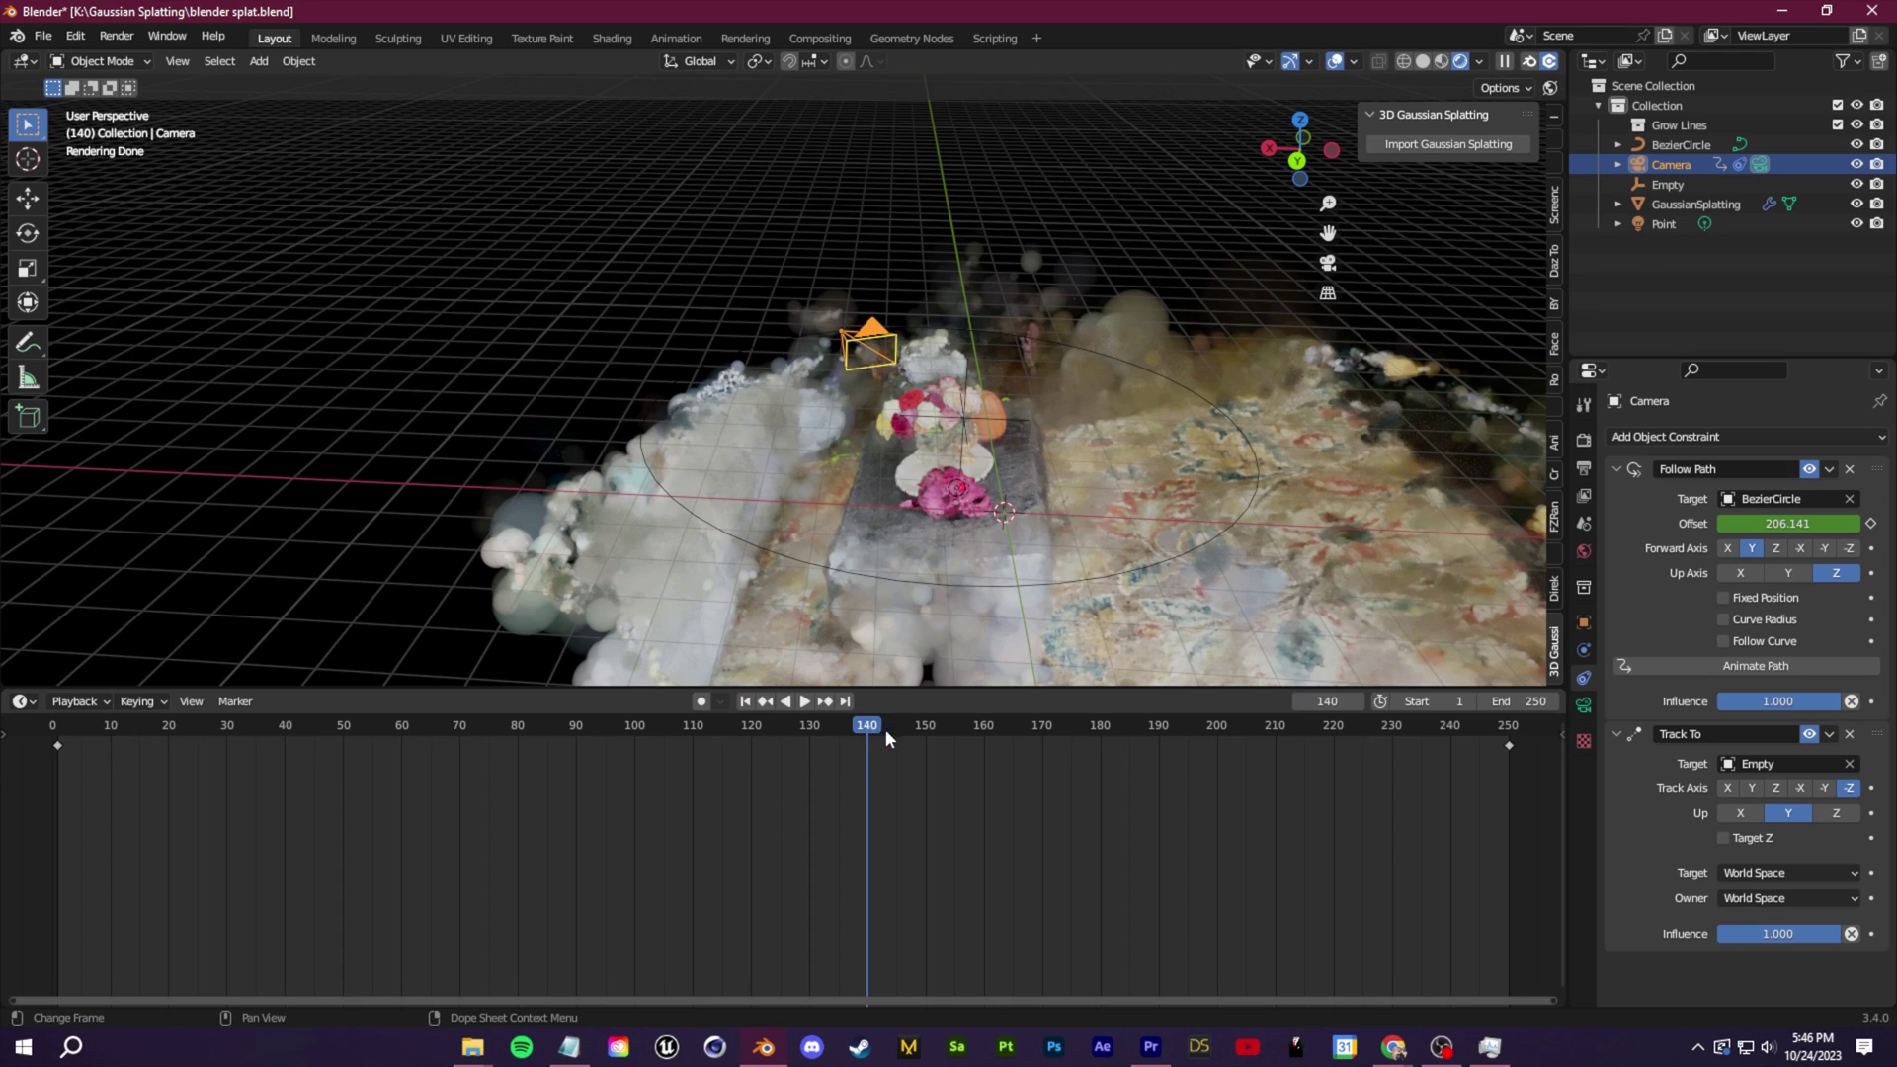
key(space)
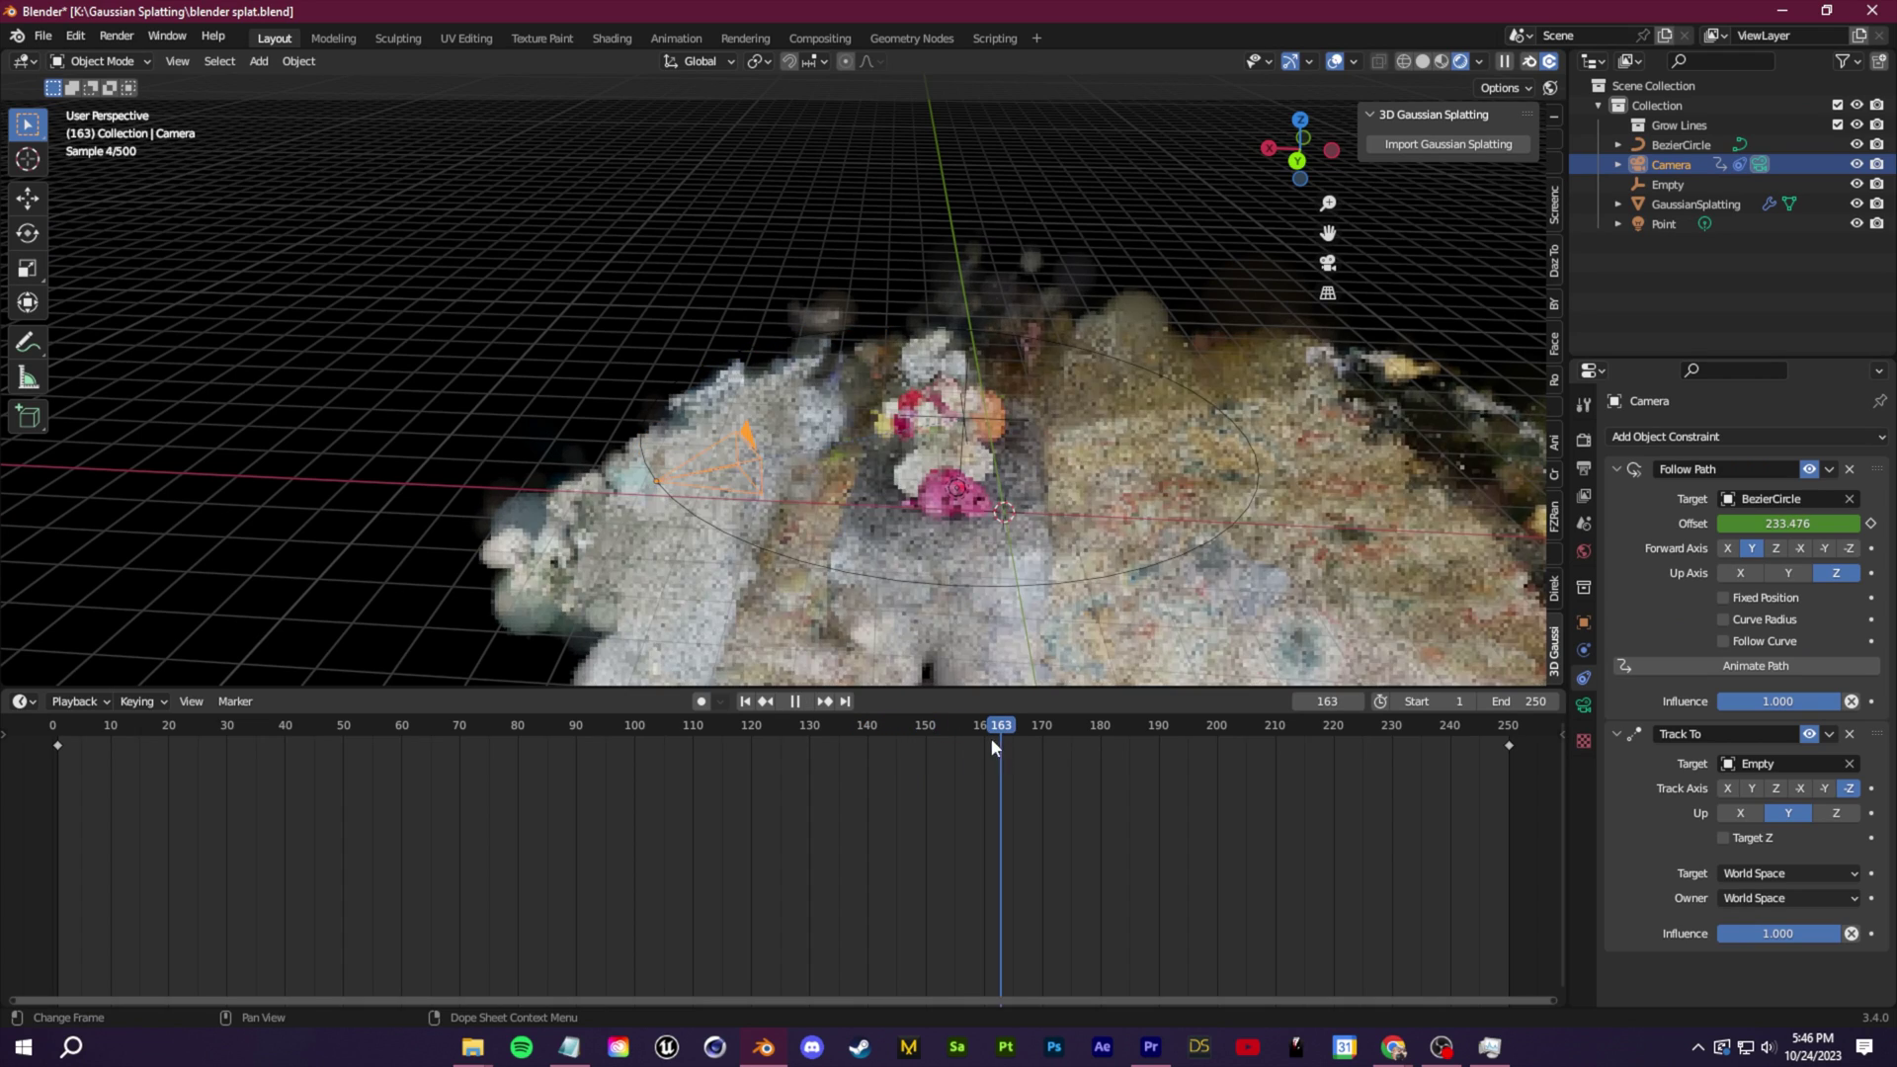
key(Escape)
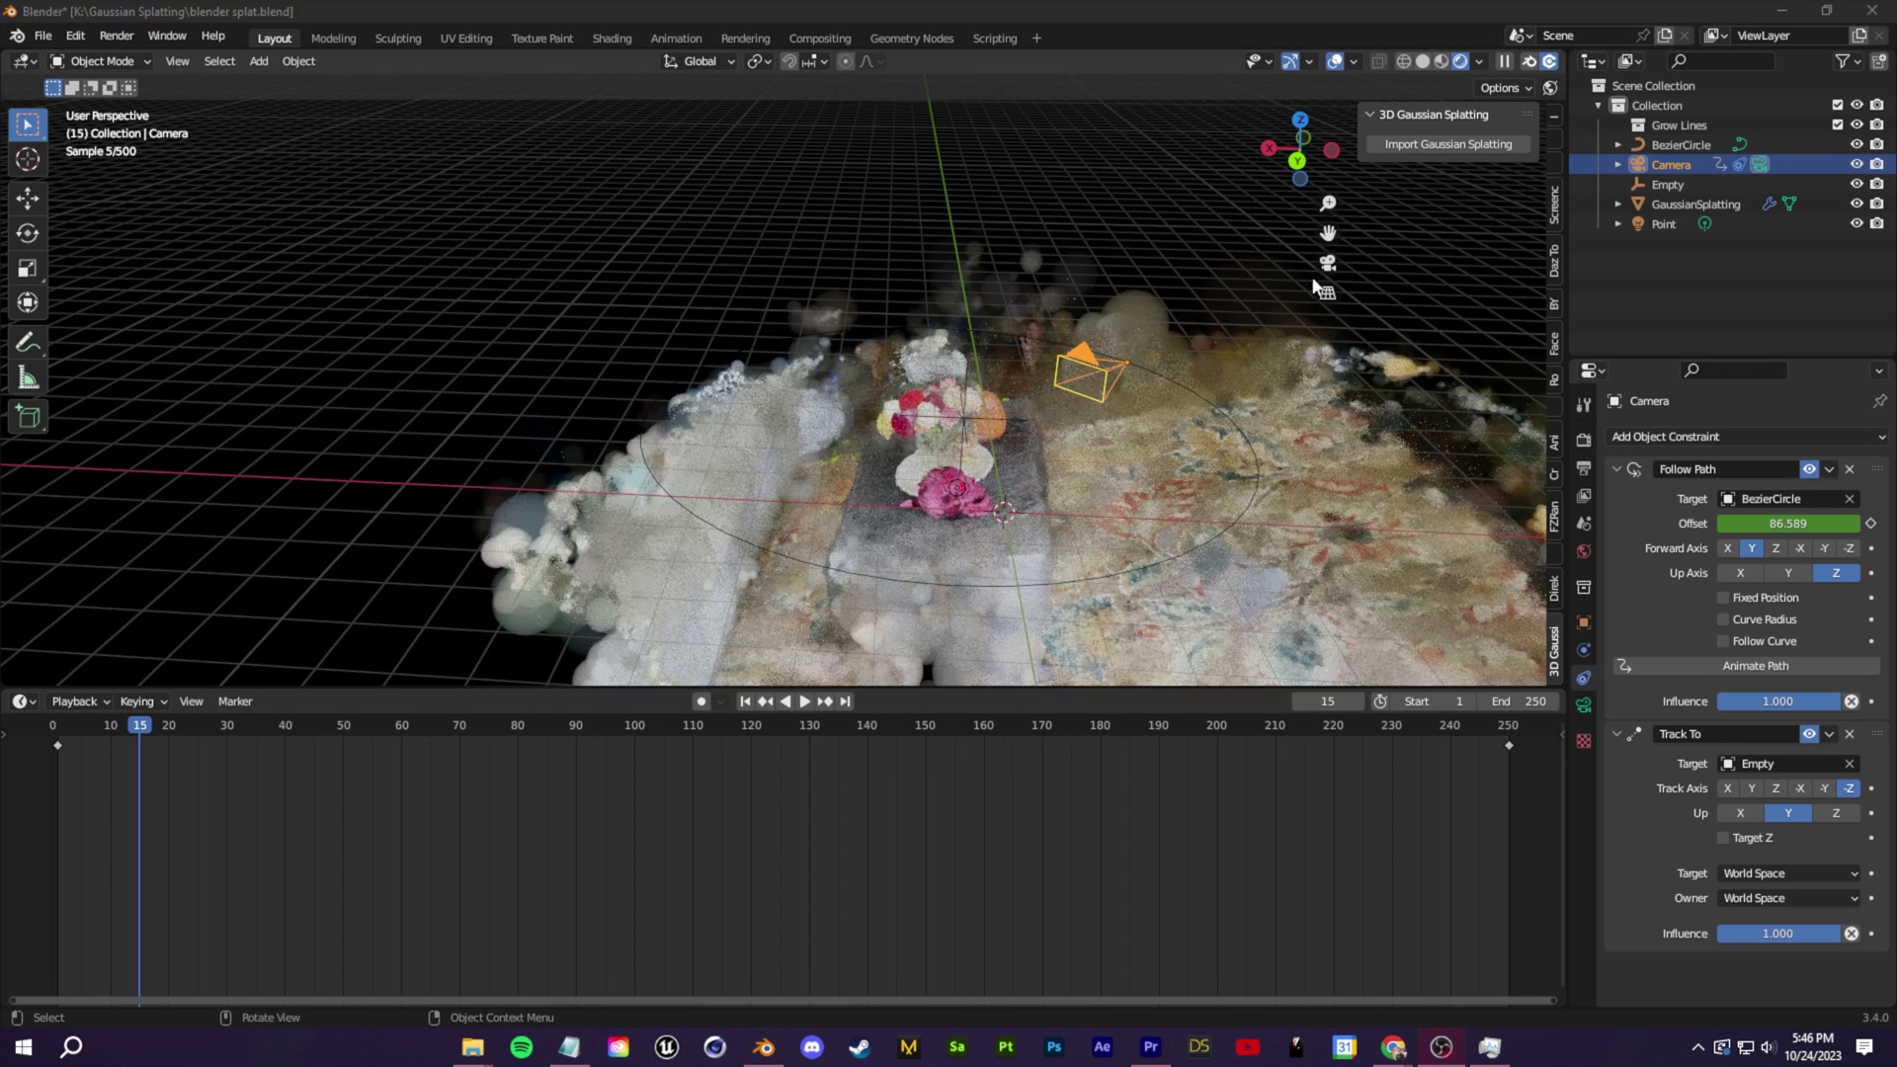
Look through the camera and scrub the animation past frame 105 to check how it frames the flowers and pumpkin
click(1328, 263)
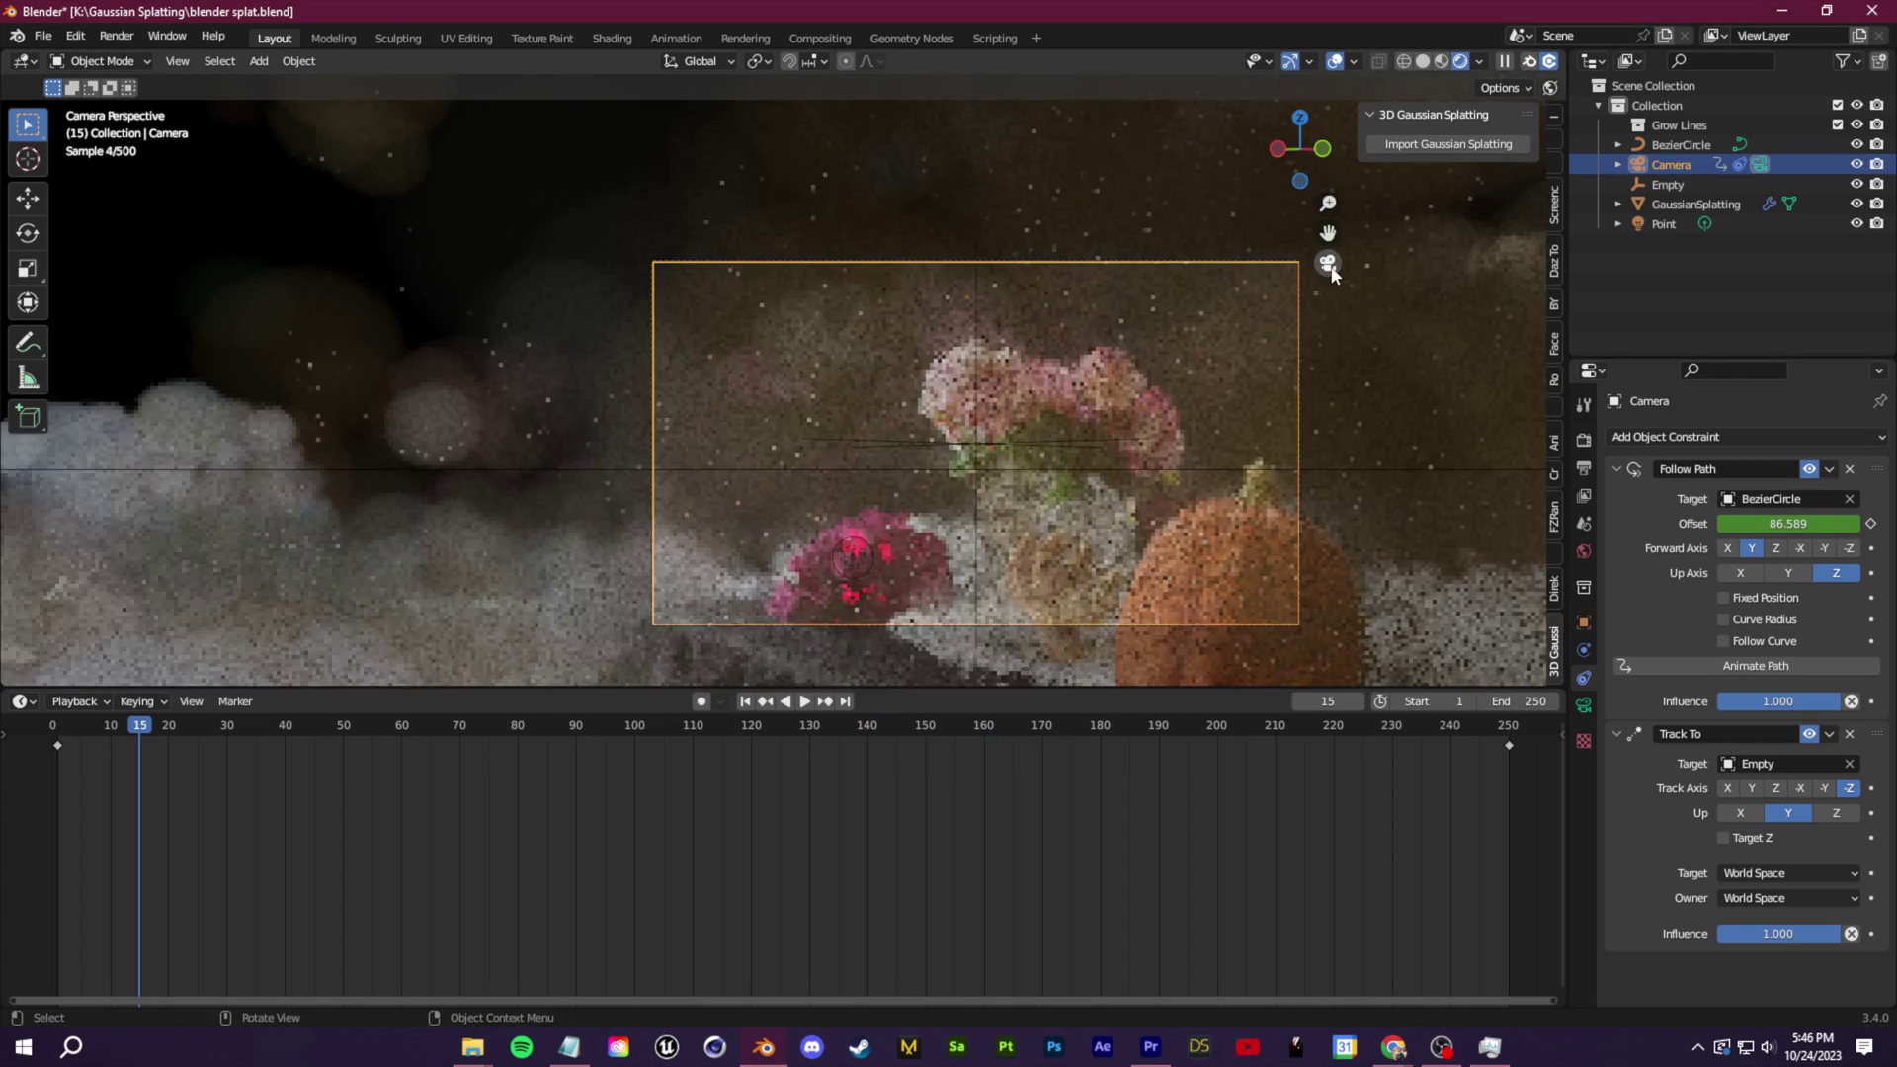
click(1583, 622)
click(1667, 184)
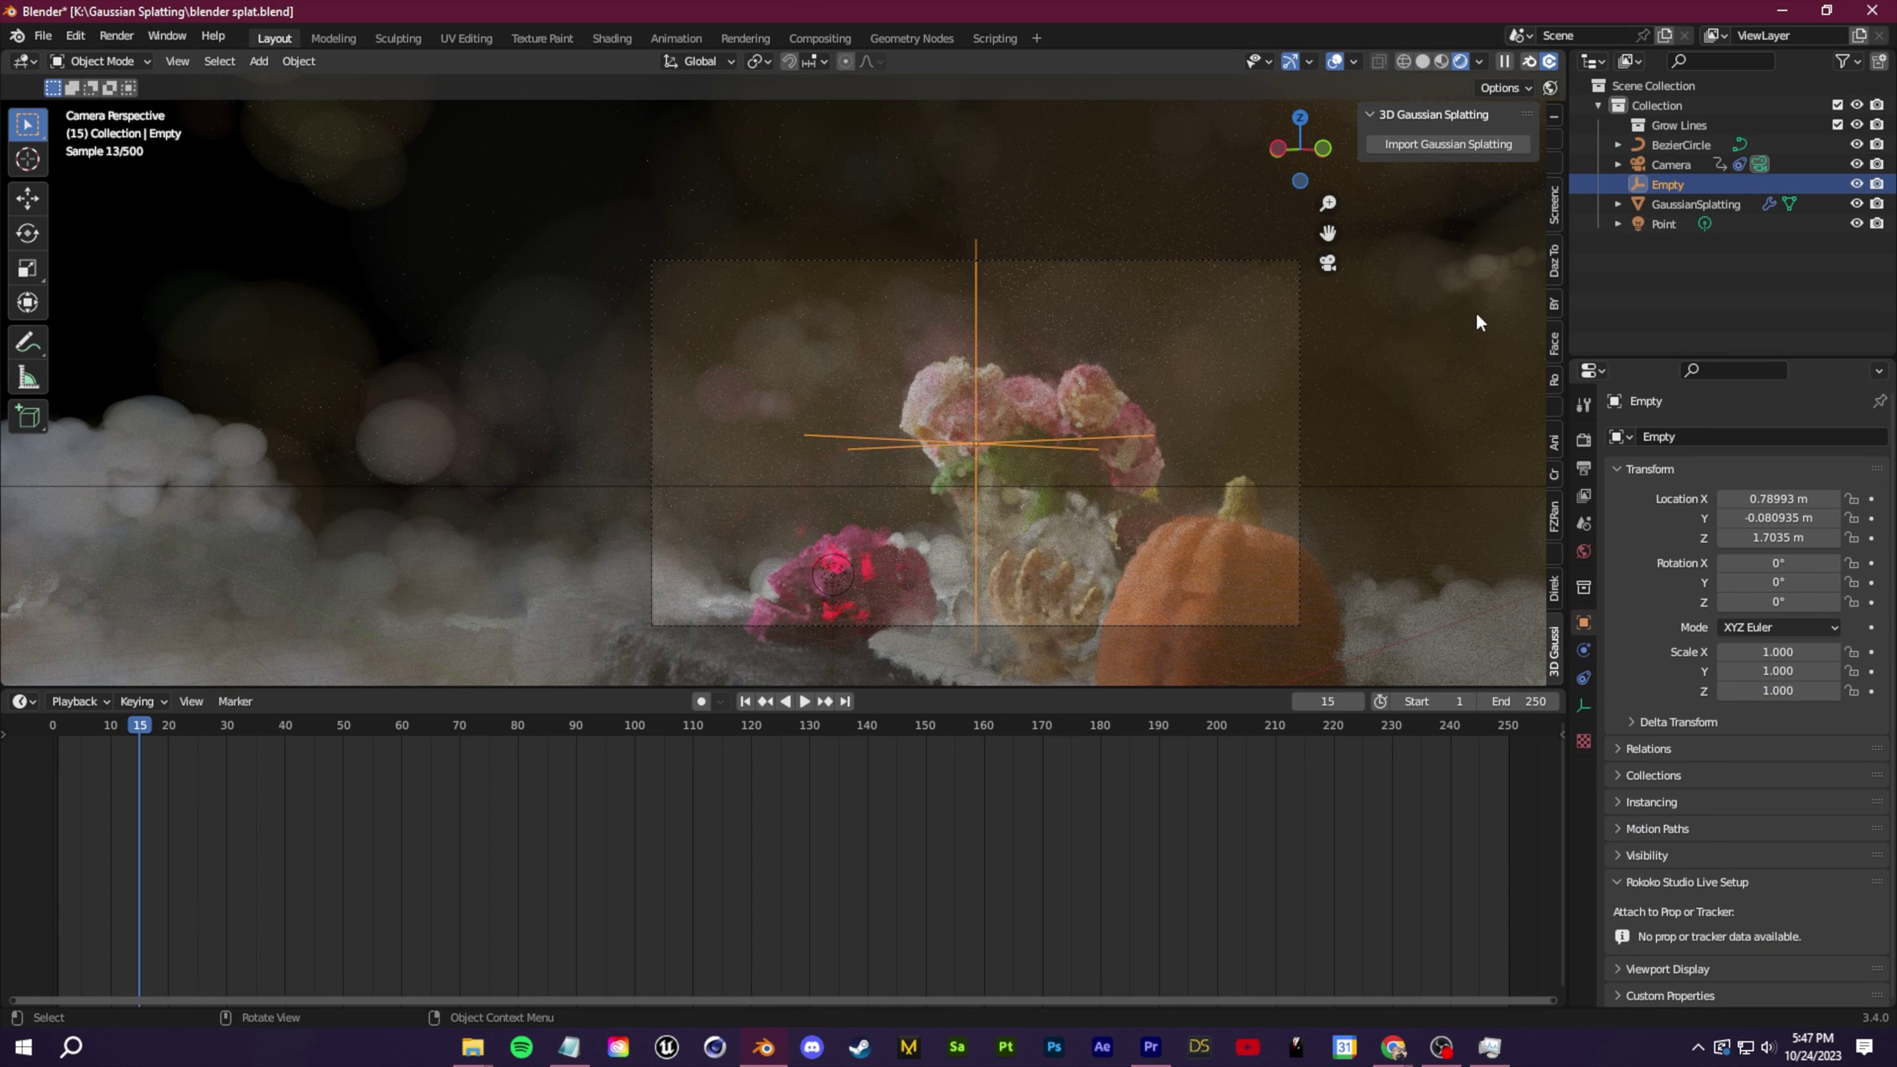
click(652, 529)
click(253, 741)
key(space)
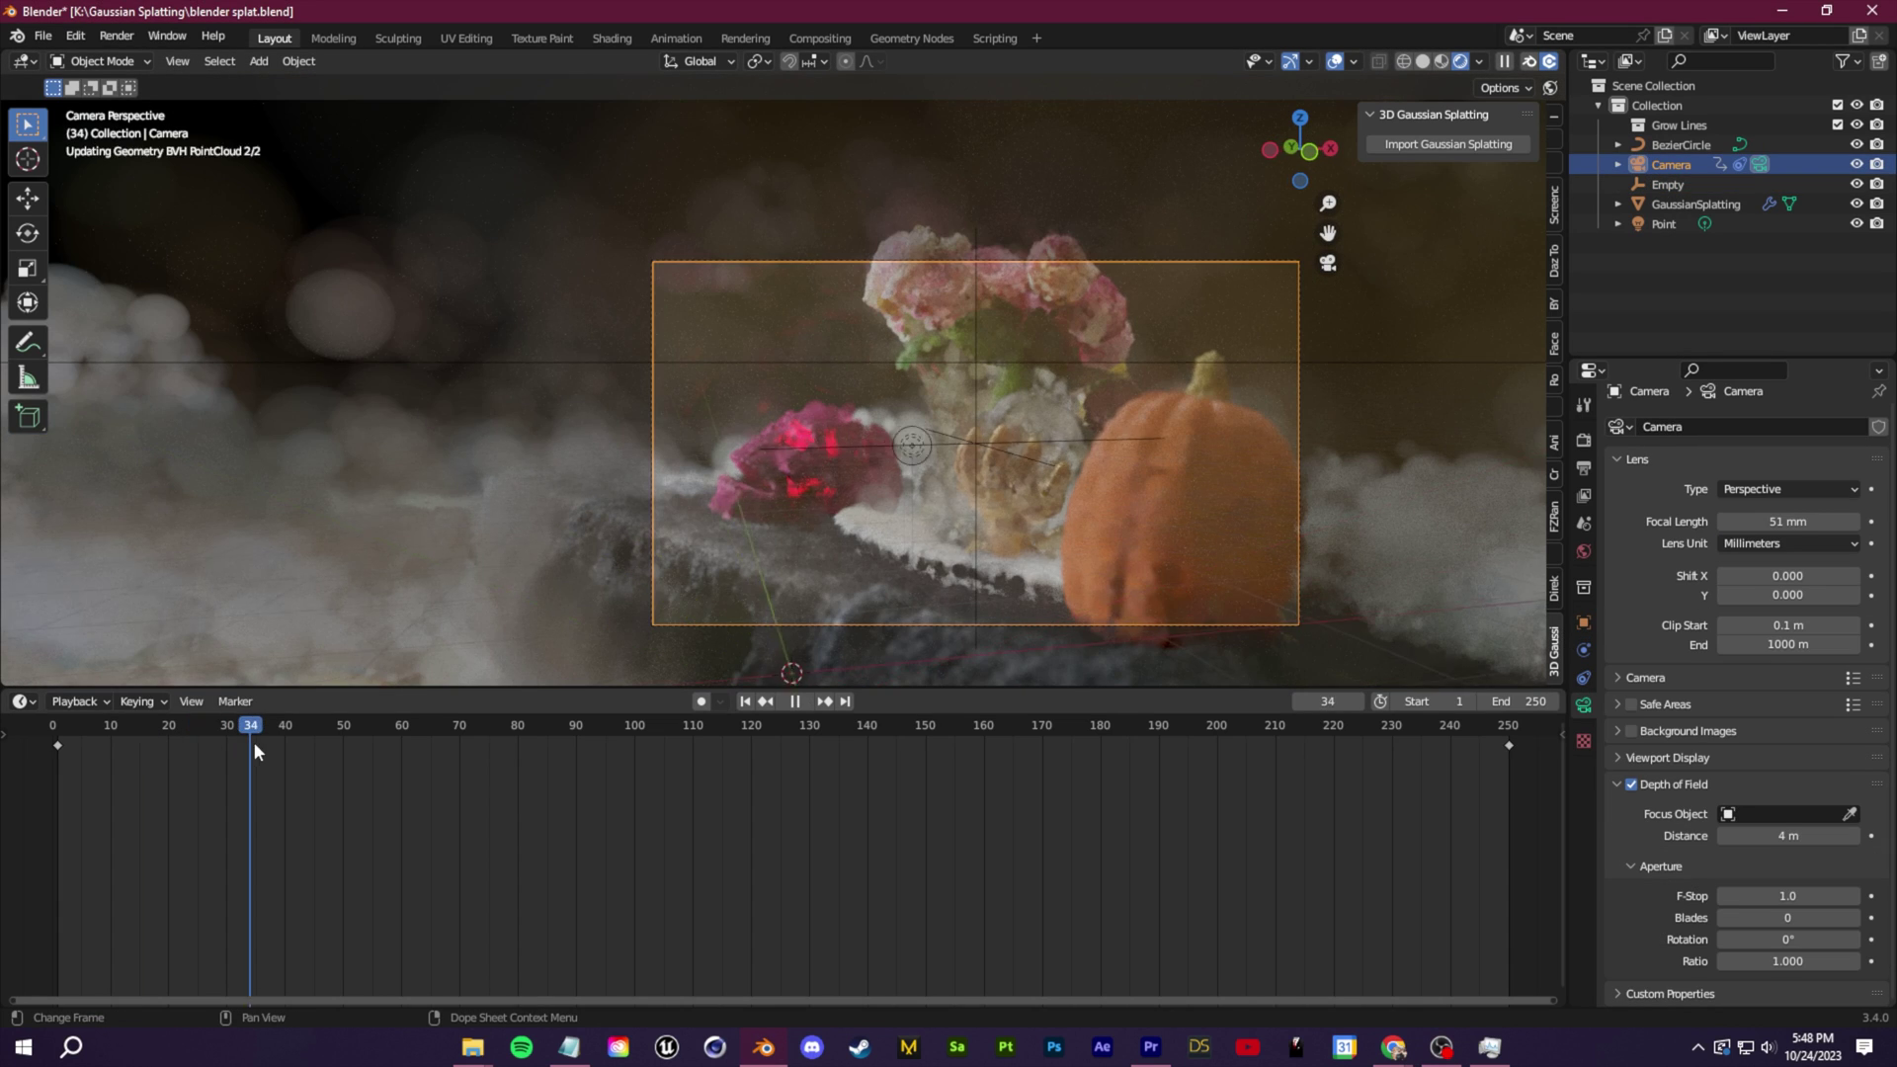
key(space)
click(372, 751)
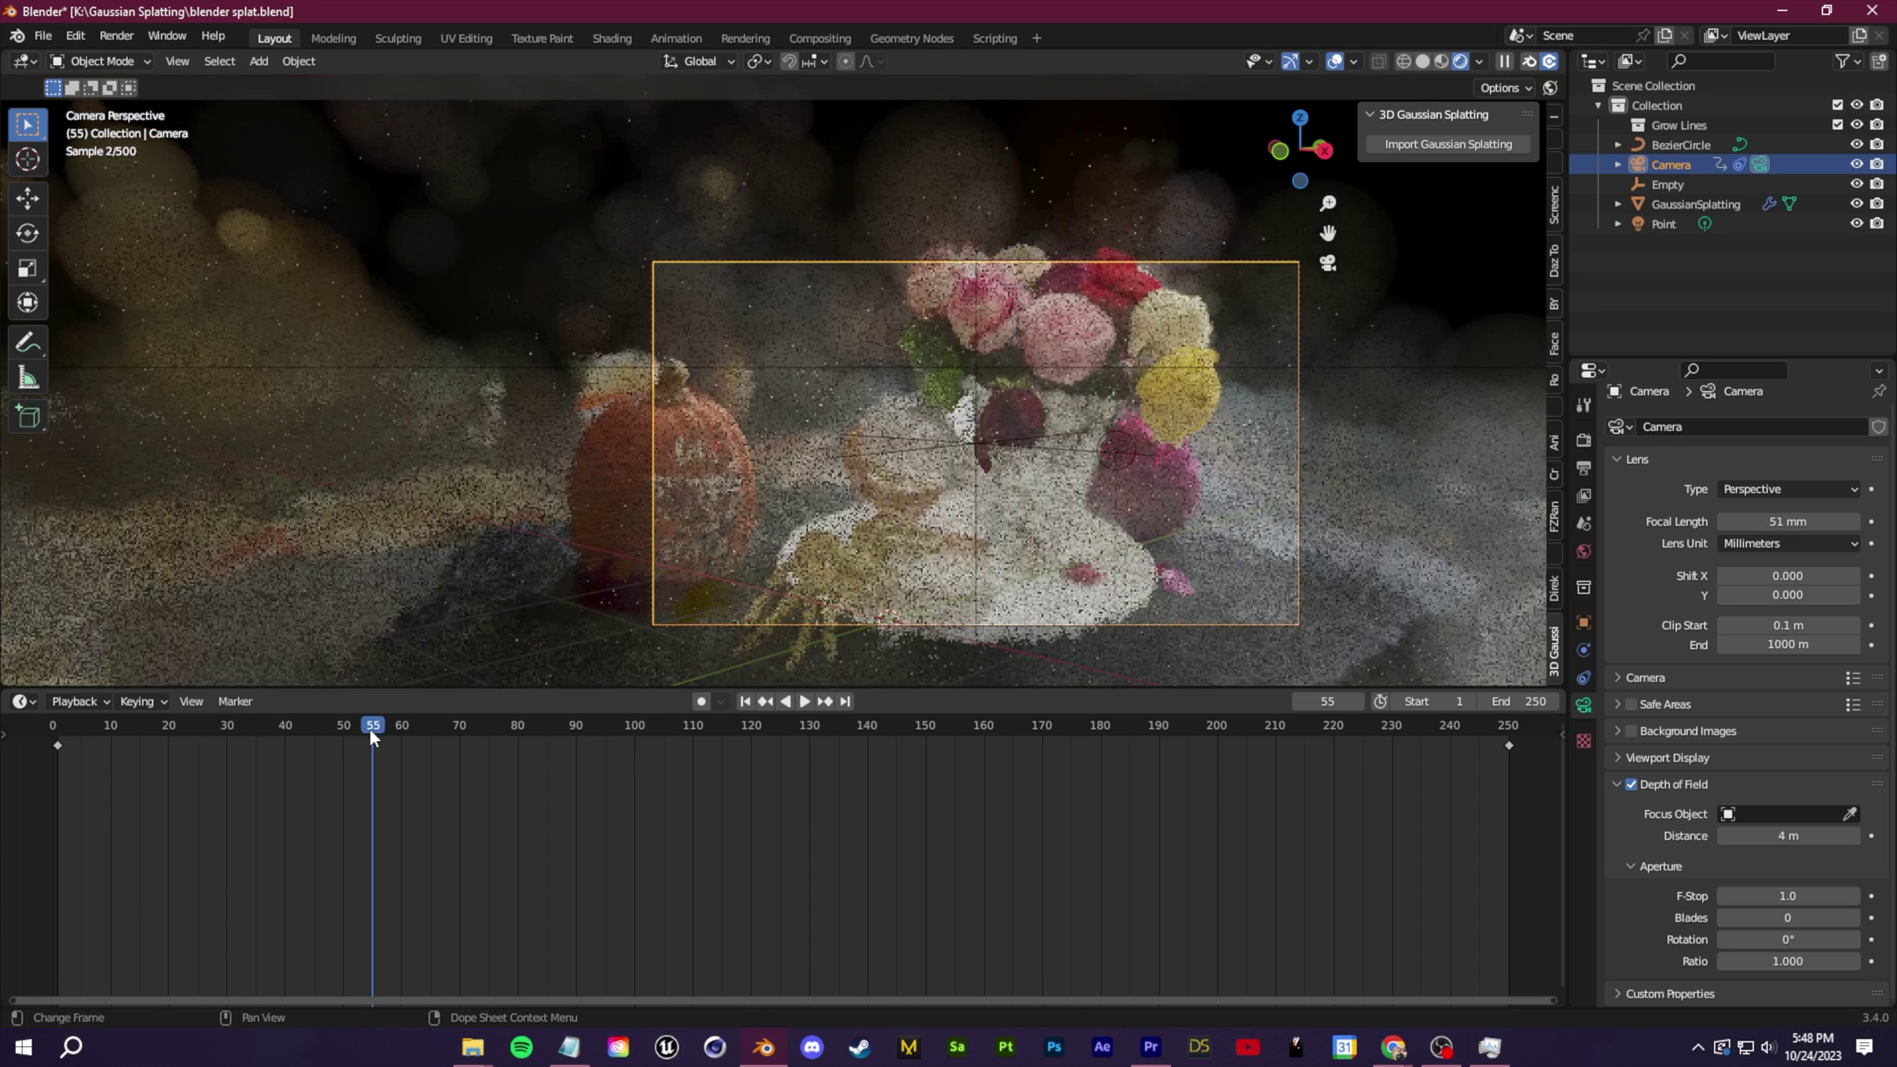
drag(372, 738, 666, 767)
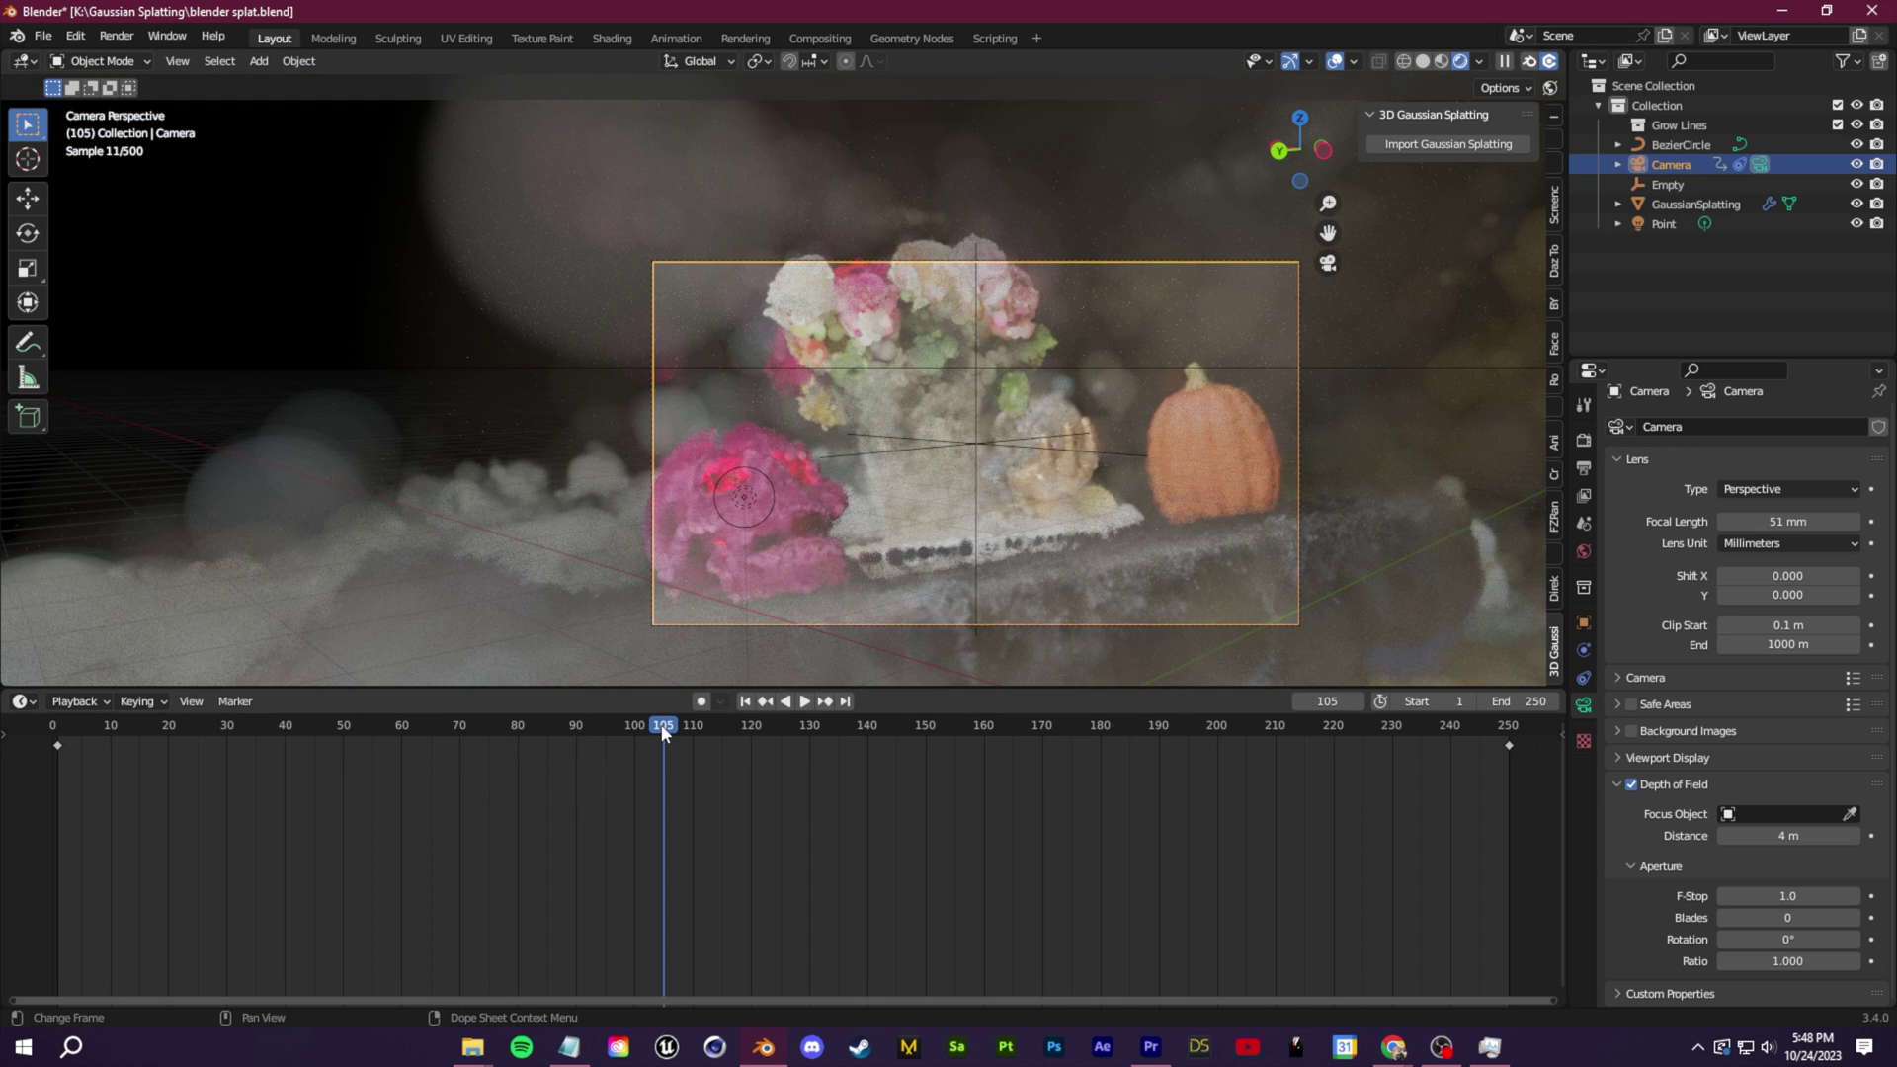
drag(662, 732, 834, 757)
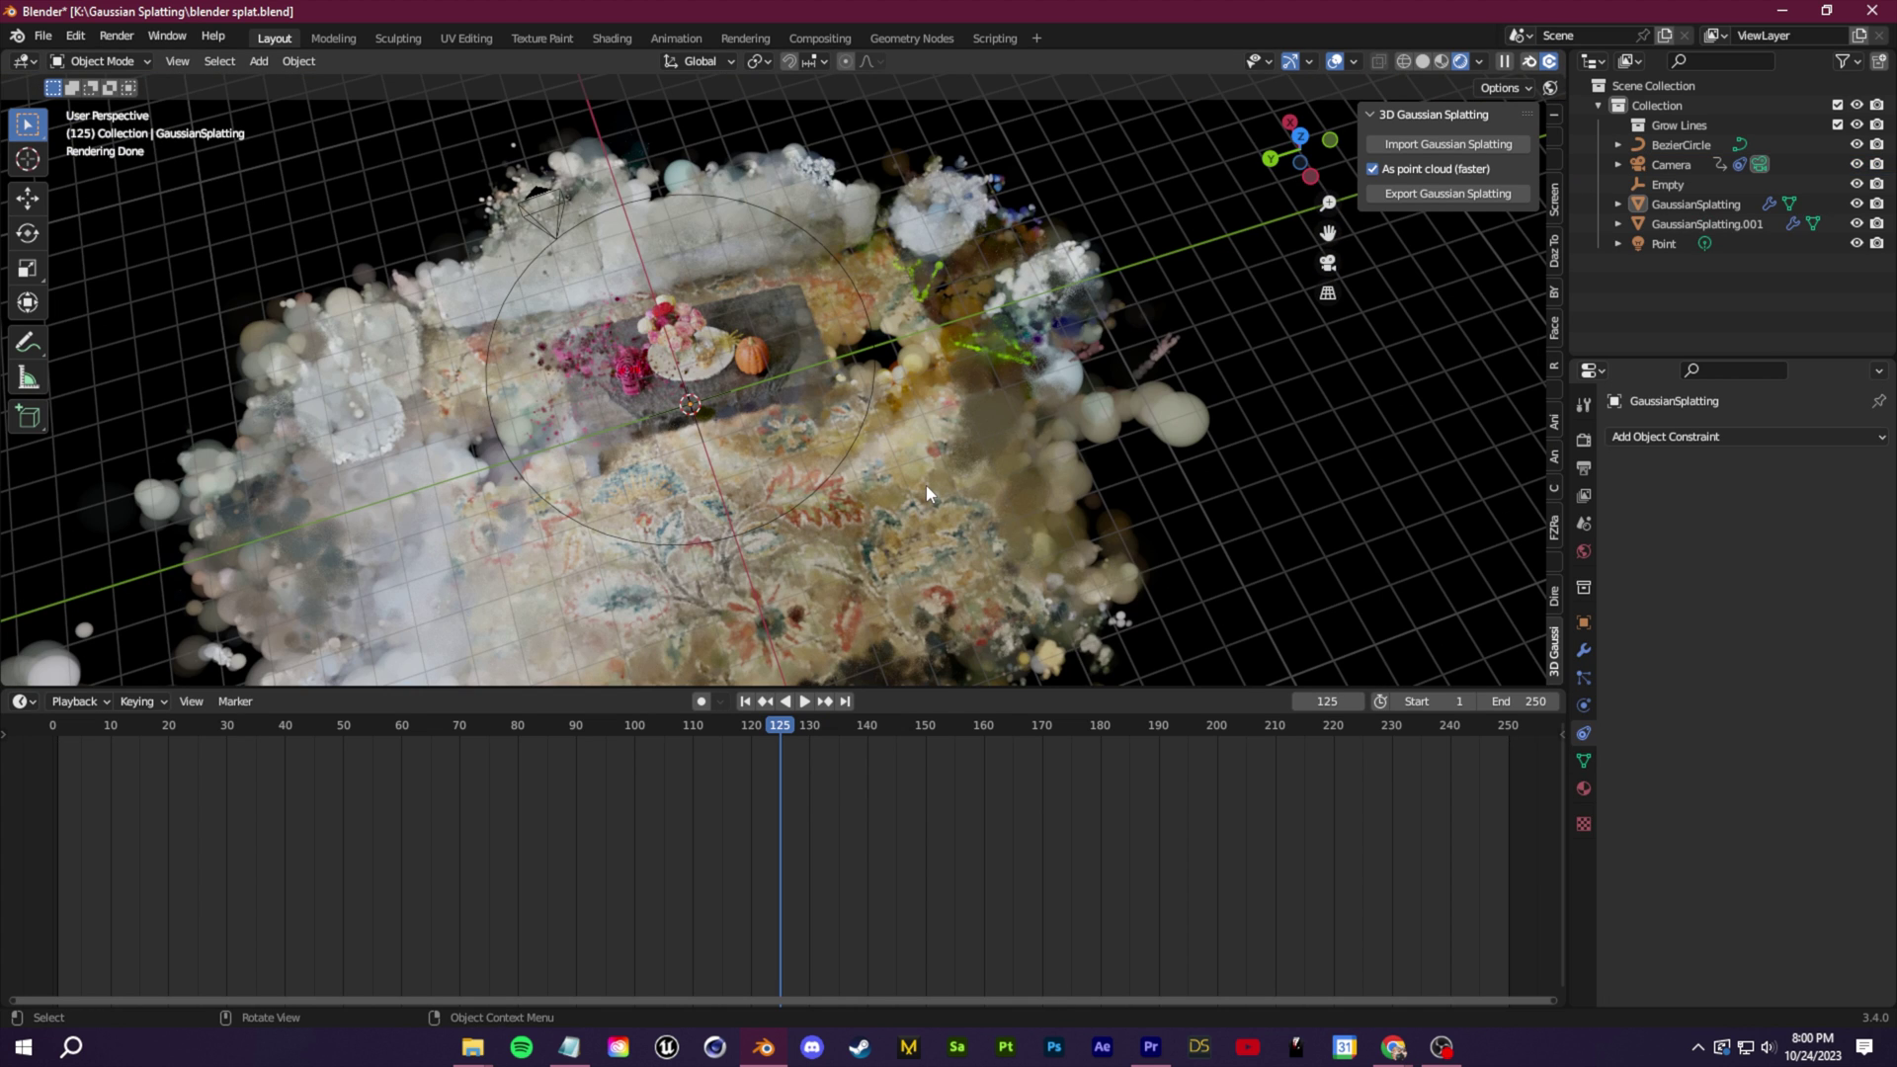
Select the GaussianSplatting object and show its geometry nodes in place of the timeline
click(927, 489)
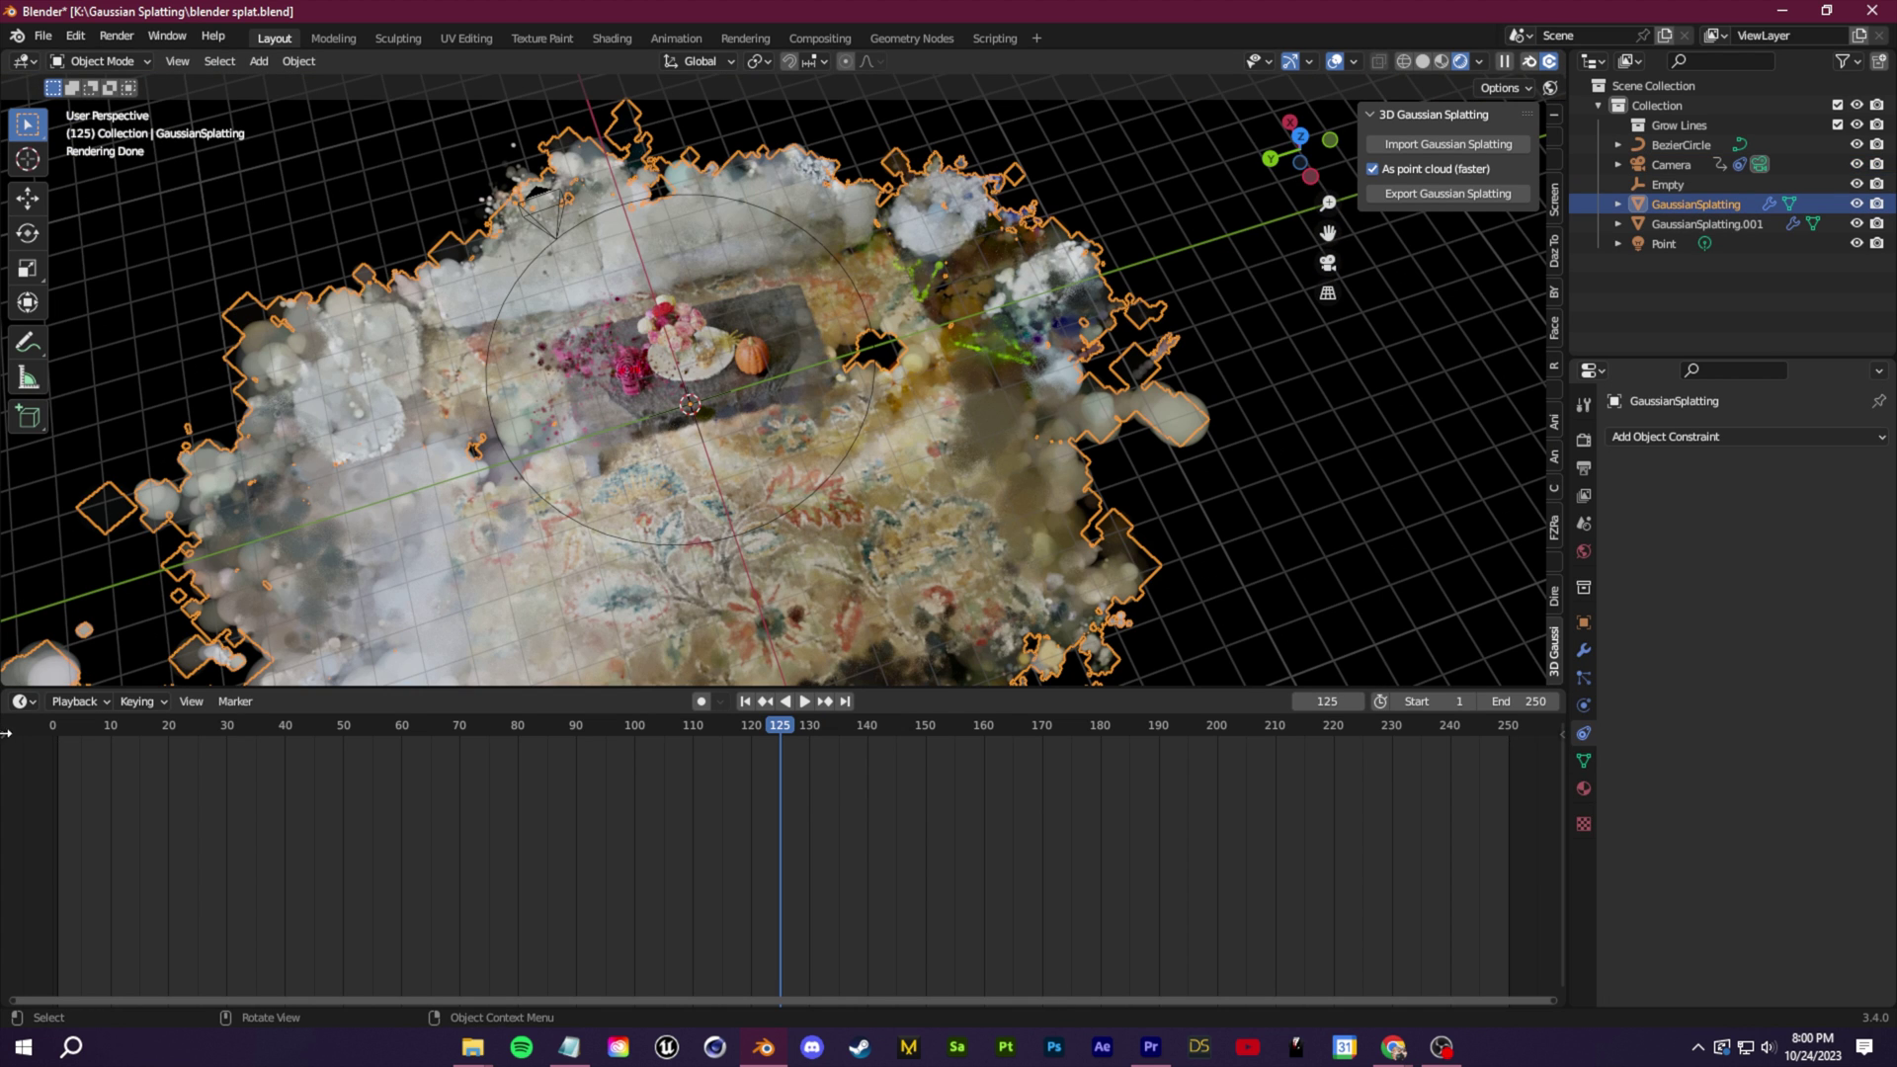
click(24, 701)
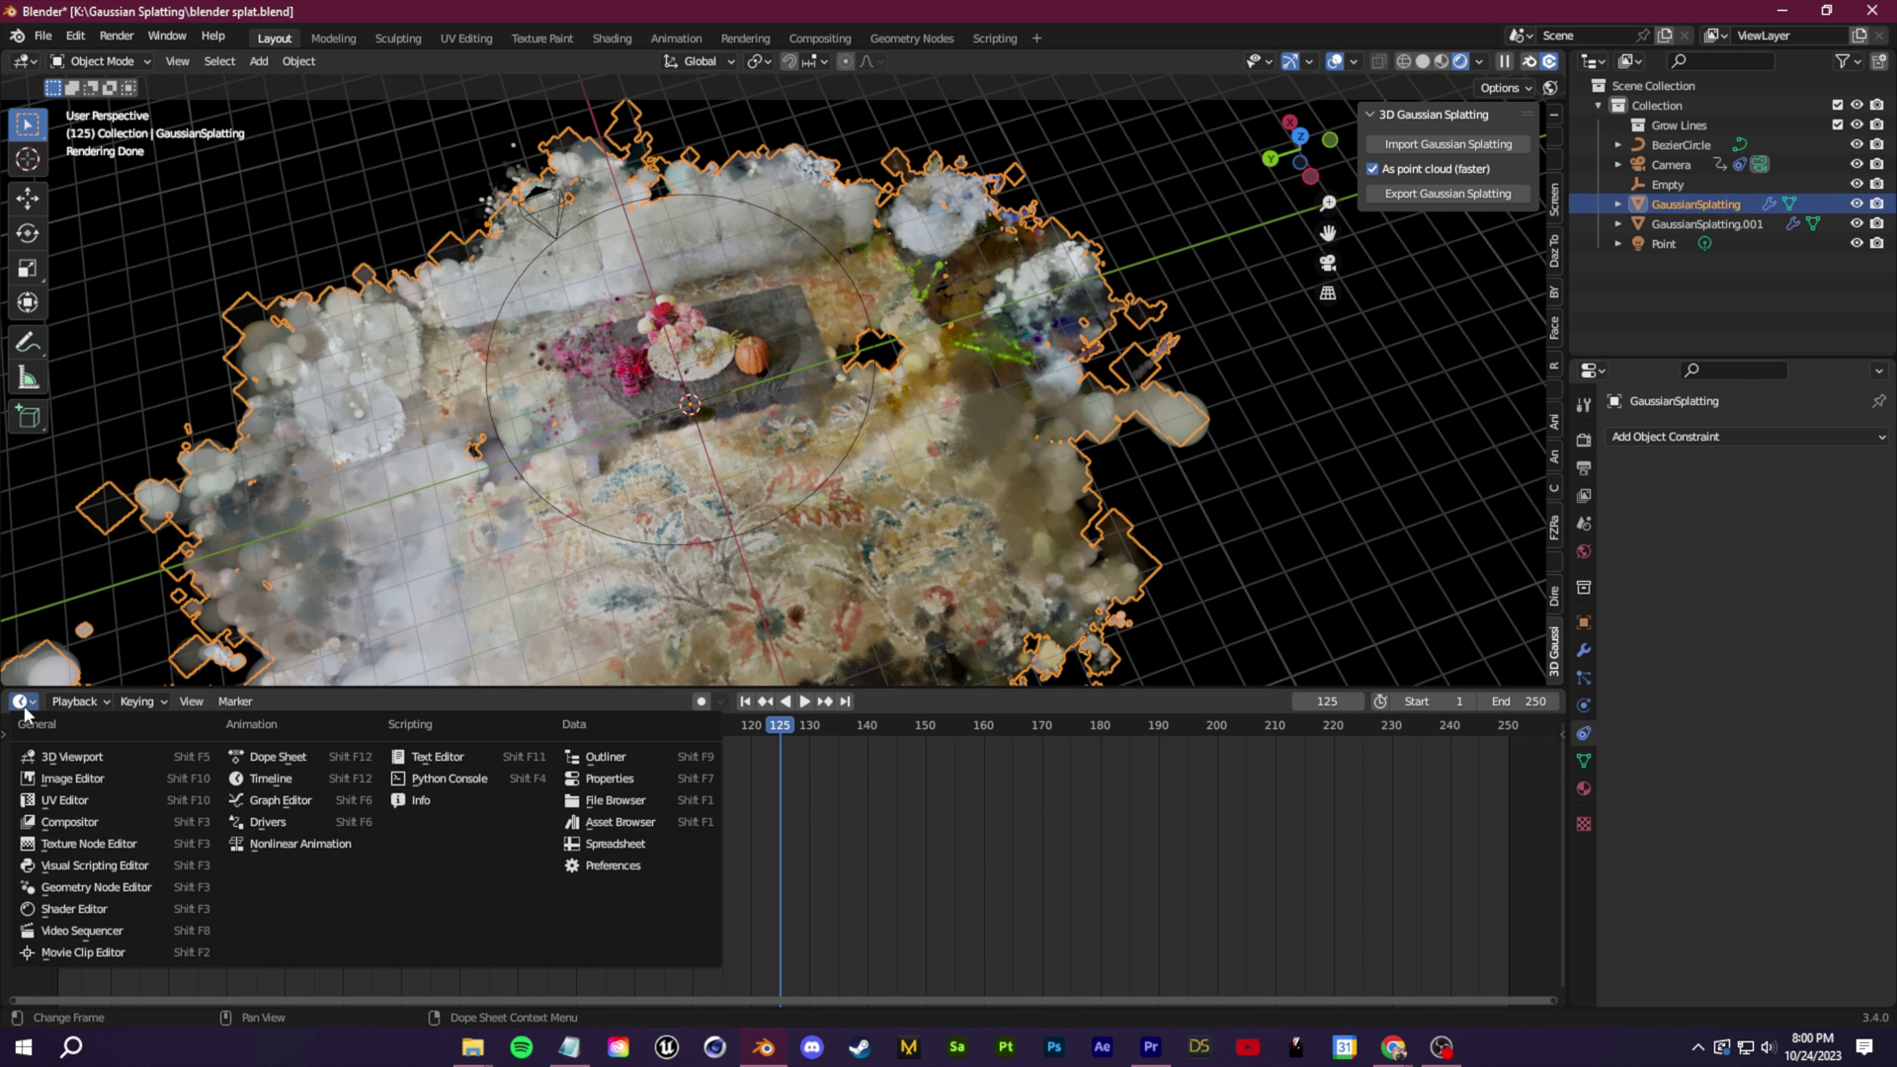
click(116, 888)
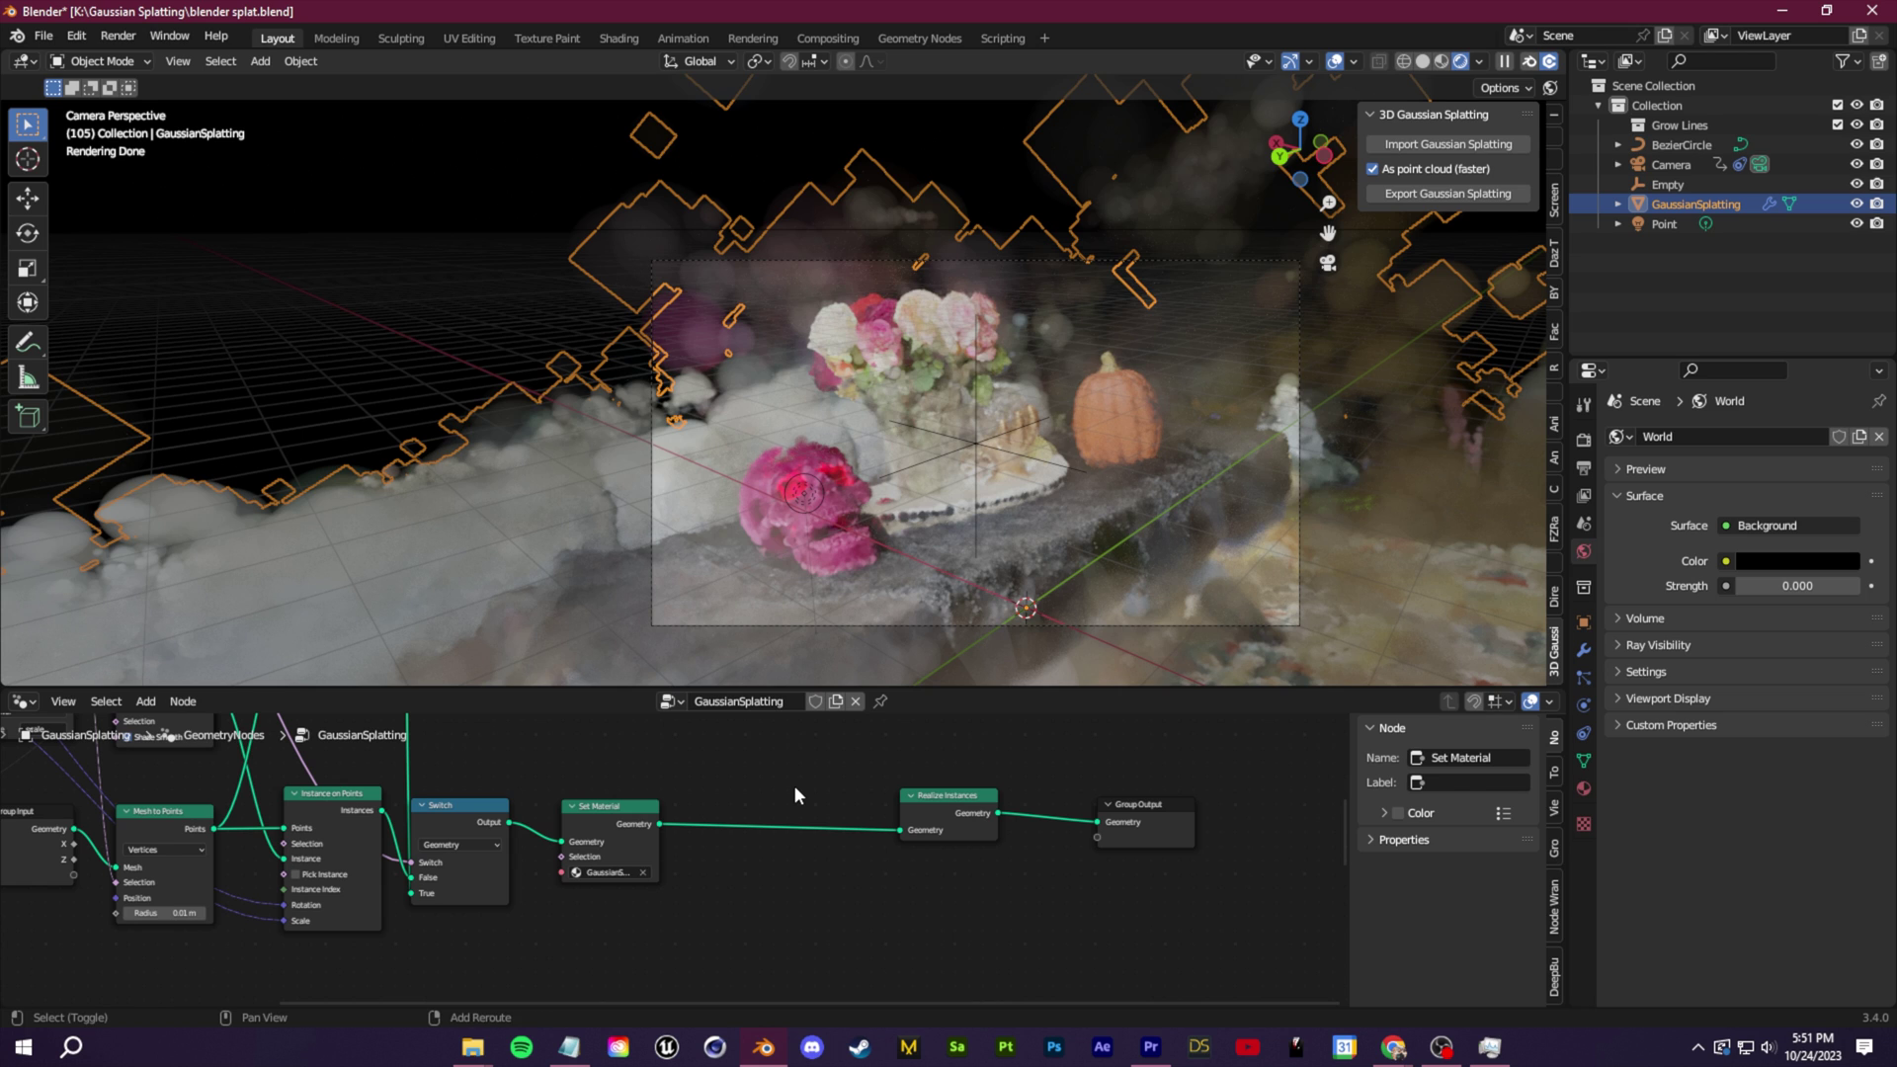
Insert a Set Position node between the Set Material and Realize Instances nodes
key(shift+a)
click(745, 502)
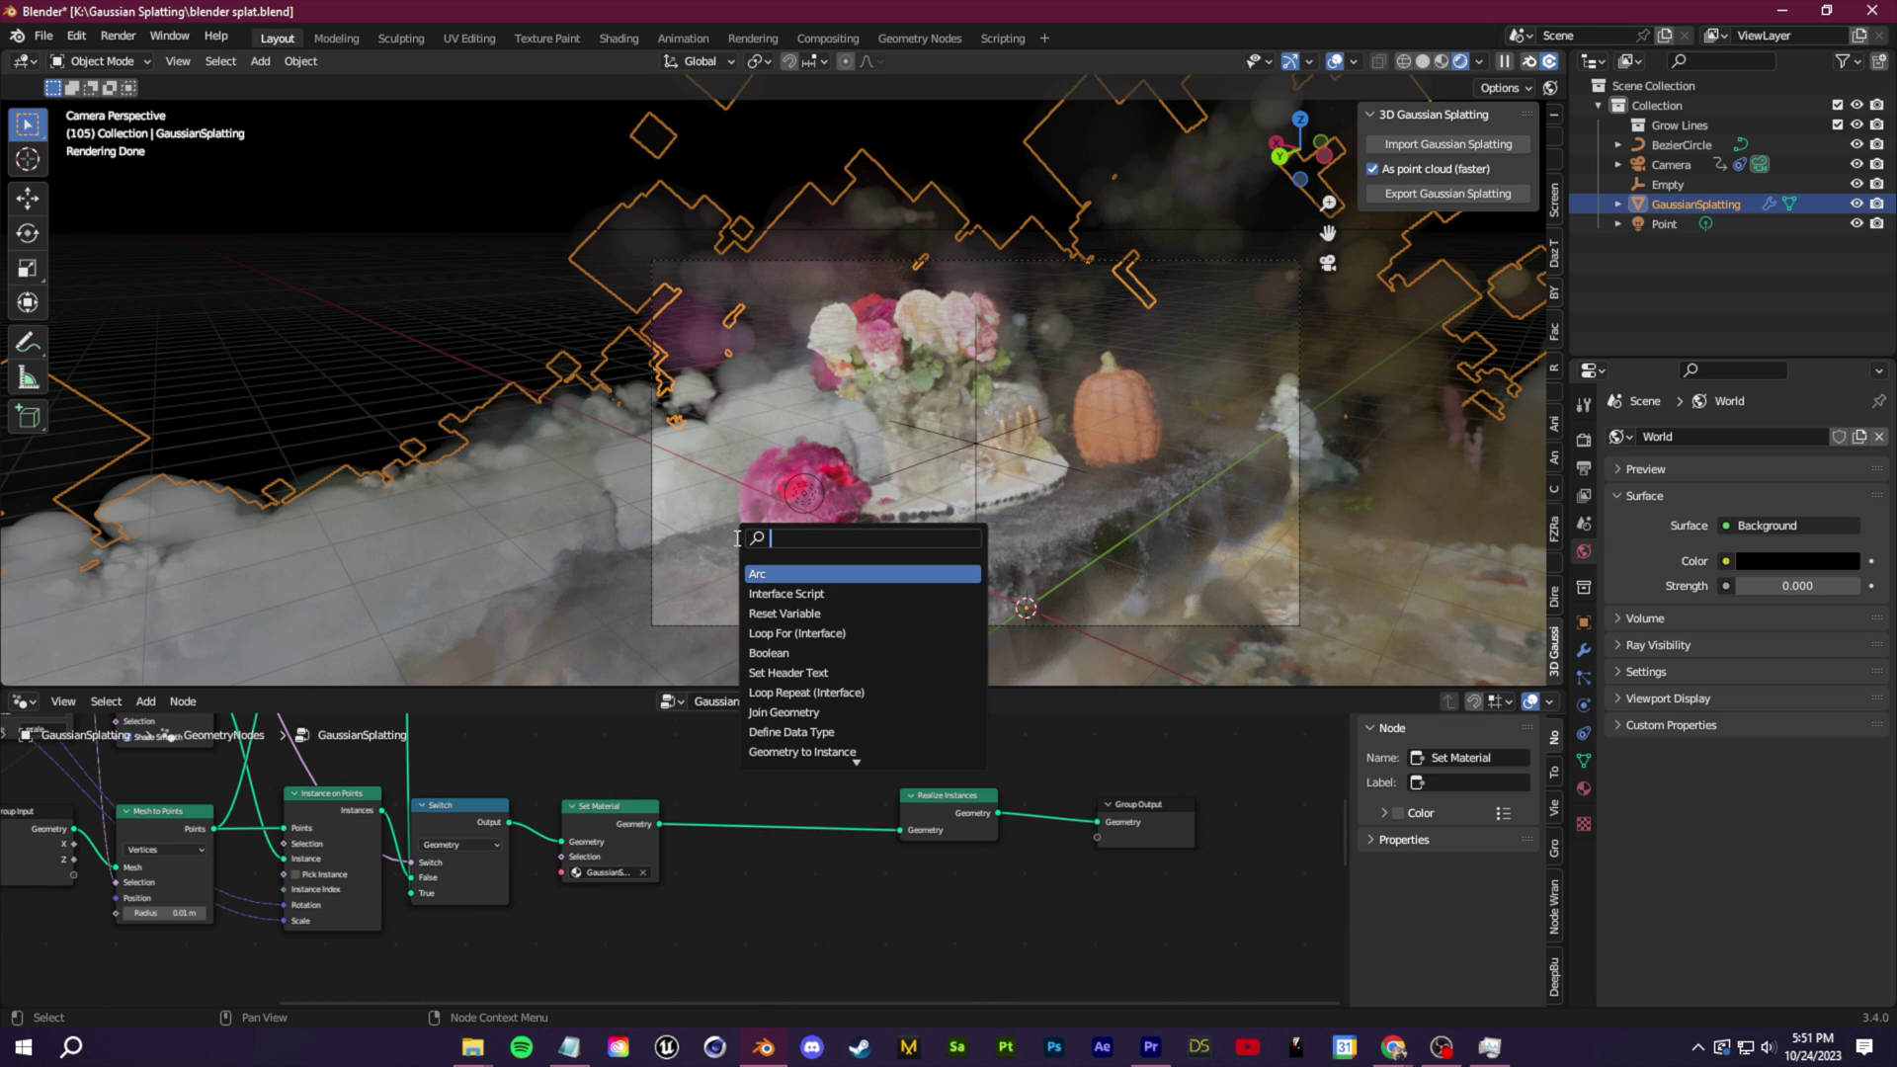
text(SET POS)
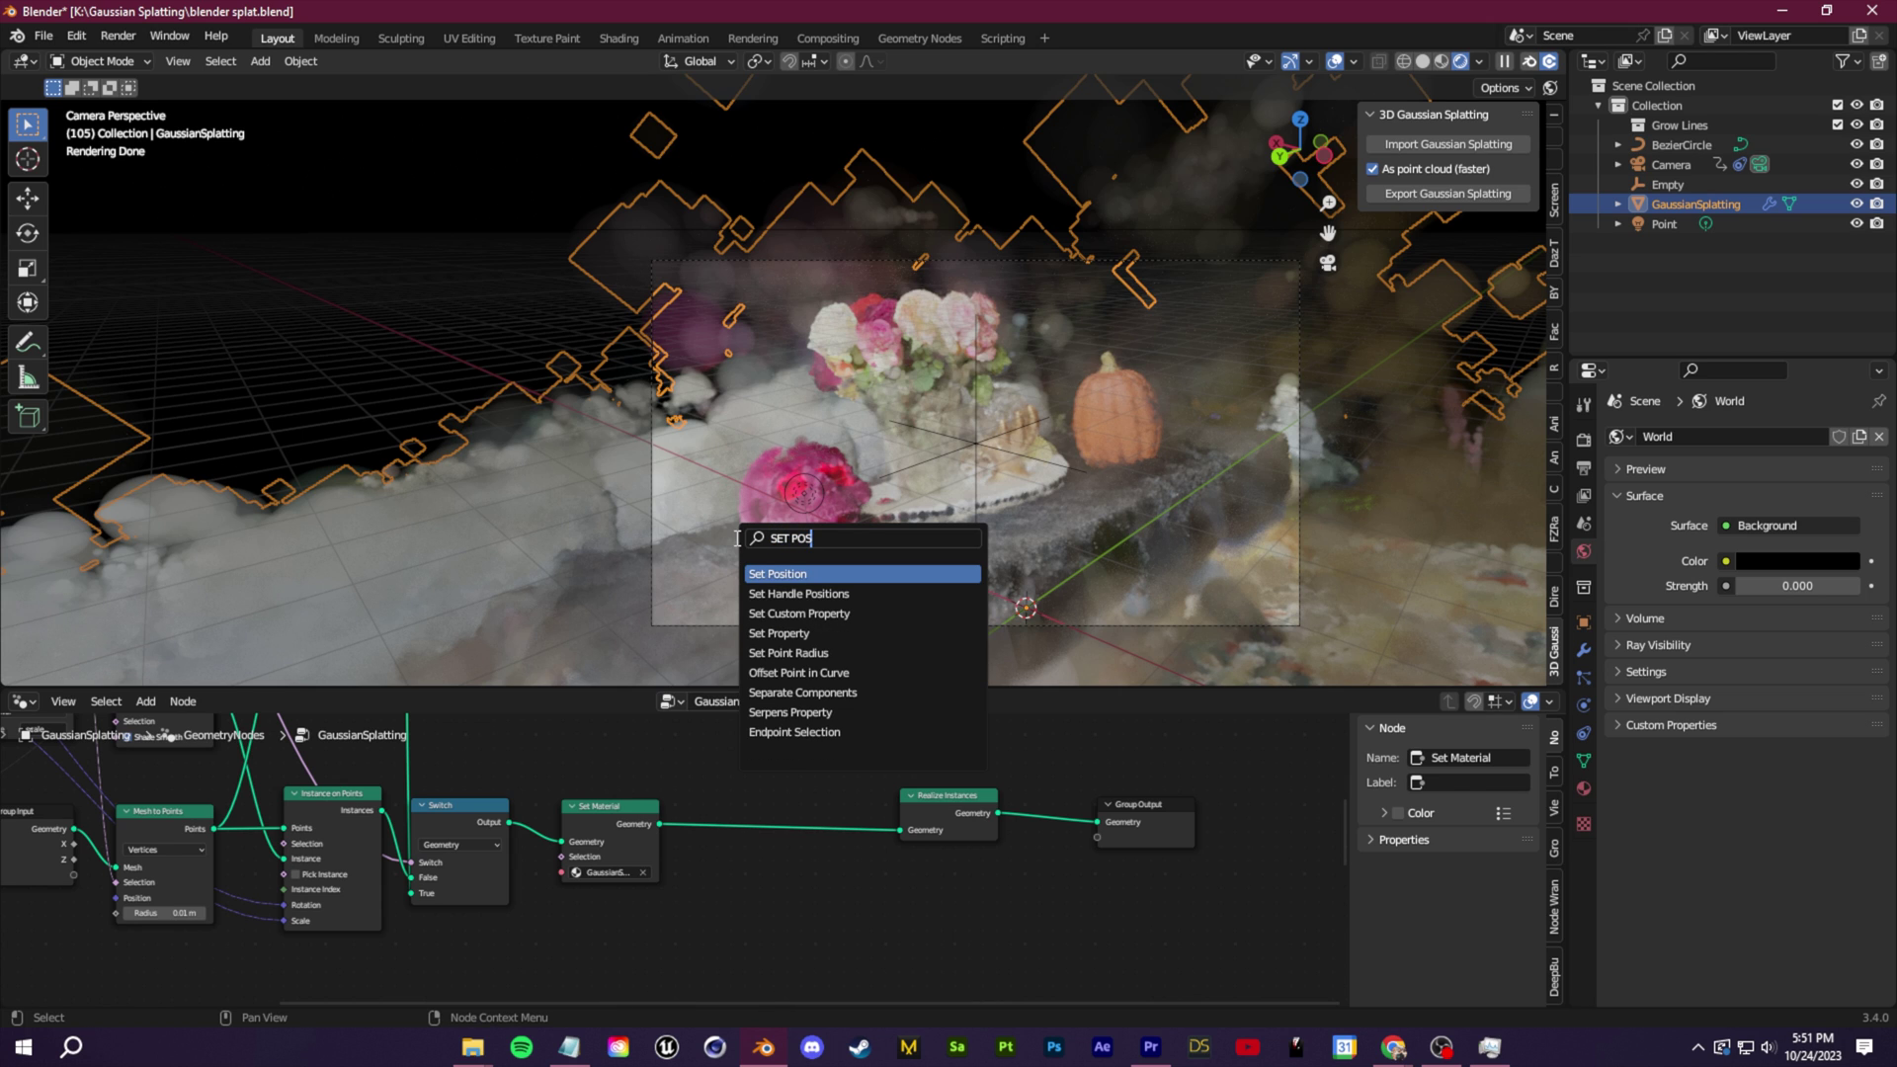
click(784, 573)
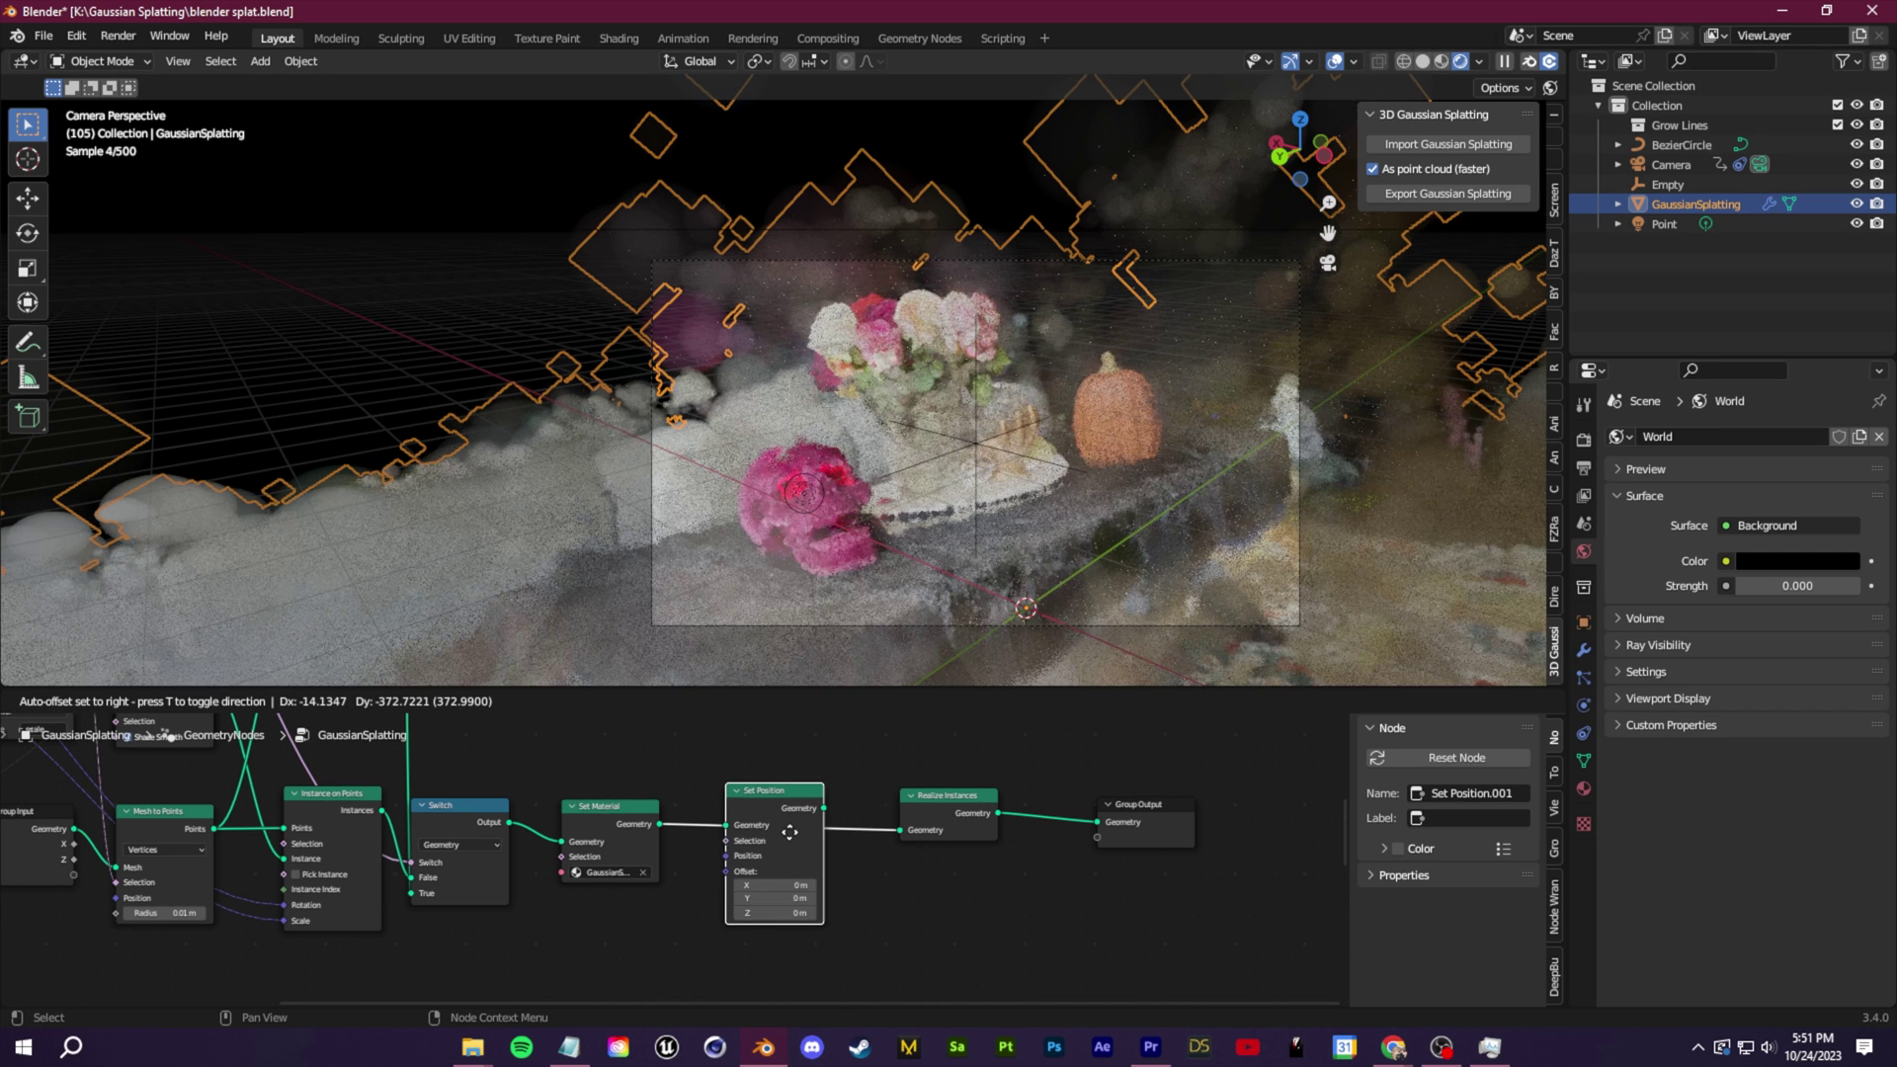
click(807, 818)
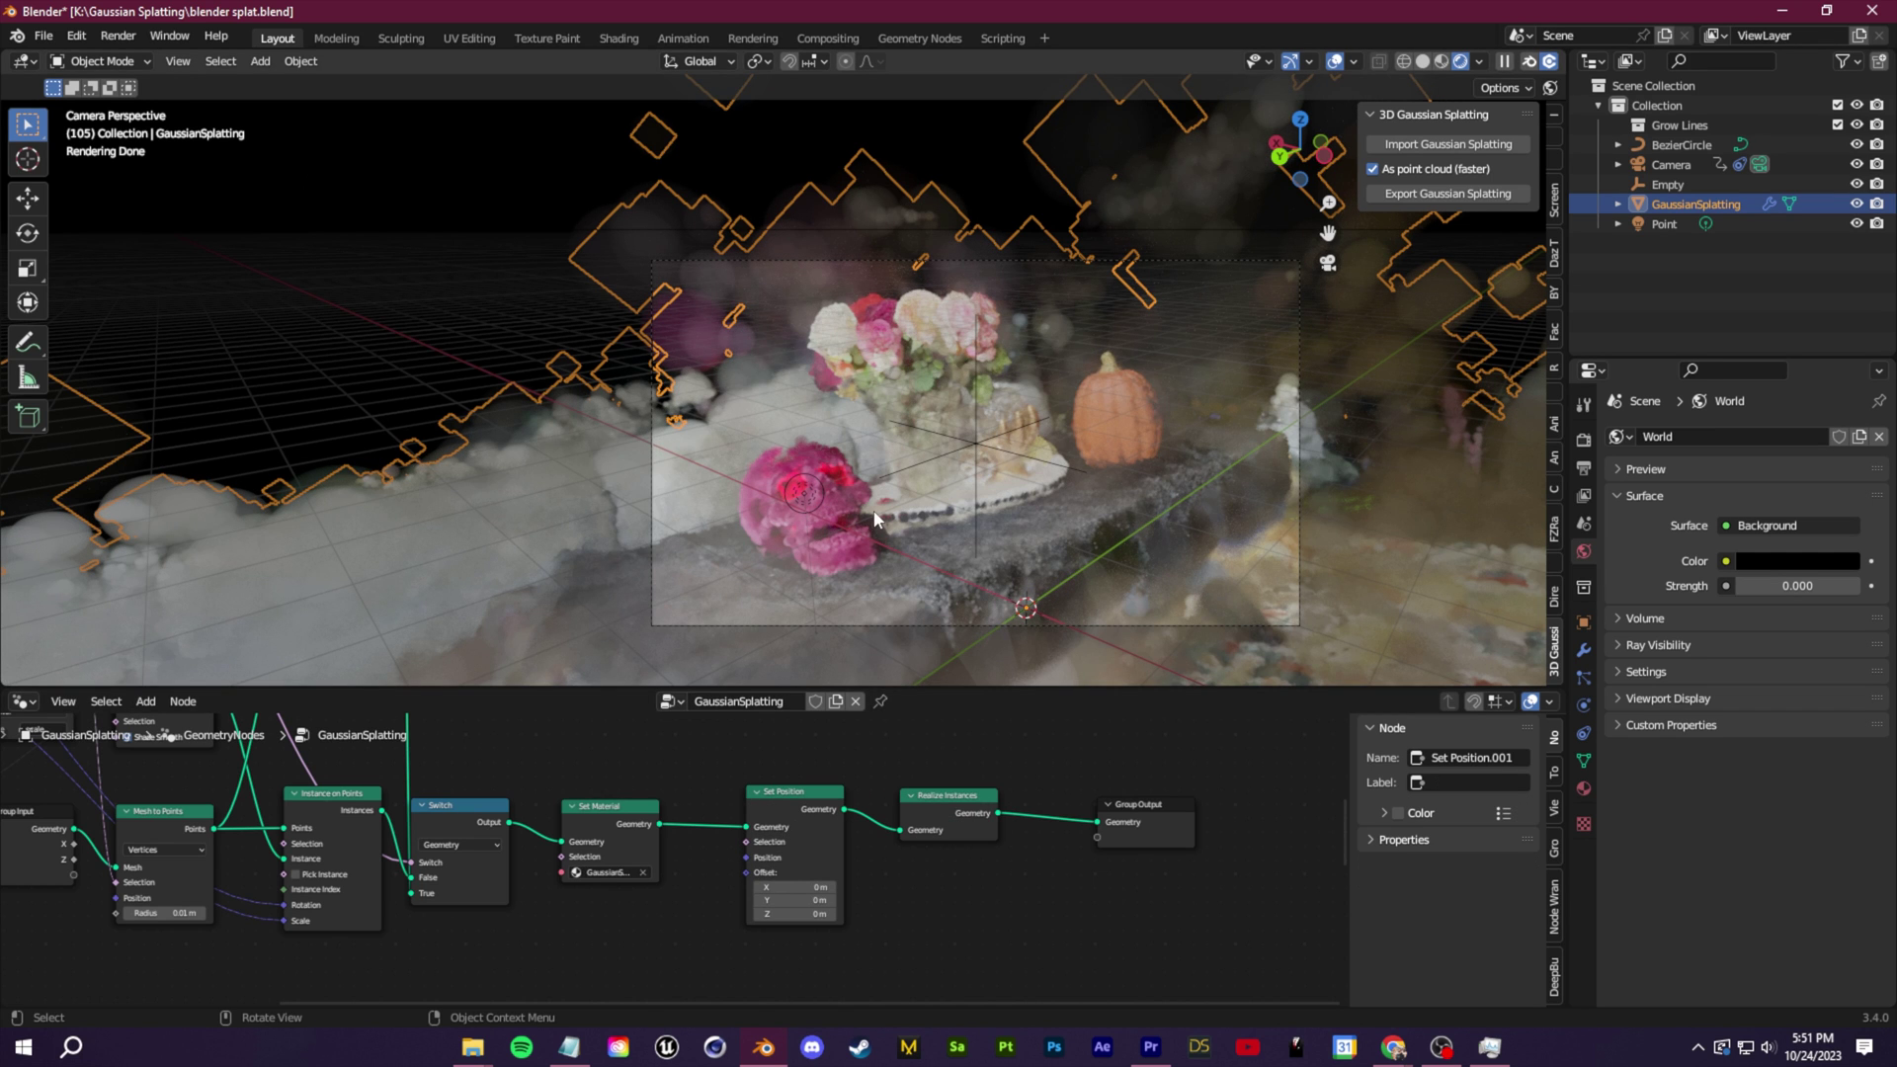
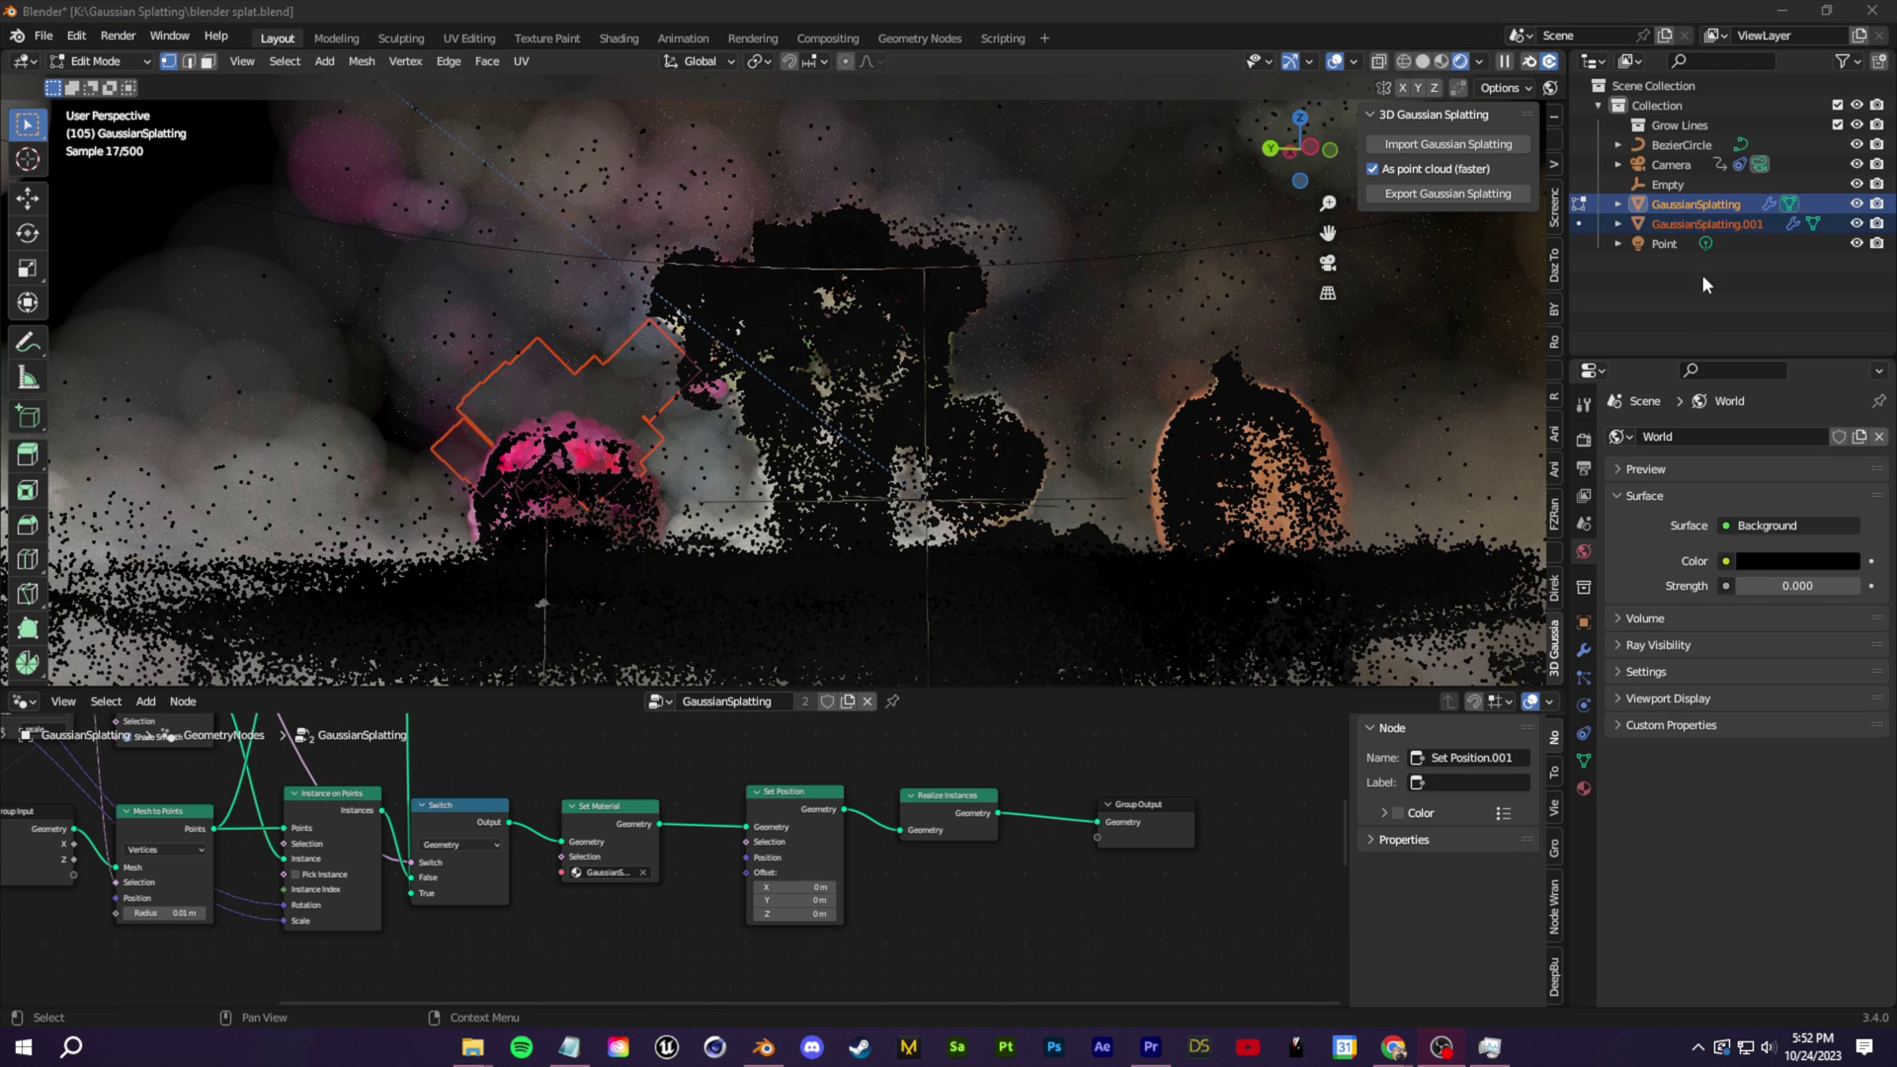
Rename the separated GaussianSplatting.001 object to SKULL EXPLOD and give it its own copy of the geometry node group
click(1719, 226)
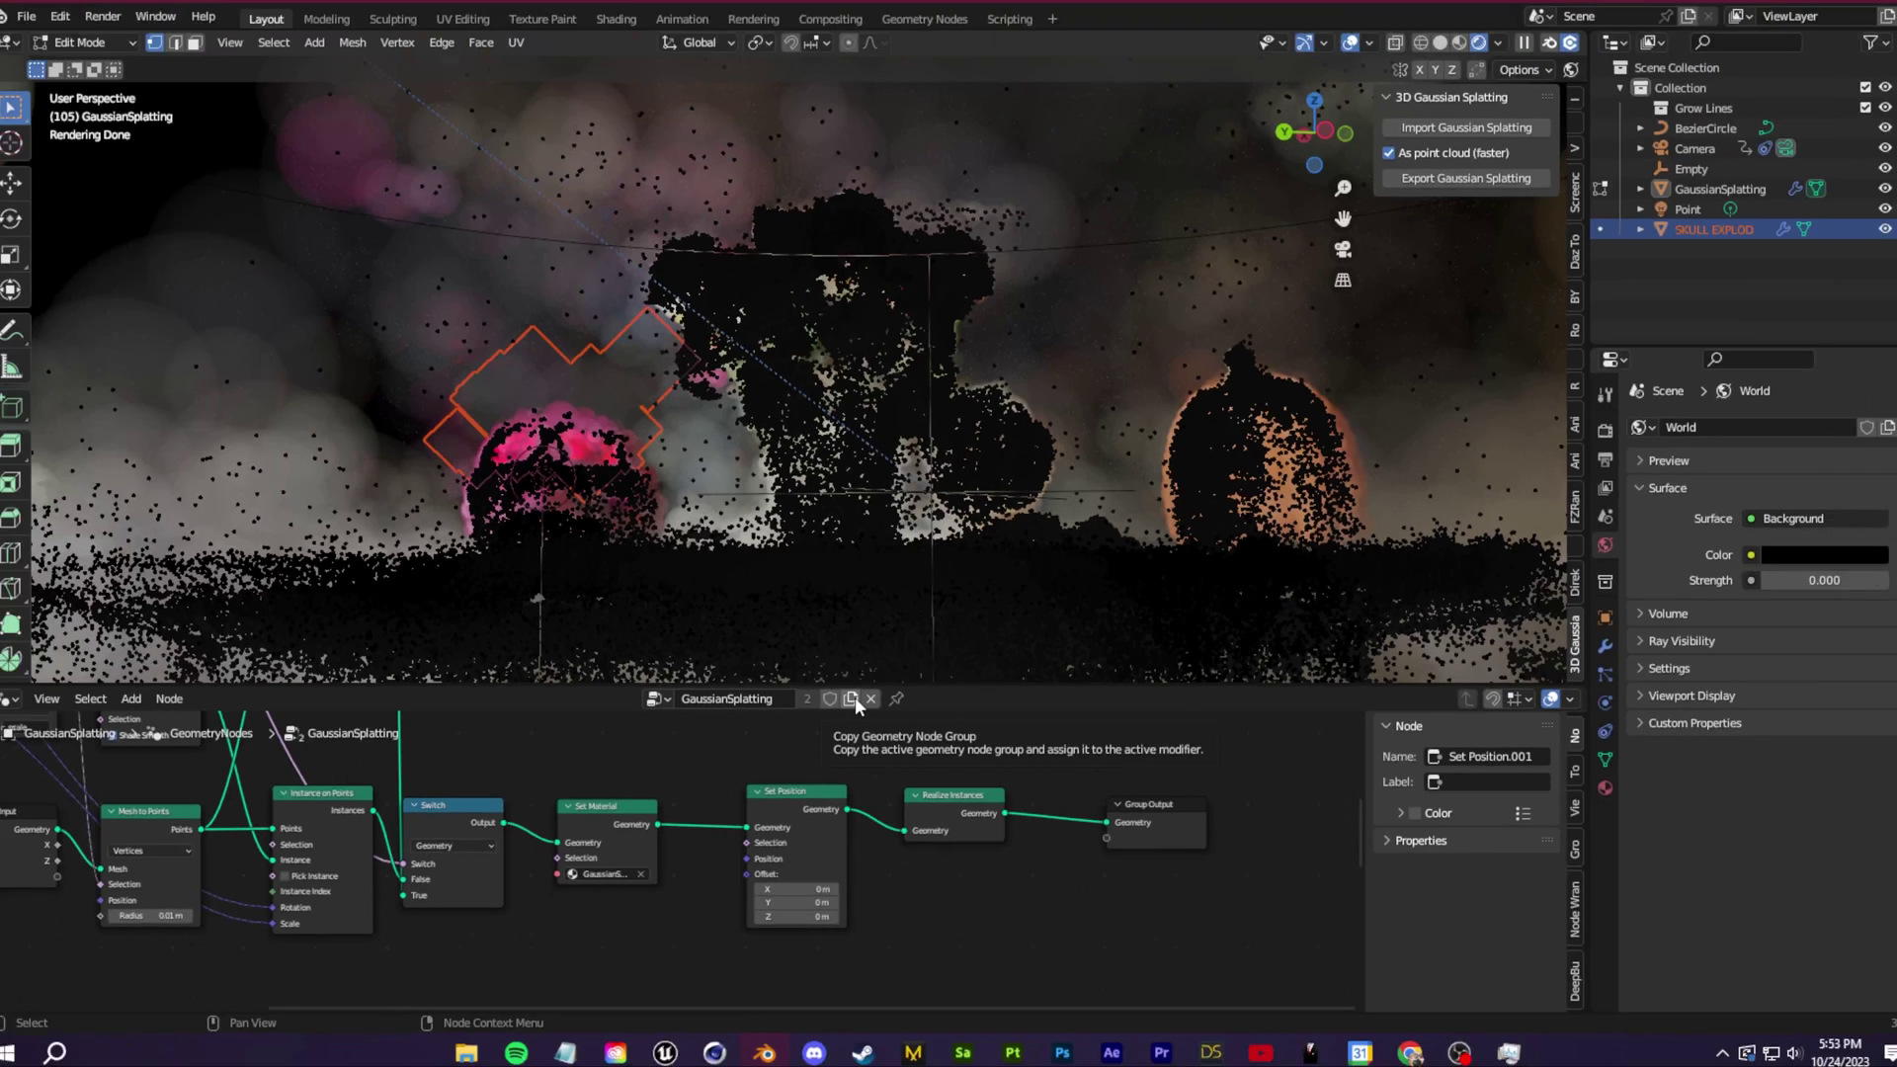
click(957, 526)
click(848, 701)
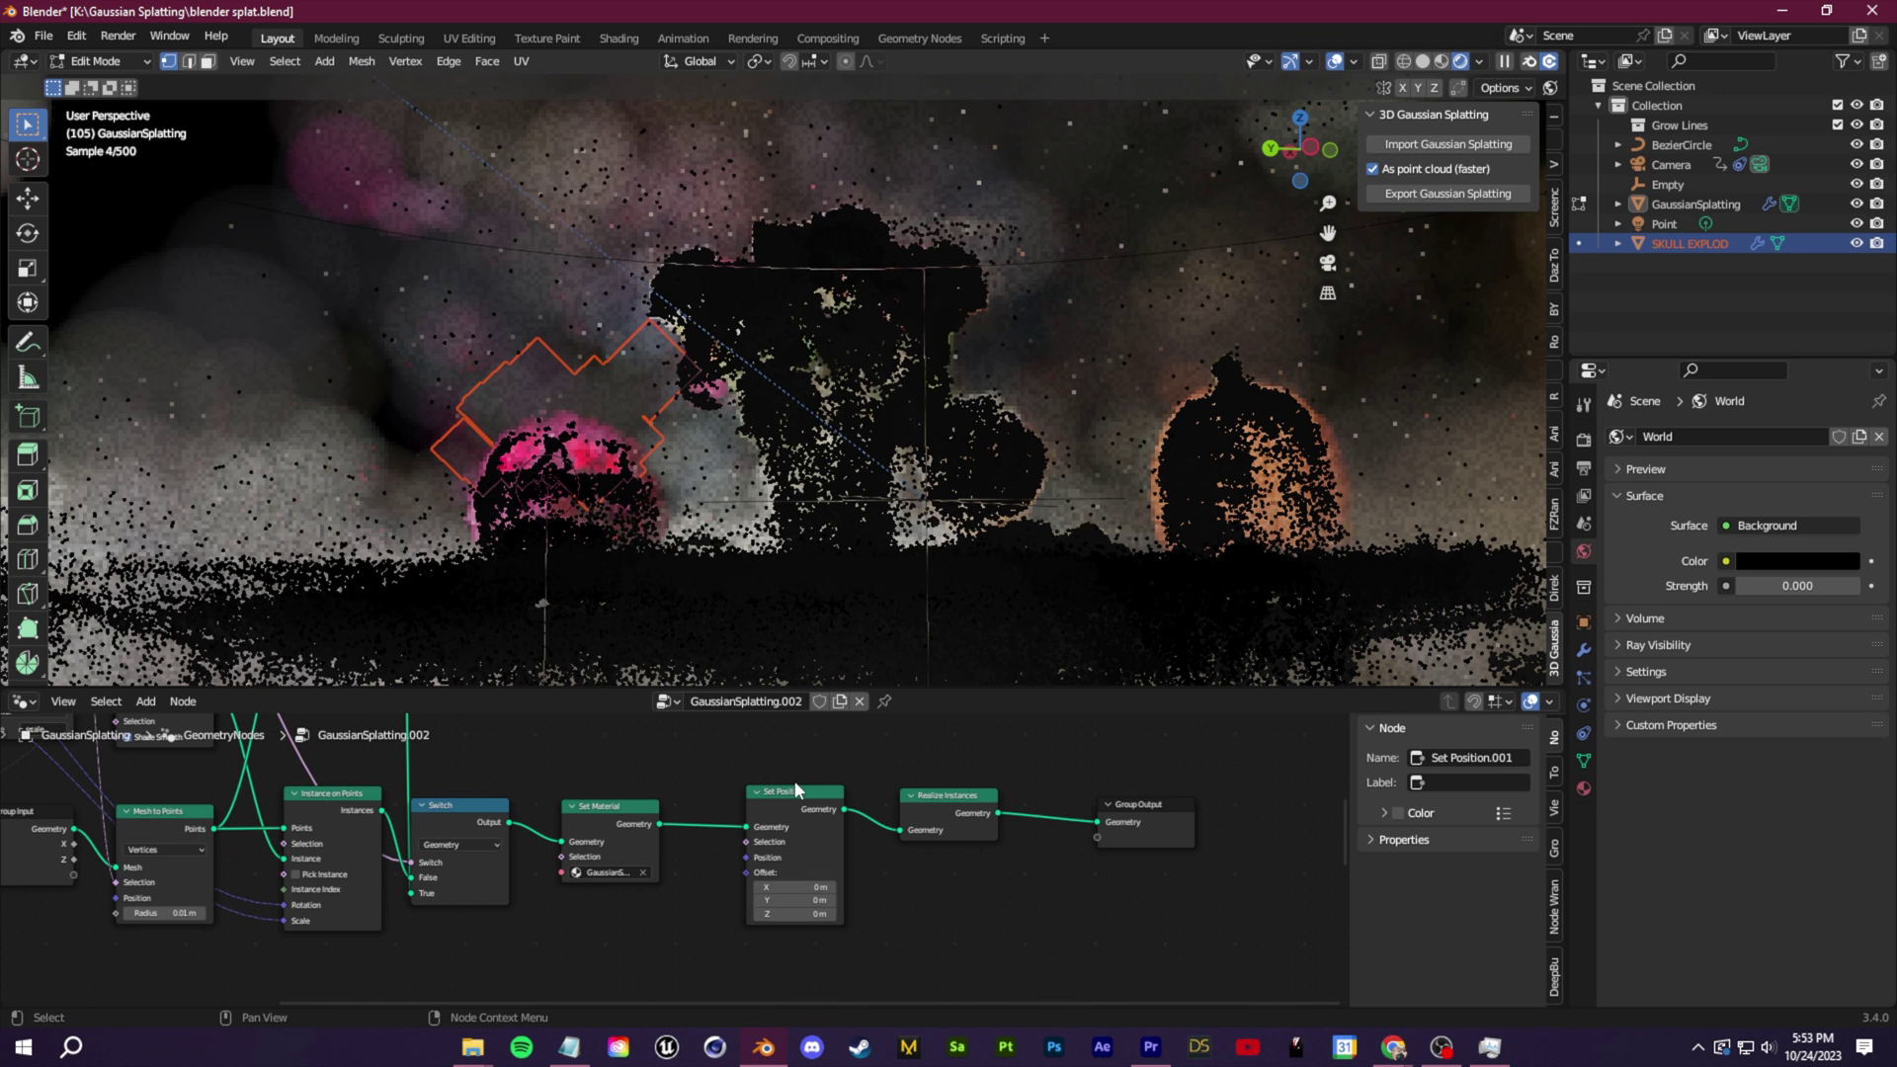
Add a Vector Math node below the Set Position node and set its operation to Scale
key(Home)
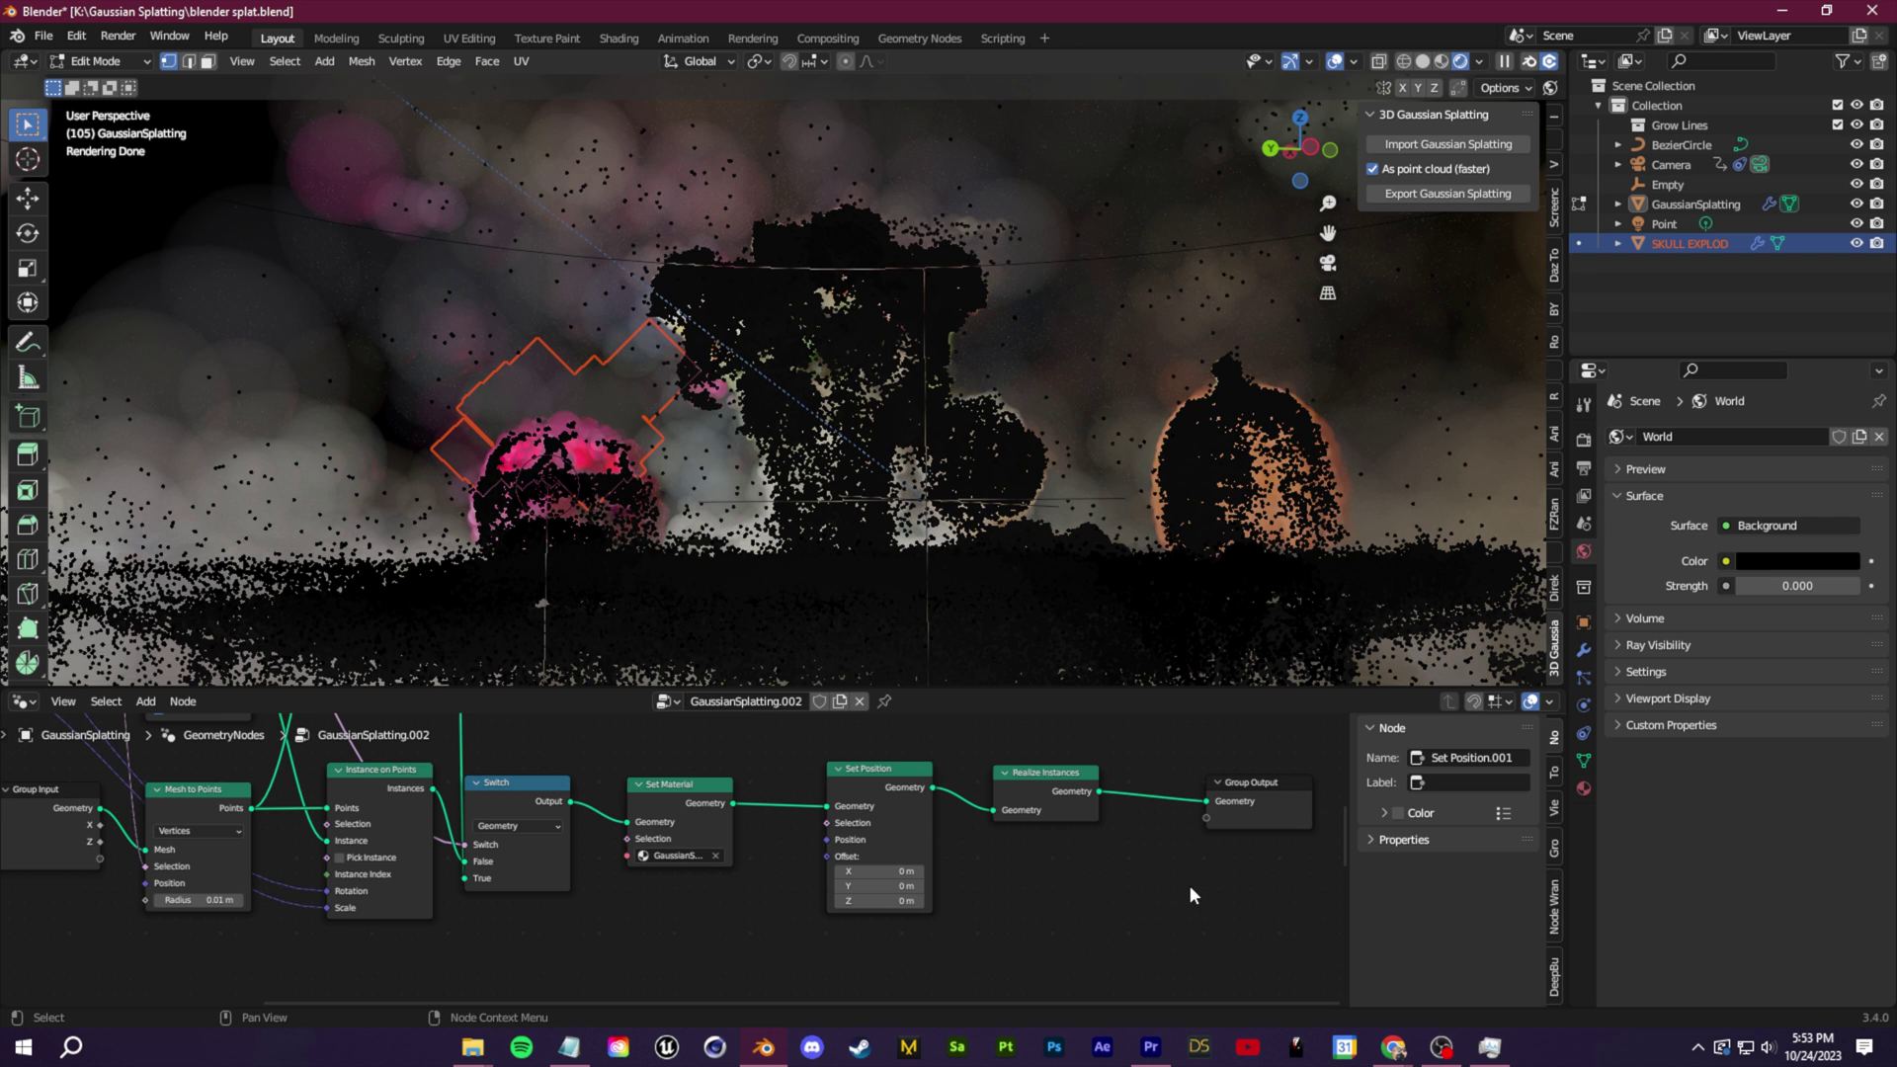
key(shift+a)
click(1130, 565)
text(v)
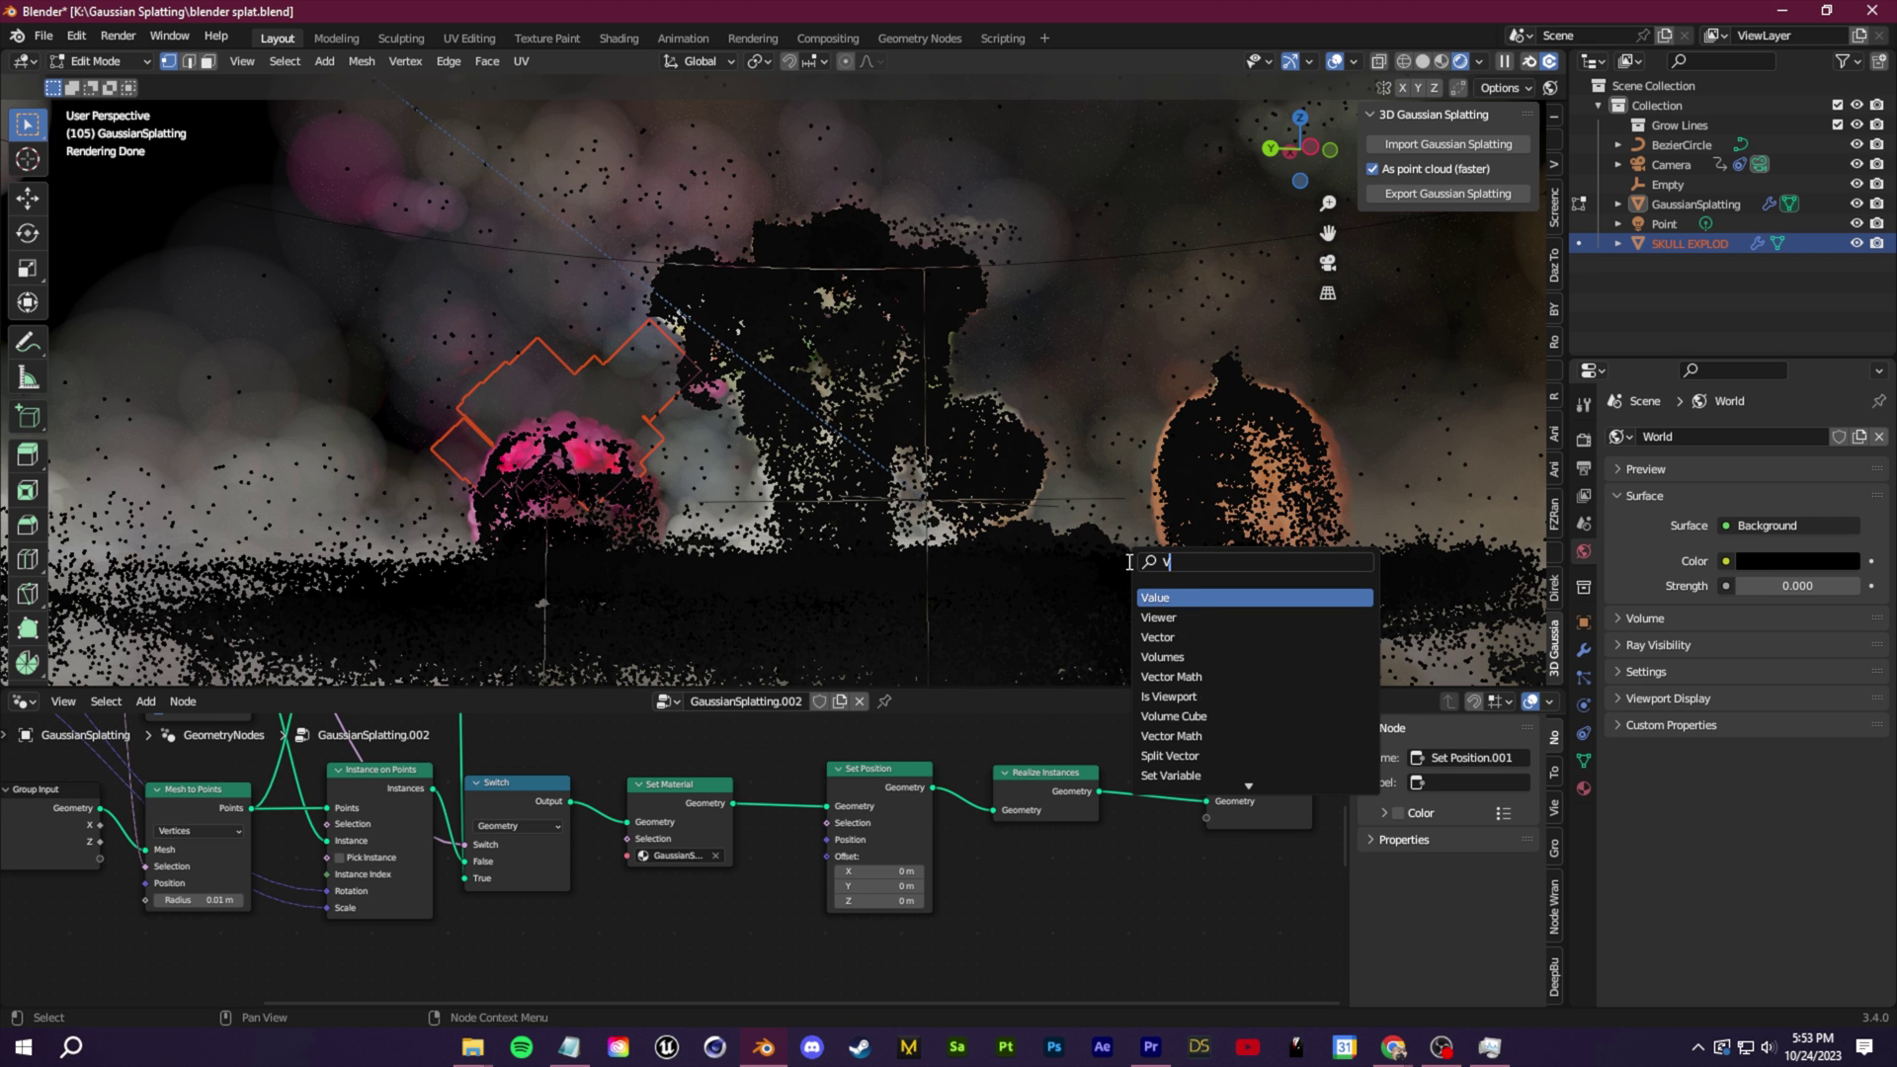
text(ector math)
key(Return)
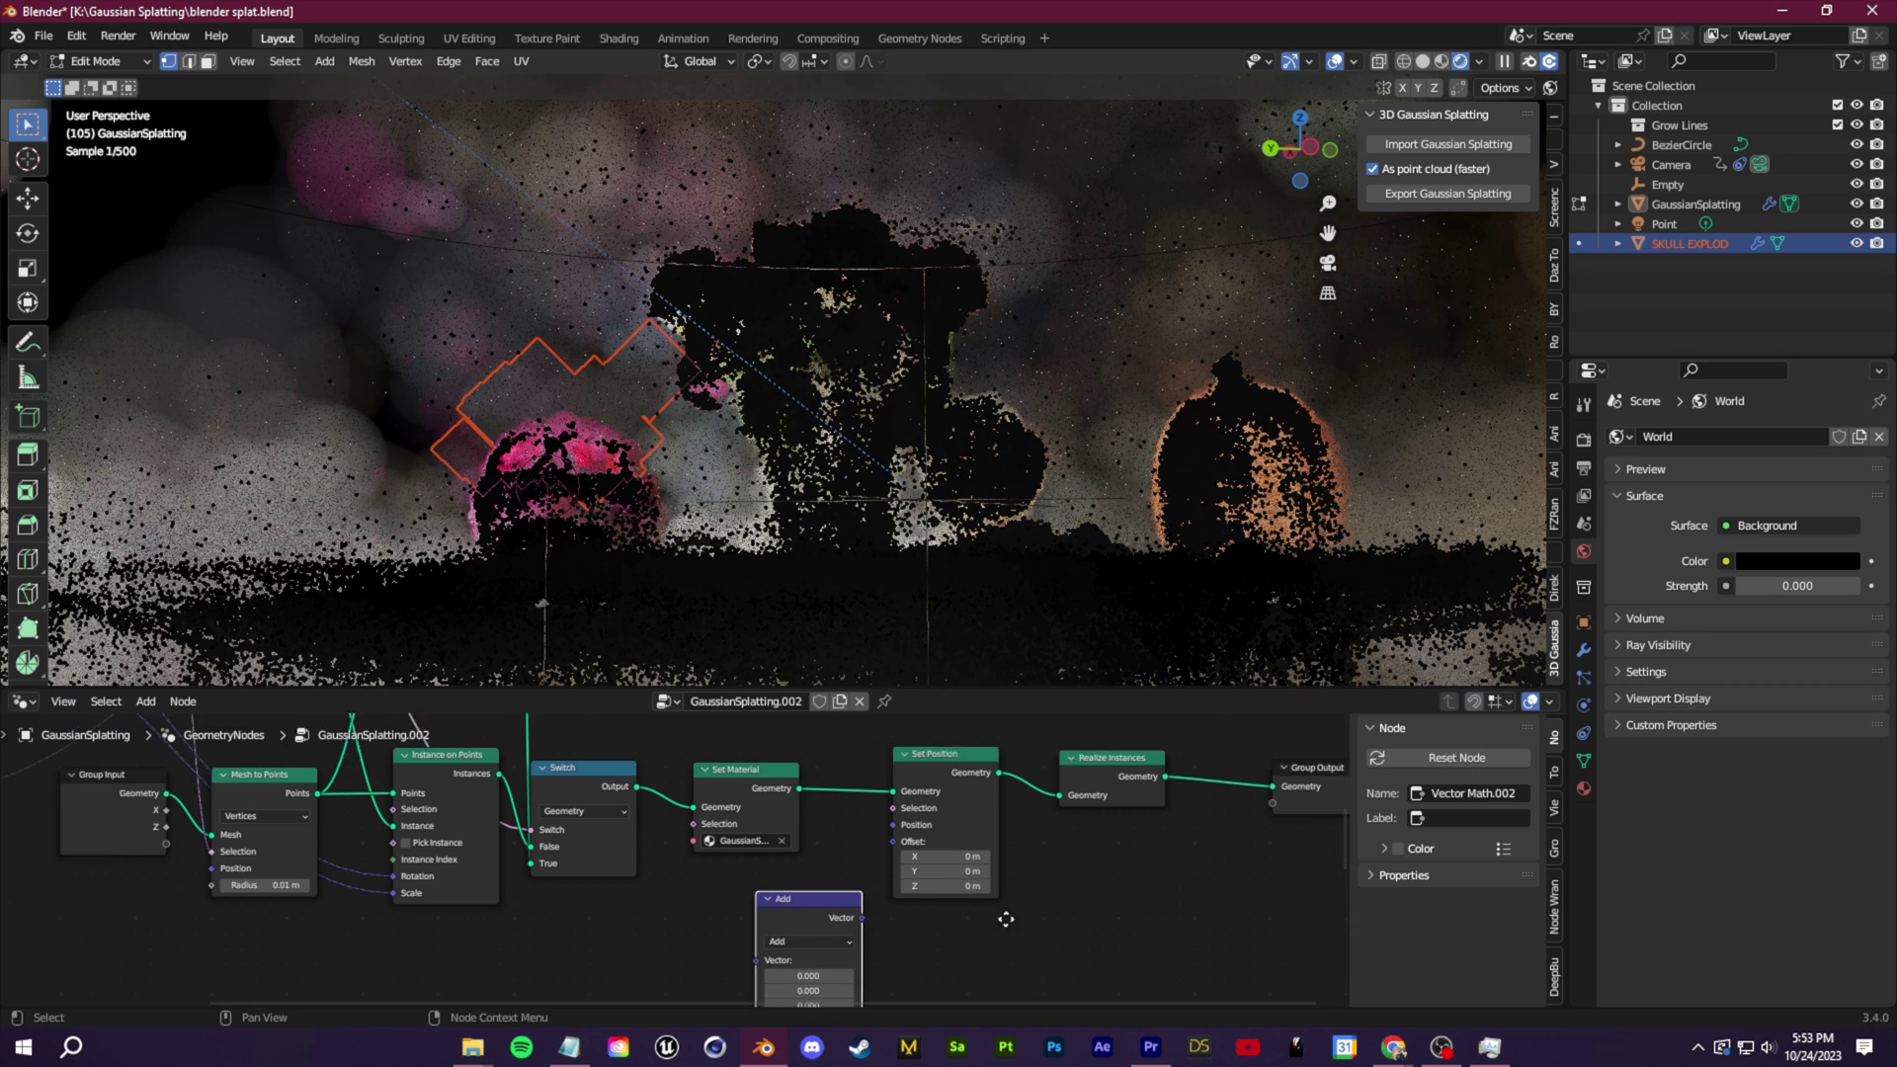
middle_drag(1006, 918, 1035, 886)
click(869, 907)
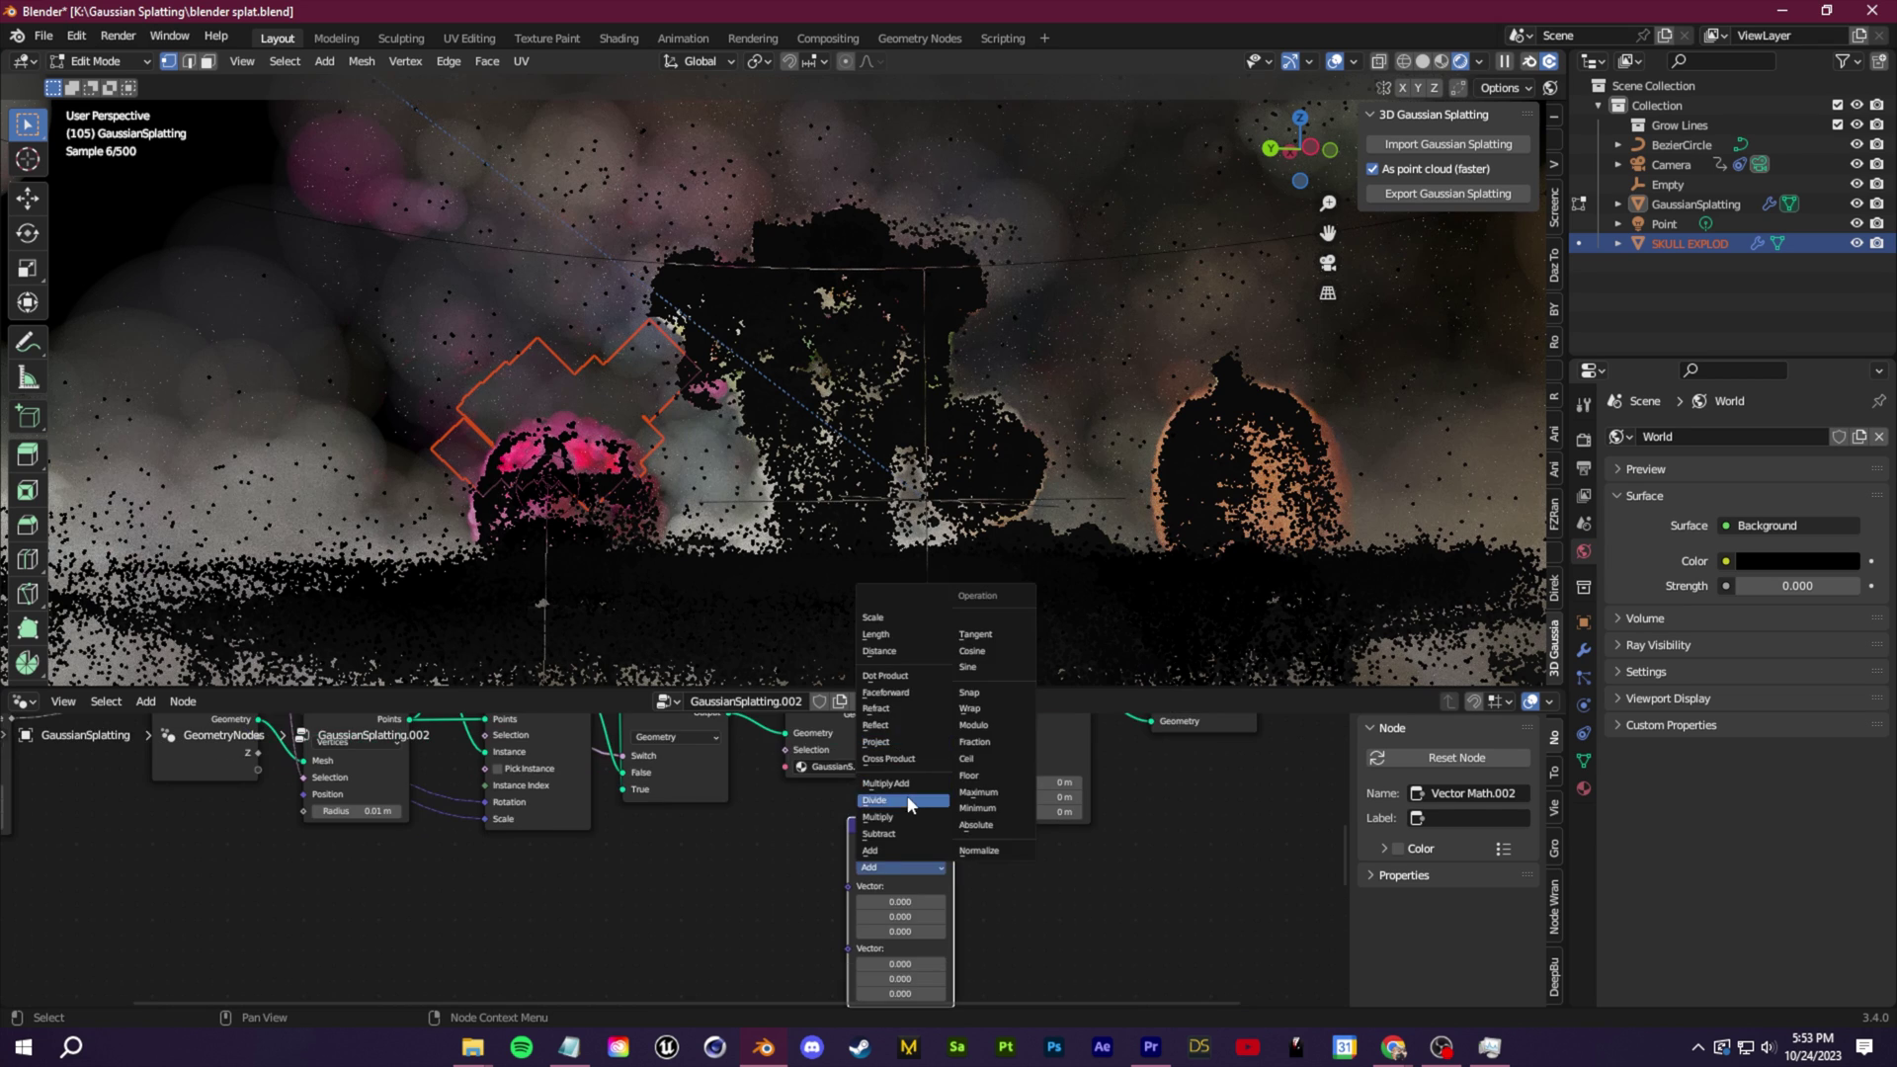
click(874, 810)
Duplicate the Scale node, set the copy's operation to Subtract and connect its output to the Scale node's Vector input
key(shift+d)
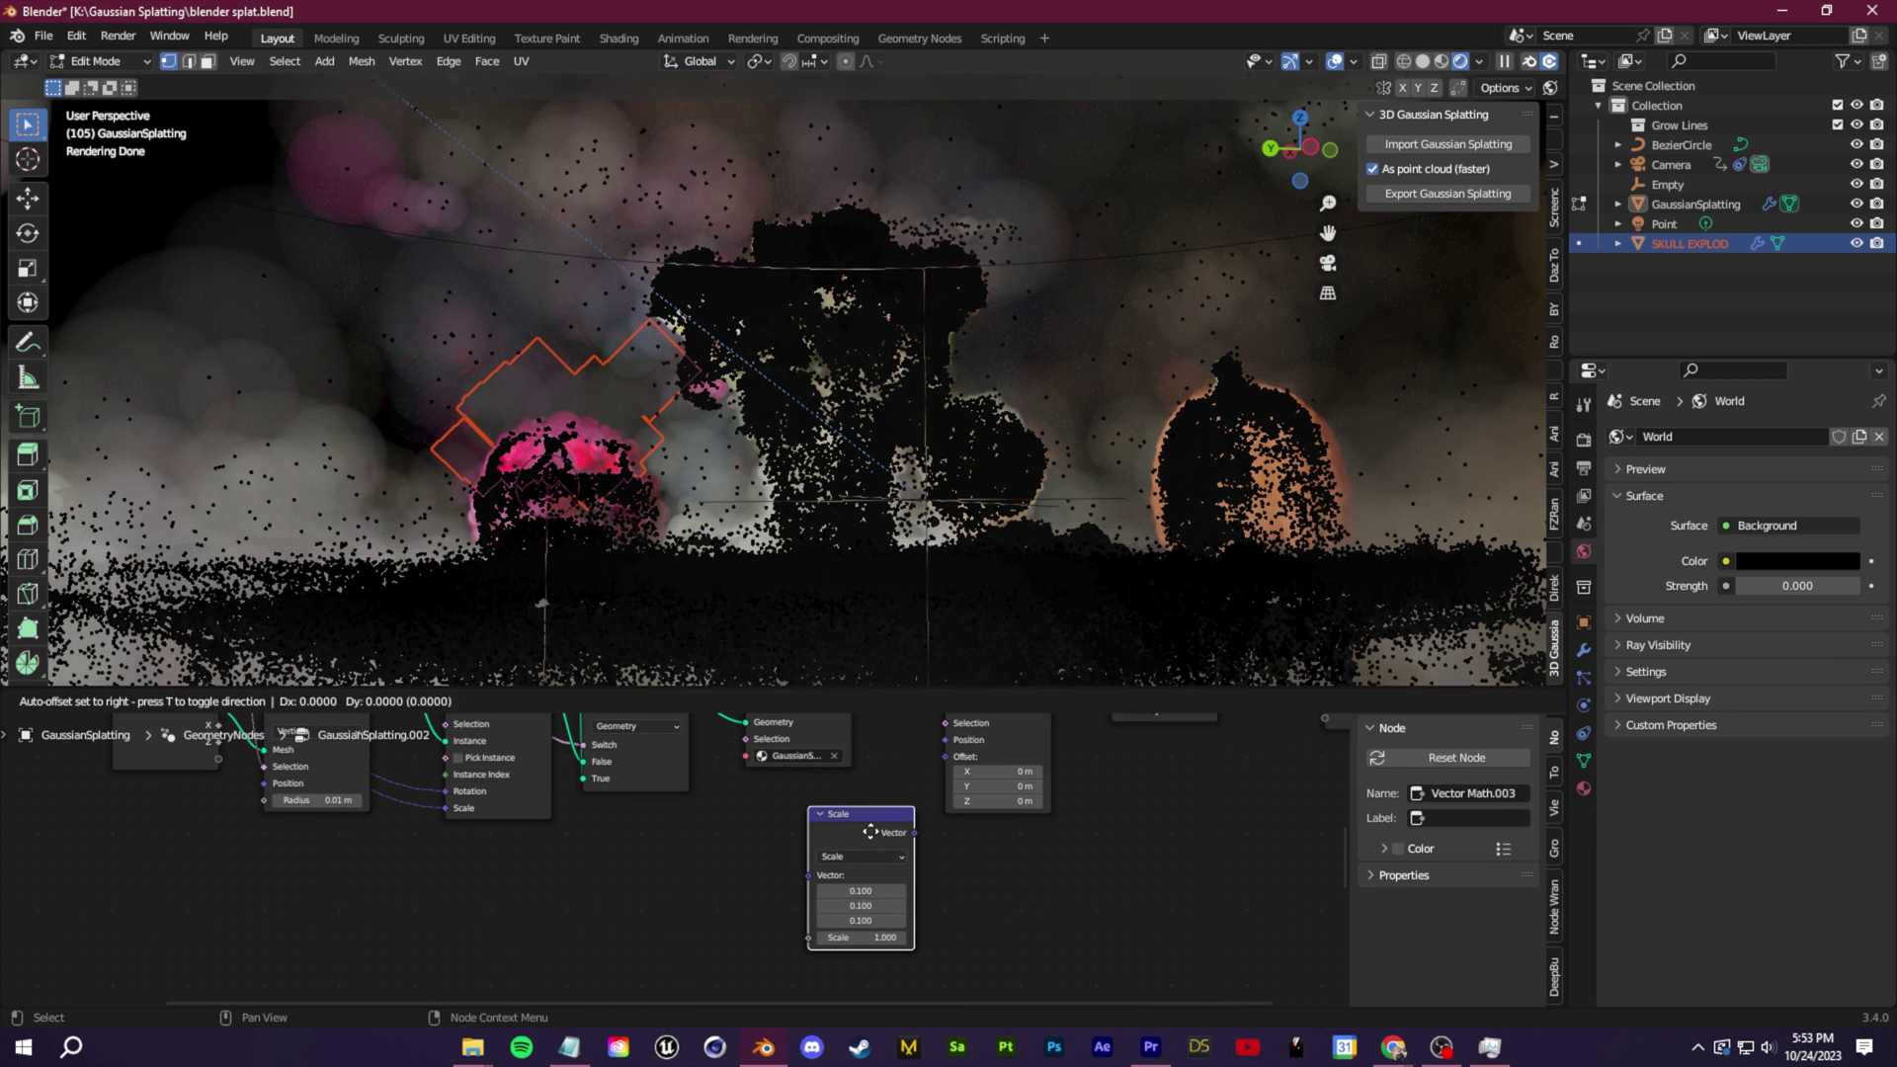
click(648, 869)
click(652, 894)
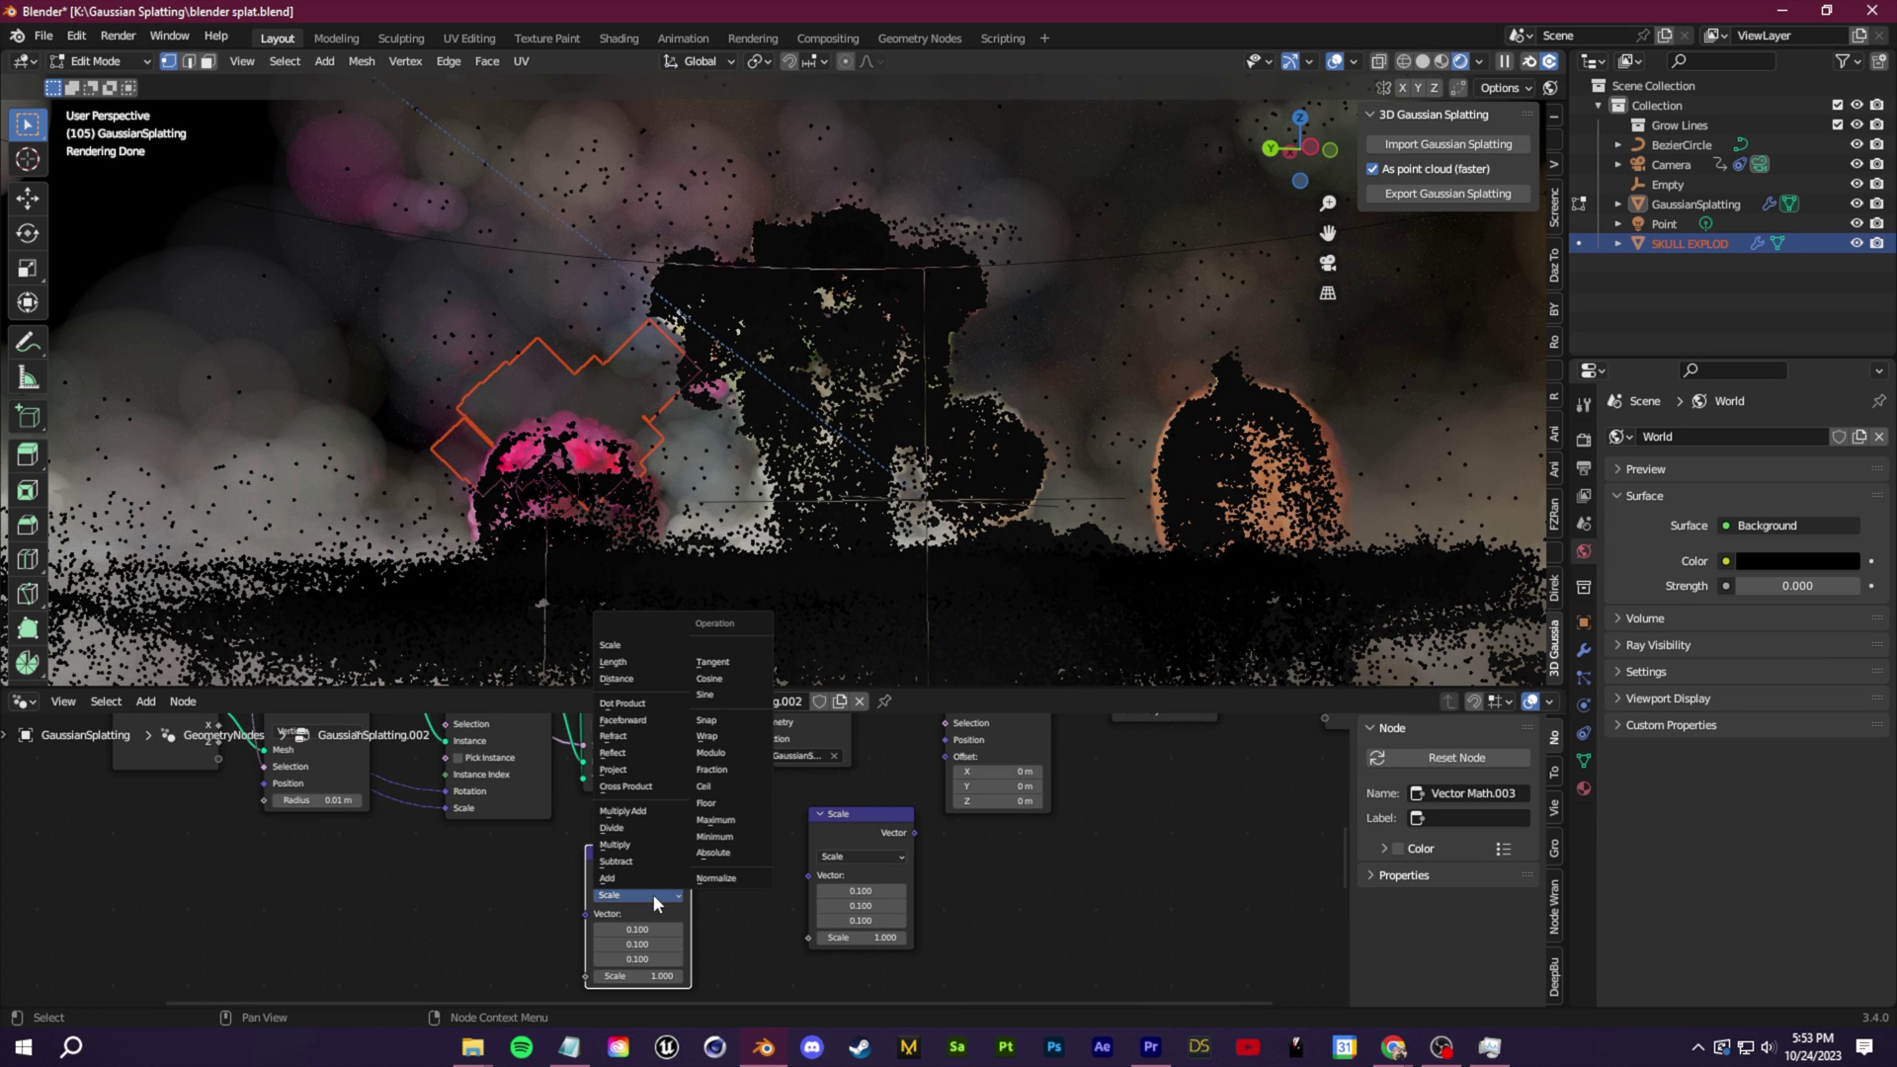
click(616, 862)
middle_drag(690, 866, 734, 770)
drag(731, 768, 850, 774)
middle_drag(850, 774, 796, 881)
Set the Scale node's factor to 0.1
click(925, 839)
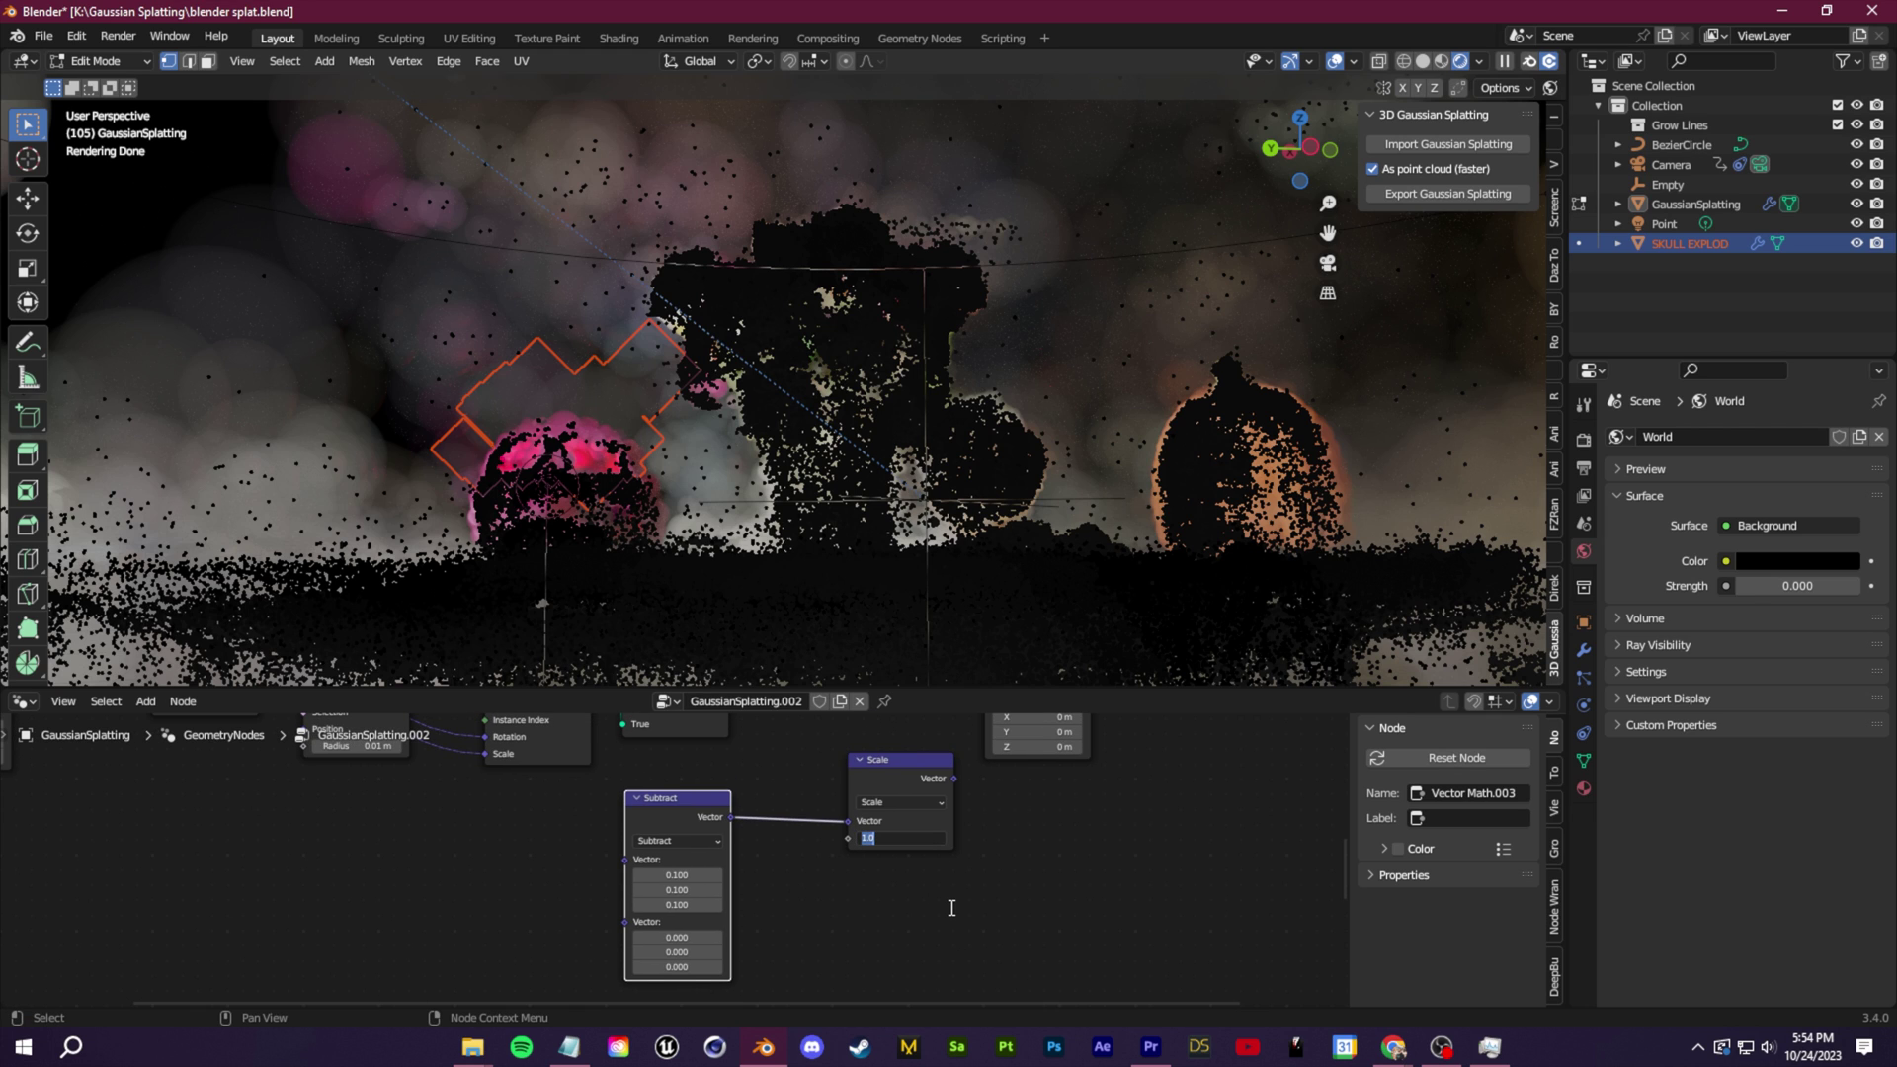
text(0.1)
key(Return)
Add a Noise Texture node and connect its Color output to the Subtract node's first Vector input
middle_drag(935, 905, 1026, 911)
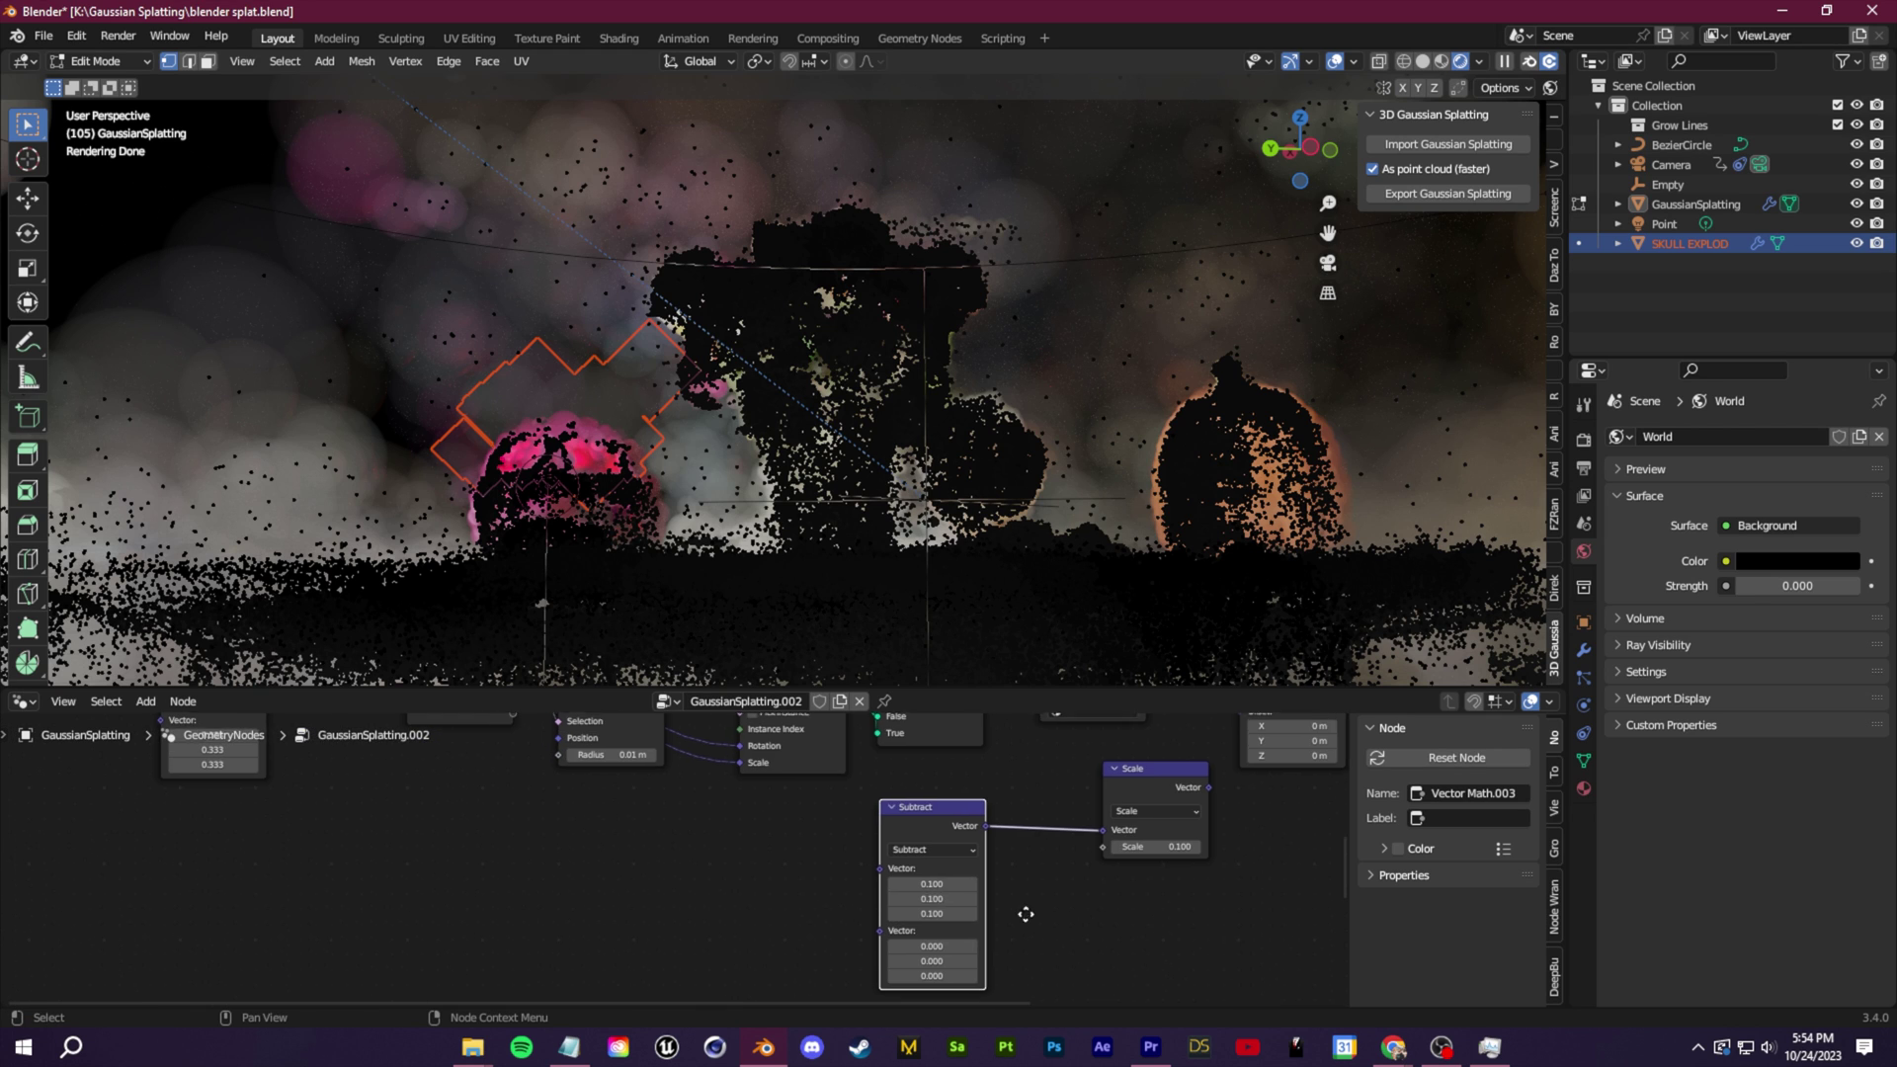
drag(879, 869, 677, 888)
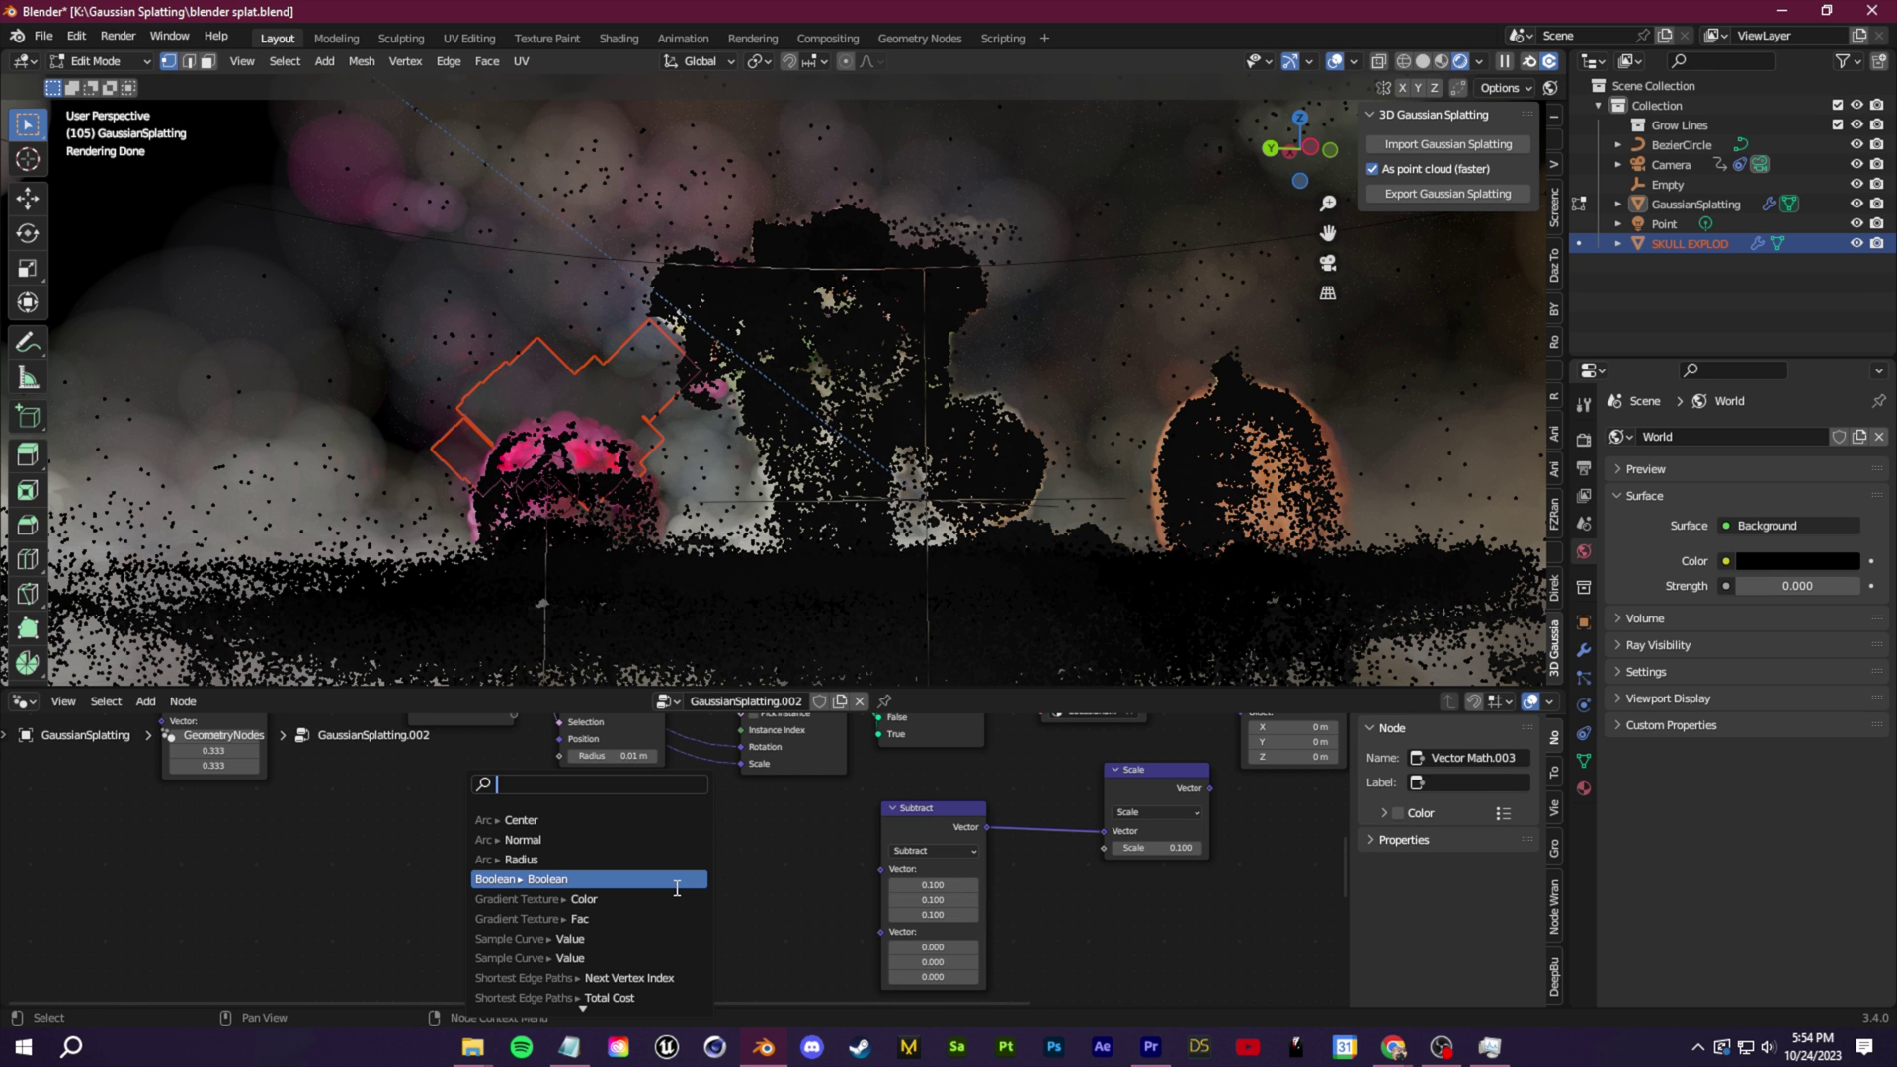
text(noise)
key(Return)
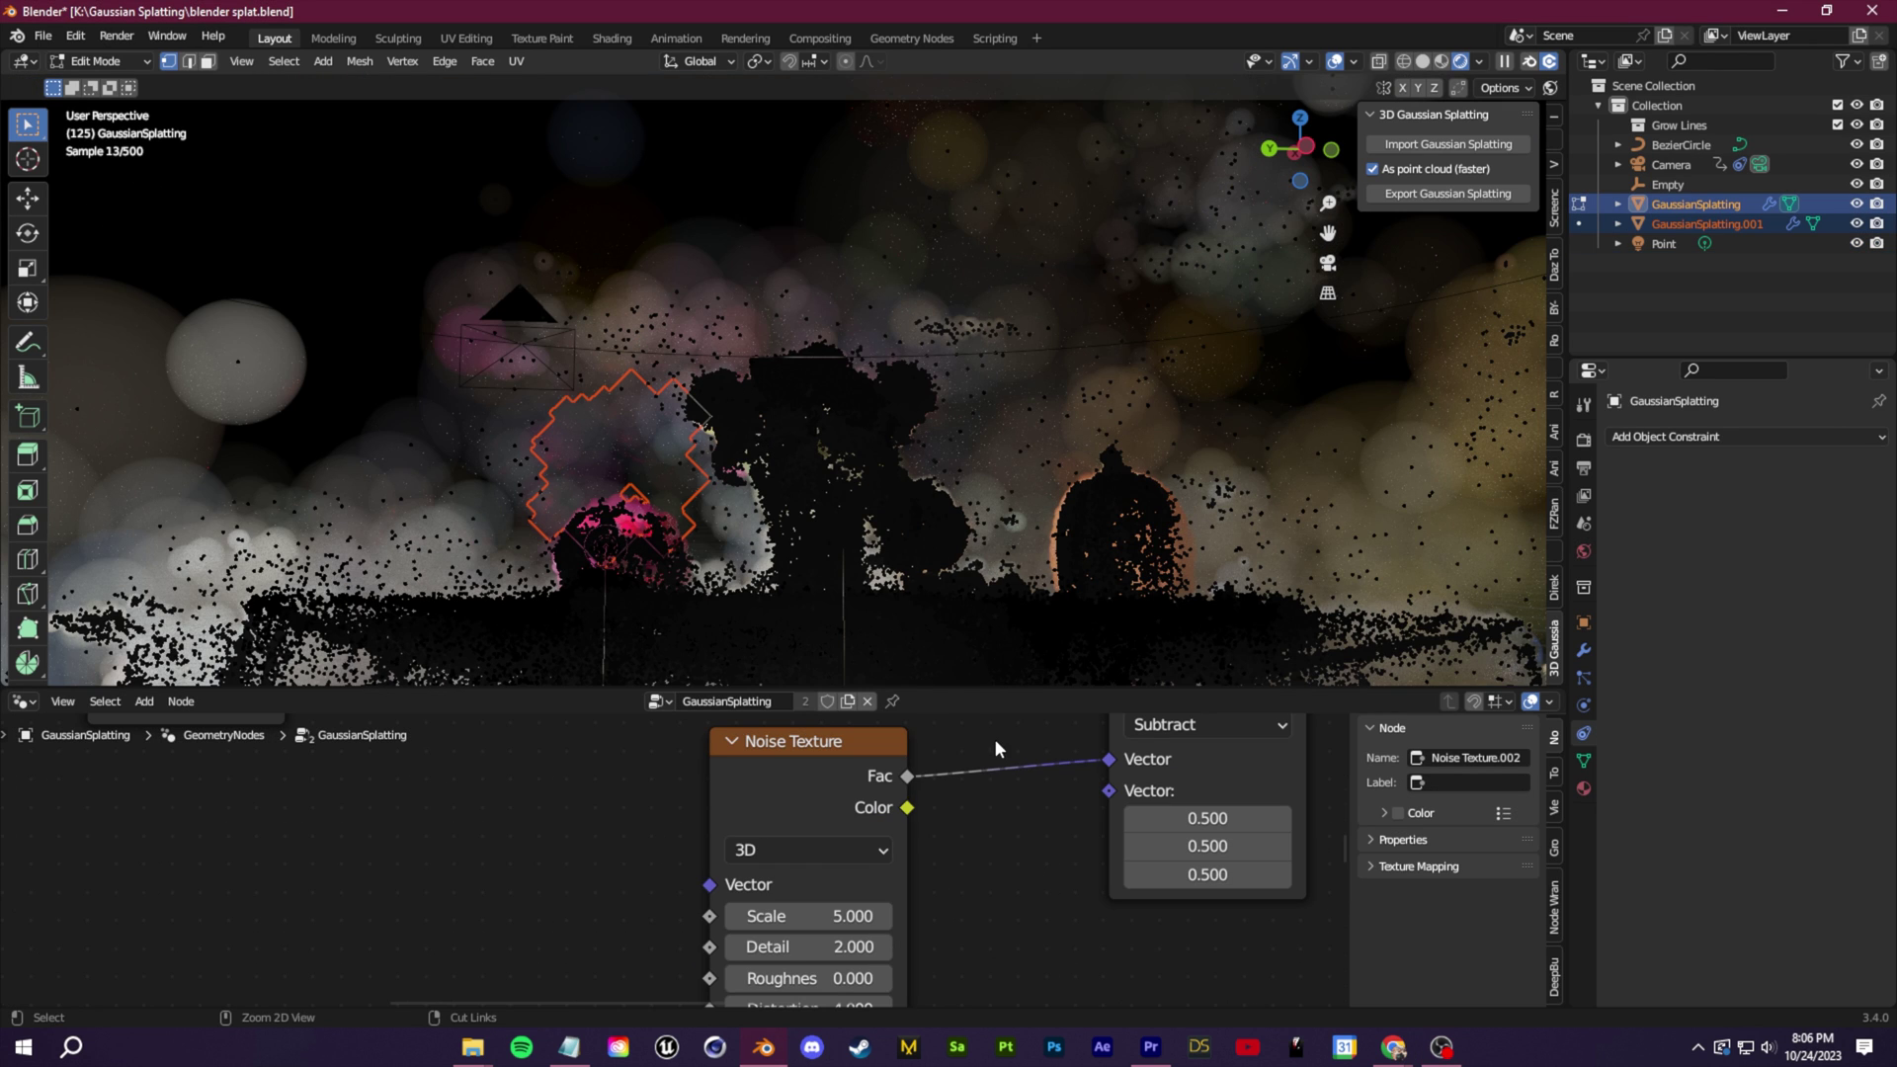
drag(1108, 758, 976, 874)
drag(907, 807, 1107, 759)
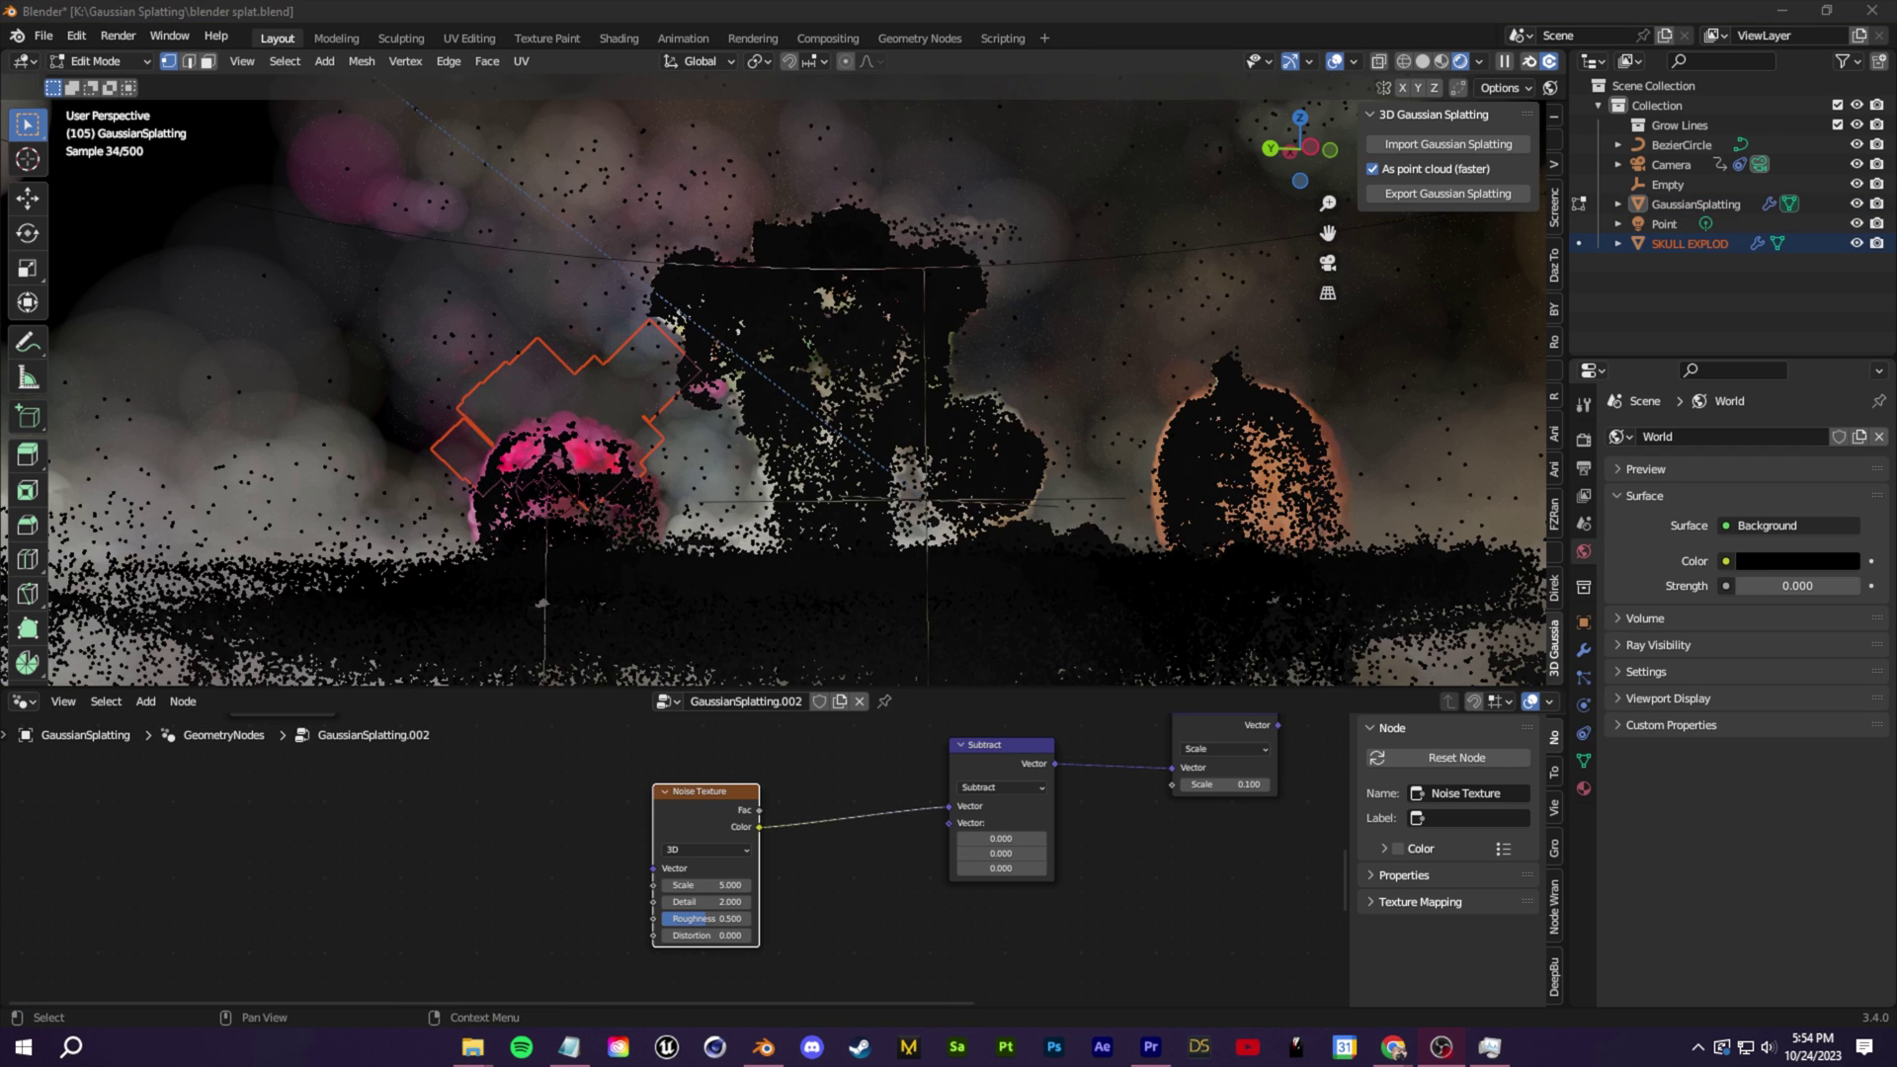
Return to Object Mode and set all three components of the Subtract node's second vector to 0.5
click(137, 59)
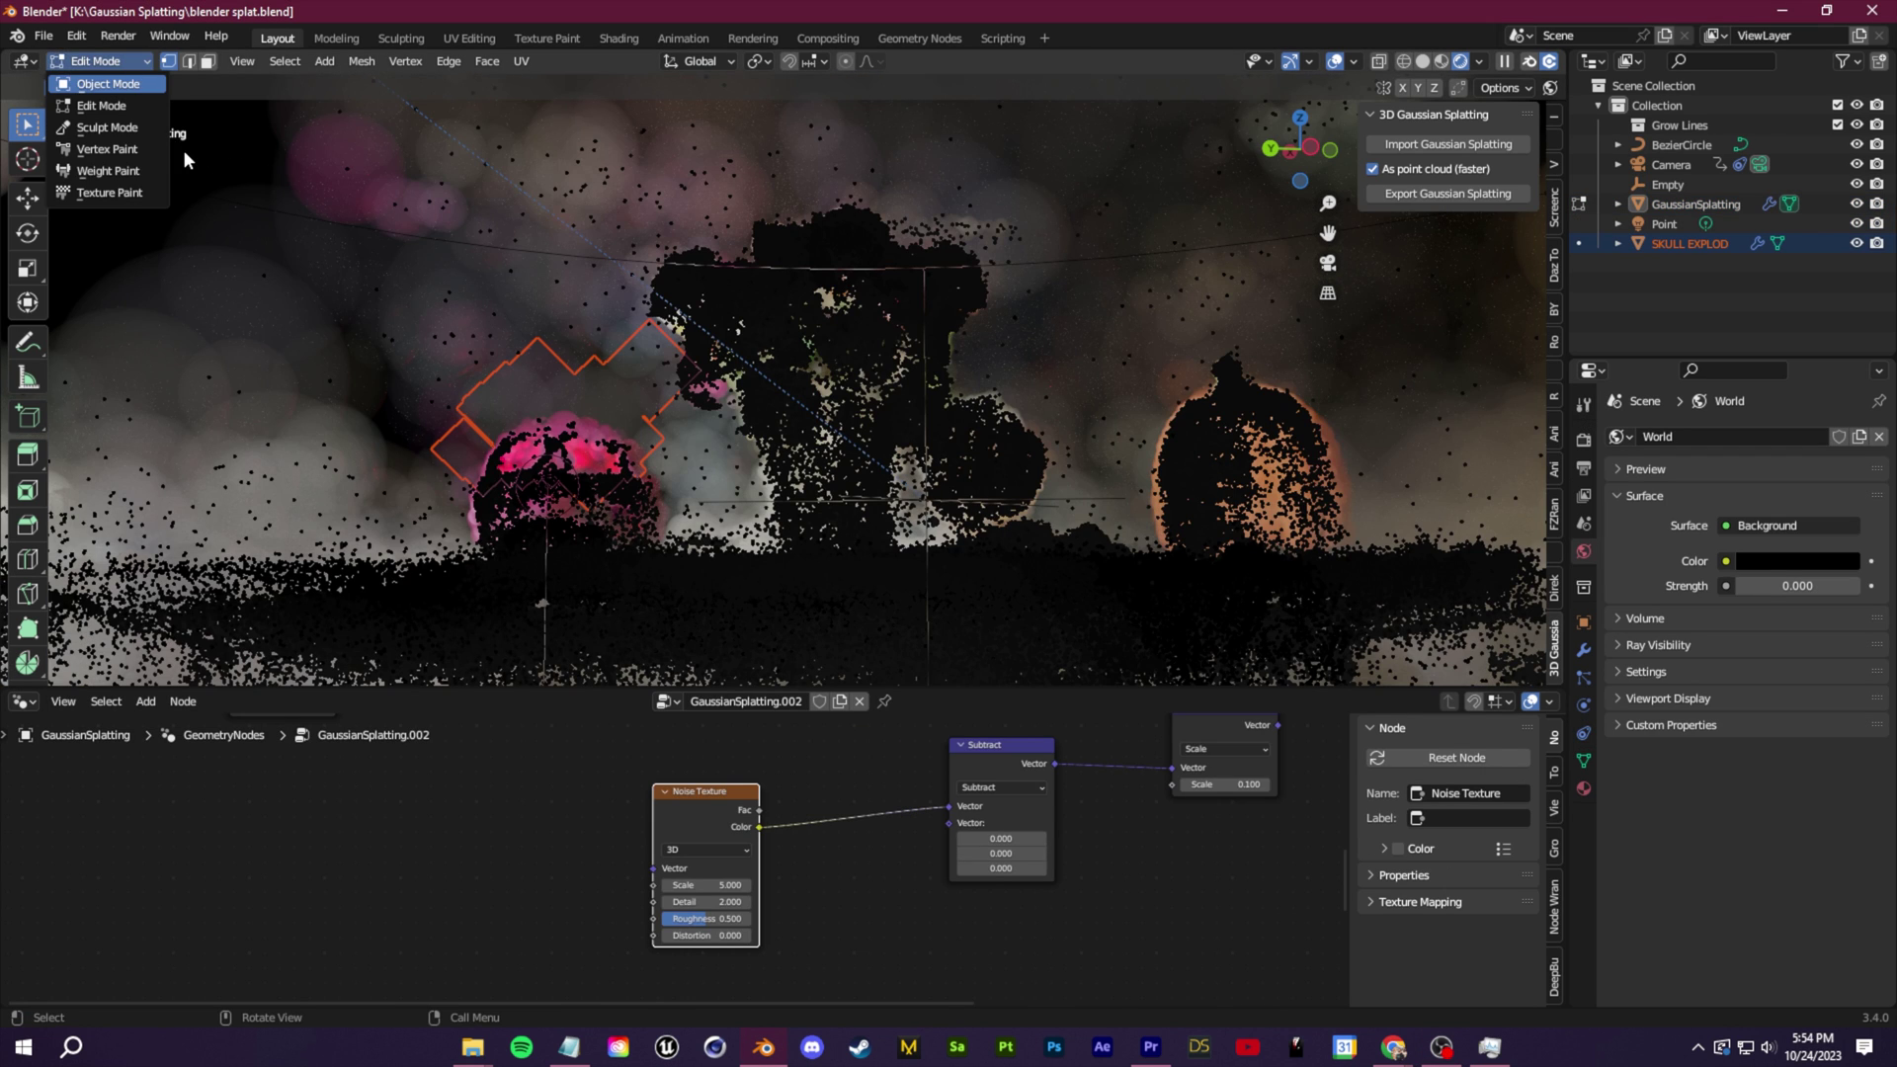
click(170, 139)
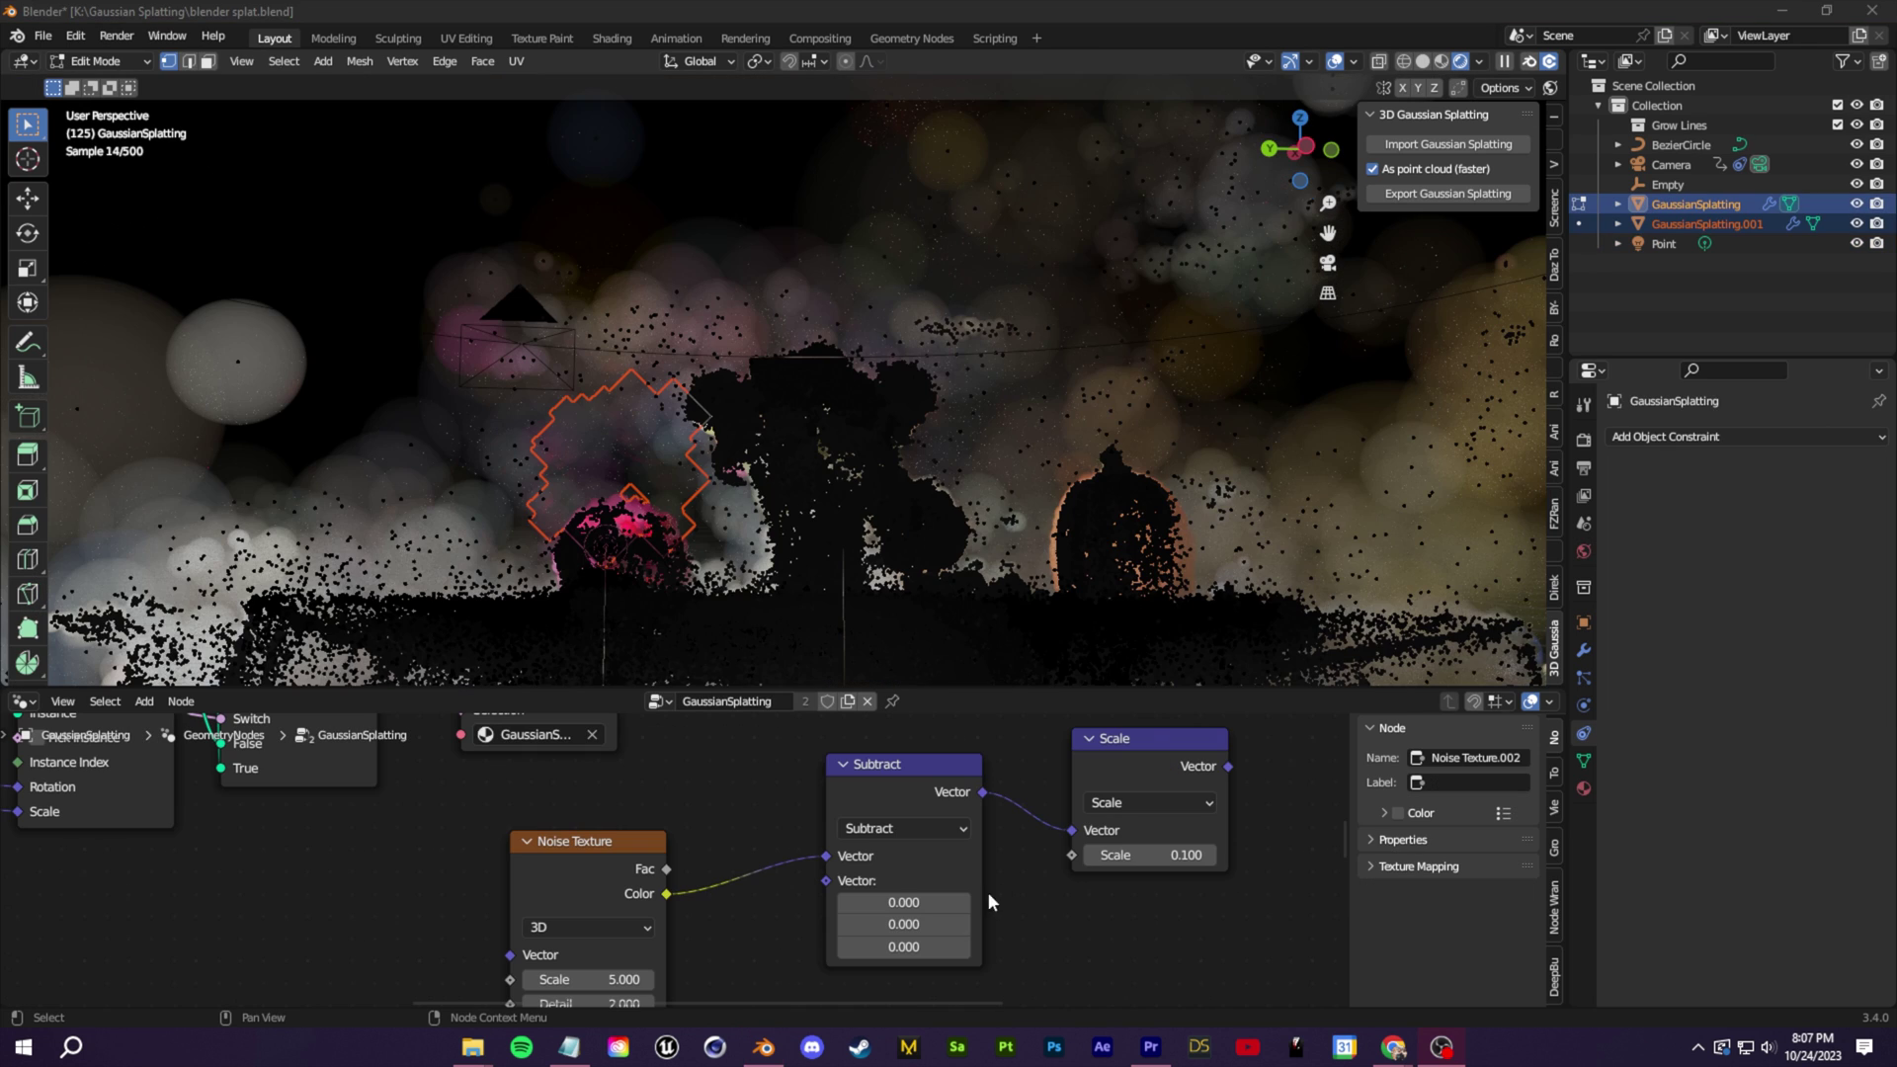
click(927, 897)
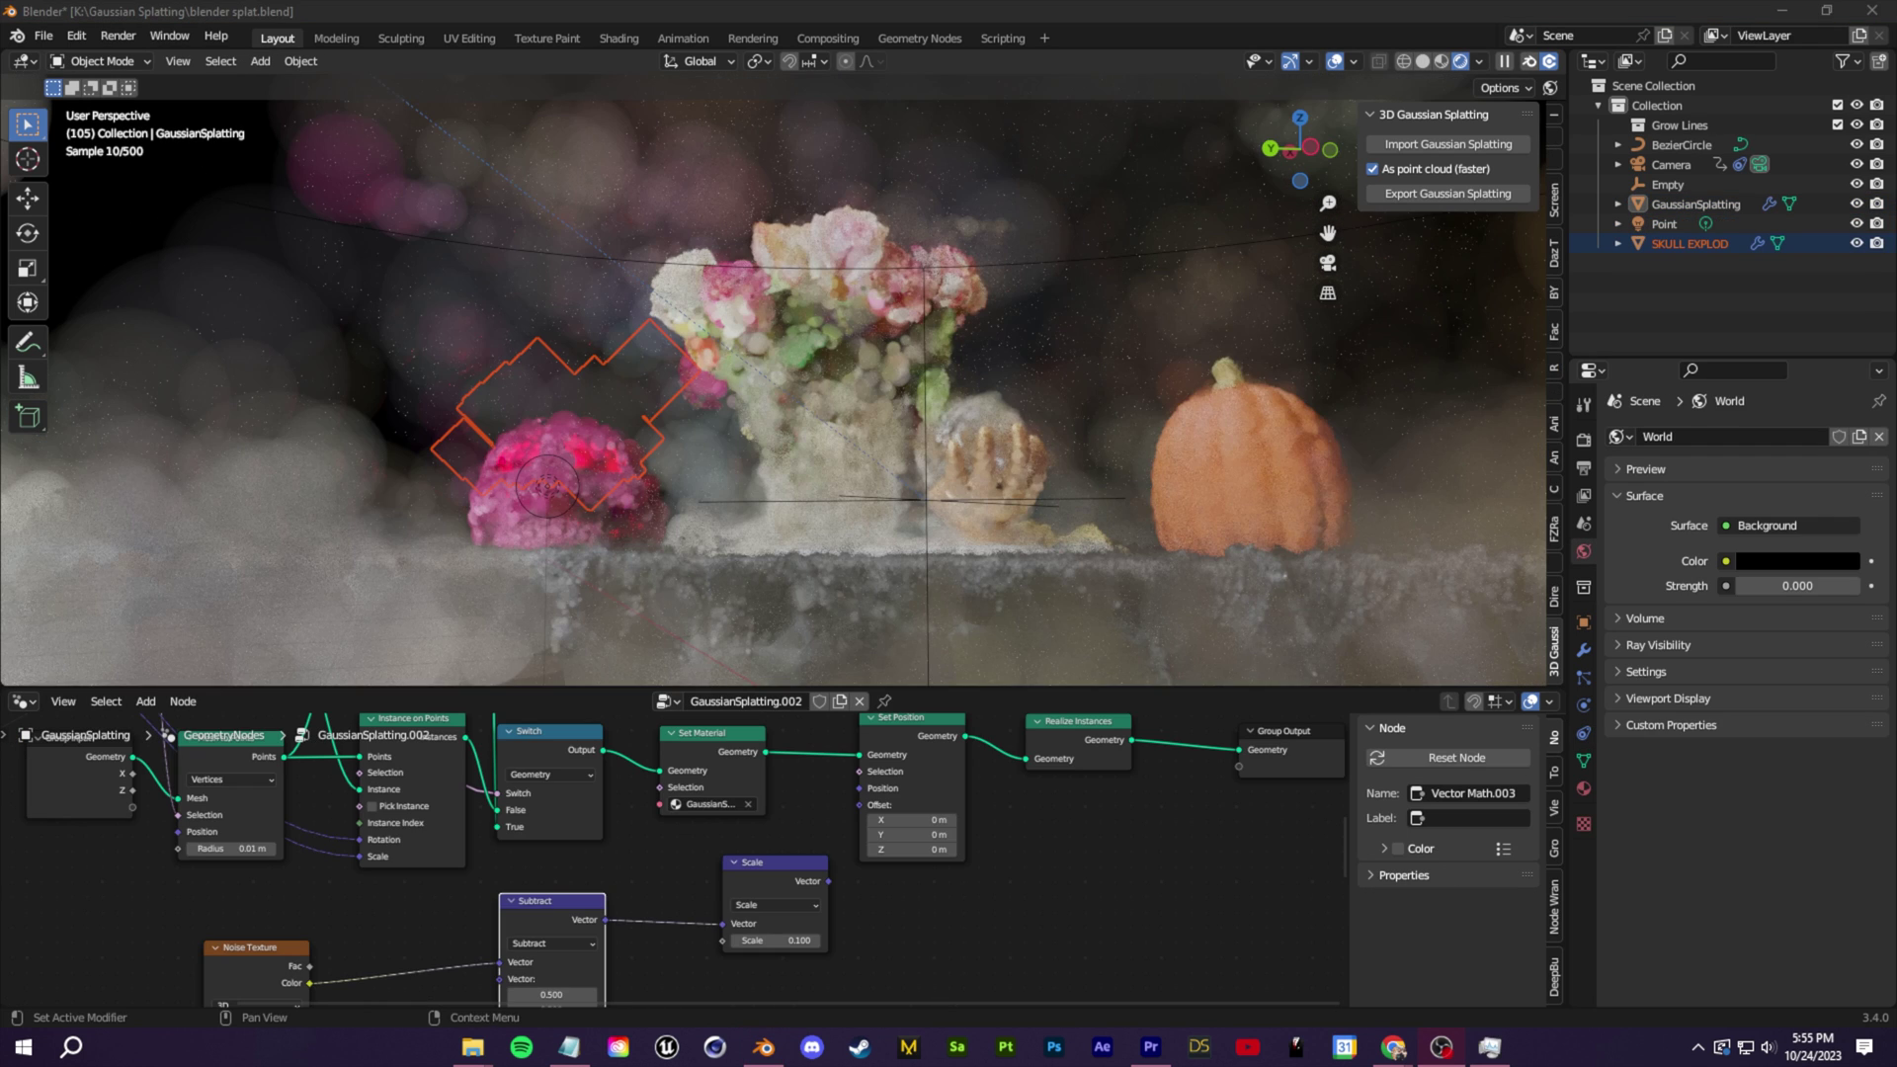
Connect the Scale node's output to the Set Position Offset and vary the scale factor to scatter the skull's splats
drag(828, 880, 864, 863)
click(749, 538)
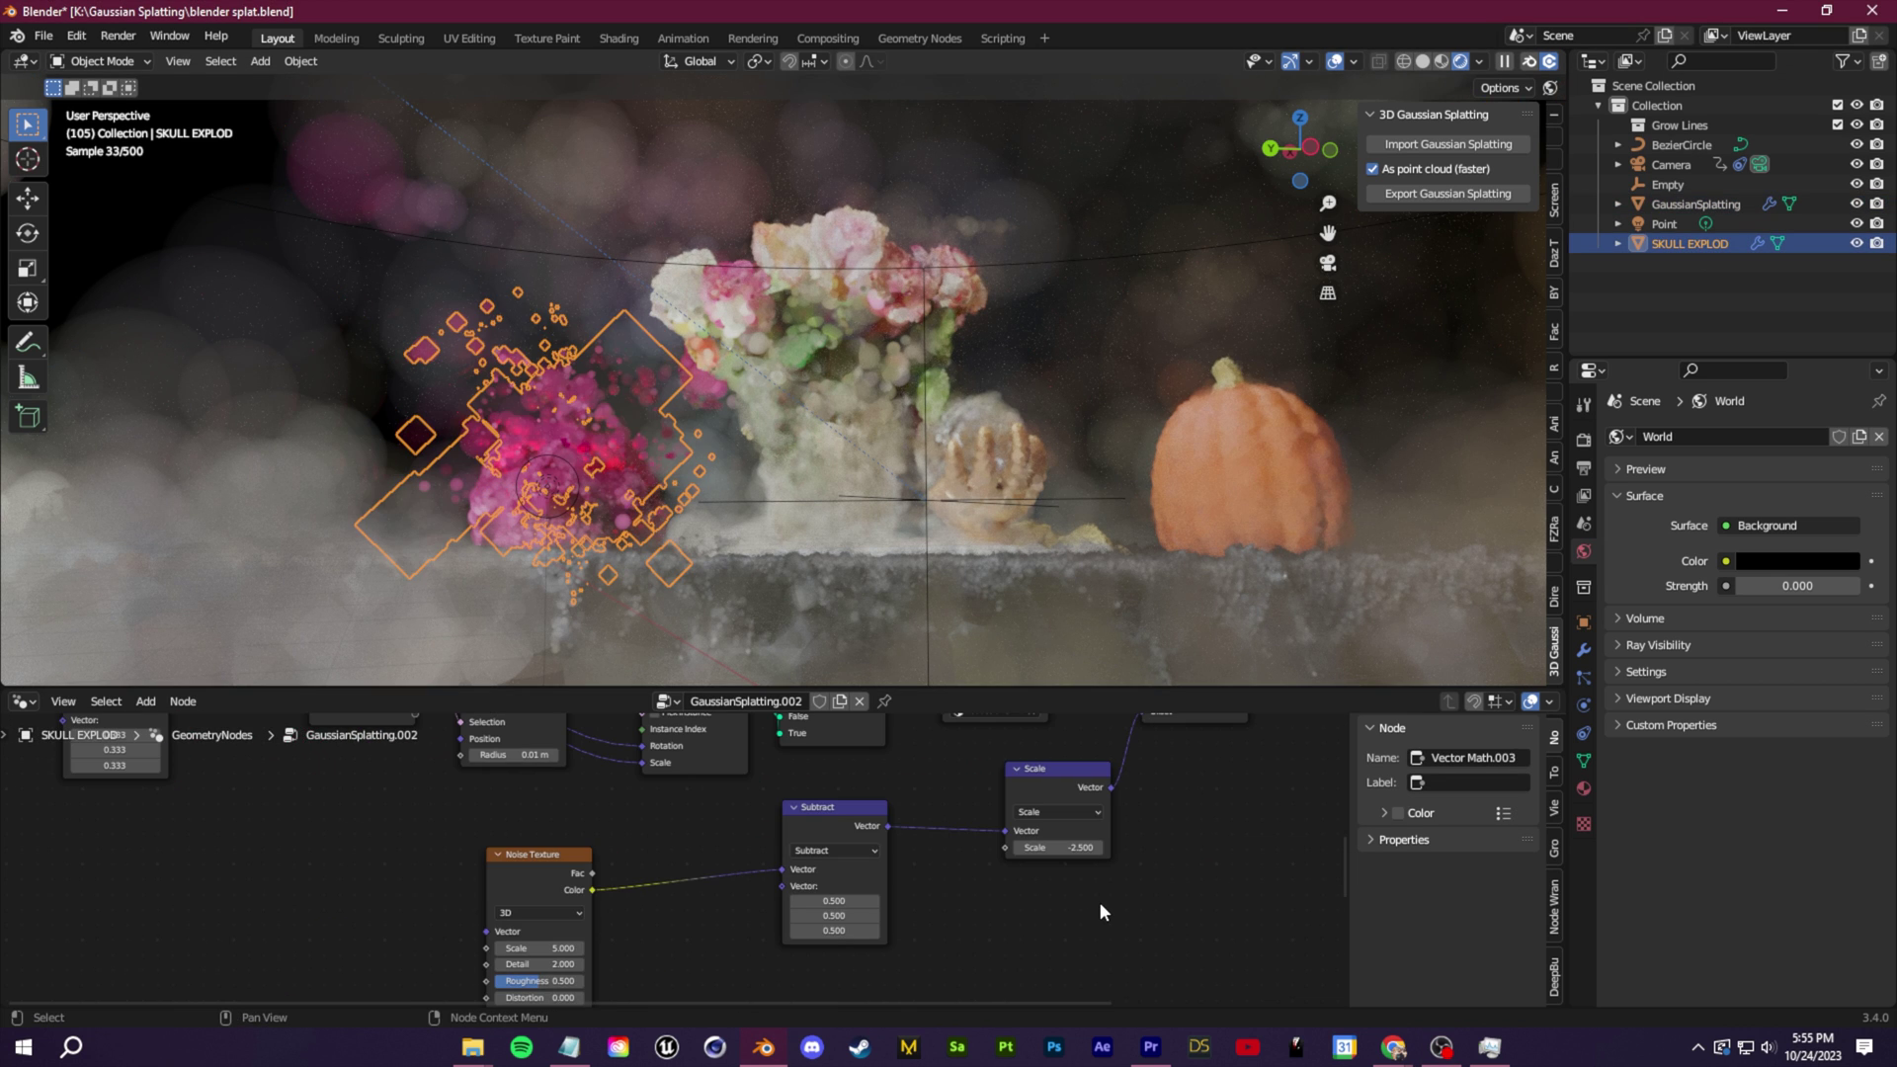
drag(1057, 847, 1116, 847)
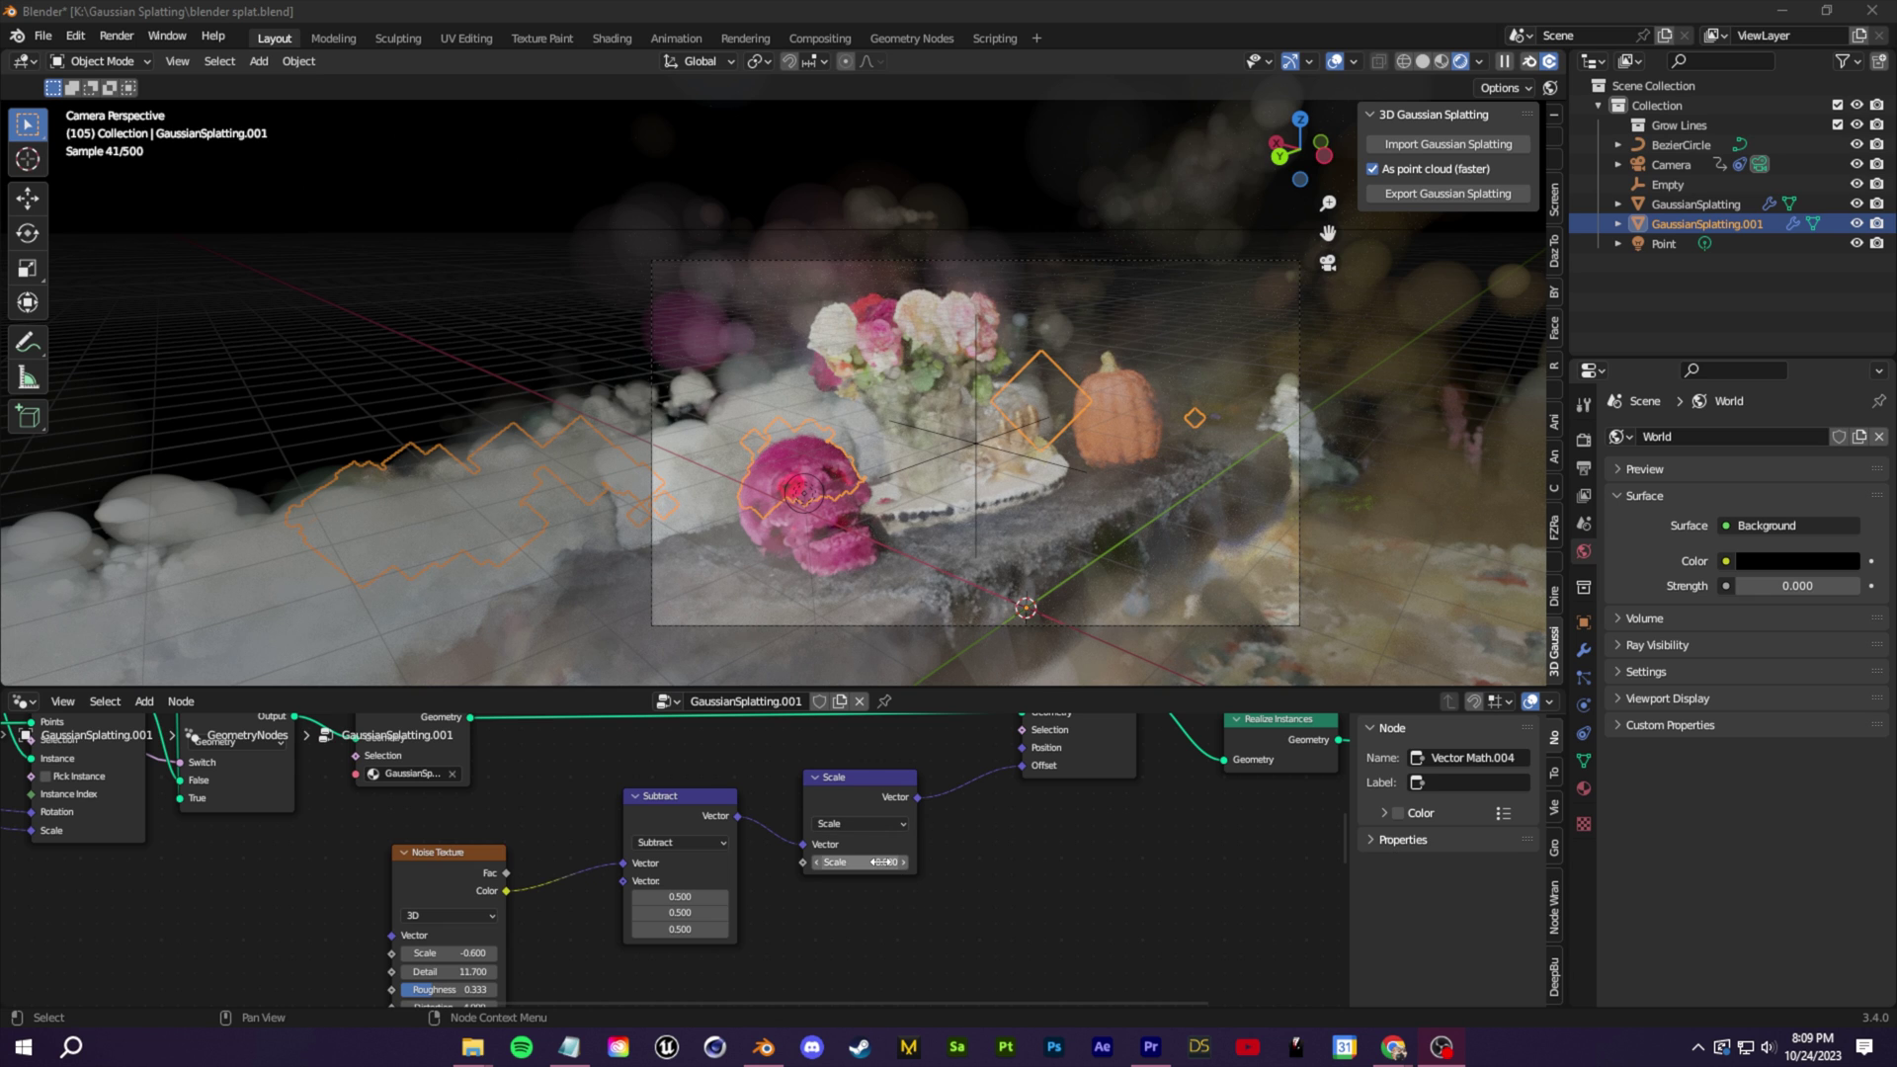
Keyframe the Scale node's factor at 0 on frame 105 and advance the timeline to frame 117
click(24, 702)
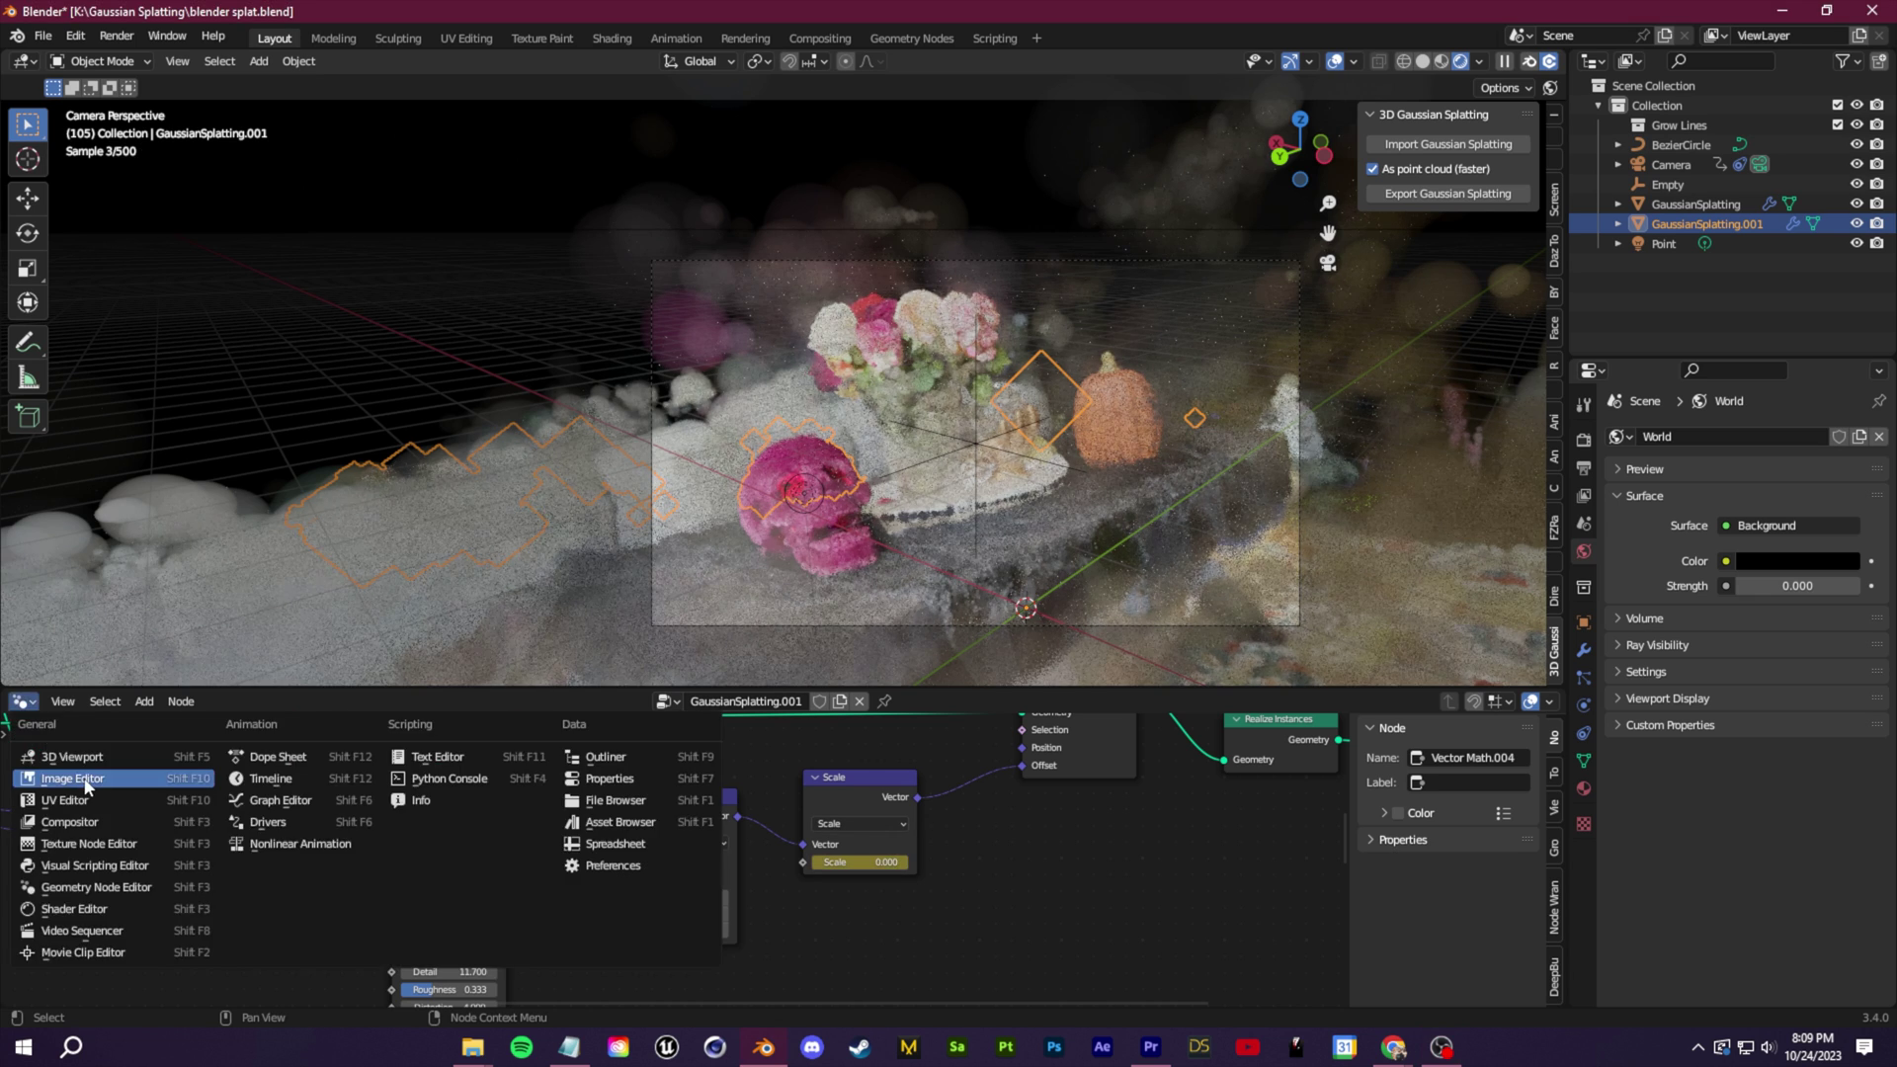
click(271, 780)
drag(670, 732, 734, 733)
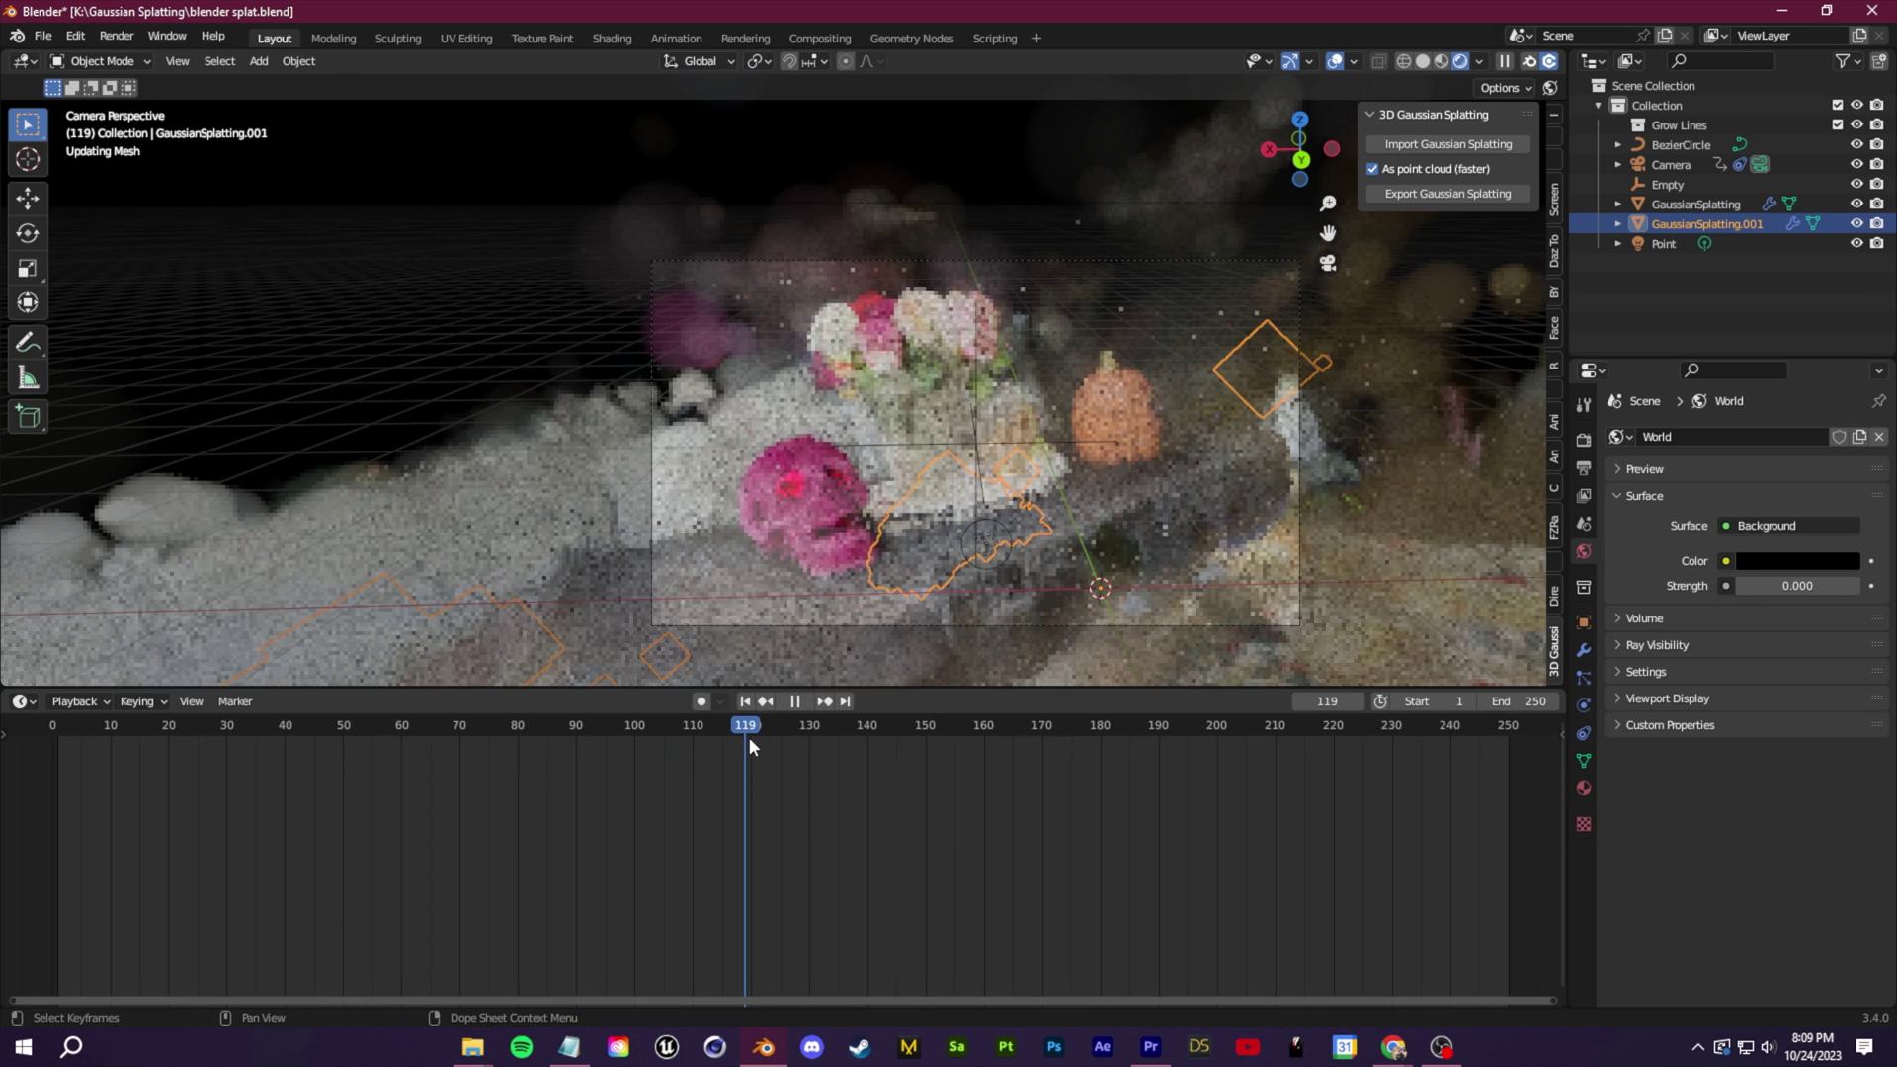
Return to the geometry nodes and raise the Scale node's factor to about 12.8 to blow the skull's splats apart
click(30, 703)
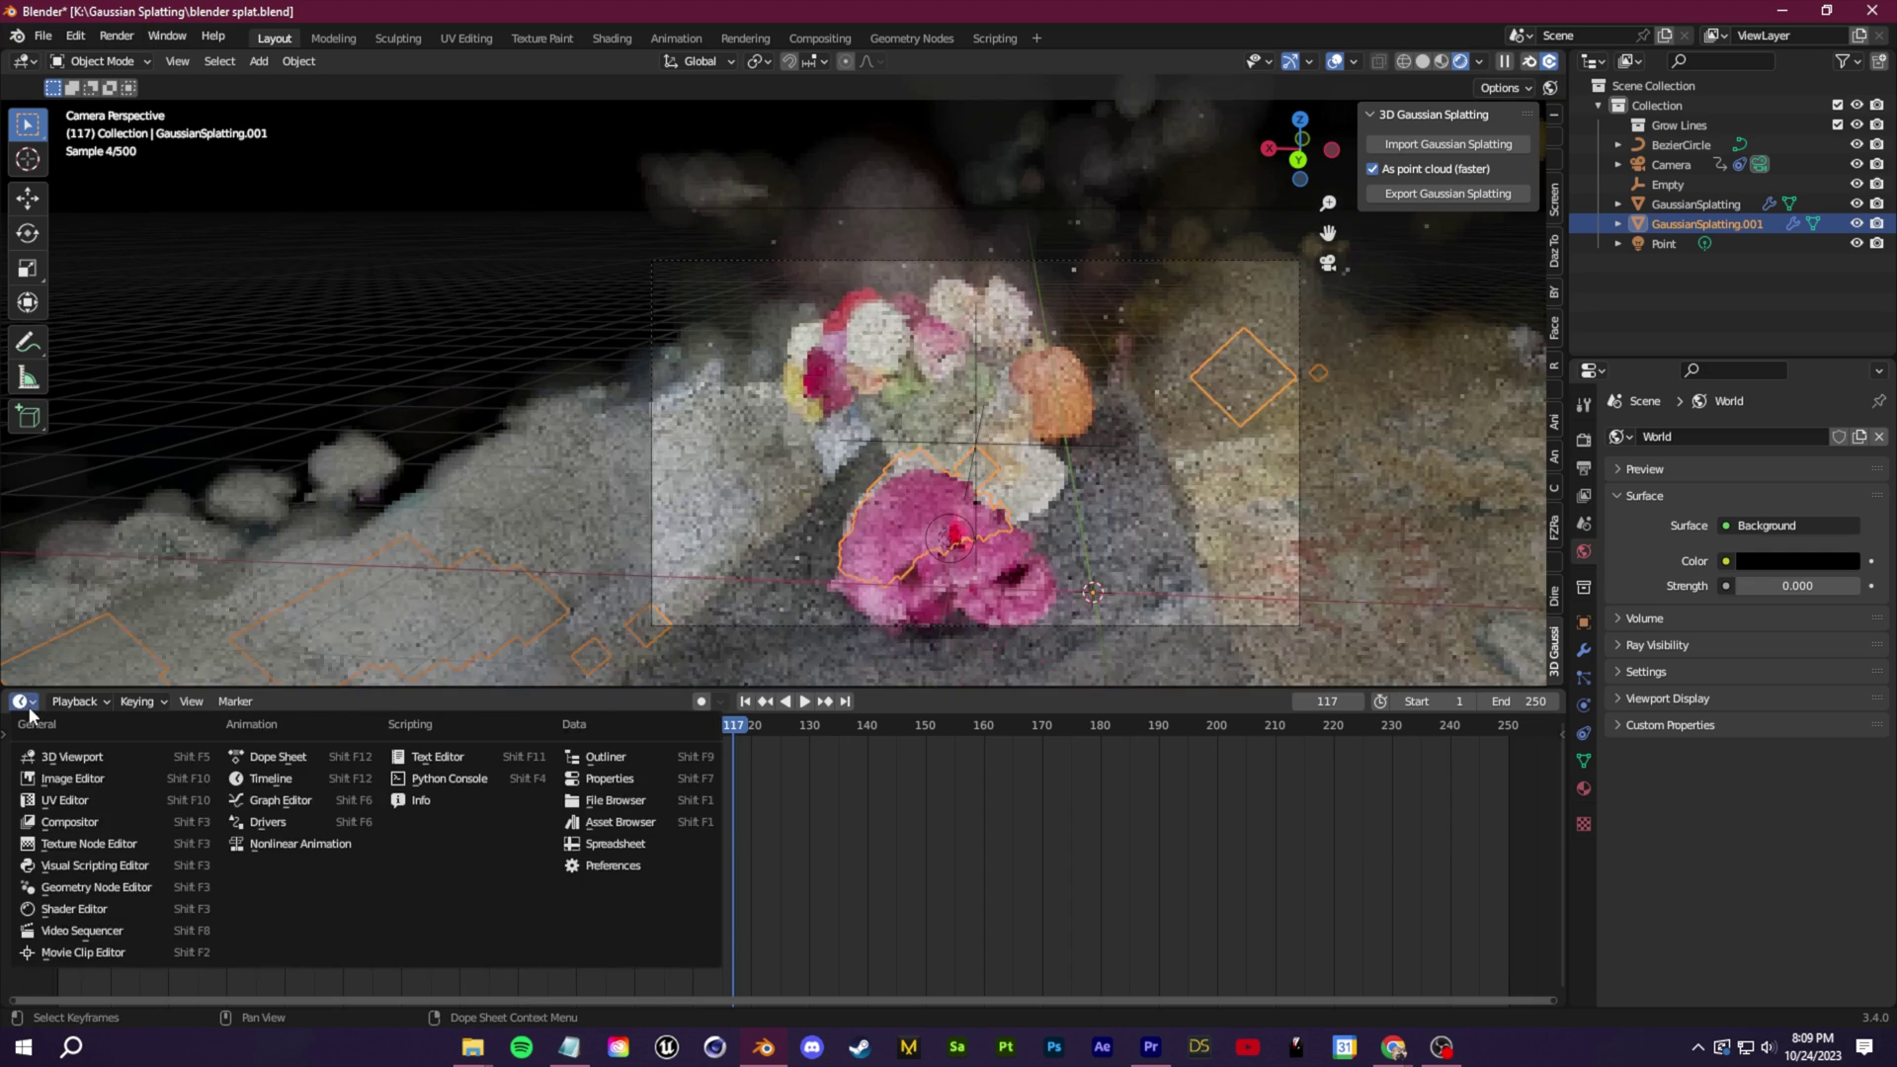
click(119, 891)
drag(856, 862, 923, 903)
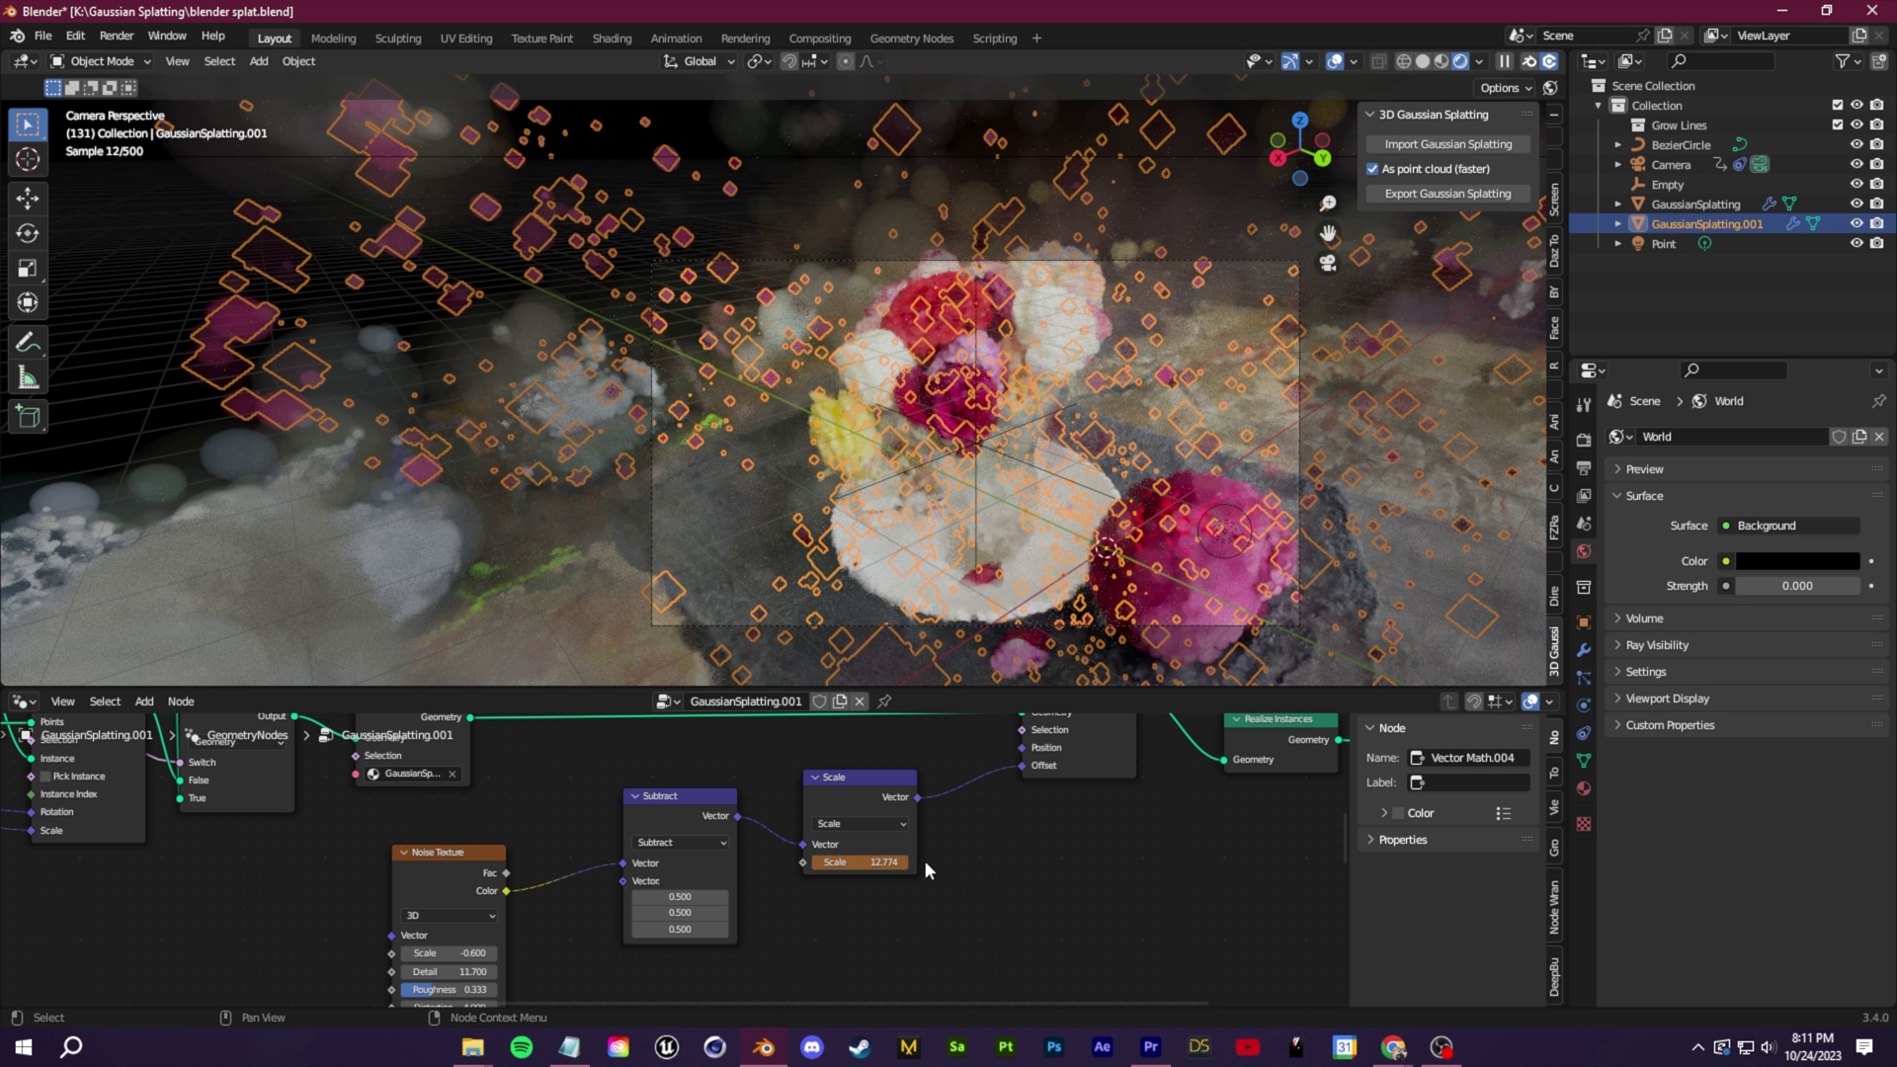
drag(874, 862, 869, 875)
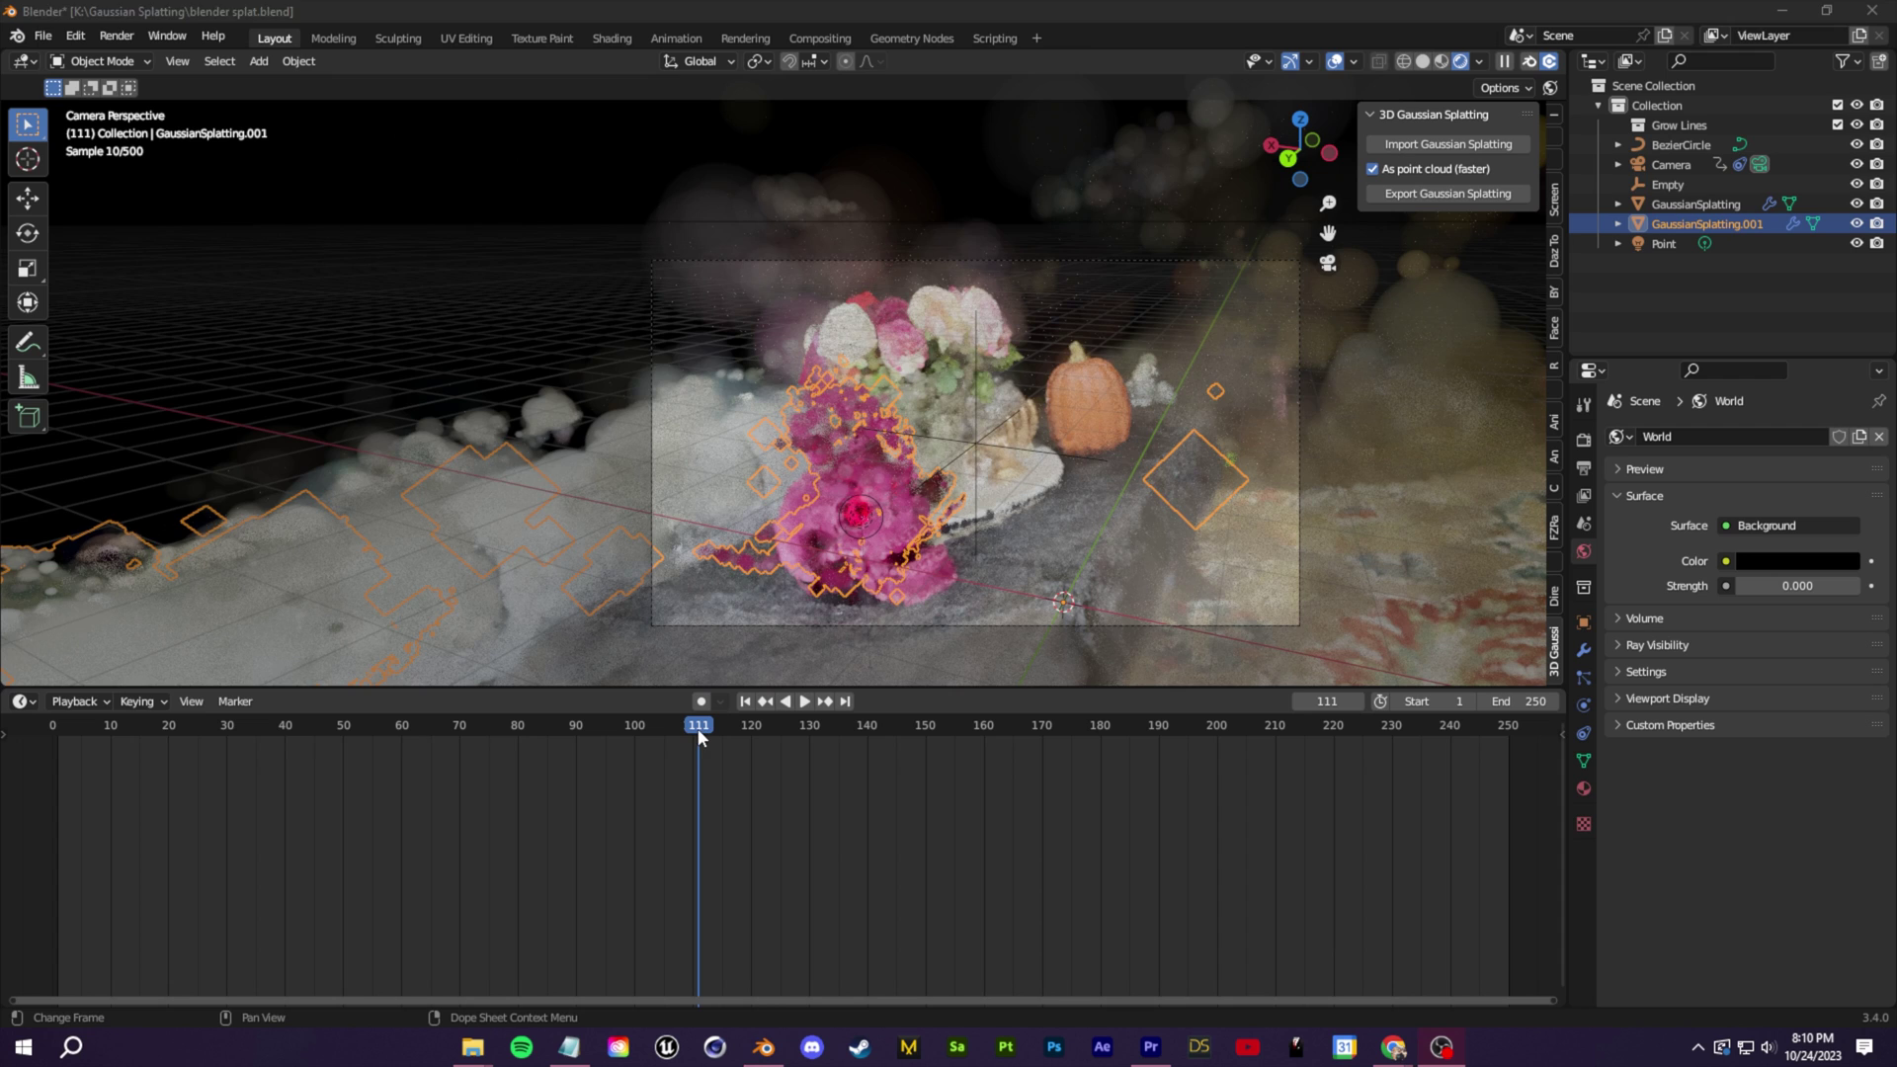
Move the playhead back to frame 106 and play the skull explosion animation
drag(698, 736, 669, 732)
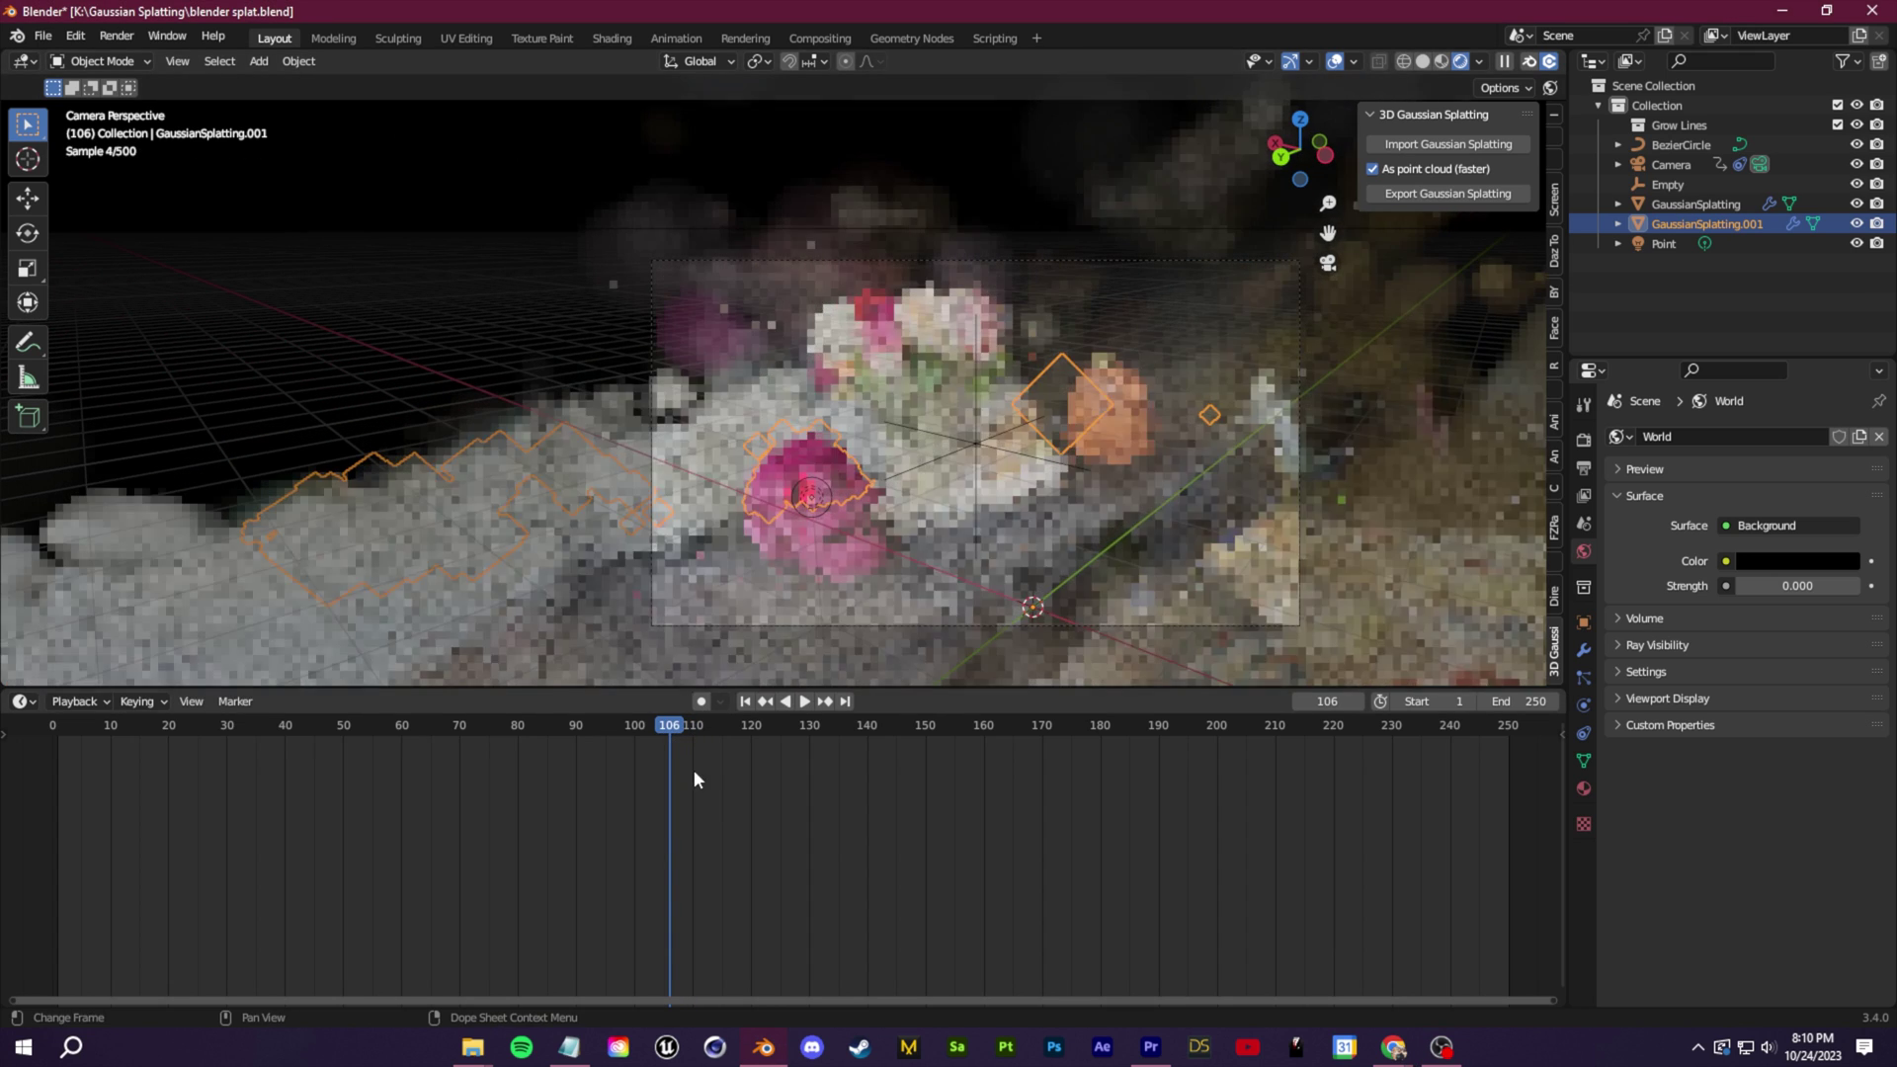
click(670, 736)
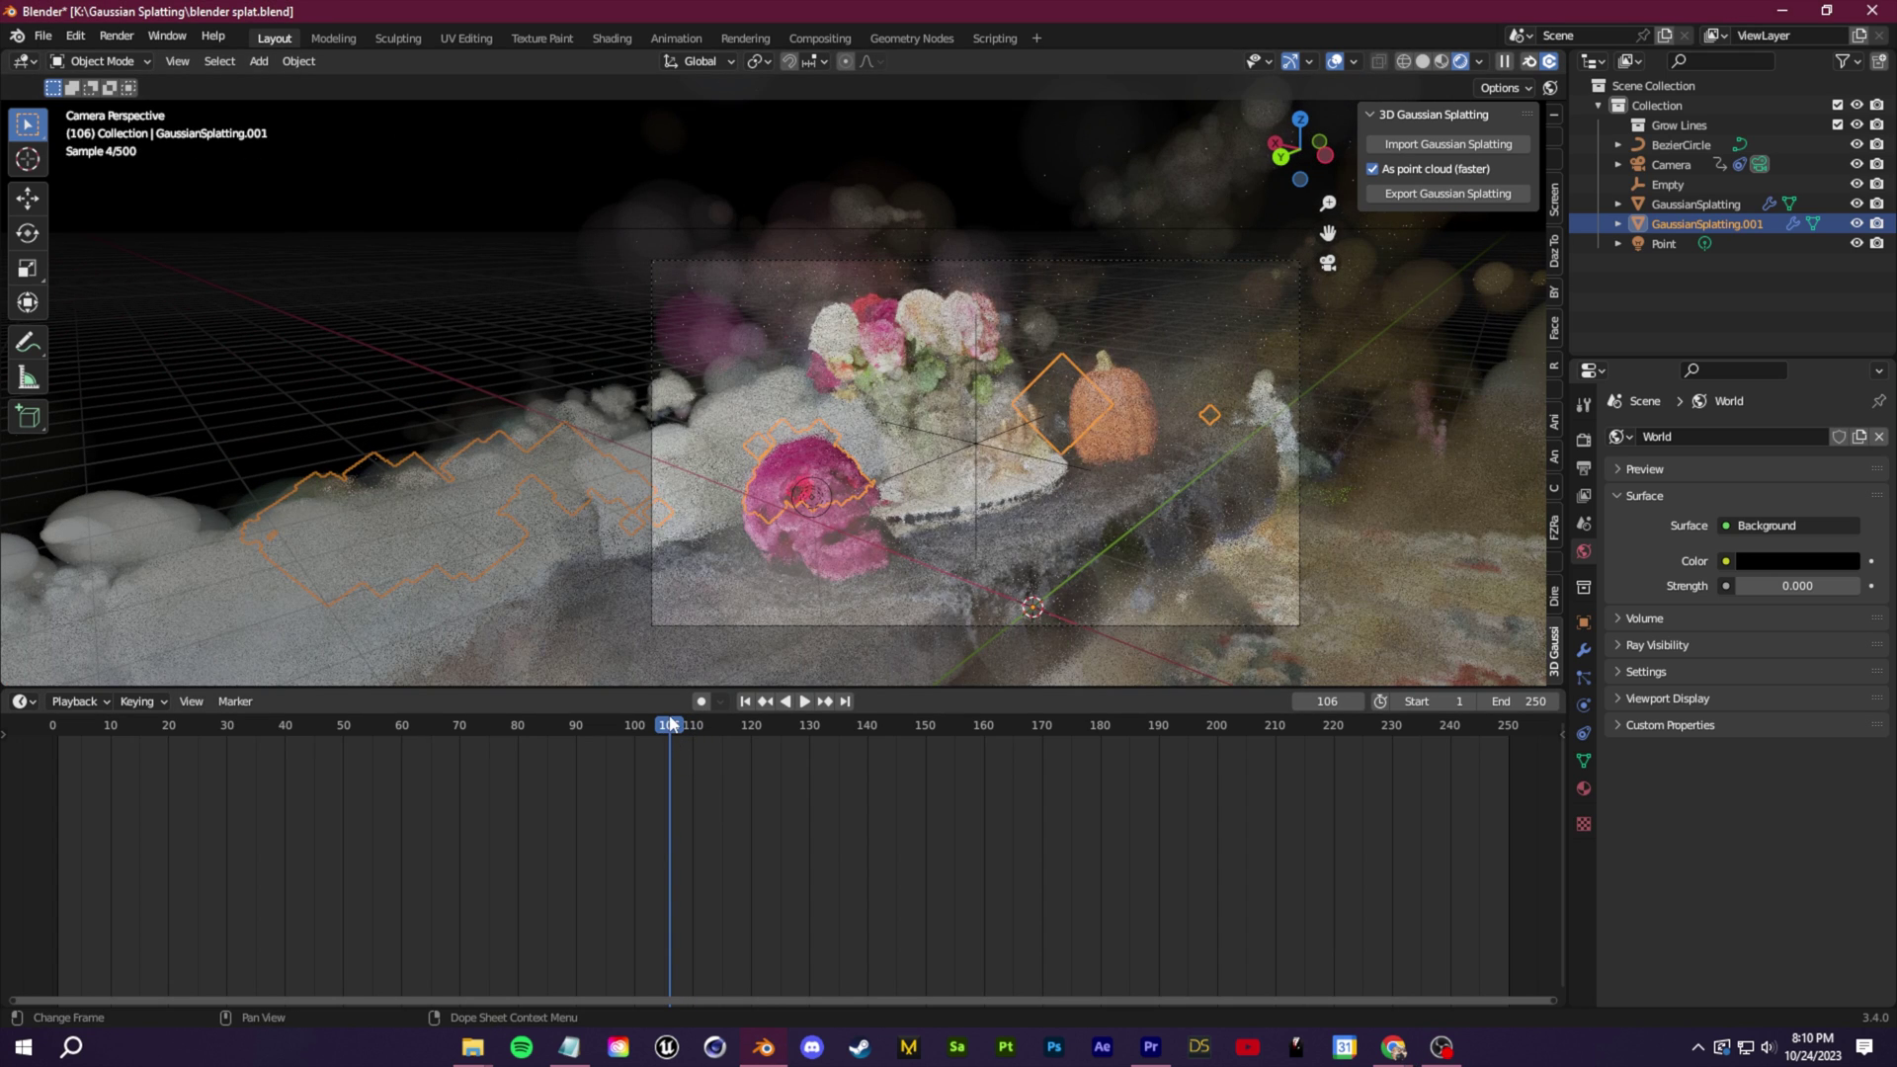
key(space)
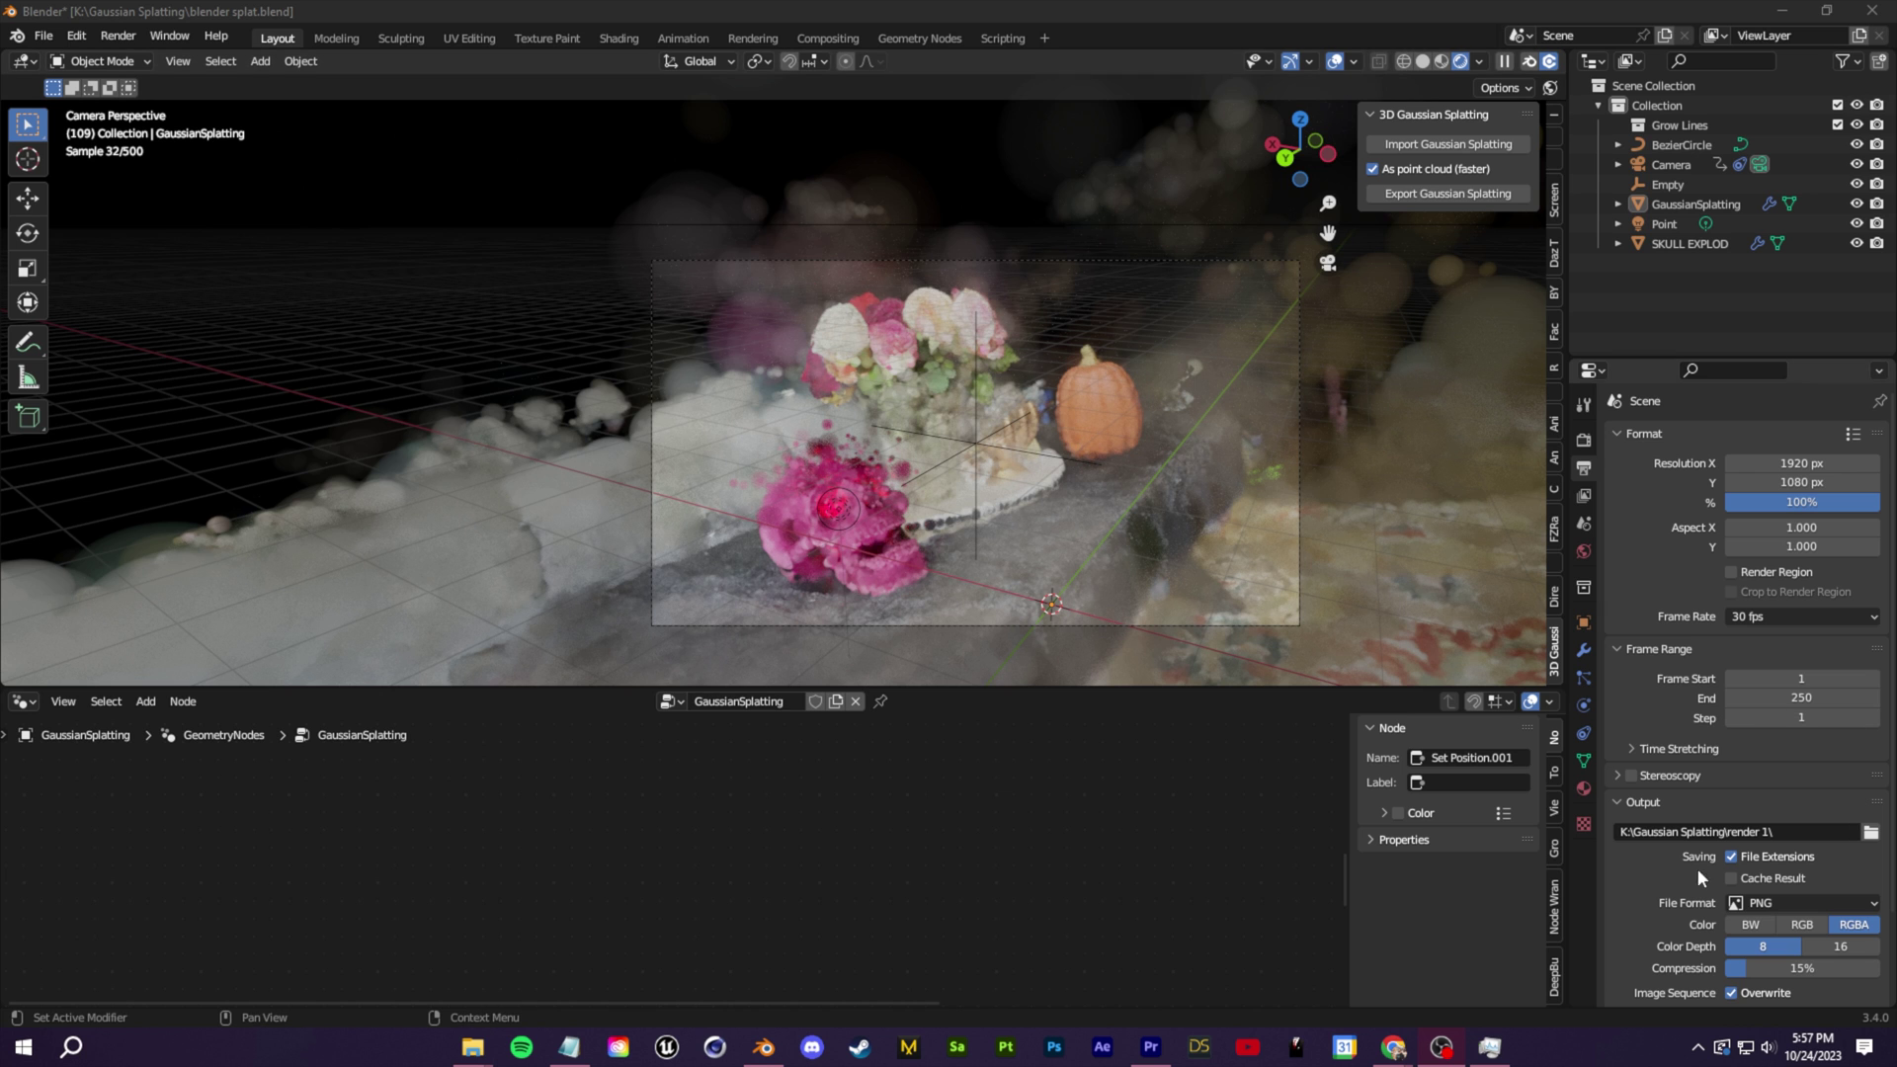
Create a new folder inside the render 1 output directory and cancel the output path selection
scroll(1690, 820, down, 3)
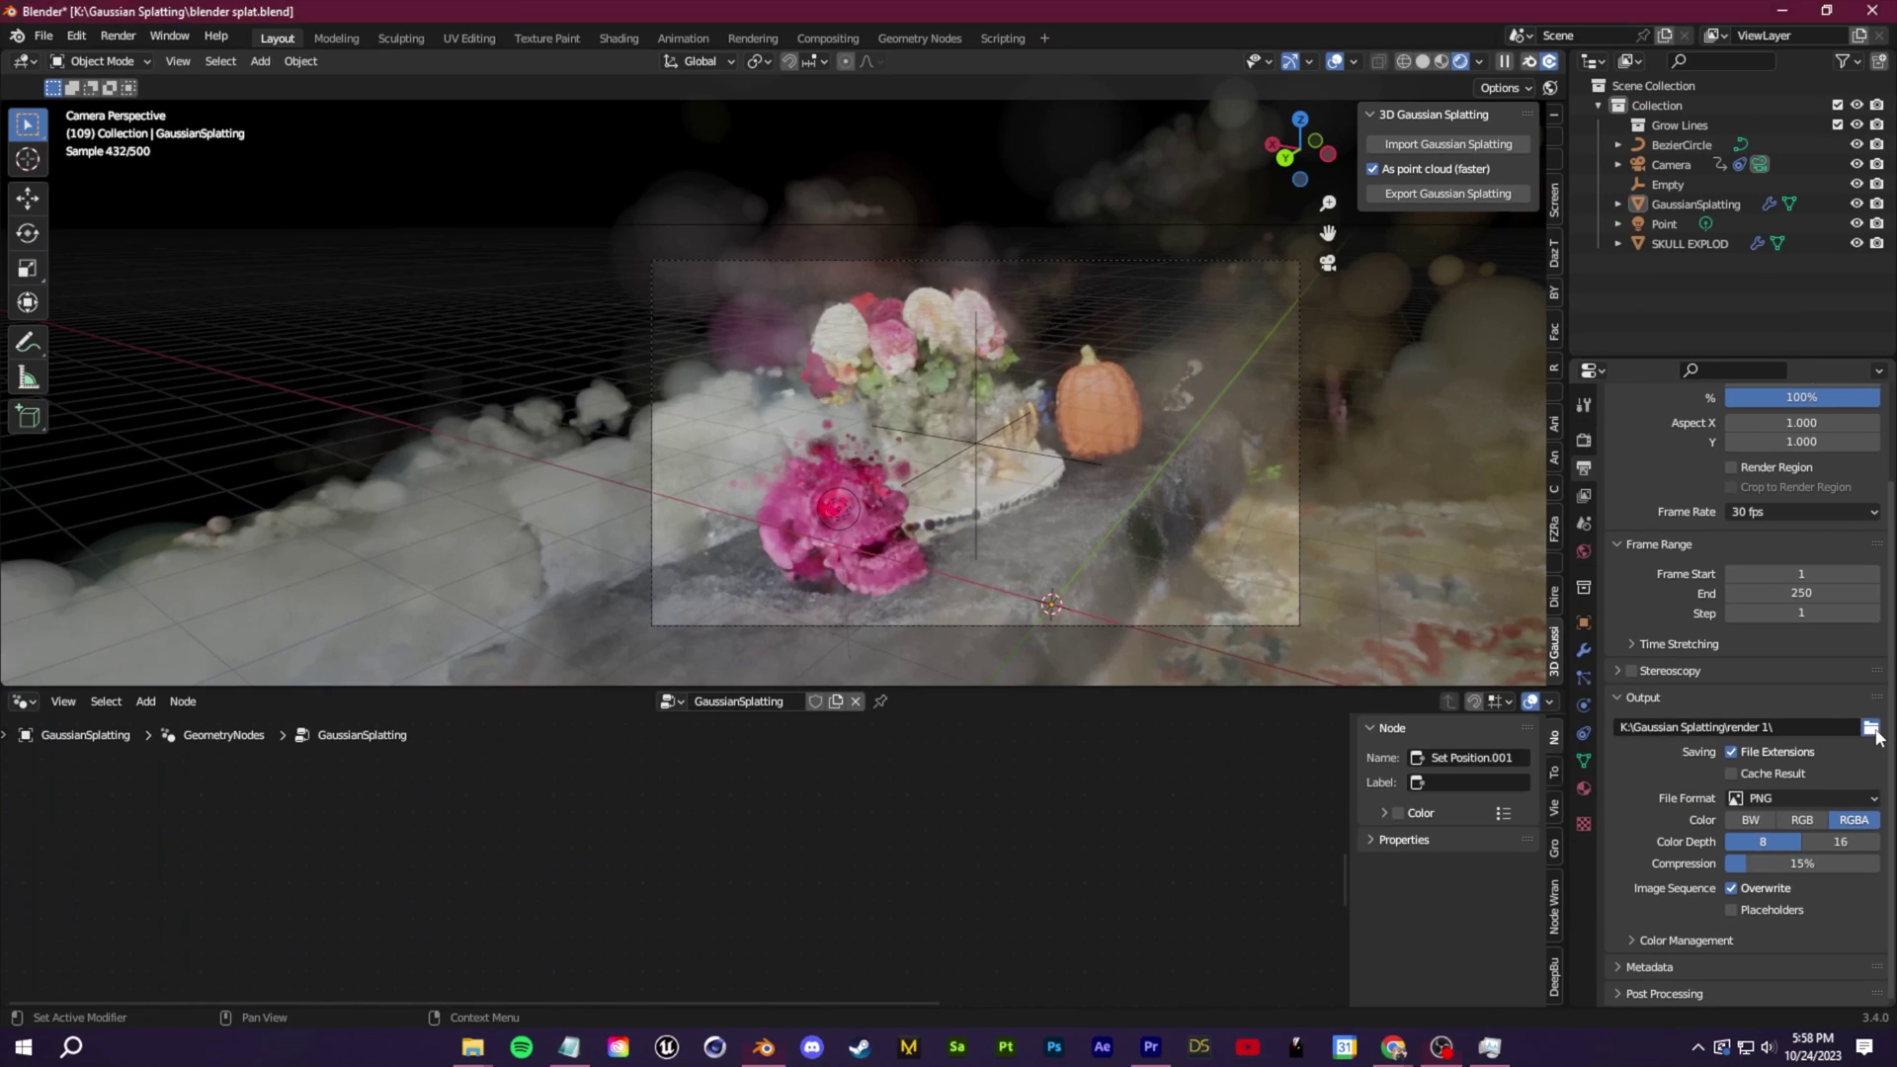
click(1841, 529)
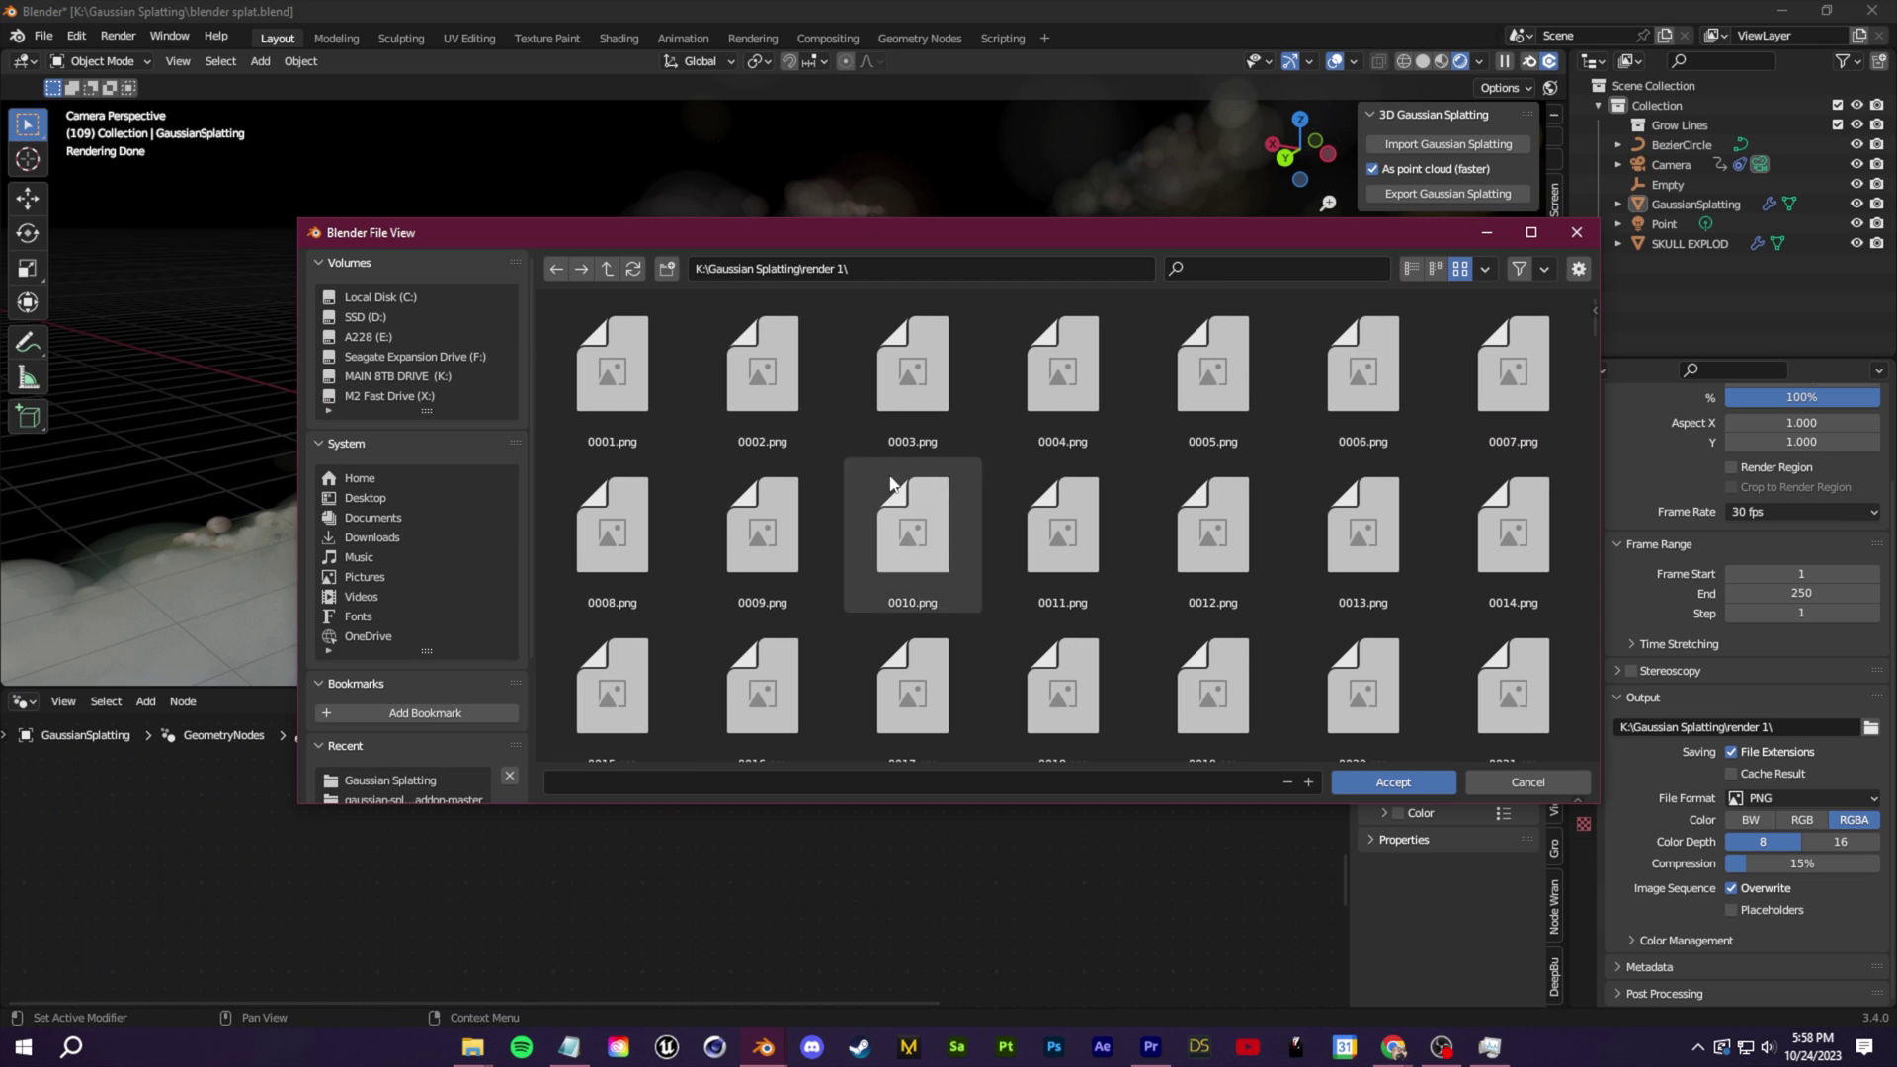
scroll(786, 662, down, 1)
scroll(552, 442, up, 1)
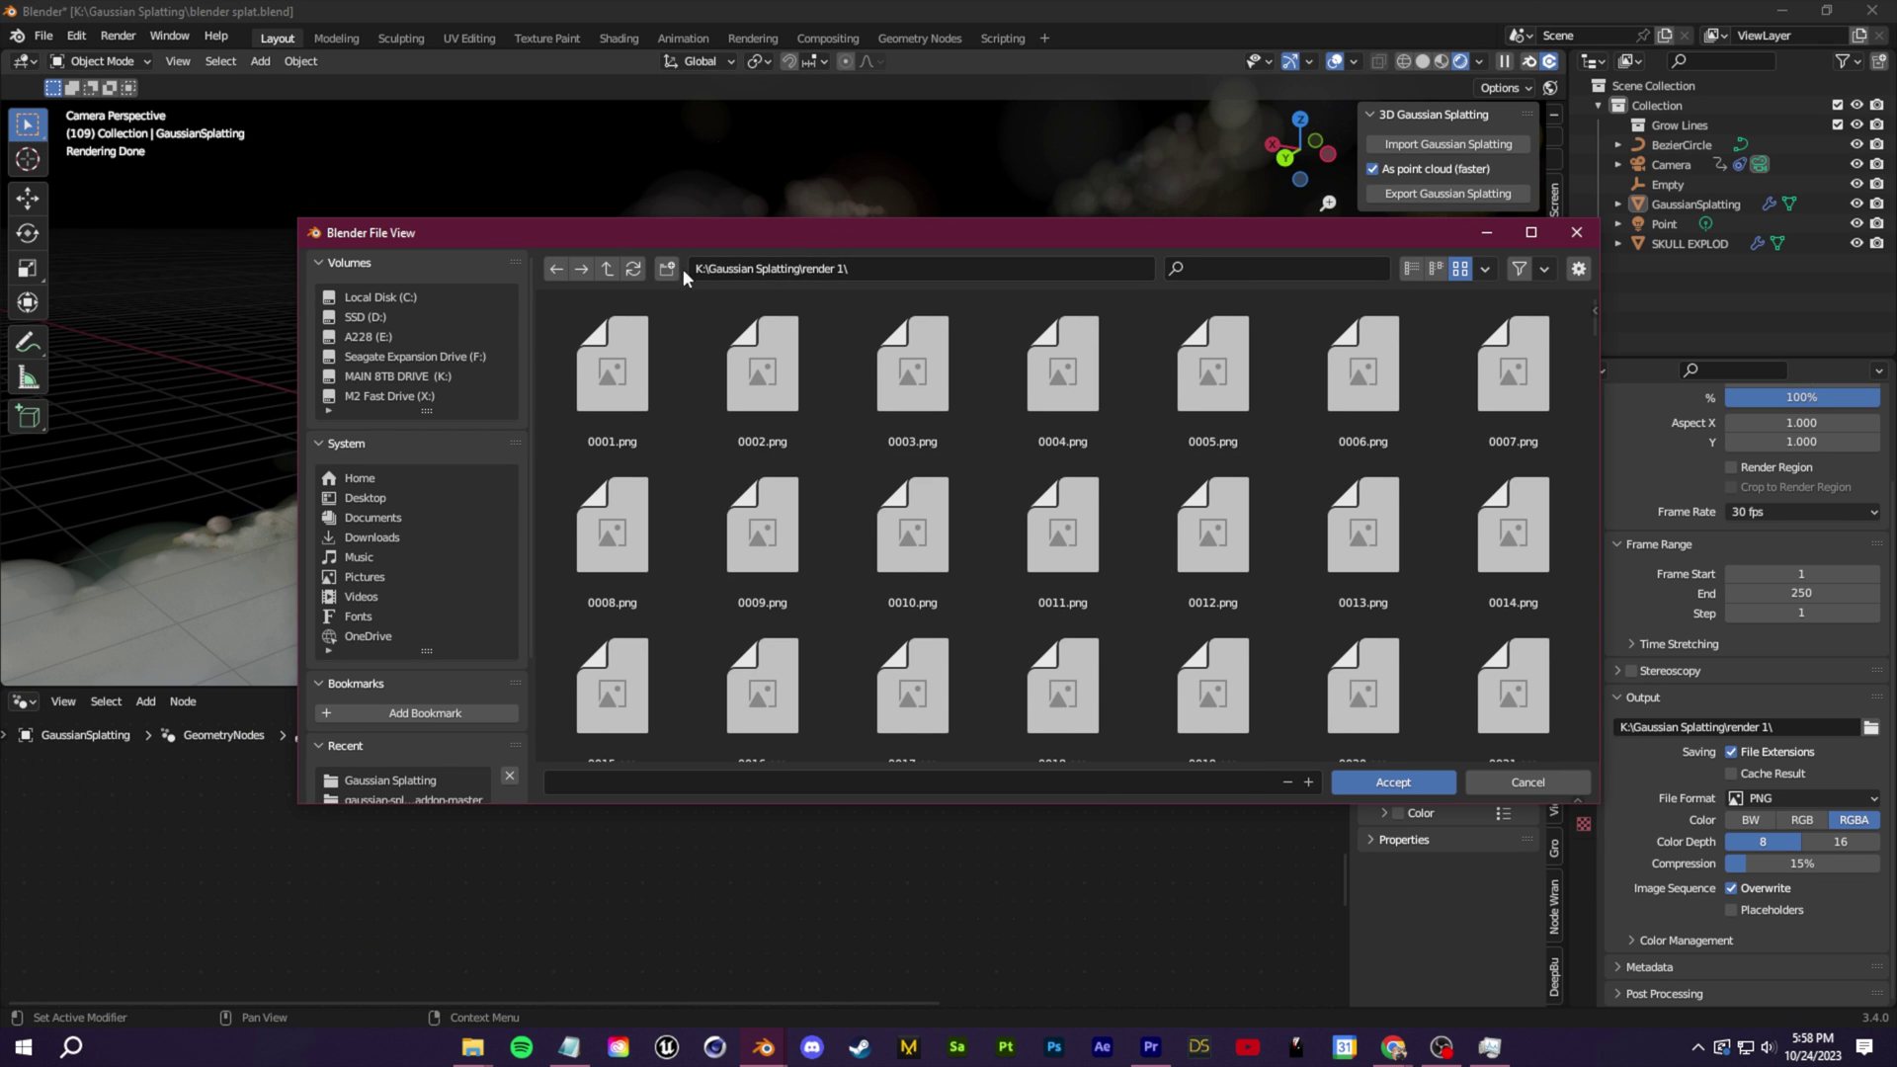
click(674, 269)
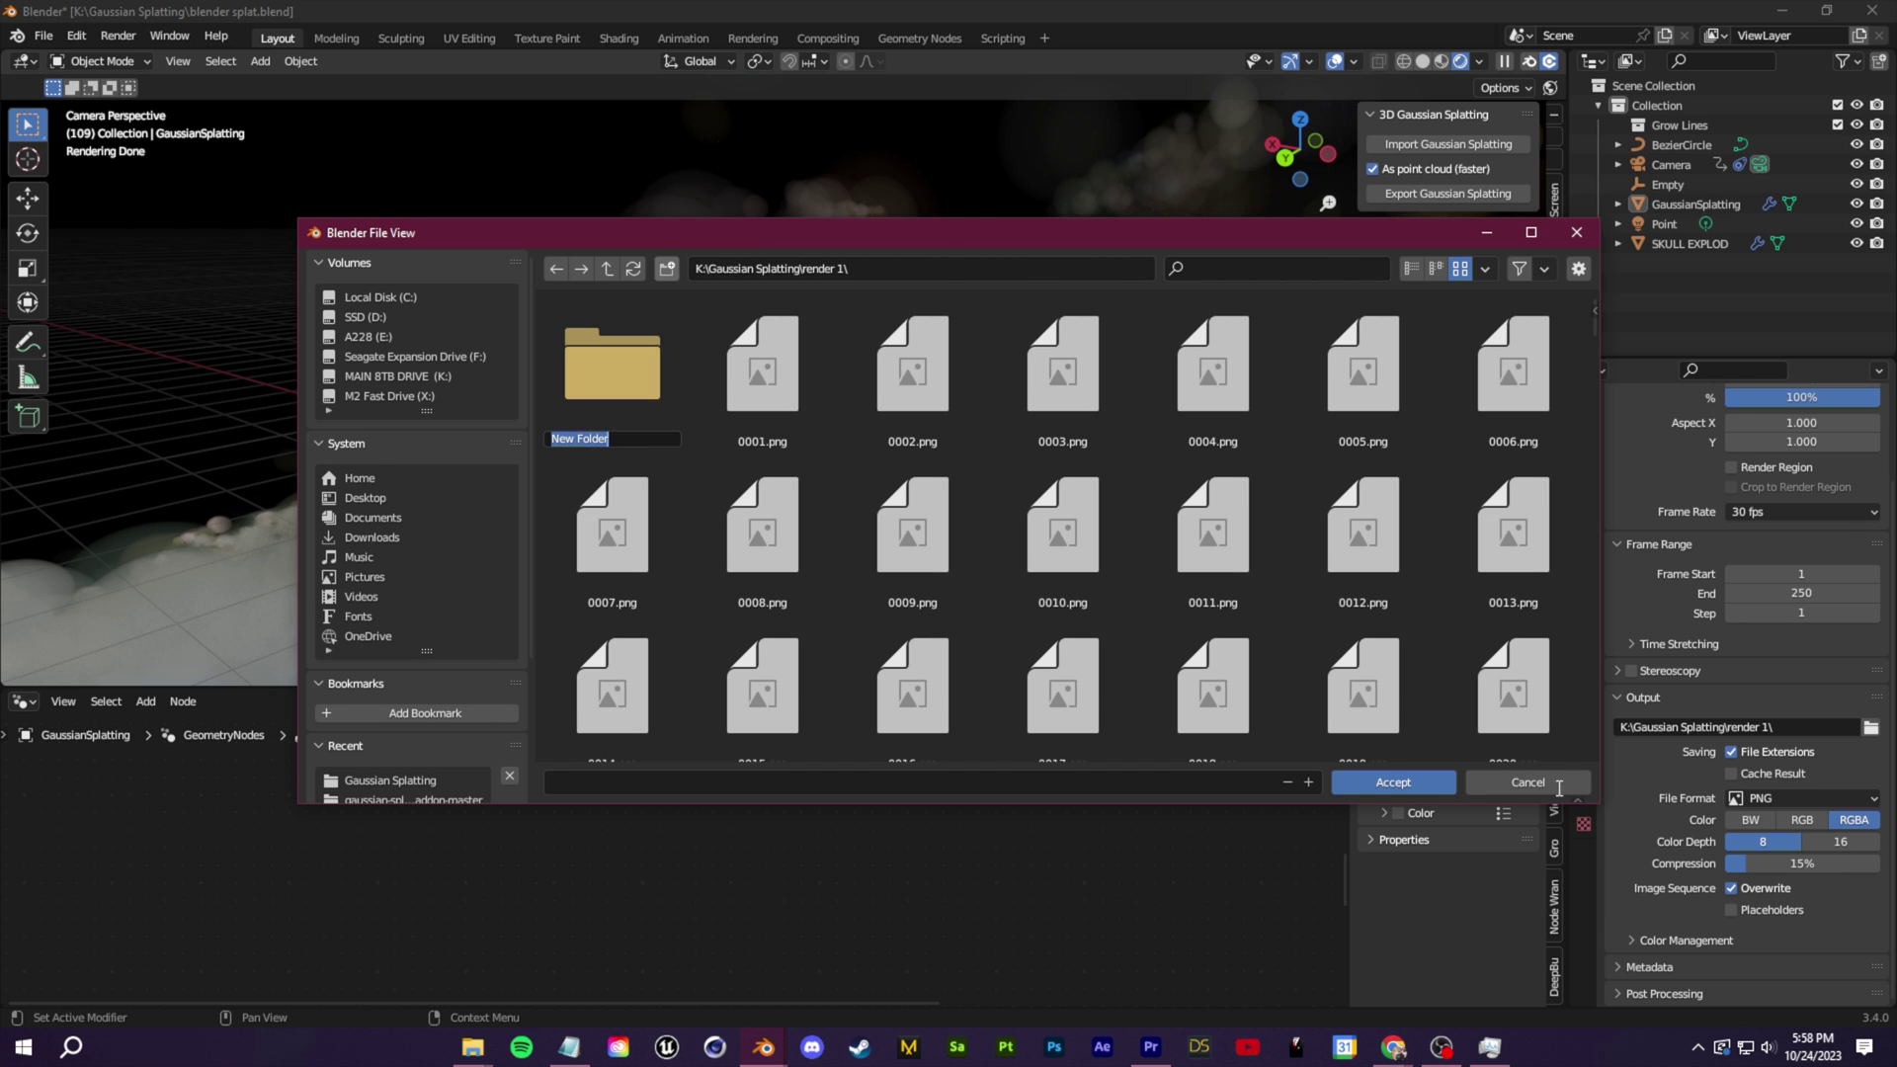
click(1528, 783)
Look through the rendered PNG frames in the render 1 folder in File Explorer
click(118, 36)
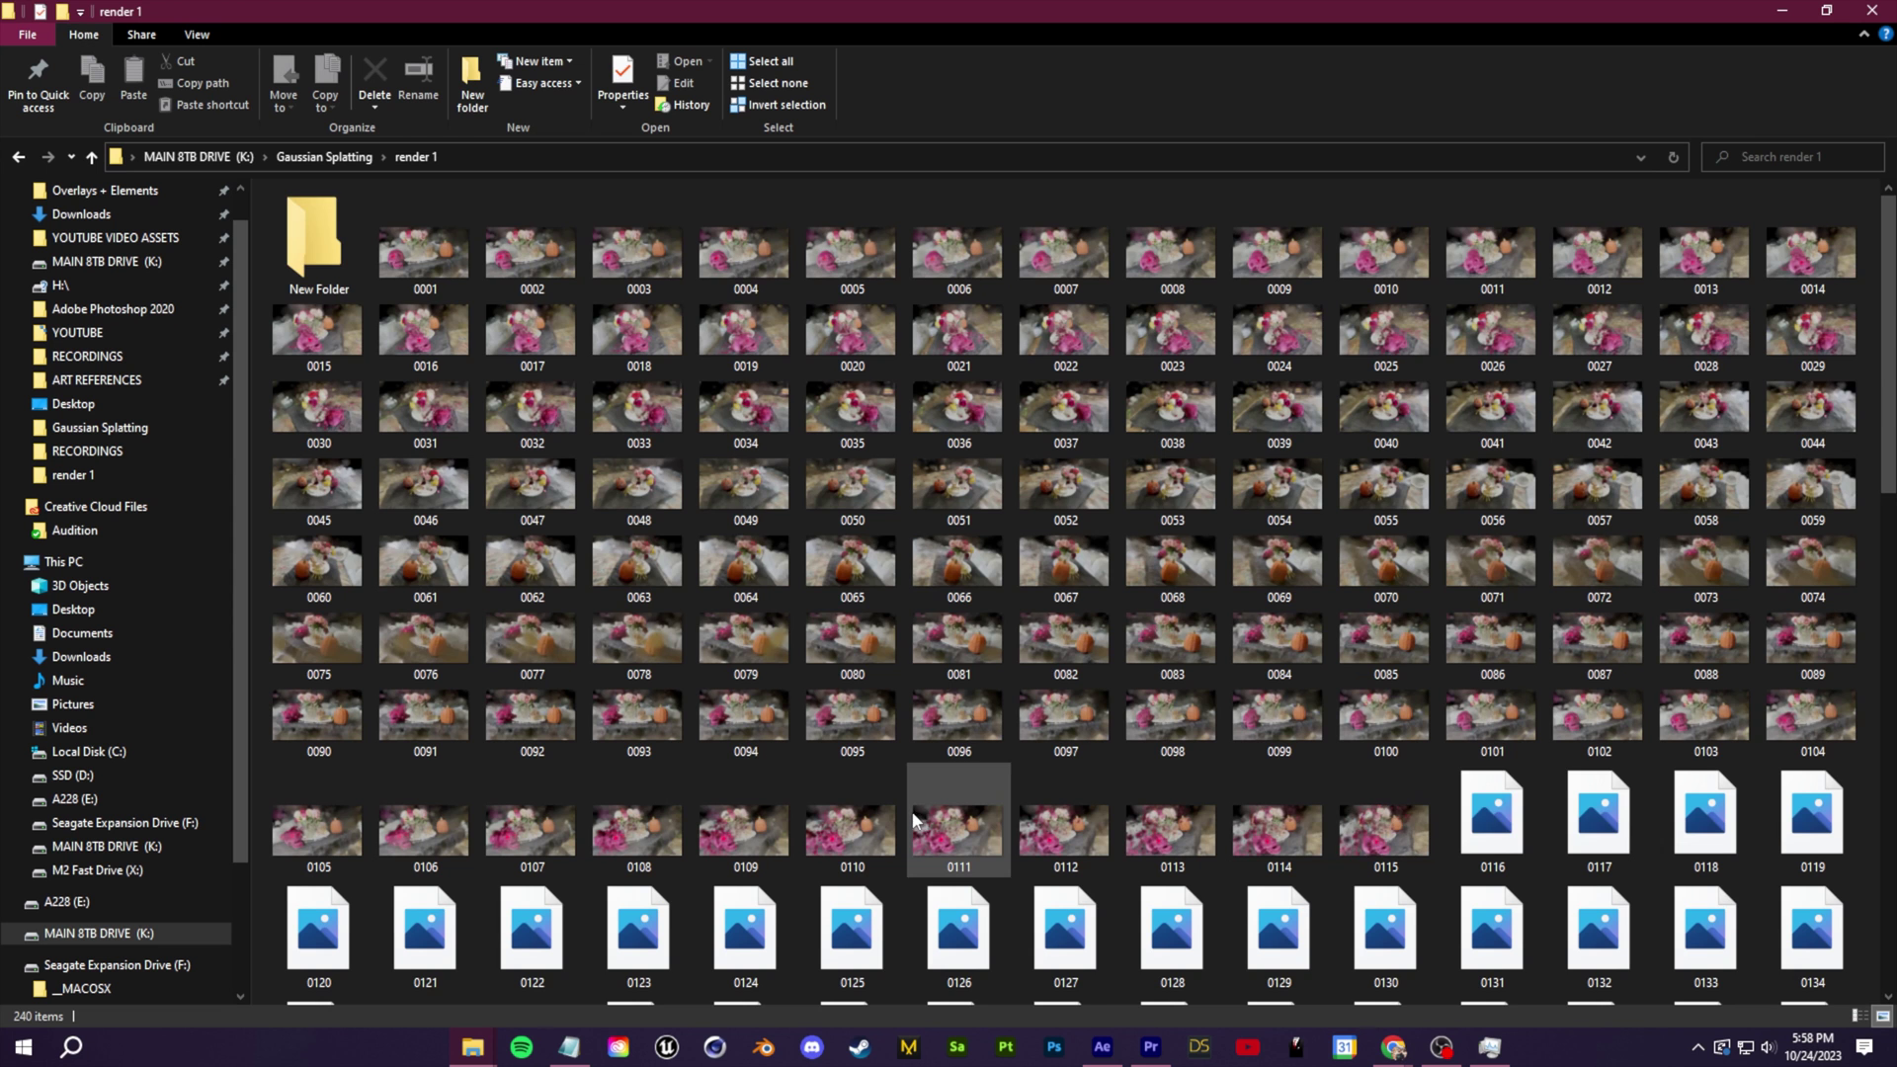
scroll(891, 805, down, 8)
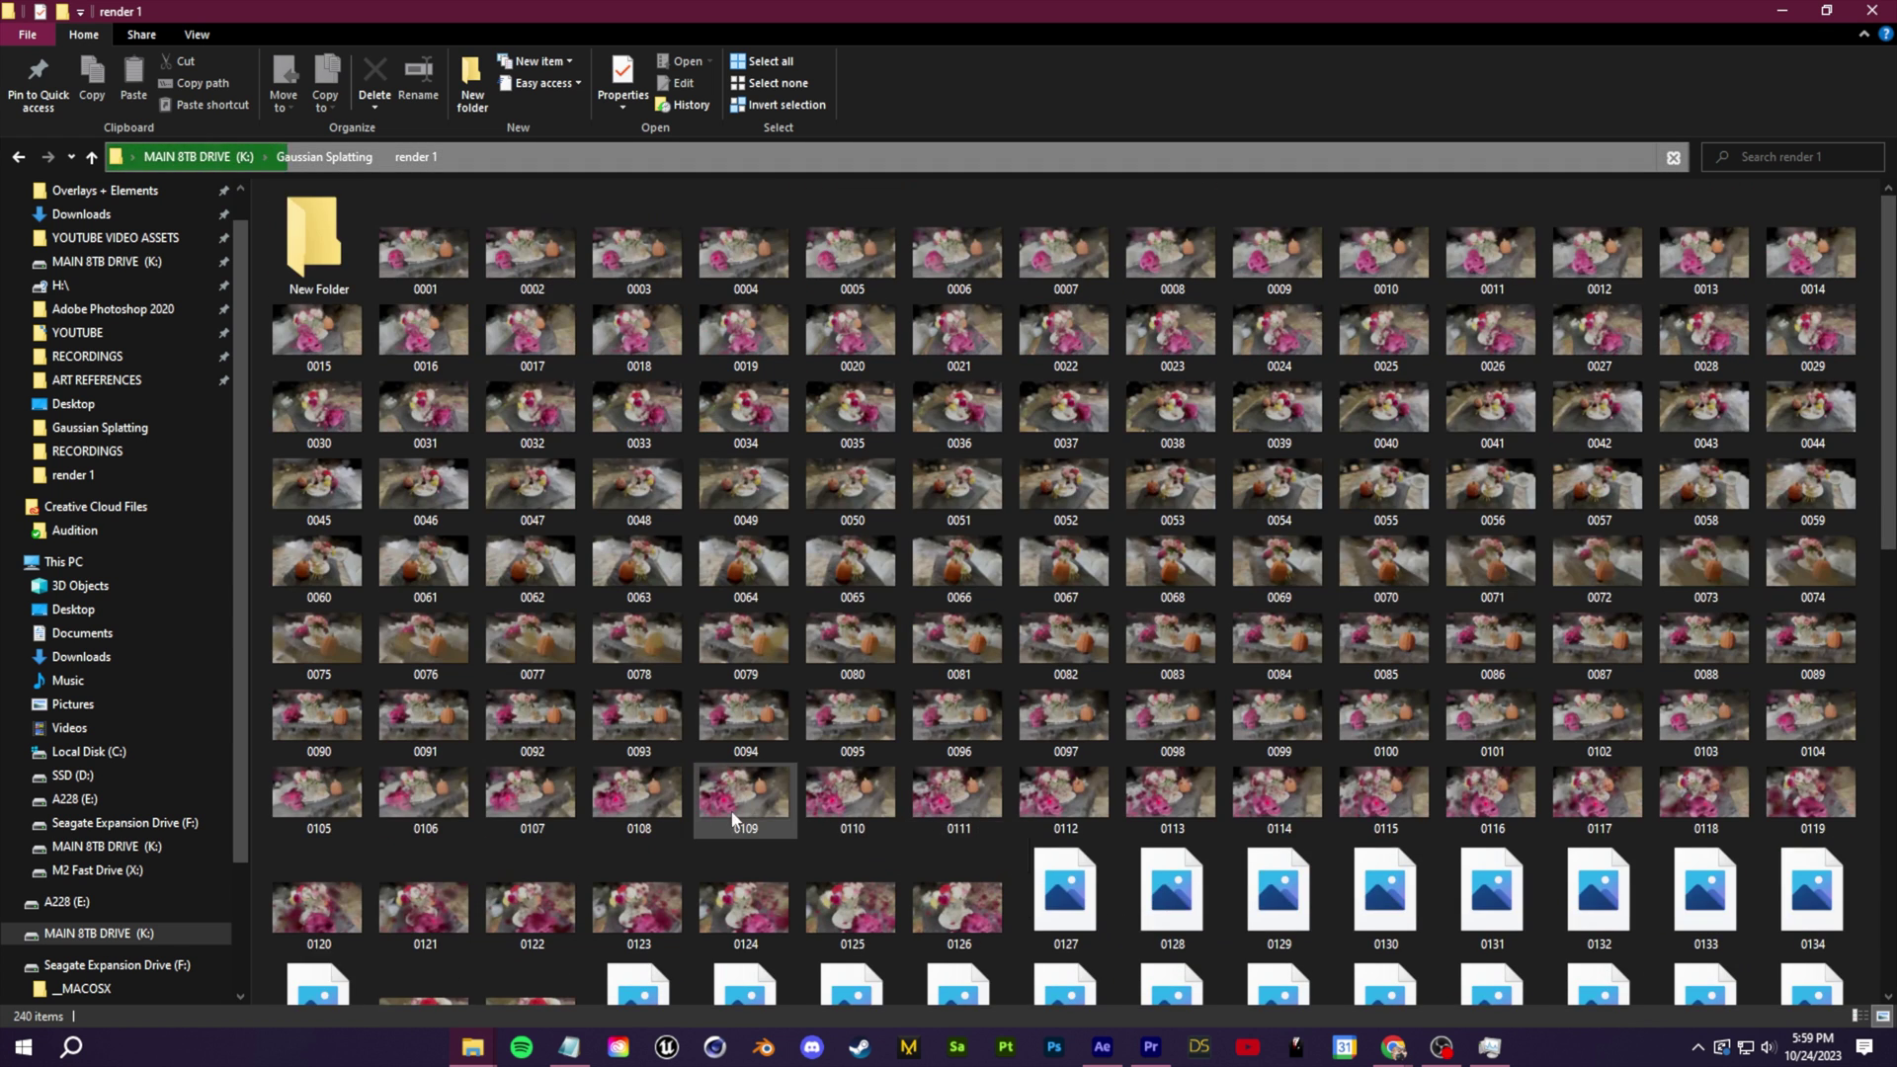
click(1785, 12)
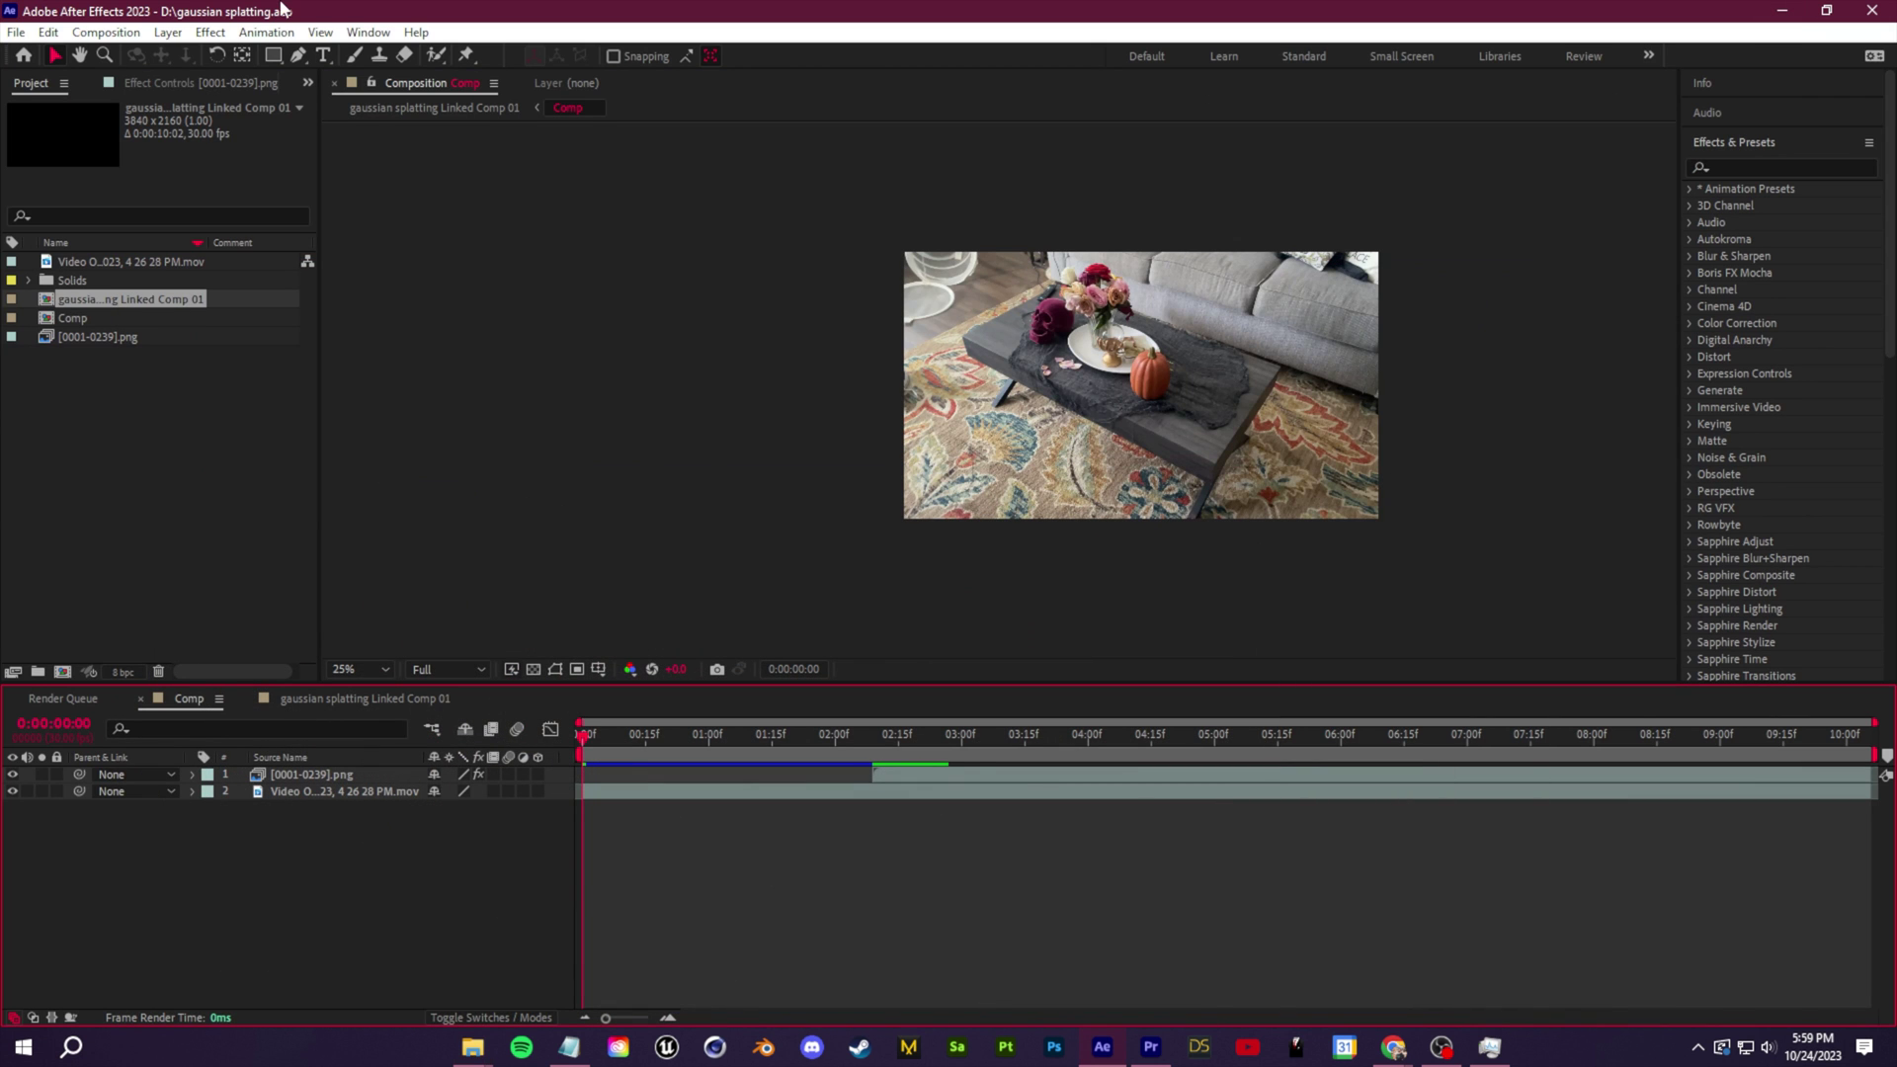
In After Effects, import the render 1 frames as a PNG sequence starting from 0001
right_click(98, 439)
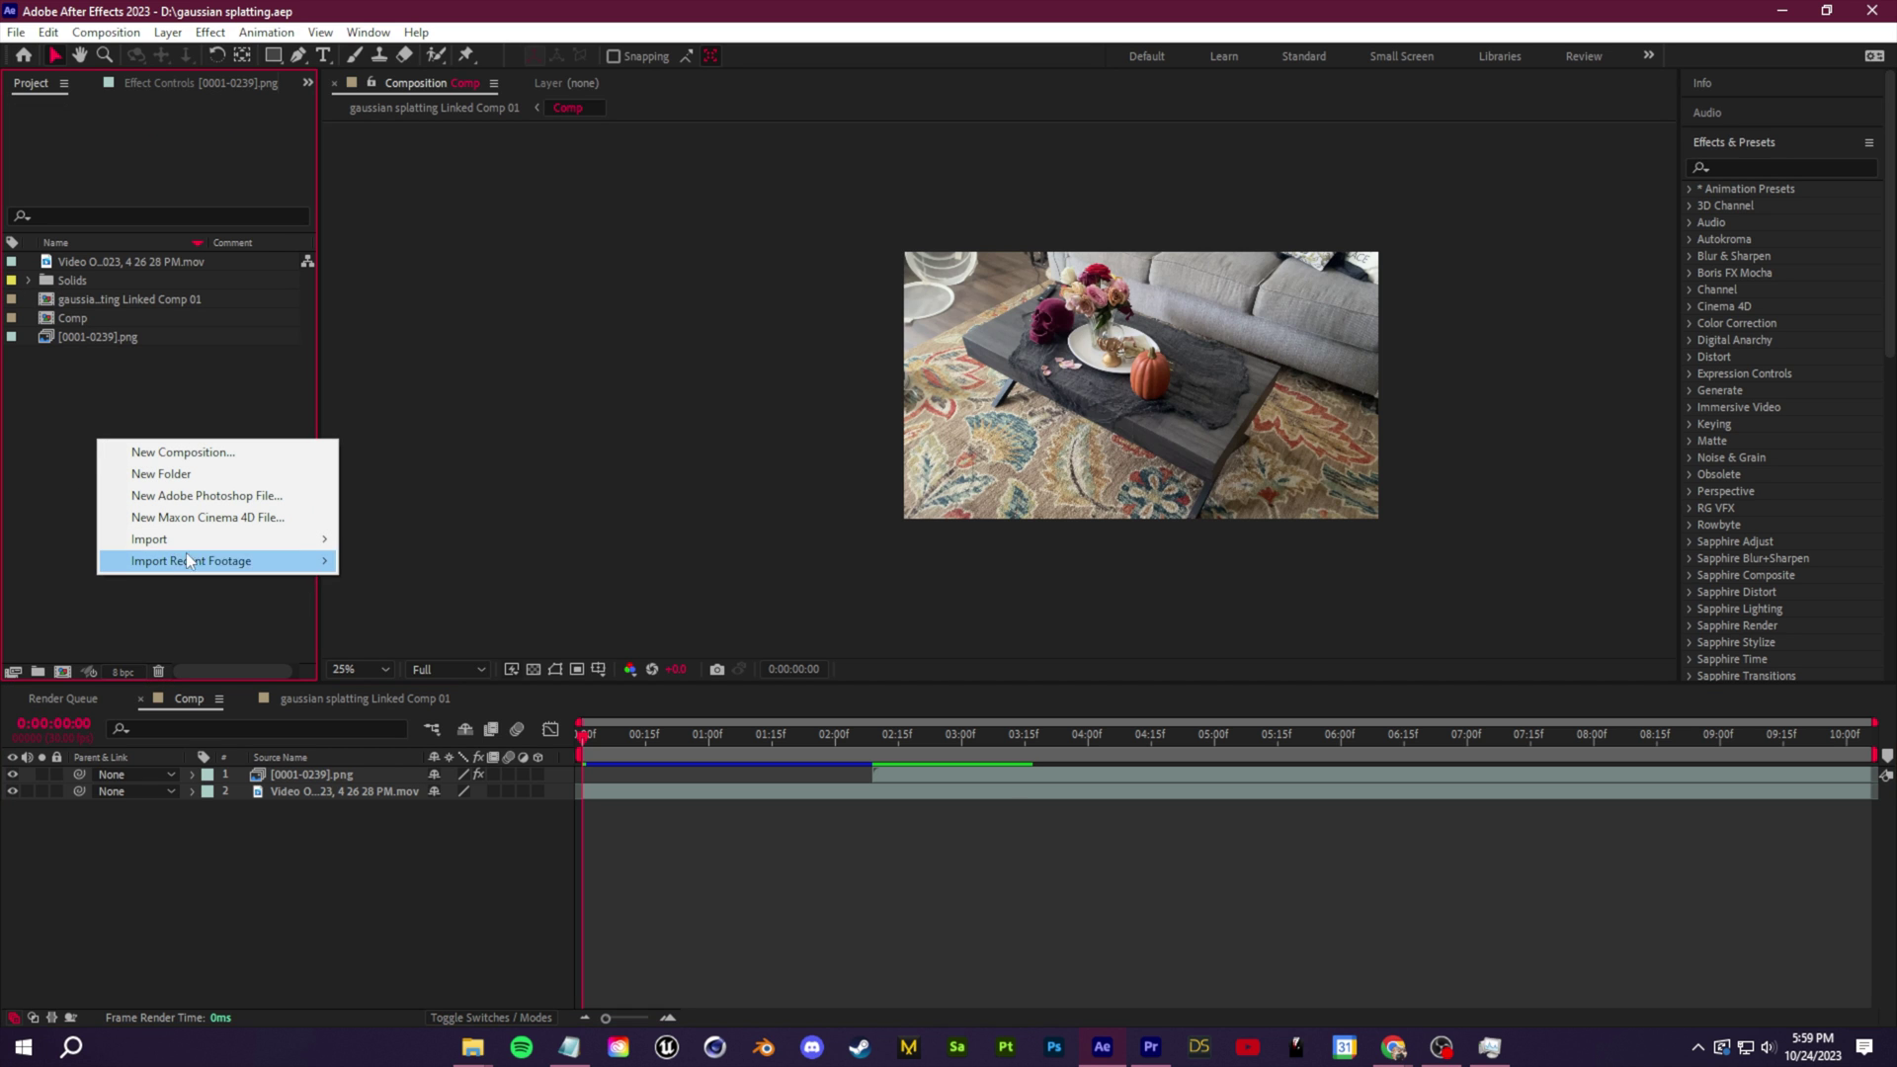
mouse_move(234, 541)
click(538, 562)
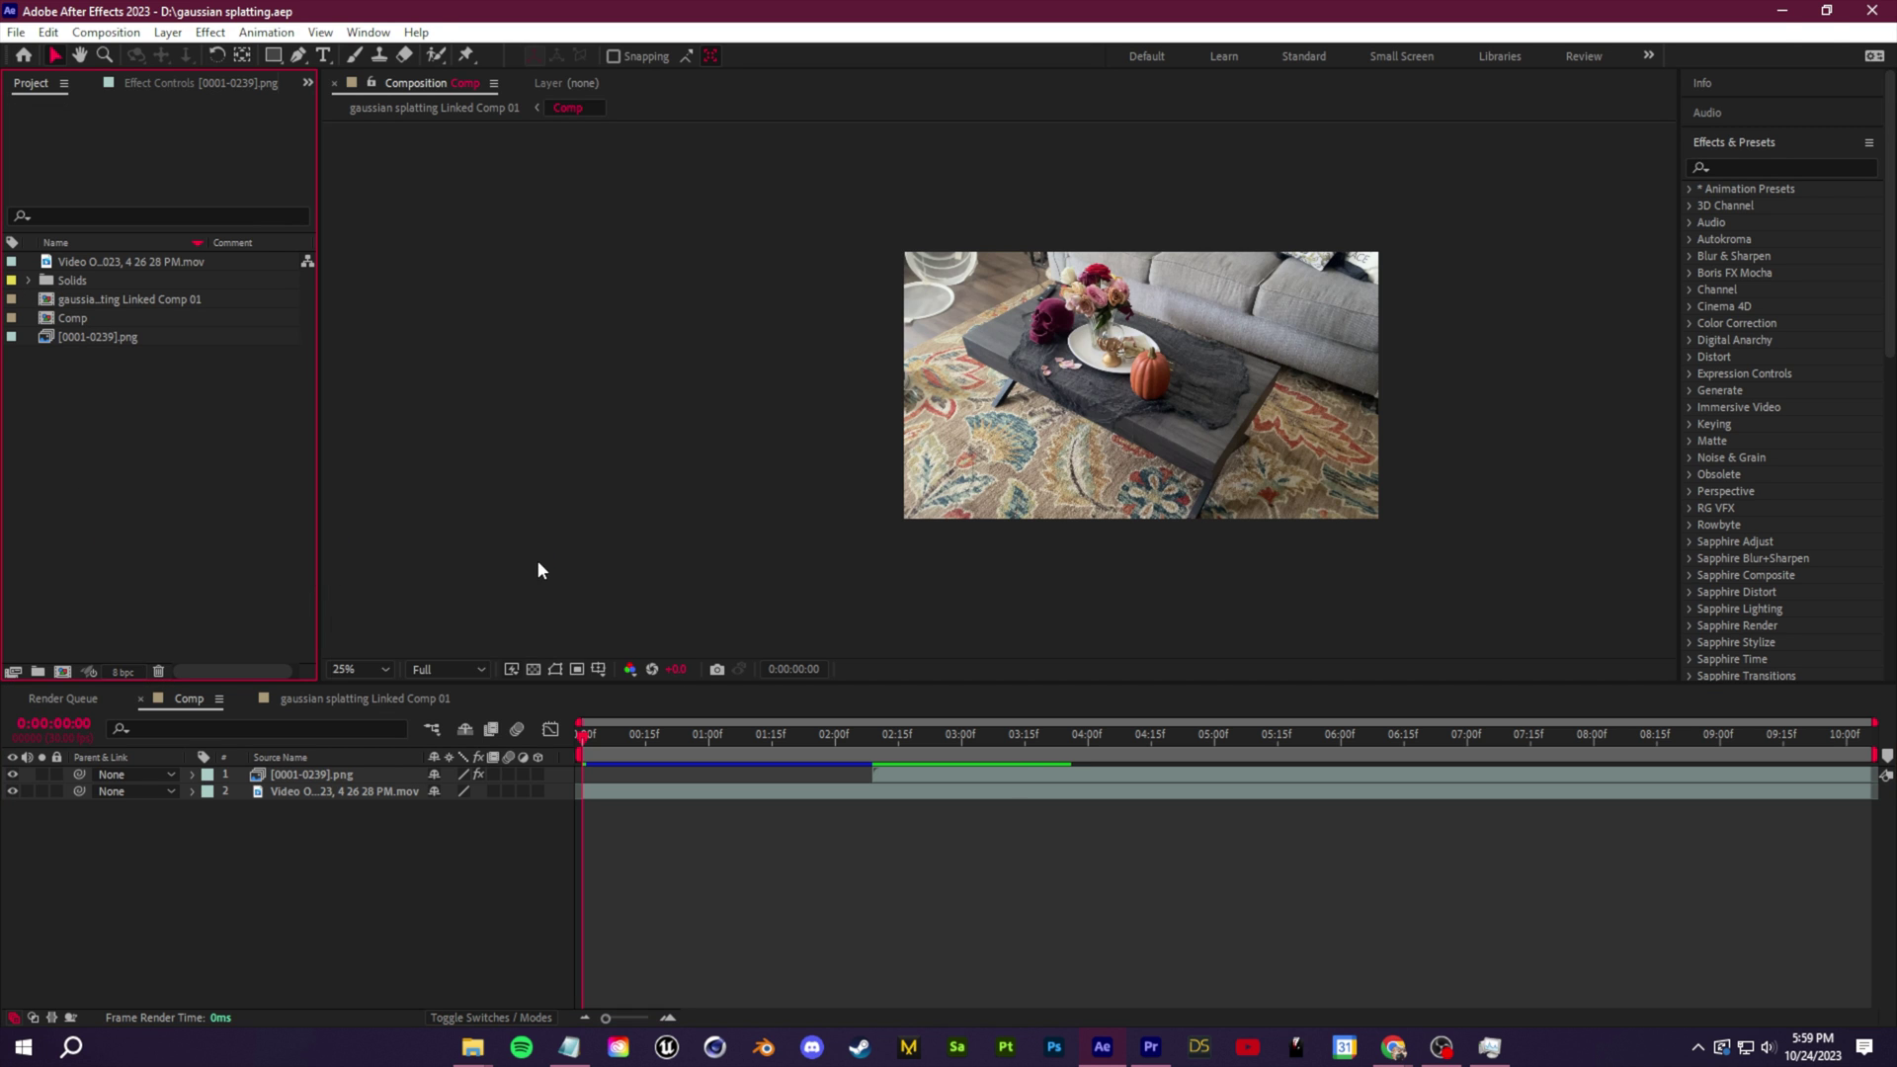
drag(927, 184, 934, 144)
click(342, 228)
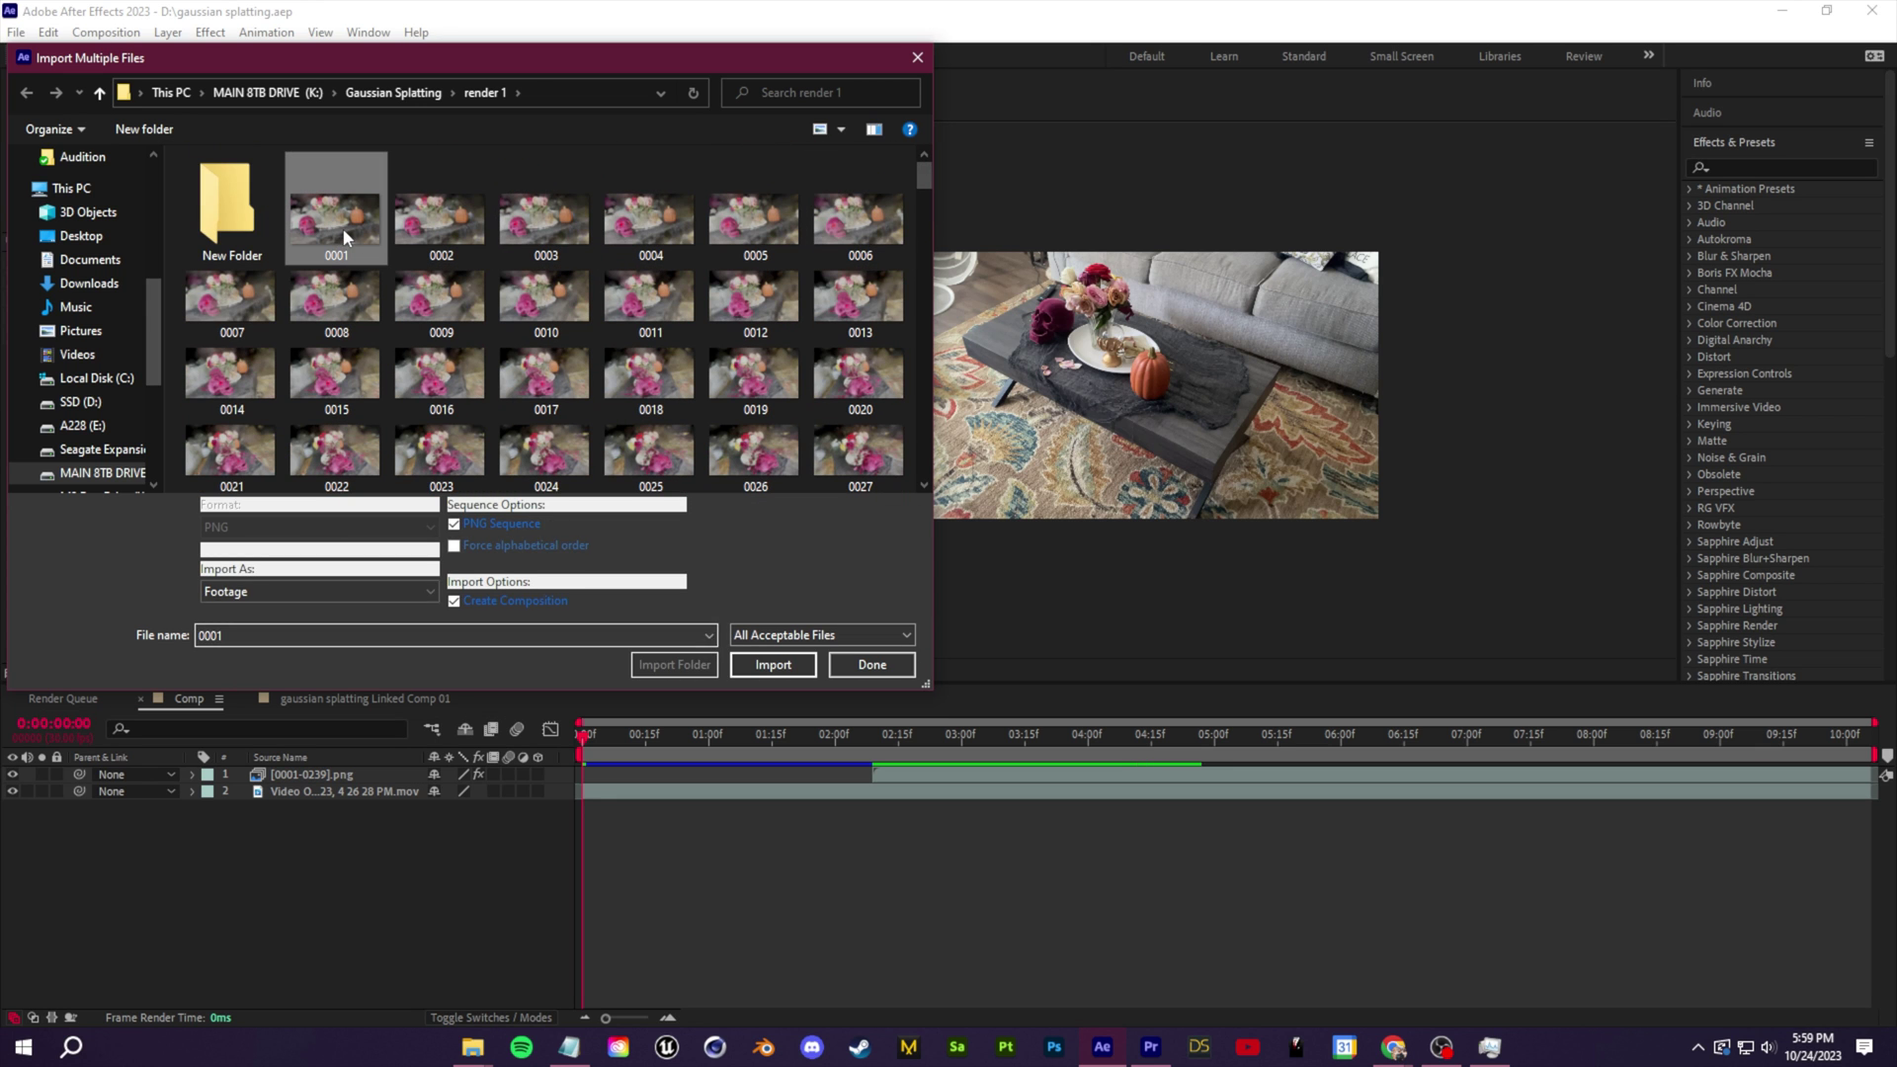
click(781, 675)
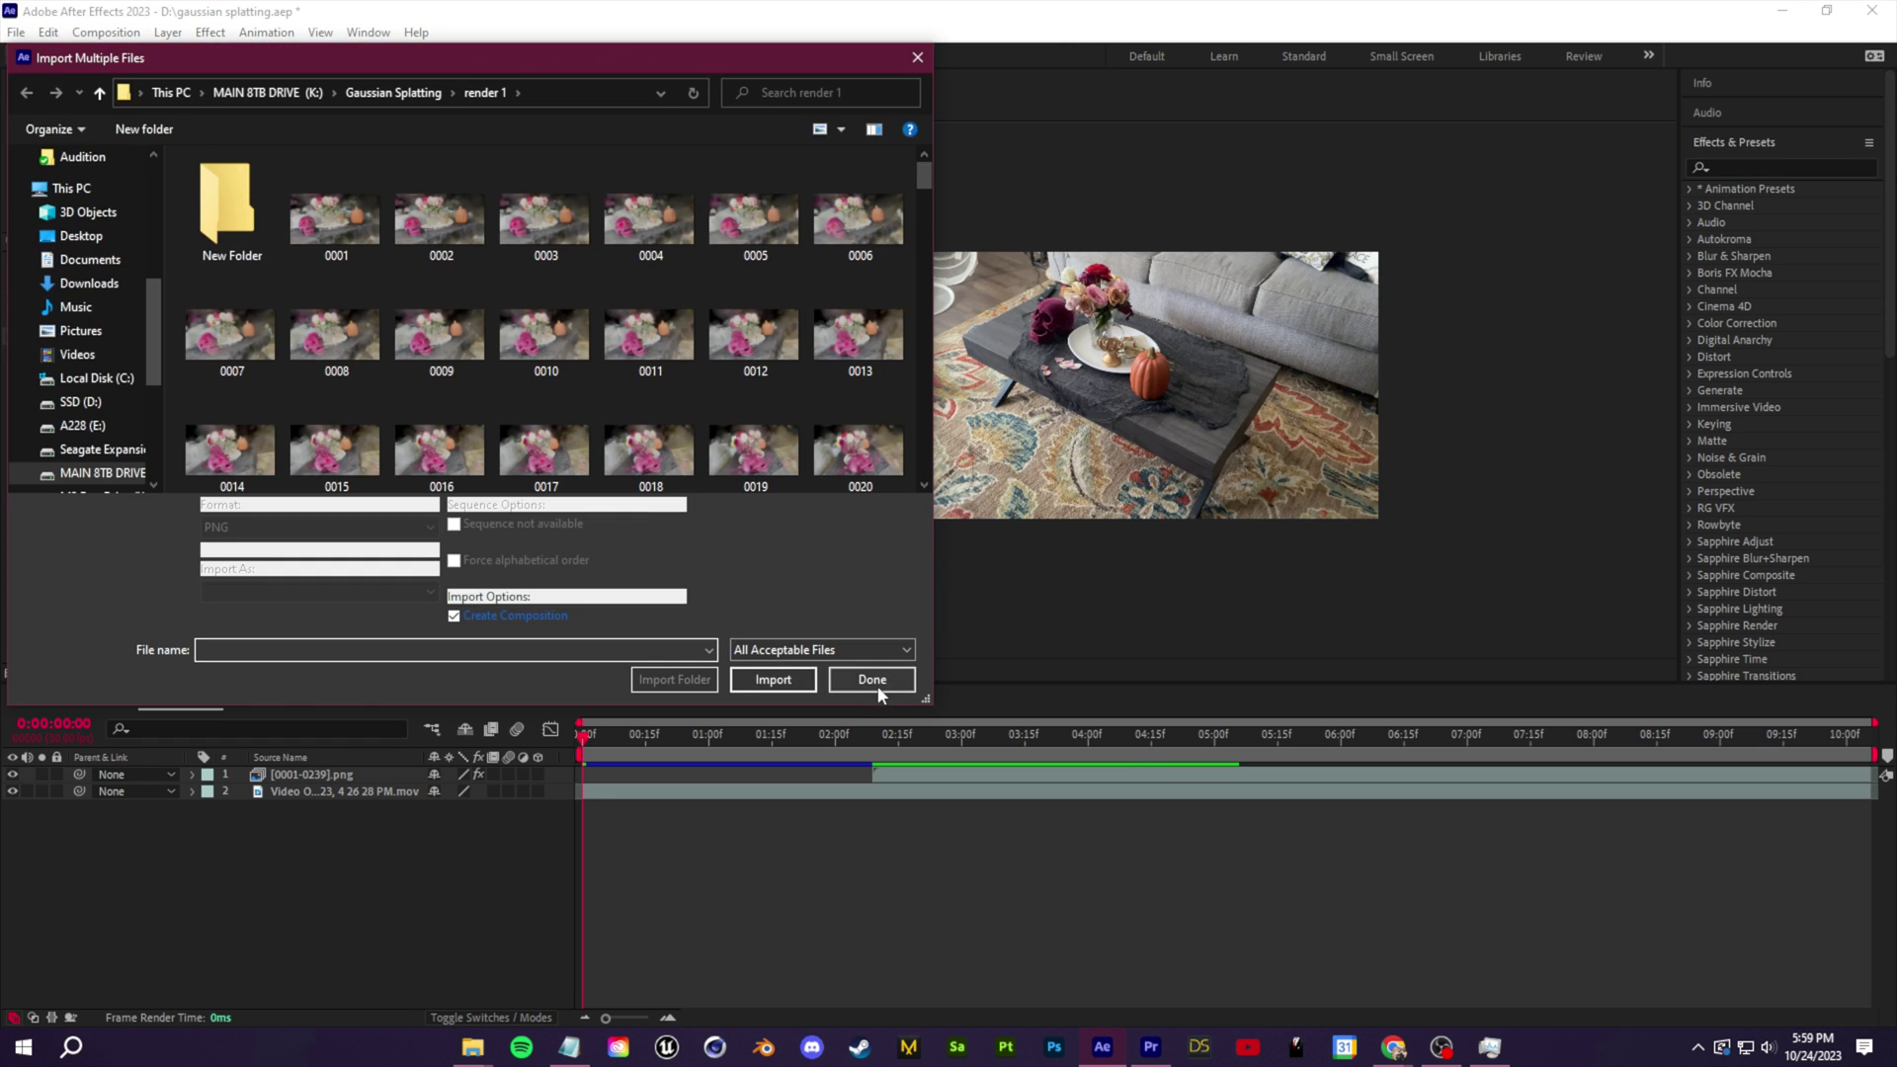
click(874, 677)
Create a composition from the imported PNG sequence, preview it and return the playhead to the start
drag(97, 355, 63, 672)
key(space)
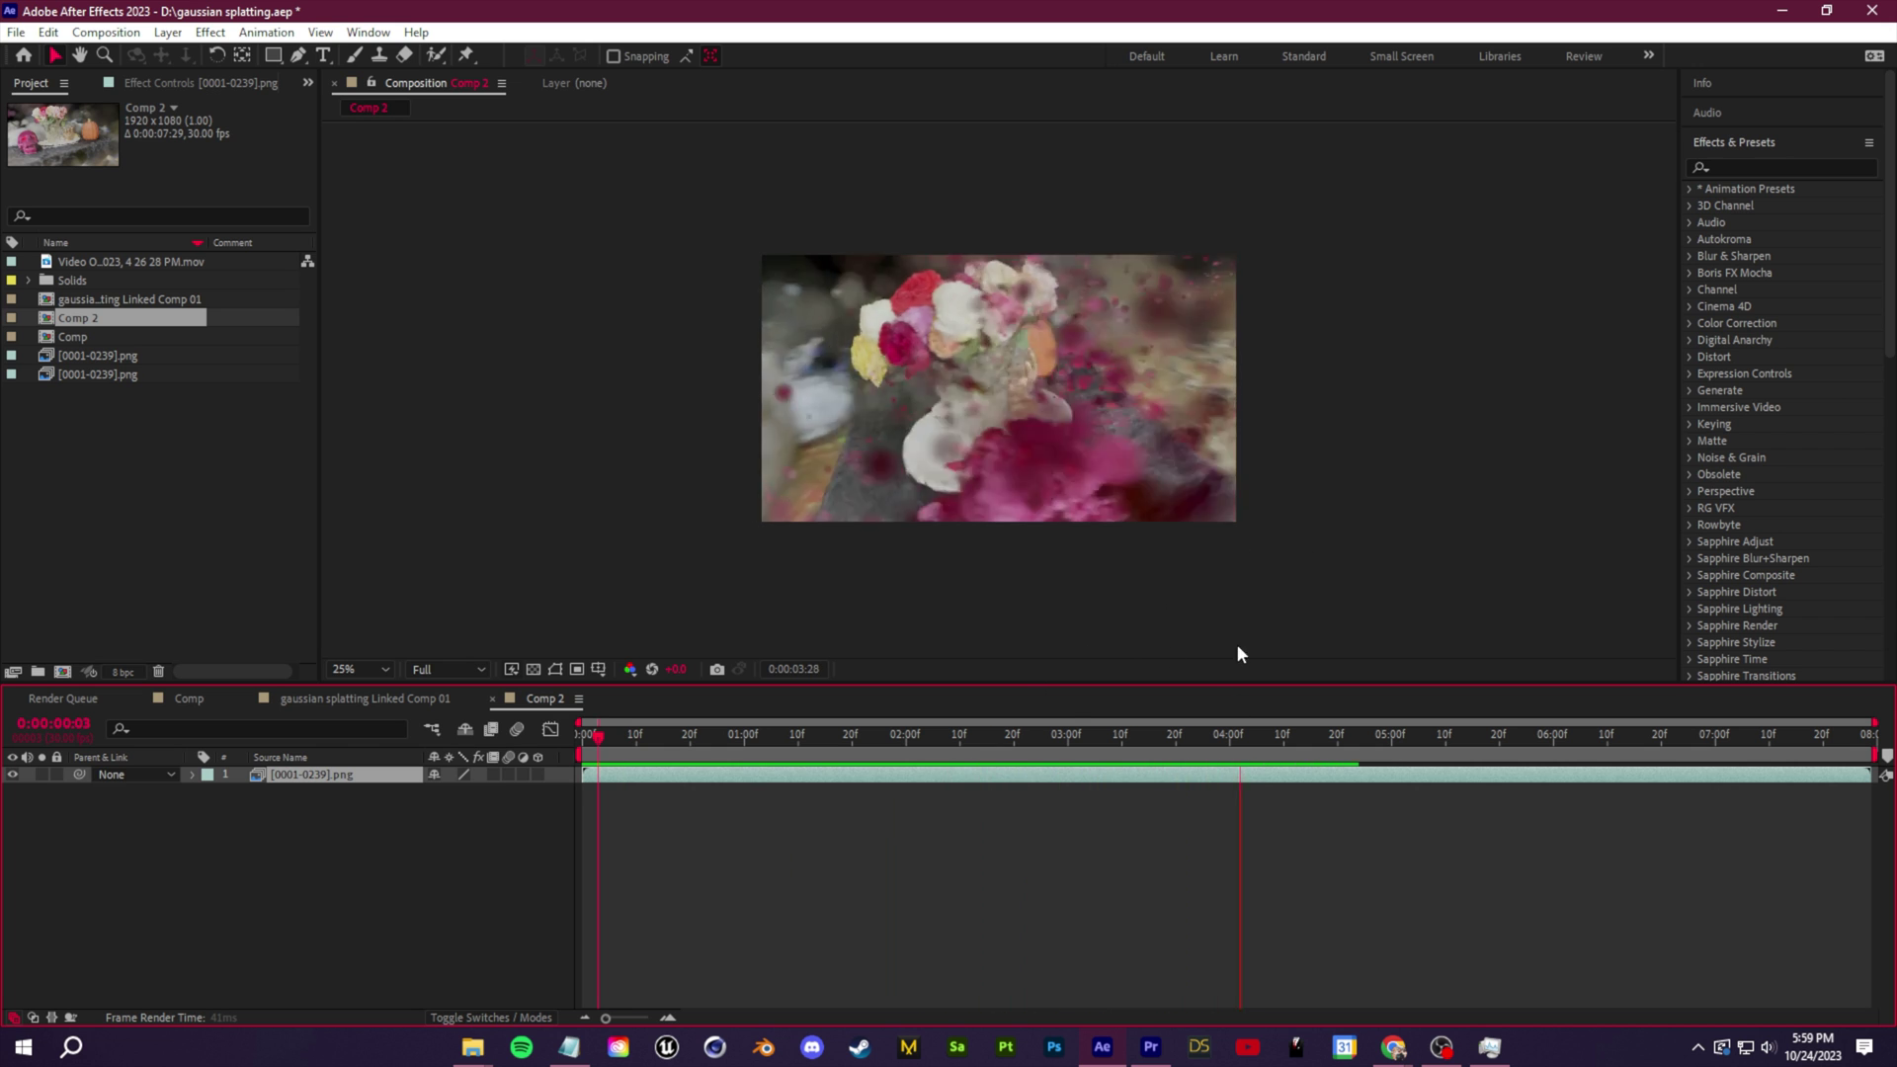
drag(838, 736, 581, 743)
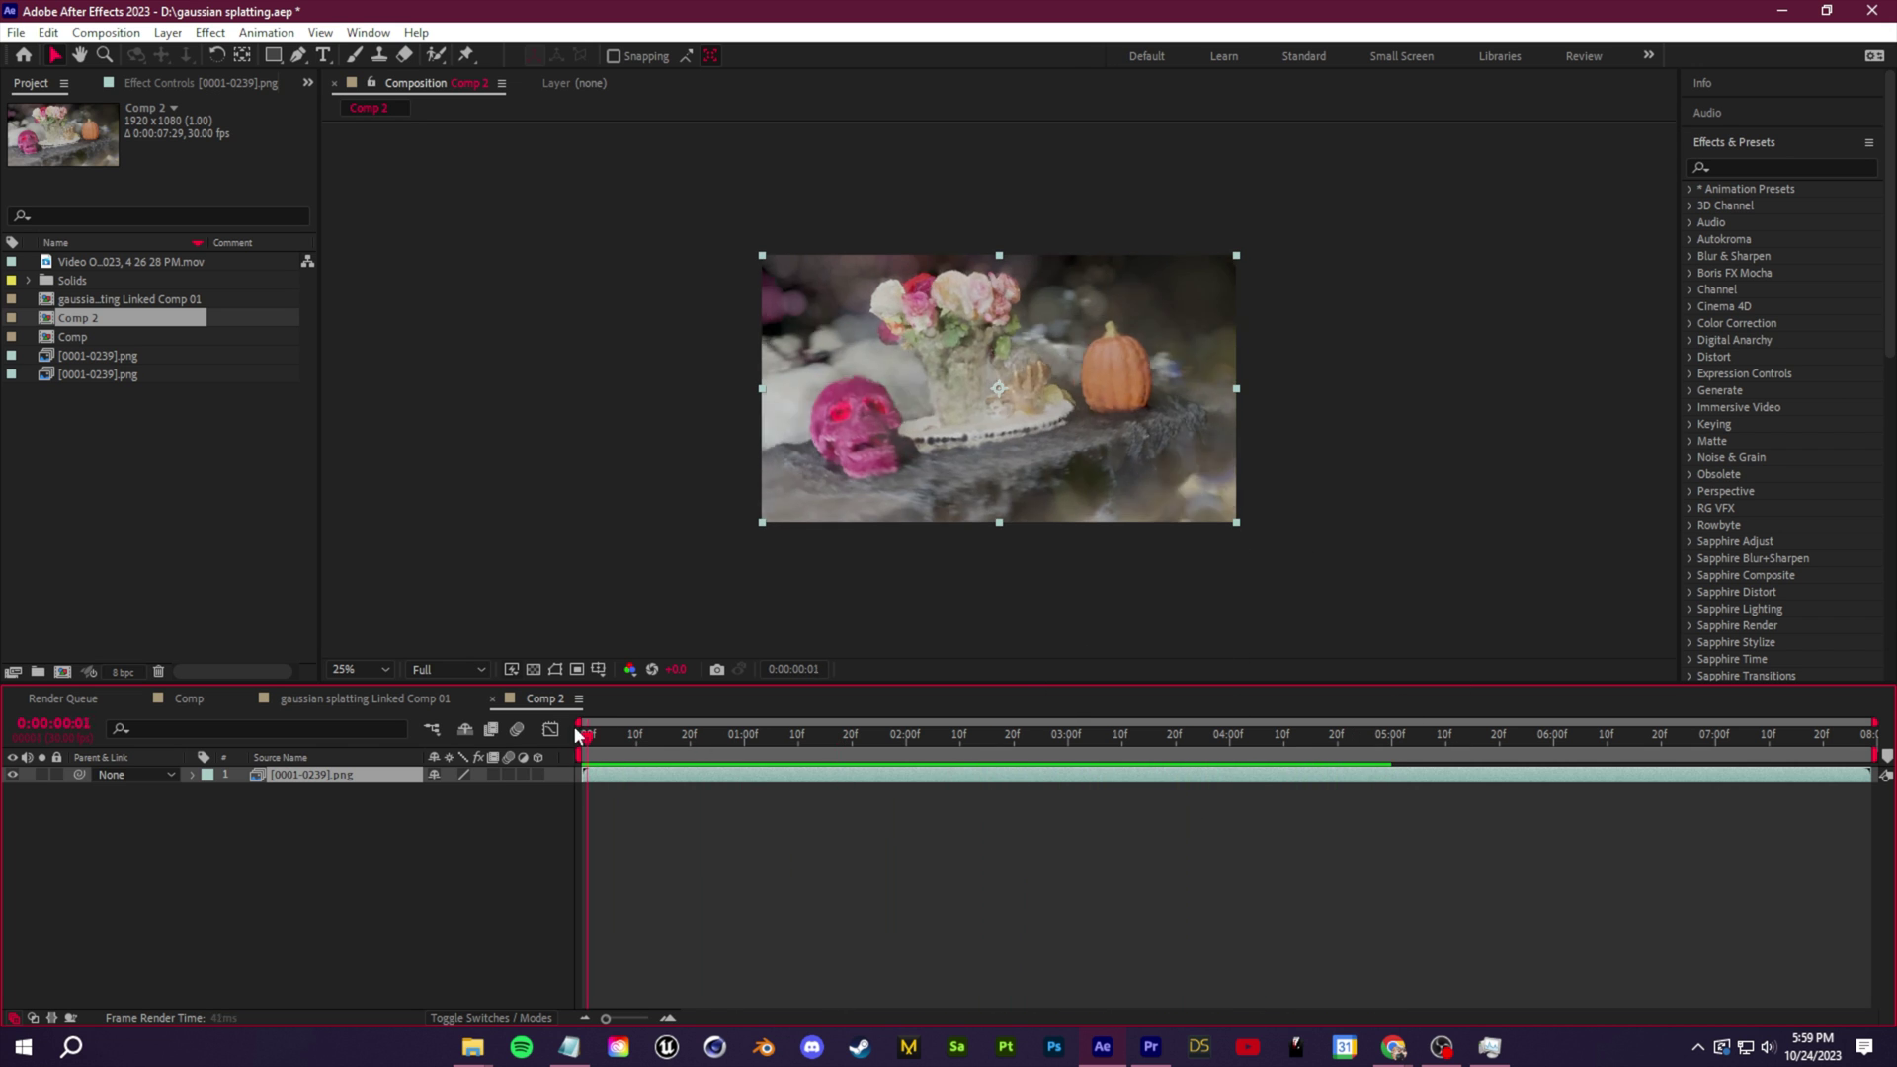
Set Comp 2's duration to 0:00:15:29
click(102, 32)
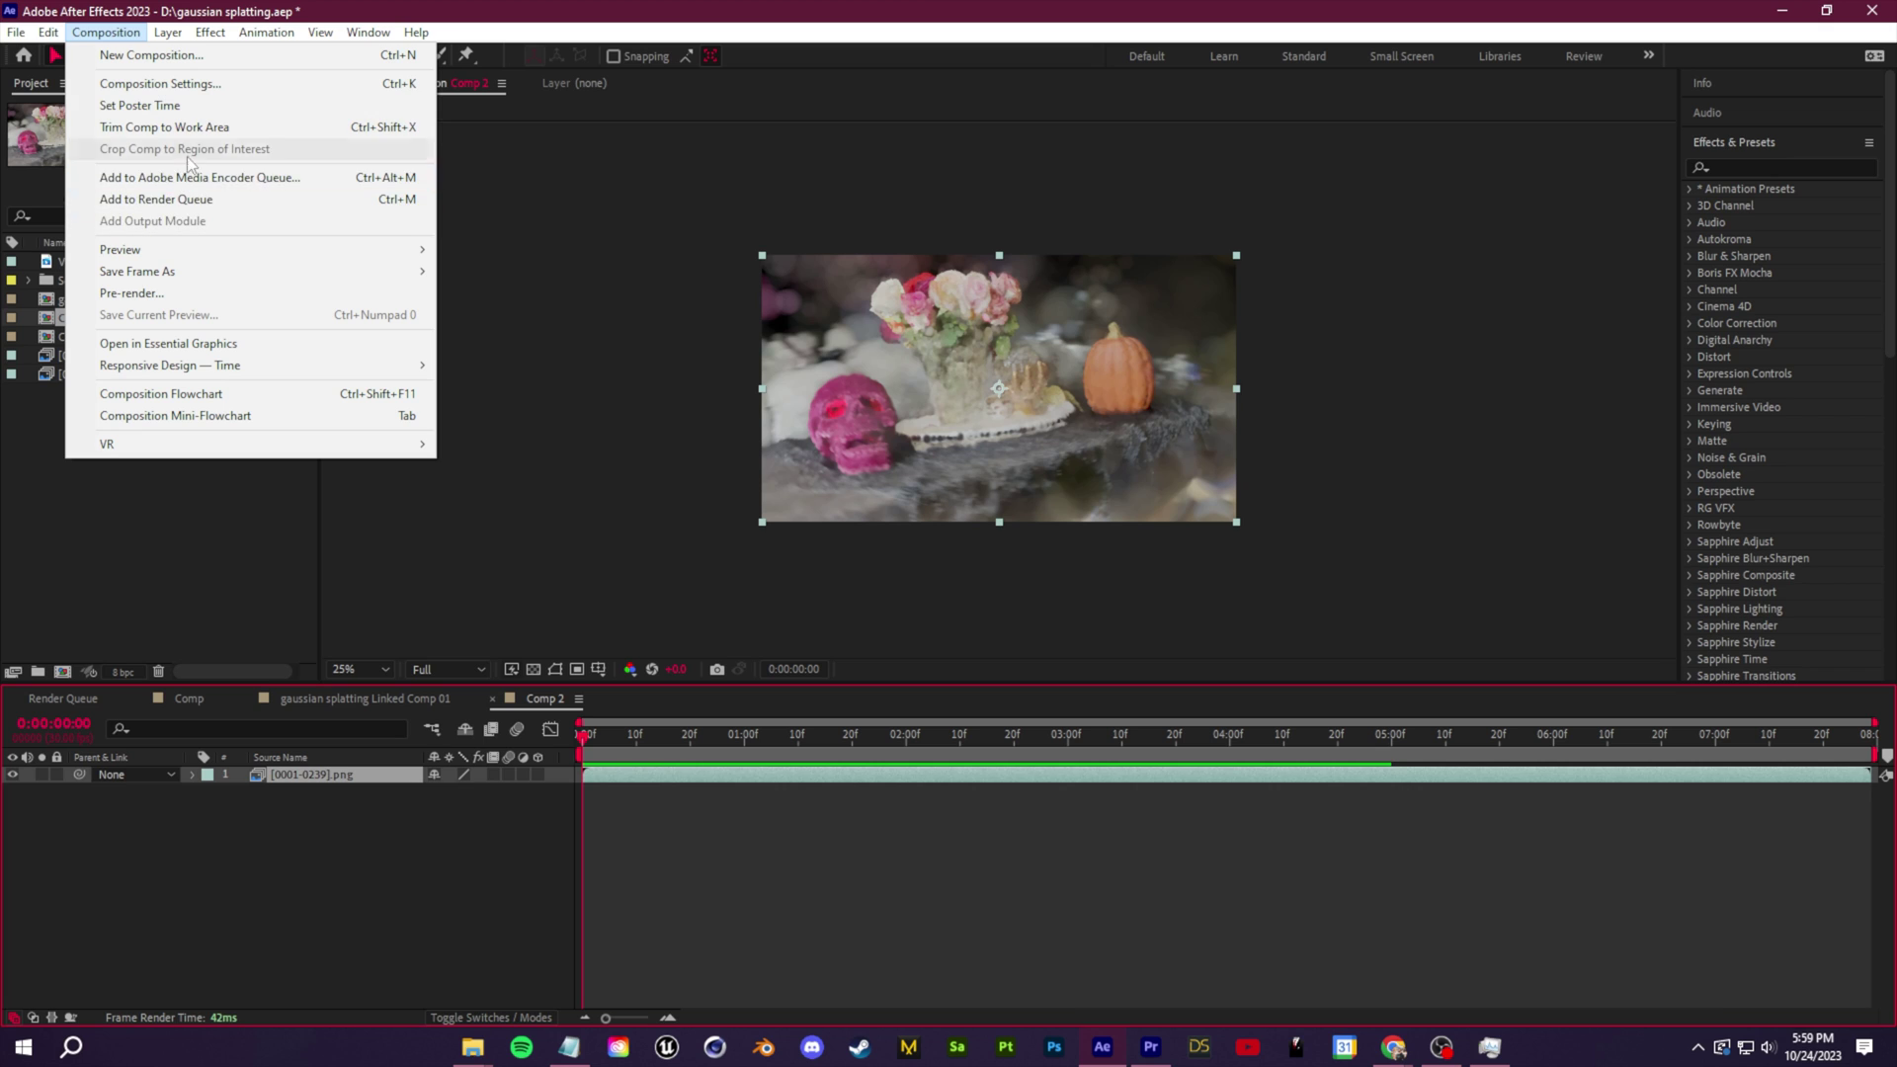
click(160, 83)
click(824, 653)
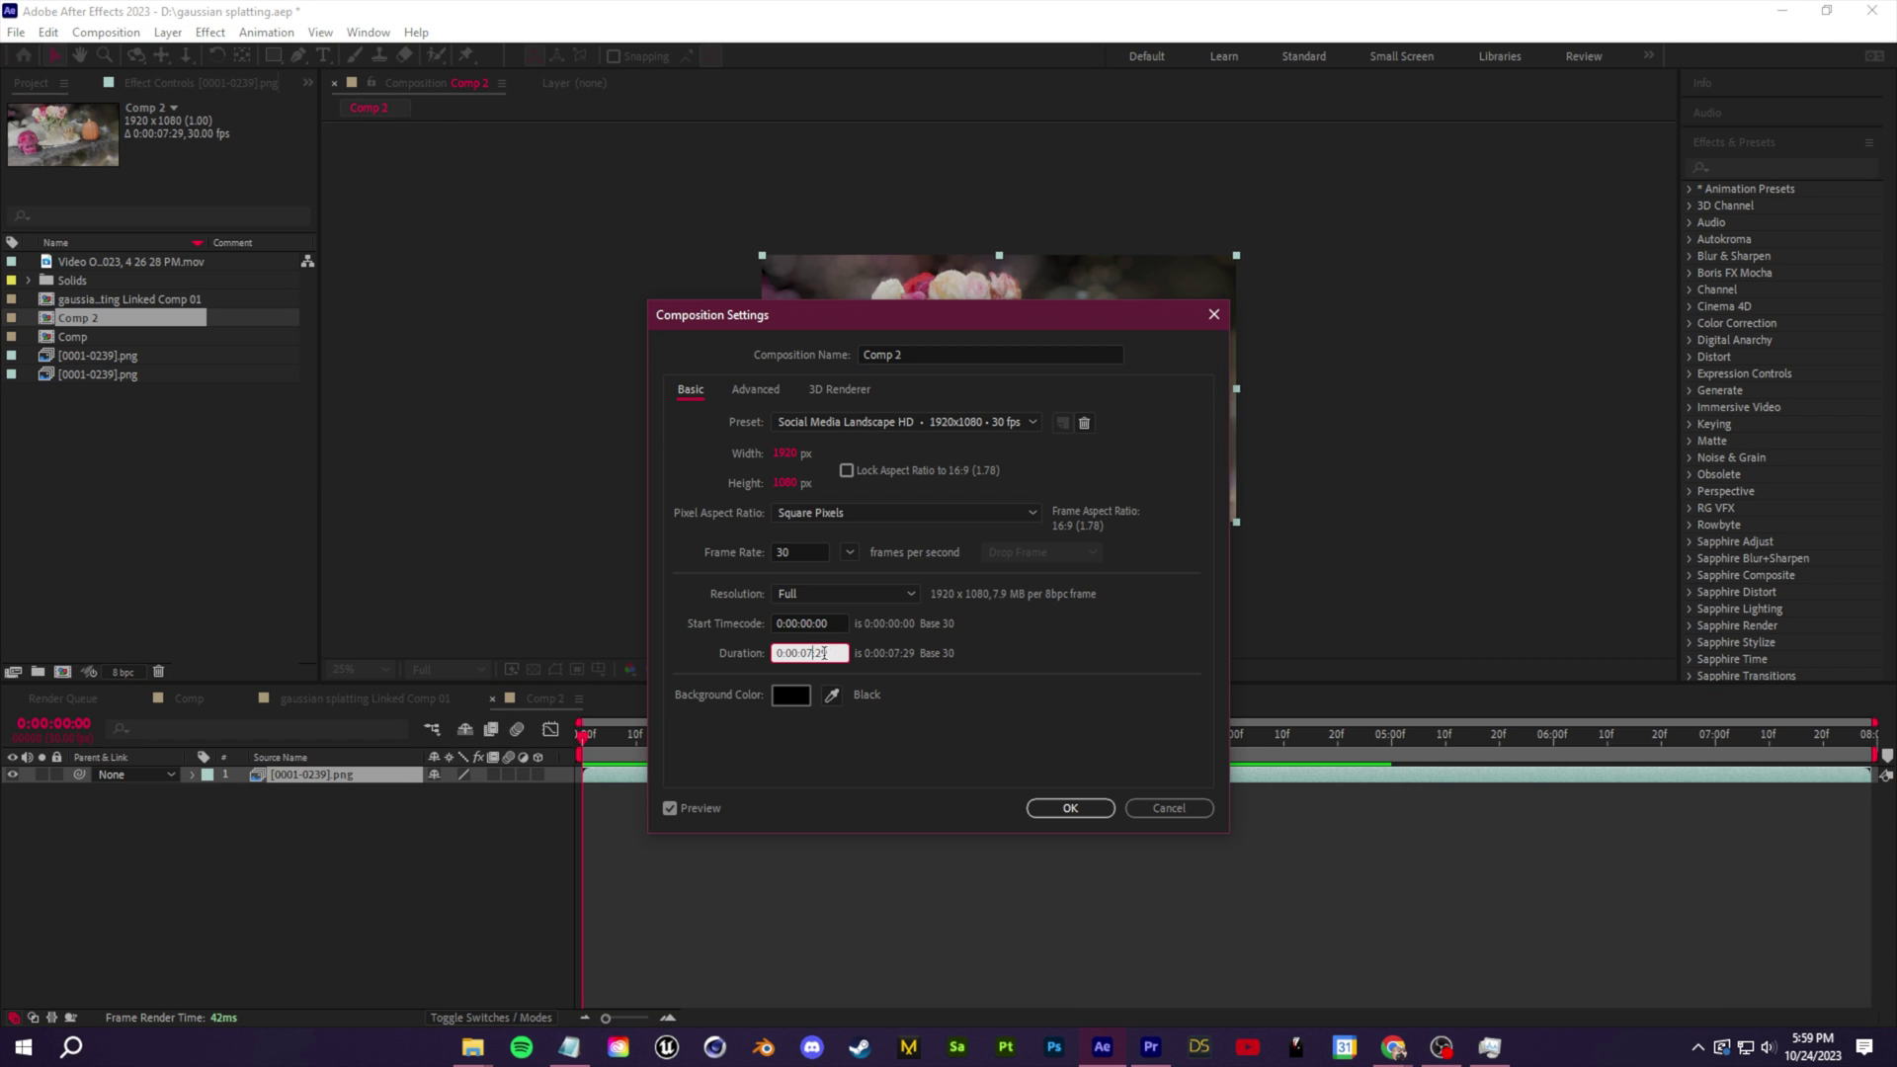
text(2)
text(15)
click(1067, 810)
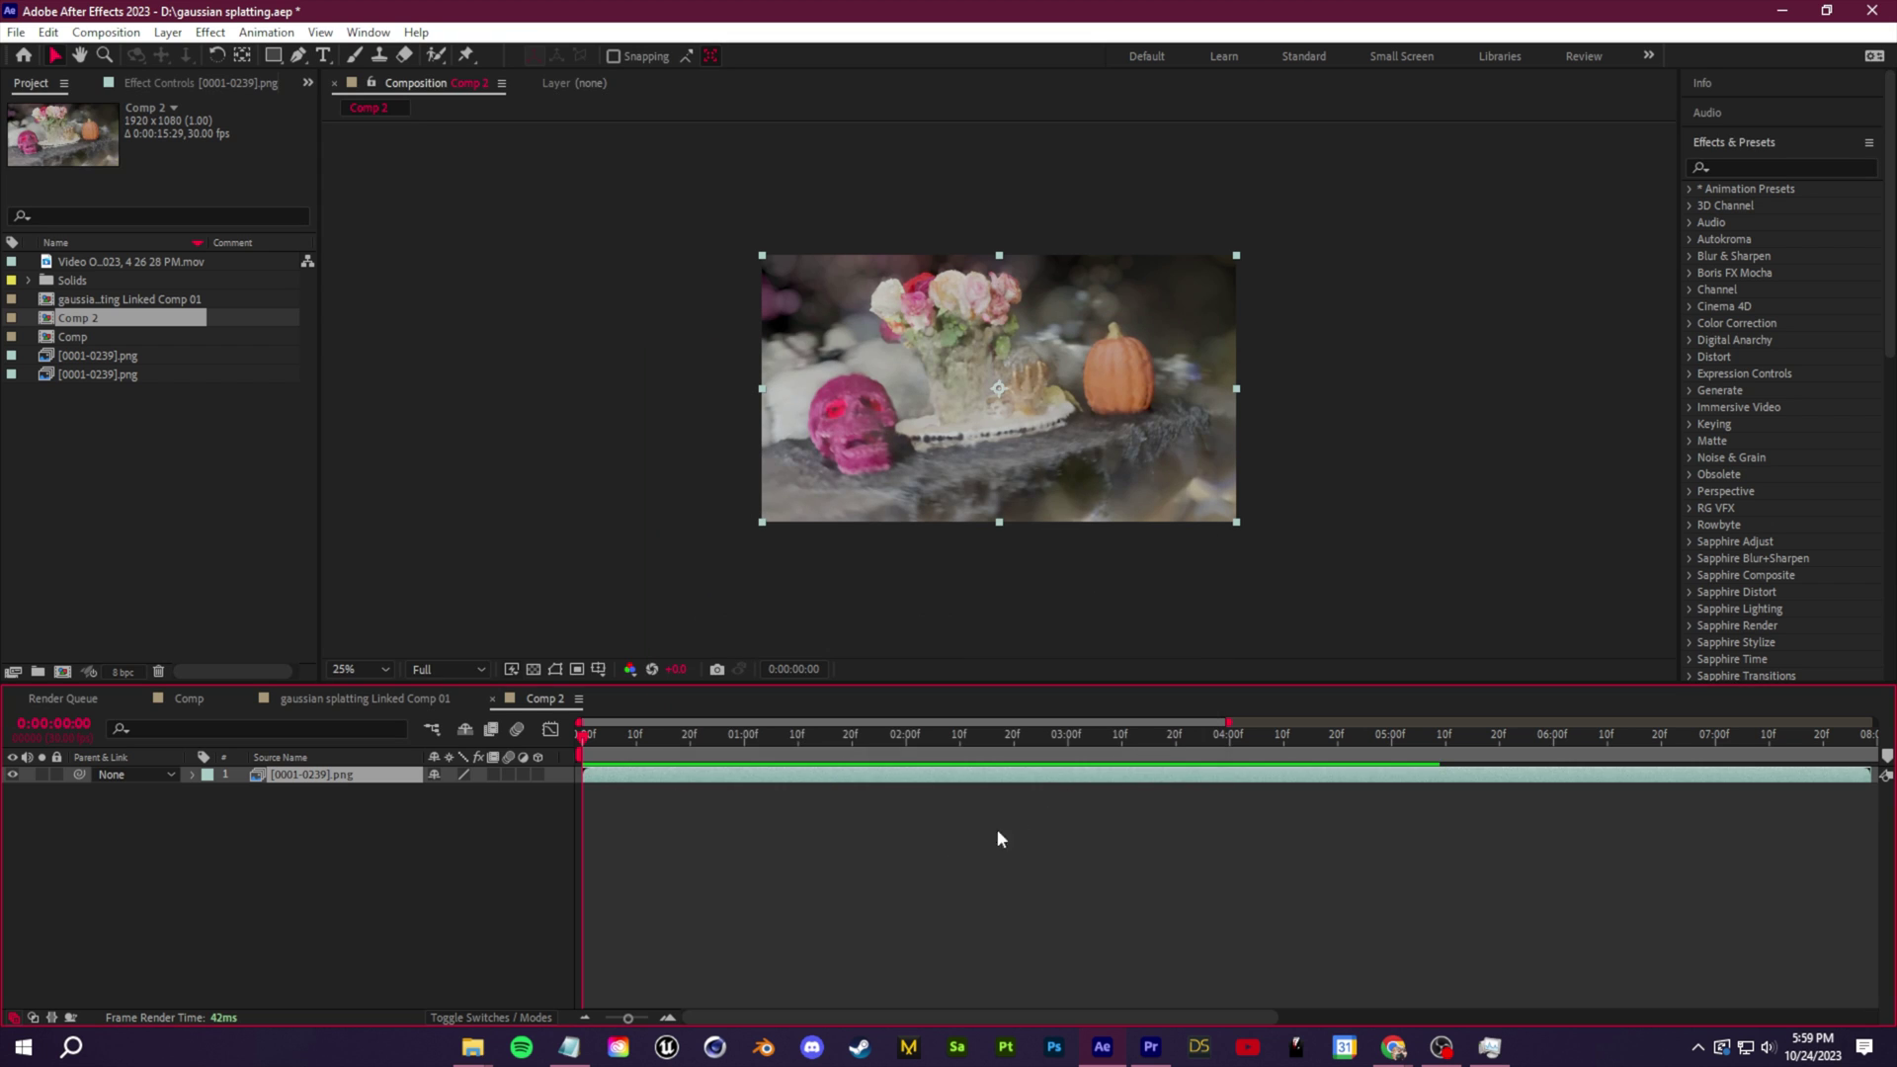
Add the room video, fitted to the composition, beneath the PNG sequence and offset the sequence to start at about 1 second
drag(623, 784, 1100, 790)
drag(98, 266, 420, 802)
right_click(392, 798)
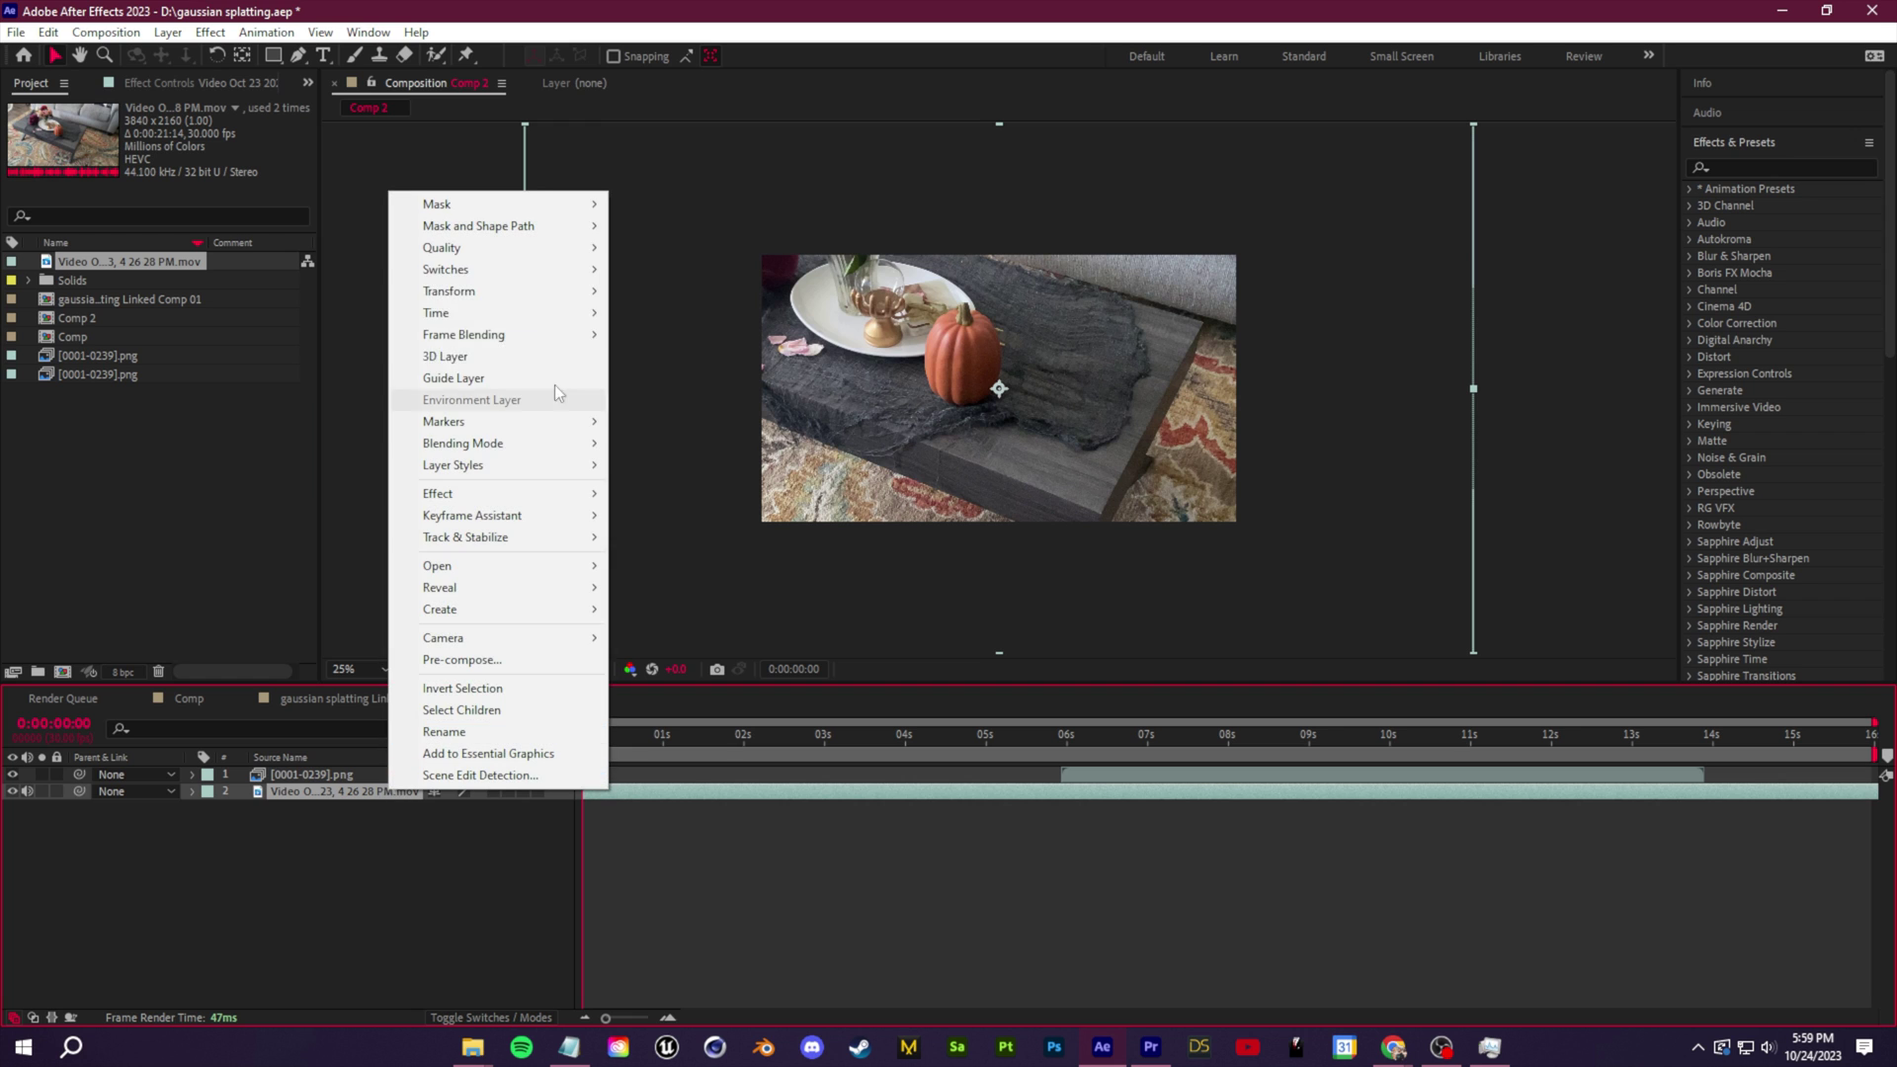
click(692, 528)
drag(1056, 784, 748, 760)
In Premiere Pro, create a Transparent Video and place it on track V2 from the start, extending it to about 5 seconds
click(1150, 1047)
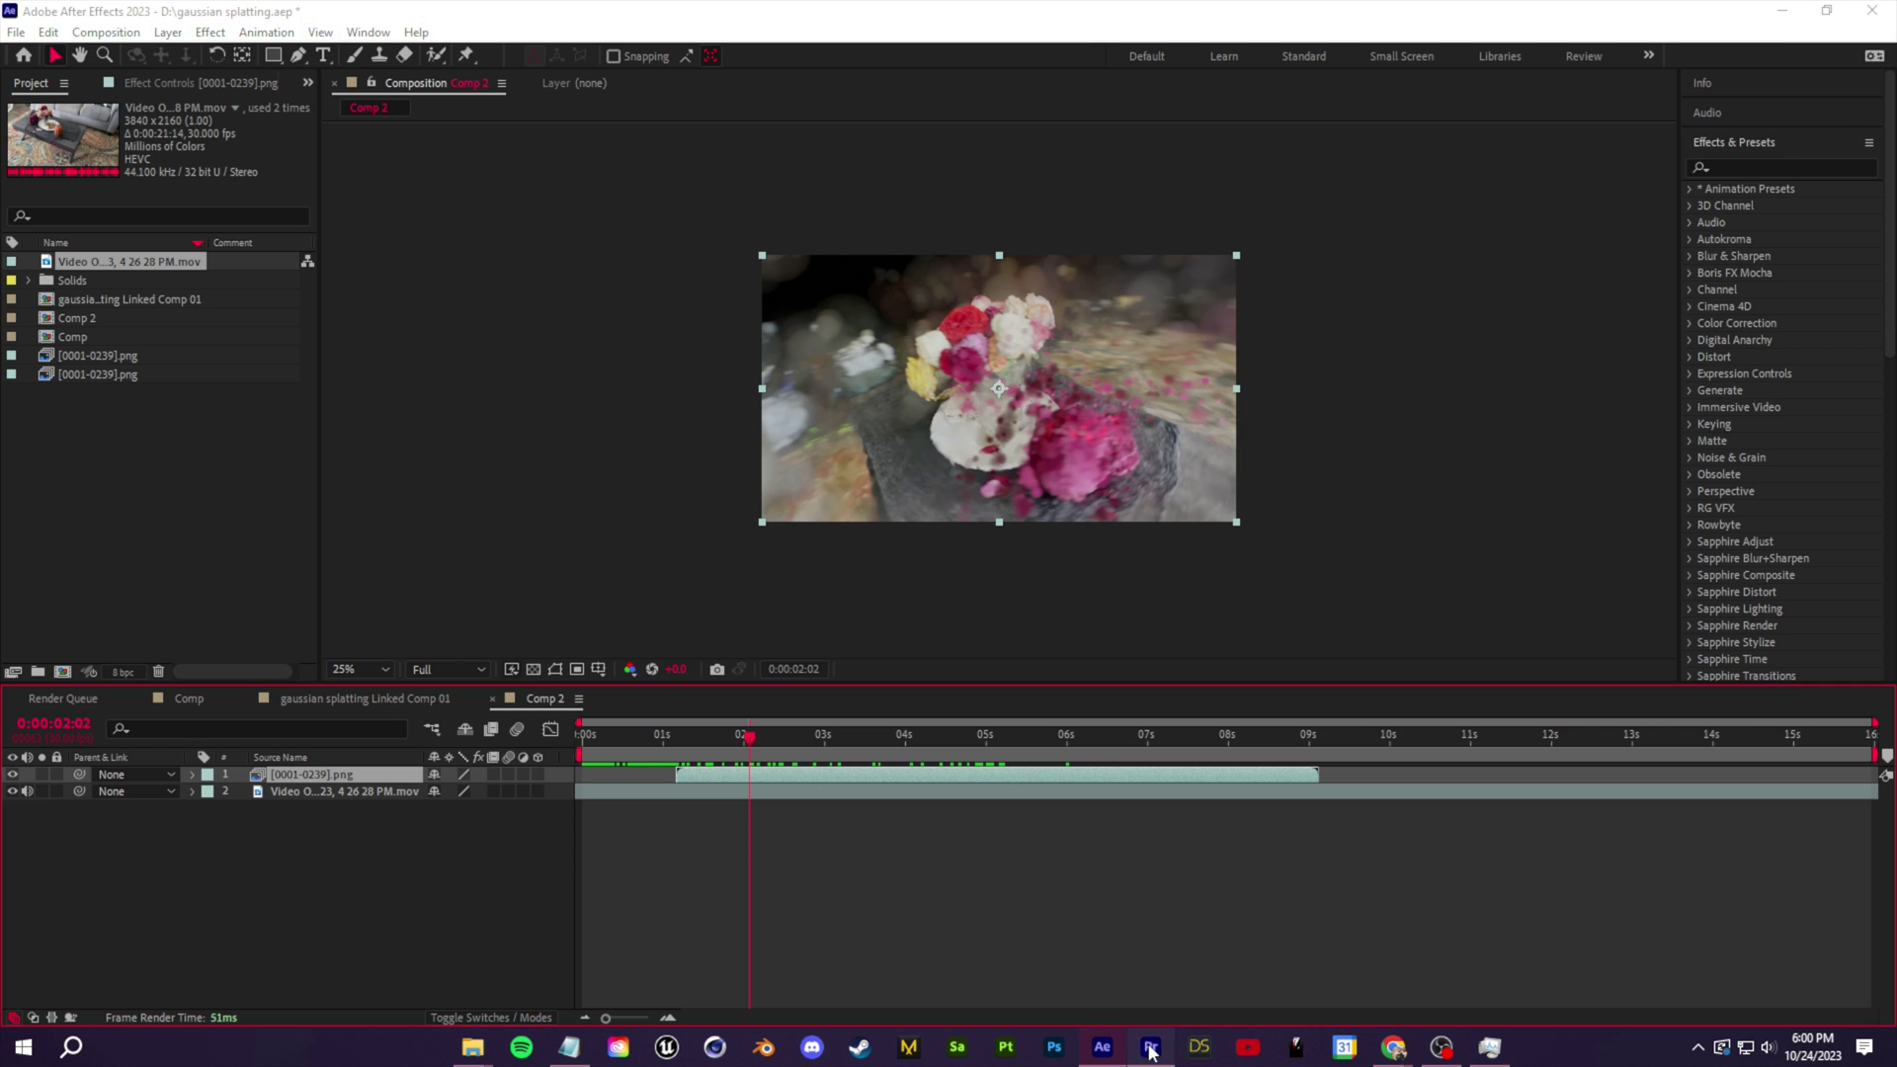
click(1447, 102)
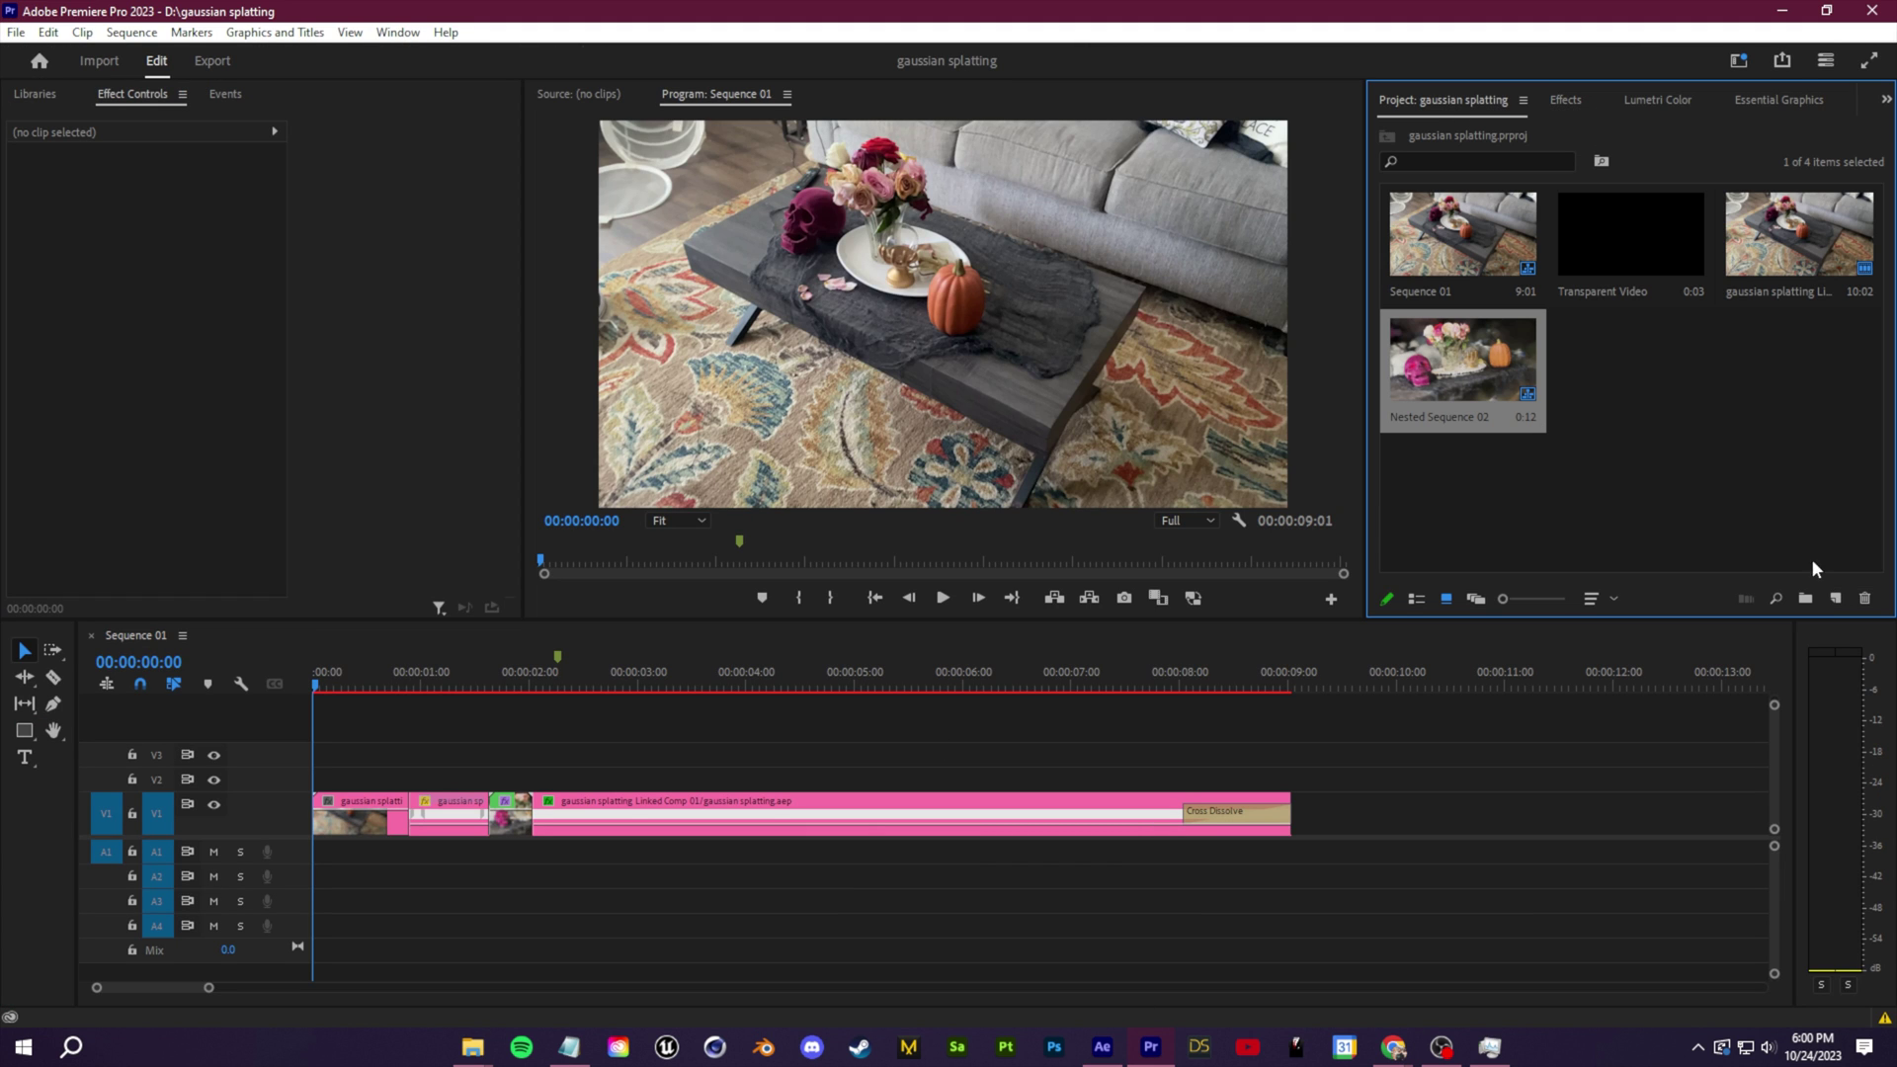
click(1835, 598)
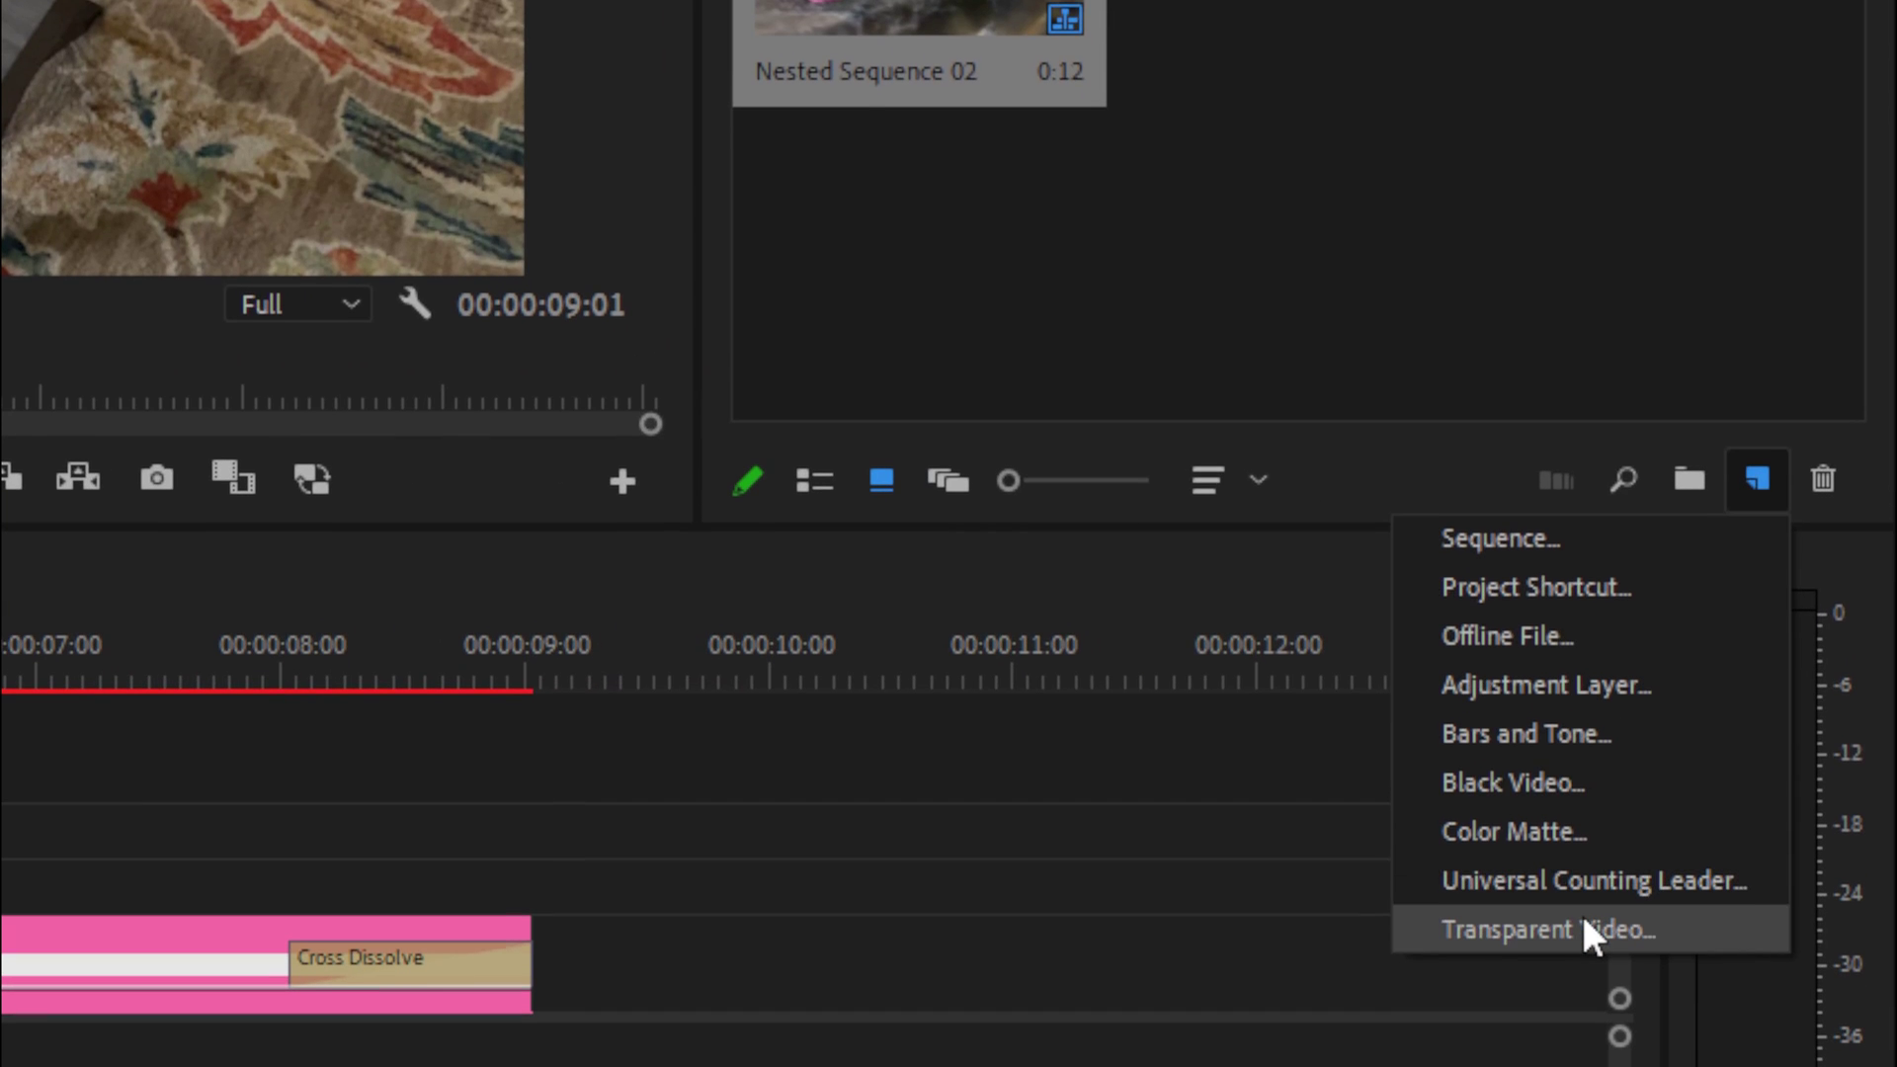
click(1581, 929)
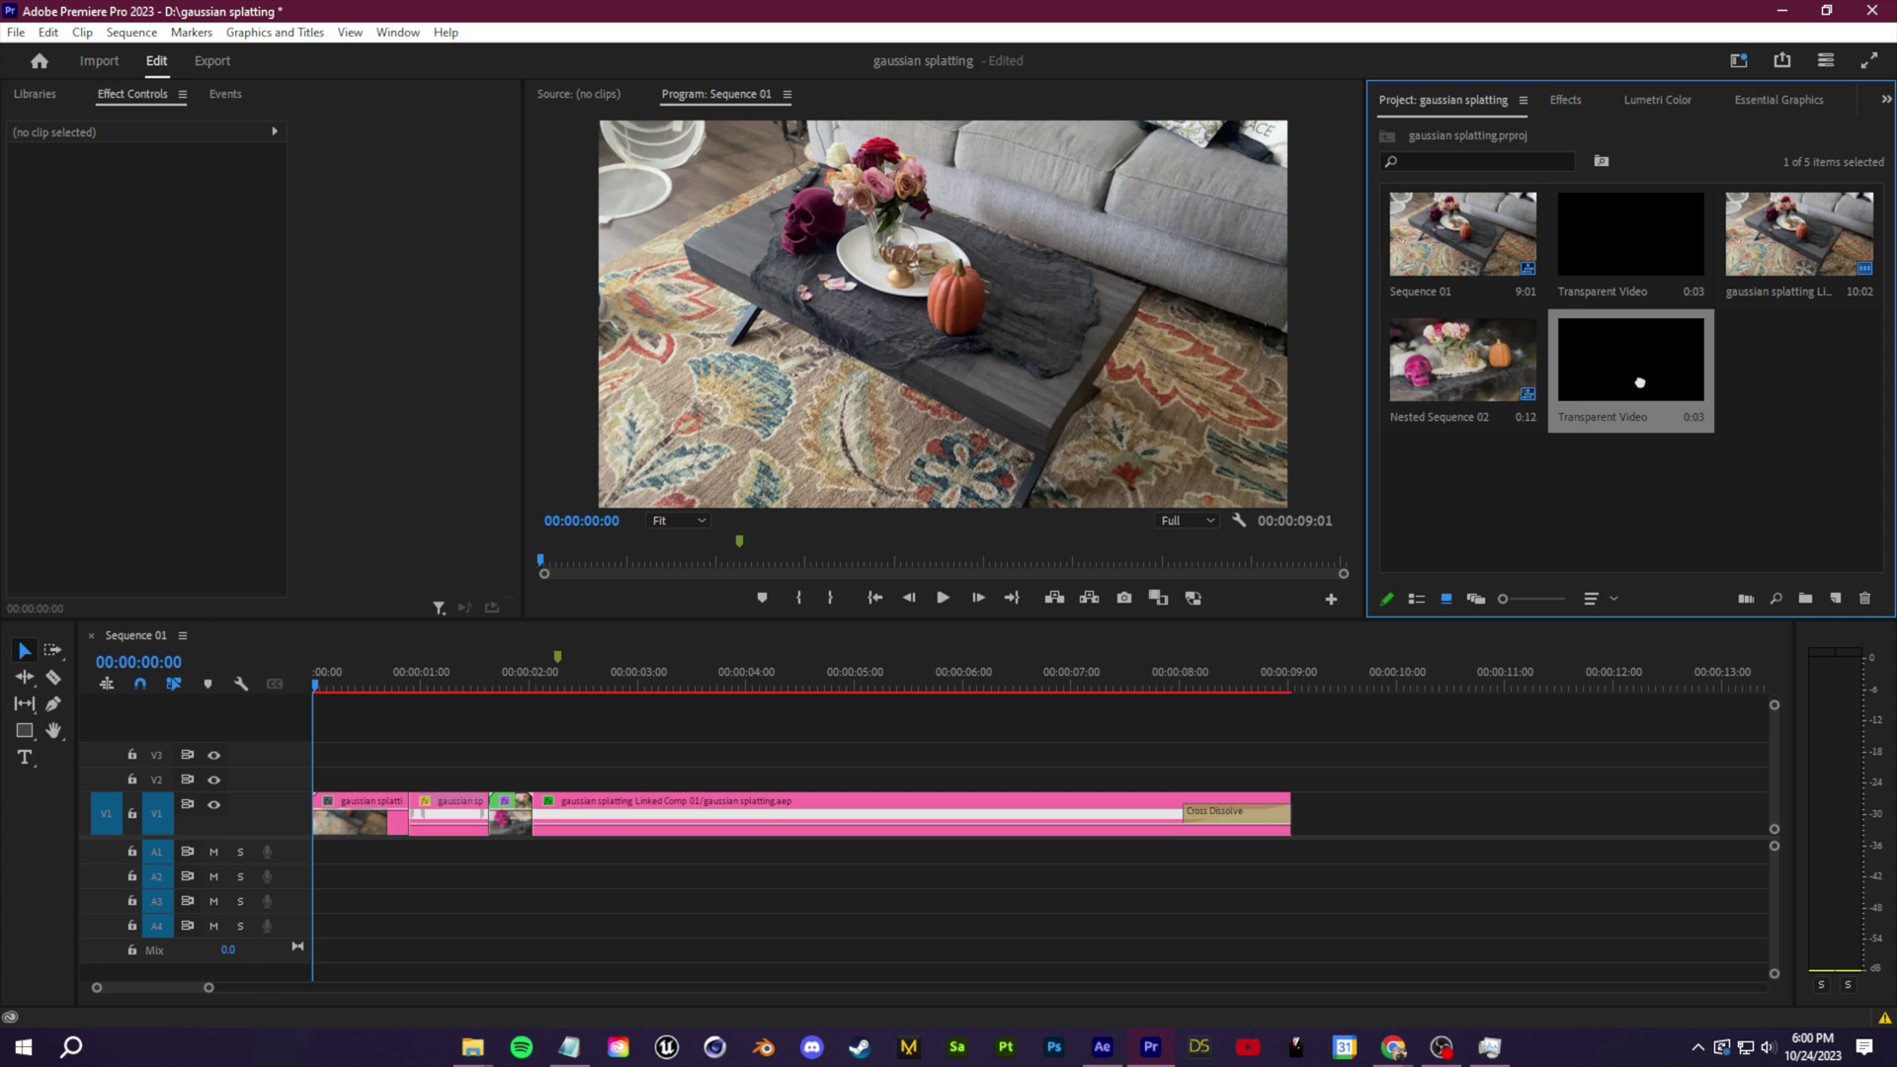
drag(494, 724, 837, 778)
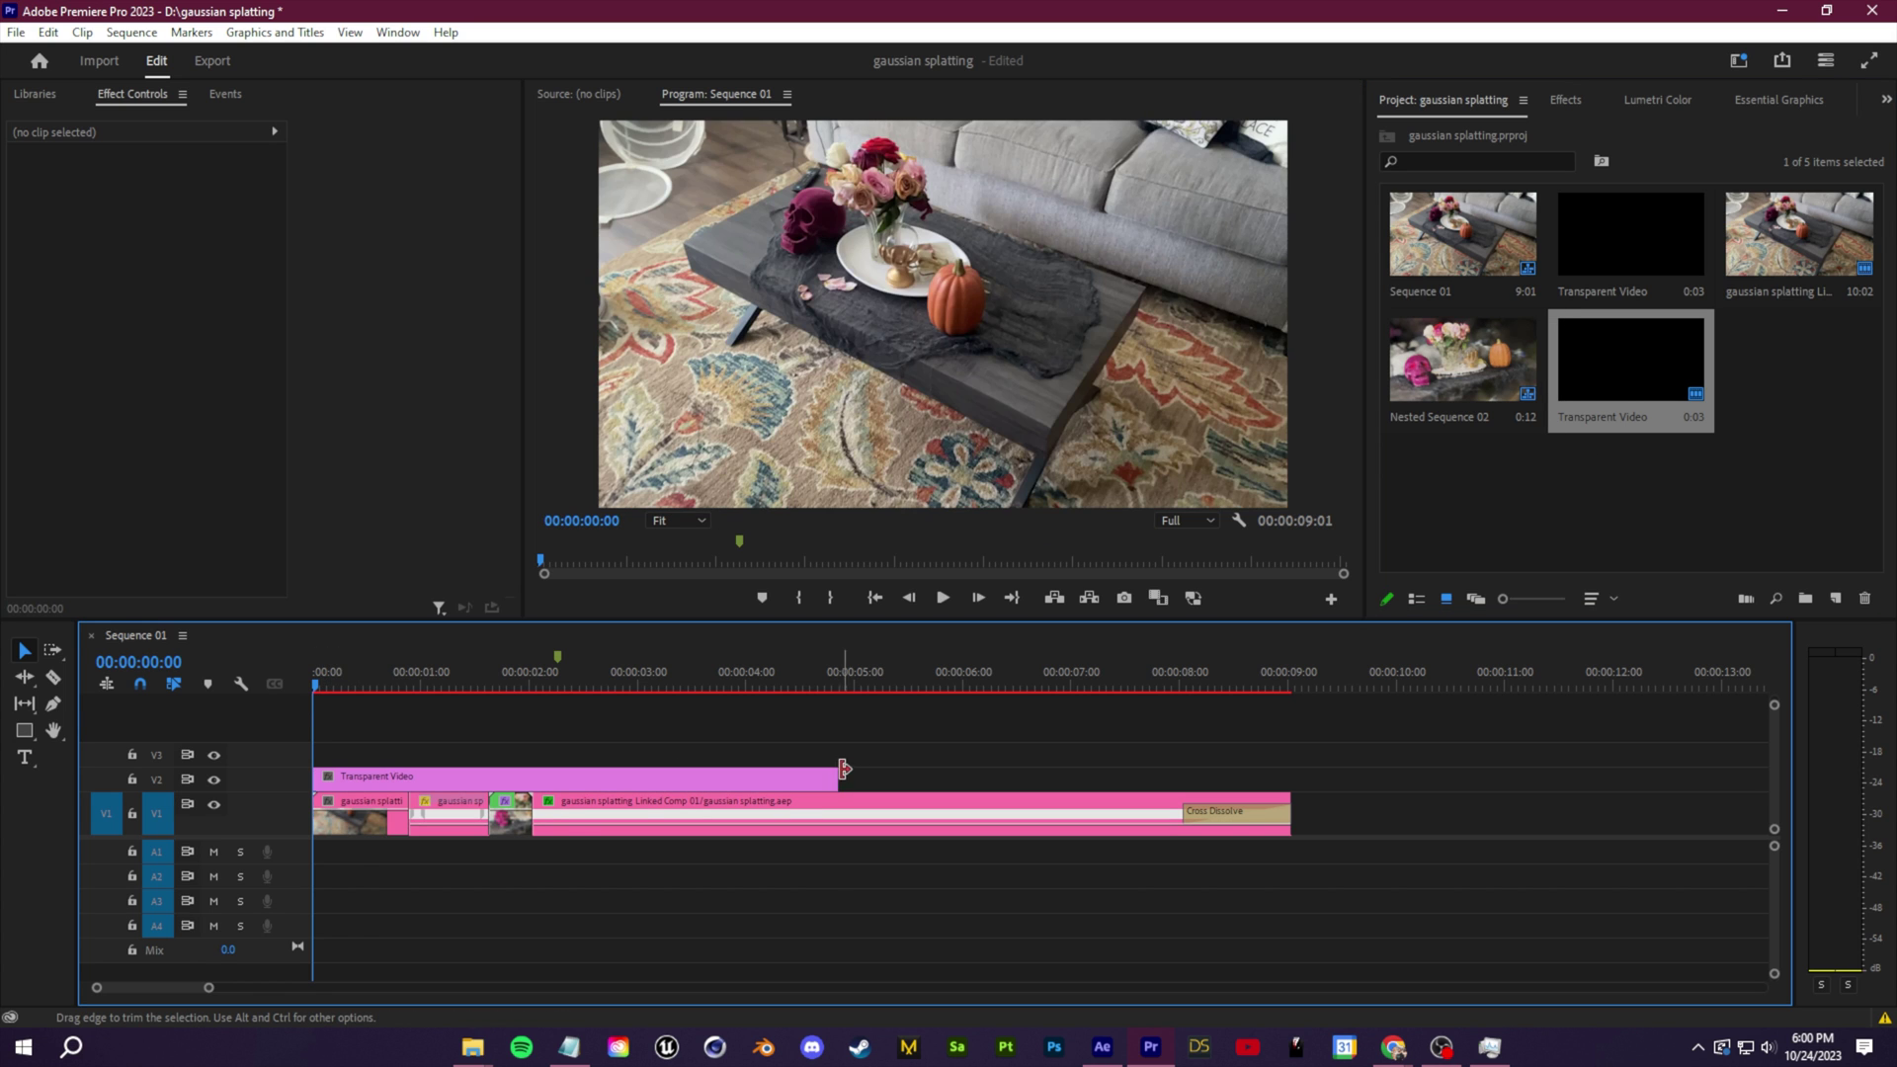
Look at the After Effects replacement option for the transparent clip and inspect gaussian splatting Linked Comp 01 in After Effects before returning to Premiere Pro
right_click(629, 783)
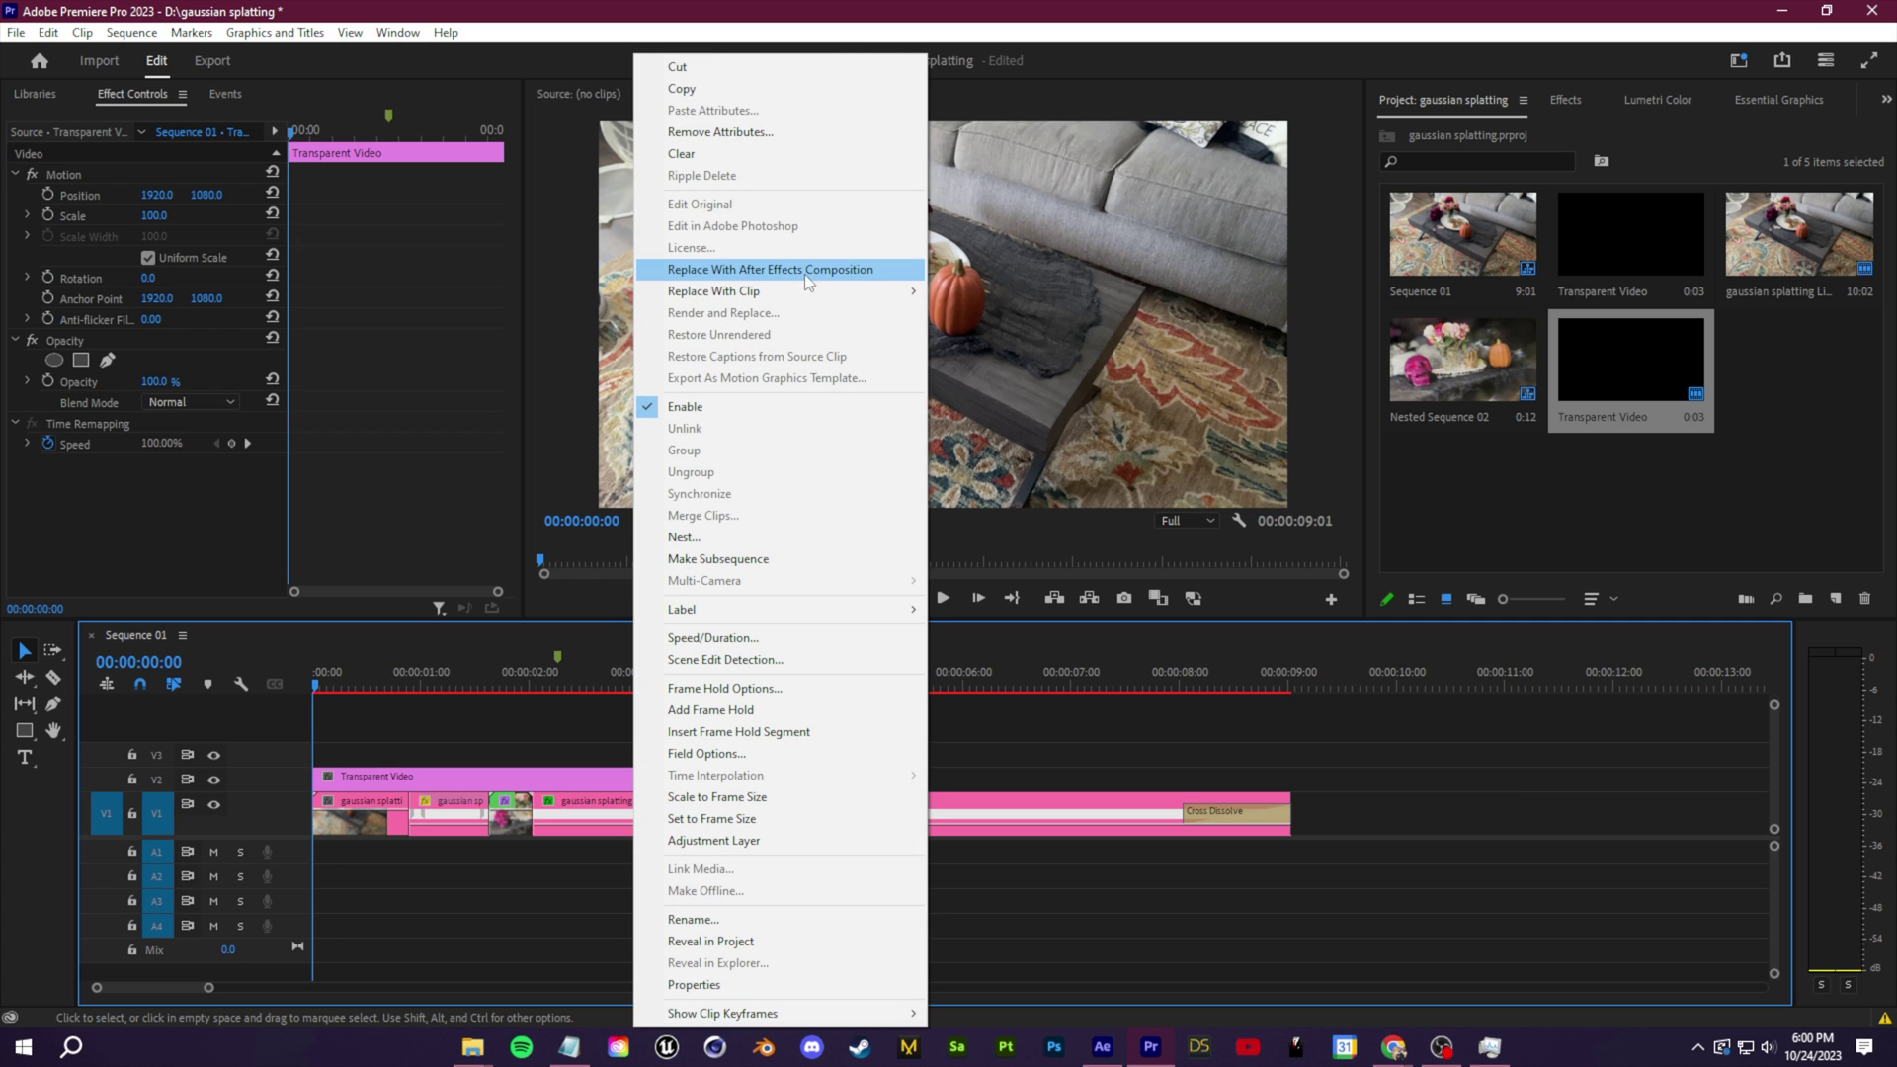
click(1144, 907)
click(1102, 1047)
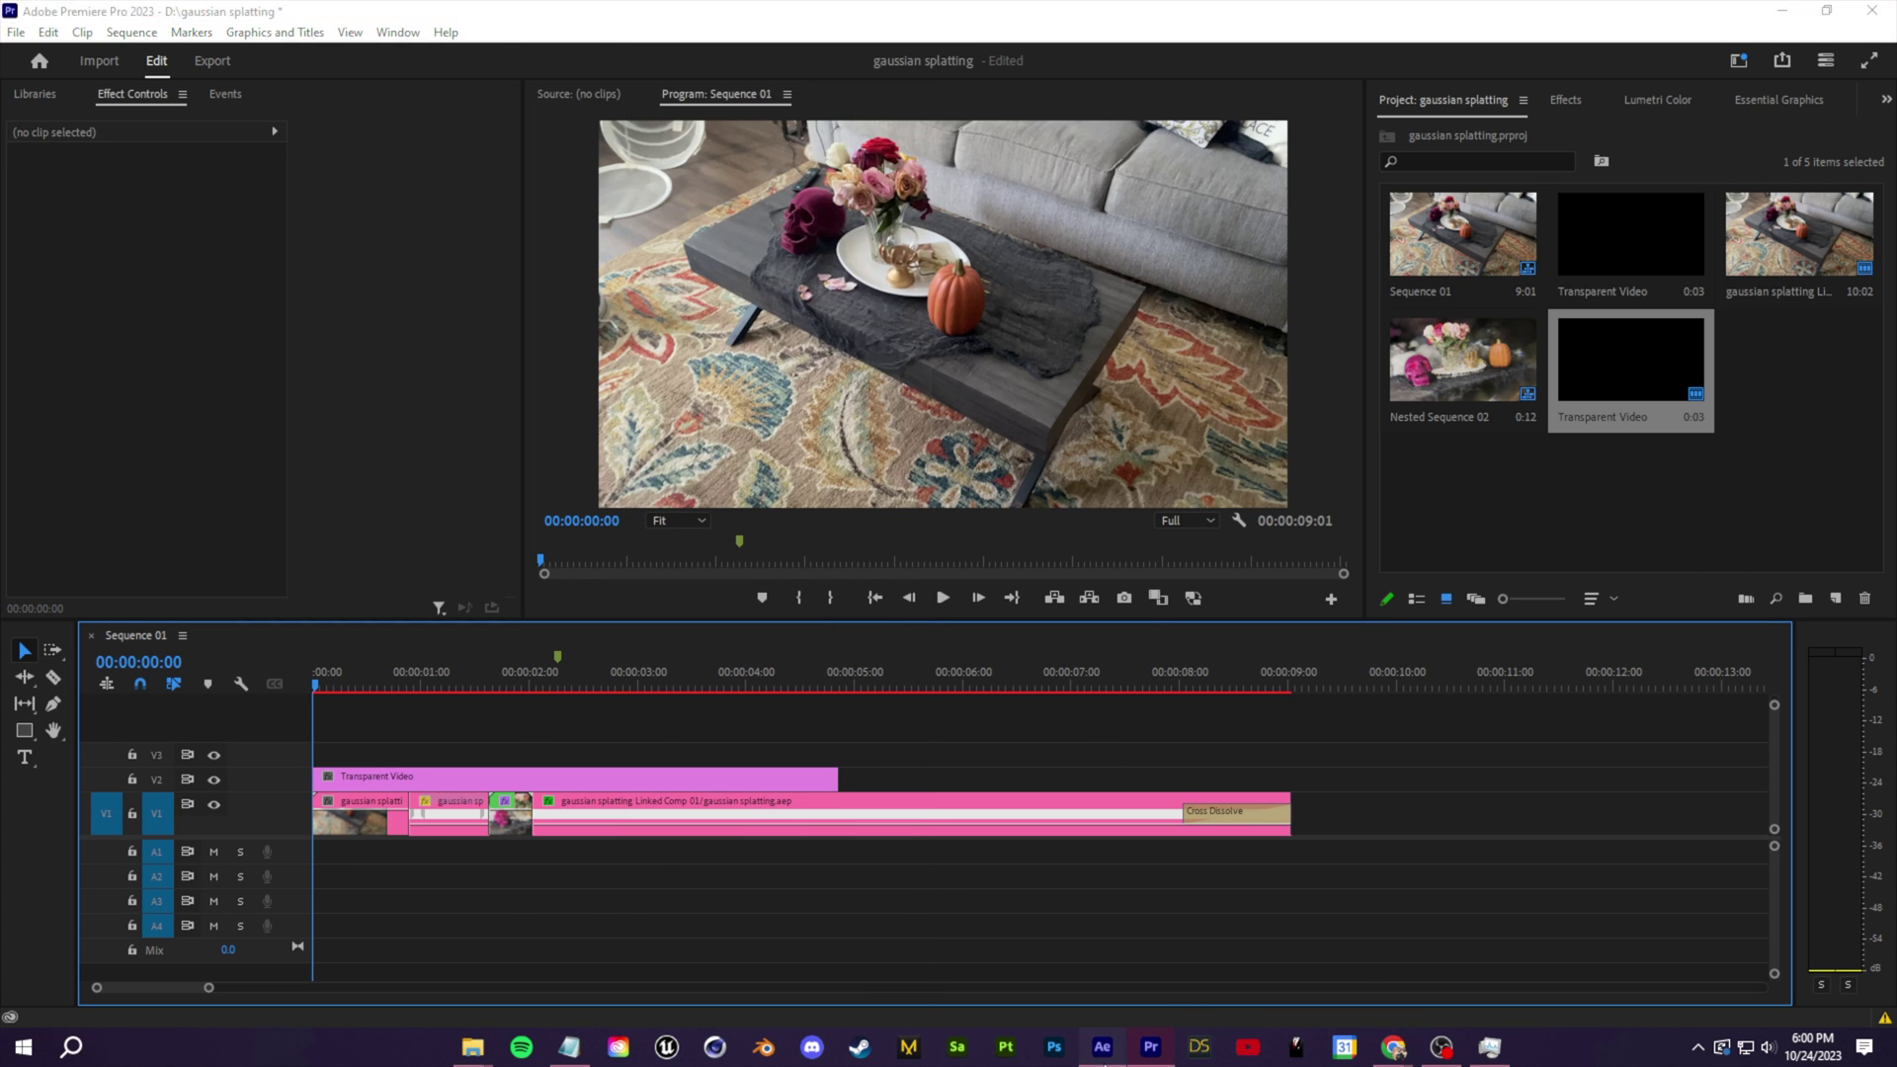
click(410, 699)
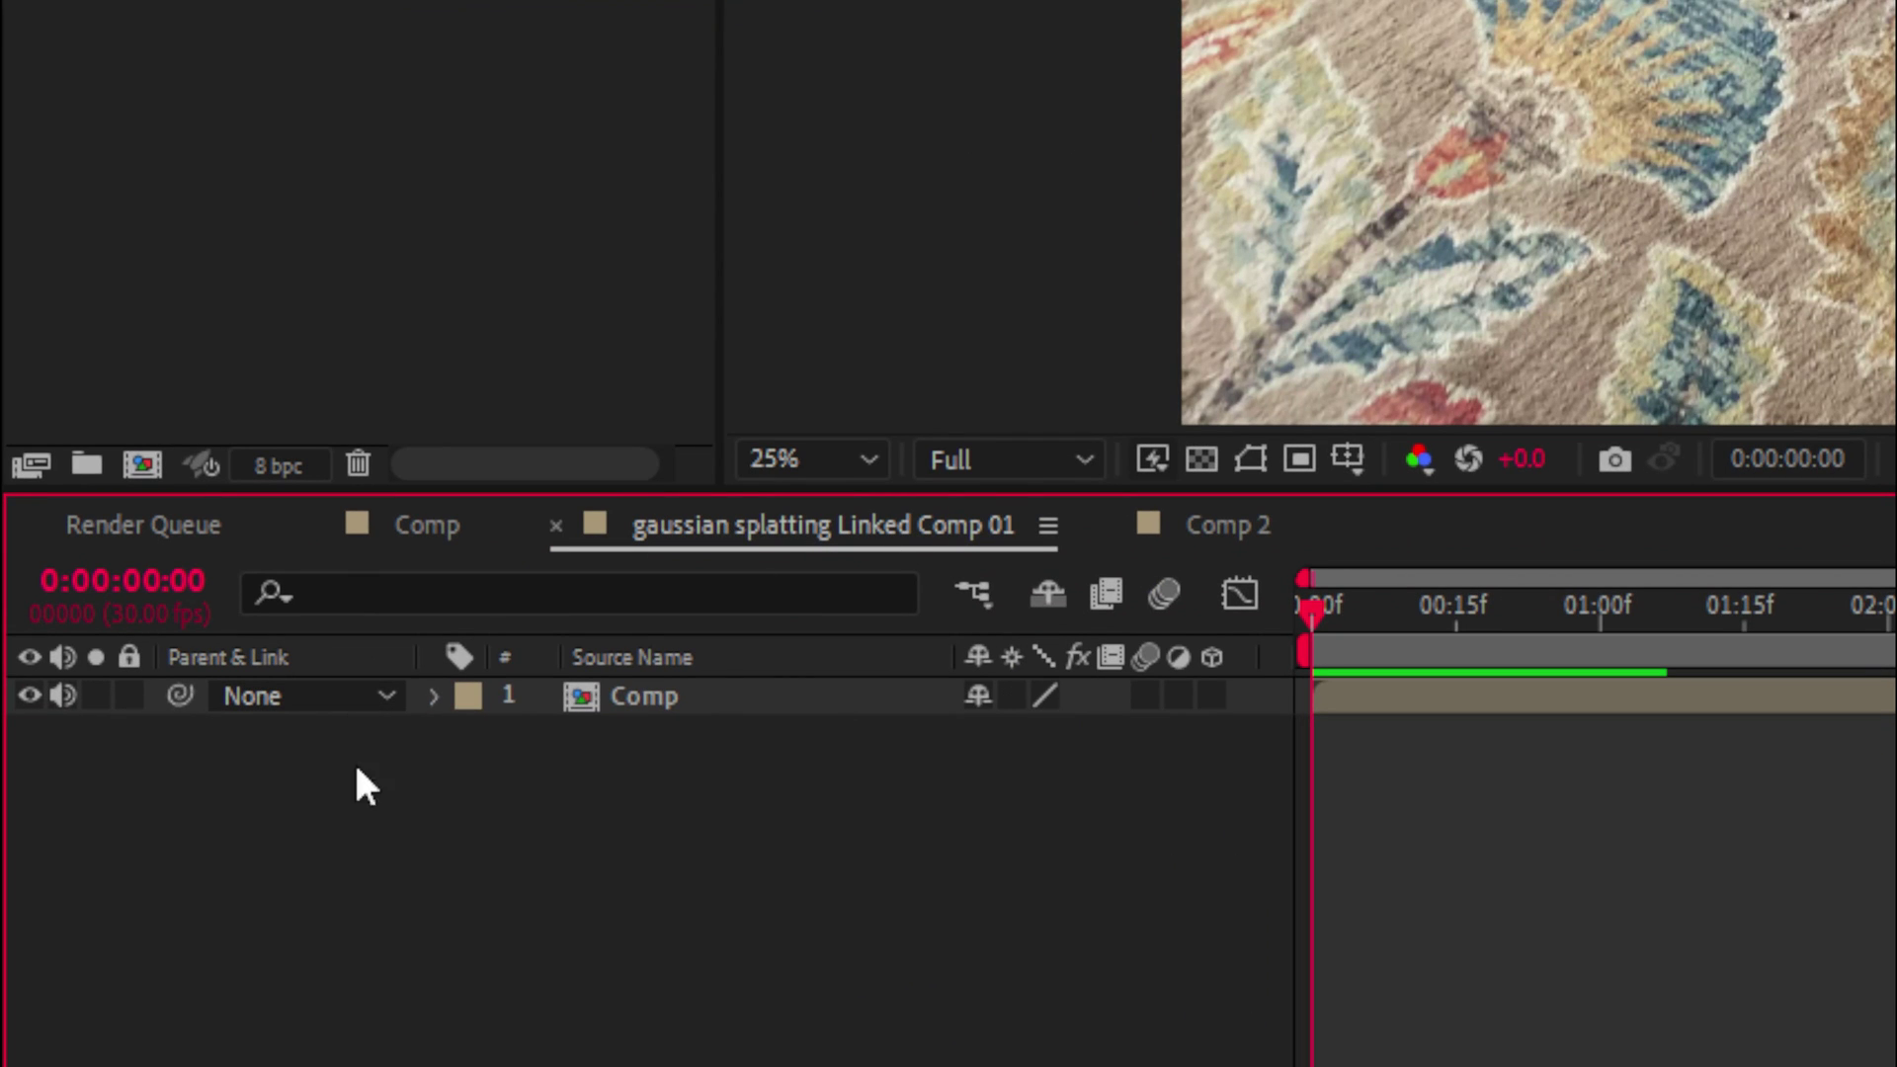
click(696, 707)
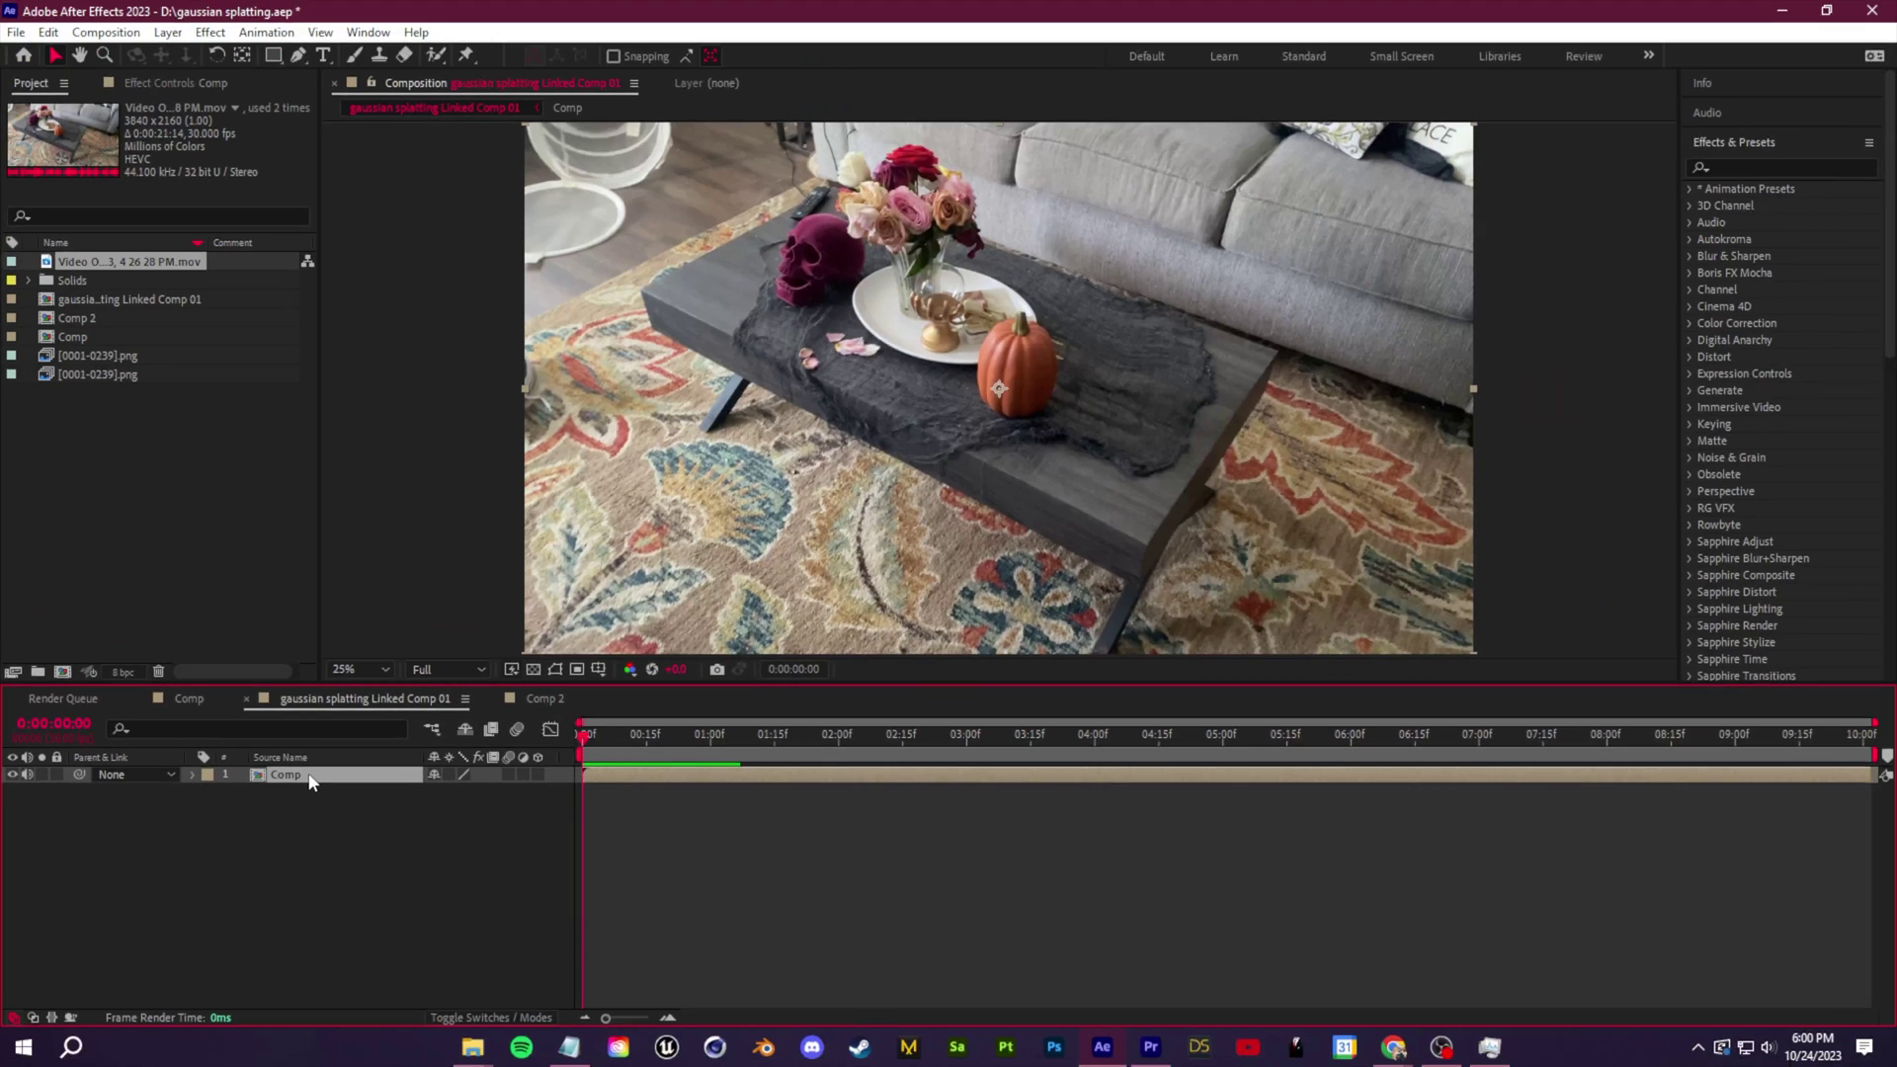
click(1150, 1046)
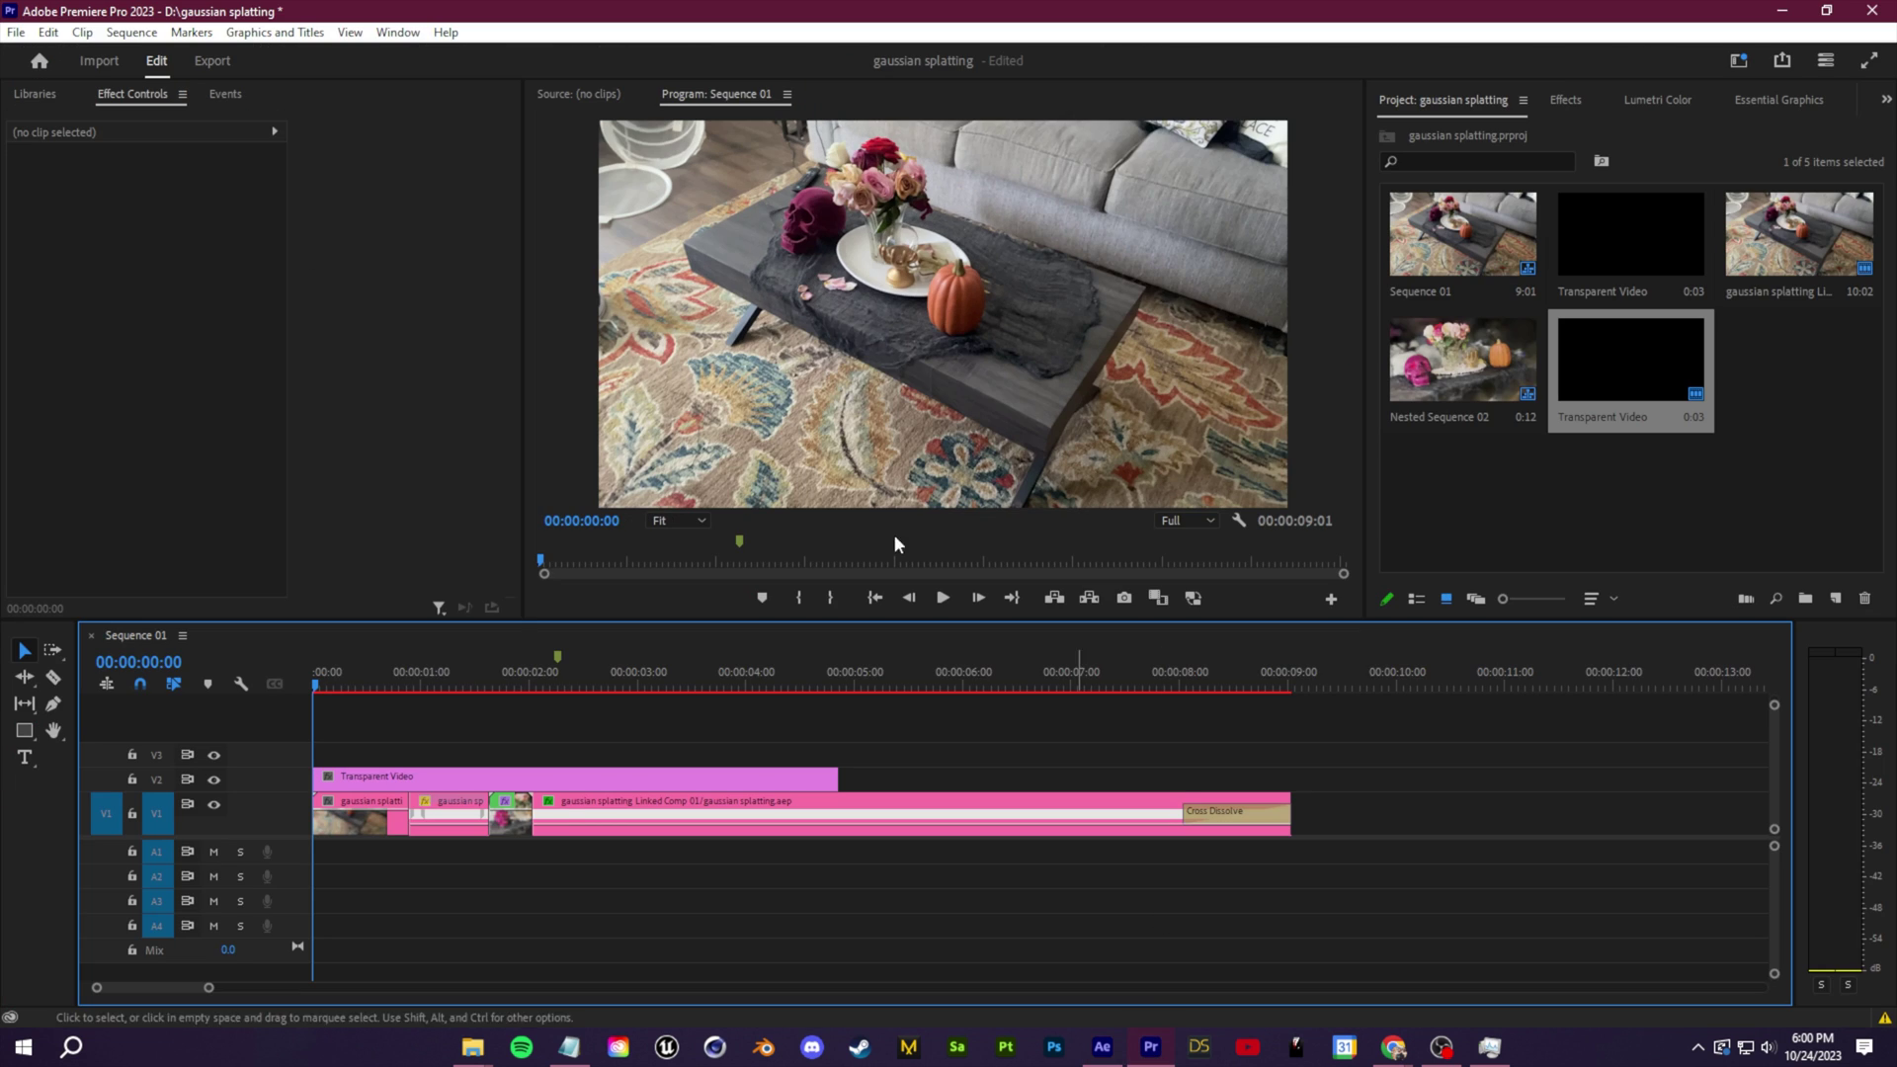
Remove the Transparent Video clip from track V2
click(485, 780)
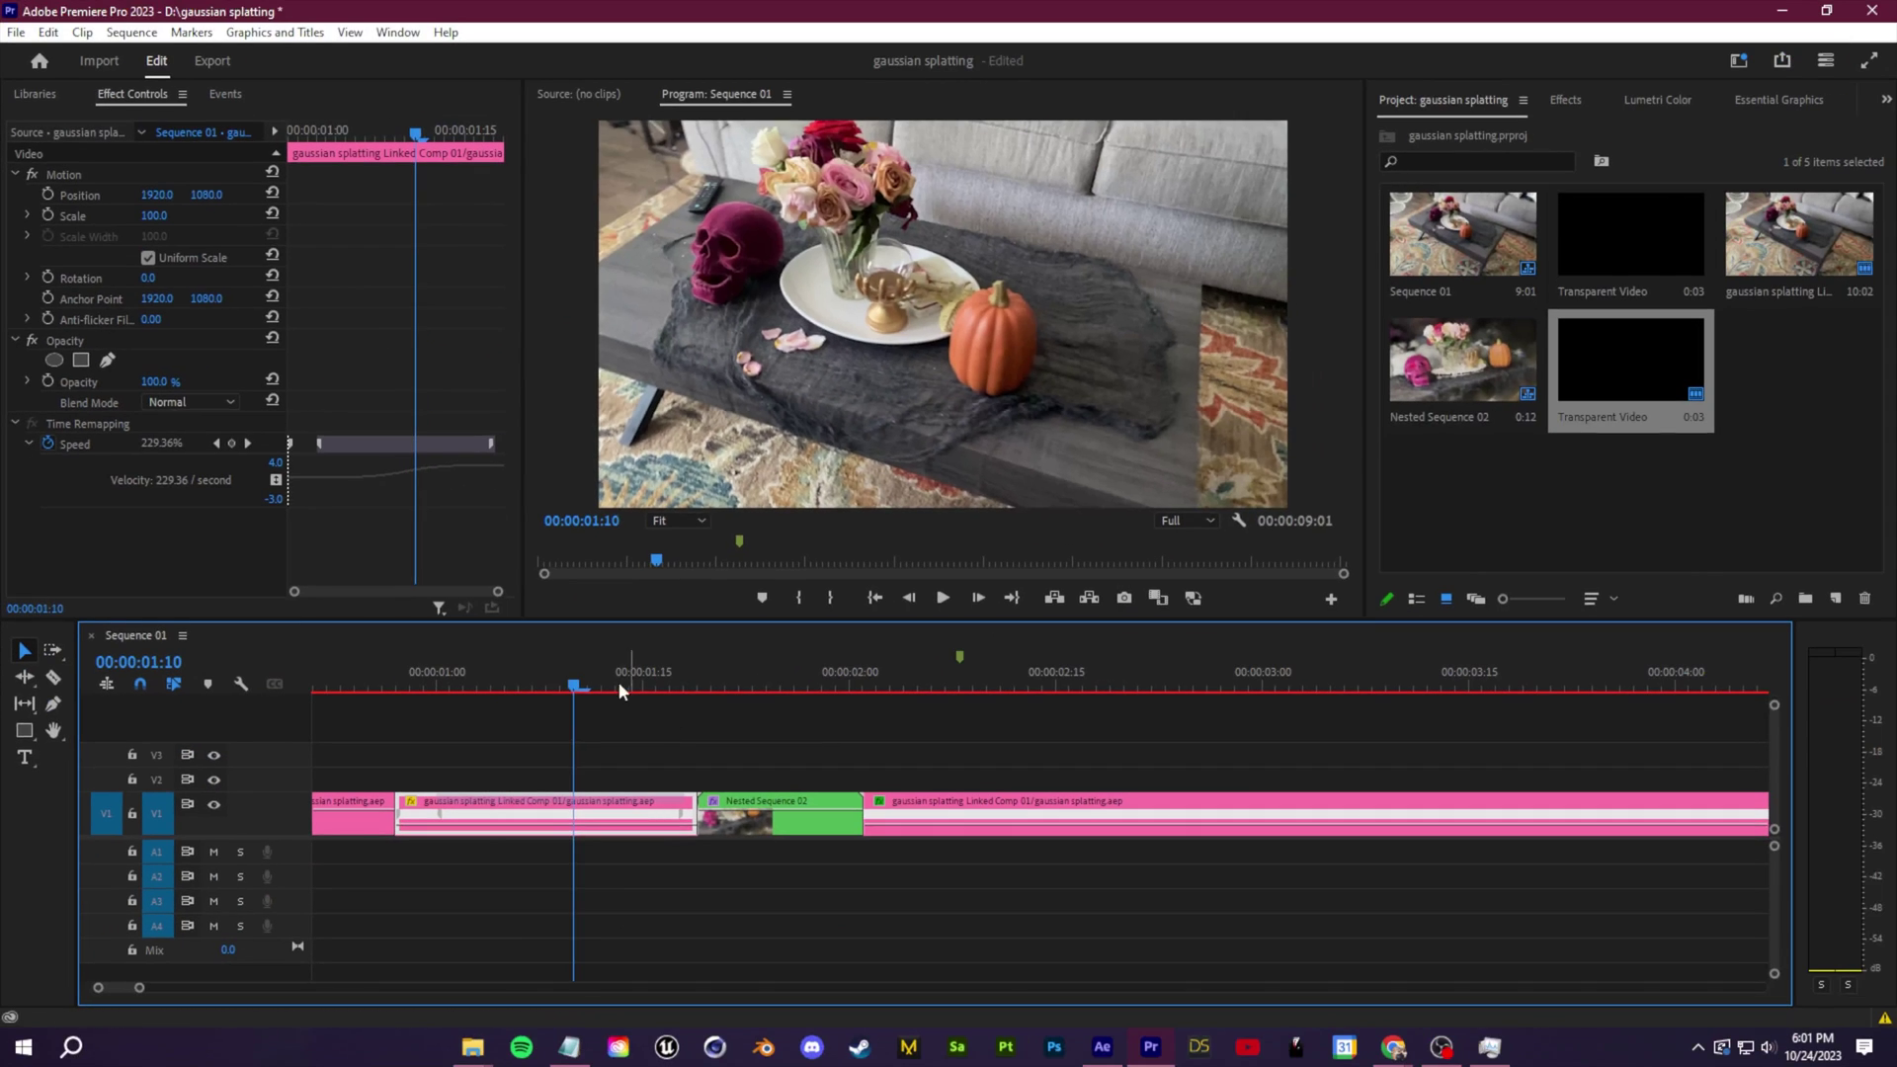
Scrub through the speed-ramped clip to 00:00:01:20 and inspect the effect settings of Nested Sequence 02
click(480, 691)
drag(549, 685, 712, 689)
click(776, 802)
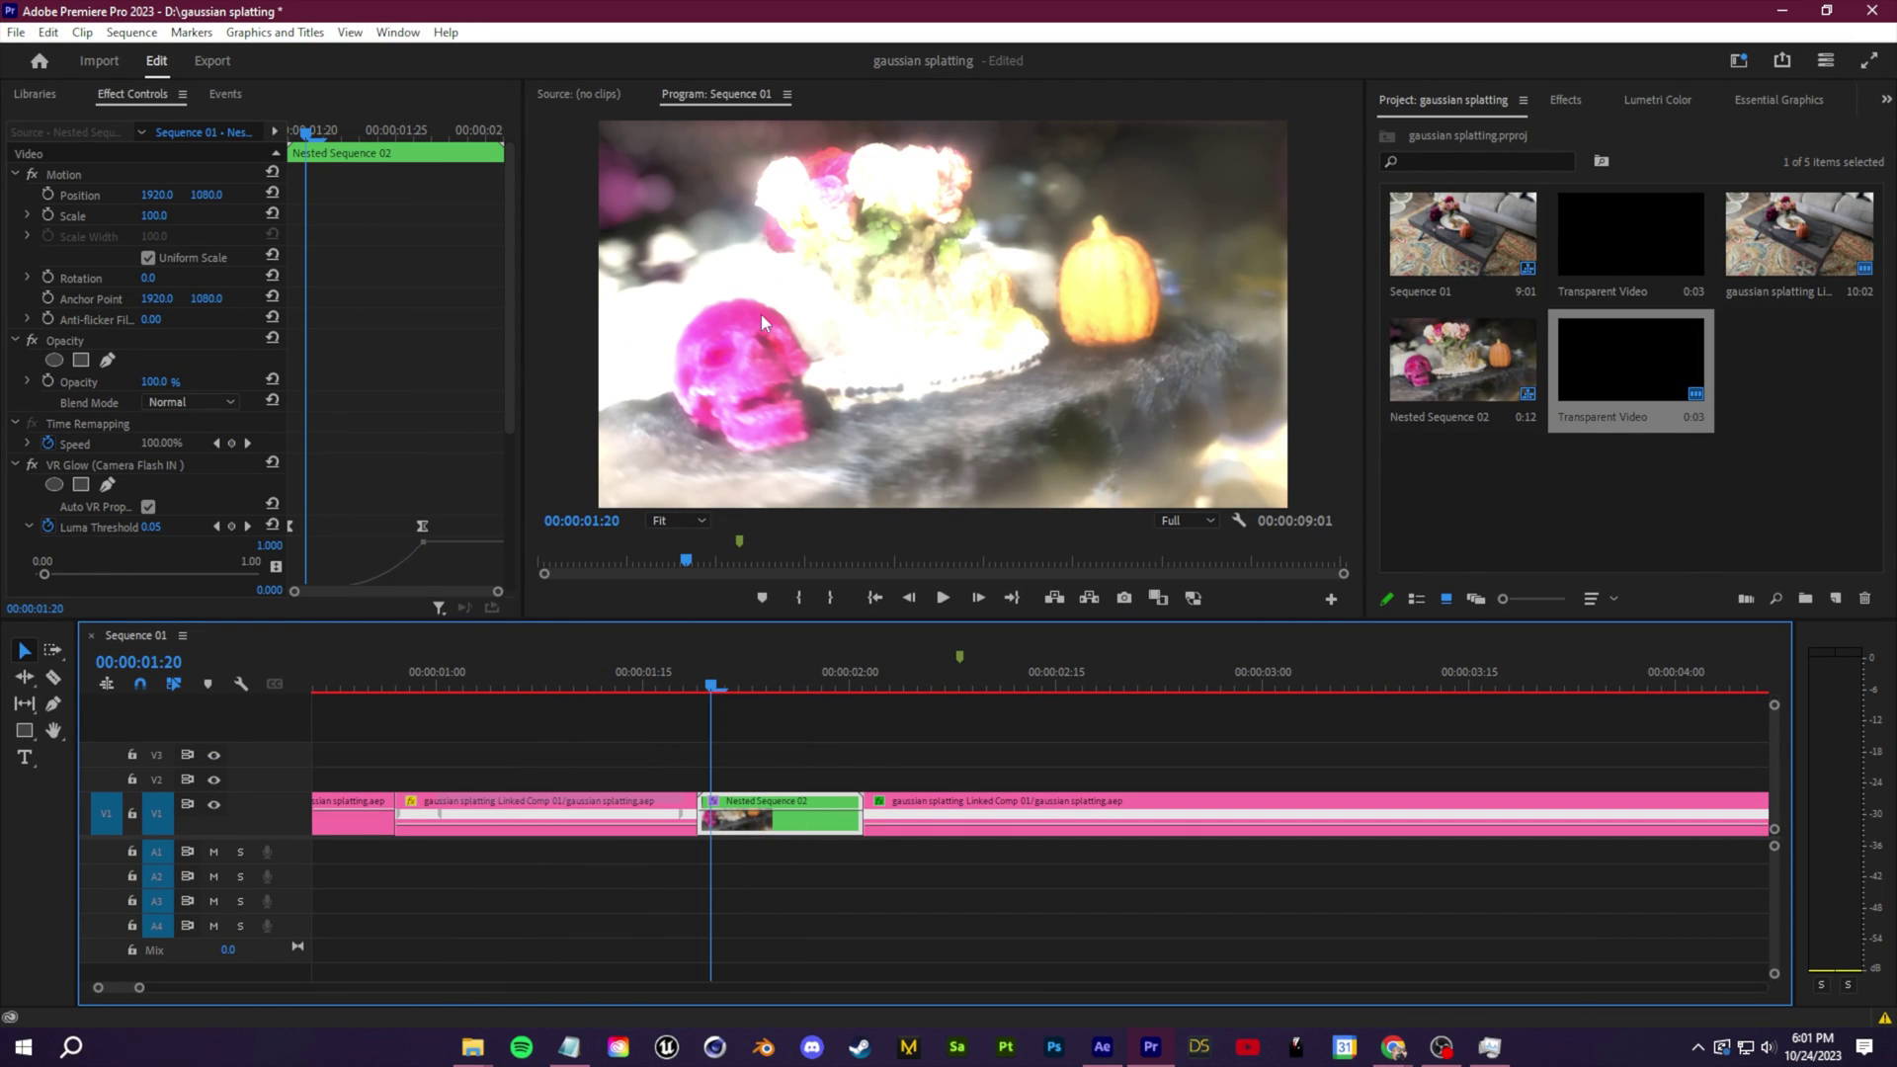
Search the effects library for flash presets
click(1689, 100)
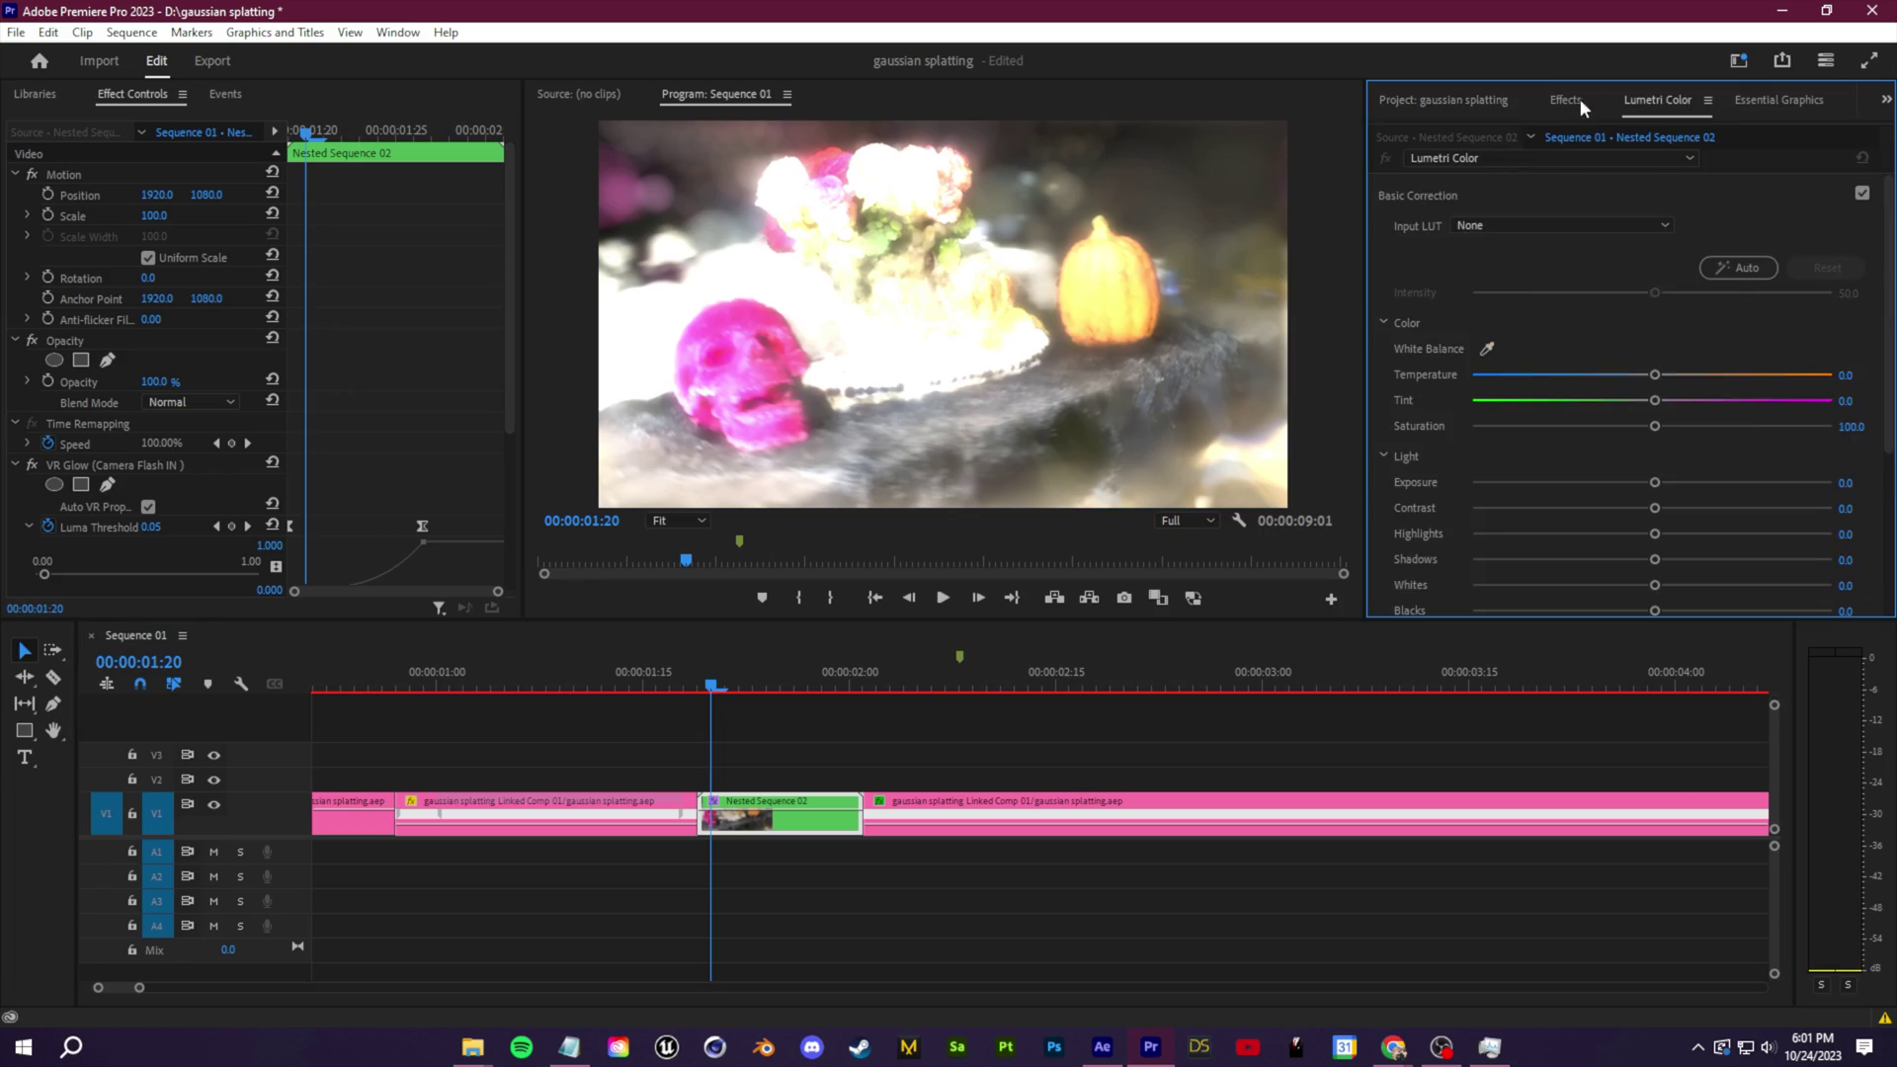
click(1573, 102)
scroll(1525, 490, up, 1)
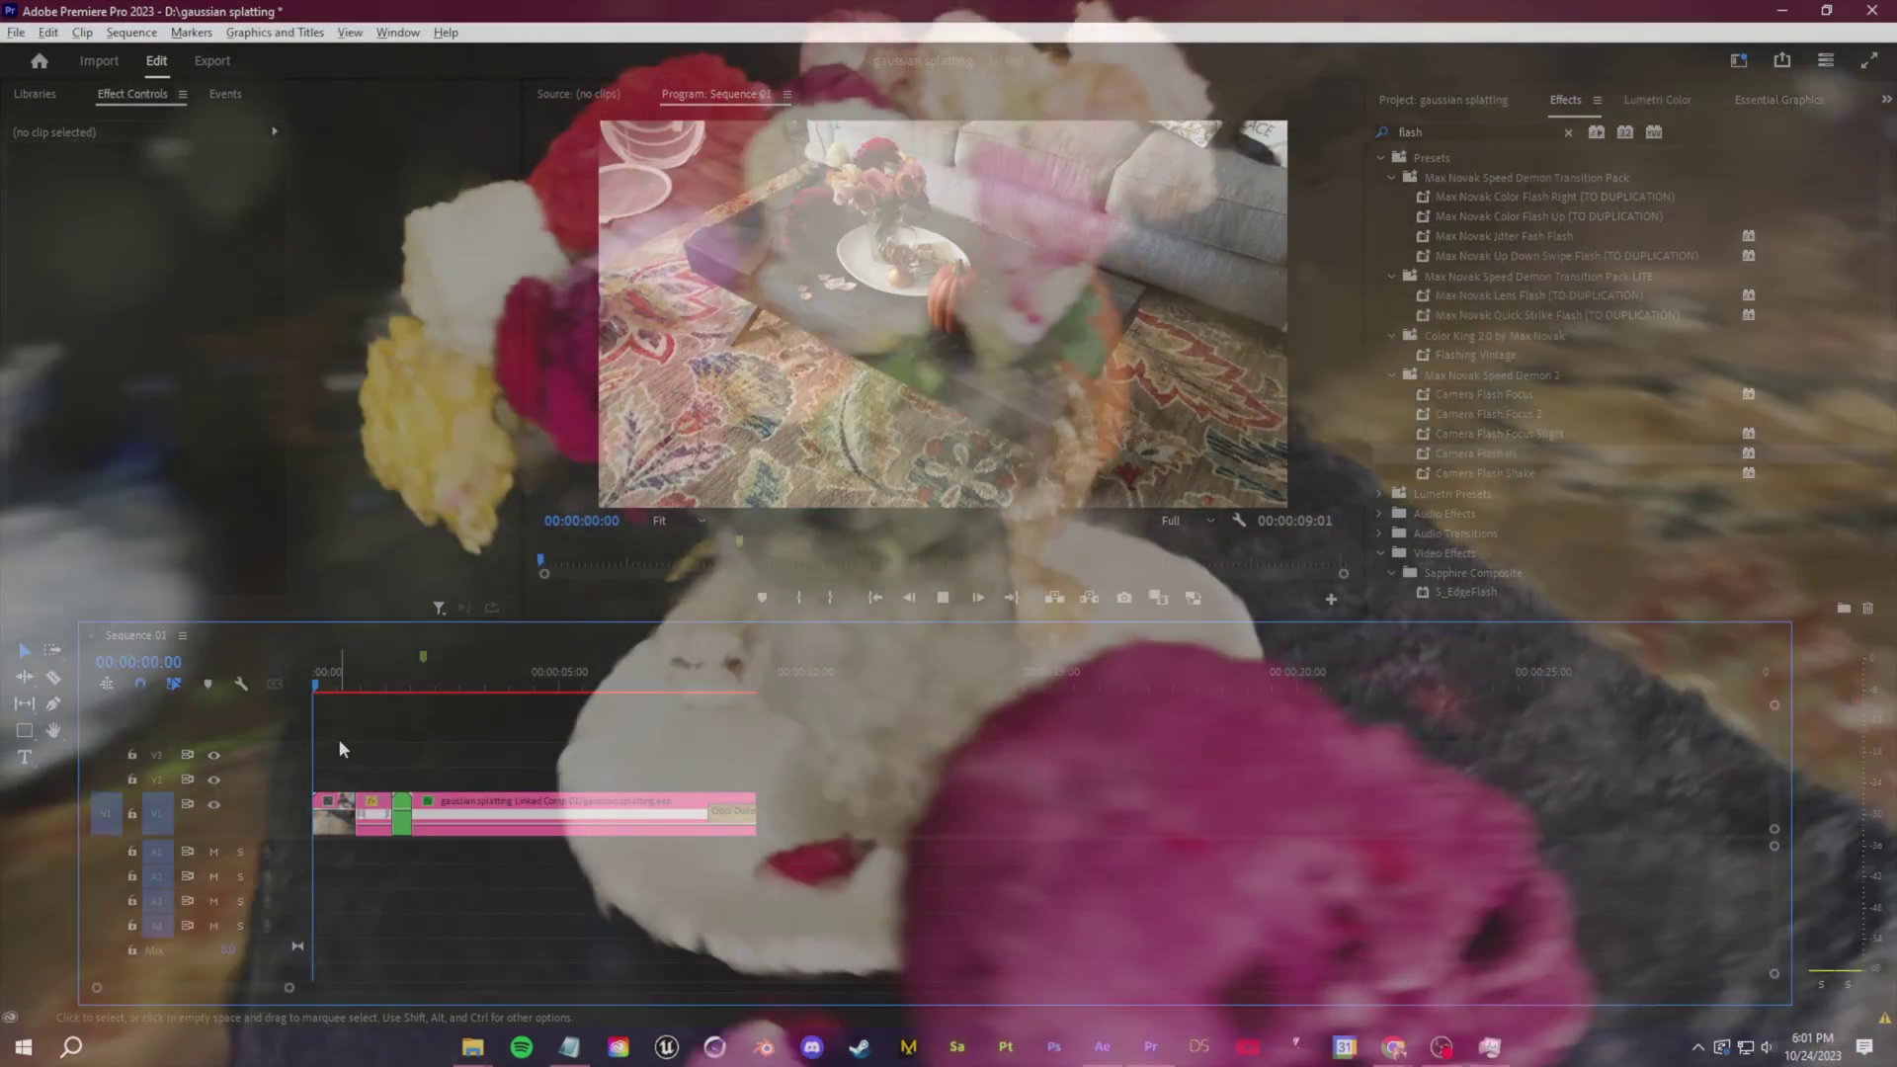
Play back Sequence 01 to review the edited transitions and return the playhead to the sequence start
key(space)
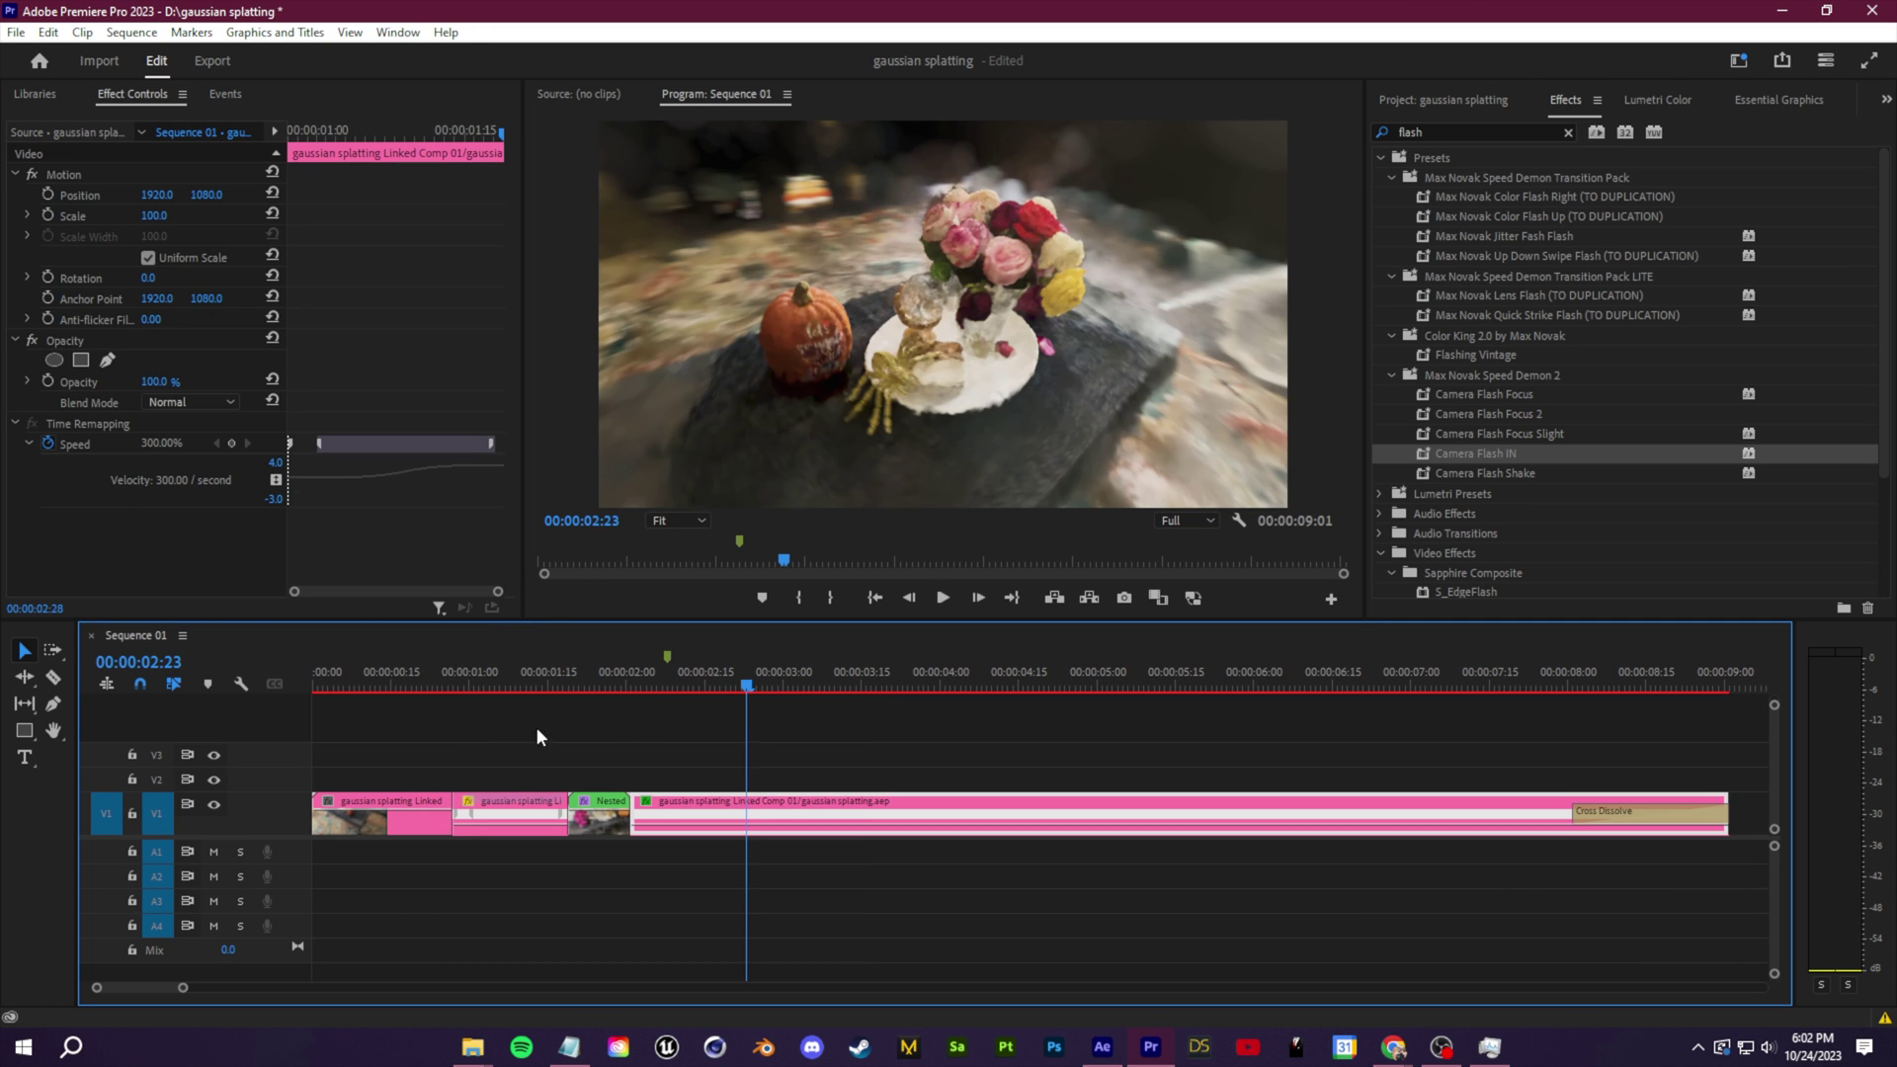
click(474, 680)
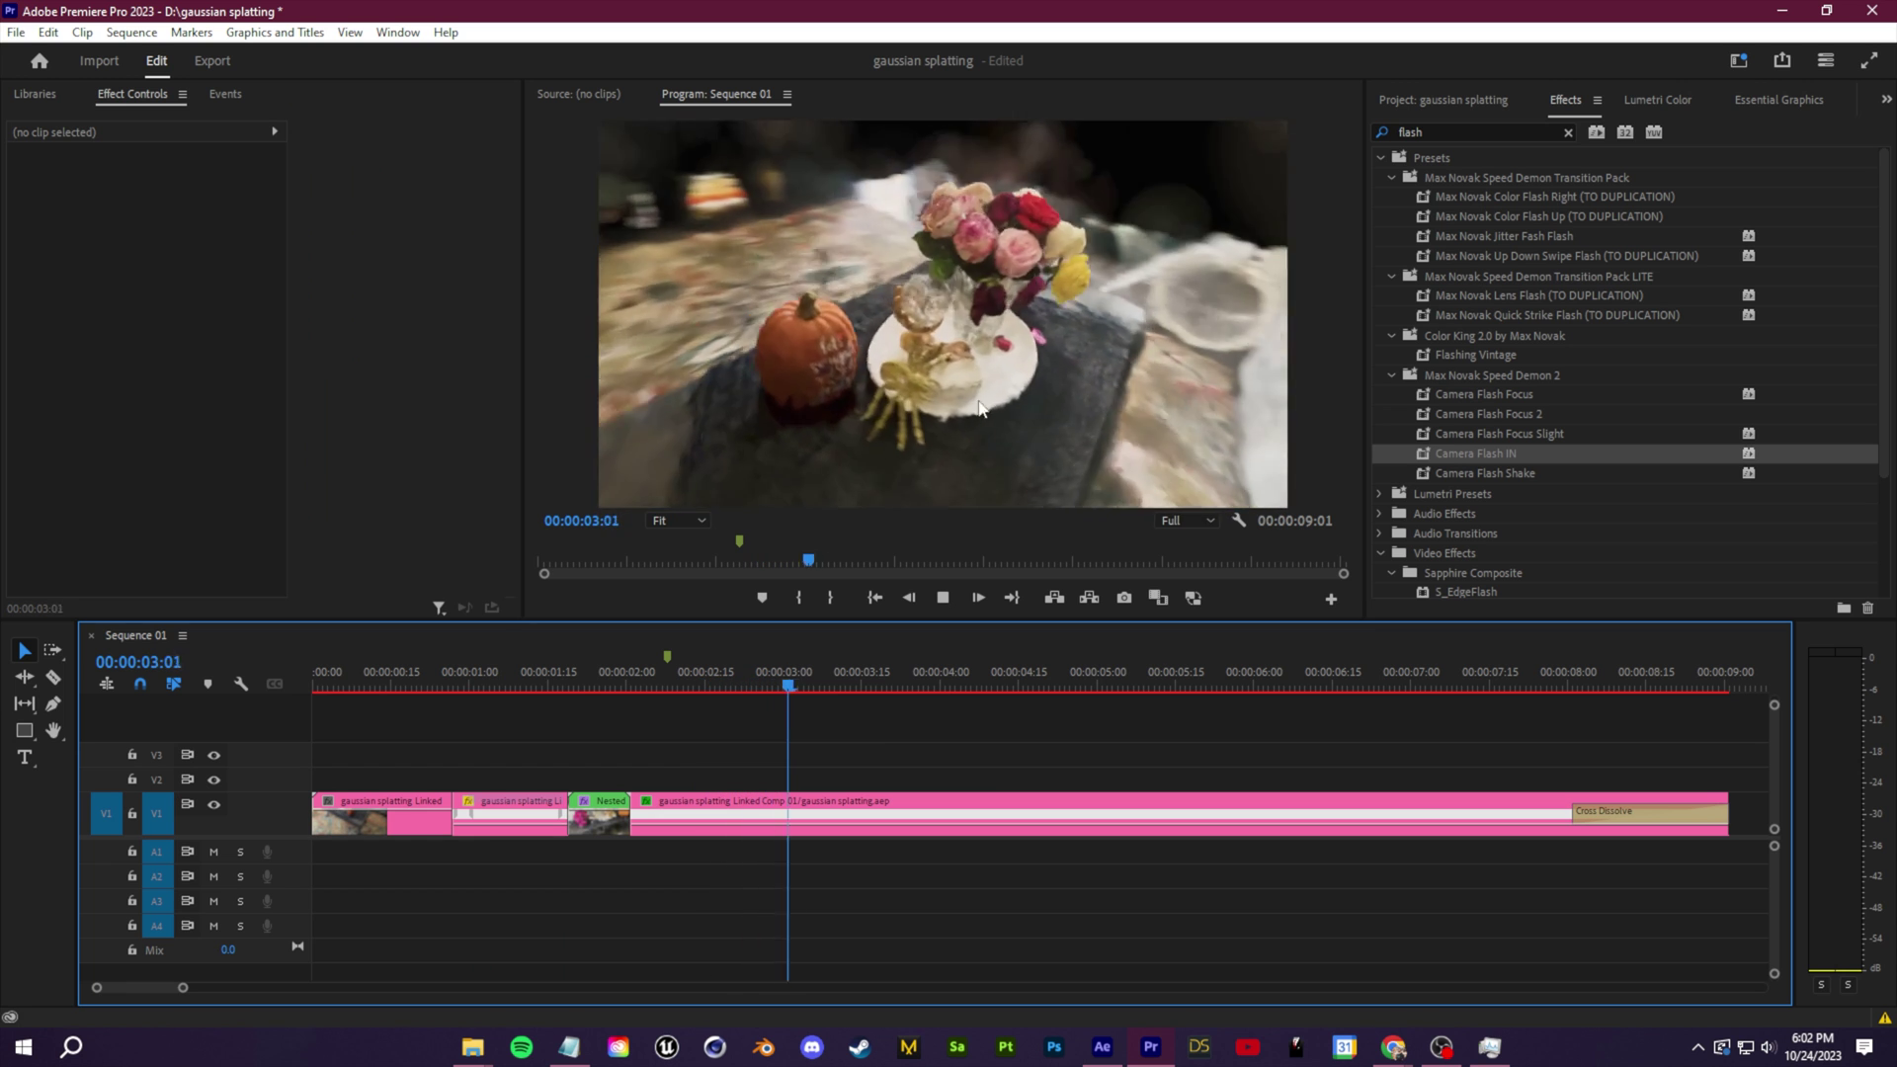
key(Home)
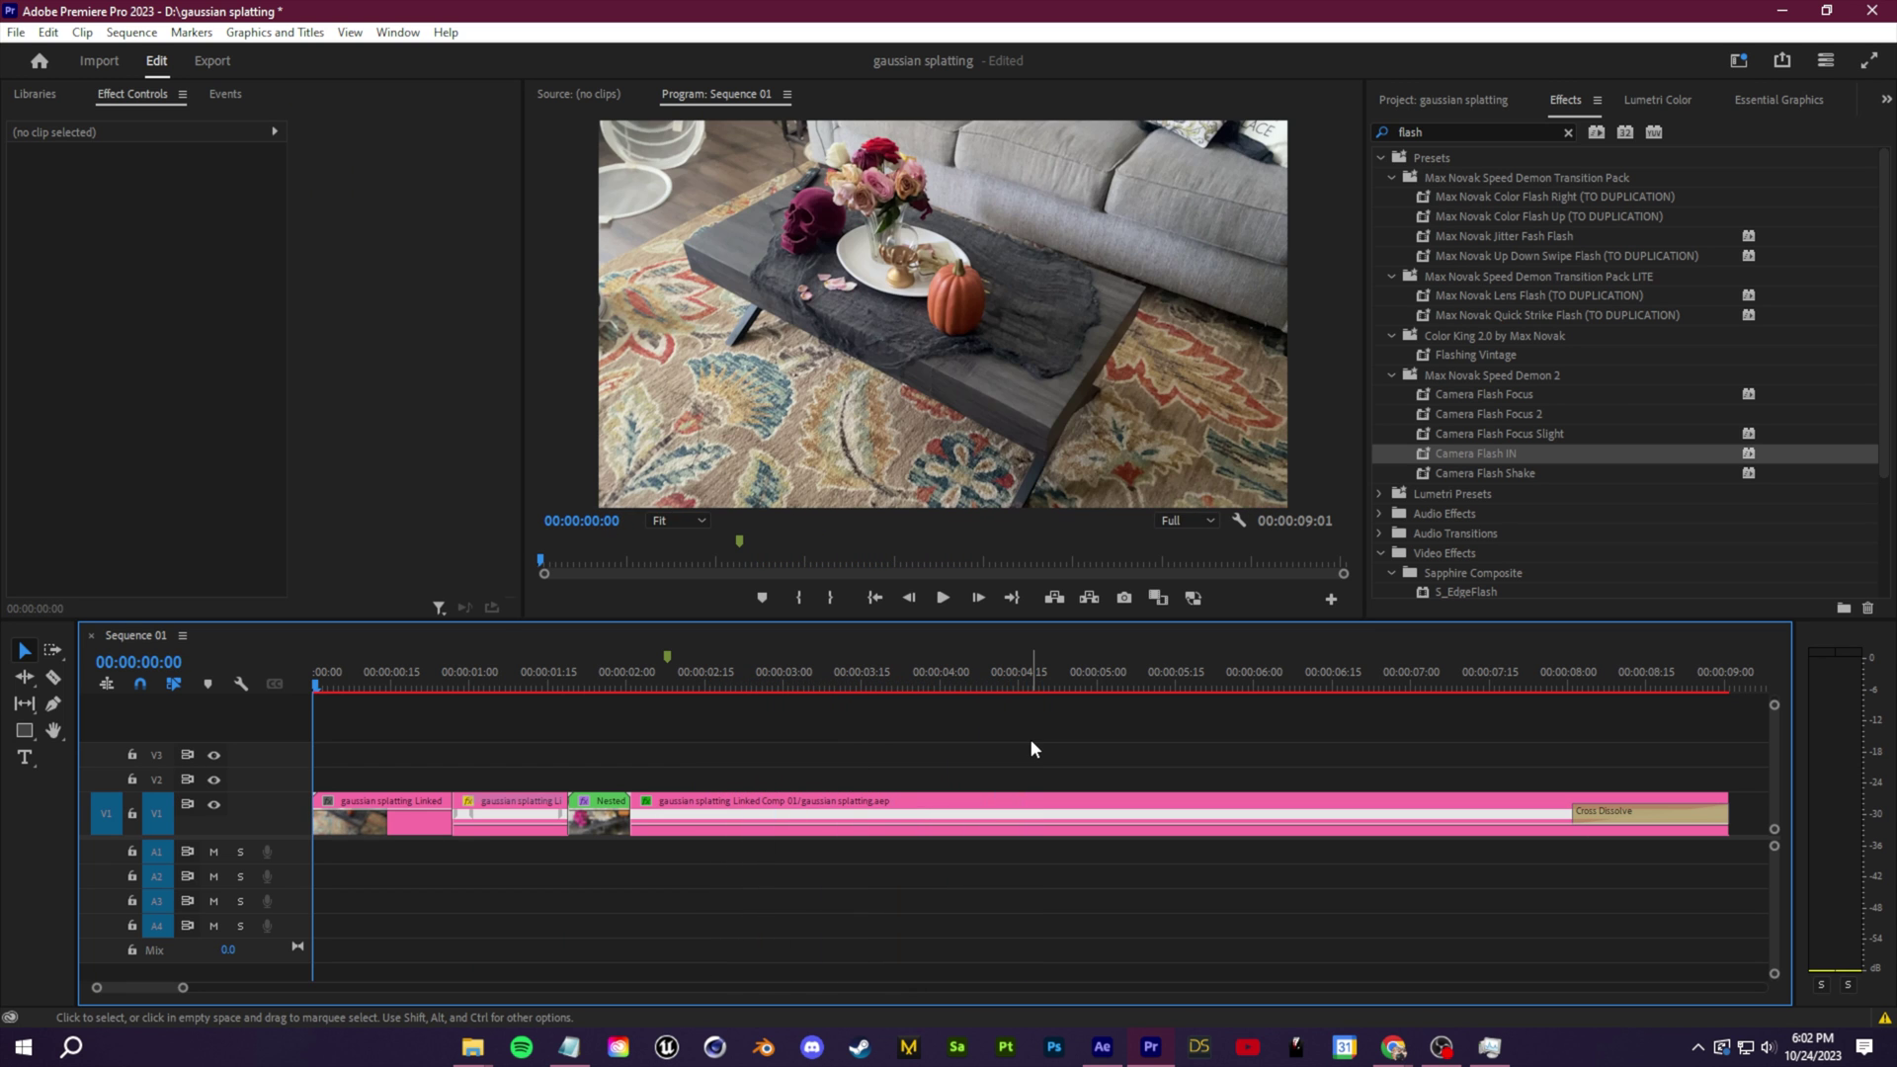